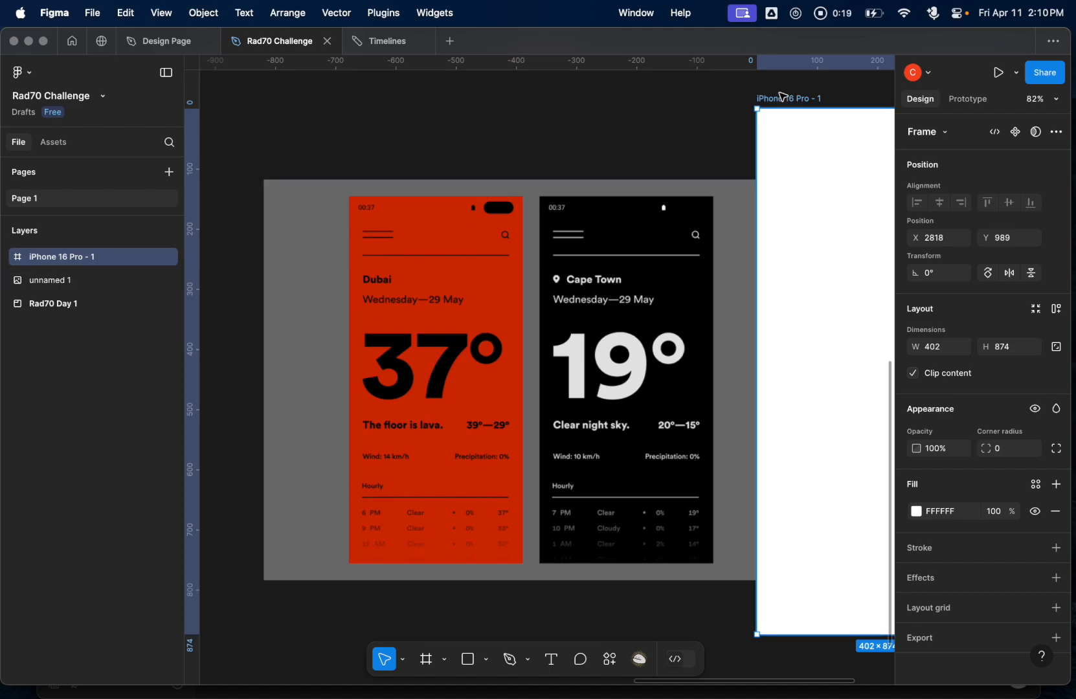
- Move the iPhone 16 Pro frame so it overlaps the weather reference image, at X 2548, Y 977
{"action": "left_click_drag", "start_coordinate": [782, 100], "coordinate": [619, 96]}
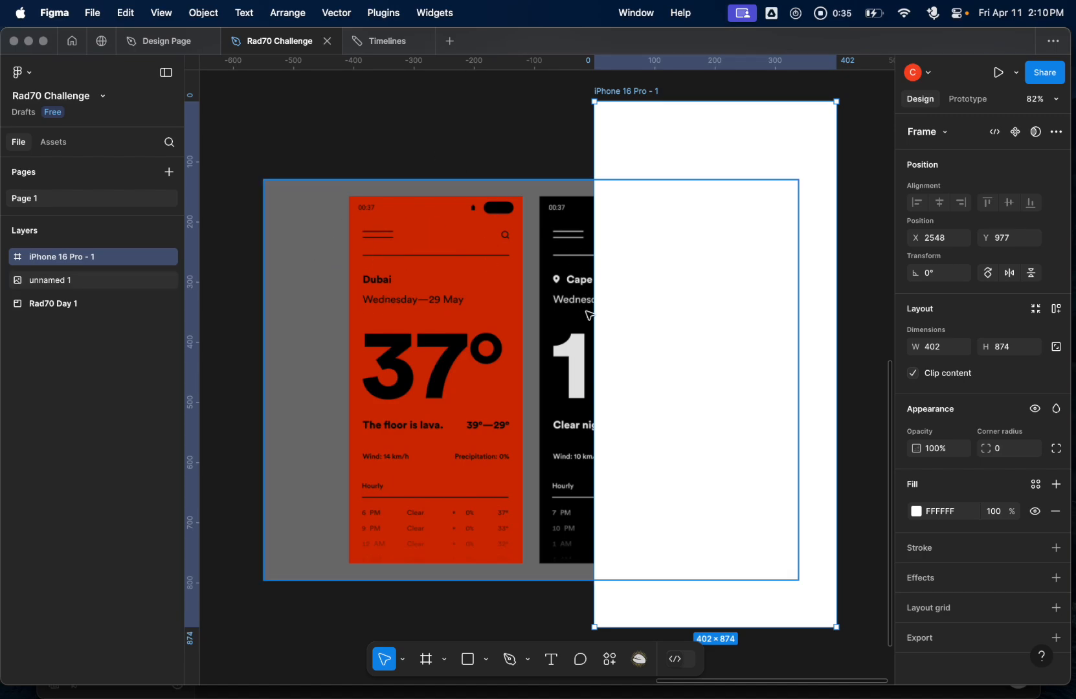
- Look over the Rad70 Day 1 designs and the weather app reference image on the canvas
{"action": "scroll", "coordinate": [342, 369], "scroll_direction": "down", "scroll_amount": 5}
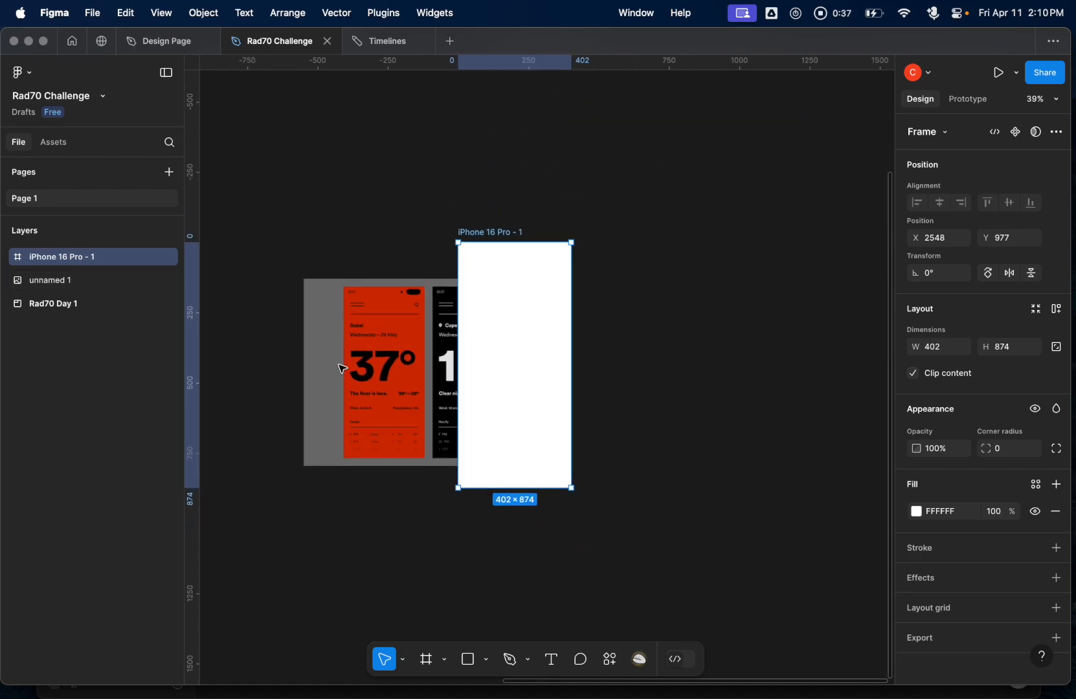
{"action": "scroll", "coordinate": [342, 368], "scroll_direction": "left", "scroll_amount": 9}
{"action": "scroll", "coordinate": [342, 369], "scroll_direction": "up", "scroll_amount": 3}
{"action": "scroll", "coordinate": [342, 369], "scroll_direction": "up", "scroll_amount": 2}
{"action": "scroll", "coordinate": [342, 368], "scroll_direction": "left", "scroll_amount": 1}
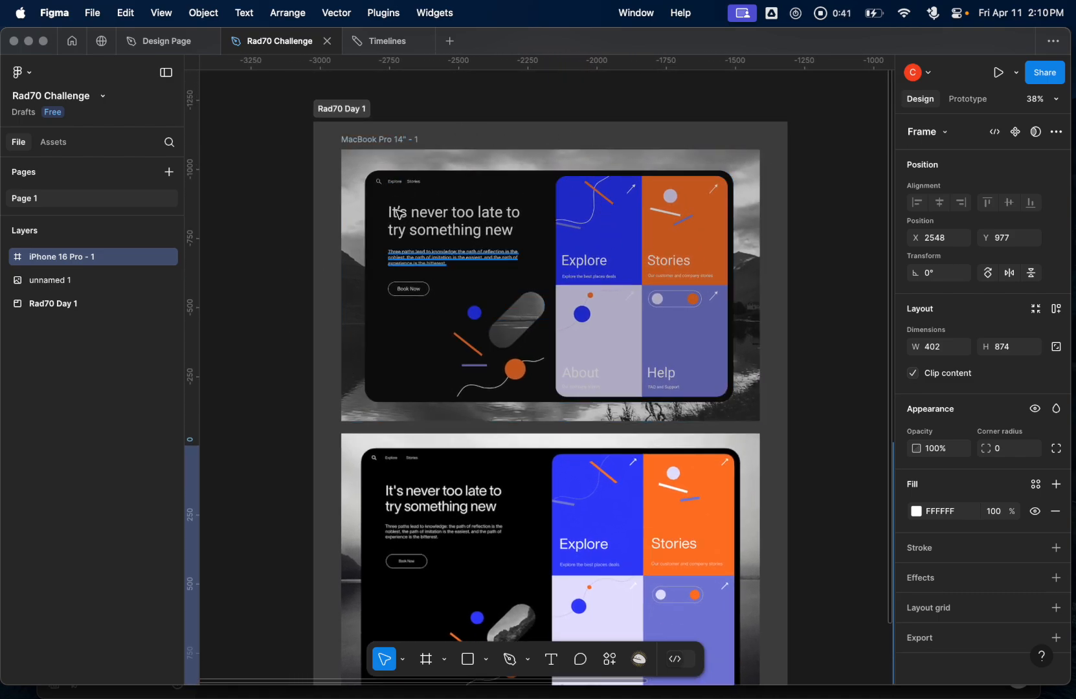
{"action": "scroll", "coordinate": [649, 265], "scroll_direction": "right", "scroll_amount": 8}
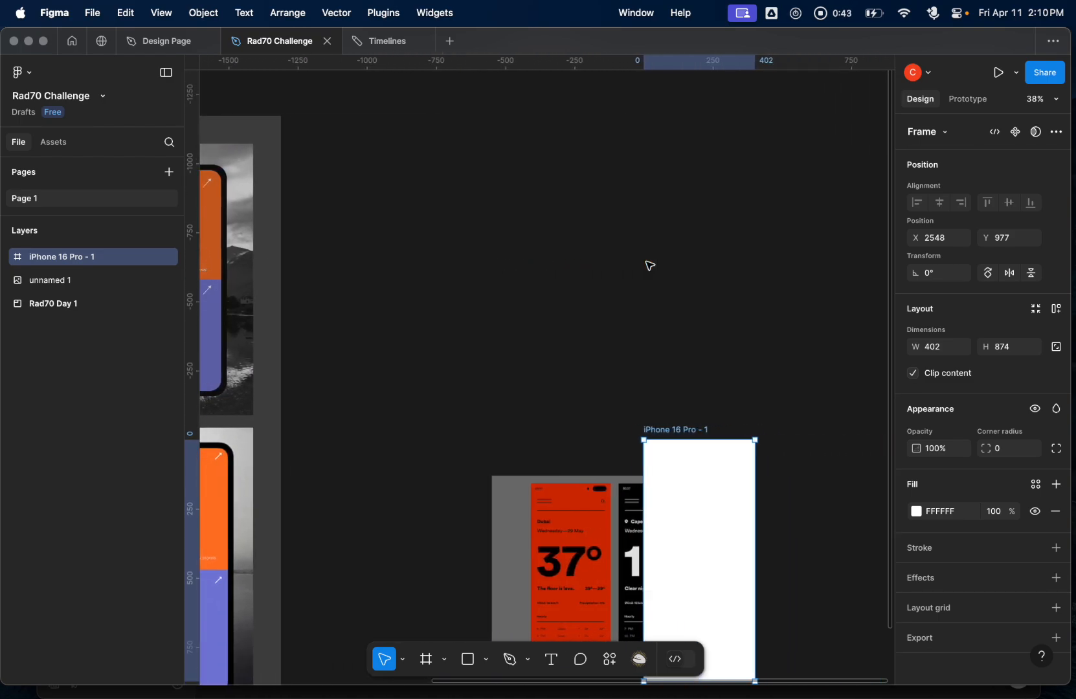
{"action": "scroll", "coordinate": [649, 265], "scroll_direction": "down", "scroll_amount": 3}
{"action": "scroll", "coordinate": [560, 379], "scroll_direction": "up", "scroll_amount": 4}
{"action": "scroll", "coordinate": [560, 380], "scroll_direction": "up", "scroll_amount": 3}
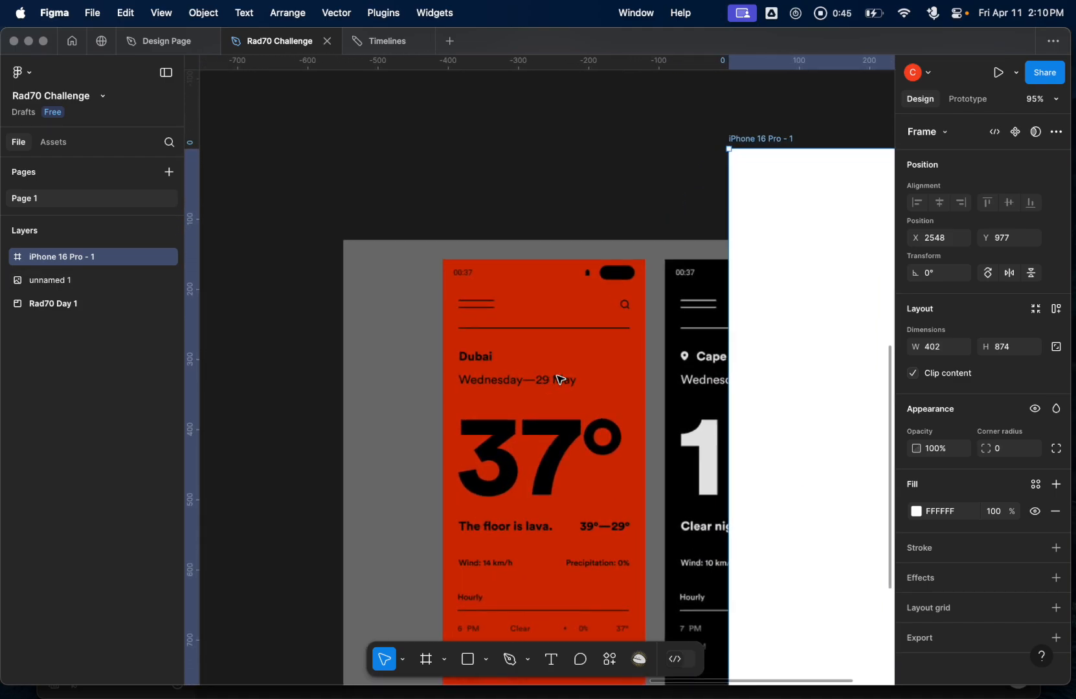
{"action": "scroll", "coordinate": [559, 379], "scroll_direction": "down", "scroll_amount": 2}
{"action": "scroll", "coordinate": [559, 379], "scroll_direction": "down", "scroll_amount": 1}
{"action": "scroll", "coordinate": [560, 379], "scroll_direction": "right", "scroll_amount": 1}
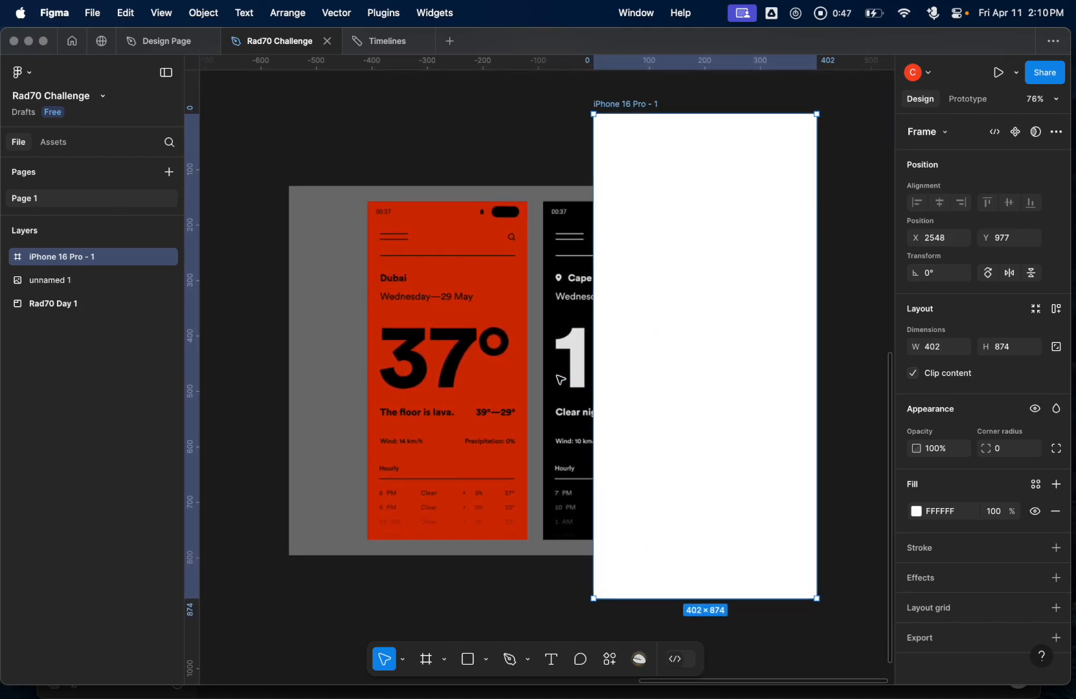
- Switch to the Figma Community and browse the iPhone 16 mockup results
{"action": "left_click", "coordinate": [102, 43]}
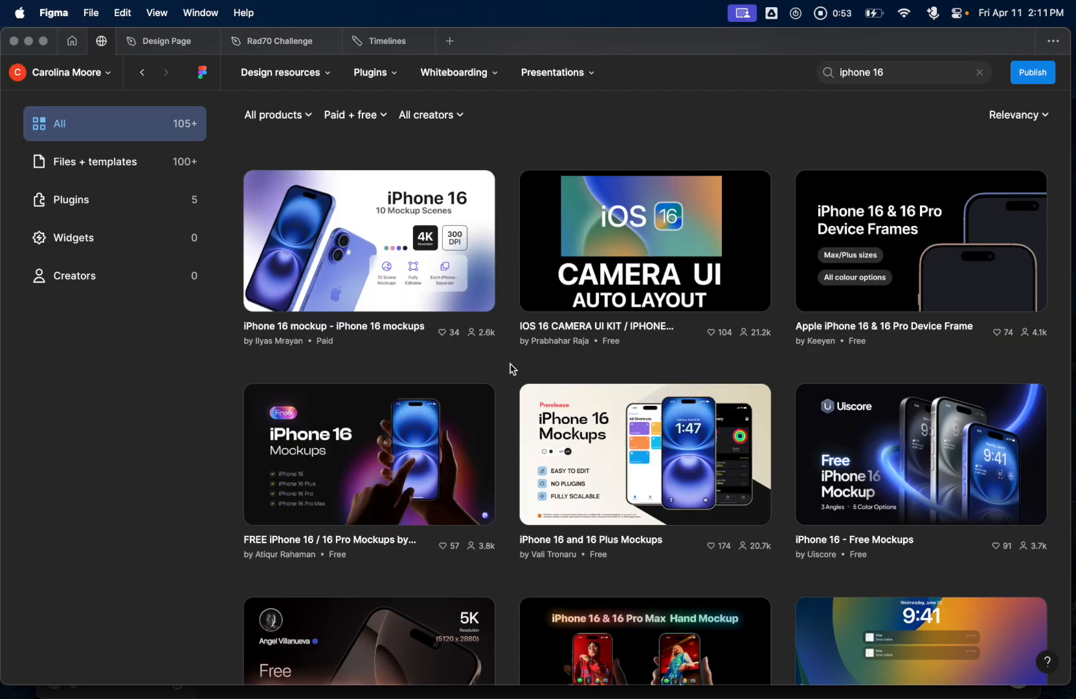
{"action": "scroll", "coordinate": [515, 373], "scroll_direction": "down", "scroll_amount": 5}
{"action": "scroll", "coordinate": [537, 440], "scroll_direction": "down", "scroll_amount": 4}
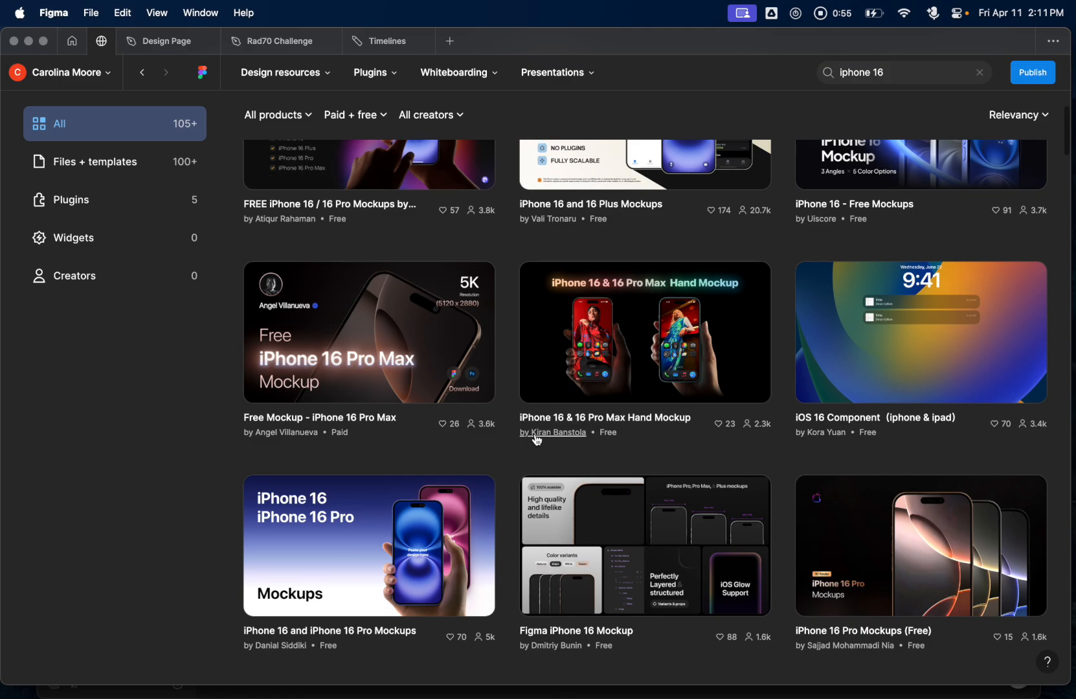
{"action": "scroll", "coordinate": [536, 440], "scroll_direction": "down", "scroll_amount": 1}
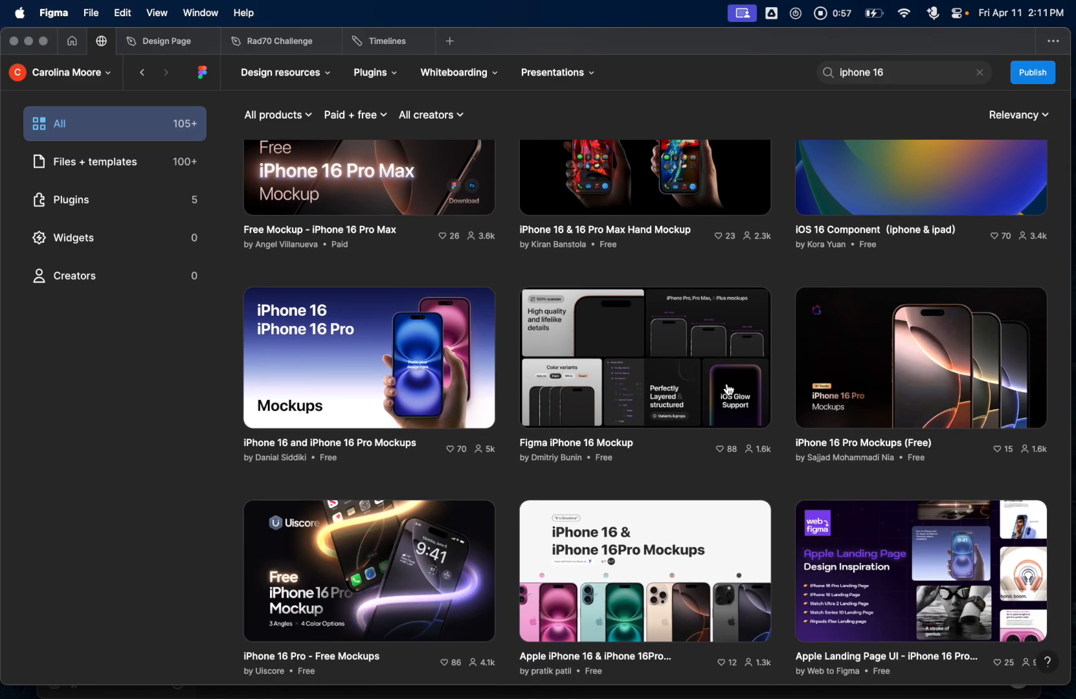
{"action": "scroll", "coordinate": [485, 478], "scroll_direction": "down", "scroll_amount": 6}
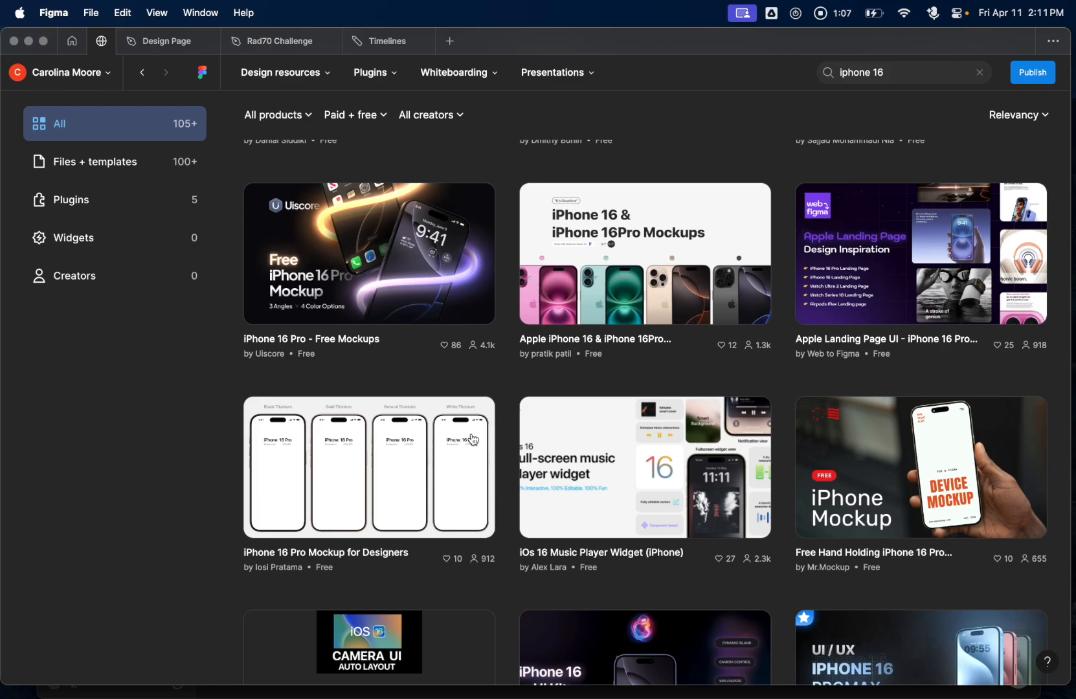
{"action": "scroll", "coordinate": [507, 472], "scroll_direction": "down", "scroll_amount": 2}
{"action": "scroll", "coordinate": [507, 472], "scroll_direction": "up", "scroll_amount": 2}
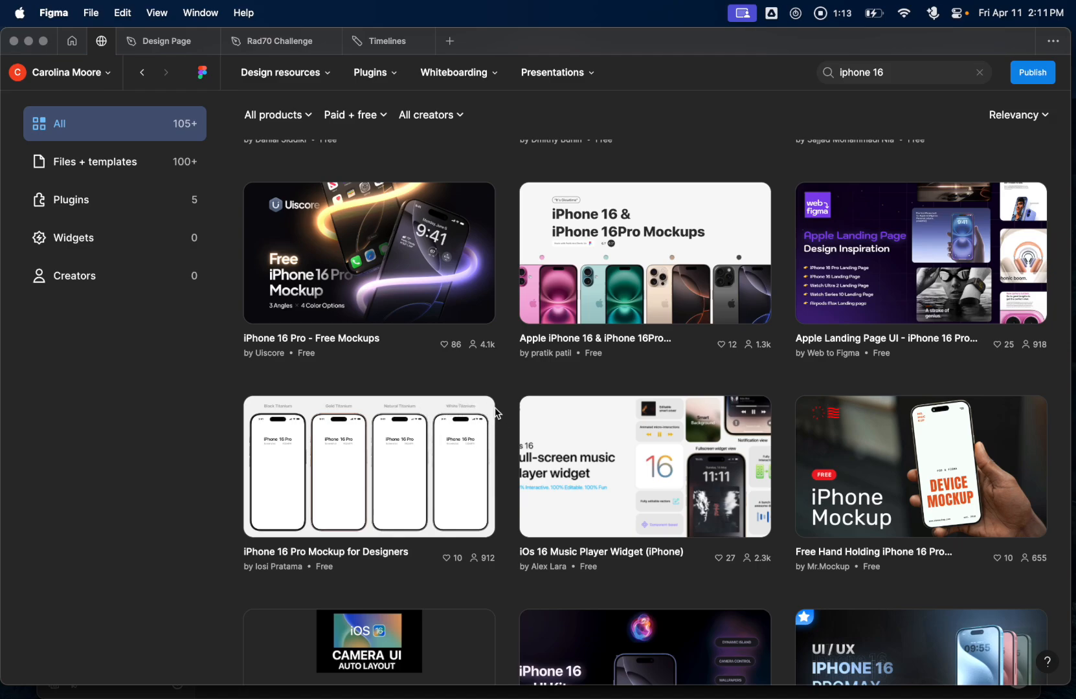
{"action": "scroll", "coordinate": [505, 430], "scroll_direction": "down", "scroll_amount": 5}
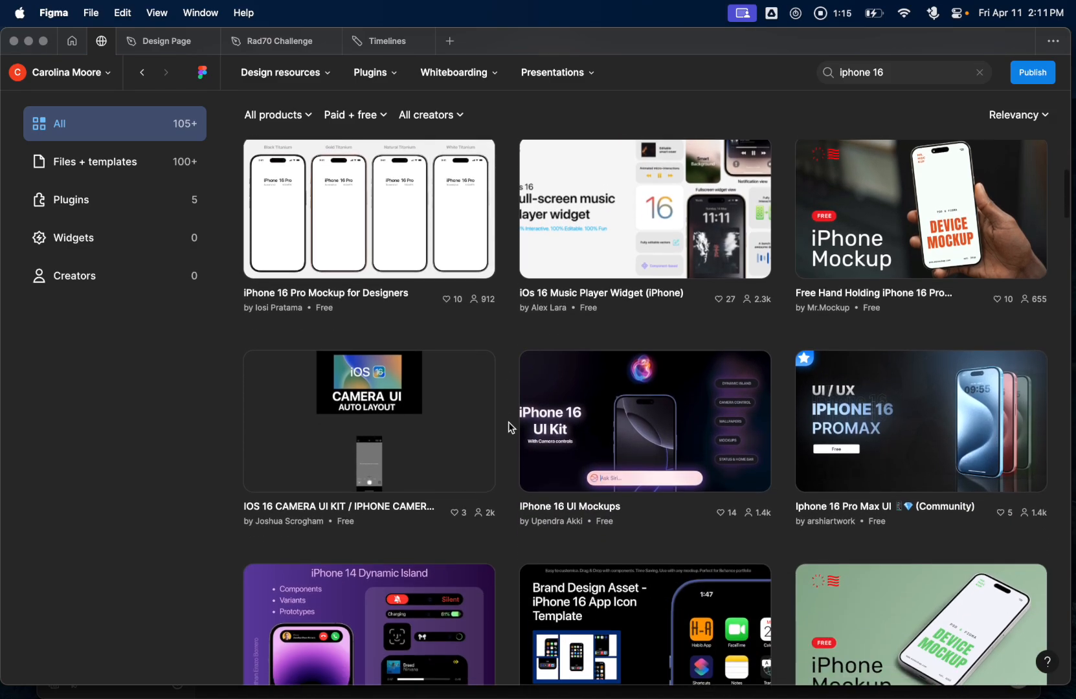
{"action": "scroll", "coordinate": [508, 427], "scroll_direction": "up", "scroll_amount": 10}
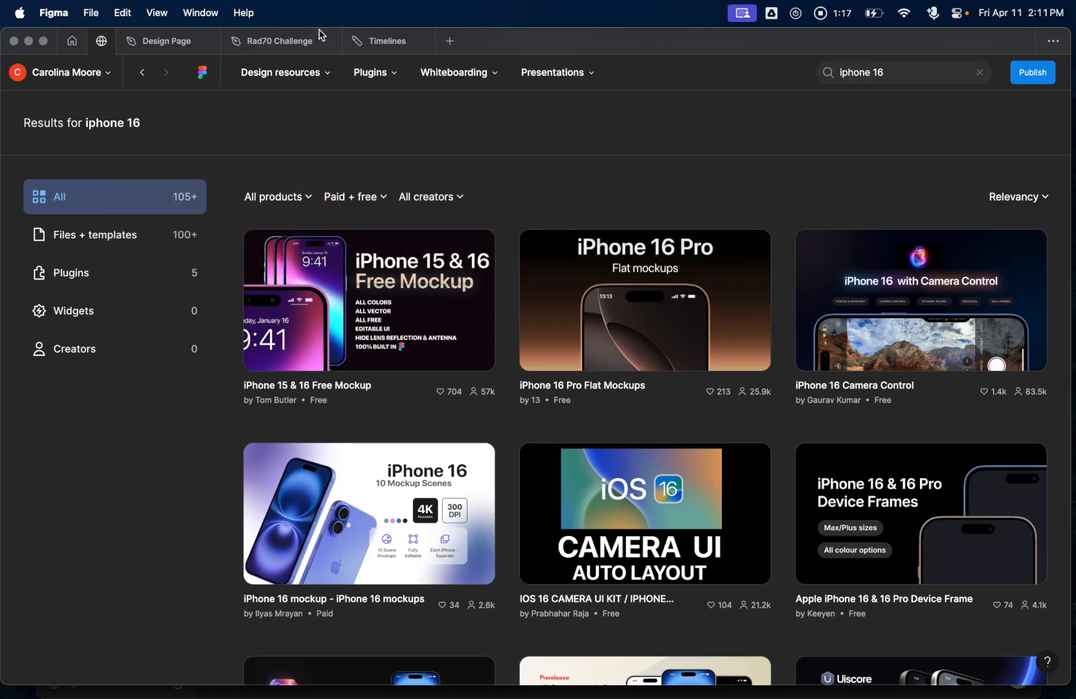
- Return to the Rad70 Challenge file and fill the iPhone frame with red D02A02 sampled from the Dubai weather screen
{"action": "left_click", "coordinate": [278, 44]}
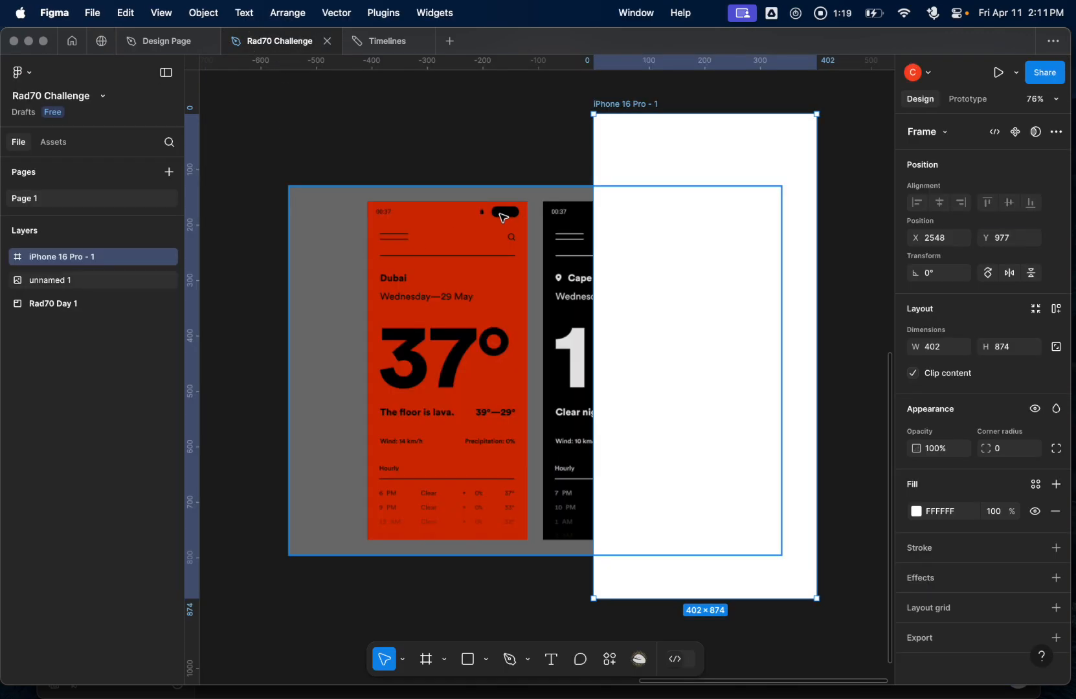
{"action": "scroll", "coordinate": [493, 215], "scroll_direction": "up", "scroll_amount": 10}
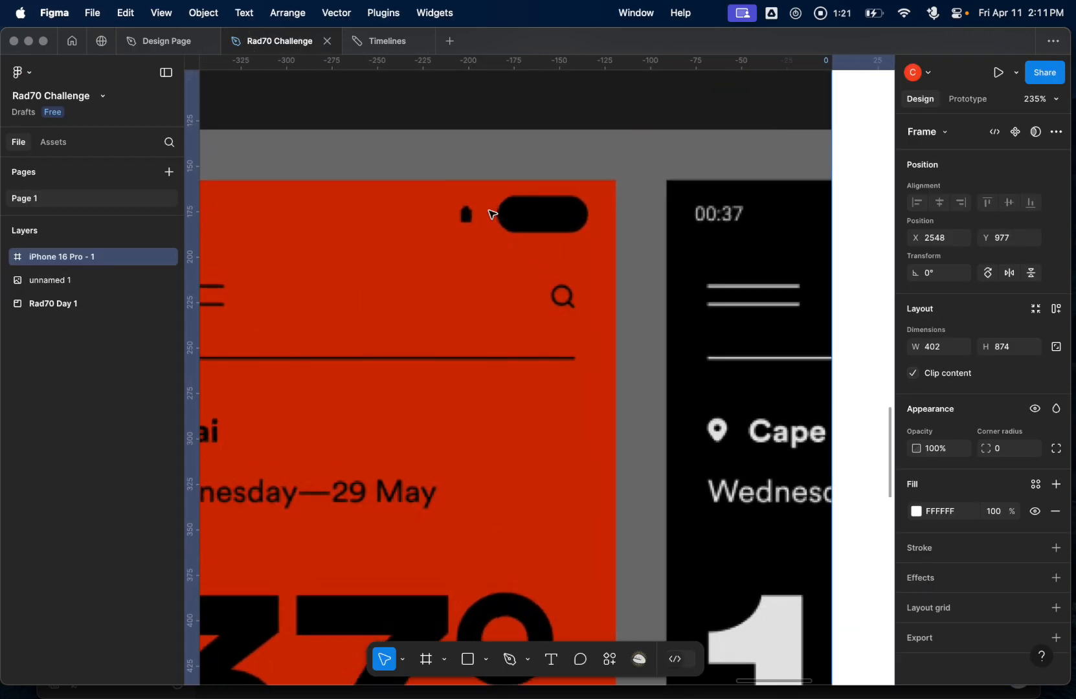
{"action": "scroll", "coordinate": [493, 214], "scroll_direction": "down", "scroll_amount": 8}
{"action": "scroll", "coordinate": [493, 214], "scroll_direction": "down", "scroll_amount": 2}
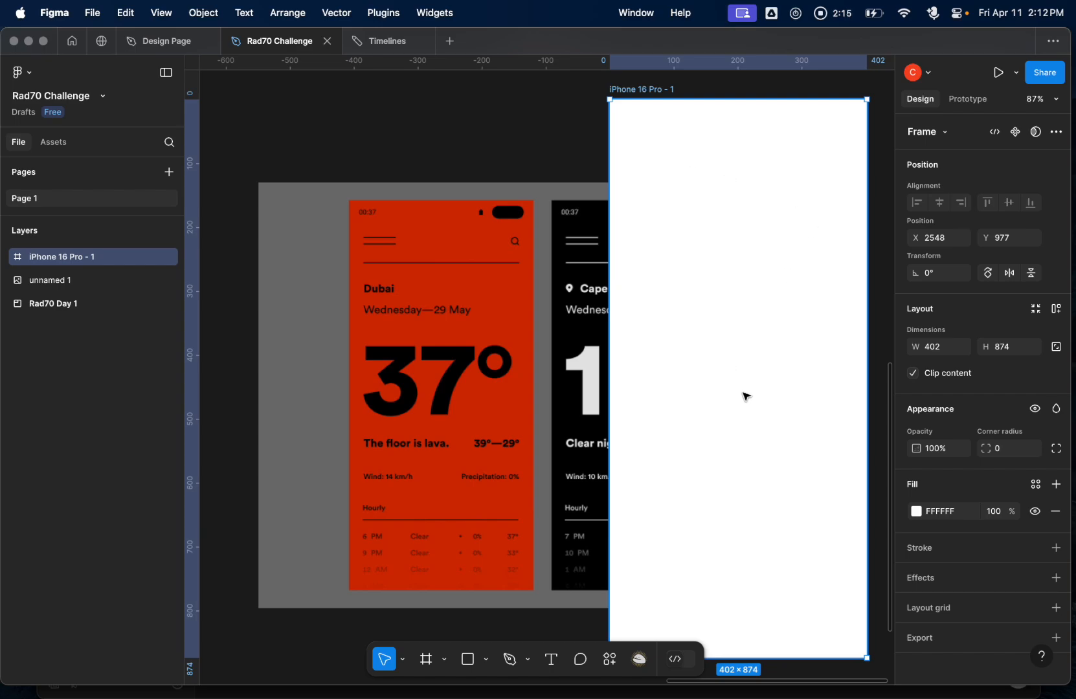
{"action": "left_click", "coordinate": [915, 511]}
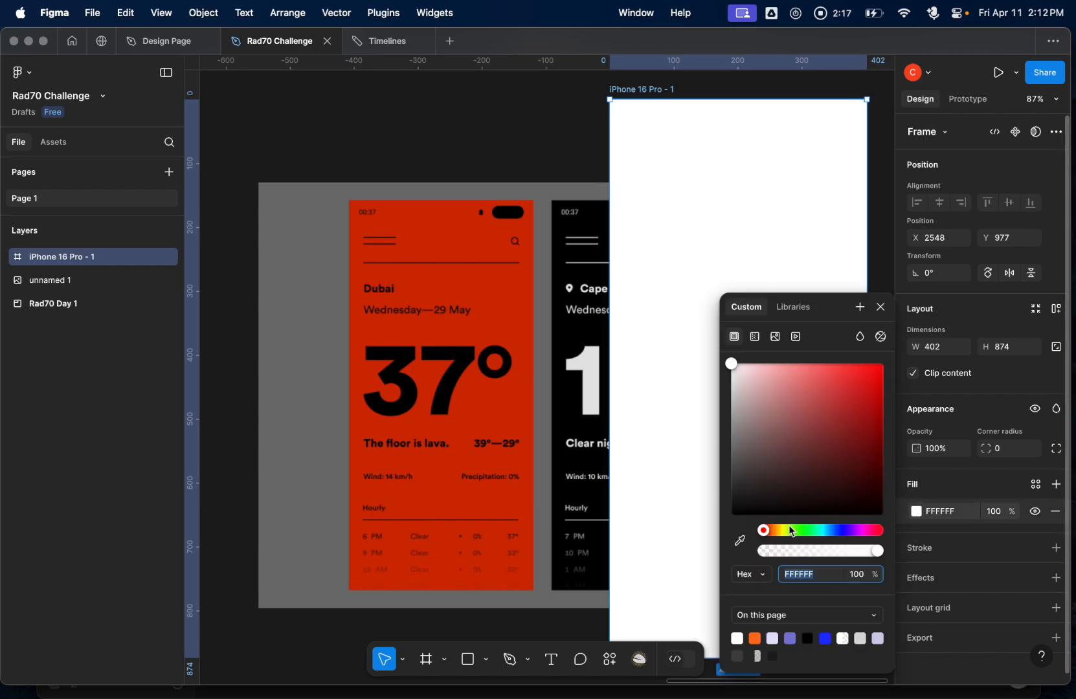
{"action": "left_click", "coordinate": [738, 542]}
{"action": "left_click", "coordinate": [507, 306]}
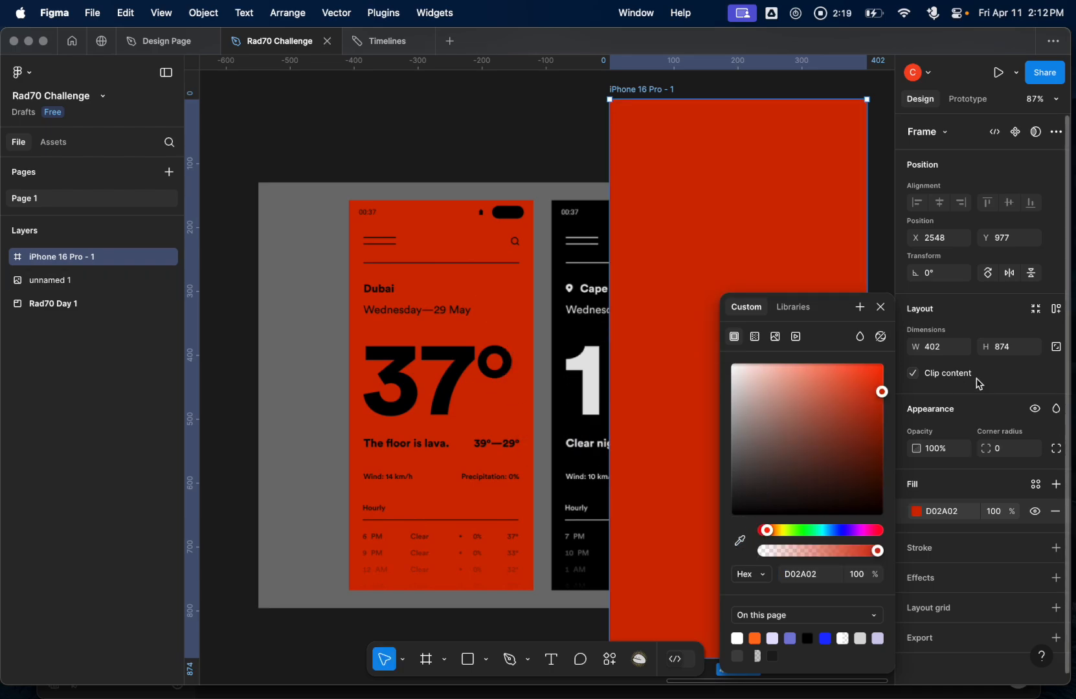
{"action": "left_click", "coordinate": [880, 306]}
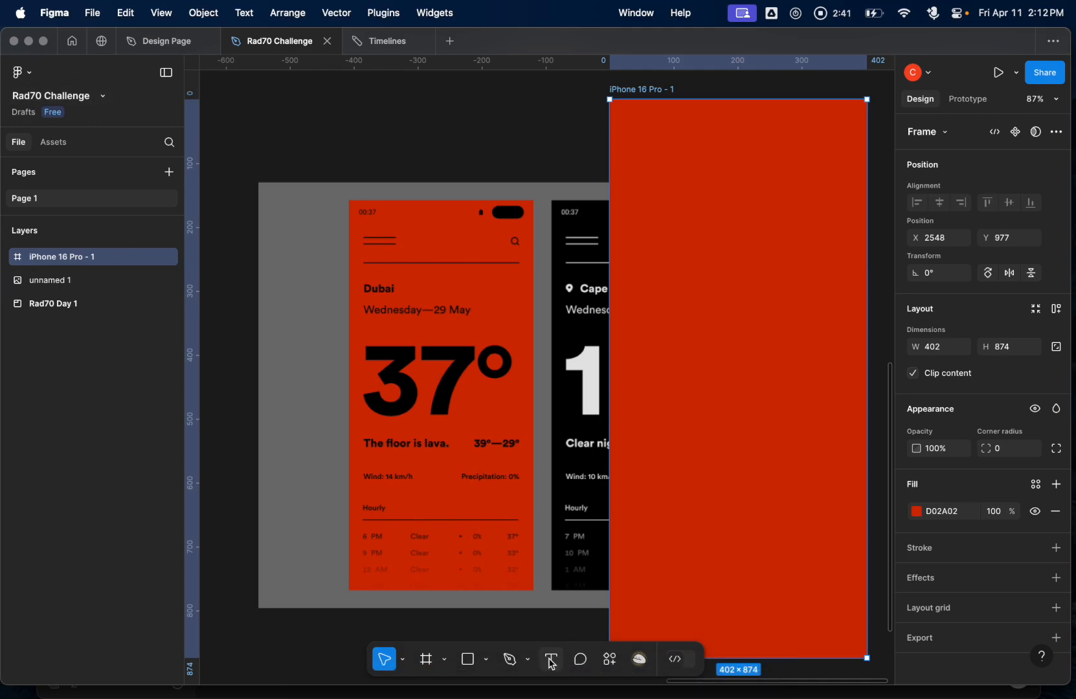
- Add the clock text "00:37" in the upper-left area of the iPhone frame
{"action": "left_click", "coordinate": [551, 659]}
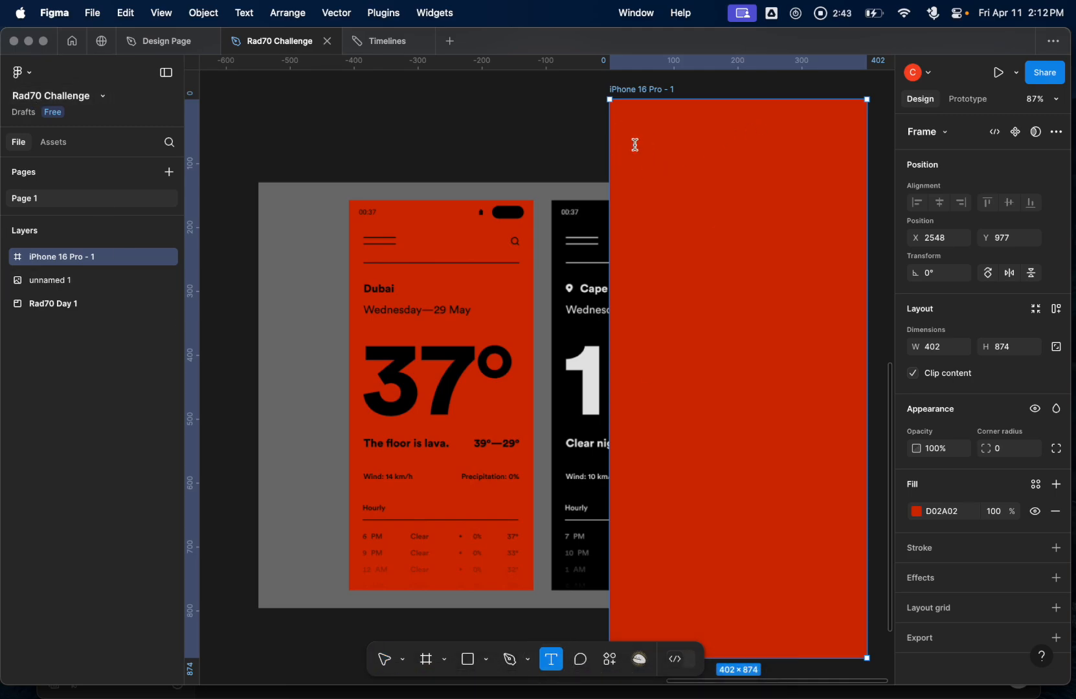
{"action": "left_click", "coordinate": [634, 145]}
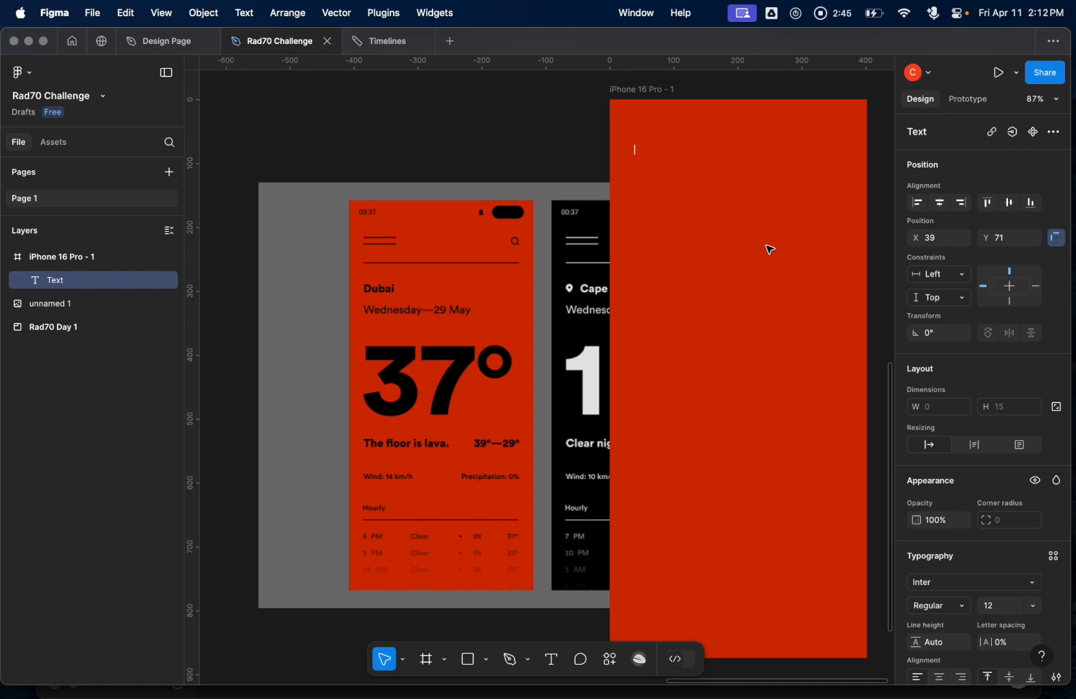
{"action": "type", "text": "00:37"}
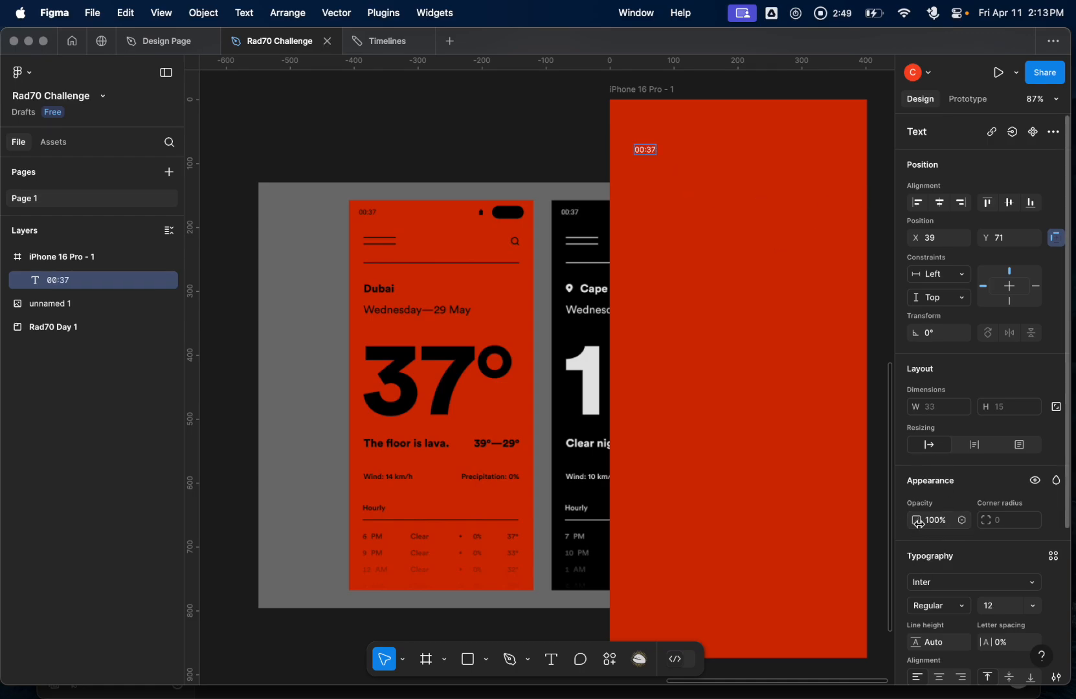
- Set the fill of the whole 00:37 text to black (000000)
{"action": "scroll", "coordinate": [942, 567], "scroll_direction": "down", "scroll_amount": 3}
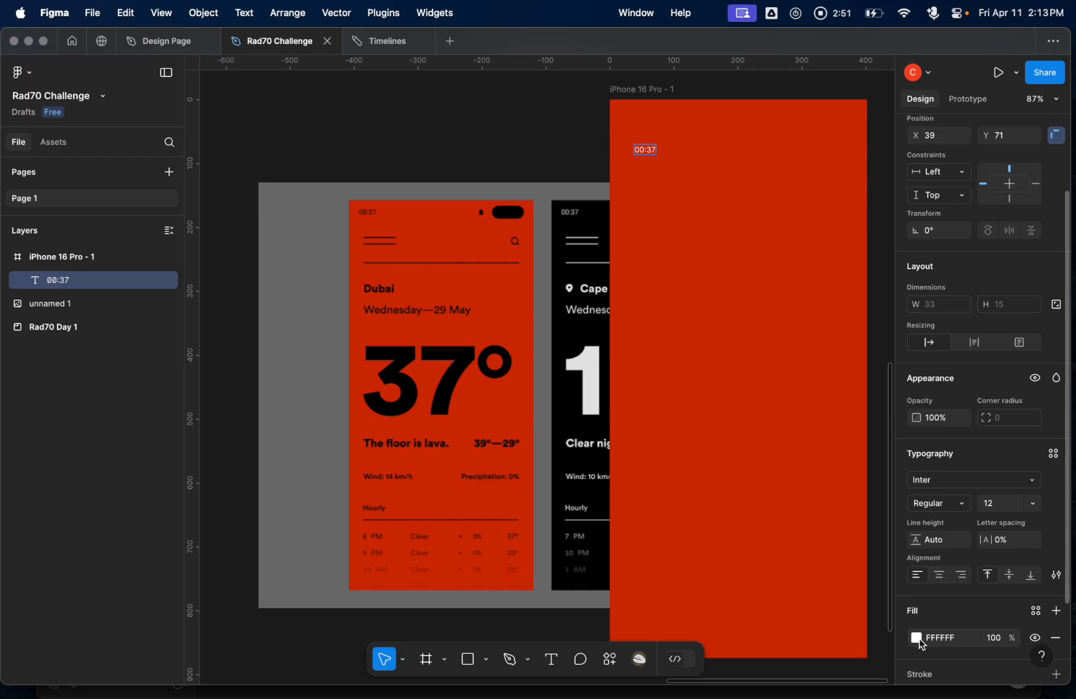
{"action": "left_click", "coordinate": [915, 638]}
{"action": "left_click", "coordinate": [807, 638]}
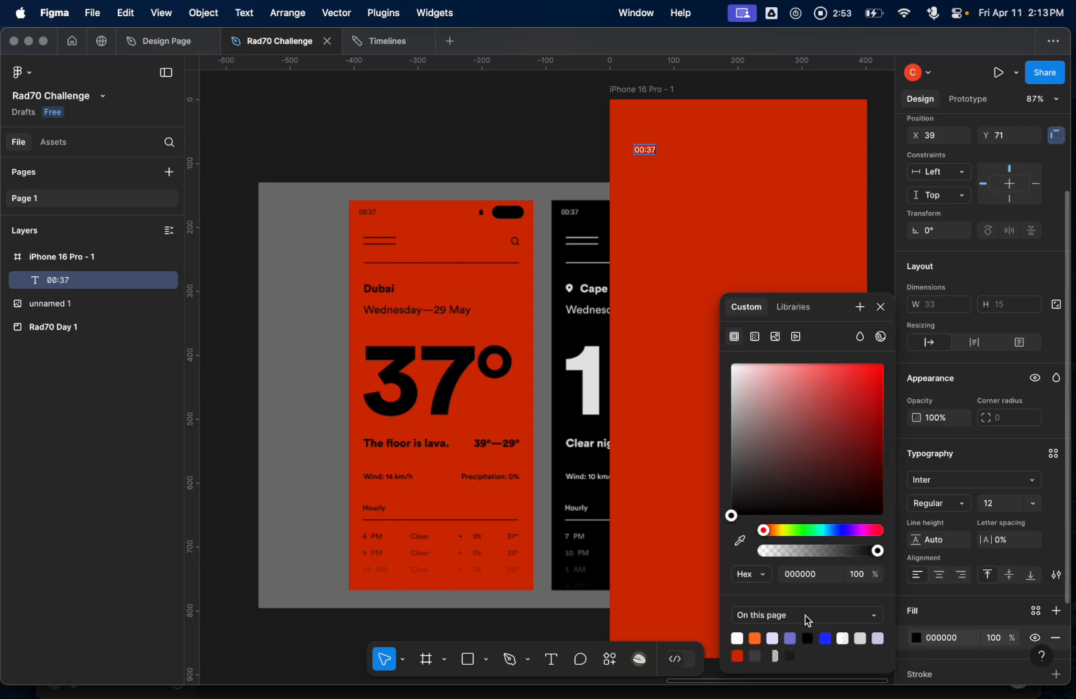
{"action": "key", "text": "shift+Left"}
{"action": "key", "text": "shift+Left"}
{"action": "key", "text": "shift+Left"}
{"action": "key", "text": "shift+Left"}
{"action": "key", "text": "shift+Left"}
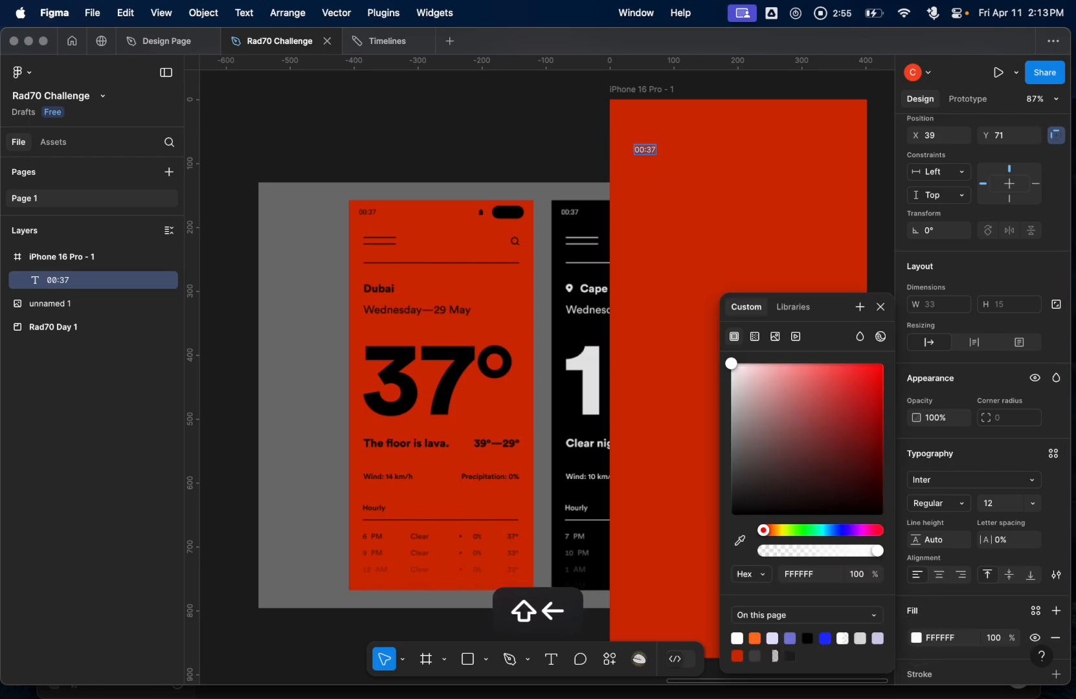
{"action": "left_click", "coordinate": [807, 639]}
{"action": "left_click", "coordinate": [880, 306]}
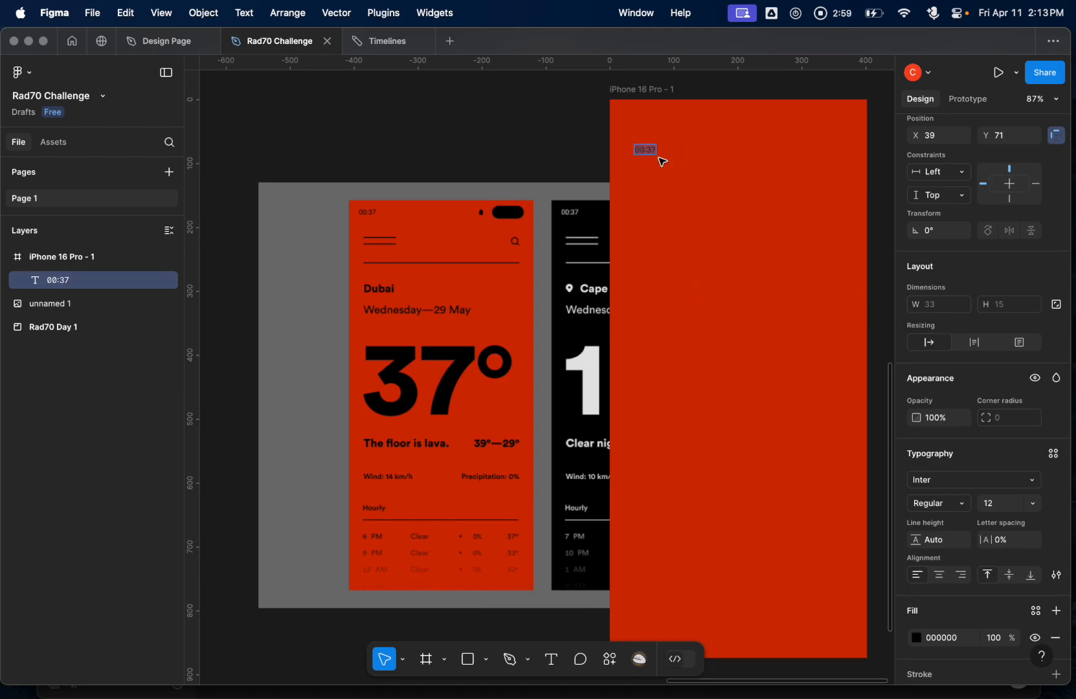
- Try the Poppins font on the 00:37 text
{"action": "left_click", "coordinate": [963, 480]}
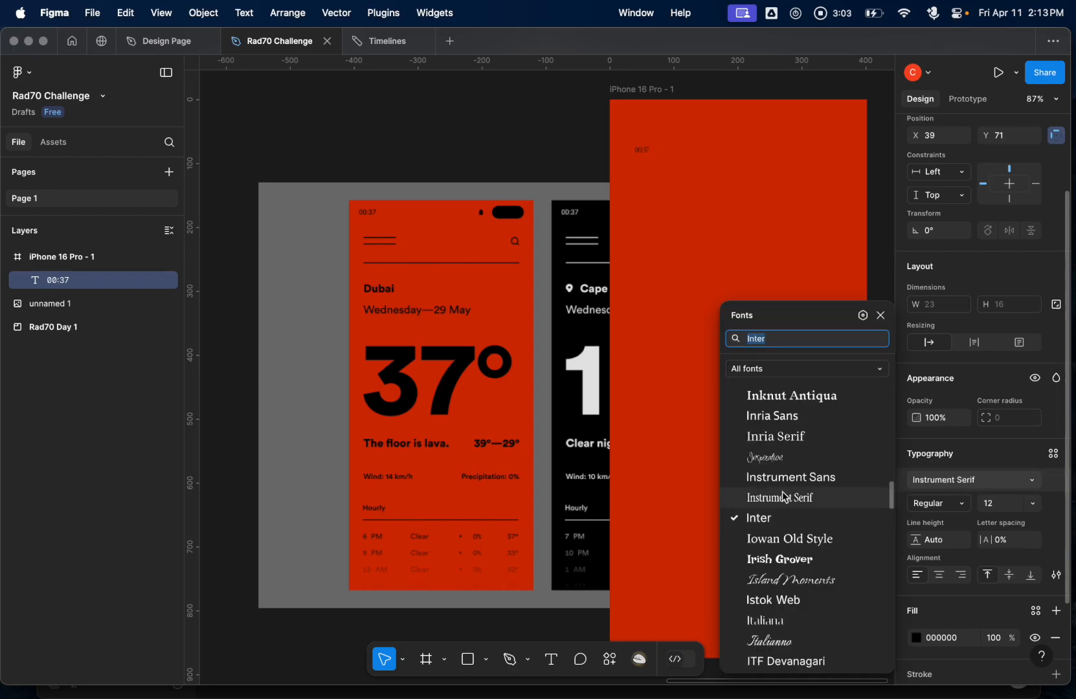
{"action": "type", "text": "popp"}
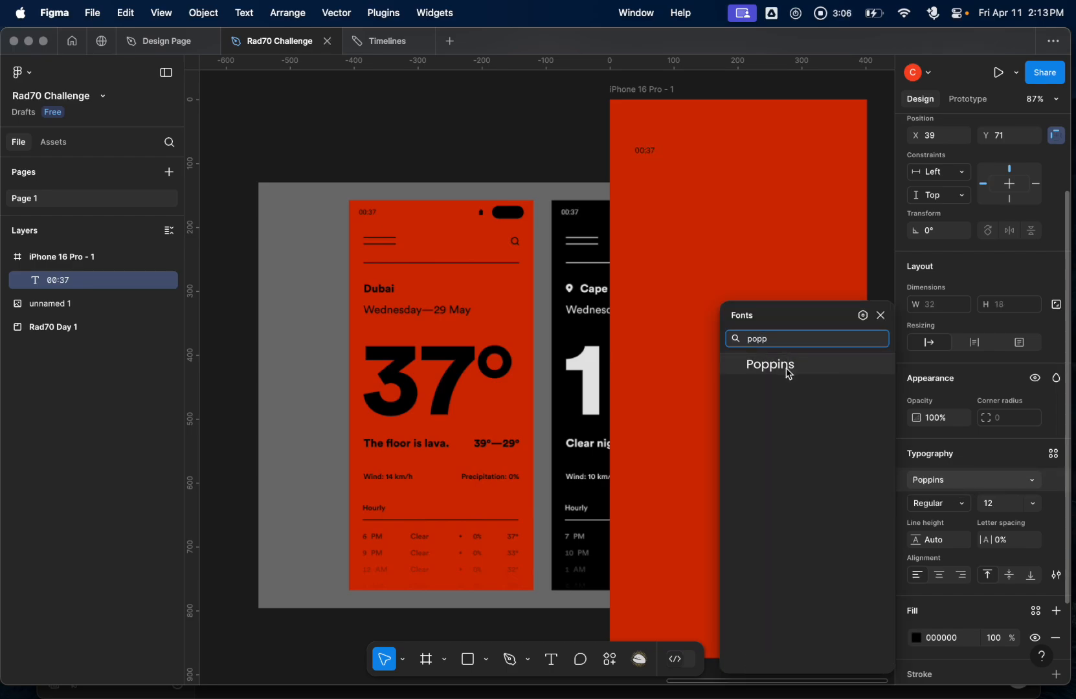
{"action": "left_click", "coordinate": [787, 369]}
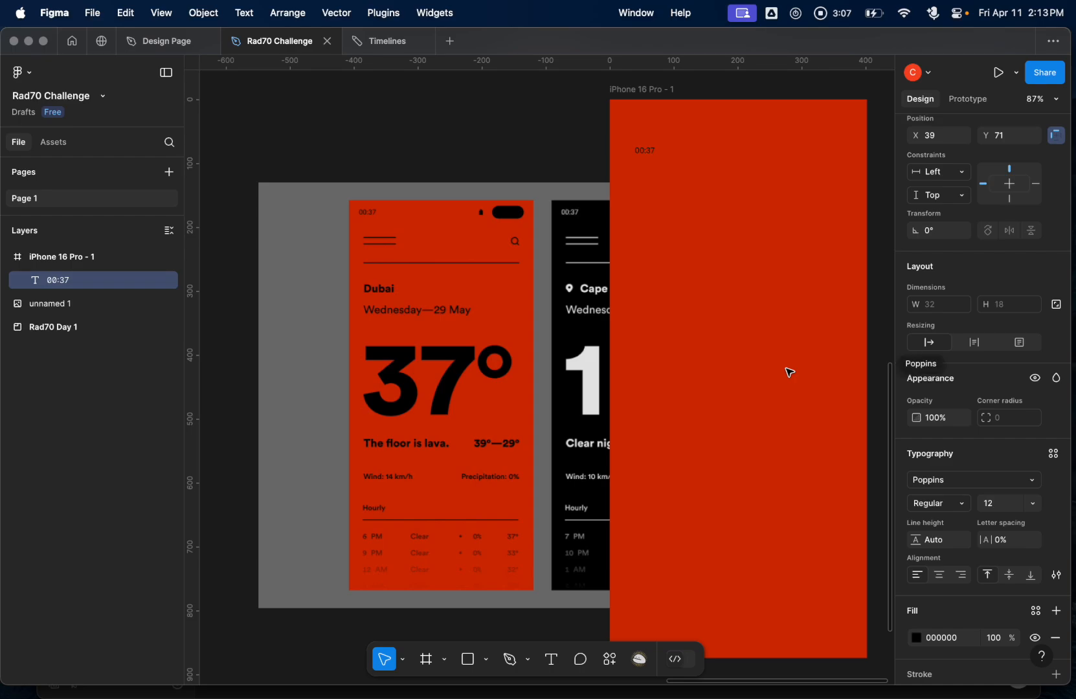
- Set the 00:37 text's font to Roboto
{"action": "left_click", "coordinate": [946, 482]}
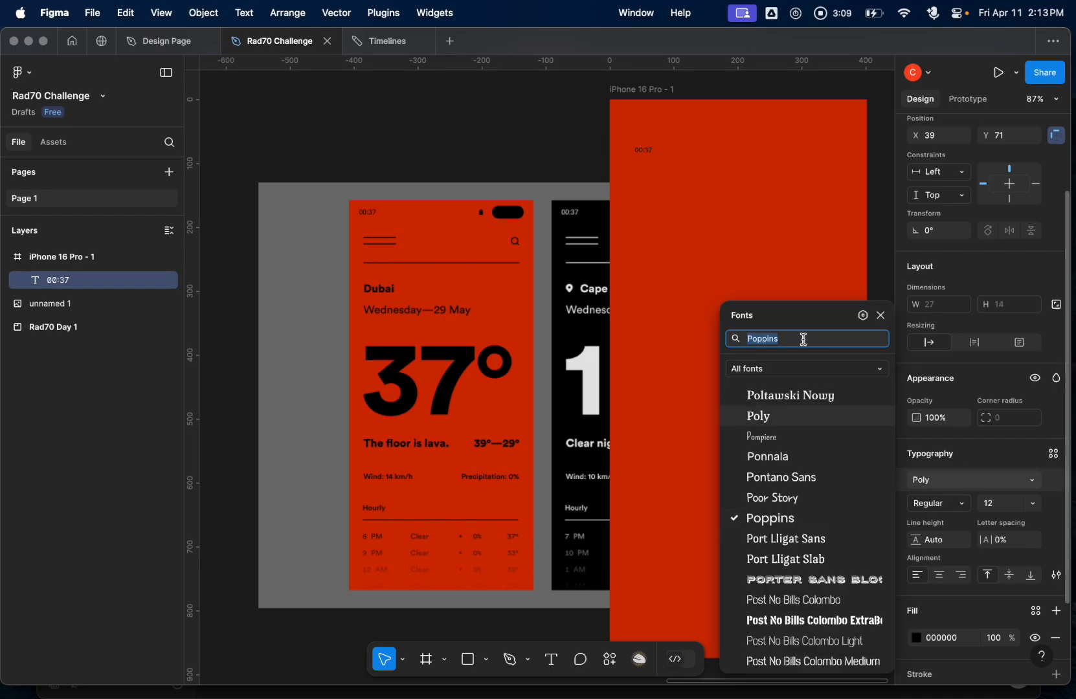
{"action": "type", "text": "robo"}
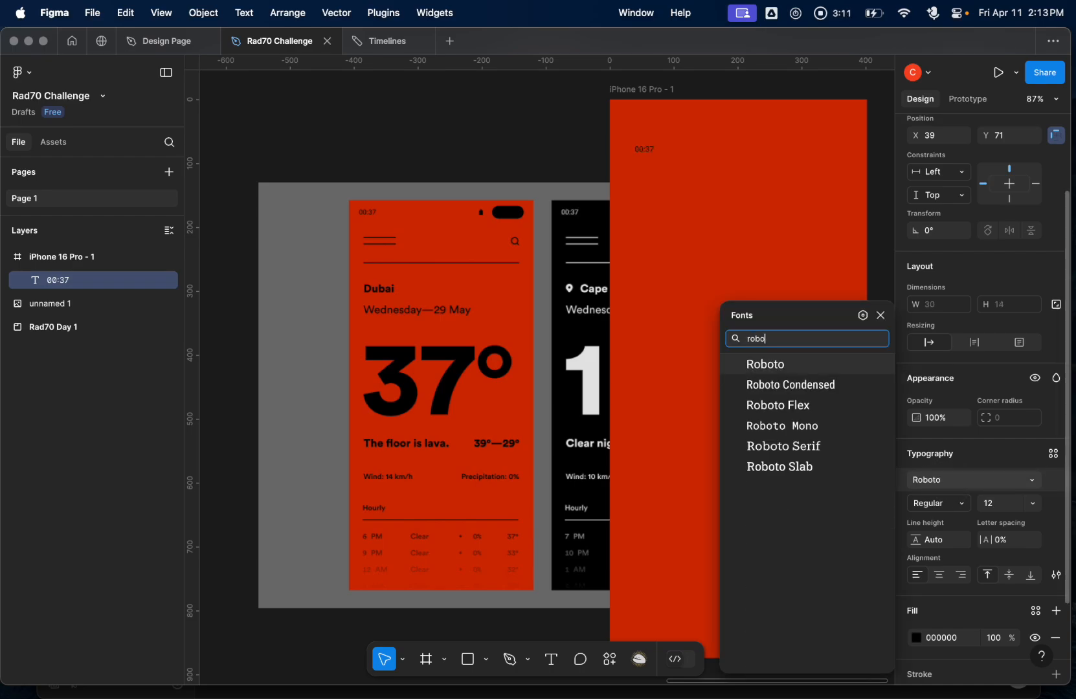
{"action": "left_click", "coordinate": [775, 372]}
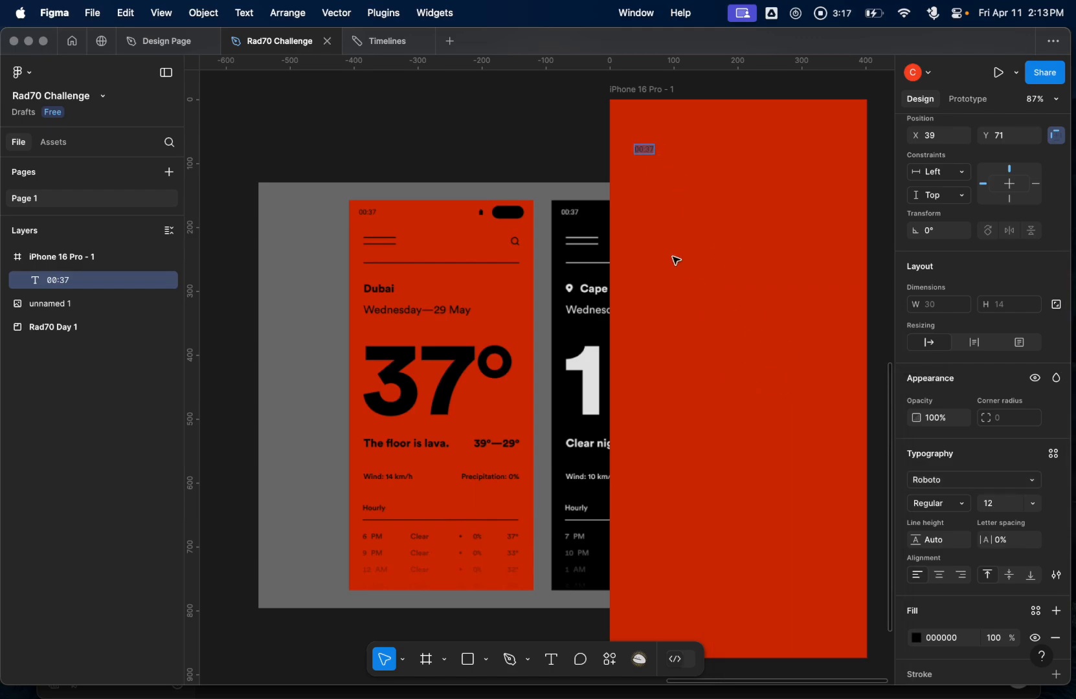
- Move the 00:37 text into the iPhone frame's upper-left corner at X 17, Y 13, keeping it selected
{"action": "left_click", "coordinate": [667, 156]}
{"action": "left_click_drag", "start_coordinate": [652, 153], "coordinate": [640, 117]}
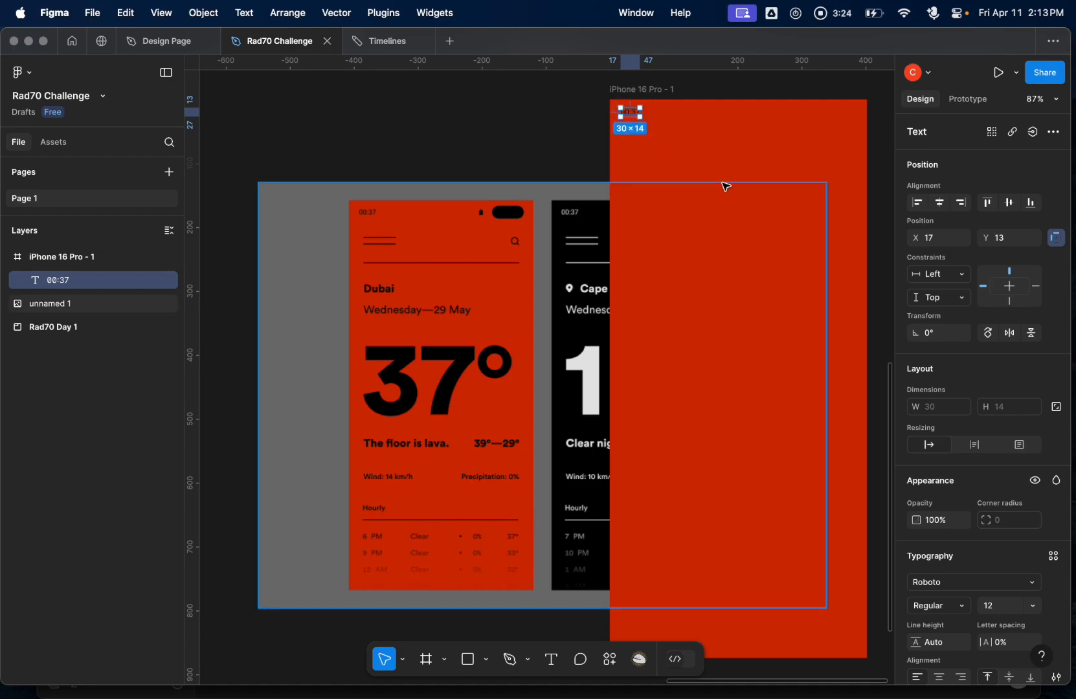
{"action": "left_click", "coordinate": [692, 128]}
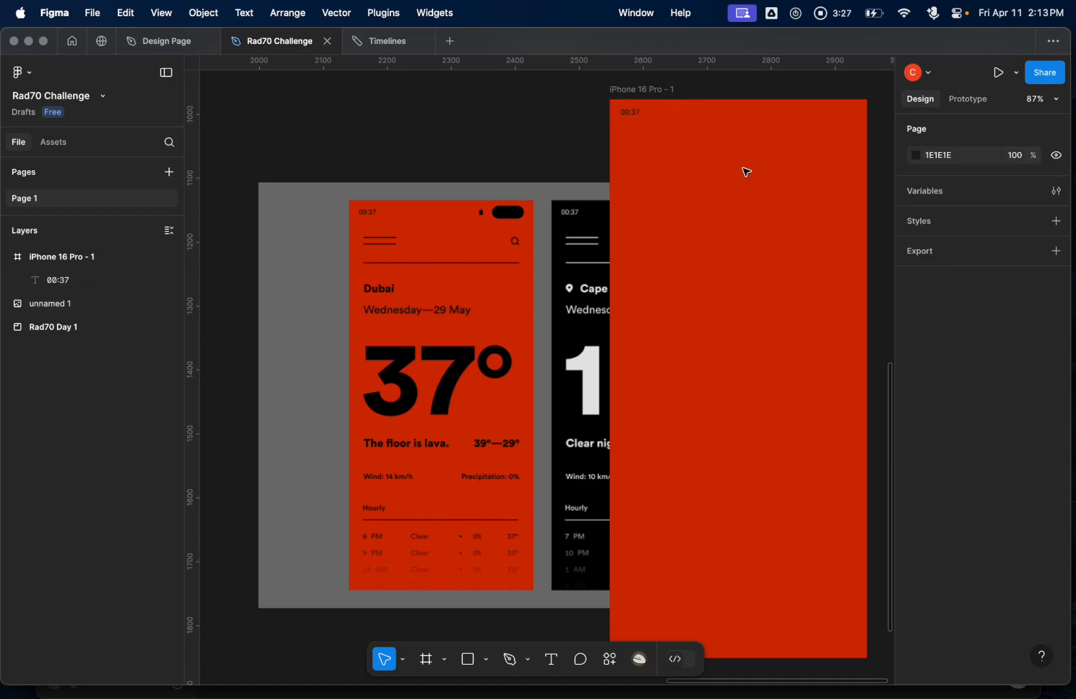
{"action": "left_click", "coordinate": [637, 118]}
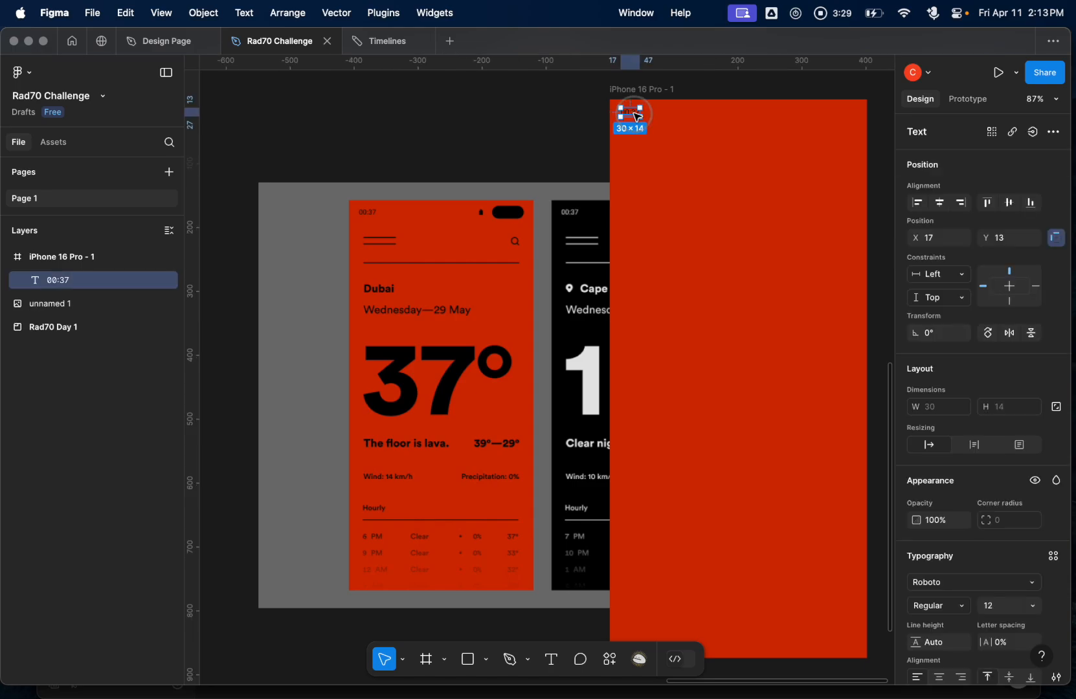
- Scale the reference image up proportionally from its upper-left corner to 1265 × 948.75
{"action": "left_click", "coordinate": [470, 295]}
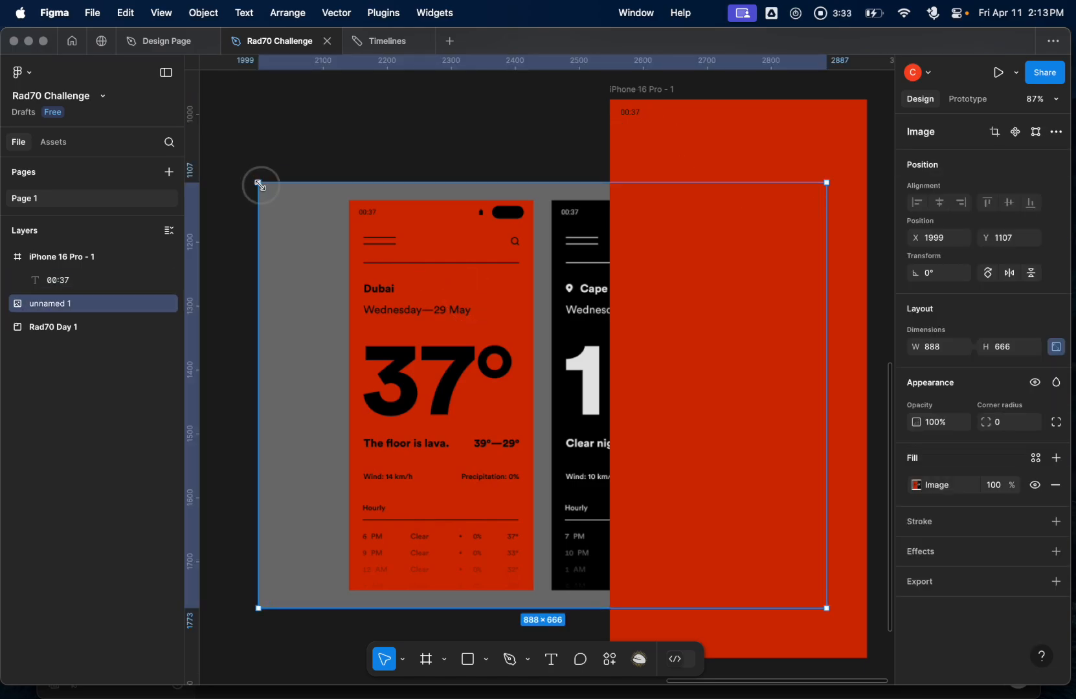
{"action": "key", "text": "k"}
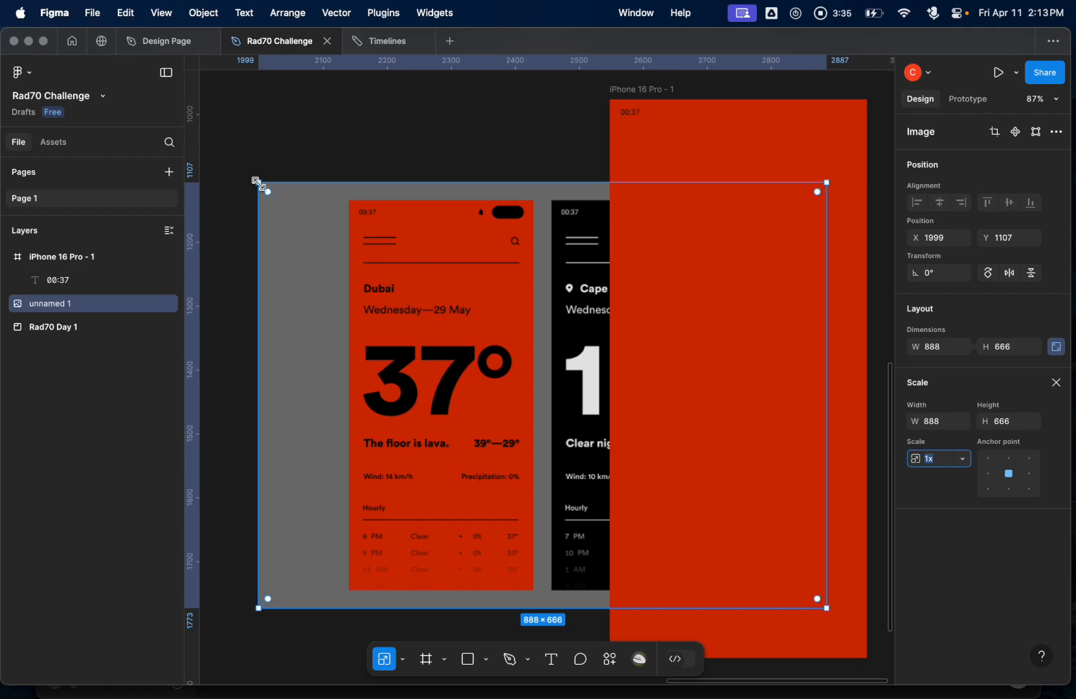
{"action": "left_click_drag", "start_coordinate": [258, 182], "coordinate": [182, 116]}
{"action": "scroll", "coordinate": [426, 293], "scroll_direction": "down", "scroll_amount": 3}
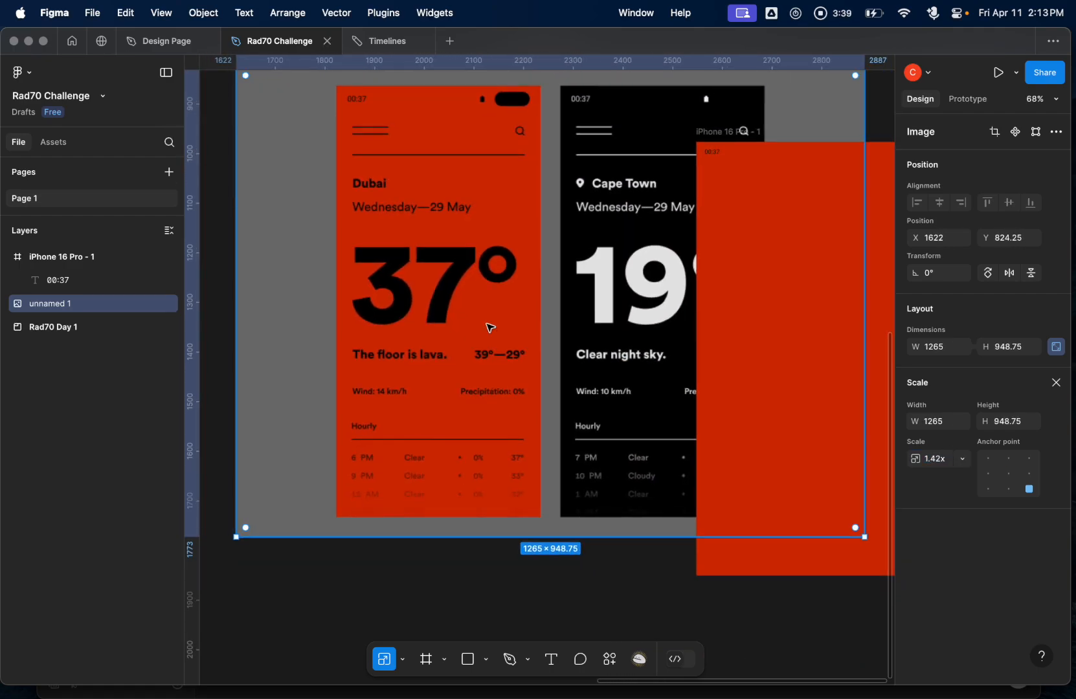
- Move the enlarged reference image to X 1895, Y 940, so the red Dubai screen sits beside the iPhone frame
{"action": "left_click_drag", "start_coordinate": [489, 329], "coordinate": [628, 381]}
{"action": "scroll", "coordinate": [628, 381], "scroll_direction": "right", "scroll_amount": 5}
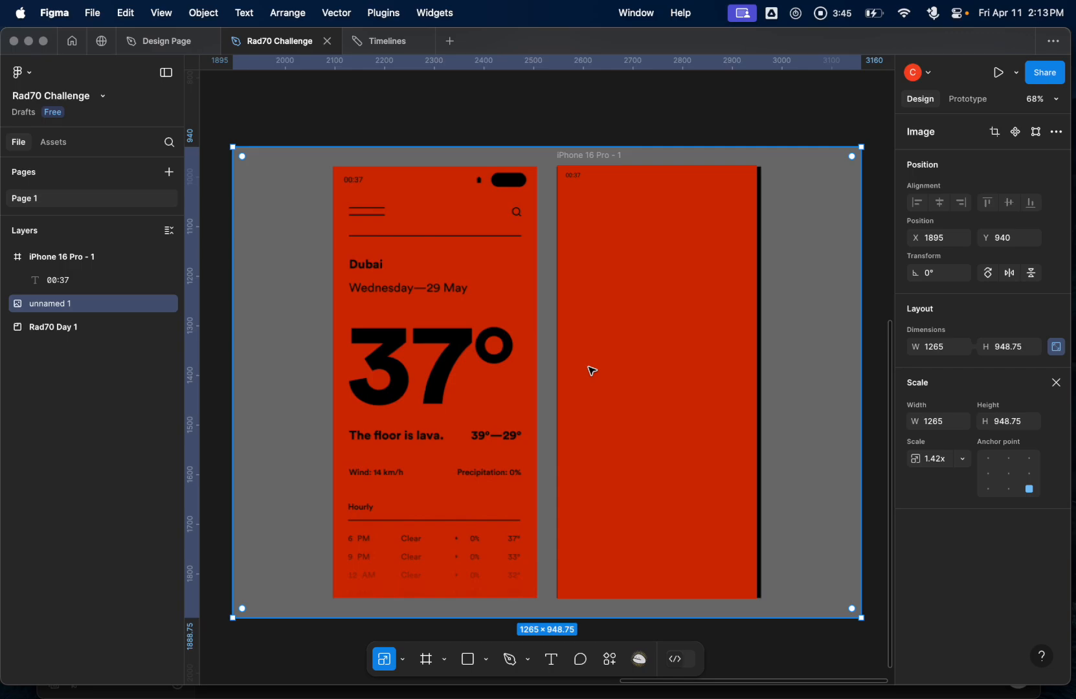
{"action": "scroll", "coordinate": [446, 341], "scroll_direction": "right", "scroll_amount": 2}
{"action": "scroll", "coordinate": [447, 340], "scroll_direction": "left", "scroll_amount": 2}
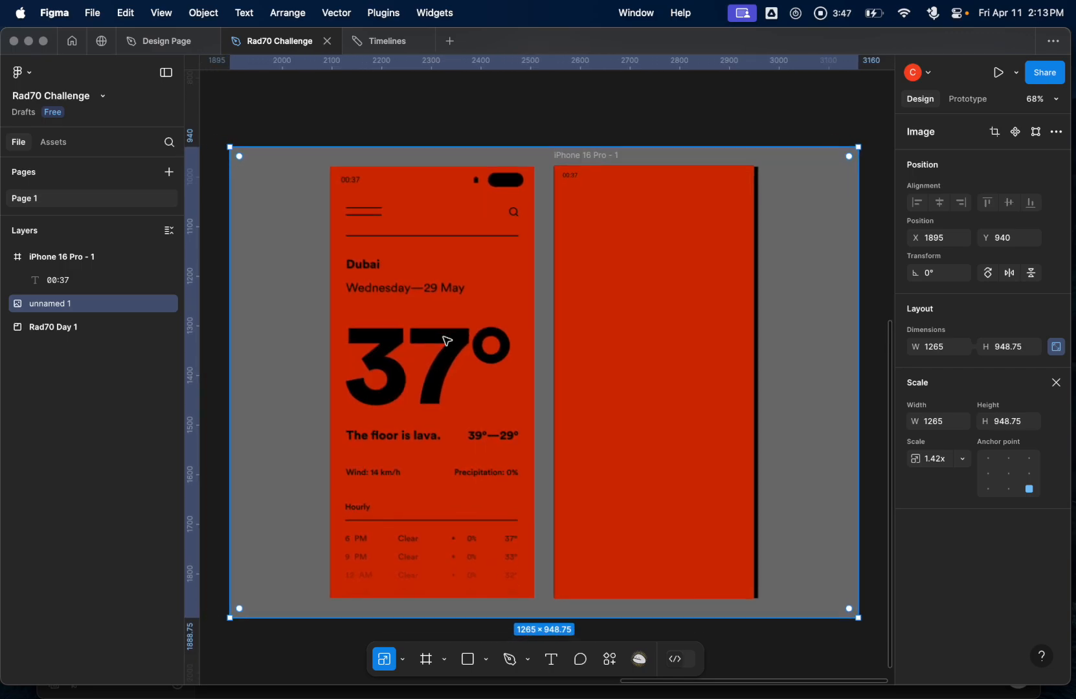
- Set the 00:37 text in the iPhone frame to font size 16 and Medium weight
{"action": "left_click", "coordinate": [567, 181]}
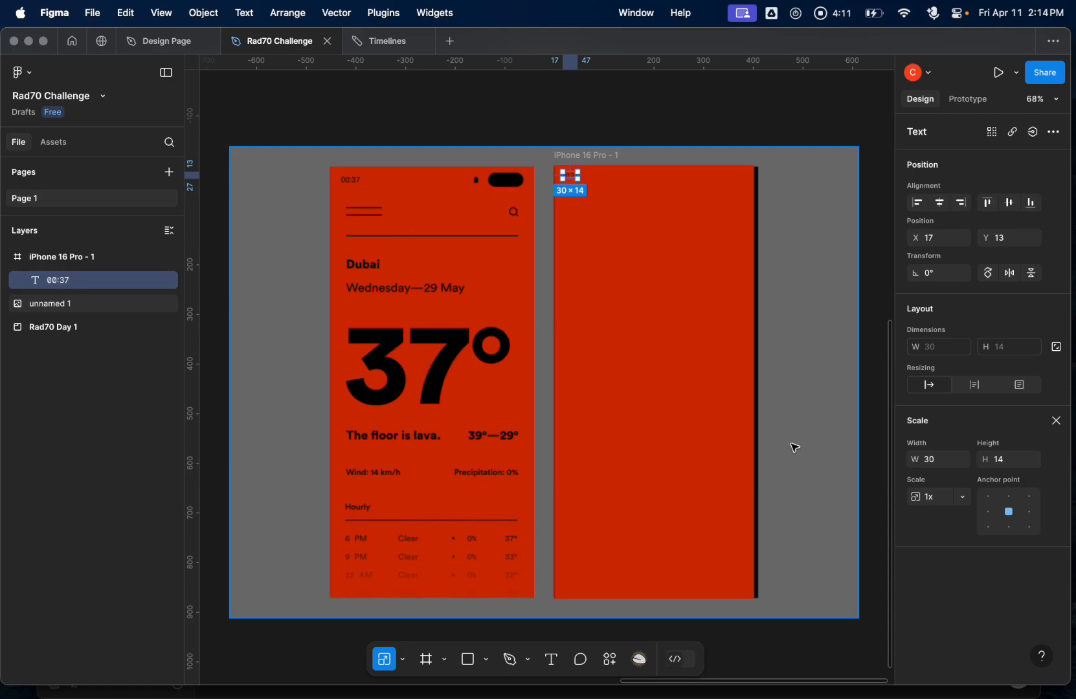
{"action": "key", "text": "v"}
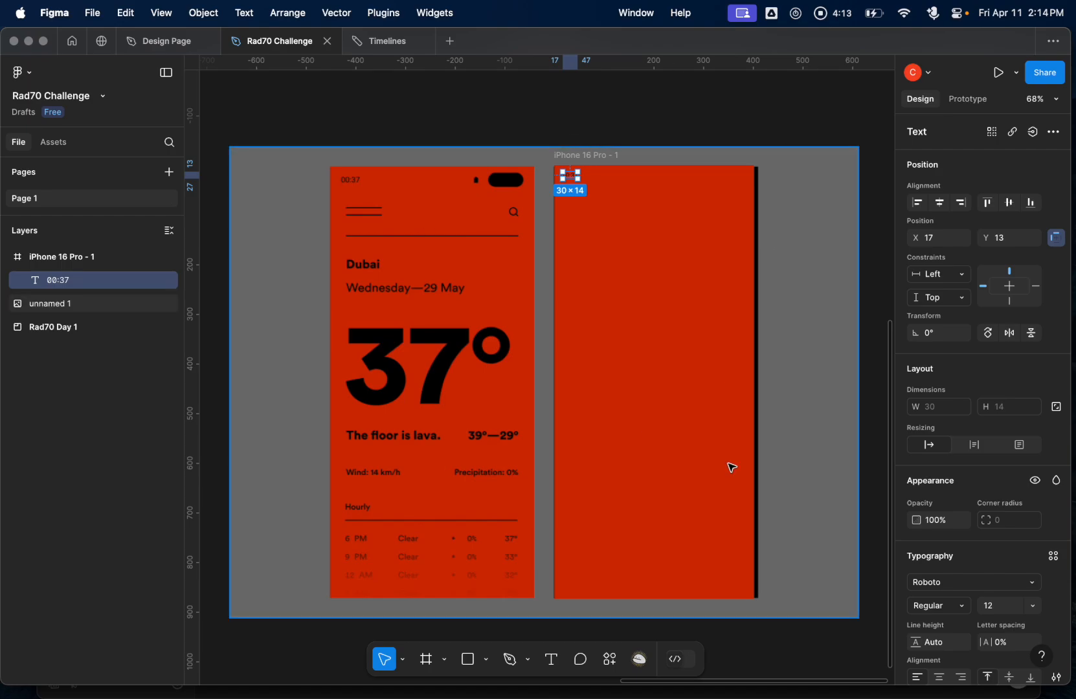
{"action": "left_click", "coordinate": [733, 311]}
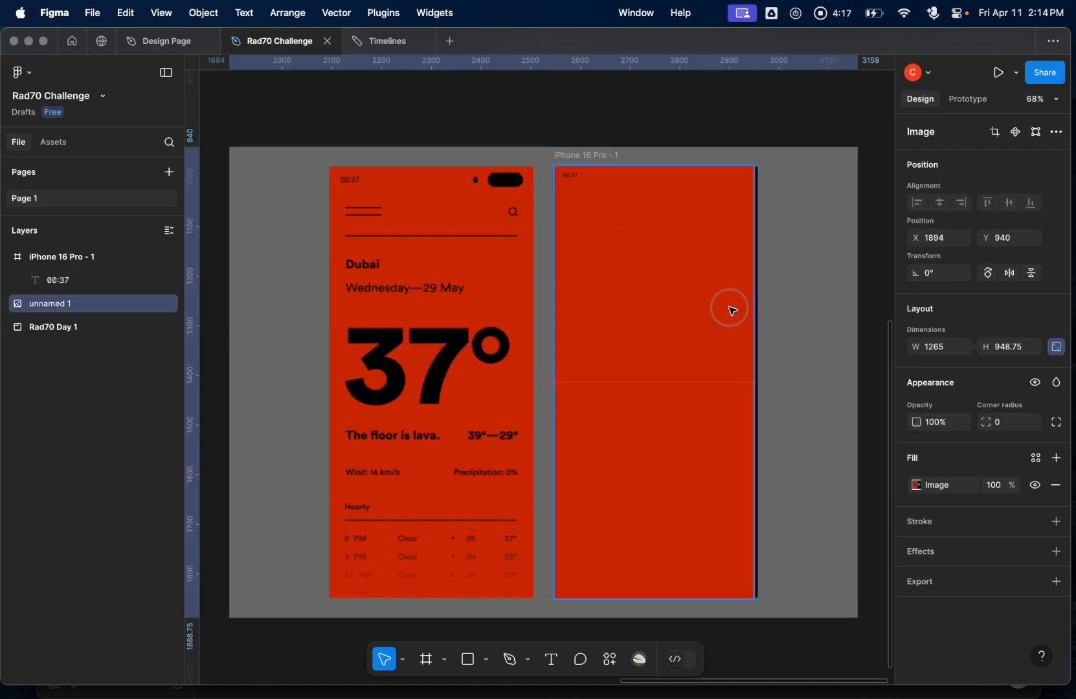
{"action": "left_click", "coordinate": [570, 175]}
{"action": "scroll", "coordinate": [944, 581], "scroll_direction": "down", "scroll_amount": 2}
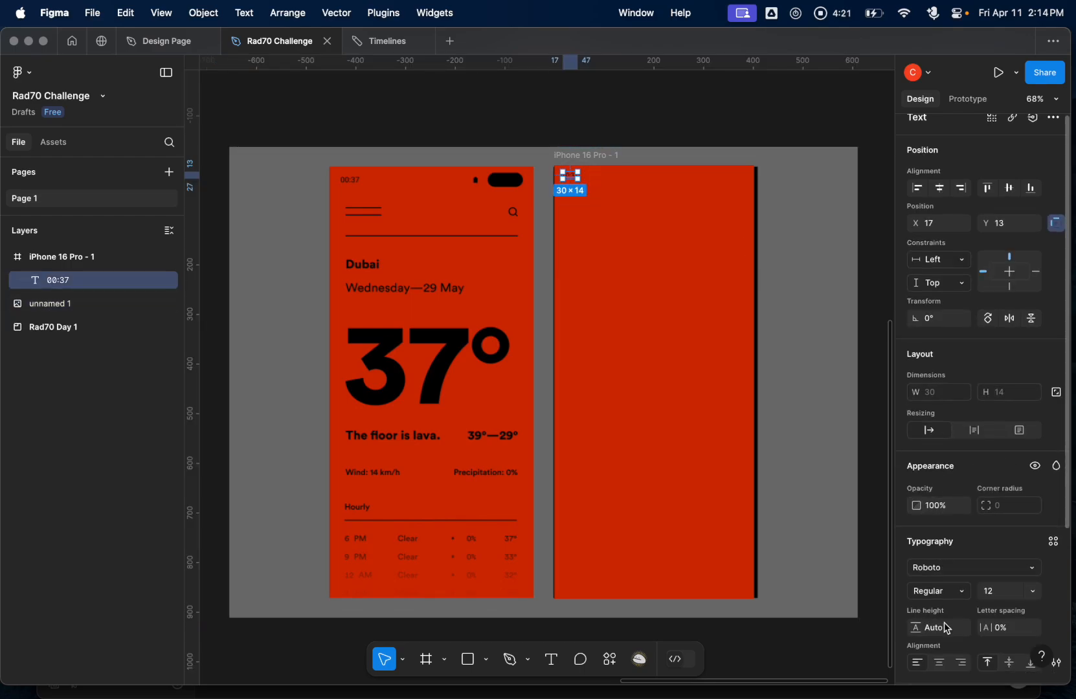
{"action": "left_click", "coordinate": [995, 564]}
{"action": "key", "text": "Up"}
{"action": "key", "text": "Up"}
{"action": "key", "text": "Up"}
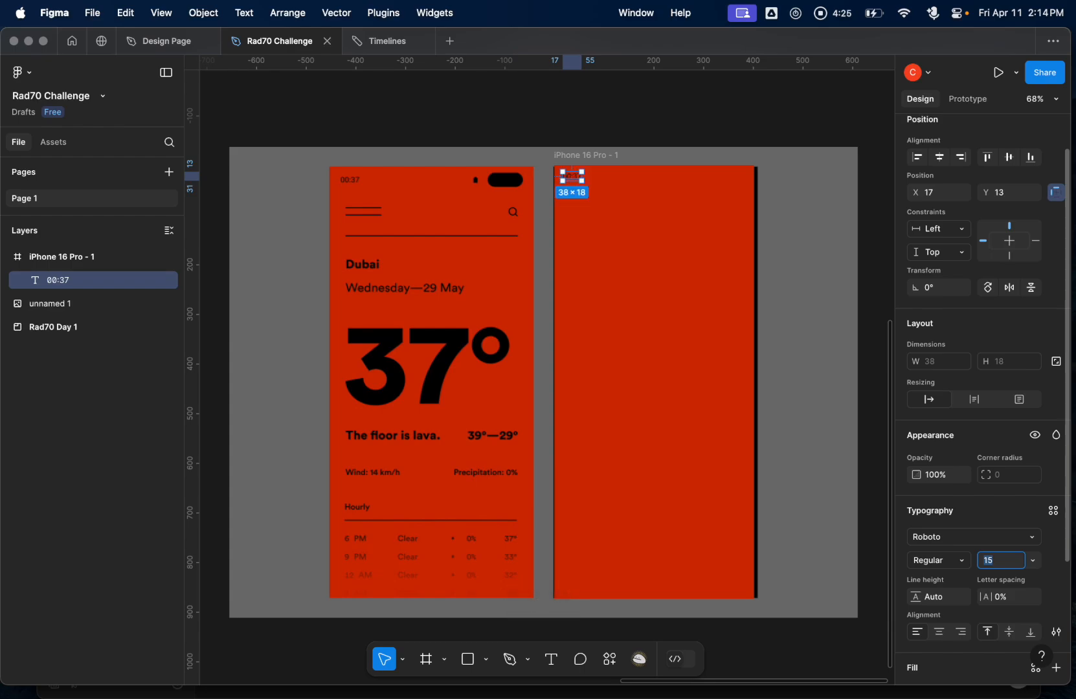
{"action": "key", "text": "Up"}
{"action": "left_click", "coordinate": [955, 560]}
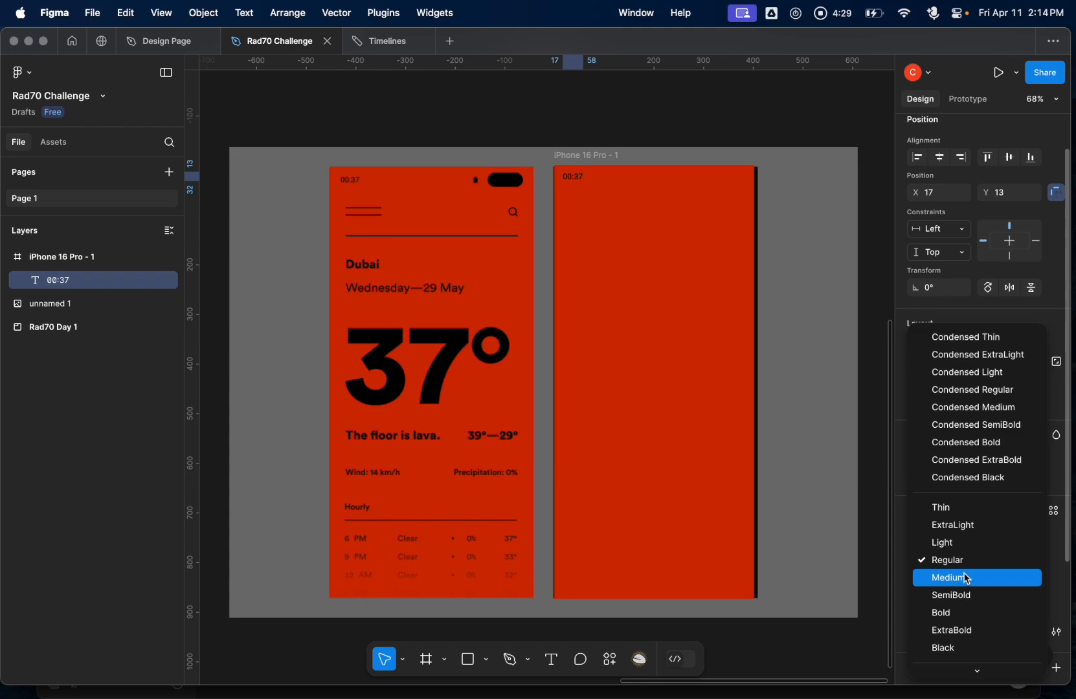
{"action": "left_click", "coordinate": [964, 576]}
{"action": "left_click", "coordinate": [731, 286]}
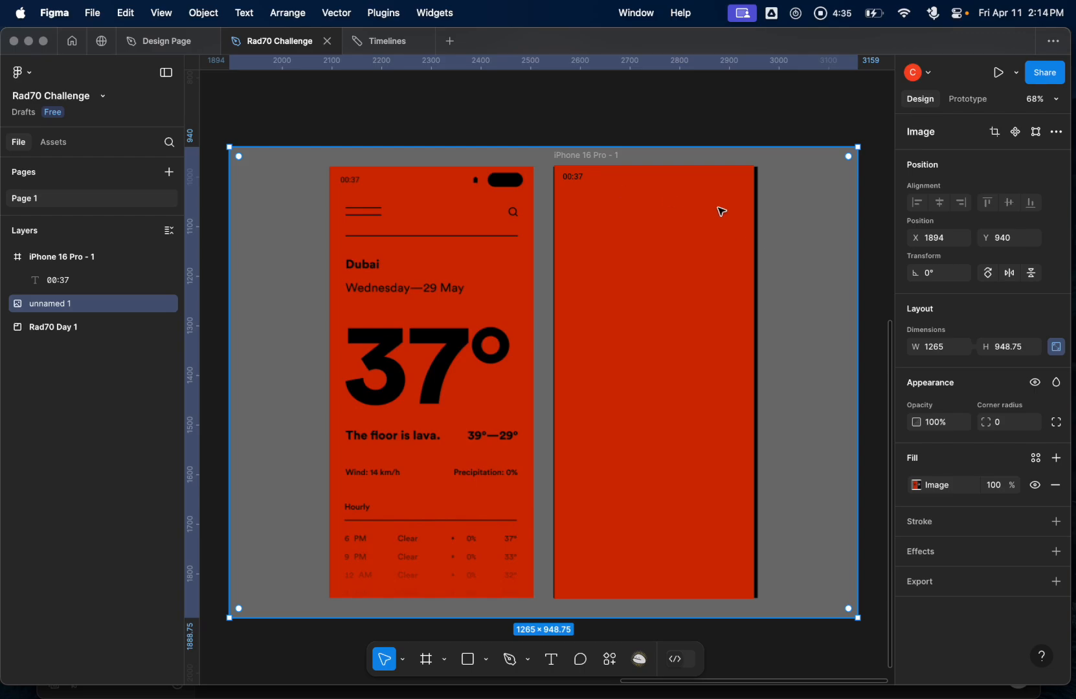
- Search the Iconify plugin for battery and import the solid vertical battery icon in #000 as a frame
{"action": "left_click", "coordinate": [26, 72]}
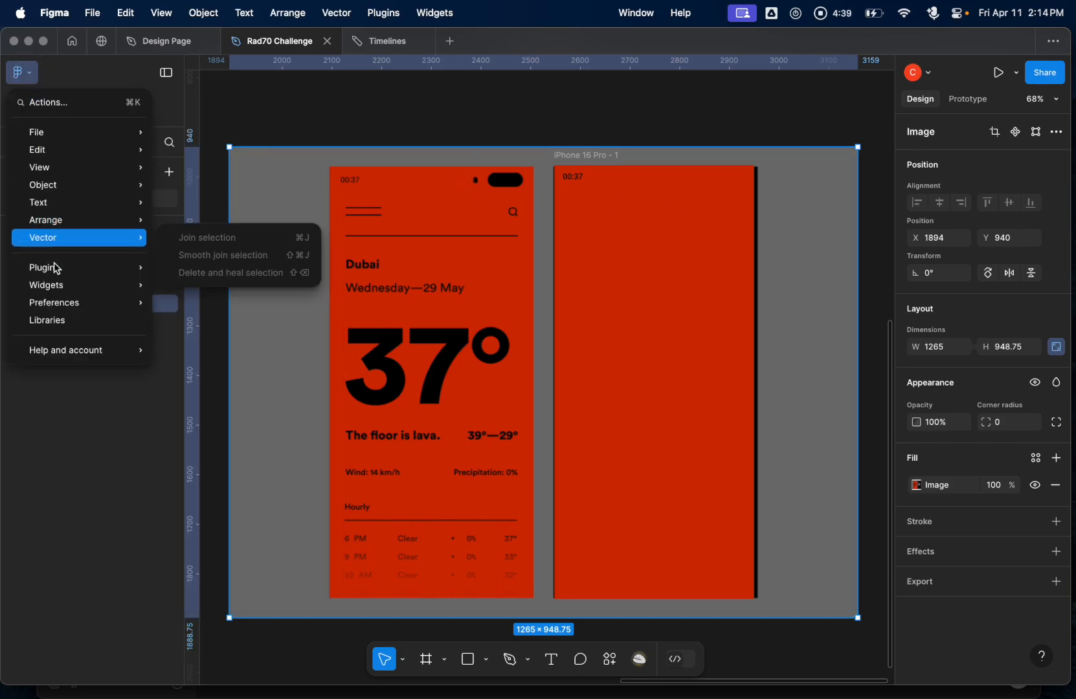
{"action": "mouse_move", "coordinate": [59, 267]}
{"action": "left_click", "coordinate": [198, 286]}
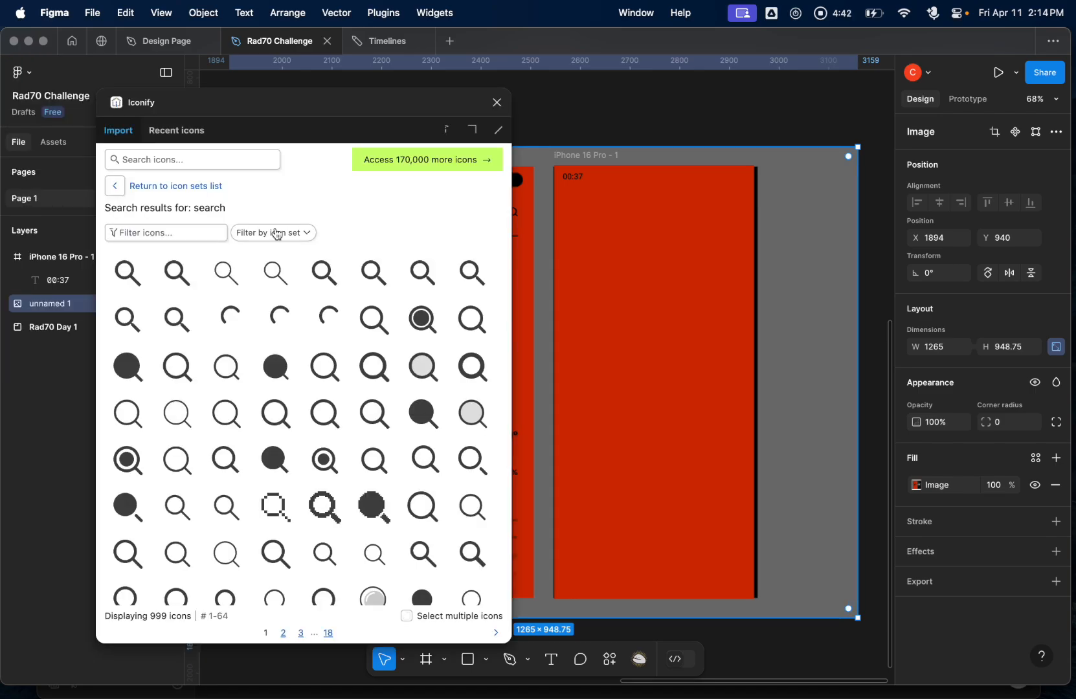
{"action": "left_click", "coordinate": [211, 162]}
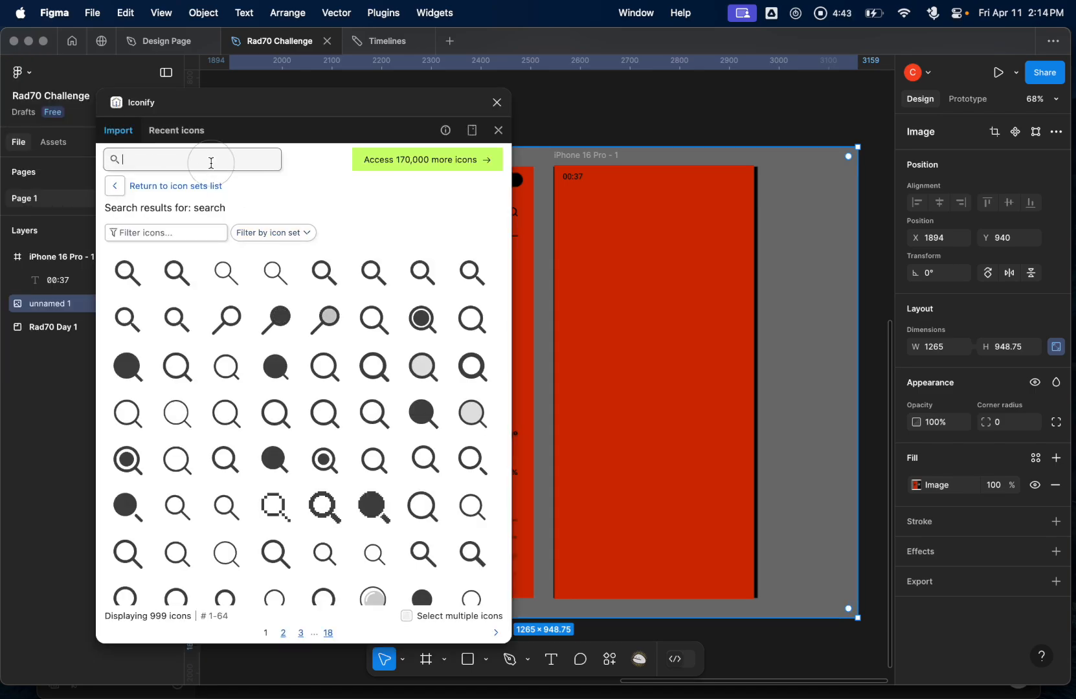
{"action": "type", "text": "battery"}
{"action": "key", "text": "Return"}
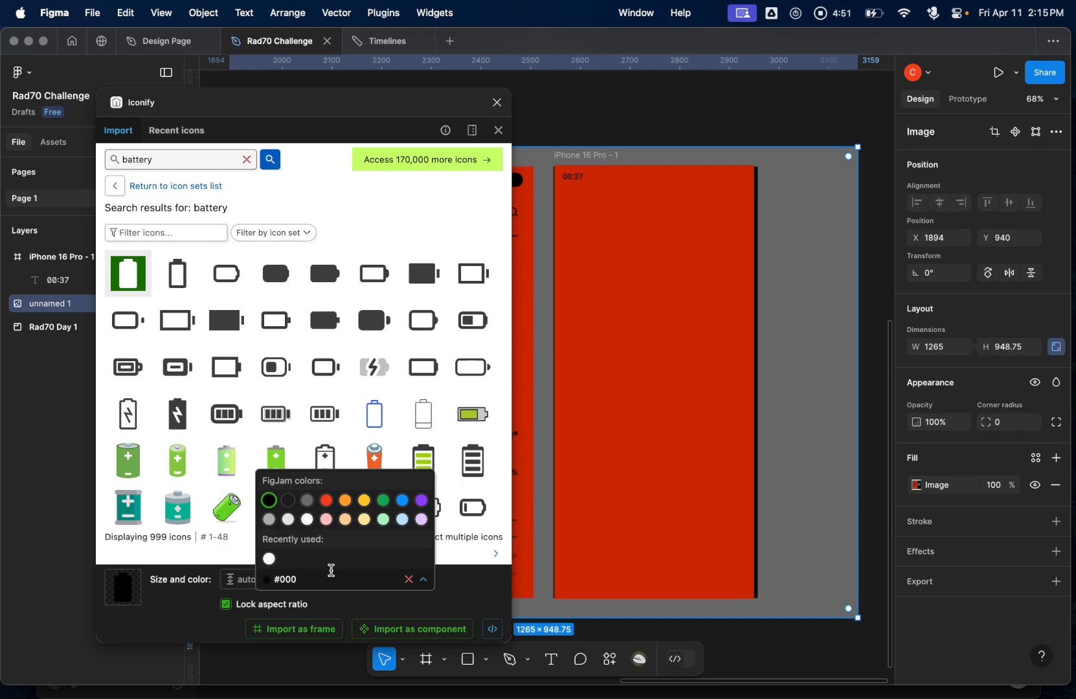
{"action": "left_click", "coordinate": [330, 630]}
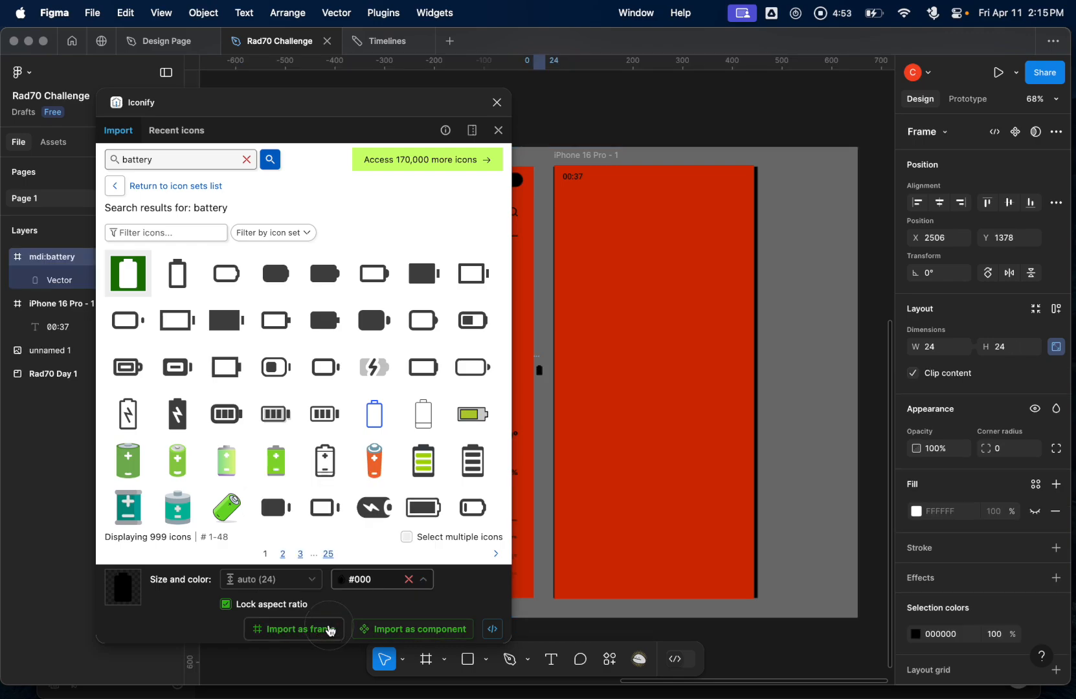
{"action": "left_click", "coordinate": [497, 102]}
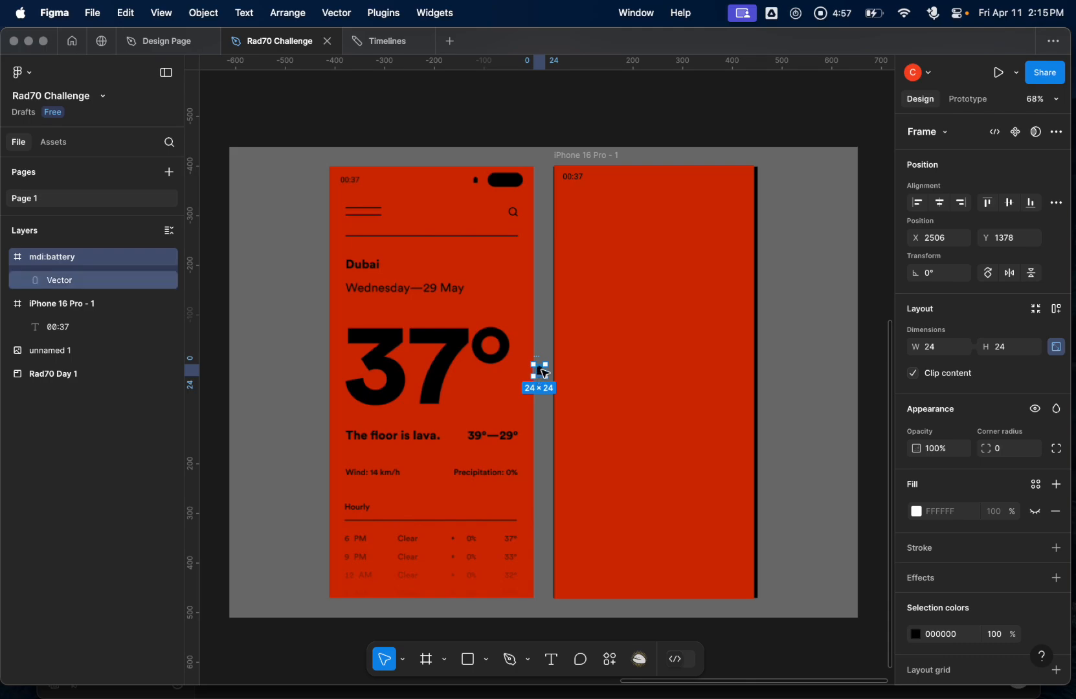
- Place the battery icon inside the iPhone frame at X 279, Y 11, vertically aligned with the 00:37 text
{"action": "left_click_drag", "start_coordinate": [539, 379], "coordinate": [703, 179]}
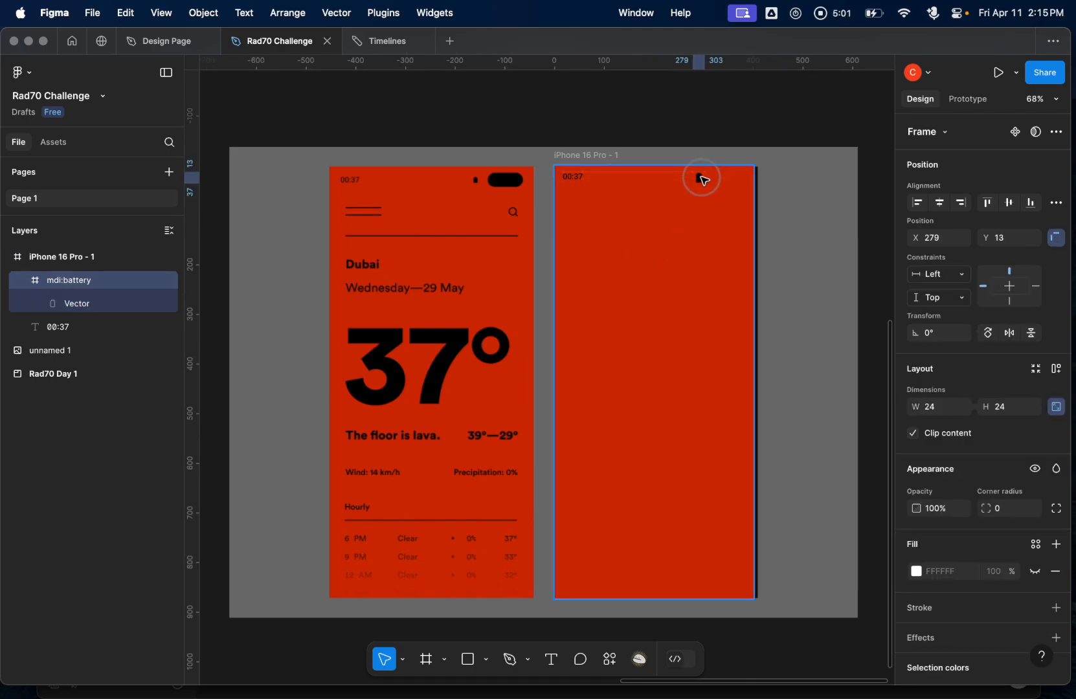
{"action": "scroll", "coordinate": [704, 180], "scroll_direction": "up", "scroll_amount": 3}
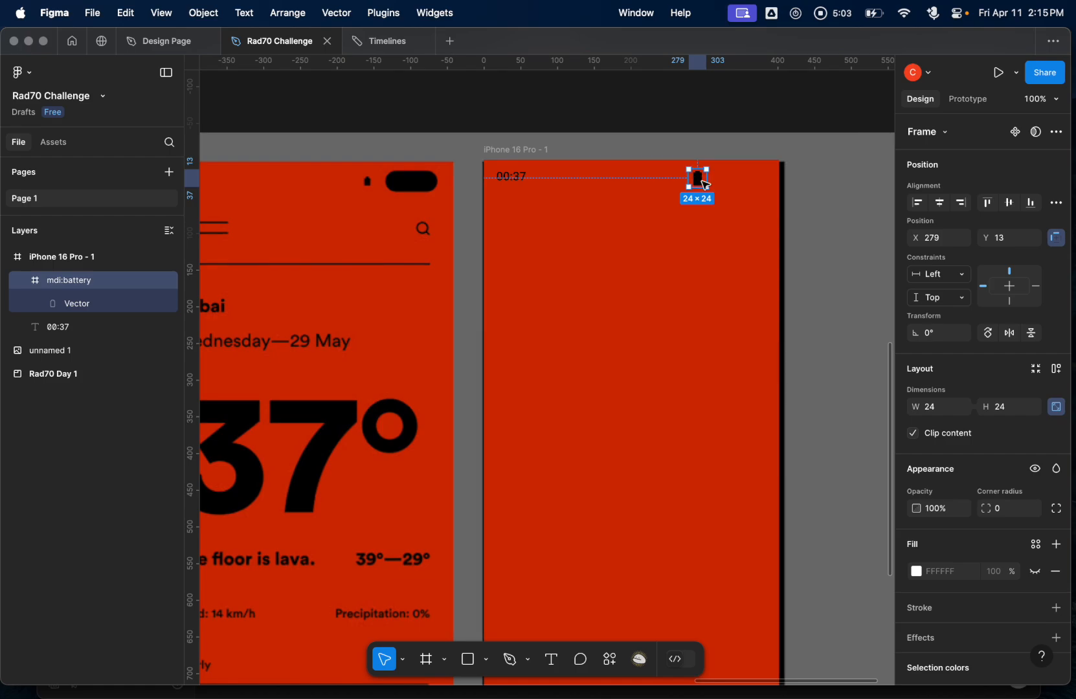
{"action": "left_click", "coordinate": [699, 180]}
{"action": "left_click_drag", "start_coordinate": [699, 180], "coordinate": [699, 178]}
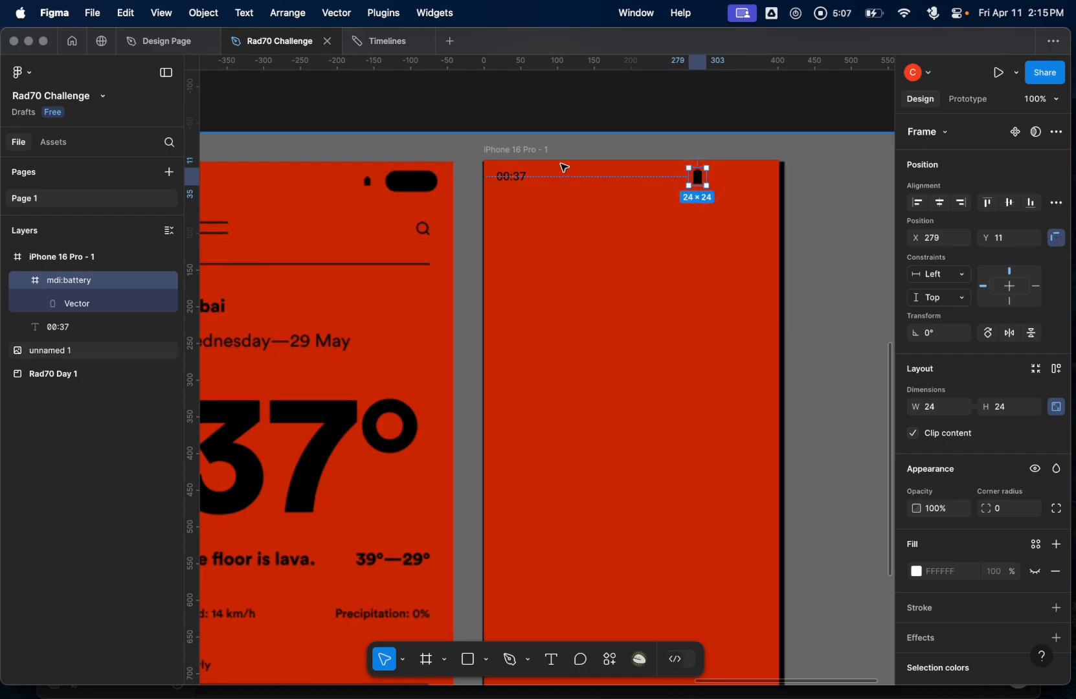
{"action": "scroll", "coordinate": [543, 238], "scroll_direction": "down", "scroll_amount": 3}
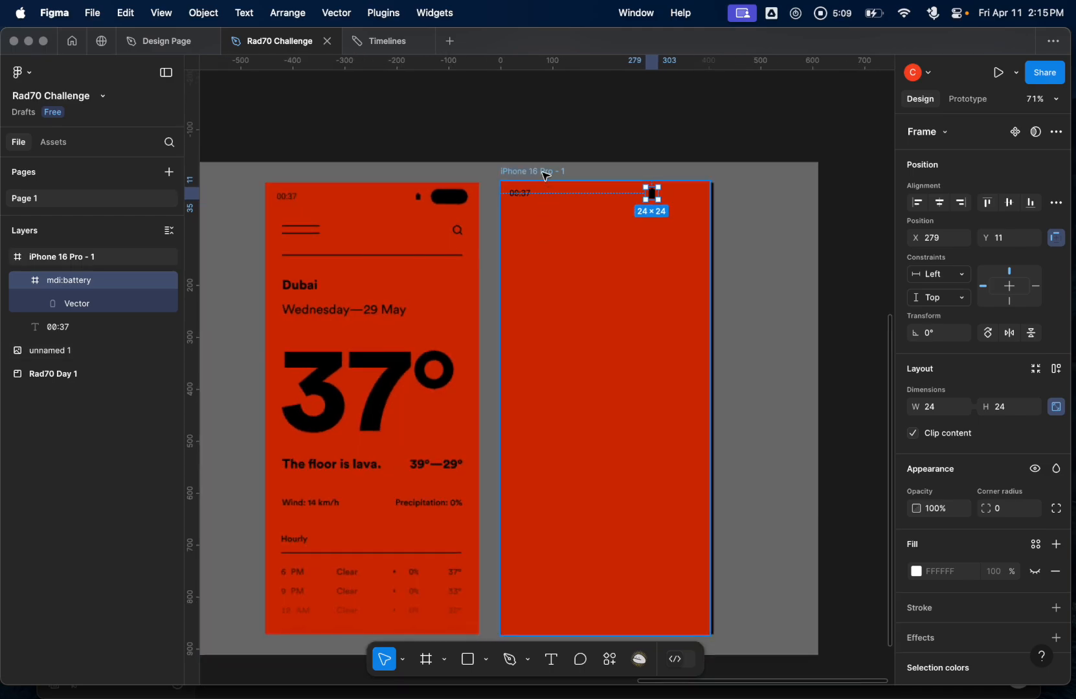
- Change the iPhone 16 Pro frame's fill to the blue 2532DC
{"action": "left_click", "coordinate": [915, 571]}
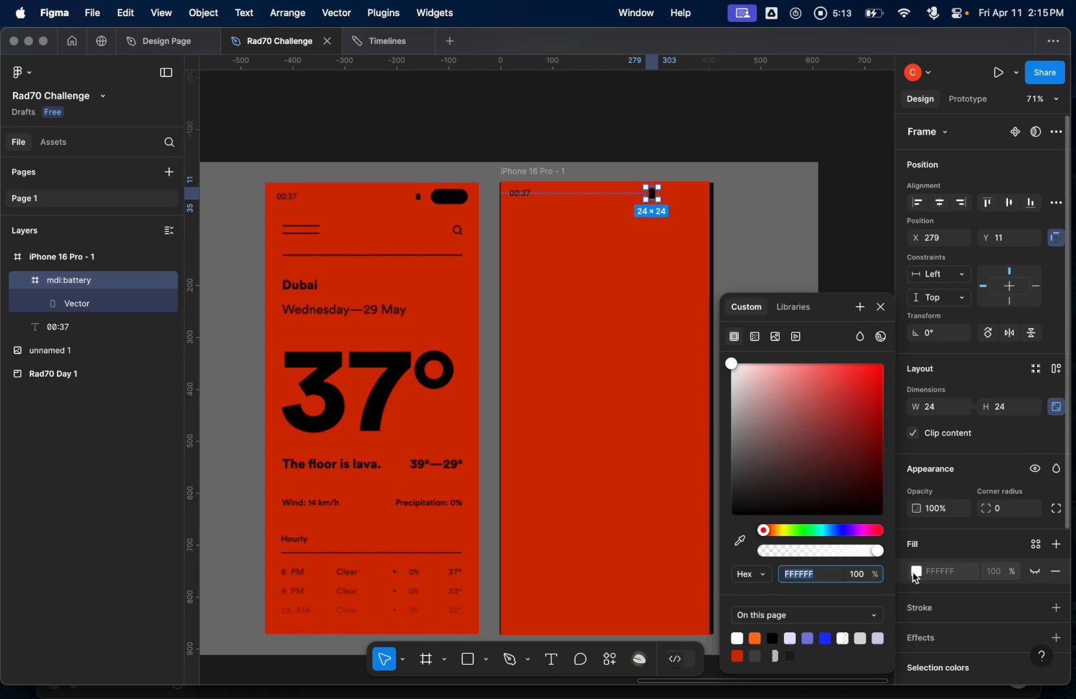
{"action": "left_click", "coordinate": [915, 572]}
{"action": "left_click", "coordinate": [527, 171]}
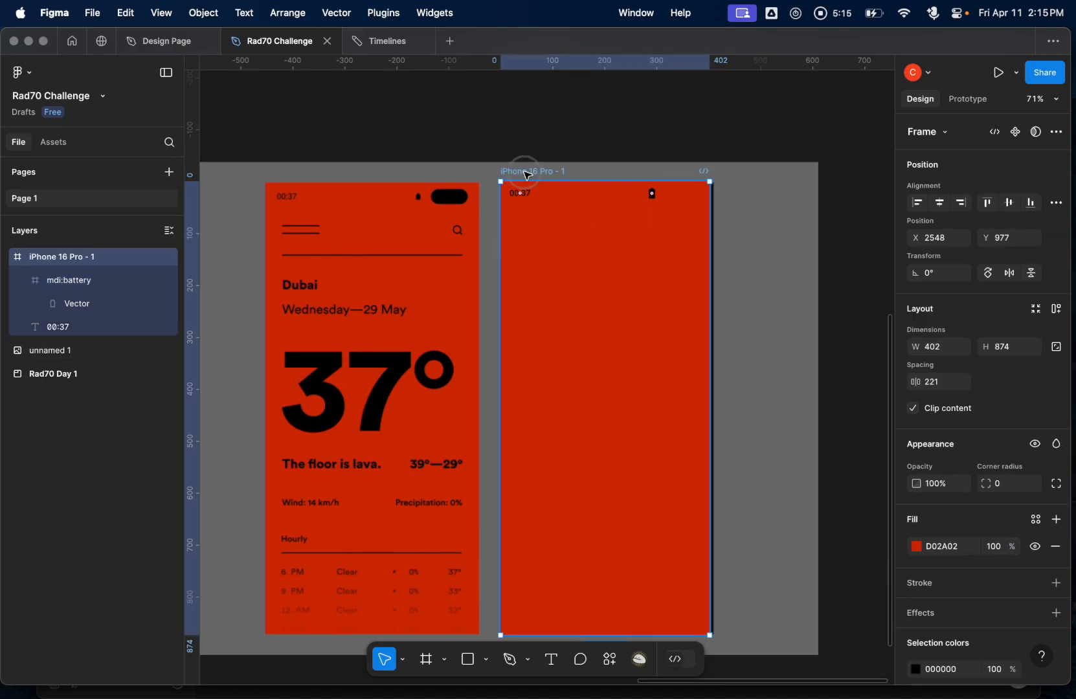
{"action": "scroll", "coordinate": [954, 533], "scroll_direction": "down", "scroll_amount": 2}
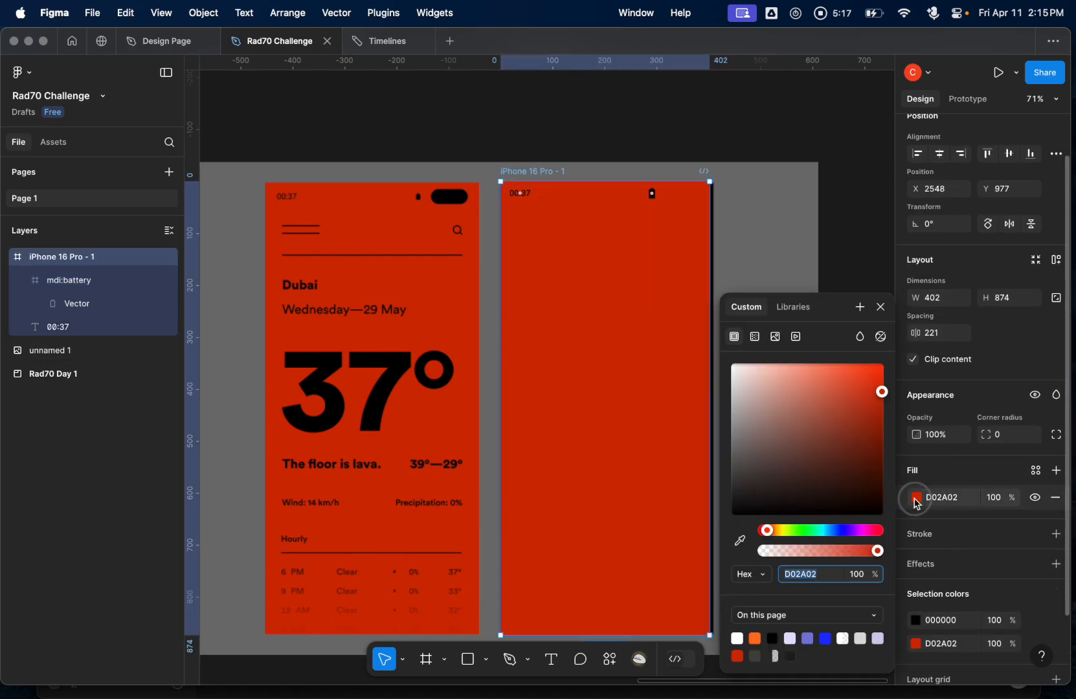
{"action": "left_click", "coordinate": [916, 499]}
{"action": "left_click", "coordinate": [825, 638]}
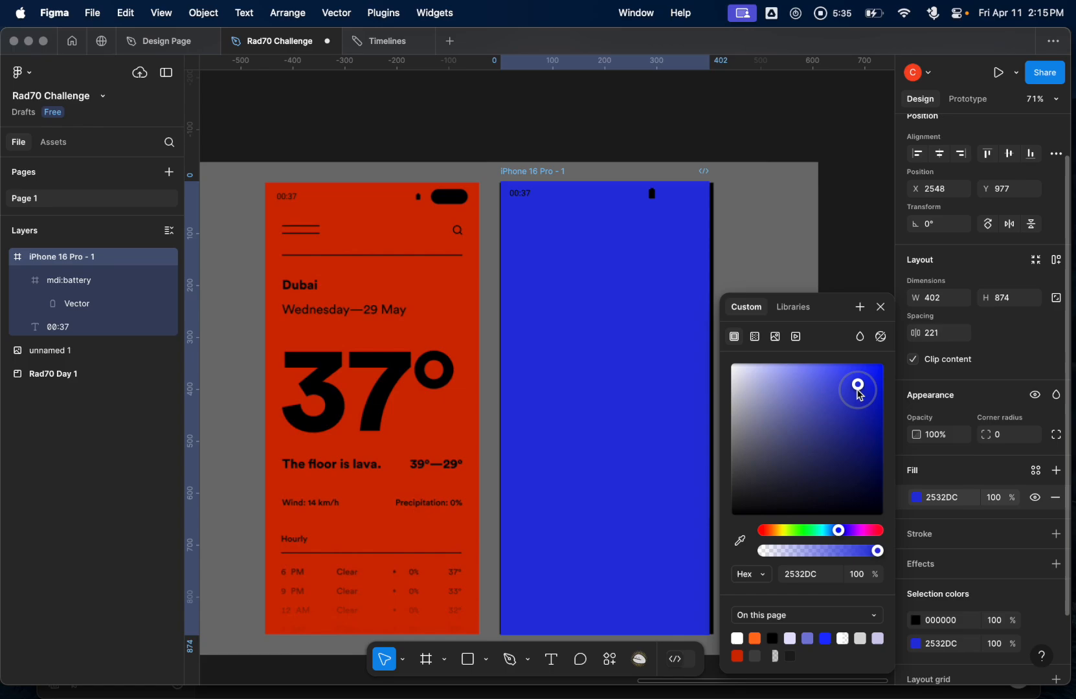
{"action": "left_click", "coordinate": [882, 310]}
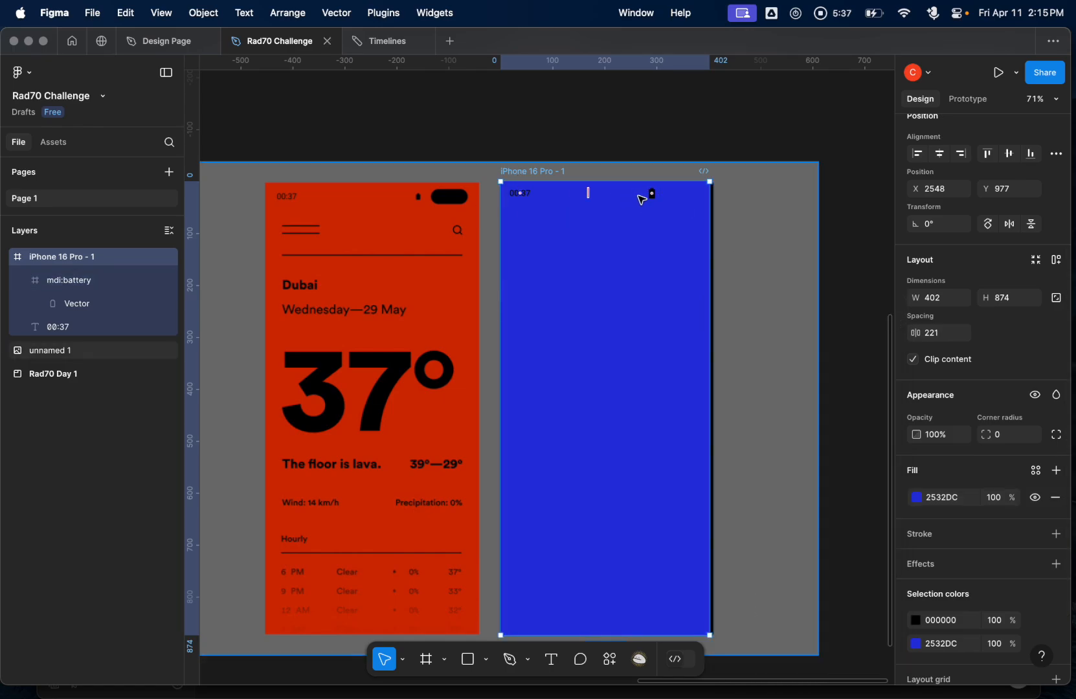
- Create a 69 × 31 frame at X 2415, Y 991, covering the black pill in the reference screen's status bar
{"action": "scroll", "coordinate": [627, 198], "scroll_direction": "up", "scroll_amount": 3}
{"action": "scroll", "coordinate": [628, 198], "scroll_direction": "down", "scroll_amount": 5}
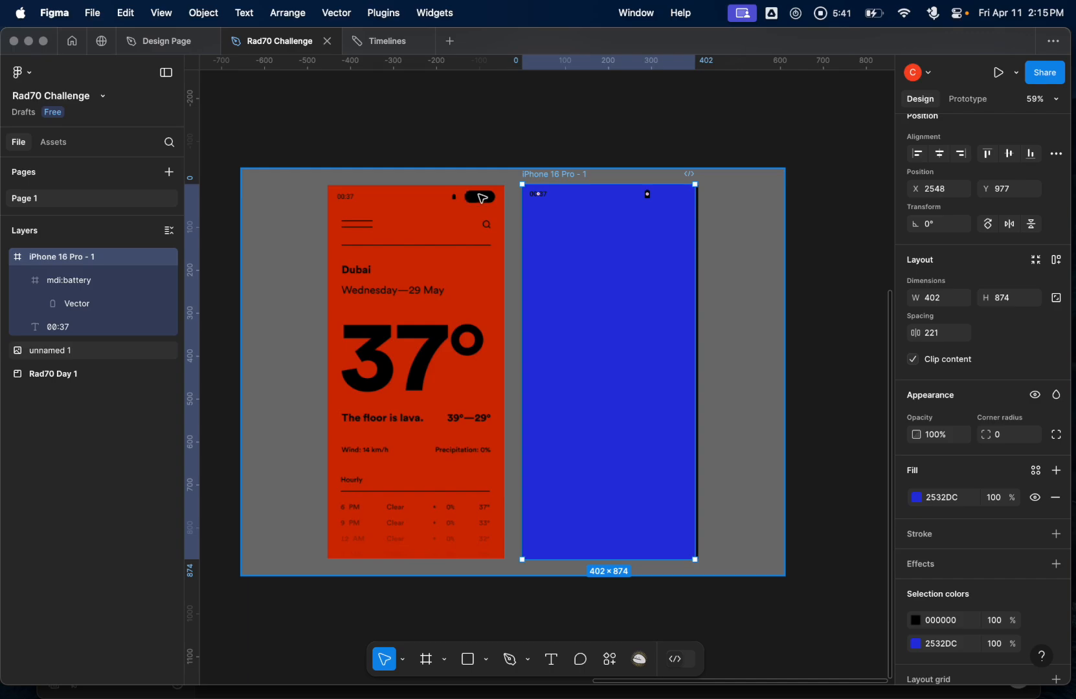
{"action": "left_click", "coordinate": [444, 659]}
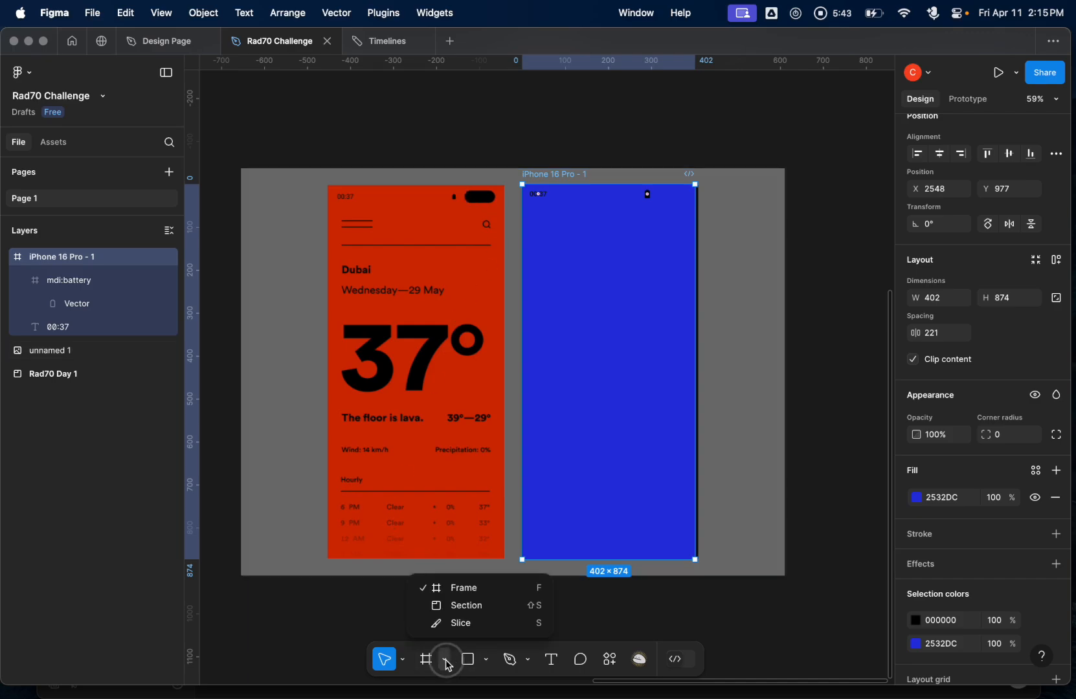
{"action": "left_click", "coordinate": [447, 586]}
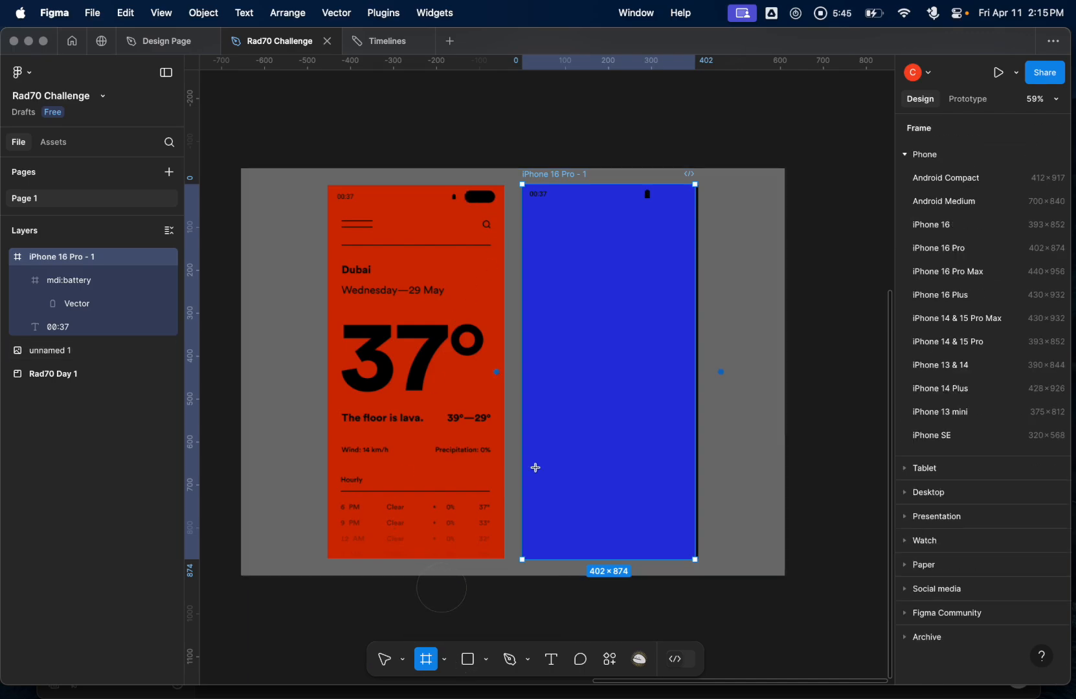
{"action": "left_click", "coordinate": [465, 194]}
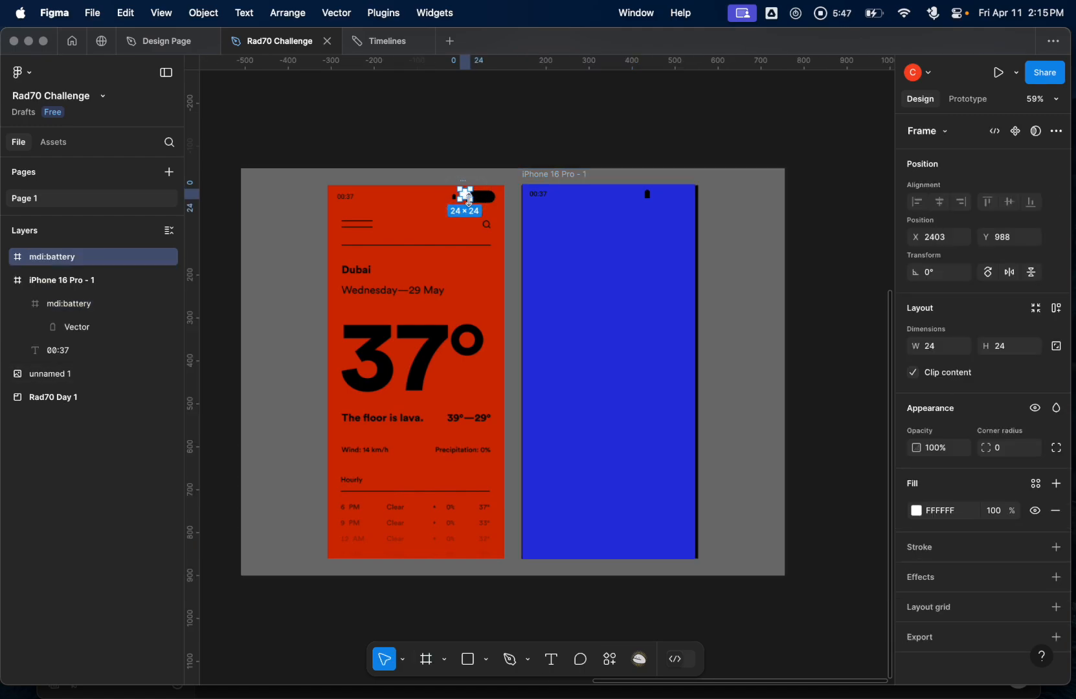
{"action": "scroll", "coordinate": [469, 197], "scroll_direction": "up", "scroll_amount": 5}
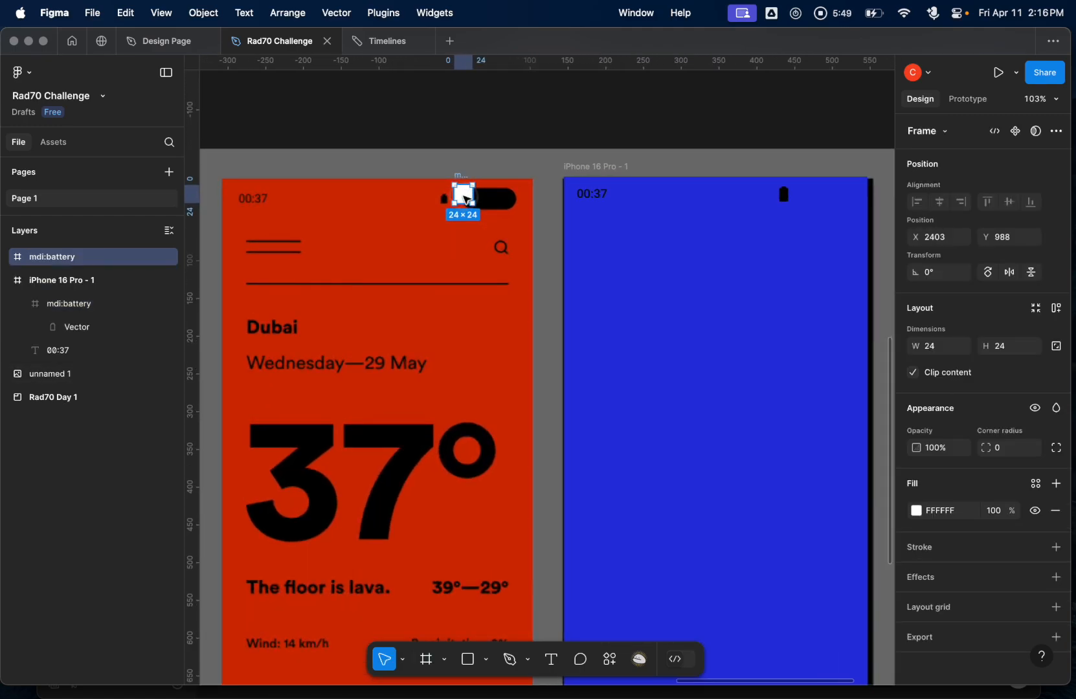
{"action": "left_click_drag", "start_coordinate": [464, 200], "coordinate": [489, 208]}
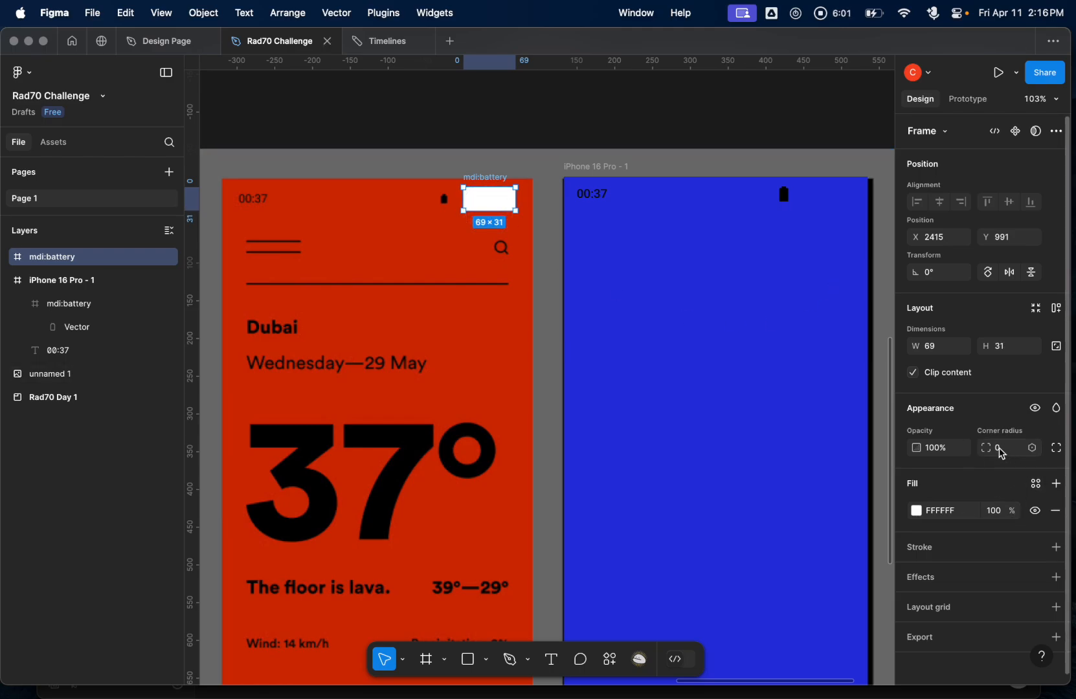
- Round the new white frame into a pill with a corner radius of 23
{"action": "left_click", "coordinate": [1001, 452]}
{"action": "key", "text": "Up"}
{"action": "key", "text": "Up"}
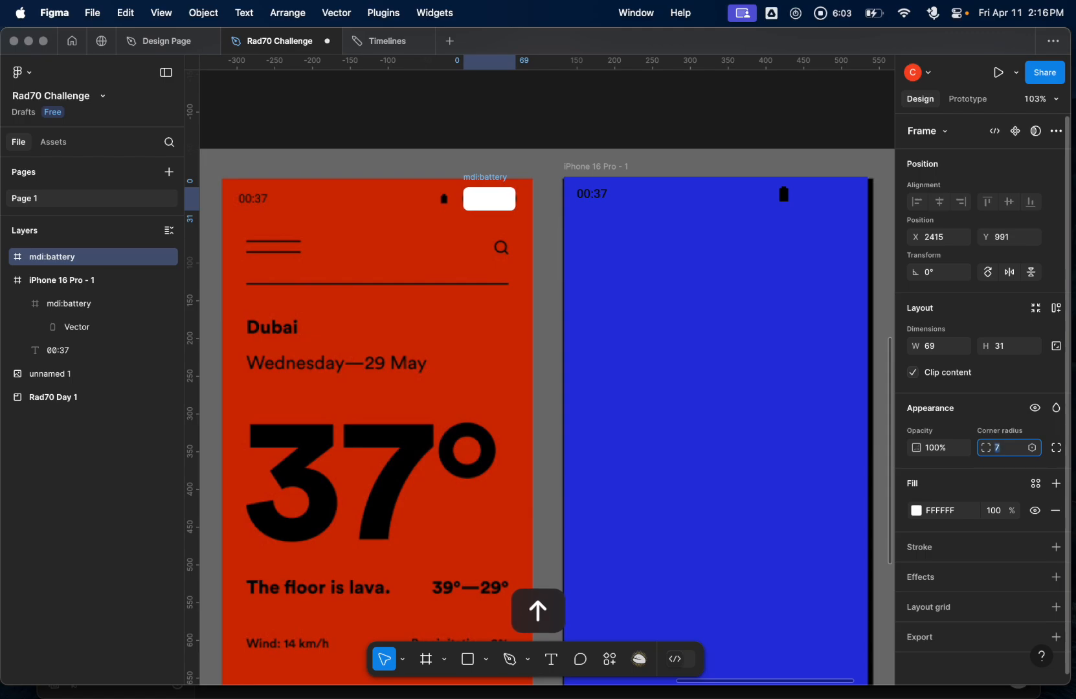
{"action": "key", "text": "Up"}
{"action": "key", "text": "Up"}
{"action": "key", "text": "Up"}
{"action": "key", "text": "Up"}
{"action": "key", "text": "Up"}
{"action": "key", "text": "Up"}
{"action": "key", "text": "Up"}
{"action": "key", "text": "Up"}
{"action": "key", "text": "Up"}
{"action": "key", "text": "Up"}
{"action": "key", "text": "Up"}
{"action": "key", "text": "Up"}
{"action": "key", "text": "Up"}
{"action": "key", "text": "Up"}
{"action": "key", "text": "Up"}
{"action": "key", "text": "Up"}
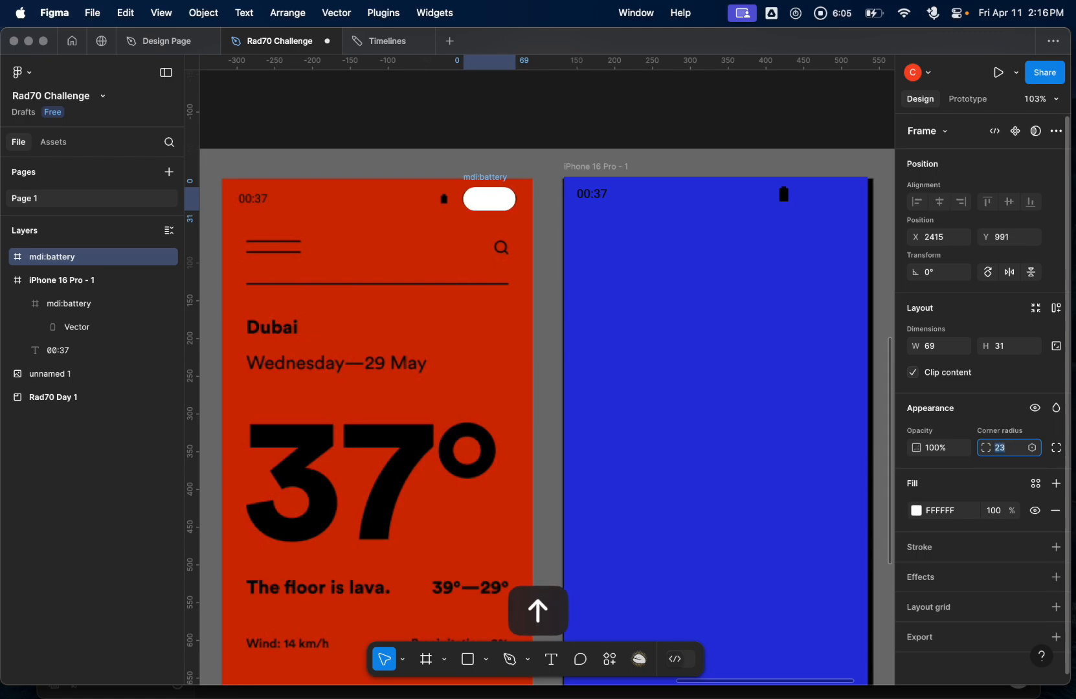
- Raise the white pill frame's corner radius to 40
{"action": "key", "text": "Up"}
{"action": "key", "text": "Up"}
{"action": "key", "text": "Up"}
{"action": "key", "text": "Up"}
{"action": "key", "text": "Up"}
{"action": "key", "text": "Up"}
{"action": "key", "text": "Up"}
{"action": "key", "text": "Up"}
{"action": "key", "text": "Up"}
{"action": "key", "text": "Up"}
{"action": "key", "text": "Up"}
{"action": "key", "text": "Up"}
{"action": "key", "text": "Up"}
{"action": "key", "text": "Up"}
{"action": "key", "text": "Up"}
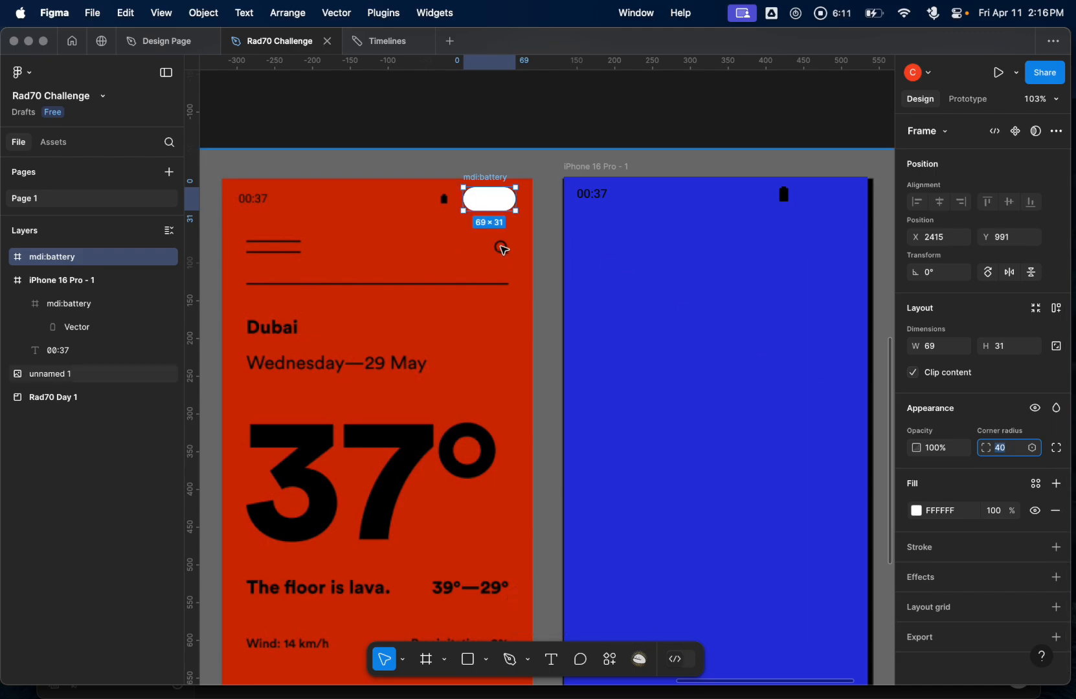
{"action": "scroll", "coordinate": [501, 248], "scroll_direction": "up", "scroll_amount": 5}
{"action": "mouse_move", "coordinate": [504, 146]}
{"action": "left_mouse_down"}
{"action": "mouse_move", "coordinate": [494, 192]}
{"action": "mouse_move", "coordinate": [502, 146]}
{"action": "left_mouse_up"}
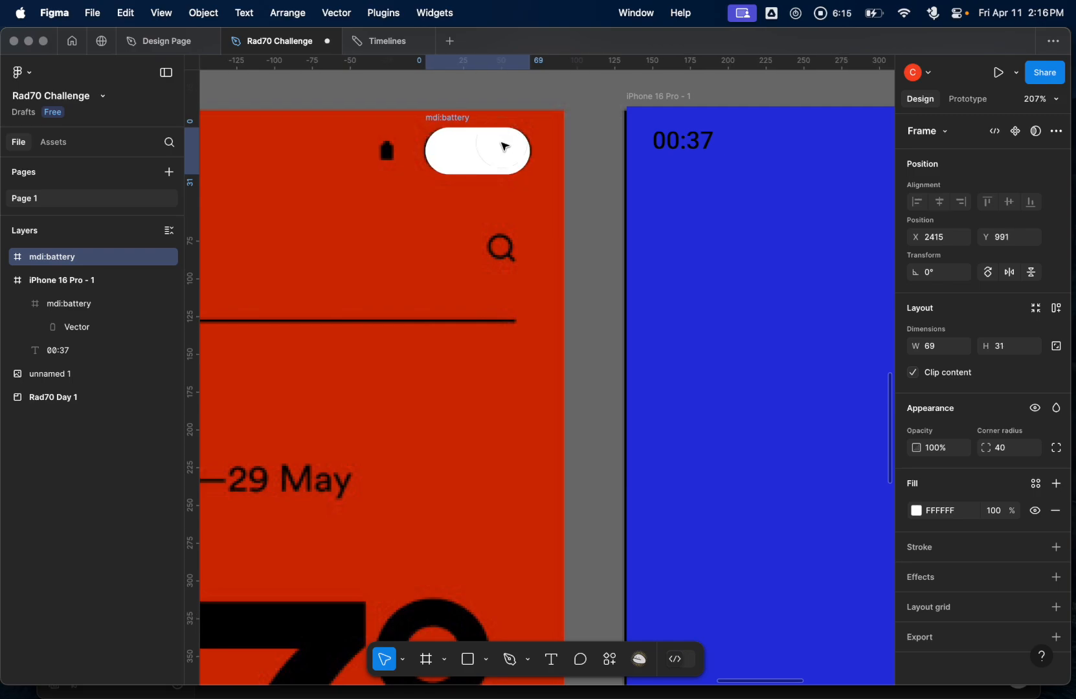
- Rename the white pill frame as Camera
{"action": "scroll", "coordinate": [492, 189], "scroll_direction": "down", "scroll_amount": 6}
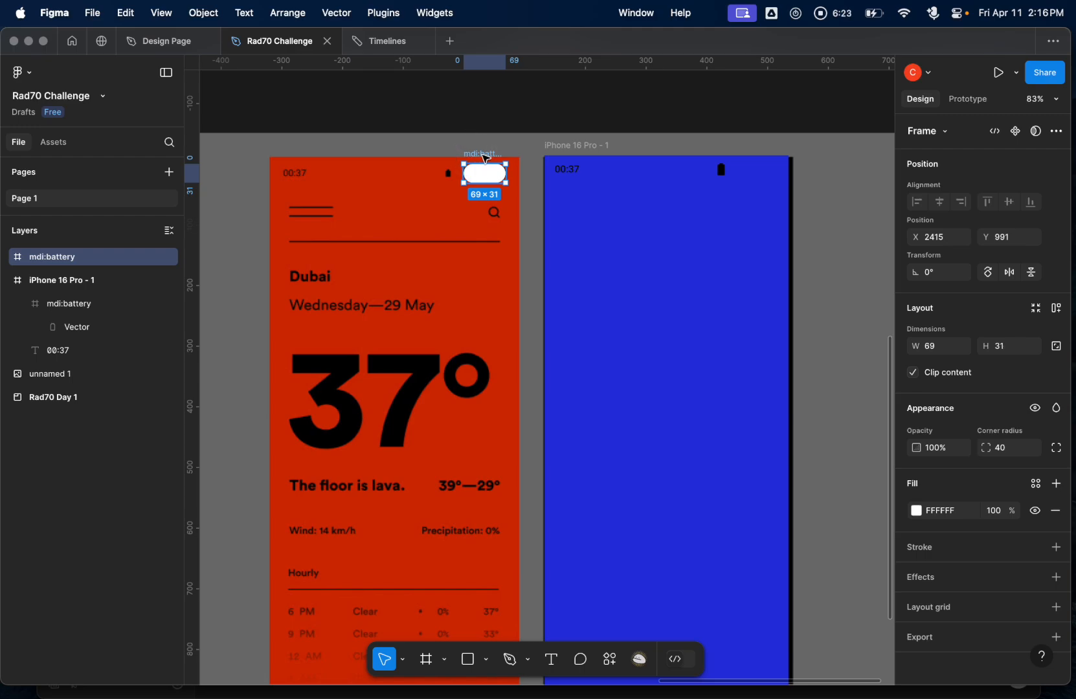
{"action": "double_click", "coordinate": [484, 155]}
{"action": "type", "text": "Camera"}
{"action": "left_click", "coordinate": [508, 258]}
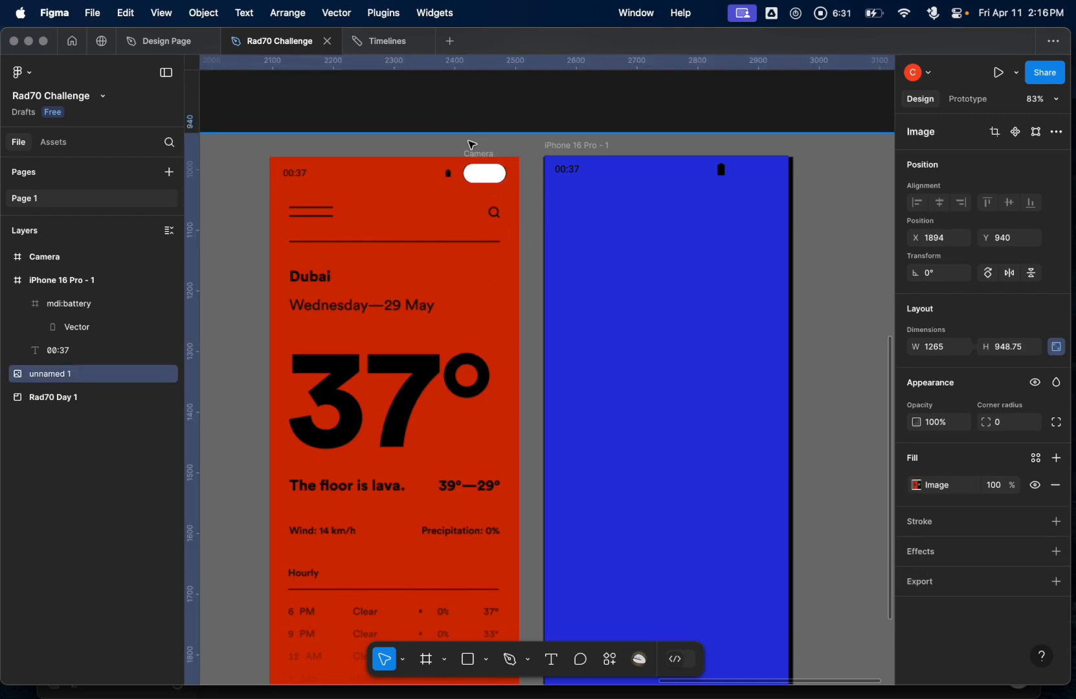
- Move the Camera pill into the iPhone 16 Pro frame at X 313, Y 8, beside the battery icon, nesting its layer in that frame
{"action": "left_click_drag", "start_coordinate": [482, 158], "coordinate": [775, 200]}
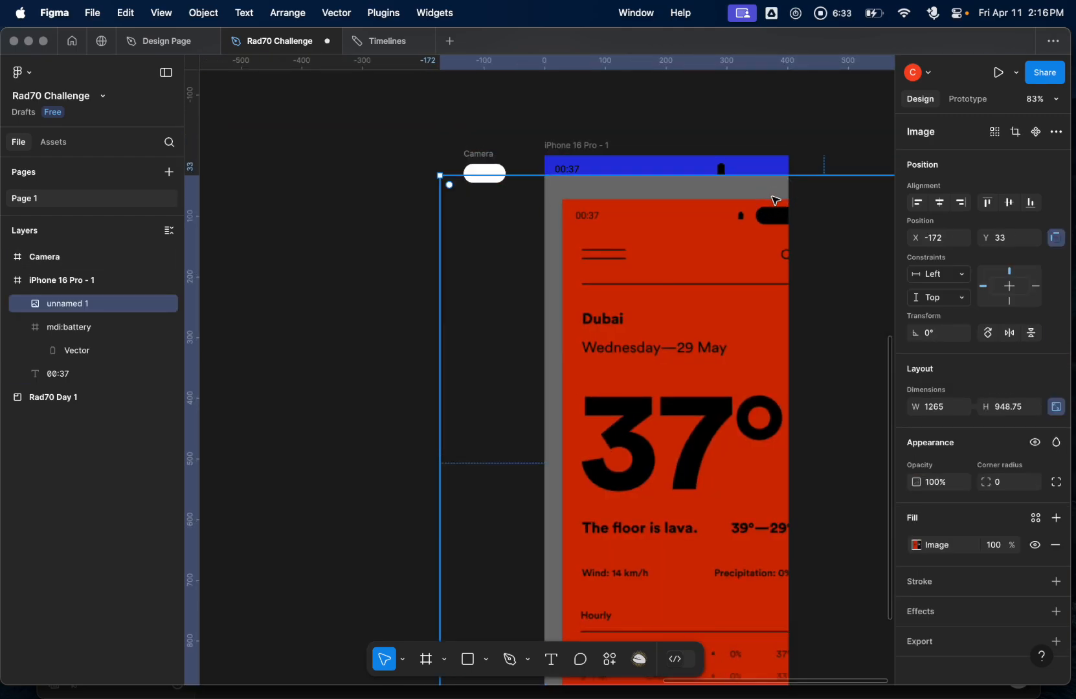
{"action": "key", "text": "cmd+z"}
{"action": "left_click", "coordinate": [497, 172]}
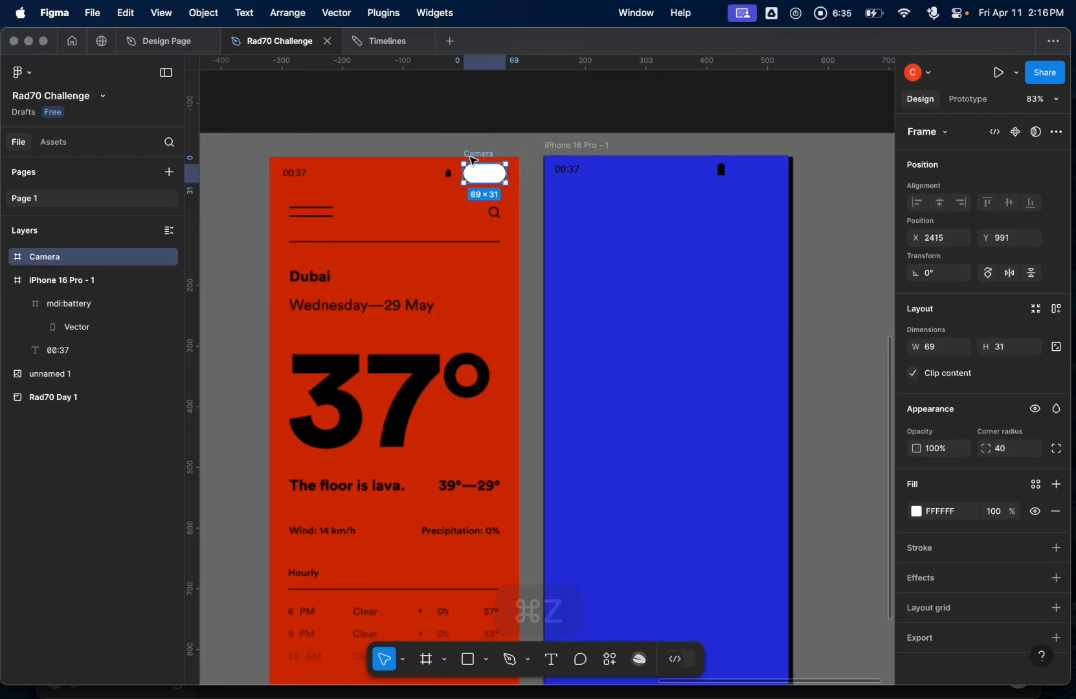
{"action": "left_click_drag", "start_coordinate": [497, 172], "coordinate": [760, 179]}
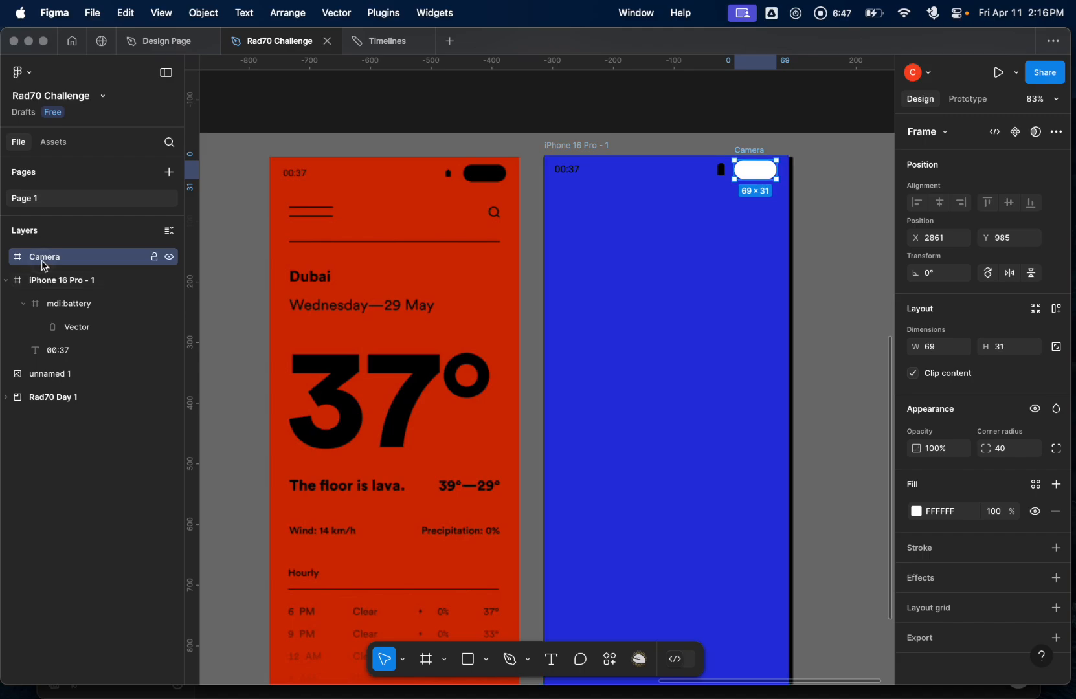
{"action": "left_click_drag", "start_coordinate": [44, 288], "coordinate": [46, 297]}
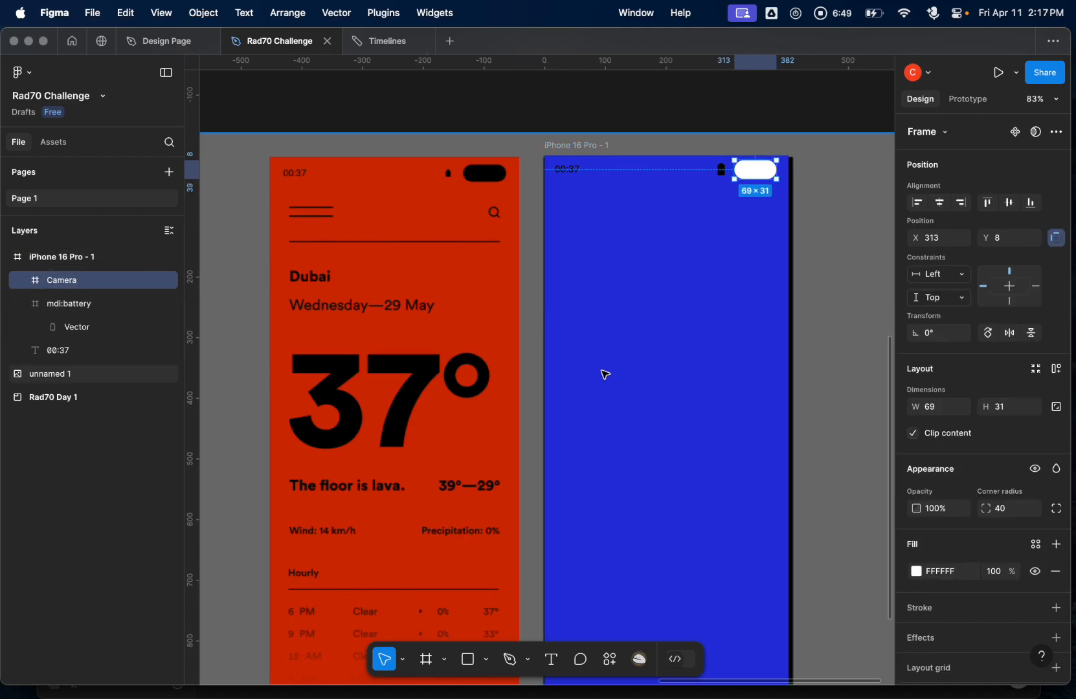
- Change the Camera pill's fill to black 000000
{"action": "scroll", "coordinate": [766, 160], "scroll_direction": "up", "scroll_amount": 3}
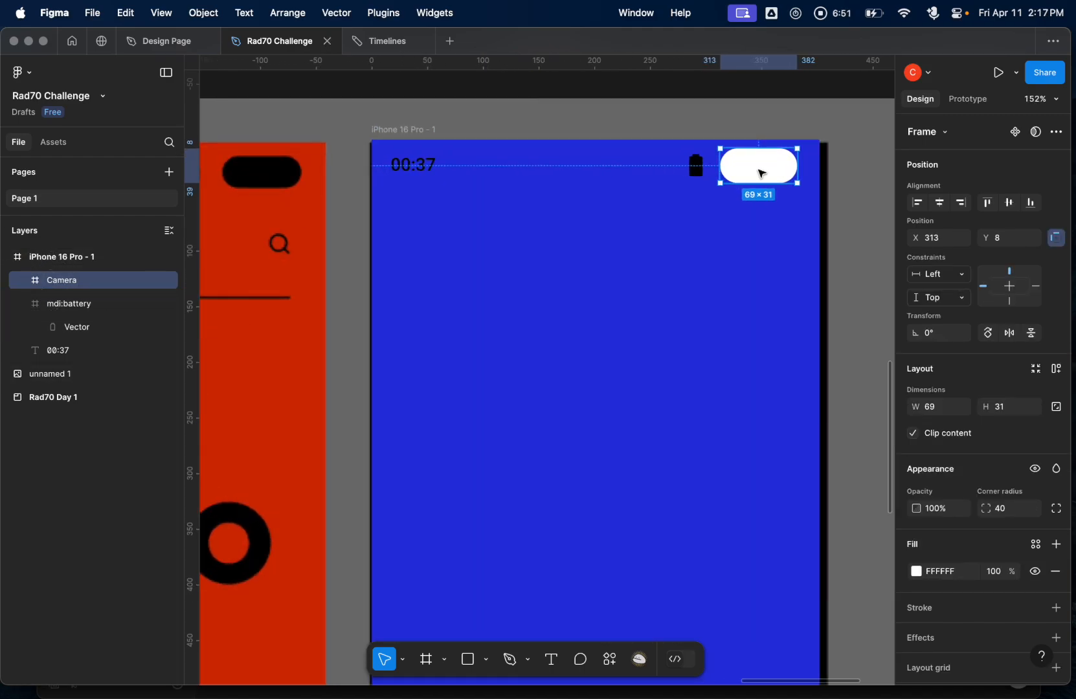
{"action": "left_click", "coordinate": [916, 571]}
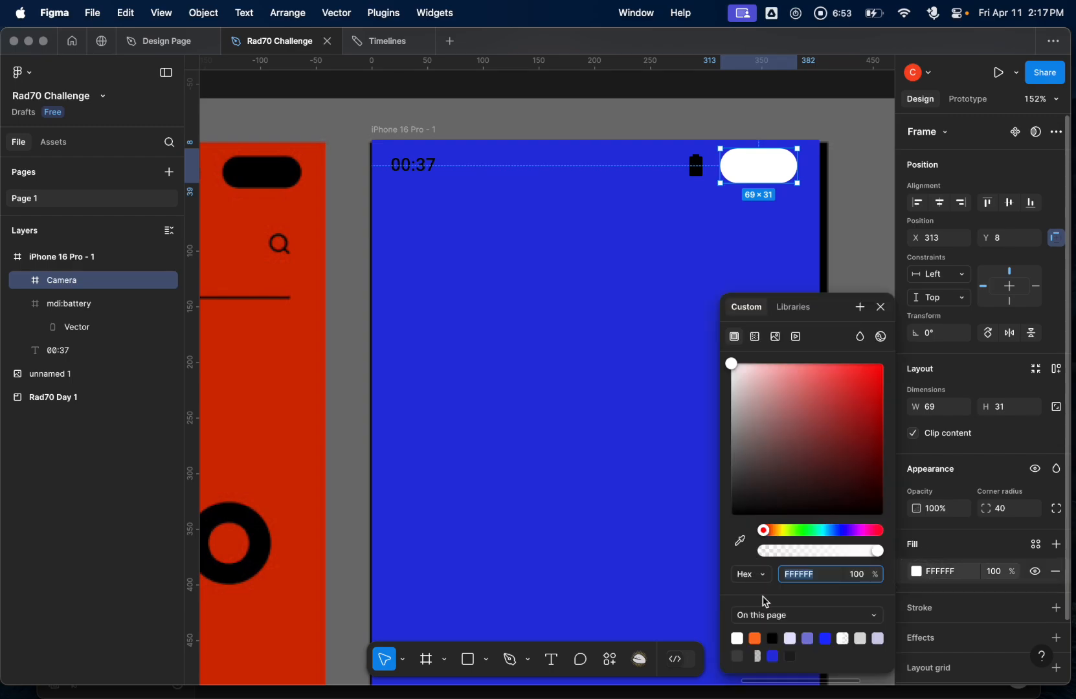
{"action": "left_click", "coordinate": [772, 637]}
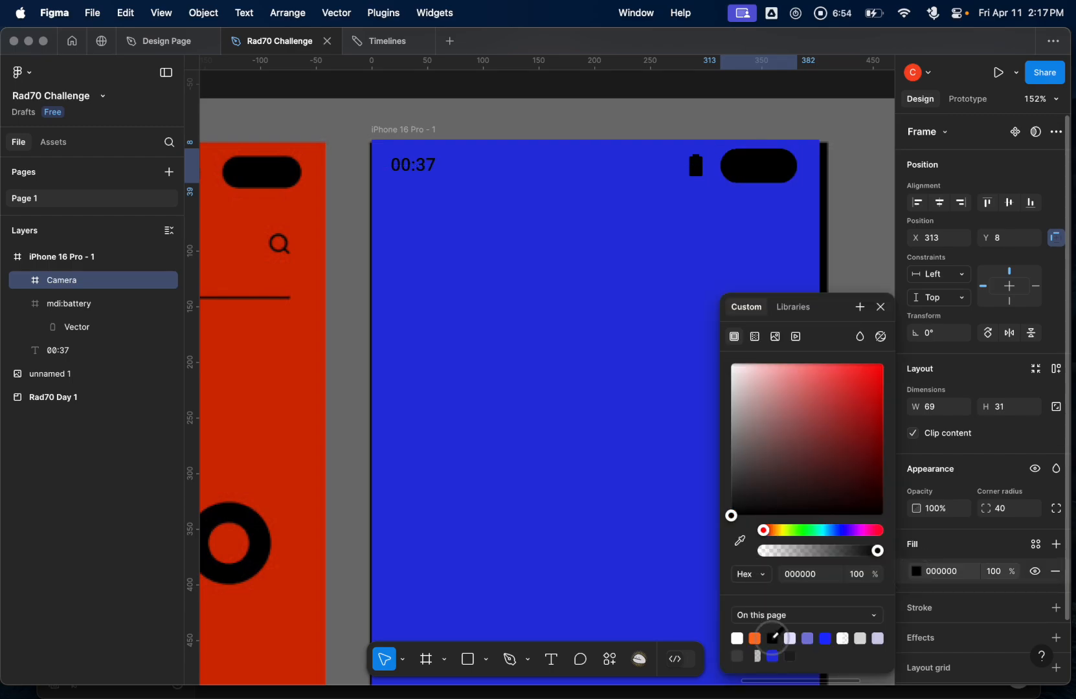
{"action": "left_click", "coordinate": [881, 307]}
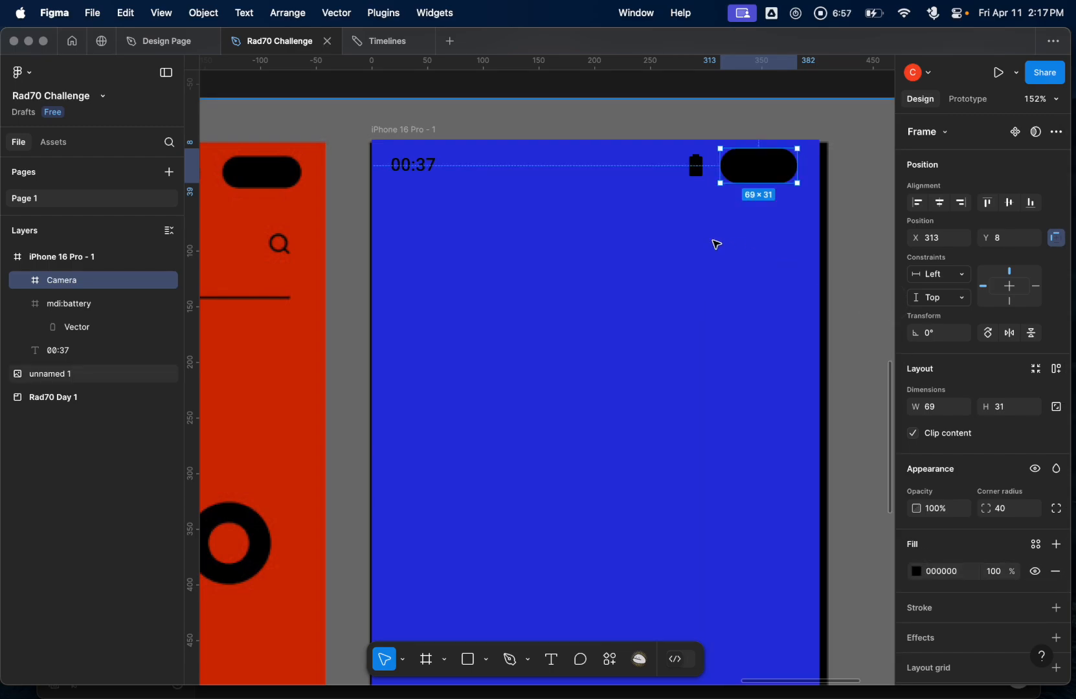
- Reduce the Camera pill's height to 26, placing it at Y 10 in line with the status bar text
{"action": "scroll", "coordinate": [716, 245], "scroll_direction": "down", "scroll_amount": 3}
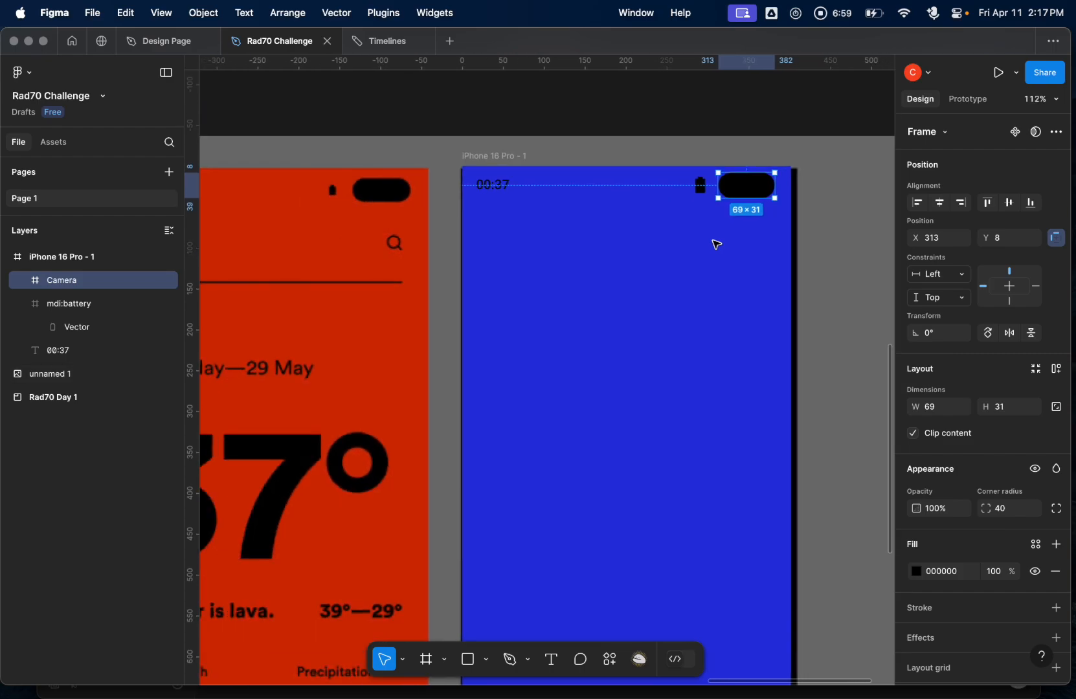
{"action": "scroll", "coordinate": [738, 207], "scroll_direction": "down", "scroll_amount": 3}
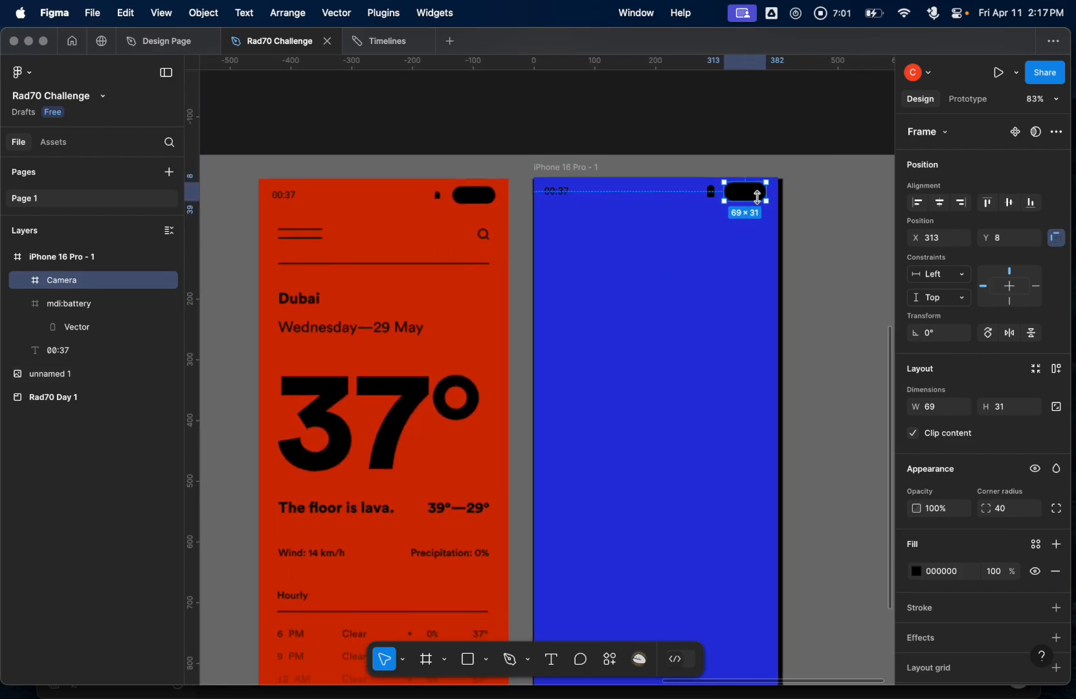
{"action": "left_click", "coordinate": [723, 279]}
{"action": "left_click", "coordinate": [752, 200]}
{"action": "scroll", "coordinate": [752, 200], "scroll_direction": "up", "scroll_amount": 5}
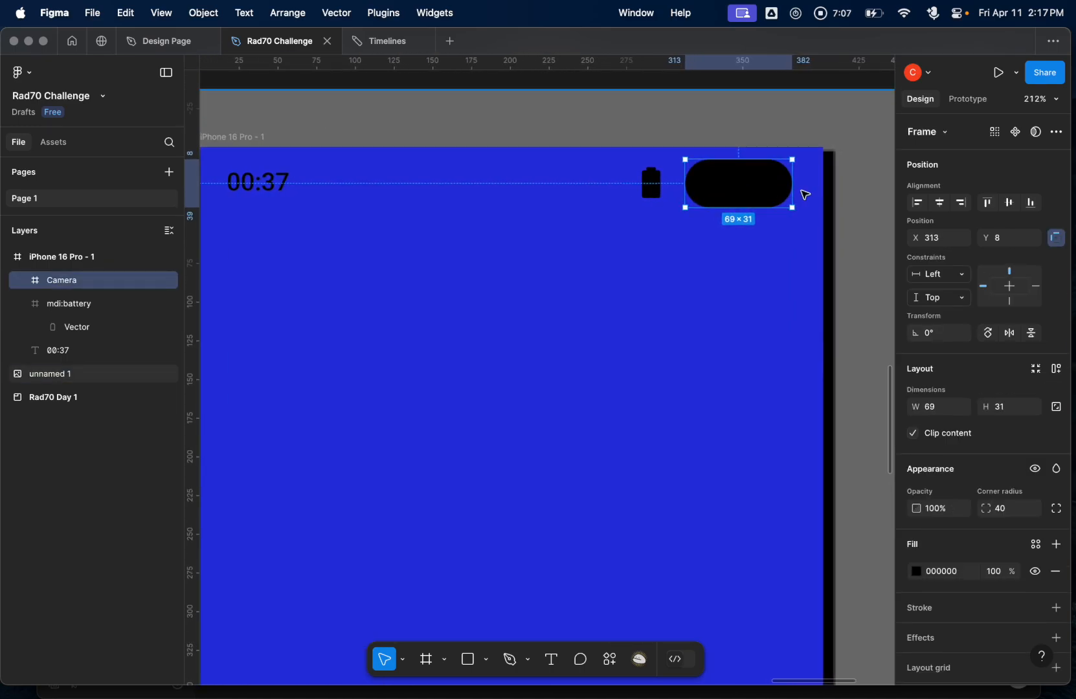
{"action": "left_click_drag", "start_coordinate": [749, 163], "coordinate": [748, 188]}
{"action": "left_click", "coordinate": [748, 190]}
- Draw a horizontal line about 96 wide at about X 31, Y 91 below the 00:37 text in the iPhone frame
{"action": "scroll", "coordinate": [691, 339], "scroll_direction": "down", "scroll_amount": 10, "text": "ctrl"}
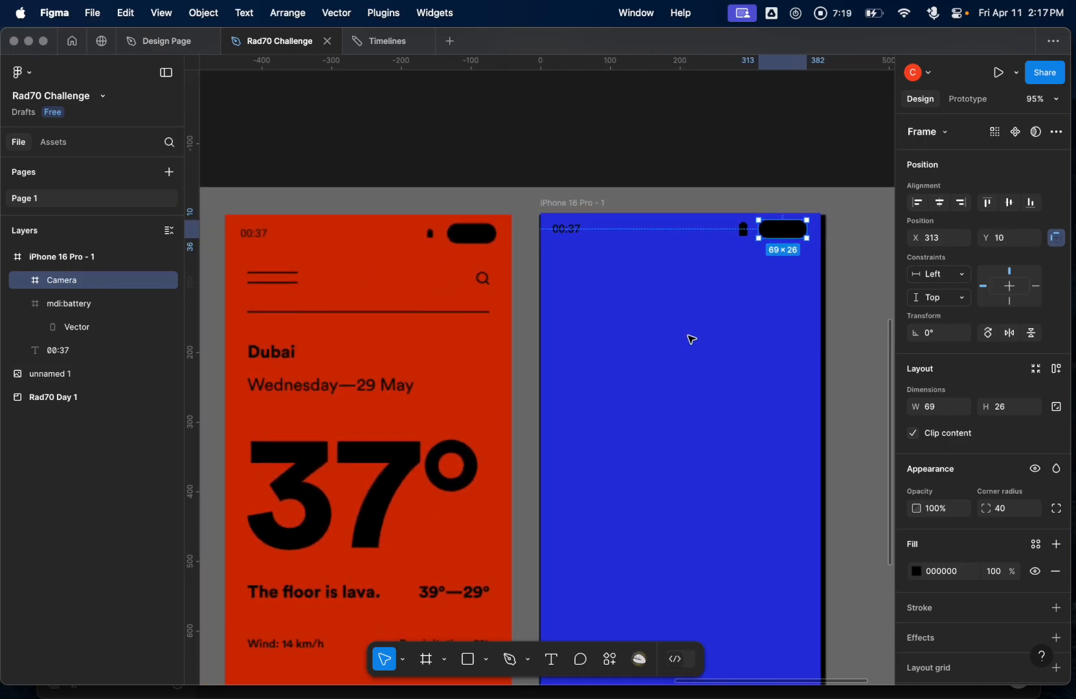
{"action": "scroll", "coordinate": [692, 339], "scroll_direction": "right", "scroll_amount": 2}
{"action": "scroll", "coordinate": [691, 339], "scroll_direction": "down", "scroll_amount": 1}
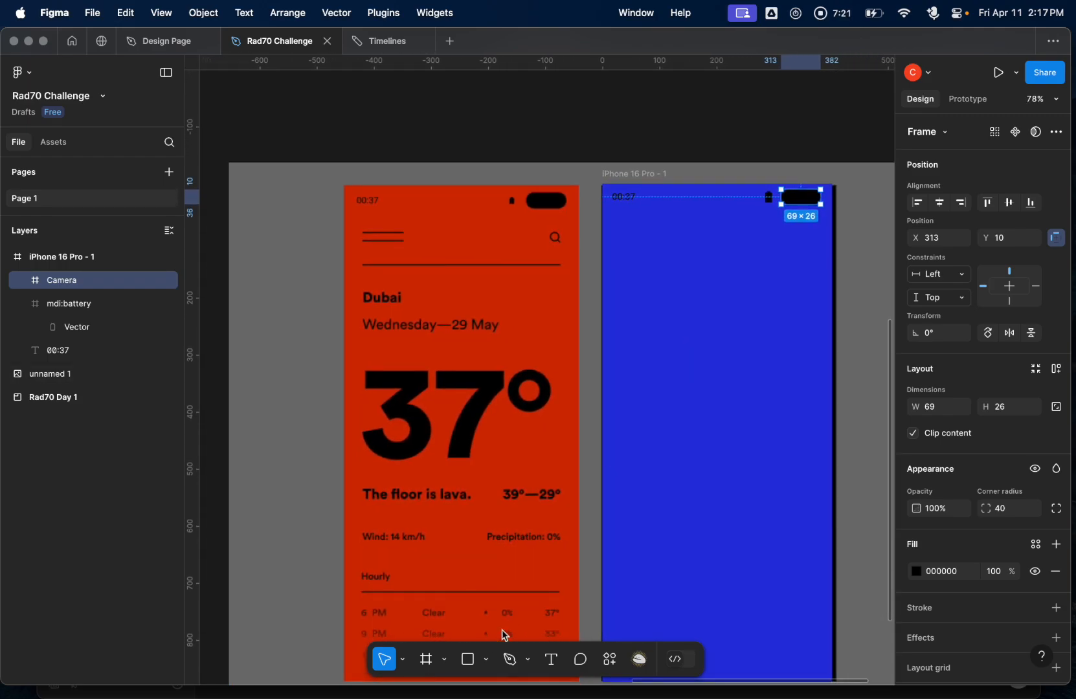
{"action": "left_click", "coordinate": [486, 661]}
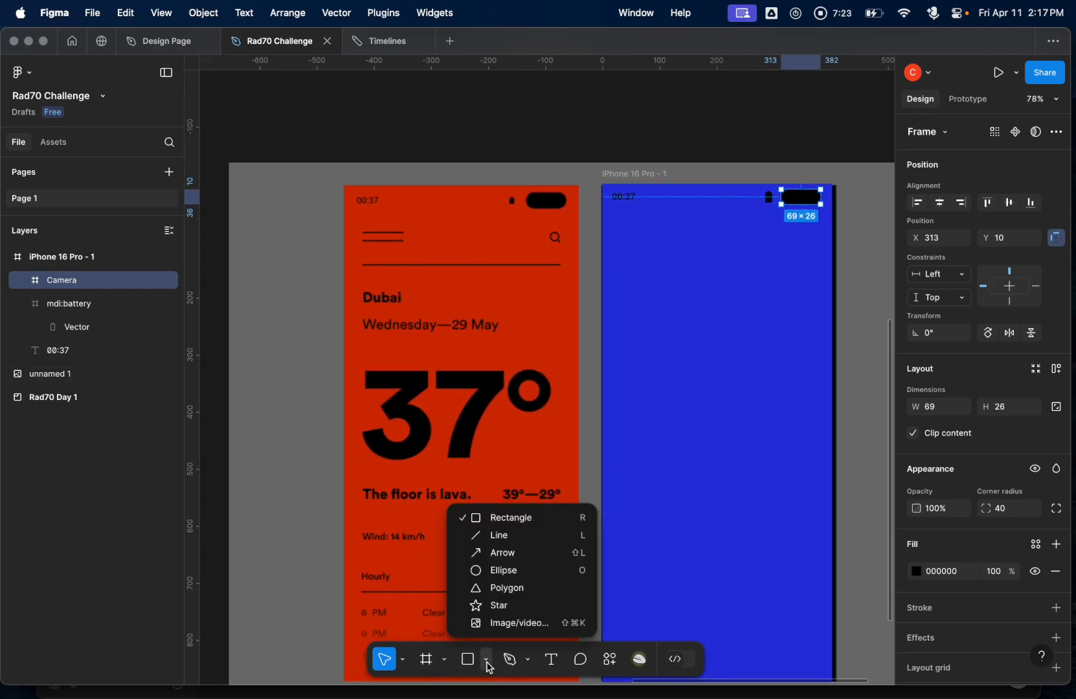
{"action": "left_click", "coordinate": [488, 665]}
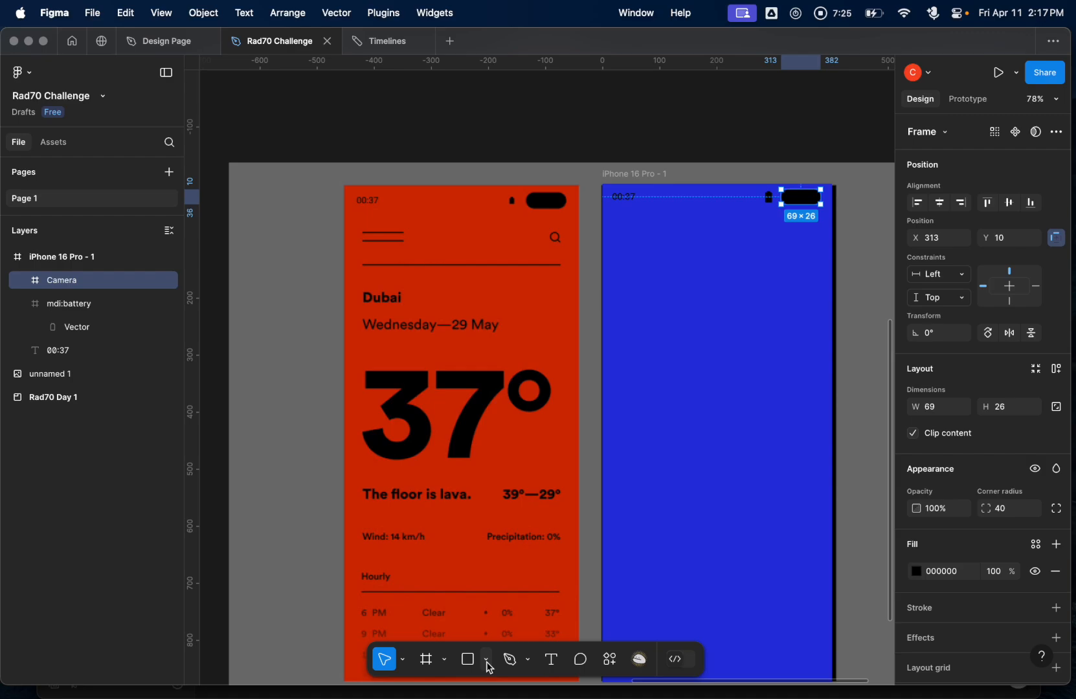
{"action": "left_click", "coordinate": [487, 665]}
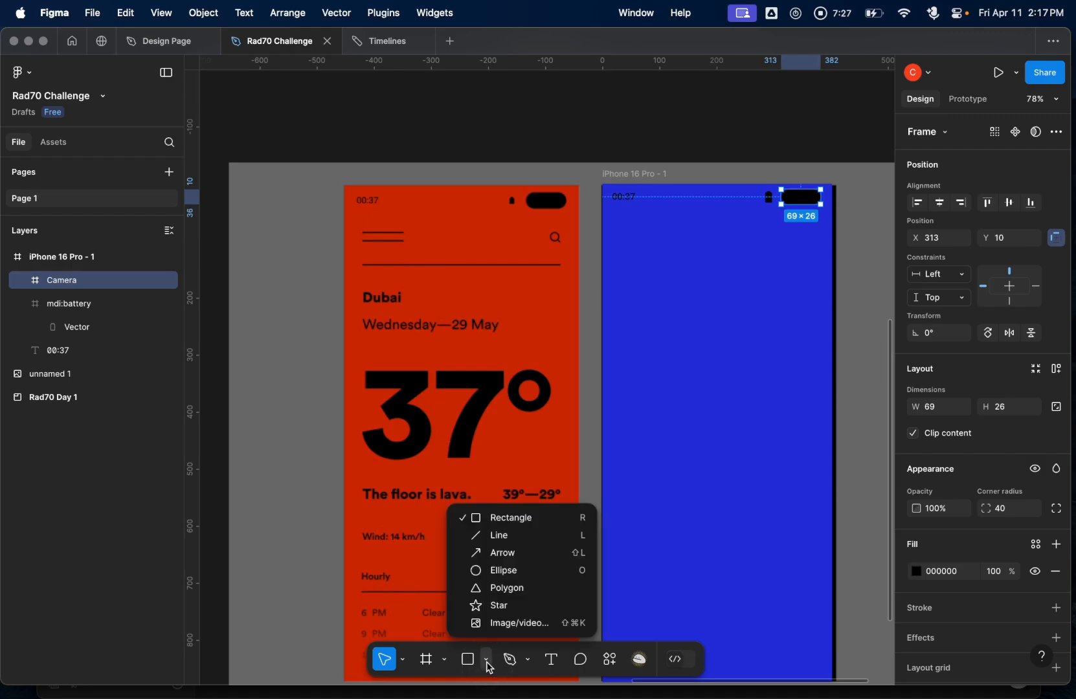
{"action": "left_click", "coordinate": [499, 535]}
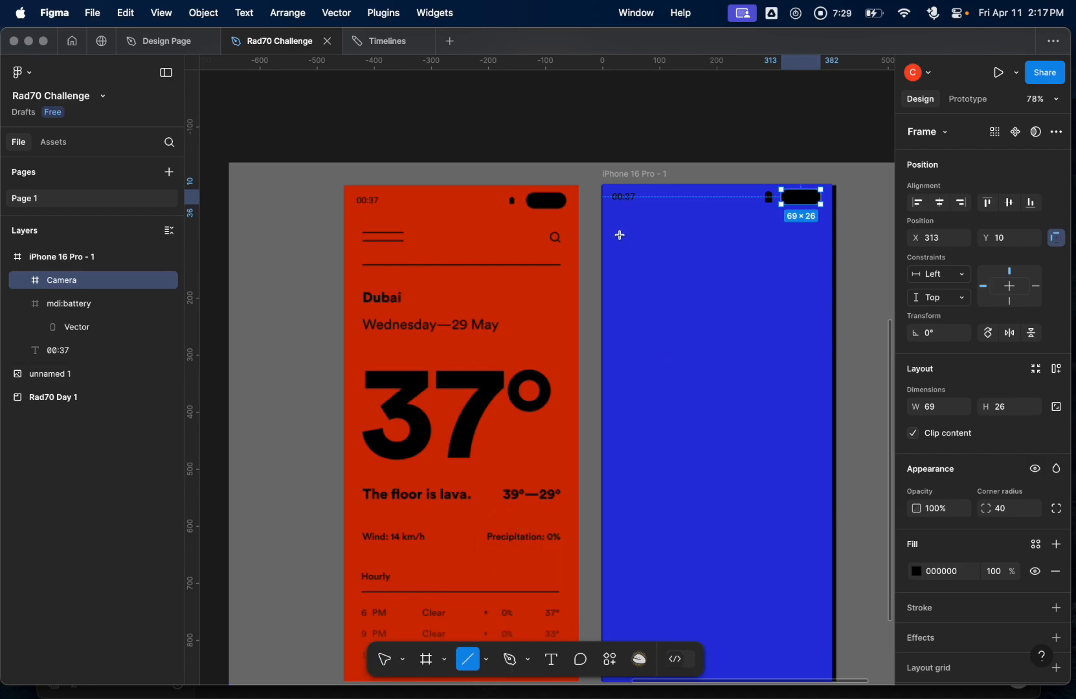
{"action": "left_click_drag", "start_coordinate": [619, 235], "coordinate": [674, 235]}
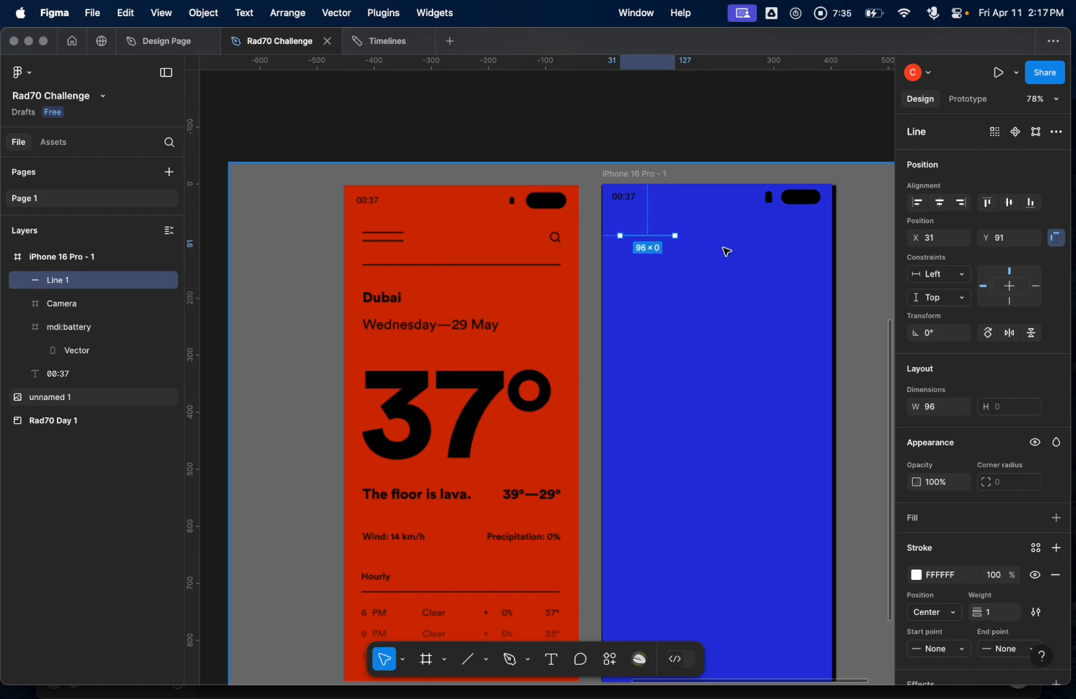
- Shorten the menu line to 80 wide and reposition it at X 38, Y 72
{"action": "scroll", "coordinate": [726, 251], "scroll_direction": "up", "scroll_amount": 5}
{"action": "scroll", "coordinate": [727, 251], "scroll_direction": "left", "scroll_amount": 3}
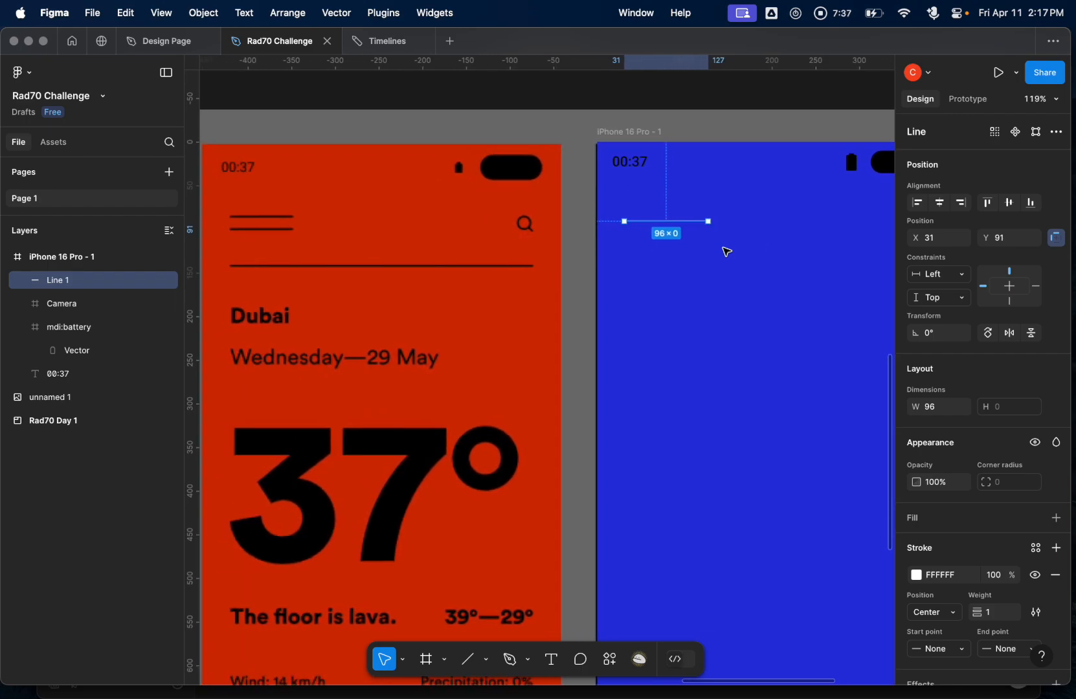
{"action": "left_click", "coordinate": [765, 274]}
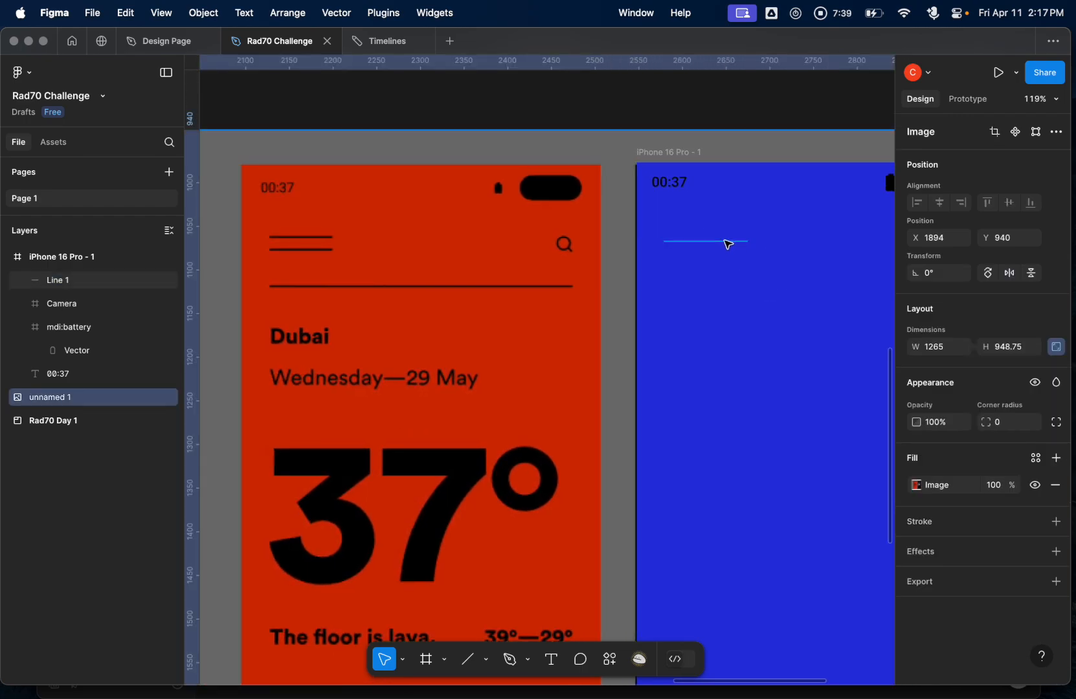
{"action": "left_click", "coordinate": [725, 242]}
{"action": "left_click_drag", "start_coordinate": [726, 245], "coordinate": [739, 225]}
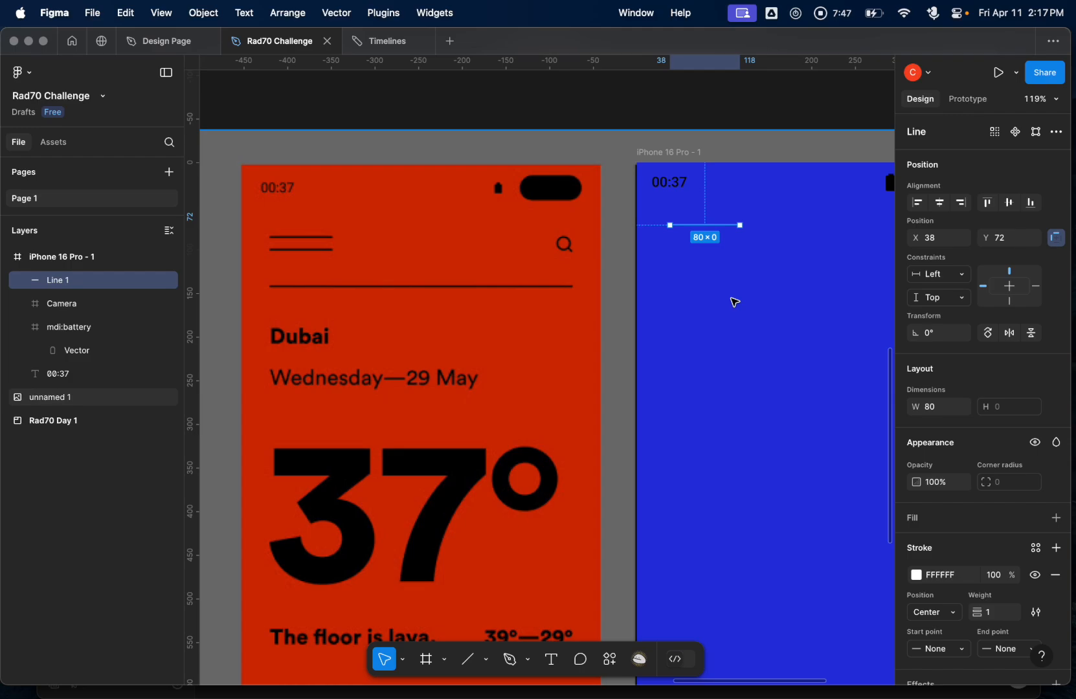
- Set the menu line's stroke weight to 2
{"action": "left_click", "coordinate": [995, 619]}
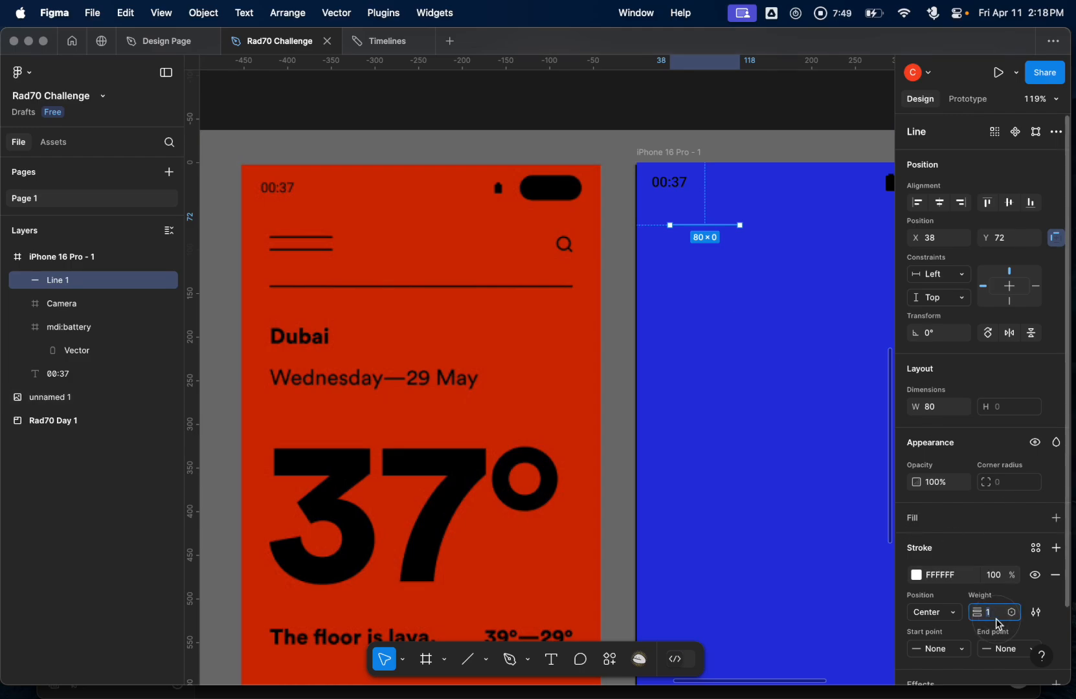
{"action": "type", "text": "2"}
{"action": "left_click", "coordinate": [695, 306]}
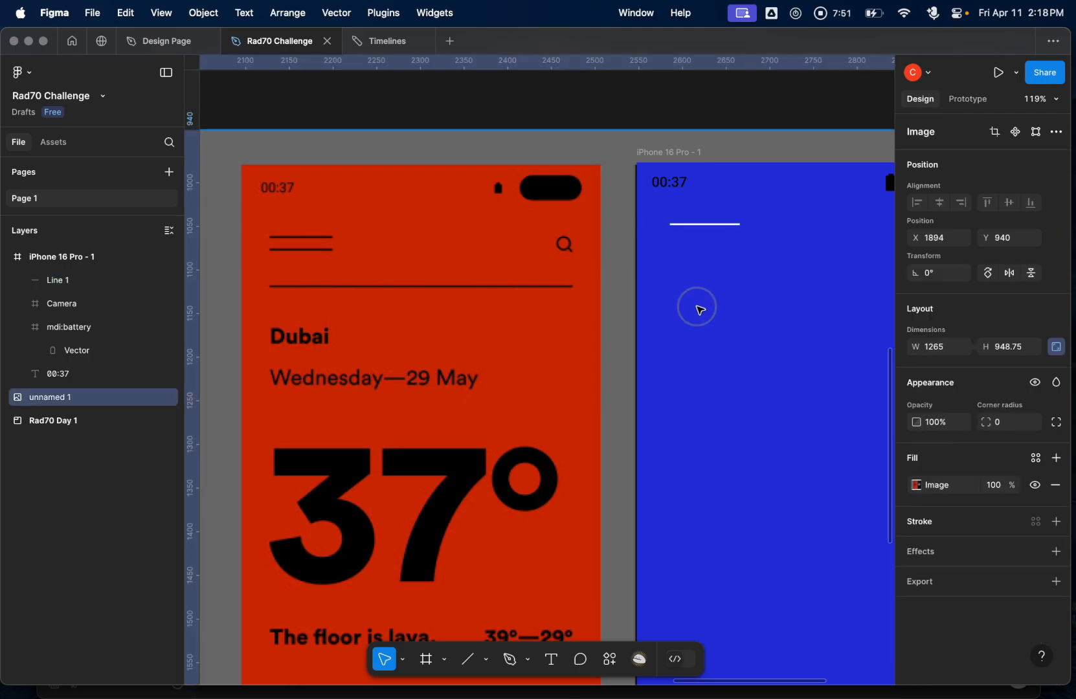
- Duplicate the menu line and place the copy directly below it at X 38, Y 84
{"action": "left_click", "coordinate": [727, 225]}
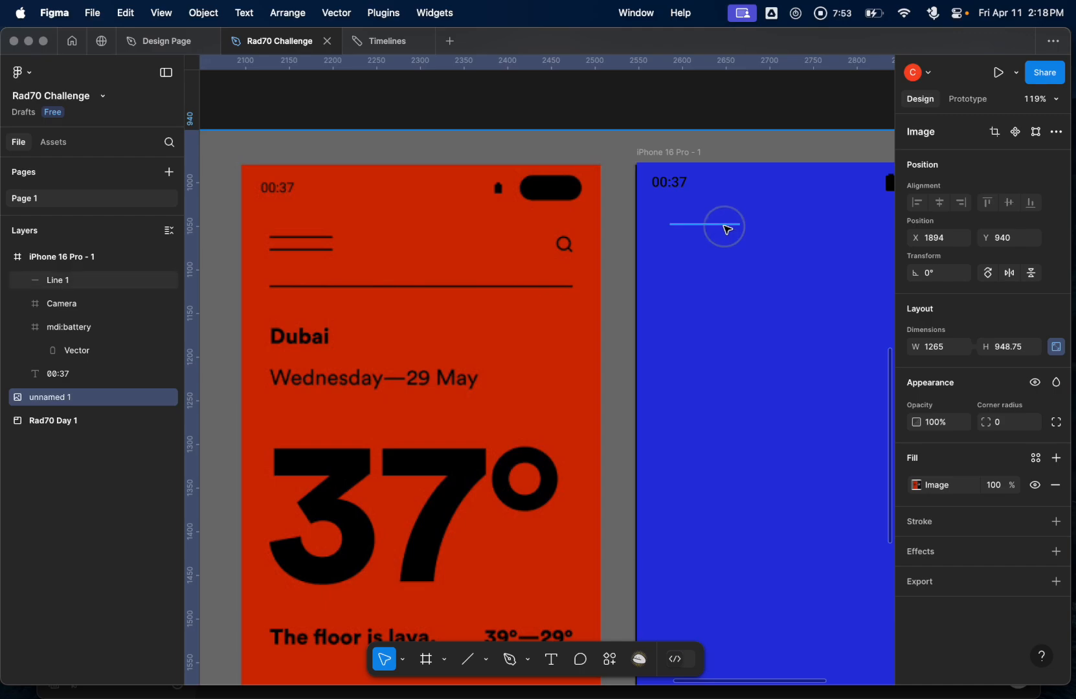
{"action": "key", "text": "super+d"}
{"action": "left_click_drag", "start_coordinate": [727, 229], "coordinate": [726, 238]}
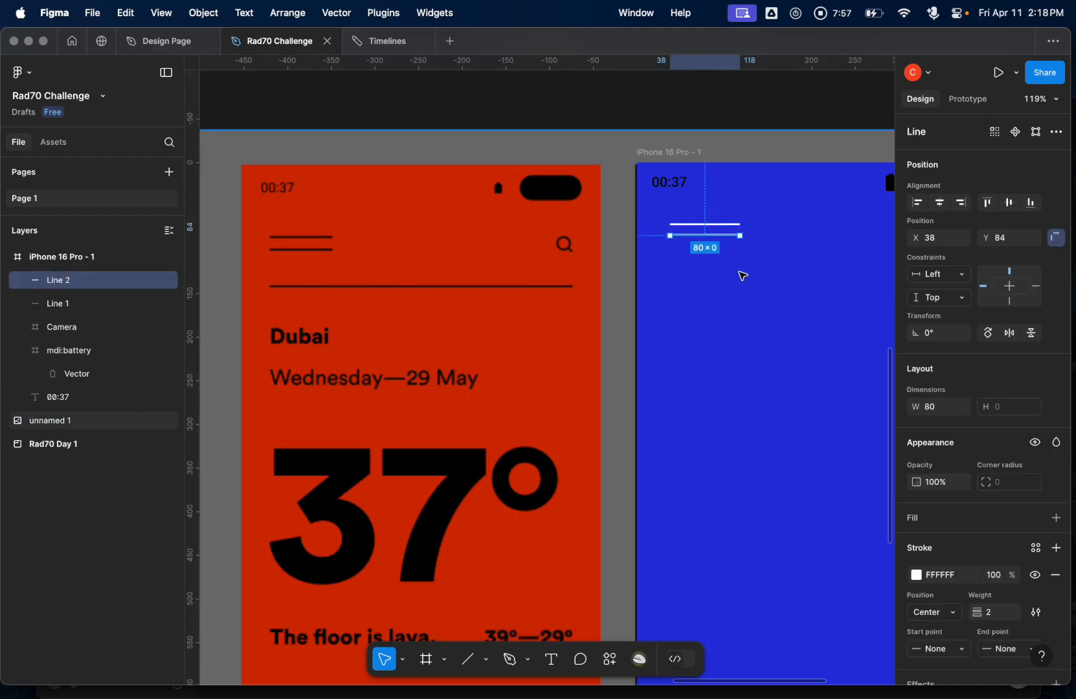
{"action": "scroll", "coordinate": [742, 276], "scroll_direction": "down", "scroll_amount": 5}
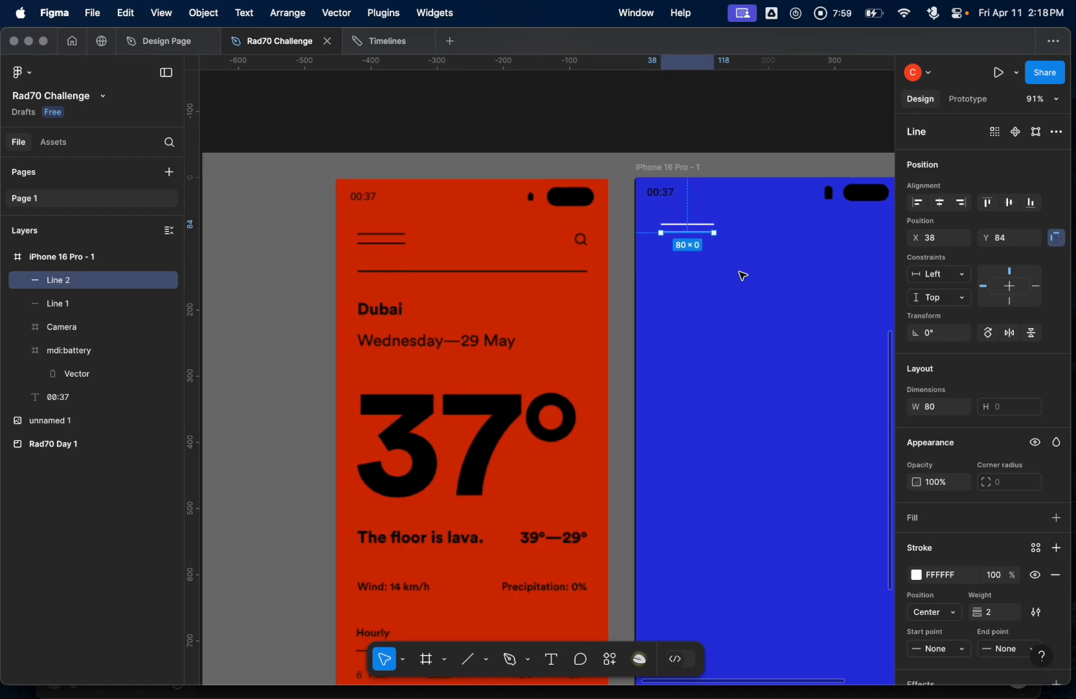
{"action": "left_click", "coordinate": [743, 276]}
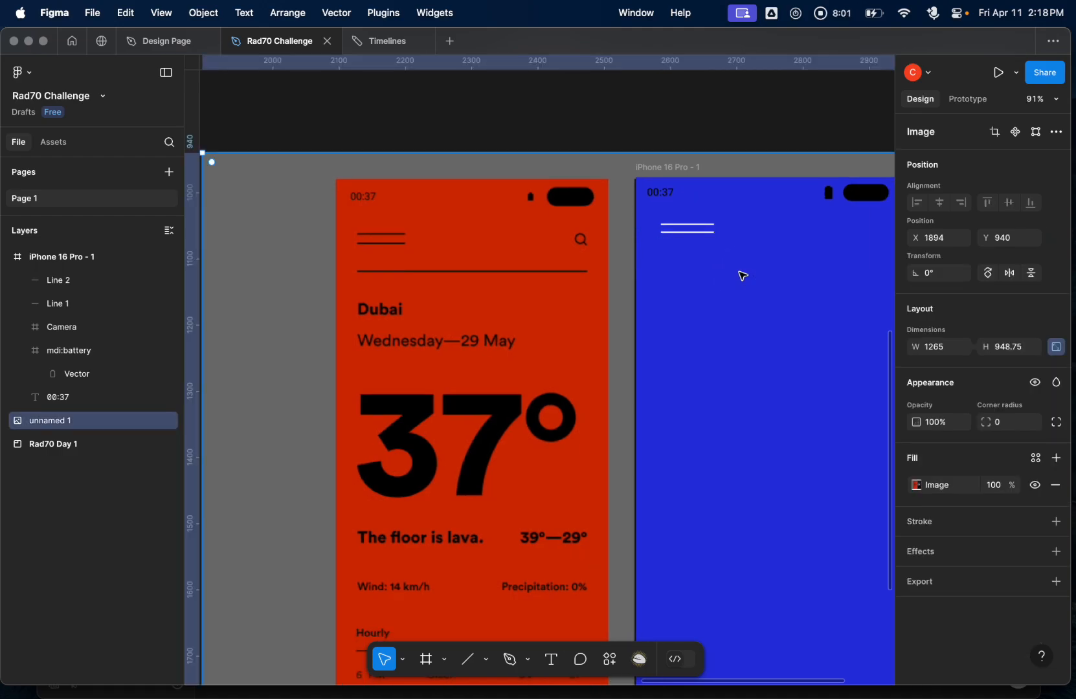
{"action": "mouse_move", "coordinate": [682, 224]}
{"action": "left_mouse_down"}
{"action": "mouse_move", "coordinate": [698, 248]}
{"action": "mouse_move", "coordinate": [678, 222]}
{"action": "mouse_move", "coordinate": [698, 232]}
{"action": "mouse_move", "coordinate": [675, 223]}
{"action": "left_mouse_up"}
{"action": "key", "text": "super+z"}
{"action": "key", "text": "super+z"}
{"action": "double_click", "coordinate": [674, 223]}
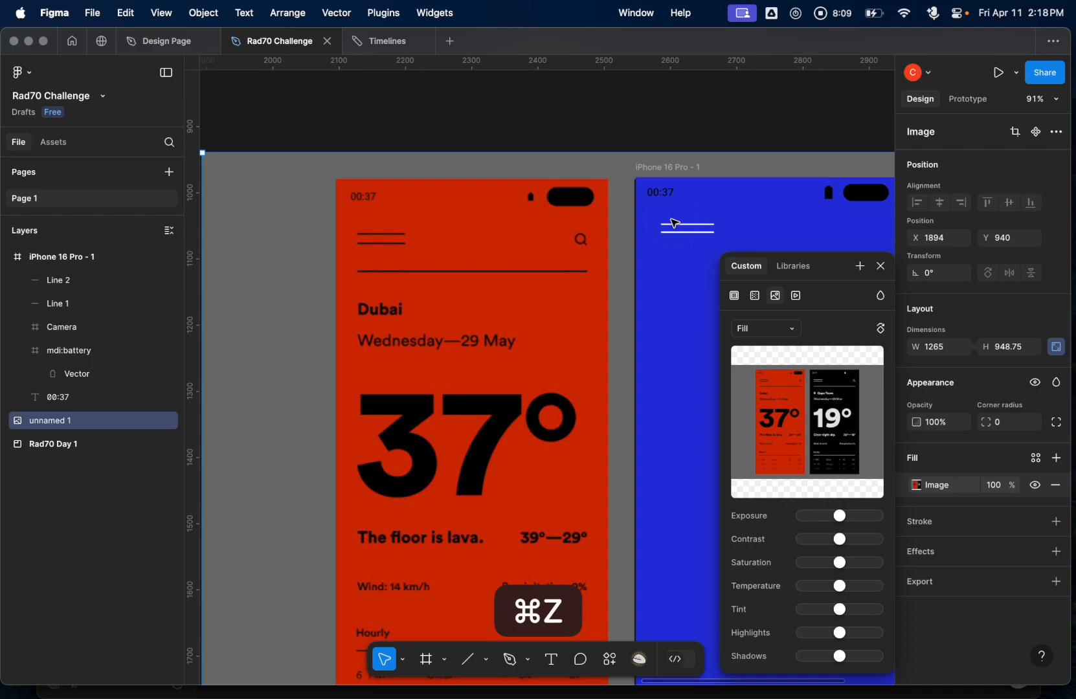
{"action": "left_click", "coordinate": [880, 267]}
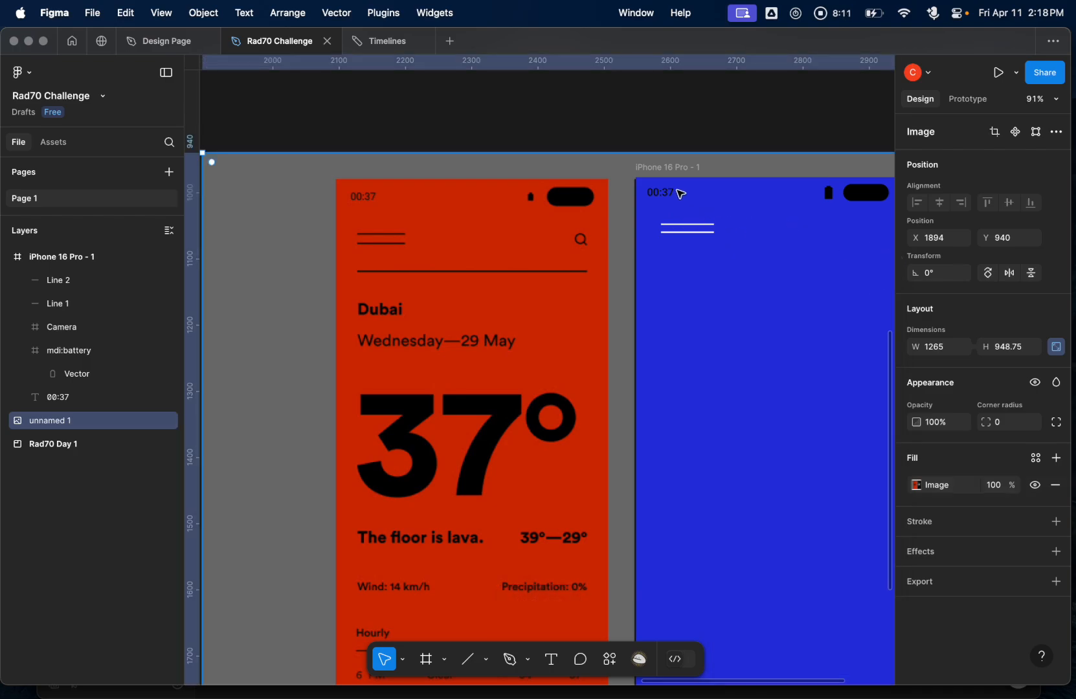
{"action": "scroll", "coordinate": [672, 172], "scroll_direction": "down", "scroll_amount": 3}
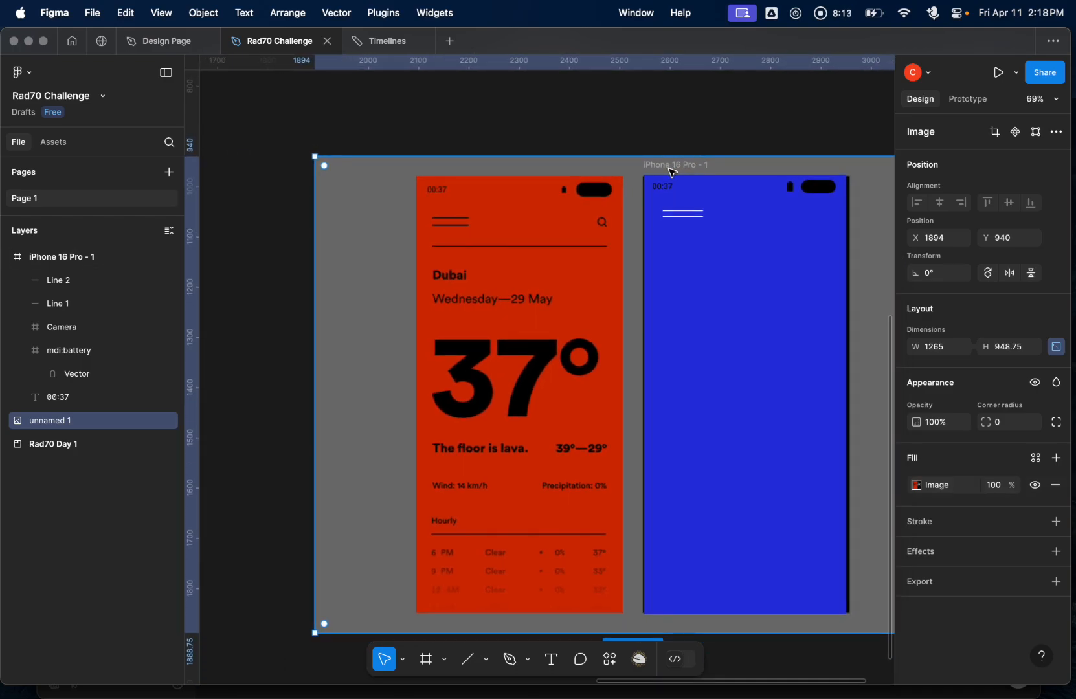
{"action": "scroll", "coordinate": [668, 171], "scroll_direction": "right", "scroll_amount": 3}
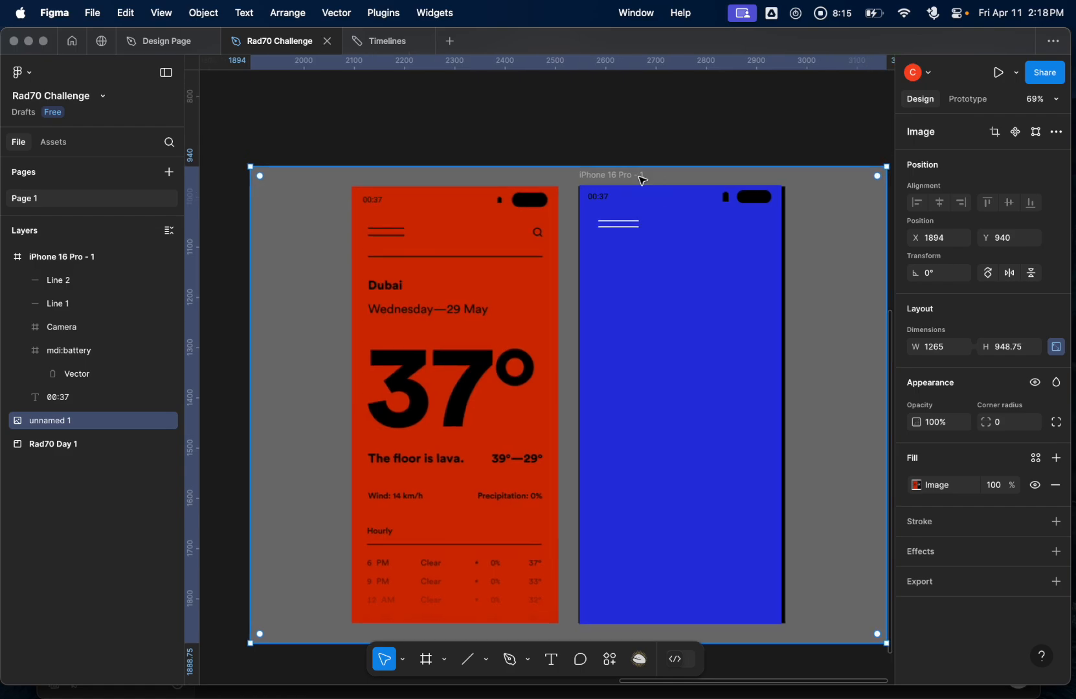
- Move the iPhone frame clear of the reference image and crop the image's right side to 754 wide
{"action": "left_click_drag", "start_coordinate": [622, 176], "coordinate": [852, 182]}
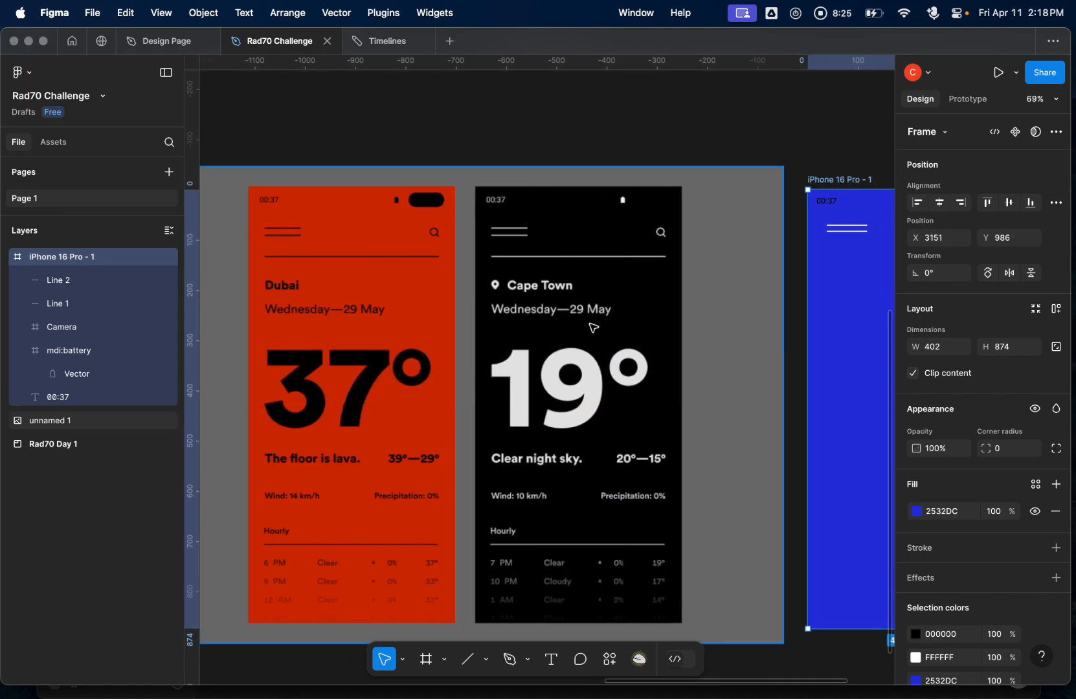
{"action": "scroll", "coordinate": [593, 328], "scroll_direction": "left", "scroll_amount": 3}
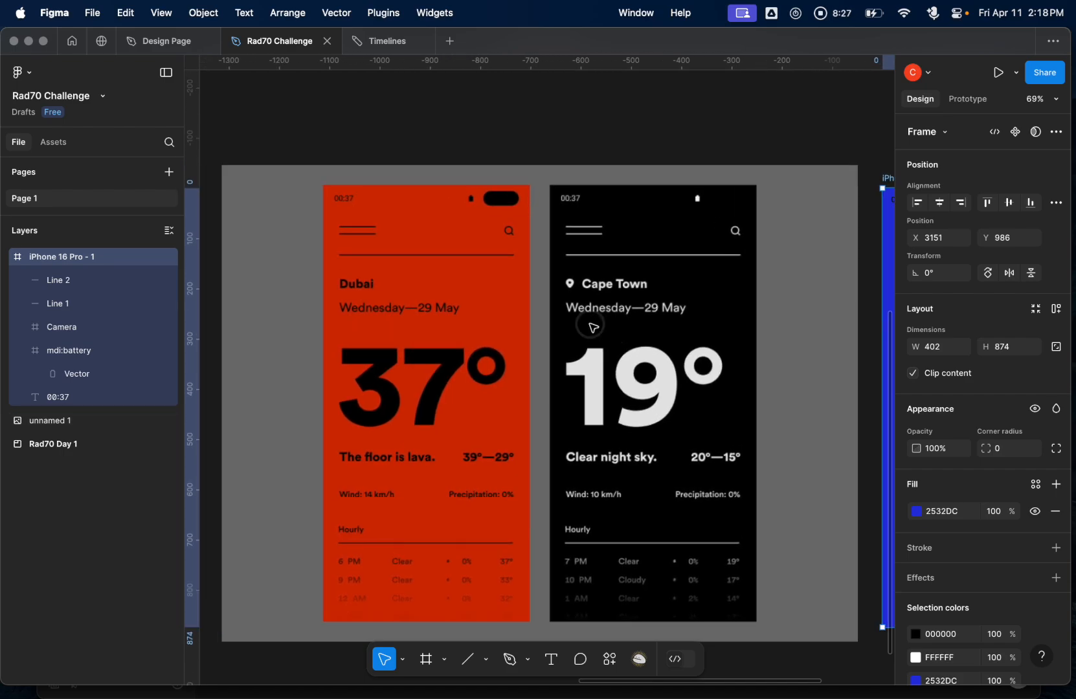
{"action": "left_click", "coordinate": [591, 326]}
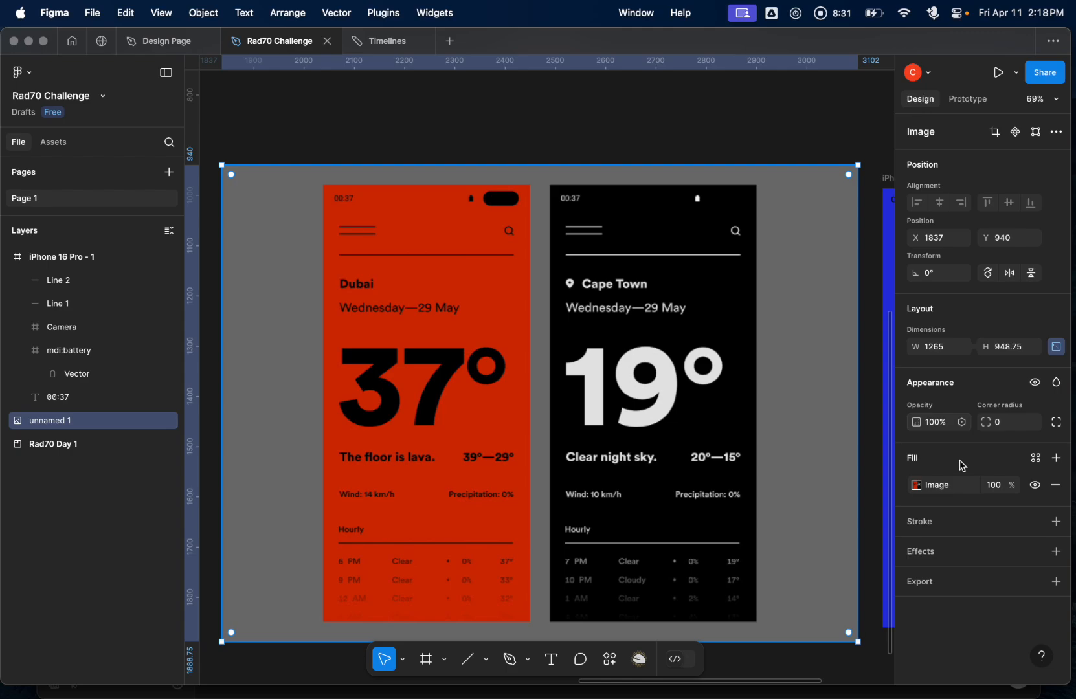
{"action": "left_click", "coordinate": [994, 132]}
{"action": "scroll", "coordinate": [607, 387], "scroll_direction": "right", "scroll_amount": 5}
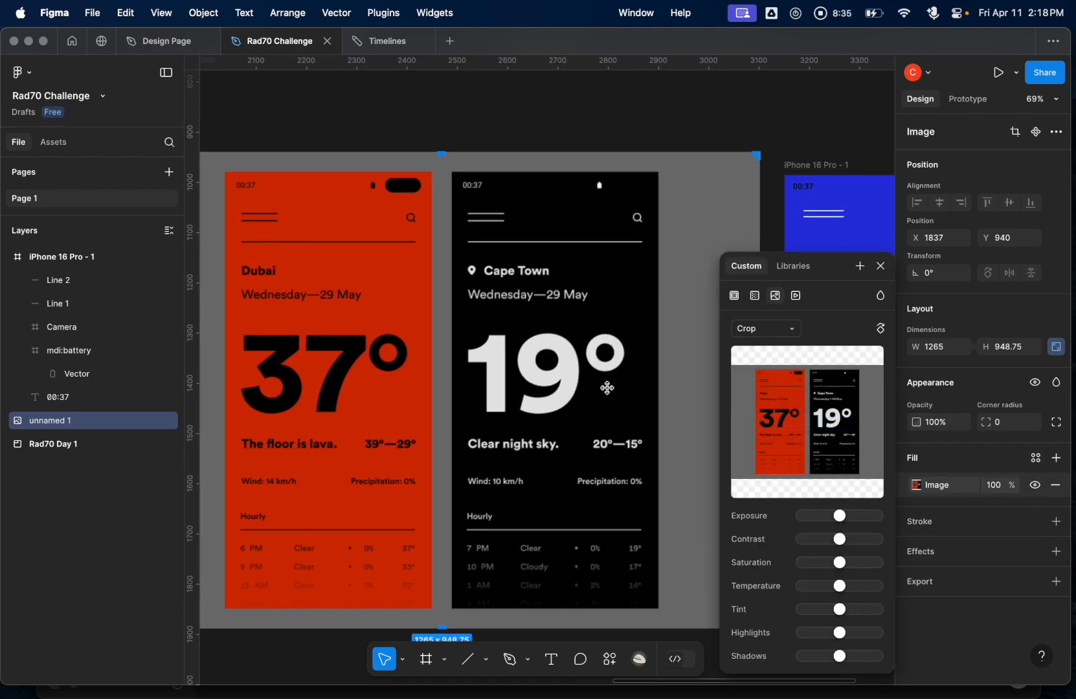
{"action": "left_click_drag", "start_coordinate": [598, 393], "coordinate": [343, 390]}
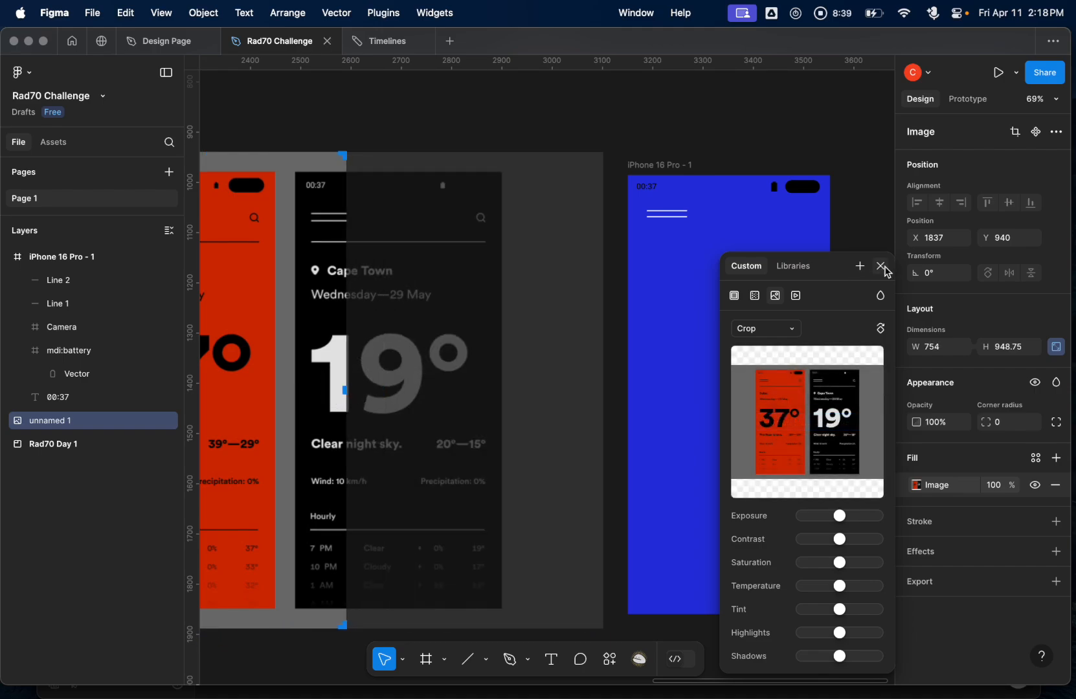
{"action": "left_click", "coordinate": [880, 265]}
- Place the iPhone frame just right of the cropped reference image at X 2640, Y 977
{"action": "scroll", "coordinate": [476, 368], "scroll_direction": "left", "scroll_amount": 4}
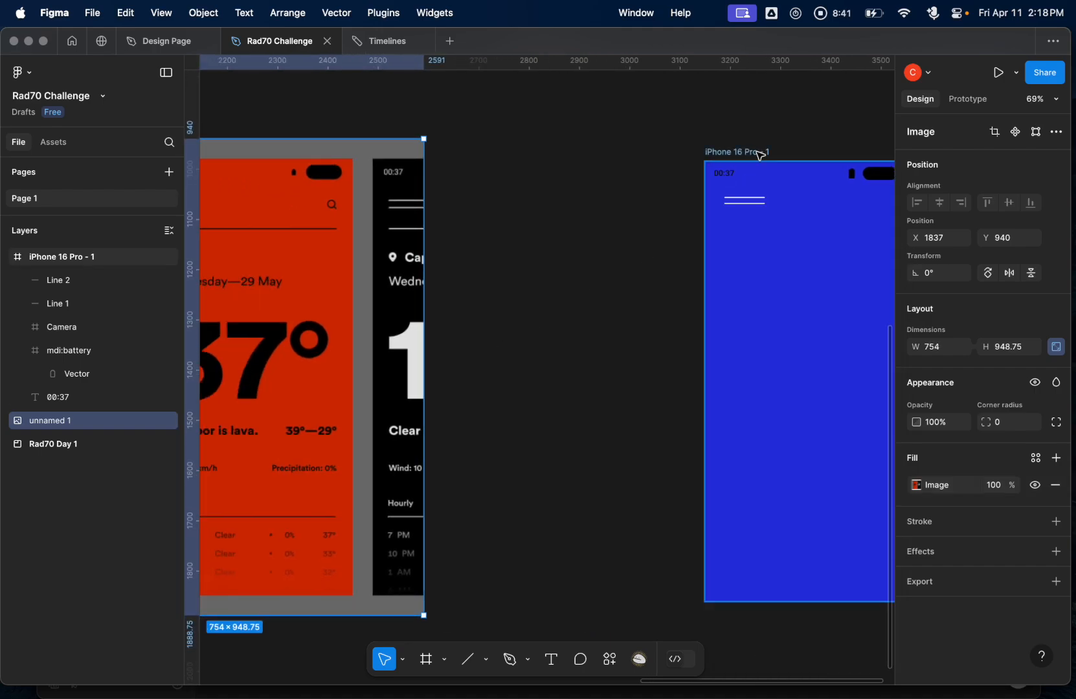
{"action": "left_click_drag", "start_coordinate": [753, 156], "coordinate": [491, 150]}
{"action": "scroll", "coordinate": [429, 282], "scroll_direction": "left", "scroll_amount": 5}
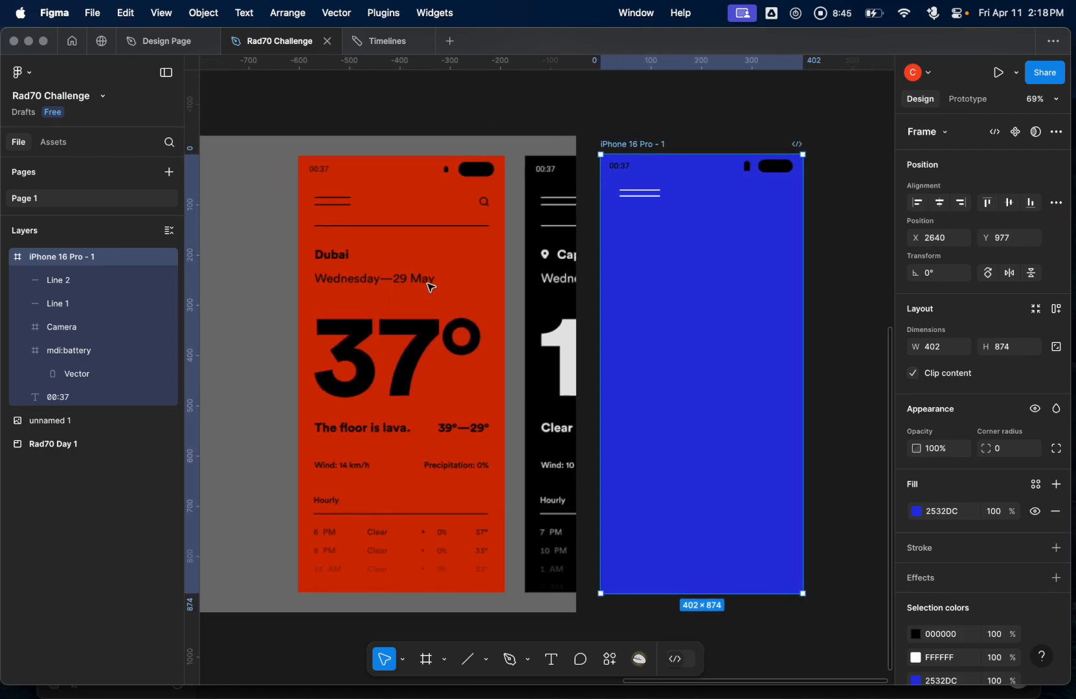
{"action": "scroll", "coordinate": [431, 287], "scroll_direction": "up", "scroll_amount": 1}
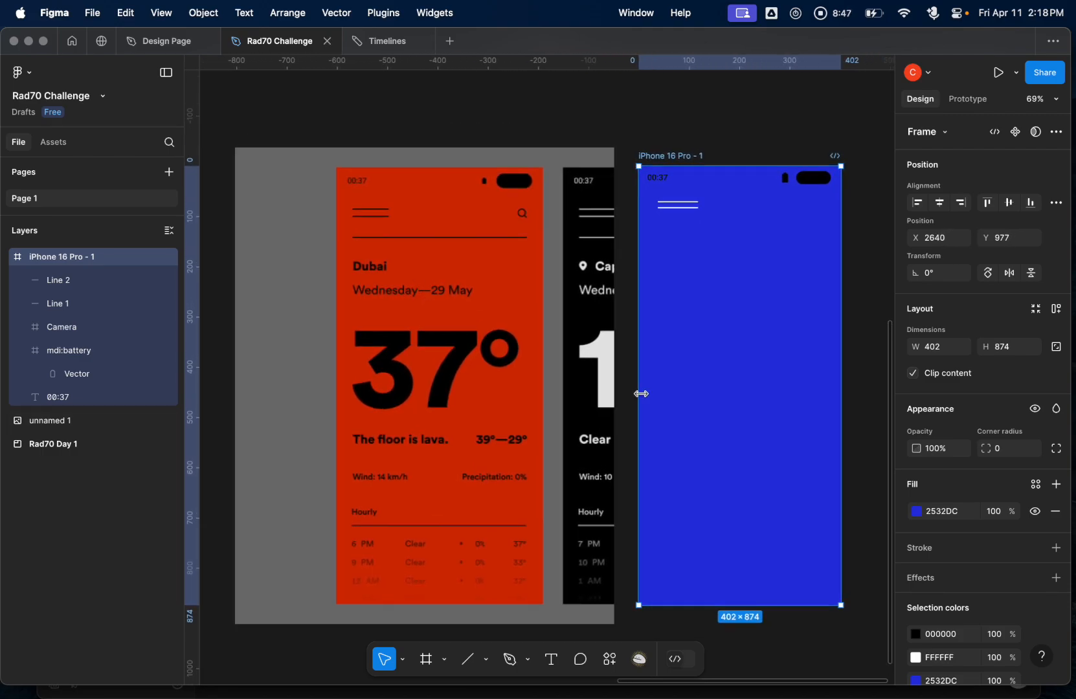
- Duplicate the lower menu line and place the copy below the menu lines at X 38, Y 144
{"action": "left_click", "coordinate": [680, 204]}
{"action": "key", "text": "cmd+d"}
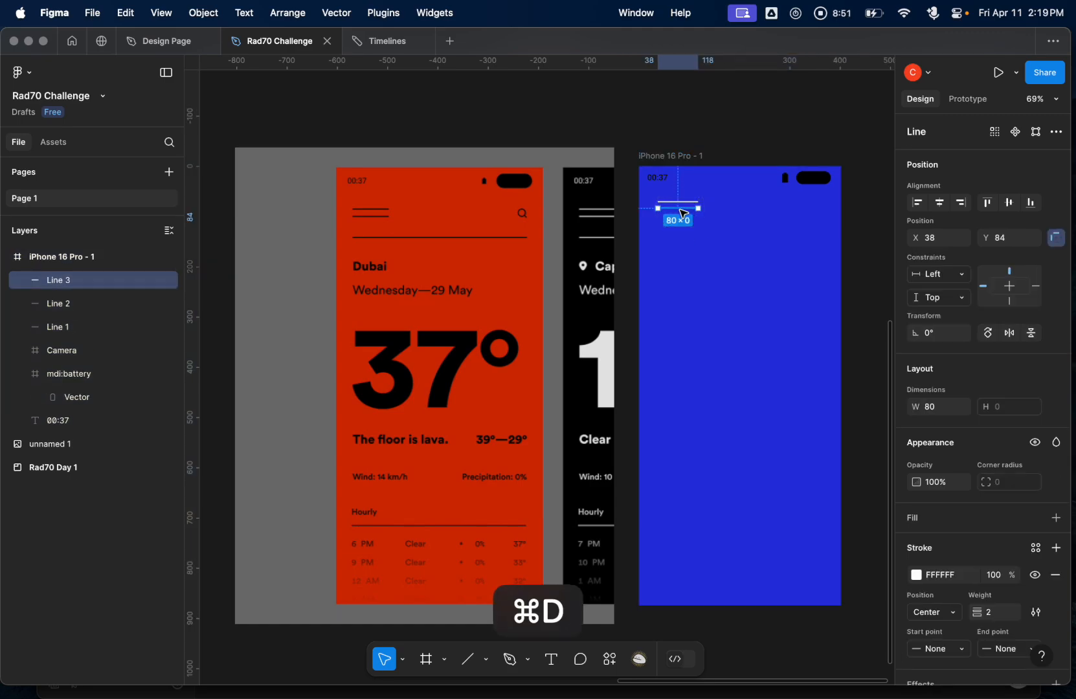
{"action": "left_click_drag", "start_coordinate": [683, 213], "coordinate": [679, 240]}
- Shift the two short menu lines down together by about 10, keeping them at X 38
{"action": "left_click_drag", "start_coordinate": [656, 193], "coordinate": [691, 219]}
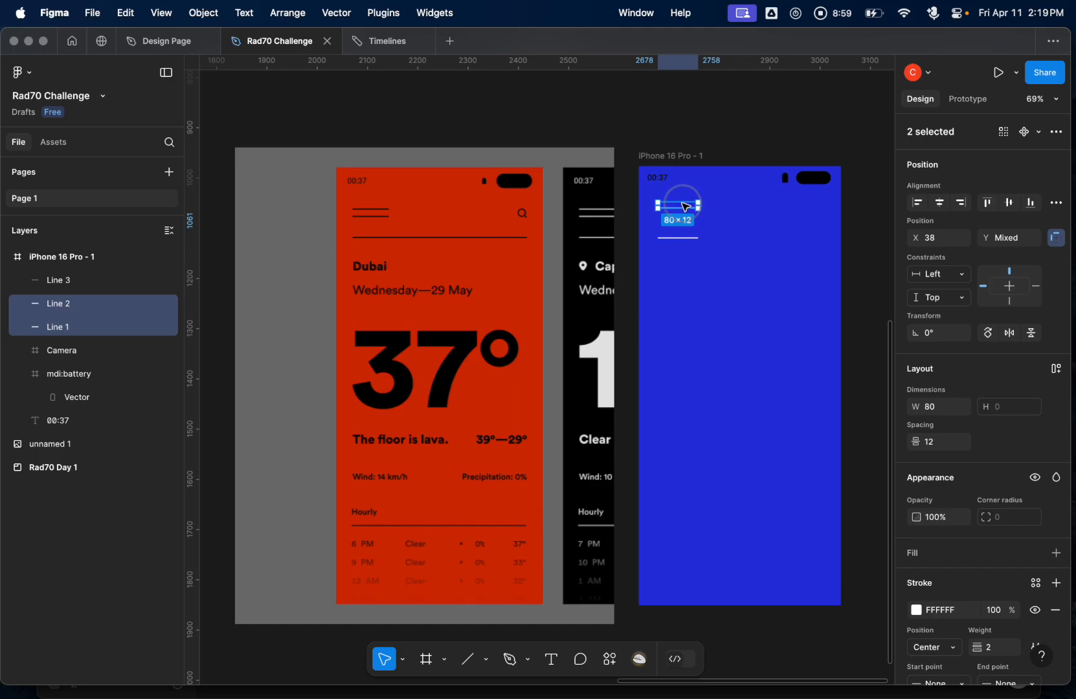
{"action": "left_click_drag", "start_coordinate": [685, 203], "coordinate": [682, 206]}
{"action": "left_click", "coordinate": [725, 238]}
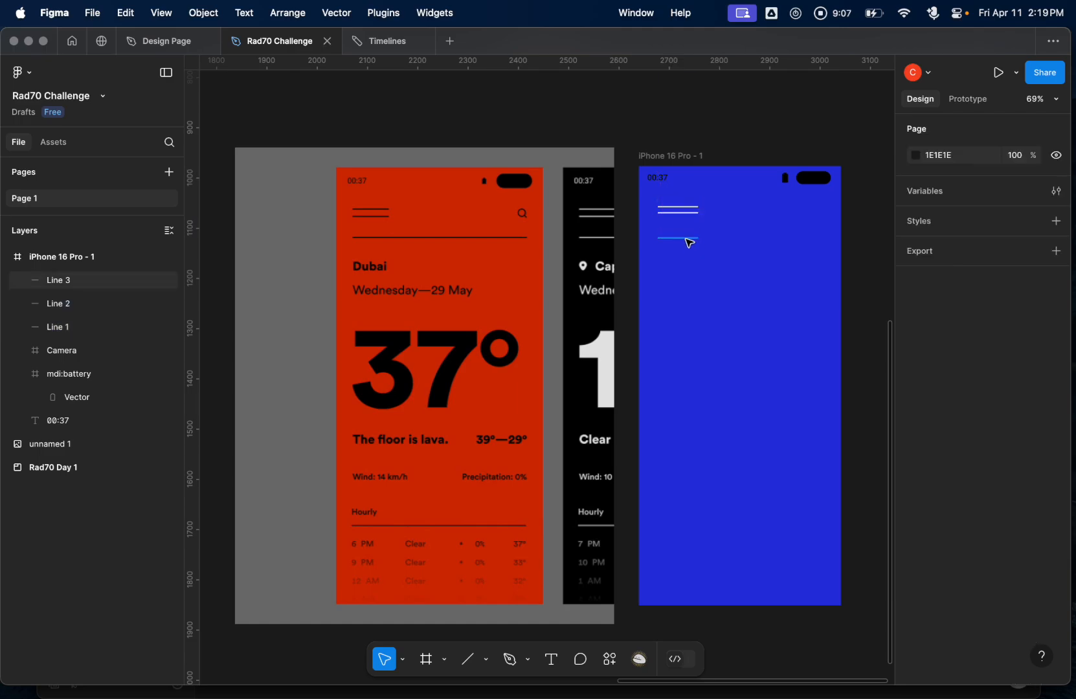
- Stretch the divider line below the menu lines to about 321 wide
{"action": "left_click", "coordinate": [689, 239]}
{"action": "left_click_drag", "start_coordinate": [700, 239], "coordinate": [819, 239]}
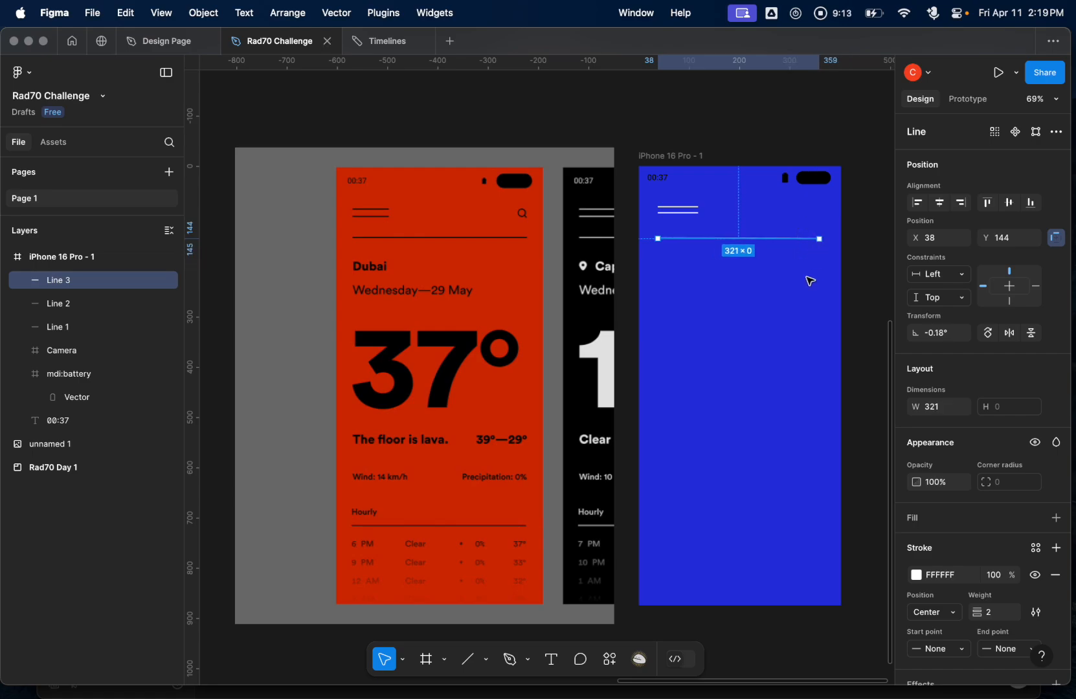
{"action": "key", "text": "alt"}
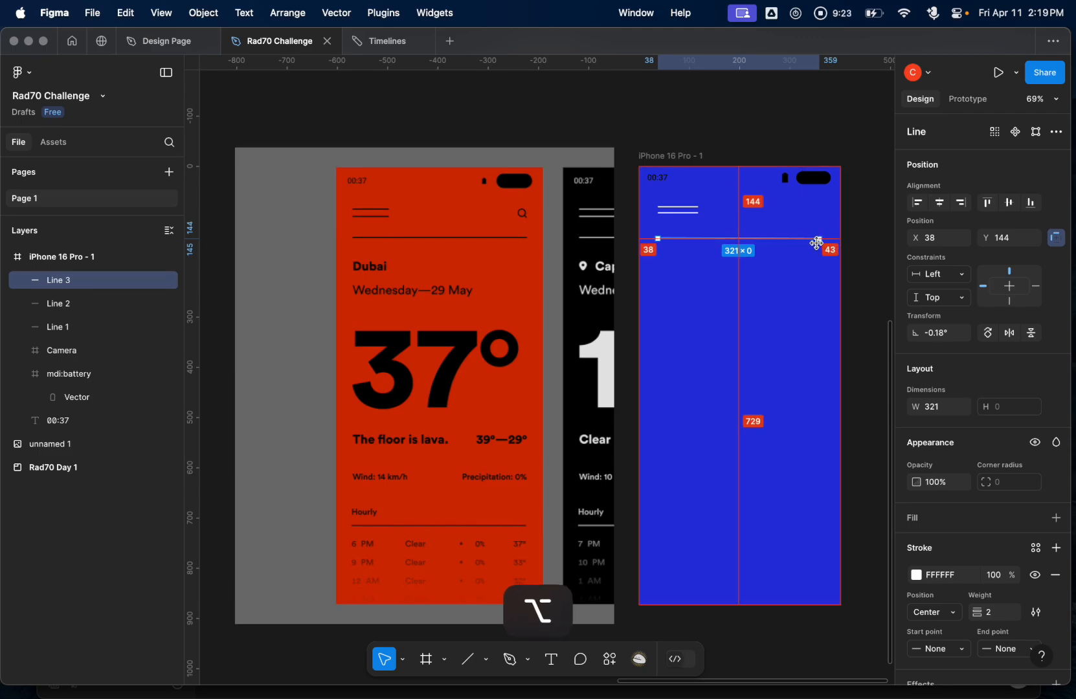
{"action": "left_click_drag", "start_coordinate": [816, 242], "coordinate": [822, 240]}
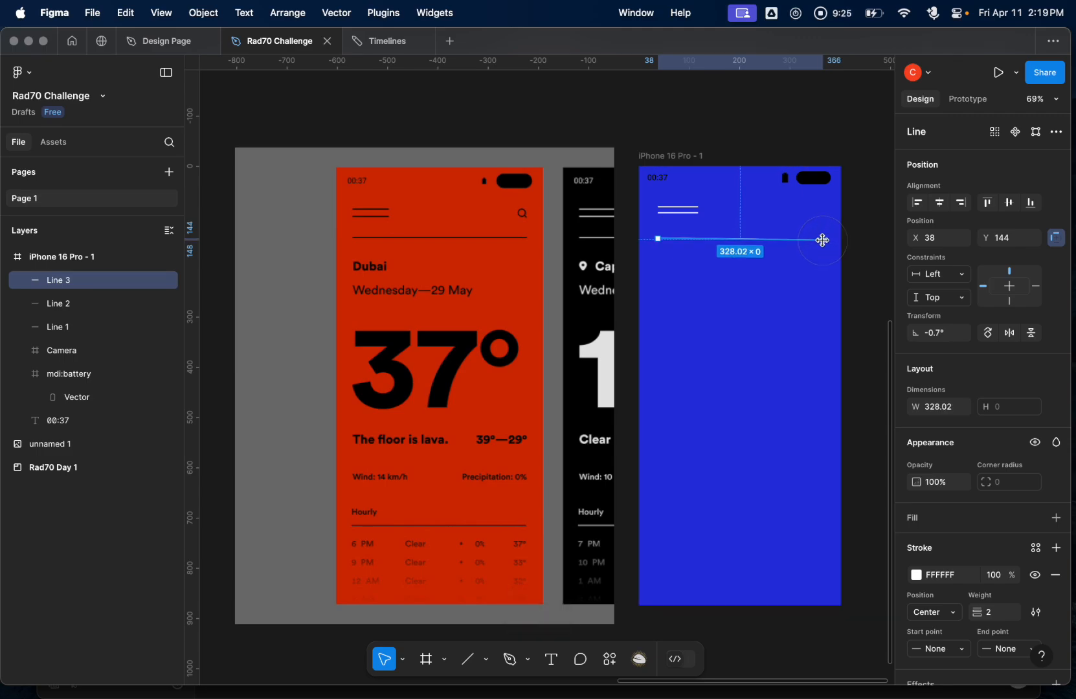
{"action": "key", "text": "super+z"}
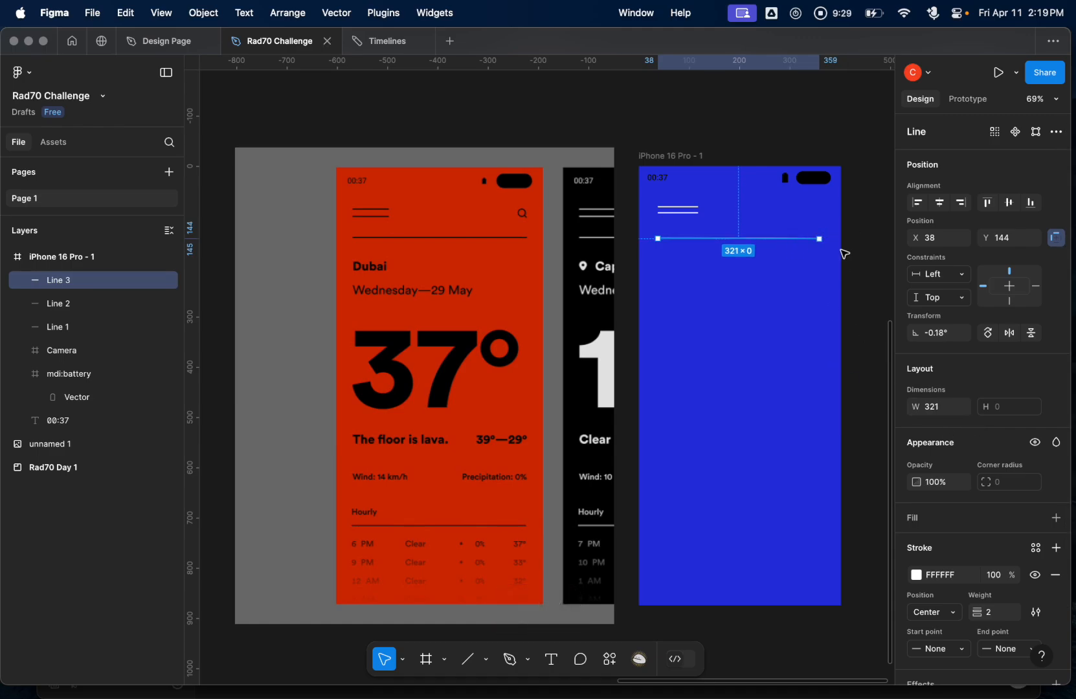
- Check the divider line's side margins and set its width to 326 so both margins match
{"action": "key", "text": "alt"}
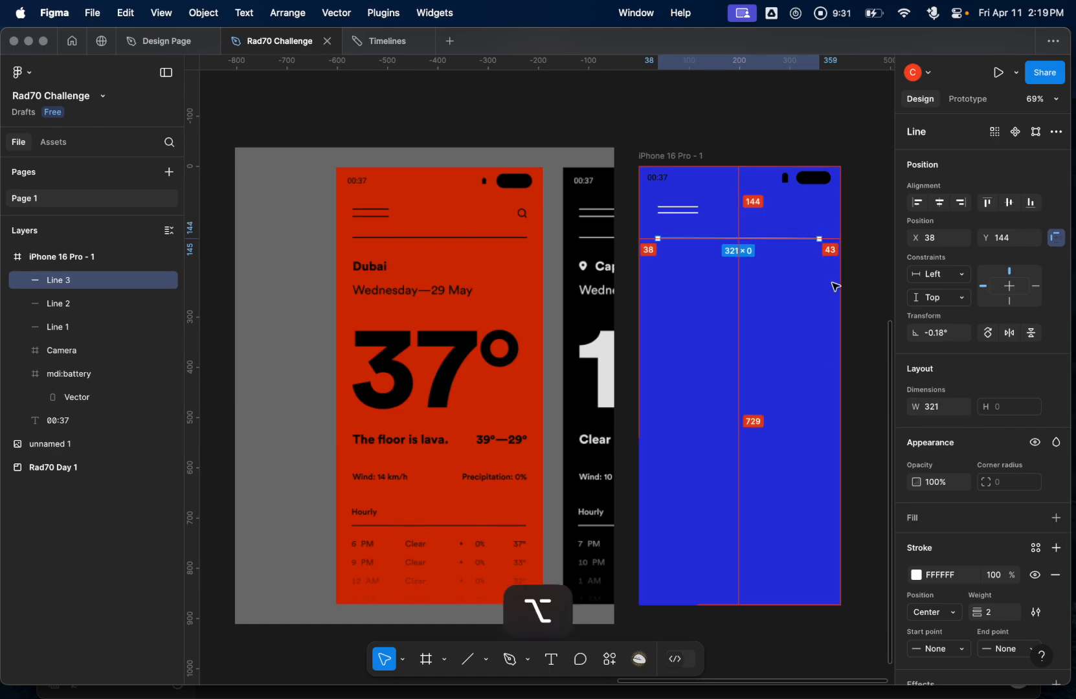
{"action": "key", "text": "alt"}
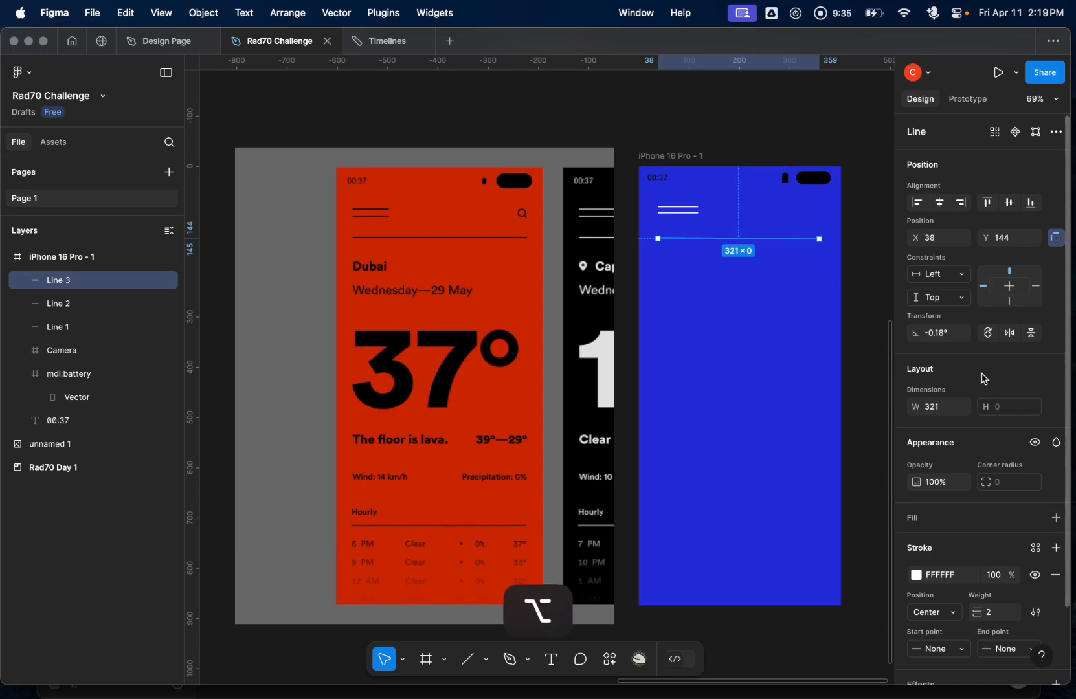
{"action": "left_click", "coordinate": [944, 408]}
{"action": "key", "text": "Up"}
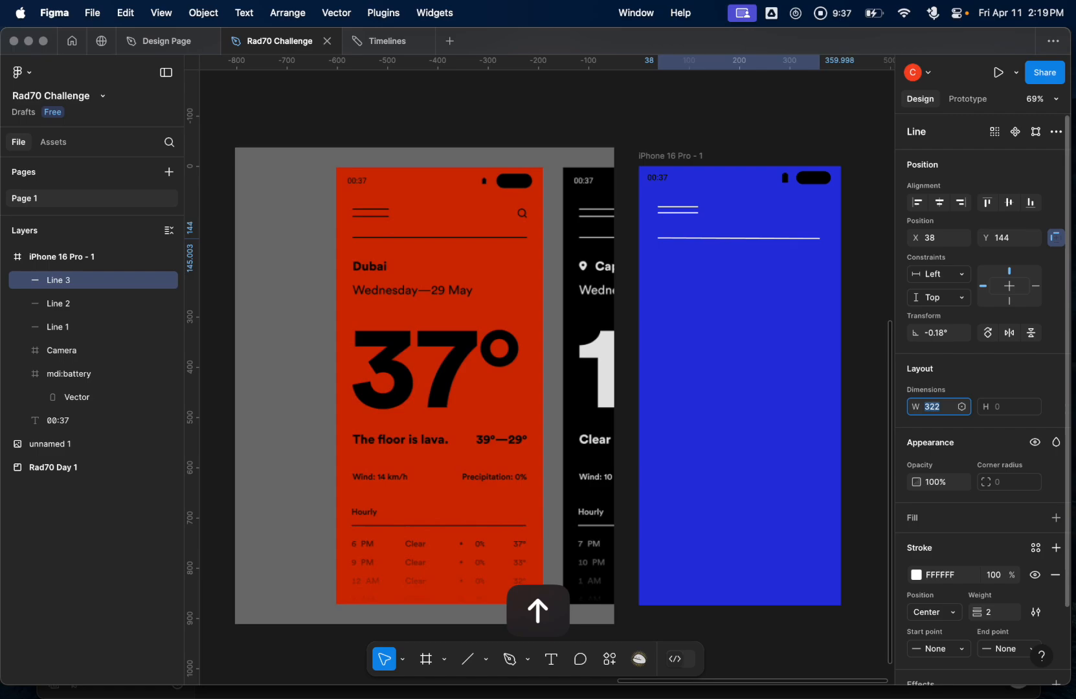
{"action": "key", "text": "Up"}
{"action": "key", "text": "Up"}
{"action": "key", "text": "Up"}
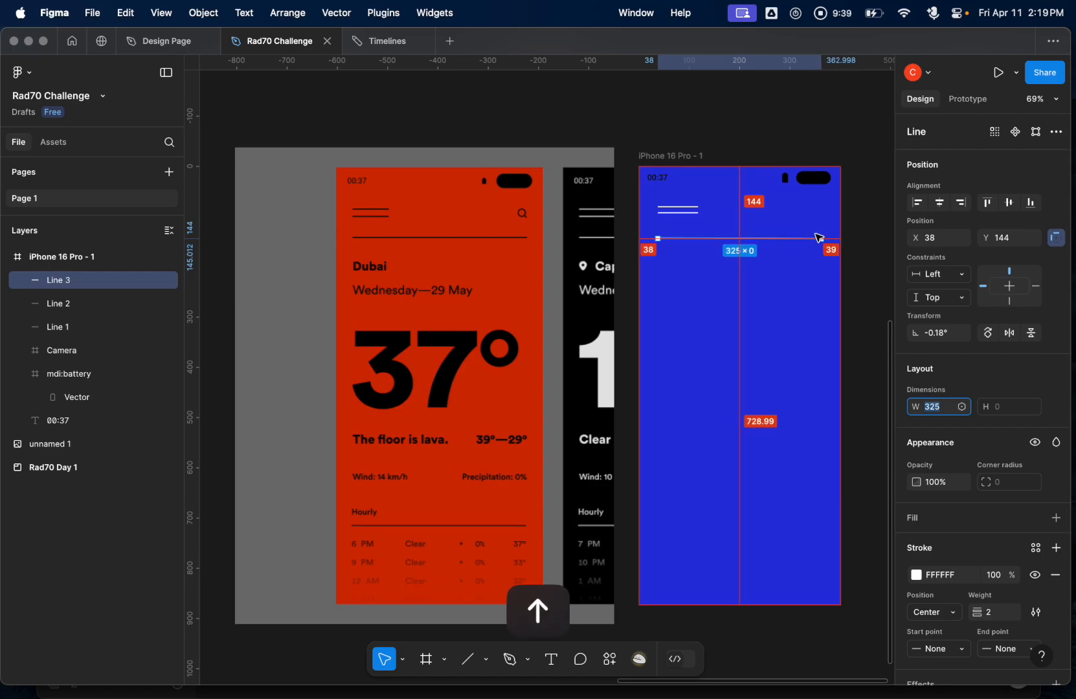
{"action": "key", "text": "alt+Up"}
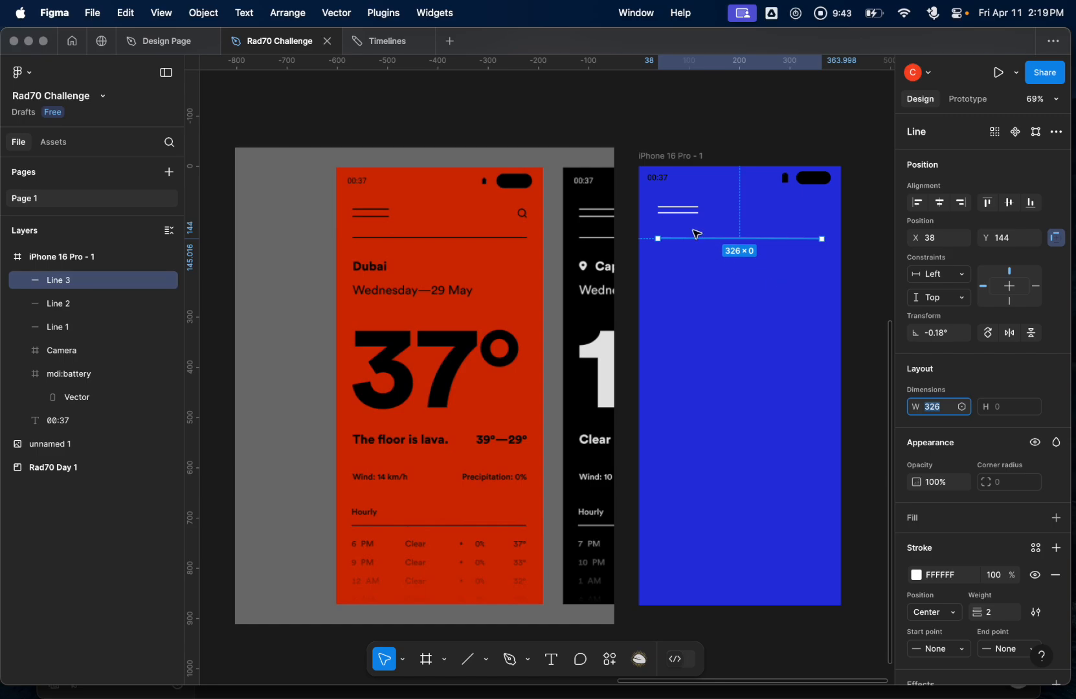
- Set the stroke color of the two menu lines and the divider line to black, 000000
{"action": "left_click", "coordinate": [732, 205]}
{"action": "left_click_drag", "start_coordinate": [677, 195], "coordinate": [733, 254]}
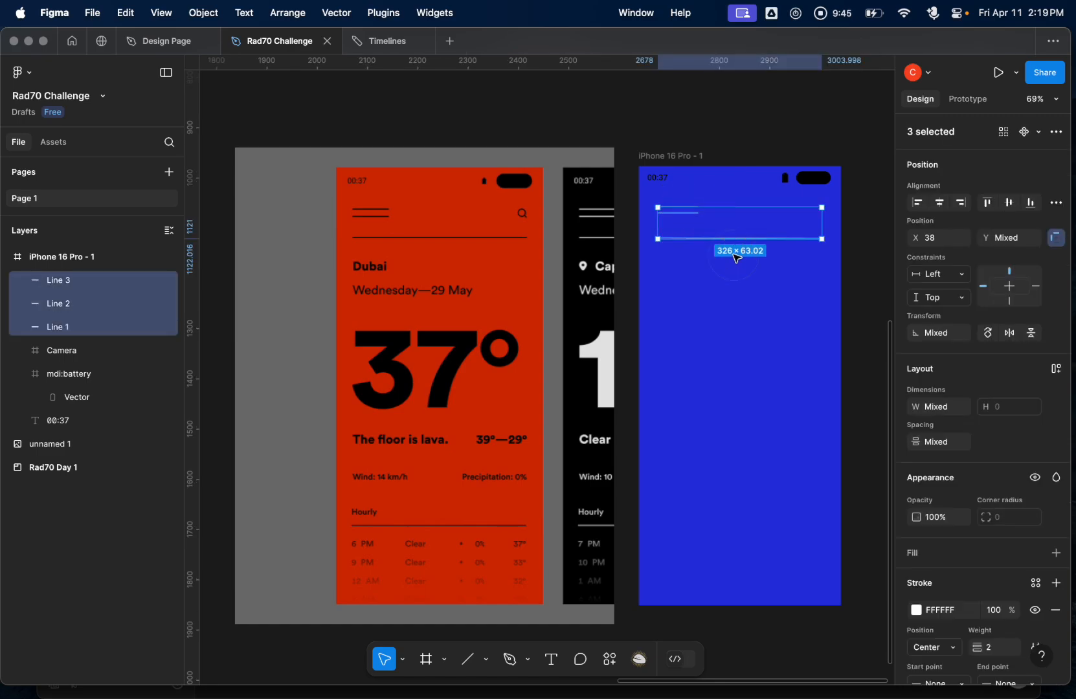
{"action": "left_click", "coordinate": [917, 610]}
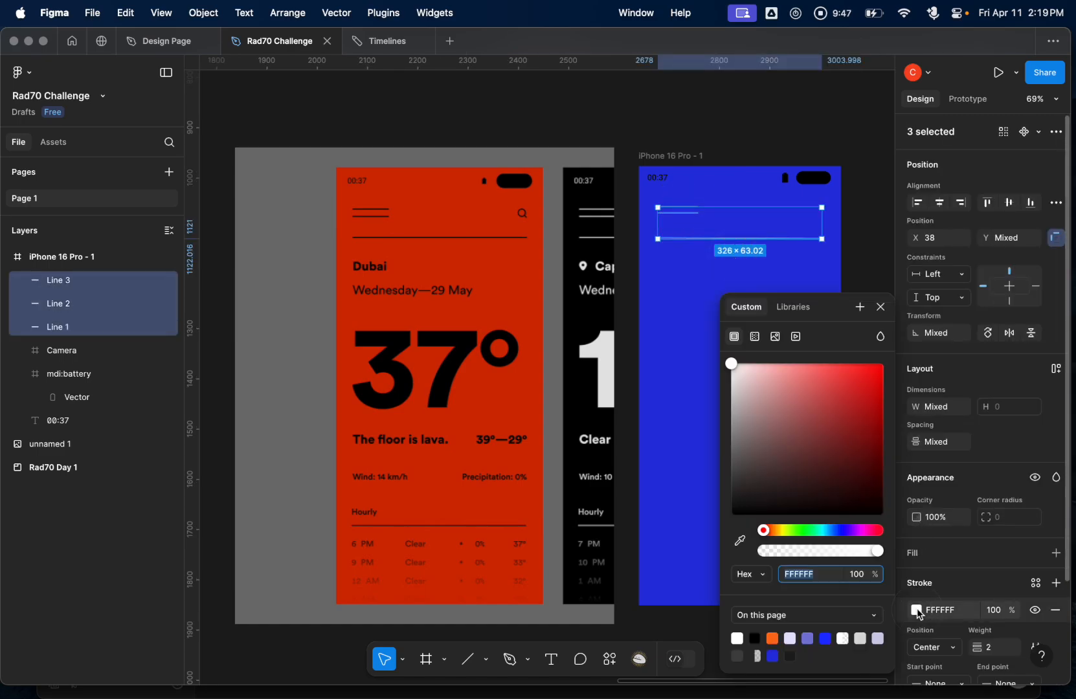
{"action": "left_click", "coordinate": [754, 638]}
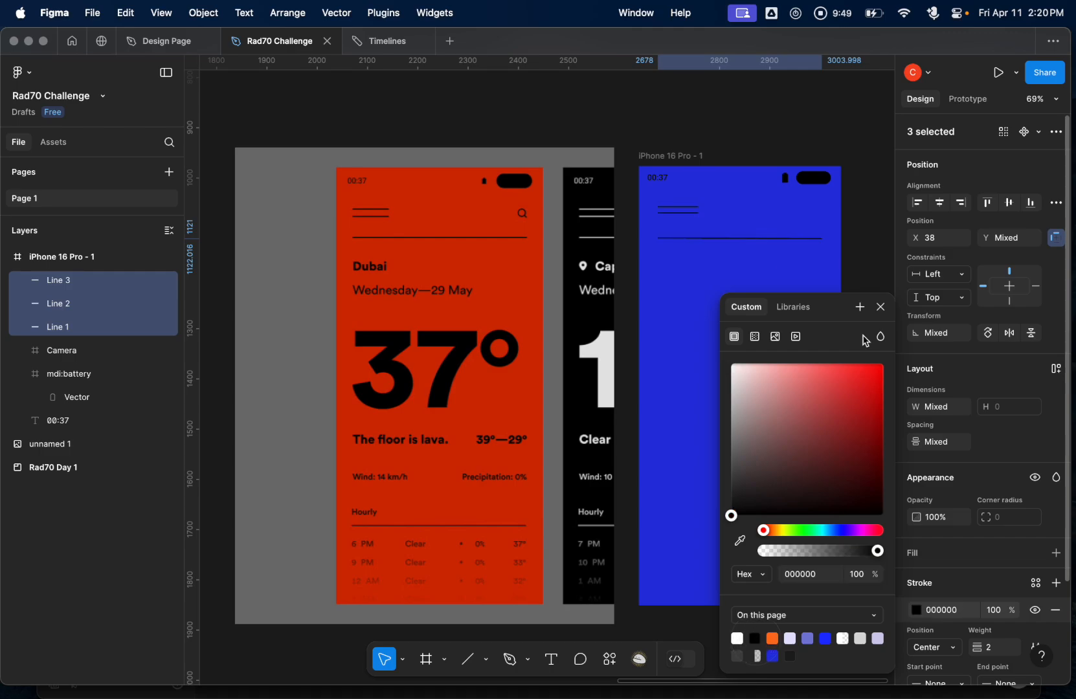
{"action": "left_click", "coordinate": [881, 307]}
{"action": "left_click", "coordinate": [690, 308]}
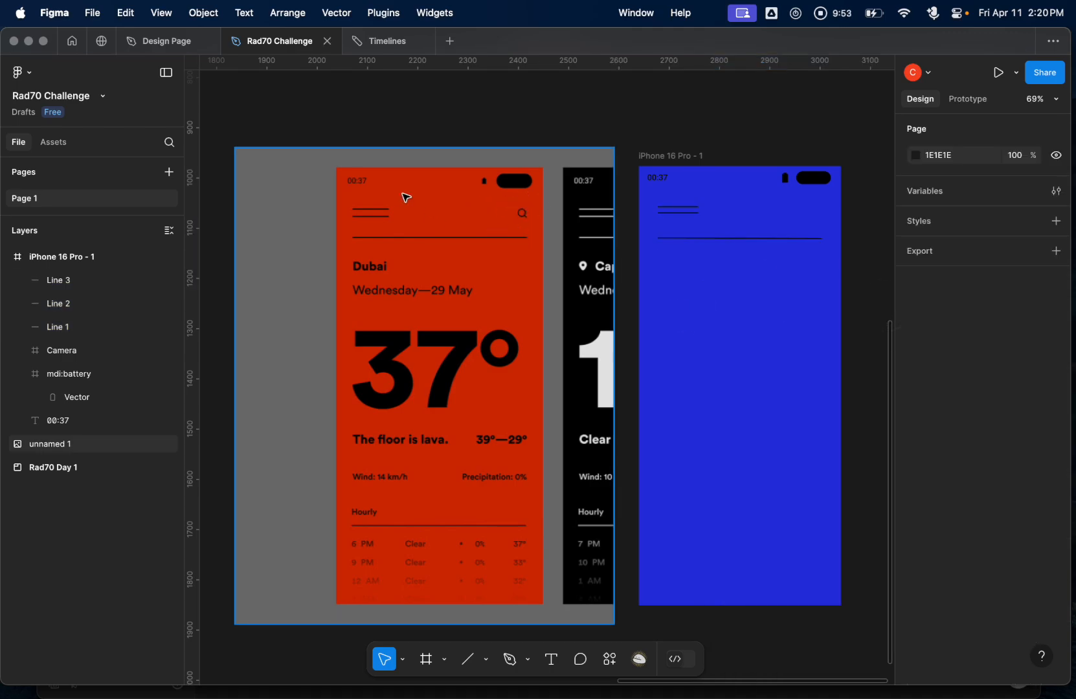
{"action": "left_click", "coordinate": [26, 78]}
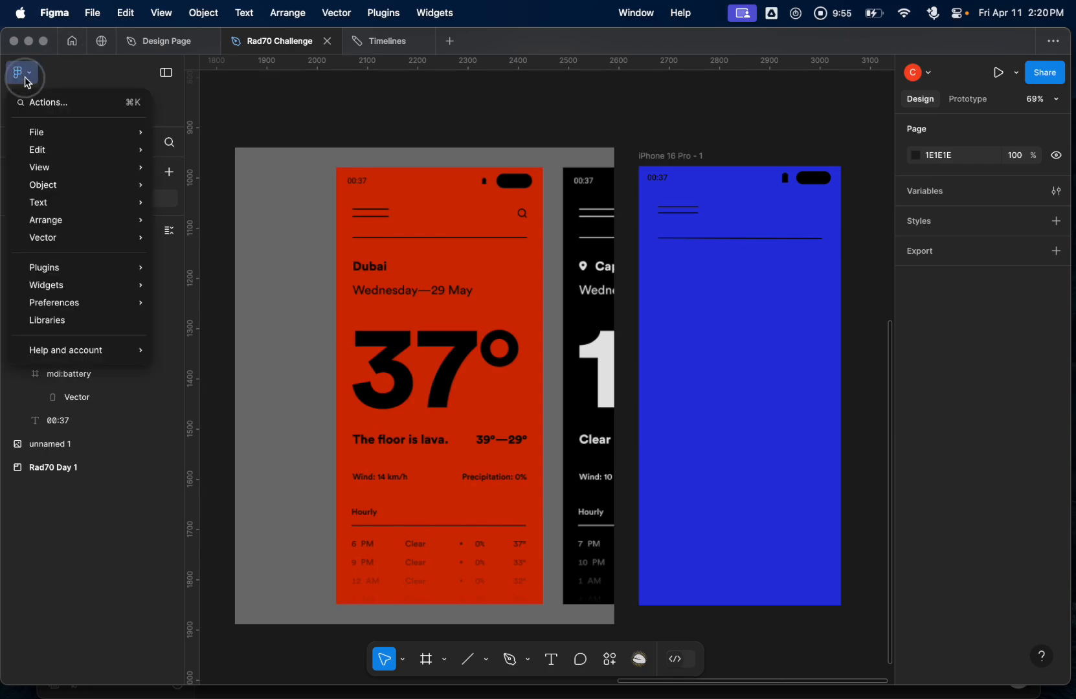
{"action": "mouse_move", "coordinate": [53, 268]}
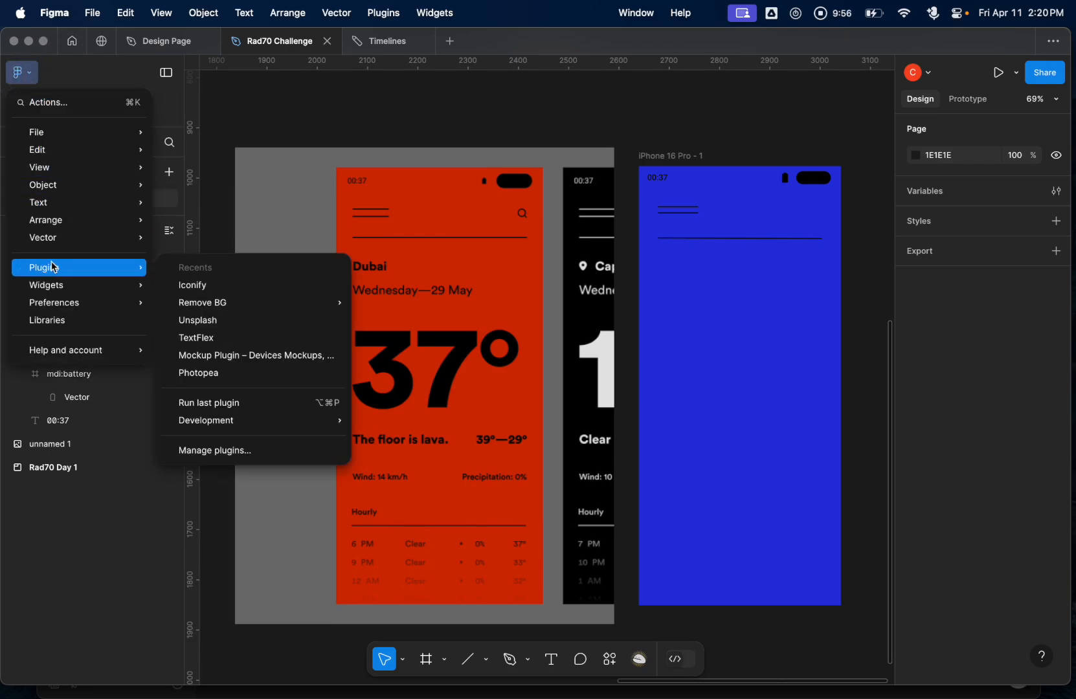
{"action": "left_click", "coordinate": [197, 287]}
{"action": "left_click", "coordinate": [178, 159]}
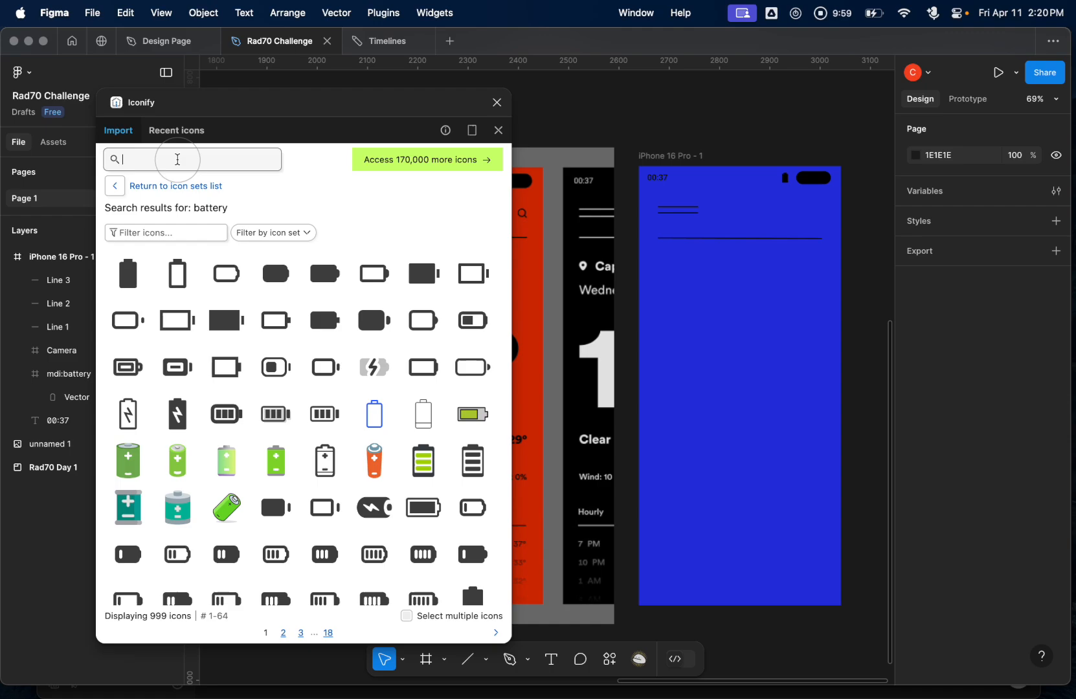
{"action": "type", "text": "search"}
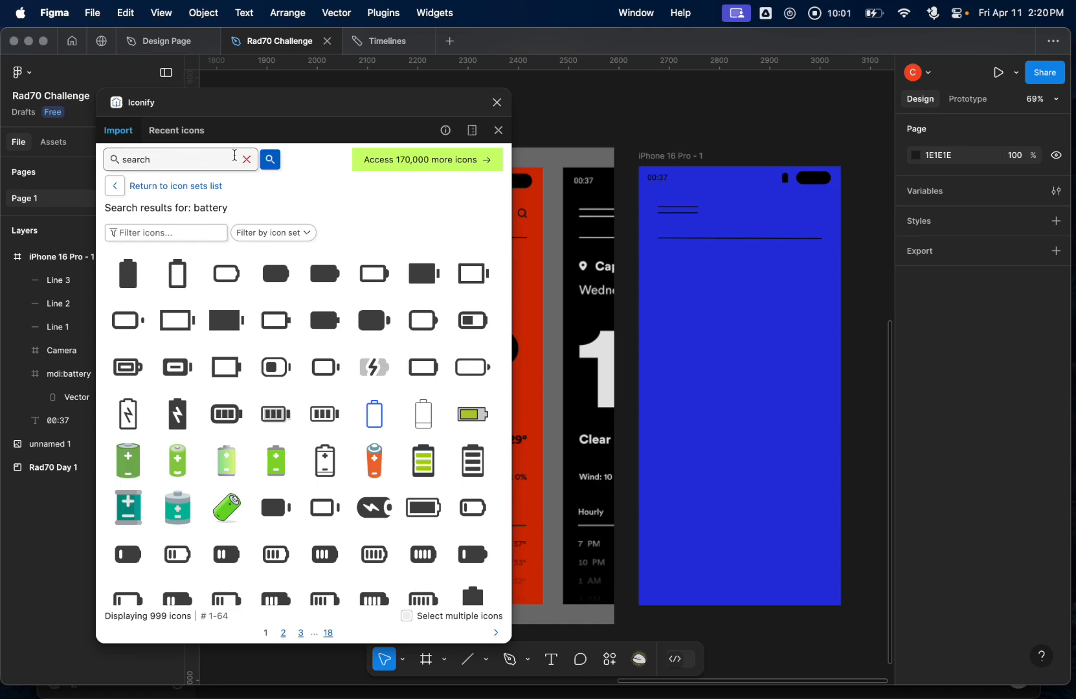
{"action": "left_click", "coordinate": [497, 103]}
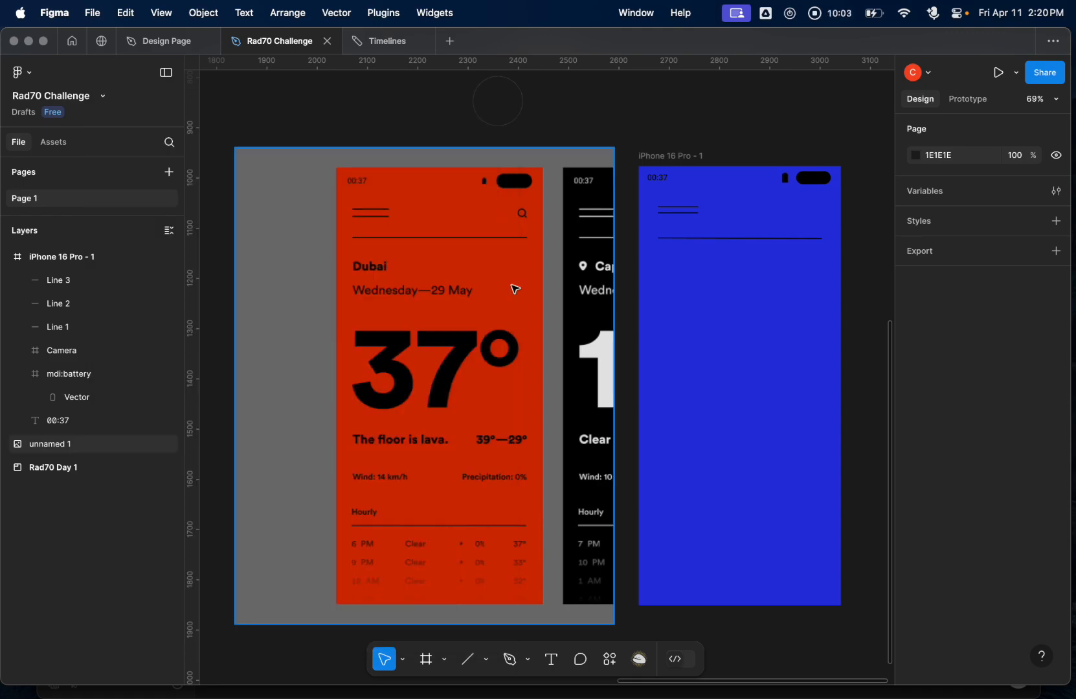
- Duplicate the search icon beside Explore in the Rad70 Day 1 MacBook Pro 14" frame
{"action": "scroll", "coordinate": [511, 284], "scroll_direction": "down", "scroll_amount": 5}
{"action": "scroll", "coordinate": [514, 288], "scroll_direction": "left", "scroll_amount": 5}
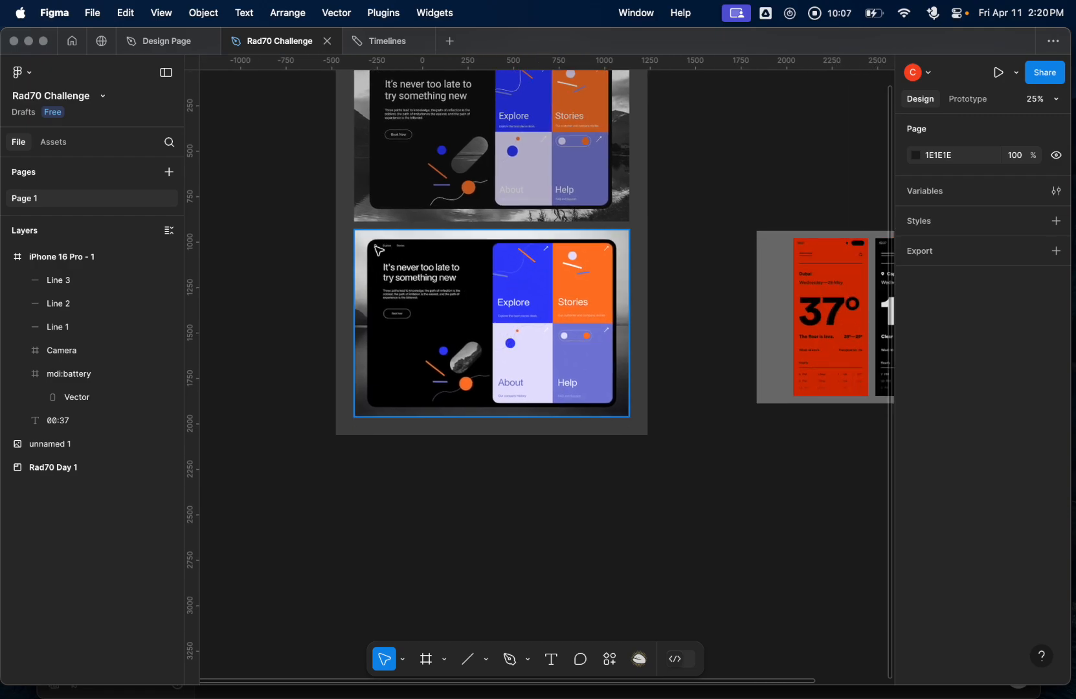
{"action": "scroll", "coordinate": [380, 250], "scroll_direction": "up", "scroll_amount": 10}
{"action": "scroll", "coordinate": [436, 239], "scroll_direction": "down", "scroll_amount": 3}
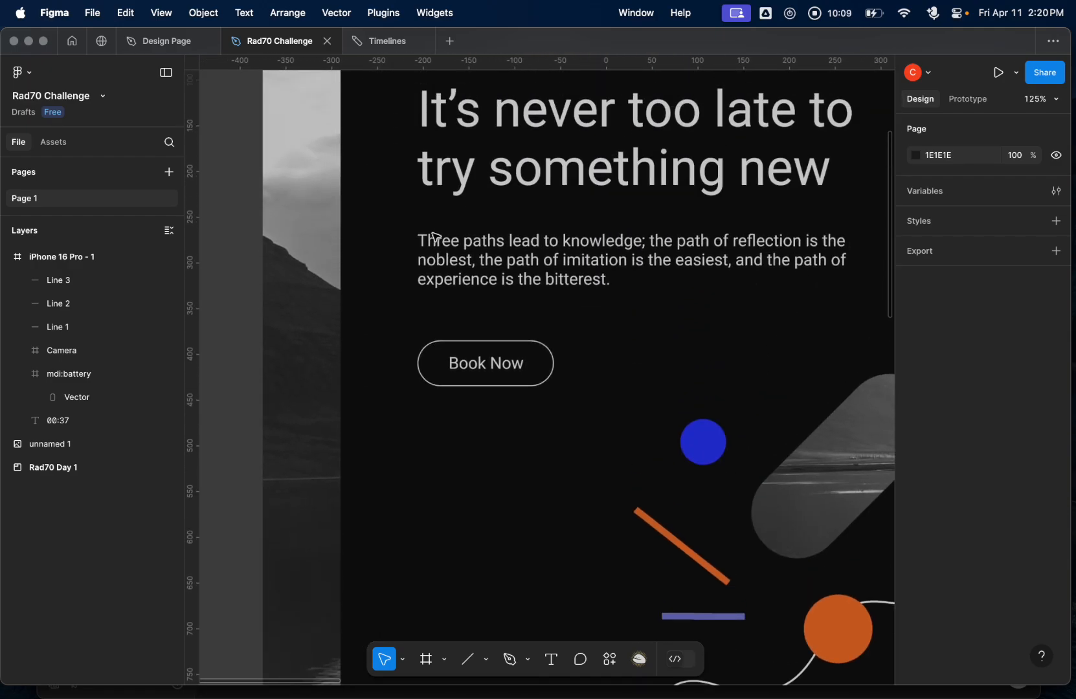
{"action": "scroll", "coordinate": [435, 236], "scroll_direction": "up", "scroll_amount": 3}
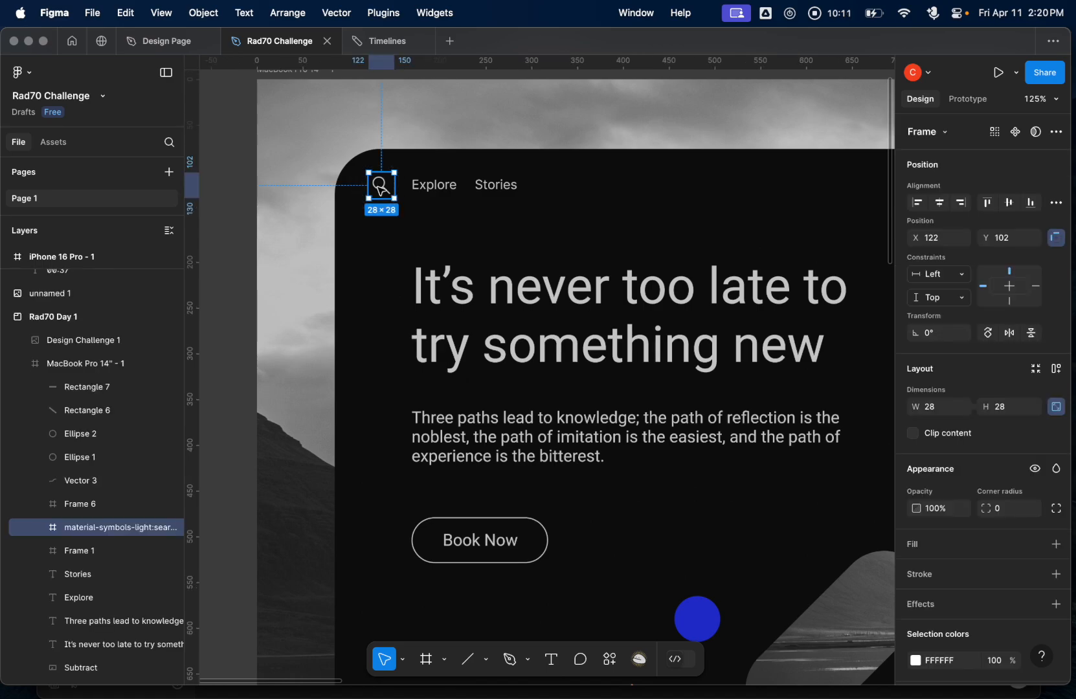
{"action": "key", "text": "super"}
{"action": "key", "text": "super+d"}
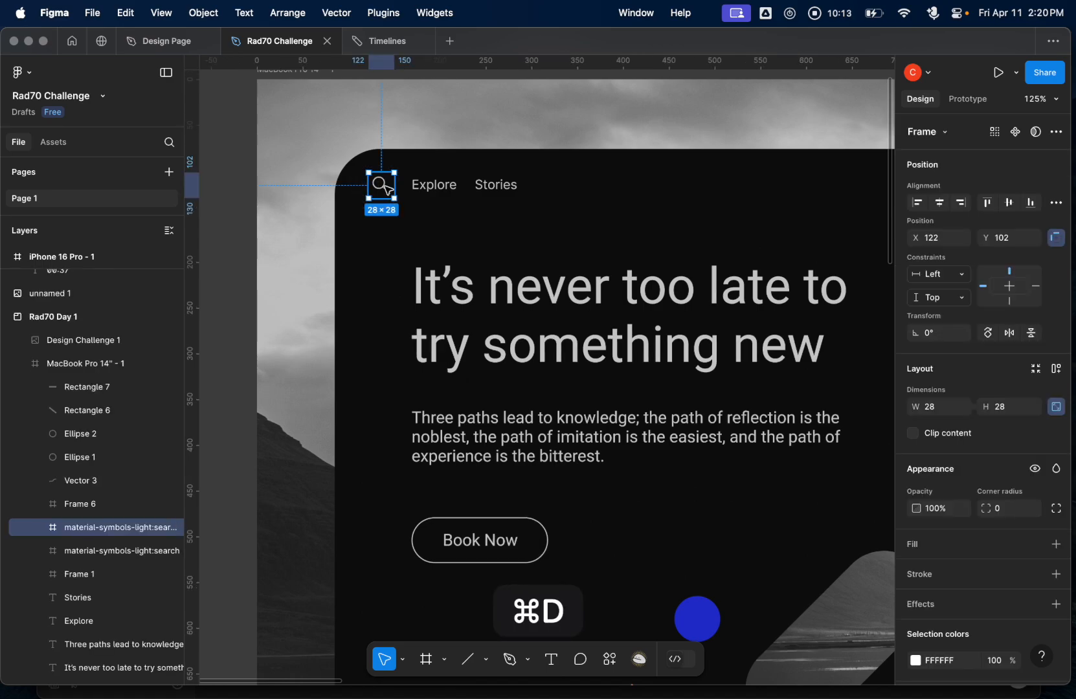
- Move the duplicated search icon into the iPhone 16 Pro frame, opposite the menu lines, at about X 320, Y 68
{"action": "left_click_drag", "start_coordinate": [385, 187], "coordinate": [757, 502]}
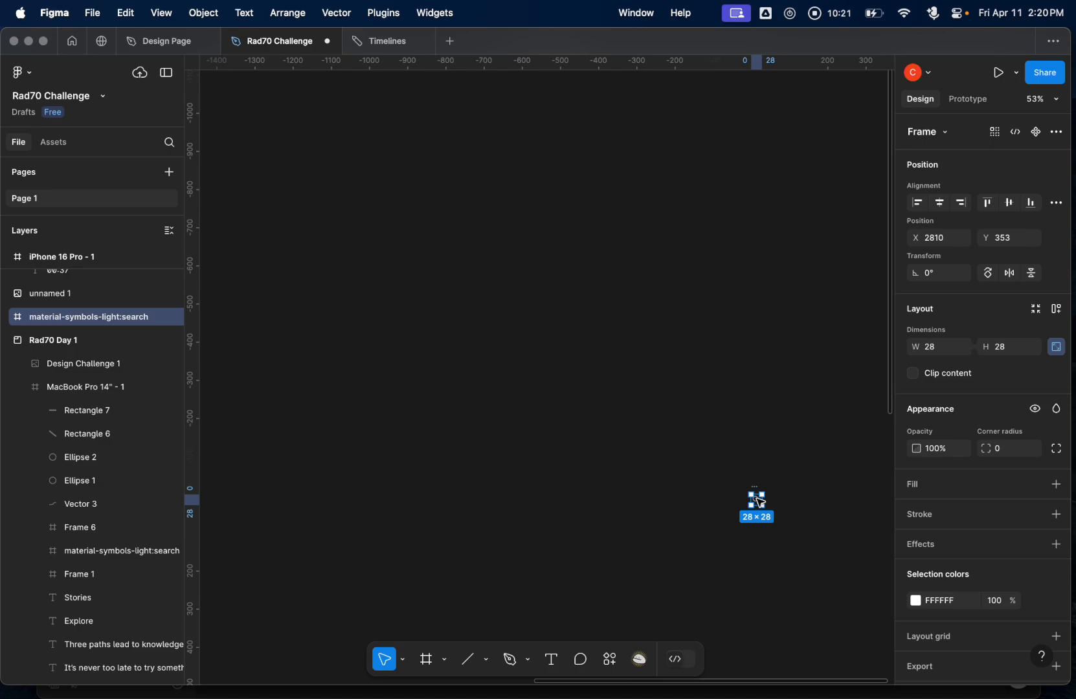
{"action": "scroll", "coordinate": [760, 502], "scroll_direction": "down", "scroll_amount": 5}
{"action": "scroll", "coordinate": [745, 444], "scroll_direction": "down", "scroll_amount": 5}
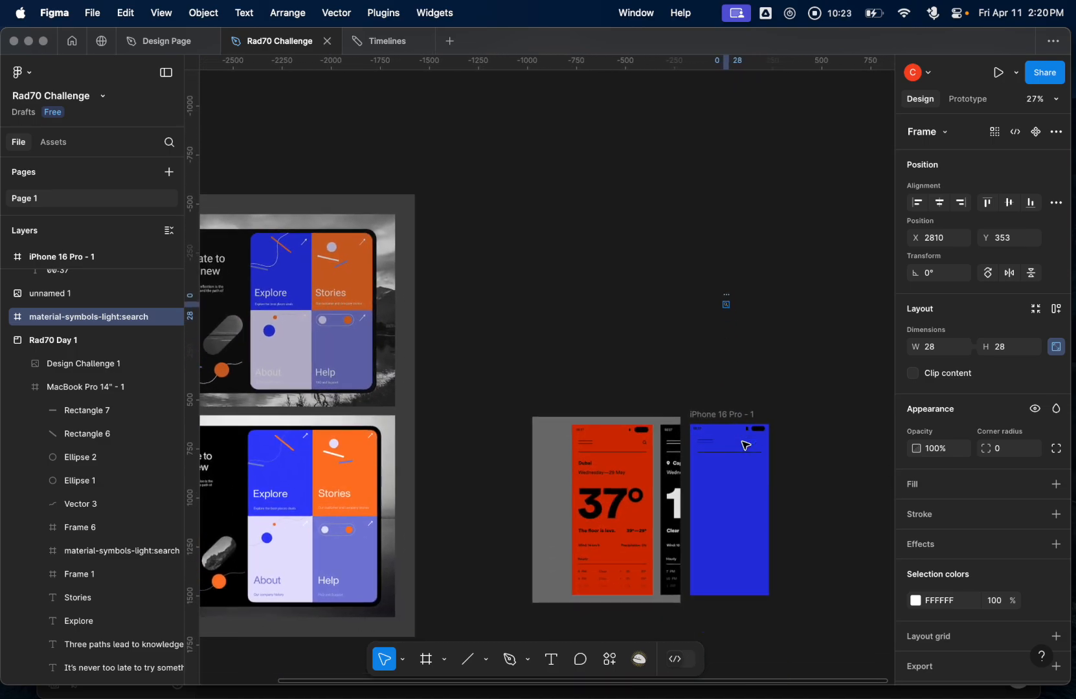
{"action": "scroll", "coordinate": [726, 312], "scroll_direction": "up", "scroll_amount": 5}
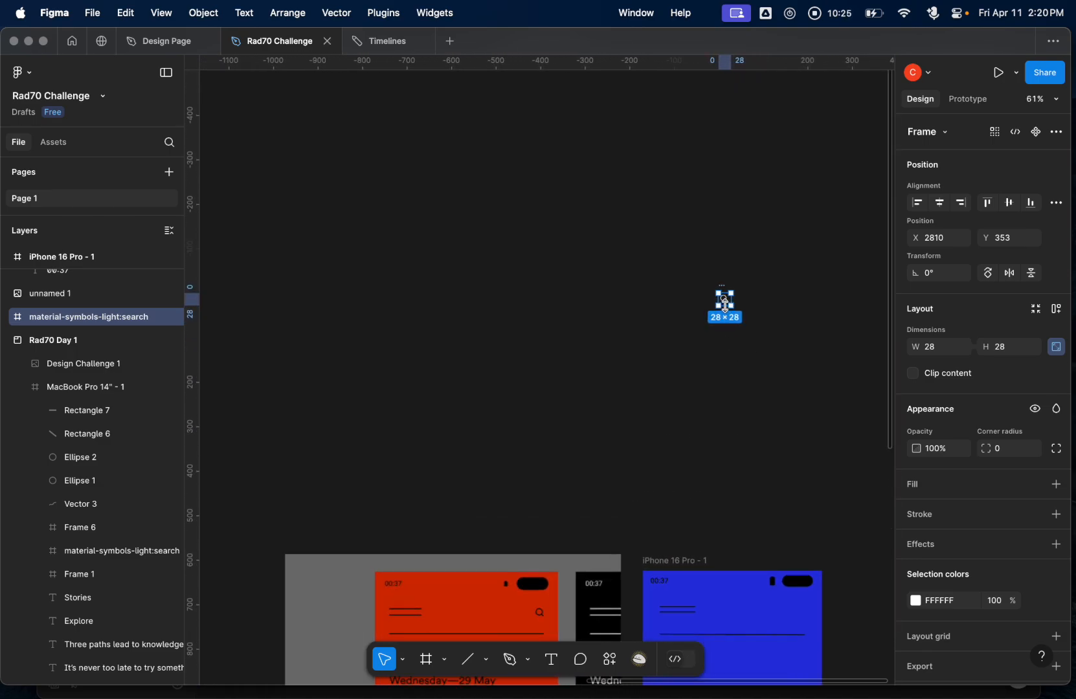
{"action": "left_click_drag", "start_coordinate": [728, 303], "coordinate": [794, 608]}
- Change the color of the search icon in the iPhone 16 Pro frame to black
{"action": "scroll", "coordinate": [777, 599], "scroll_direction": "up", "scroll_amount": 10}
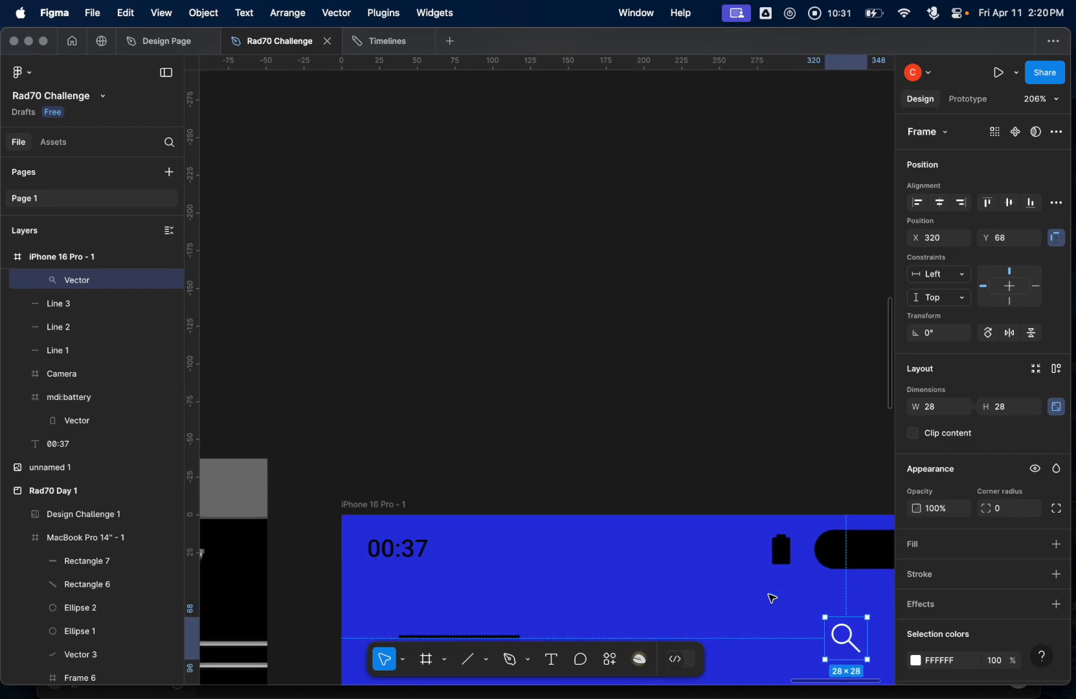
{"action": "left_click", "coordinate": [916, 660]}
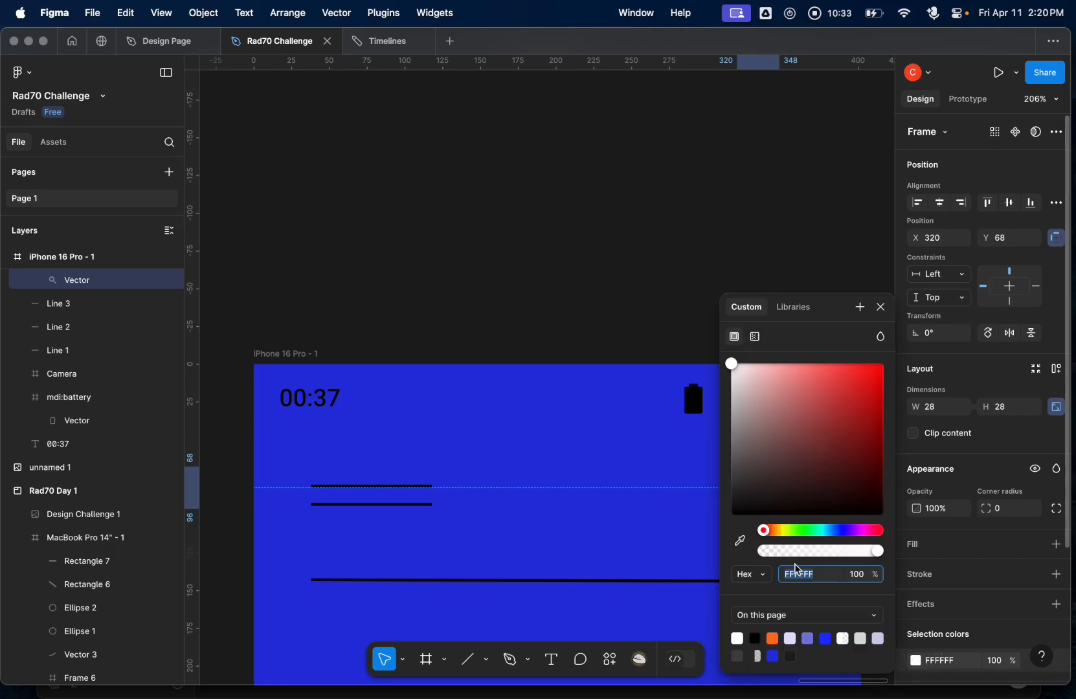
{"action": "left_click", "coordinate": [754, 638]}
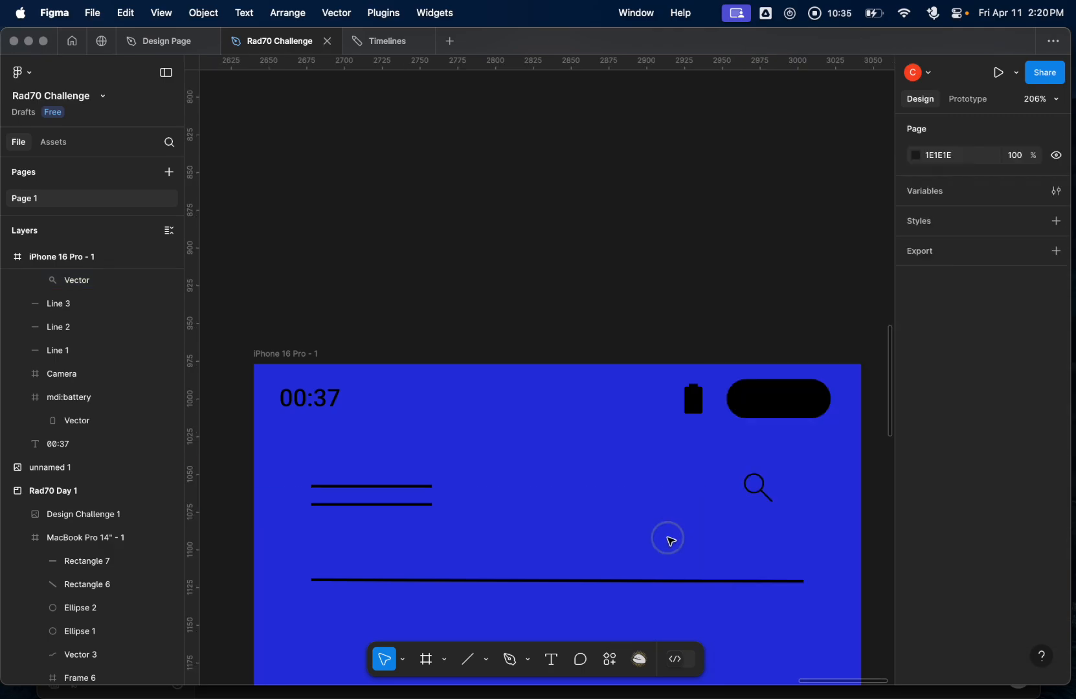
{"action": "left_click", "coordinate": [668, 538]}
- Resize the search icon to 22 × 22 and place it at X 353, Y 71, centered on the divider line's end
{"action": "left_click", "coordinate": [759, 487]}
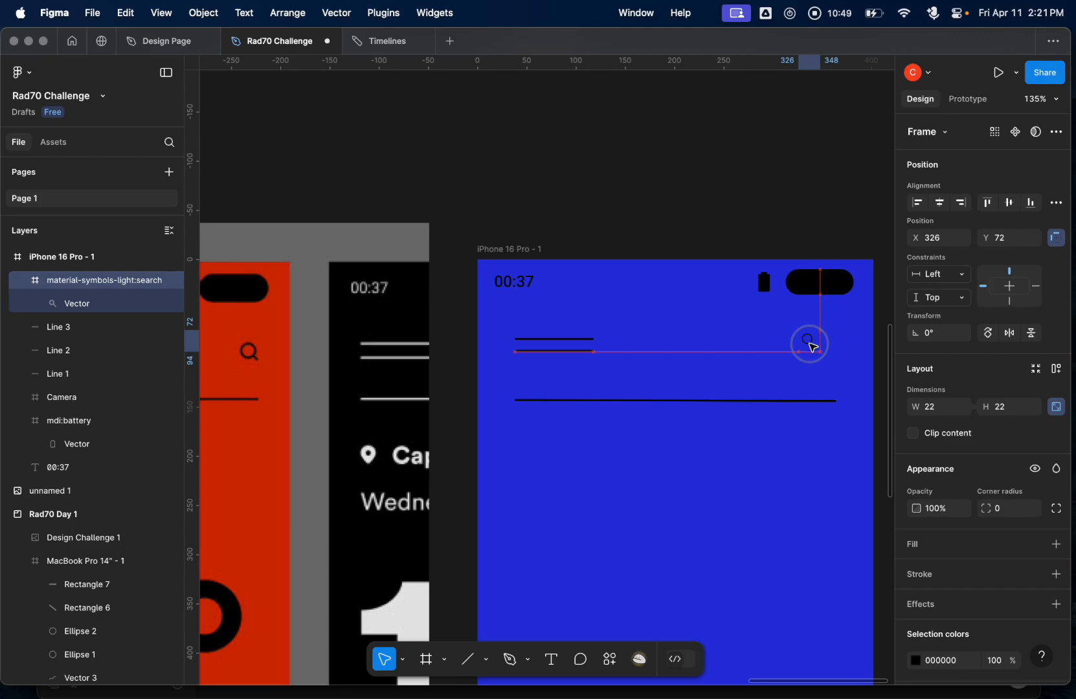
{"action": "left_click_drag", "start_coordinate": [809, 343], "coordinate": [811, 348]}
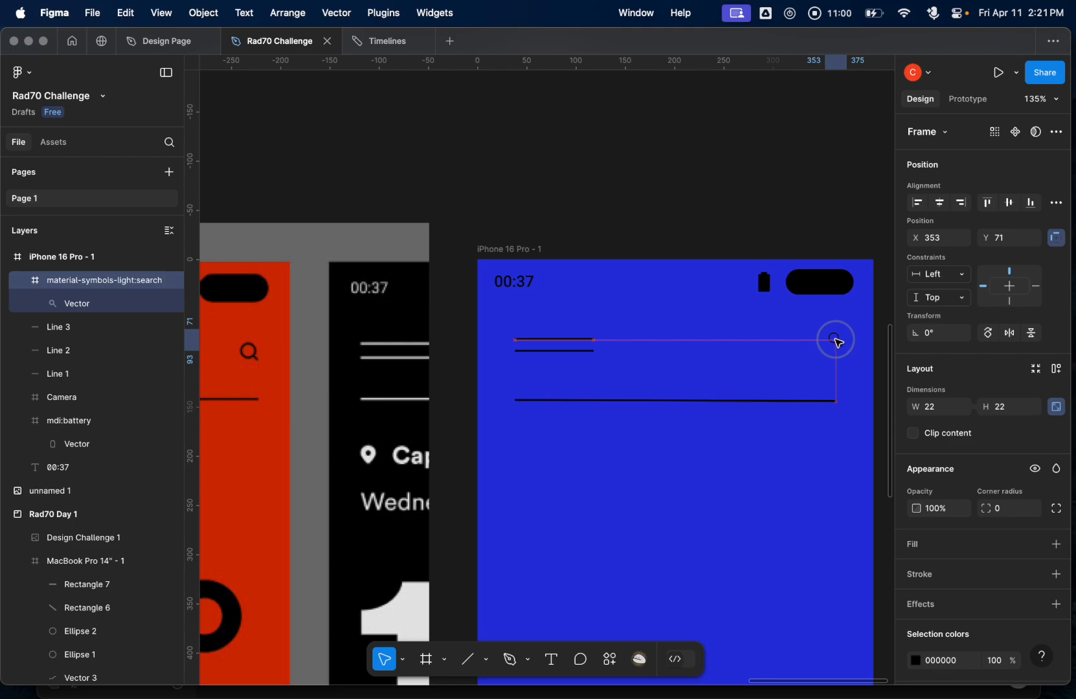
{"action": "left_click_drag", "start_coordinate": [836, 341], "coordinate": [837, 342]}
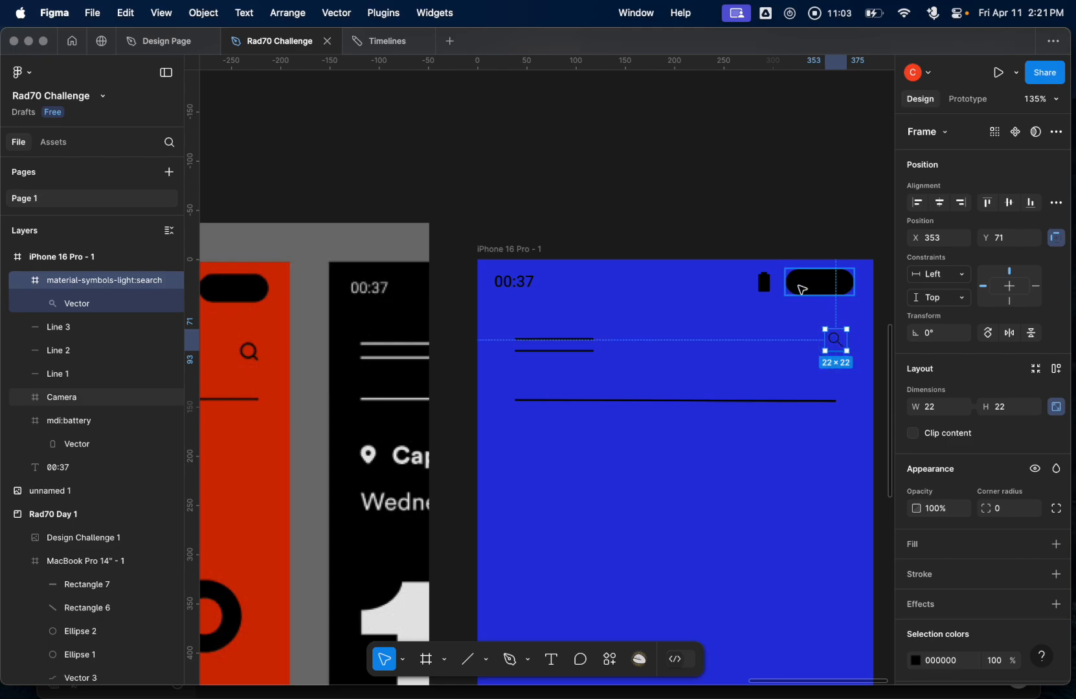
- Compare the camera pill's outer edge with the search icon in the red reference screen using a temporary vertical guide
{"action": "left_click", "coordinate": [764, 282]}
{"action": "left_click", "coordinate": [817, 285], "text": "shift"}
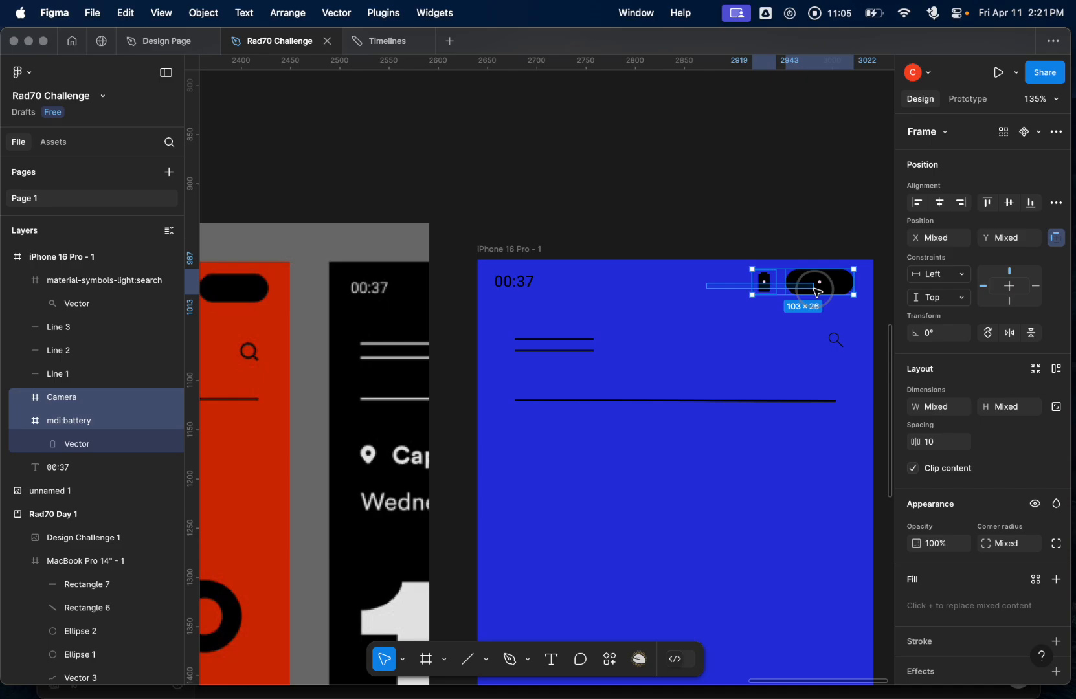
{"action": "scroll", "coordinate": [691, 382], "scroll_direction": "left", "scroll_amount": 6}
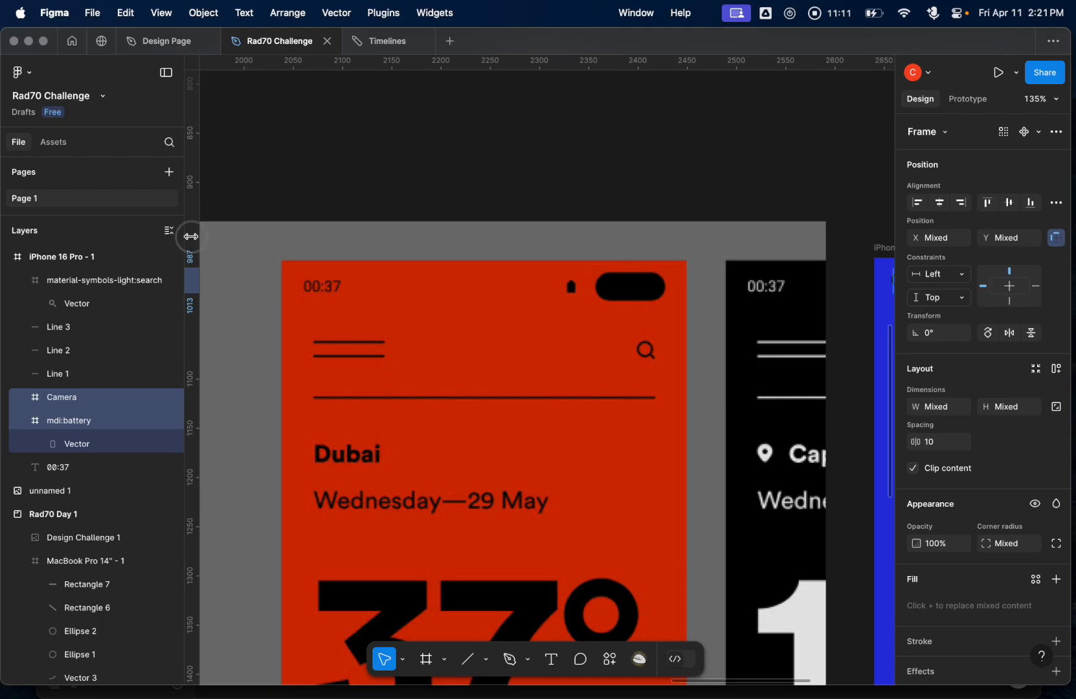
{"action": "left_click_drag", "start_coordinate": [195, 238], "coordinate": [667, 292]}
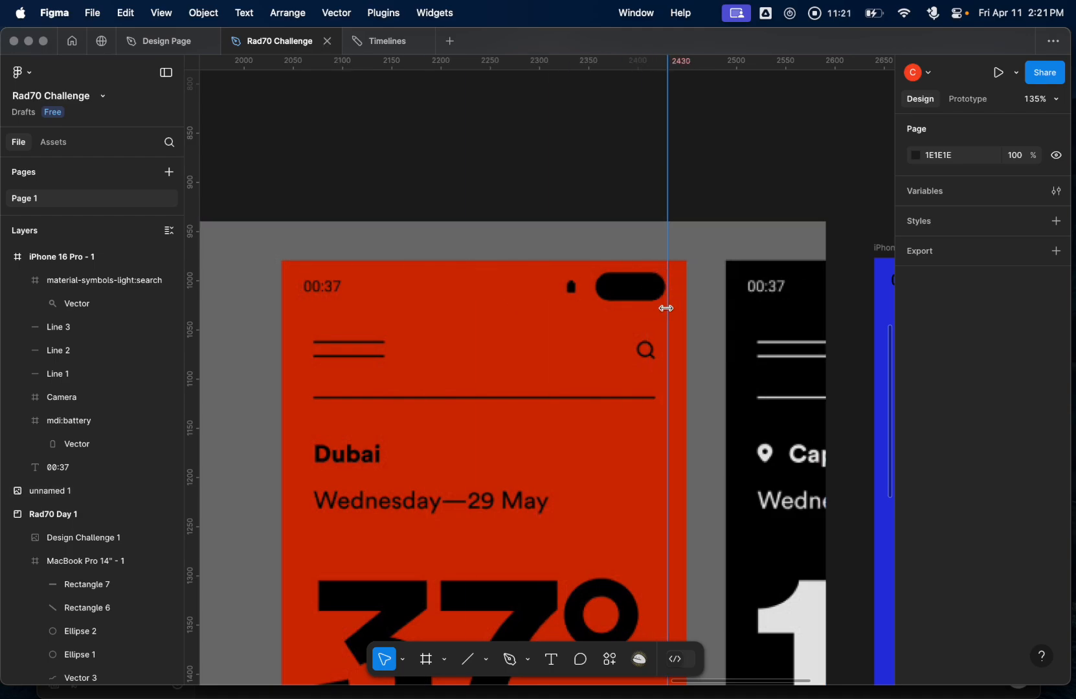
{"action": "left_click_drag", "start_coordinate": [666, 160], "coordinate": [180, 232]}
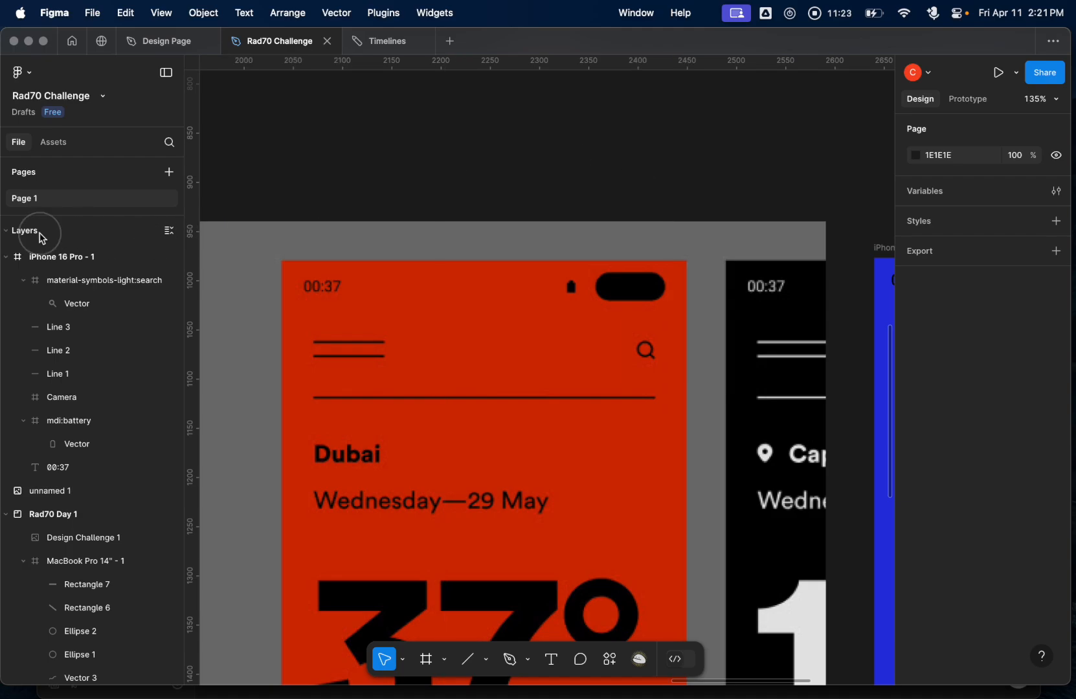
- Nudge the search icon in the iPhone 16 Pro frame inward to X 342
{"action": "scroll", "coordinate": [629, 471], "scroll_direction": "right", "scroll_amount": 4}
{"action": "scroll", "coordinate": [629, 471], "scroll_direction": "down", "scroll_amount": 2}
{"action": "scroll", "coordinate": [629, 473], "scroll_direction": "down", "scroll_amount": 6}
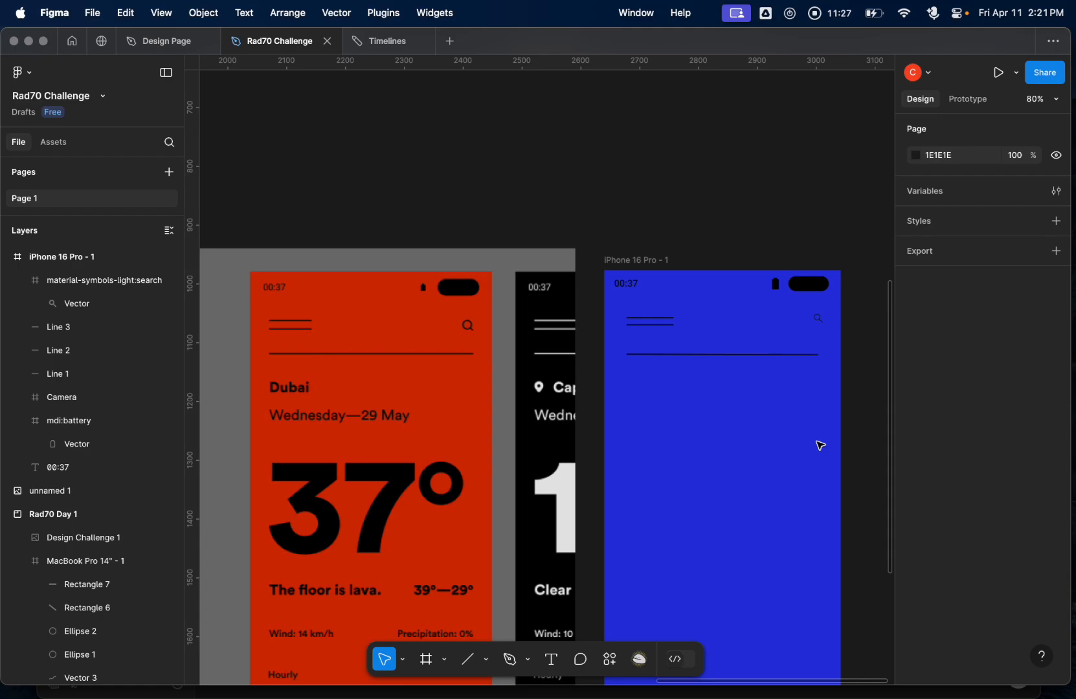
{"action": "left_click", "coordinate": [819, 320]}
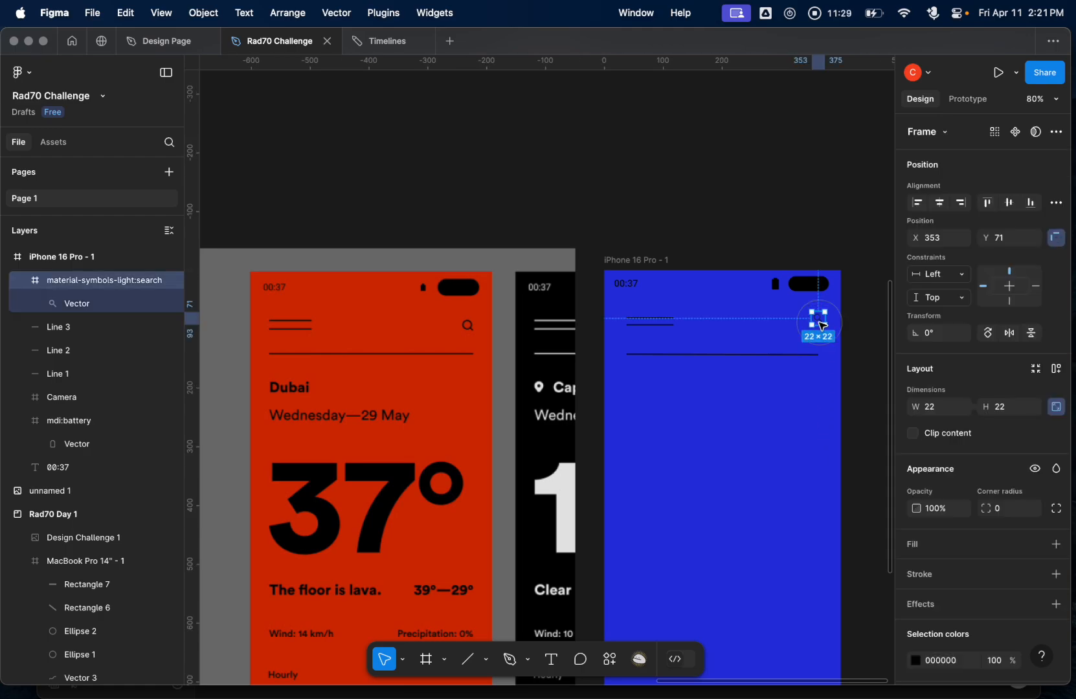
{"action": "key", "text": "Left"}
{"action": "key", "text": "Left"}
{"action": "key", "text": "Left"}
{"action": "key", "text": "Left"}
{"action": "key", "text": "Left"}
{"action": "key", "text": "Left"}
{"action": "key", "text": "Left"}
{"action": "key", "text": "Left"}
{"action": "key", "text": "Left"}
{"action": "key", "text": "Left"}
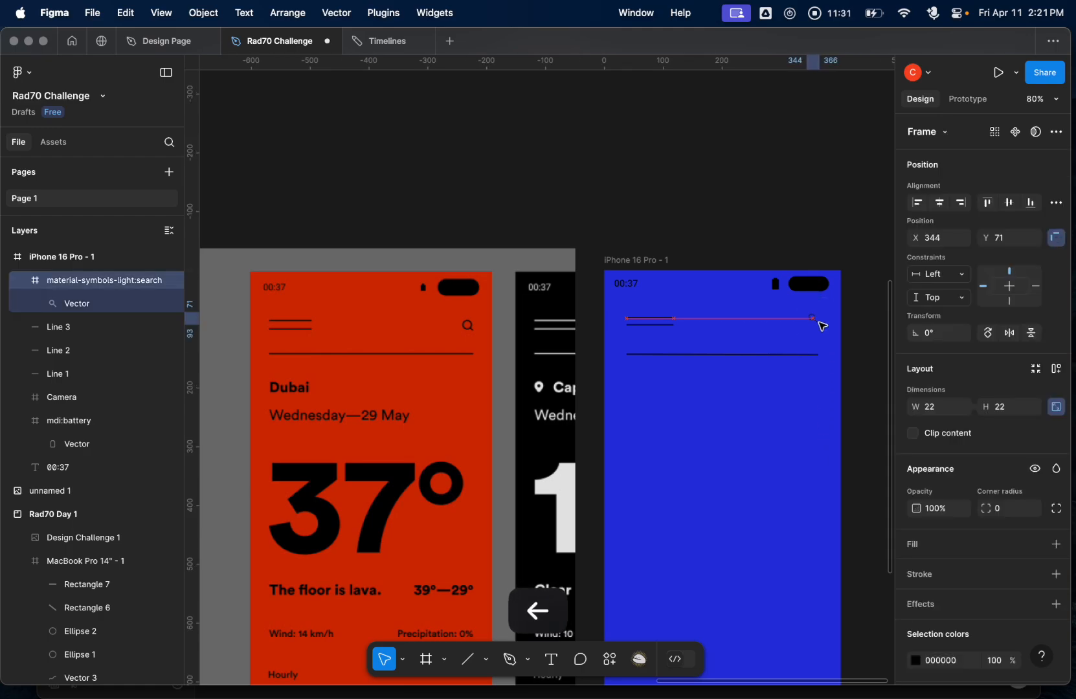
{"action": "key", "text": "Left"}
{"action": "key", "text": "Left"}
{"action": "key", "text": "Right"}
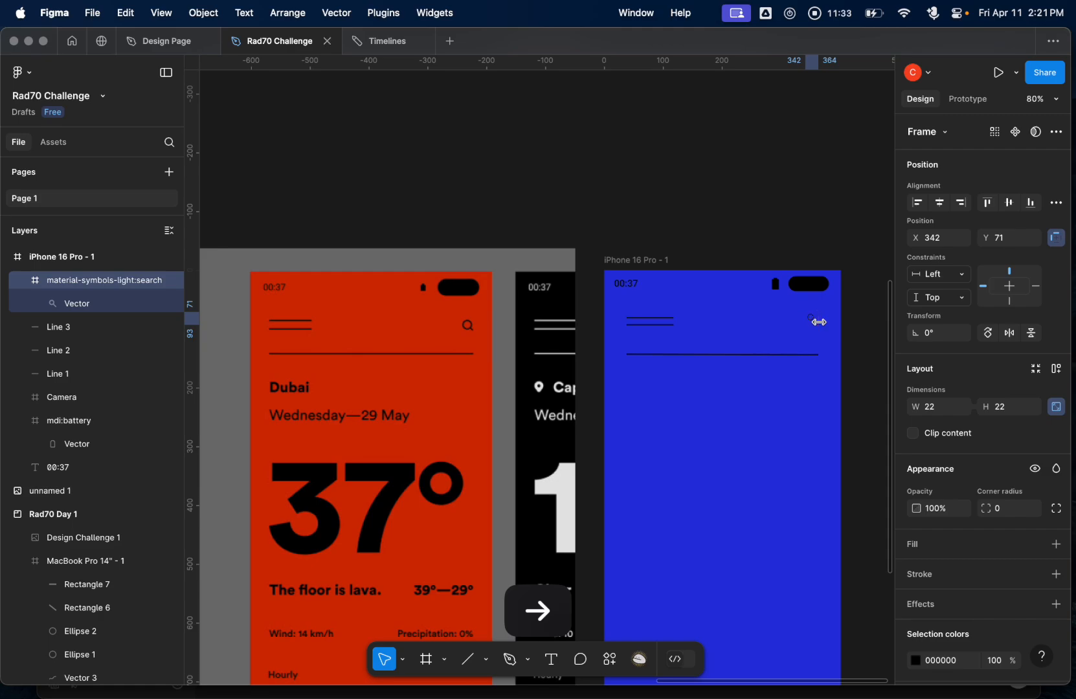
{"action": "left_click", "coordinate": [785, 396]}
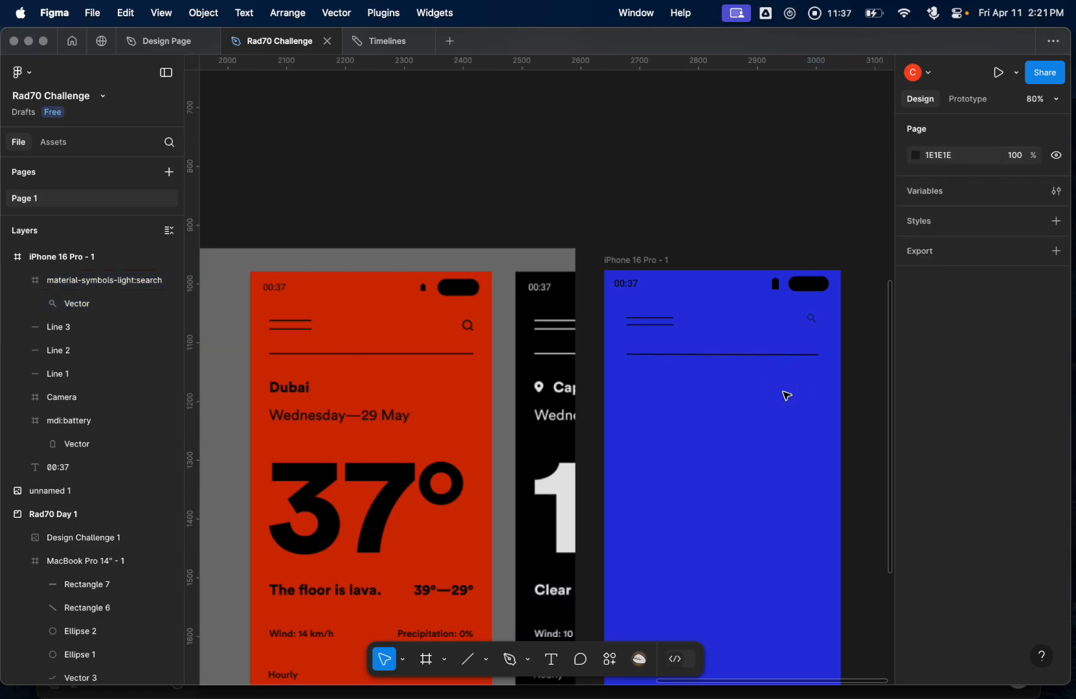
- Check the distances from the 00:37 time text to the frame edges and the camera pill's position
{"action": "left_click", "coordinate": [626, 286]}
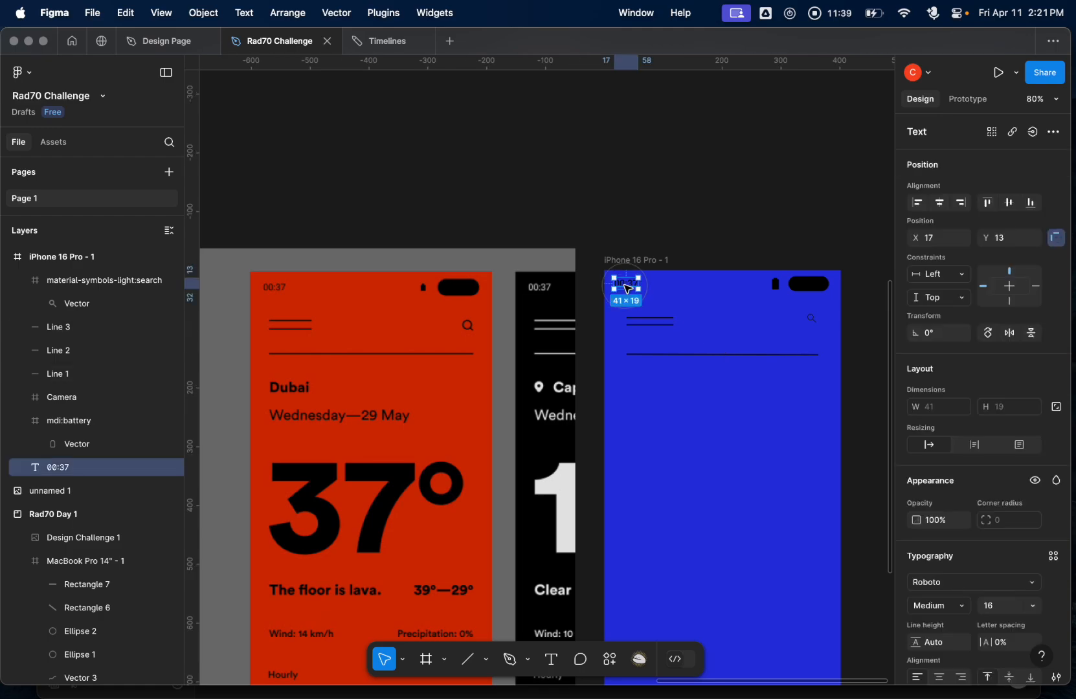
{"action": "key", "text": "alt"}
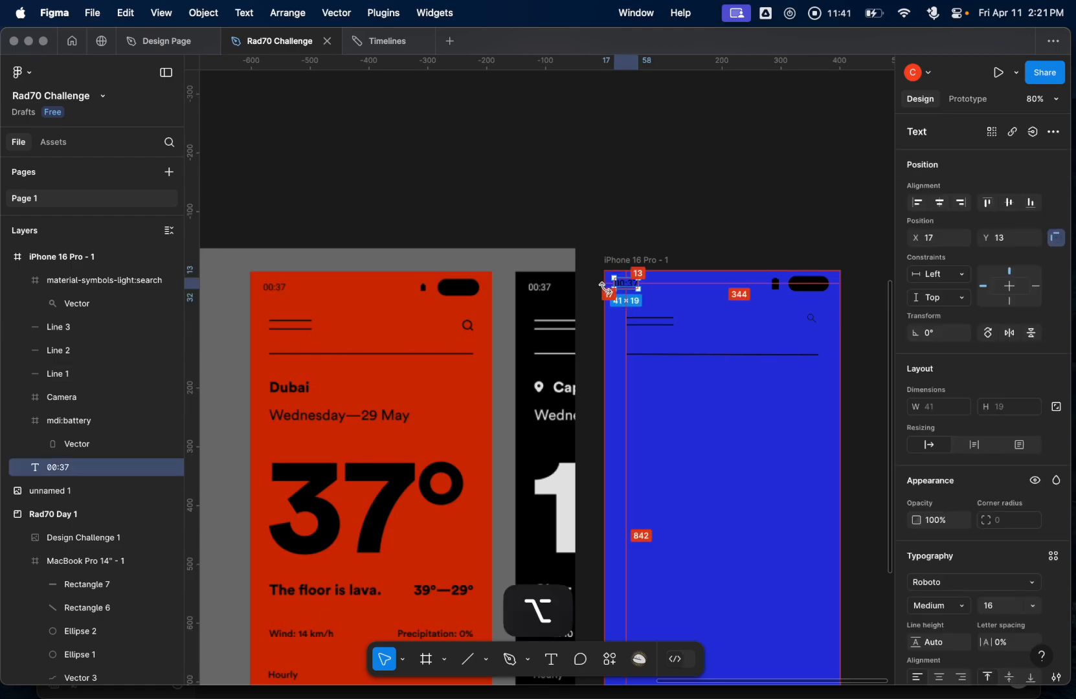
{"action": "left_click", "coordinate": [808, 283], "text": "alt"}
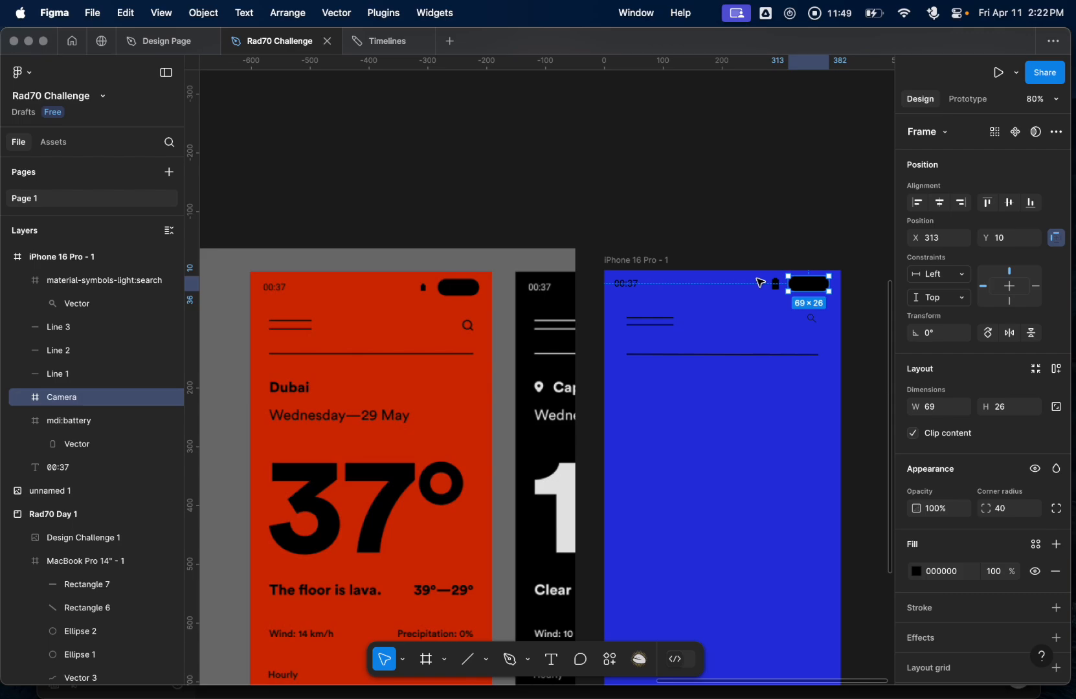
{"action": "left_click", "coordinate": [762, 298]}
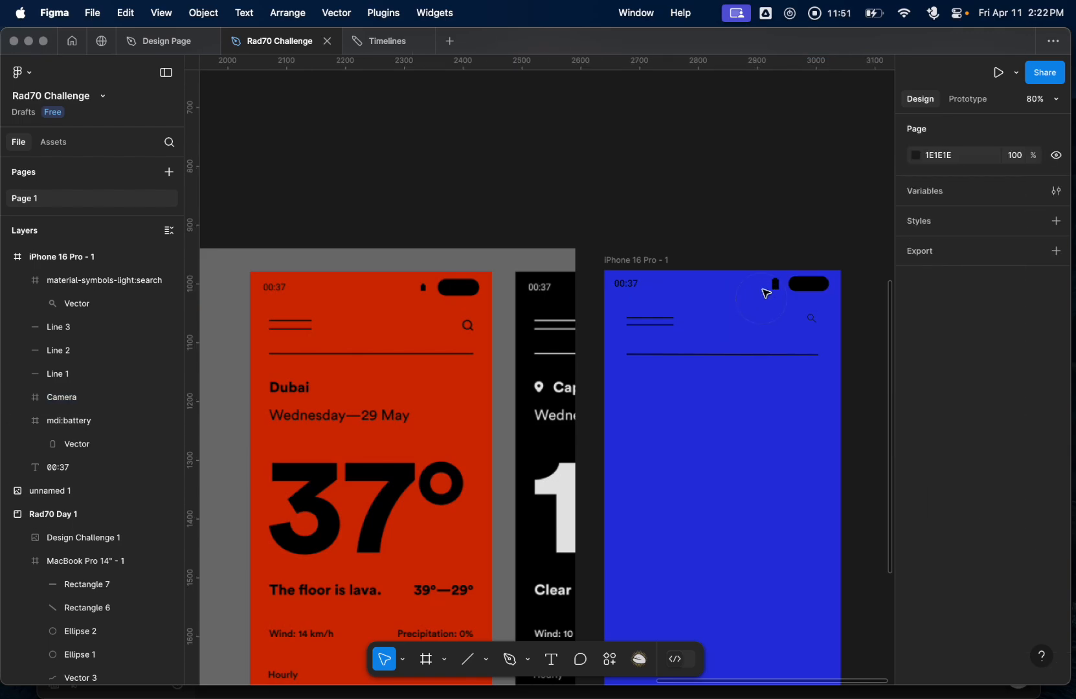
- Set the battery icon's width to 22 with its proportions locked
{"action": "left_click", "coordinate": [760, 283]}
{"action": "left_click", "coordinate": [776, 288]}
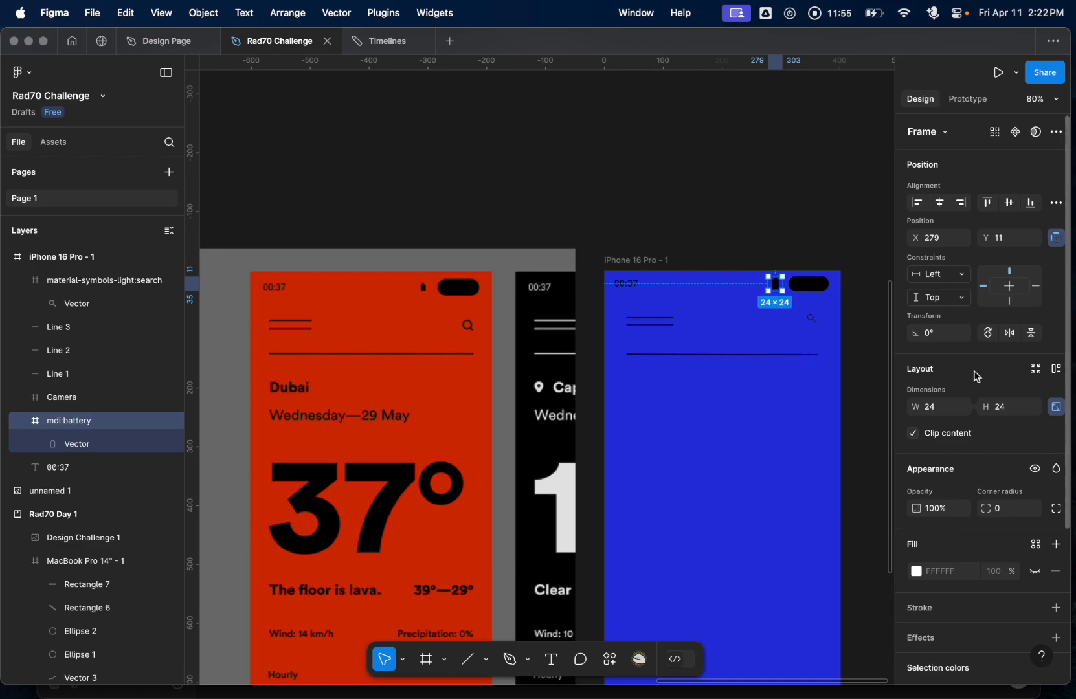
{"action": "left_click", "coordinate": [940, 407]}
{"action": "left_click", "coordinate": [781, 439]}
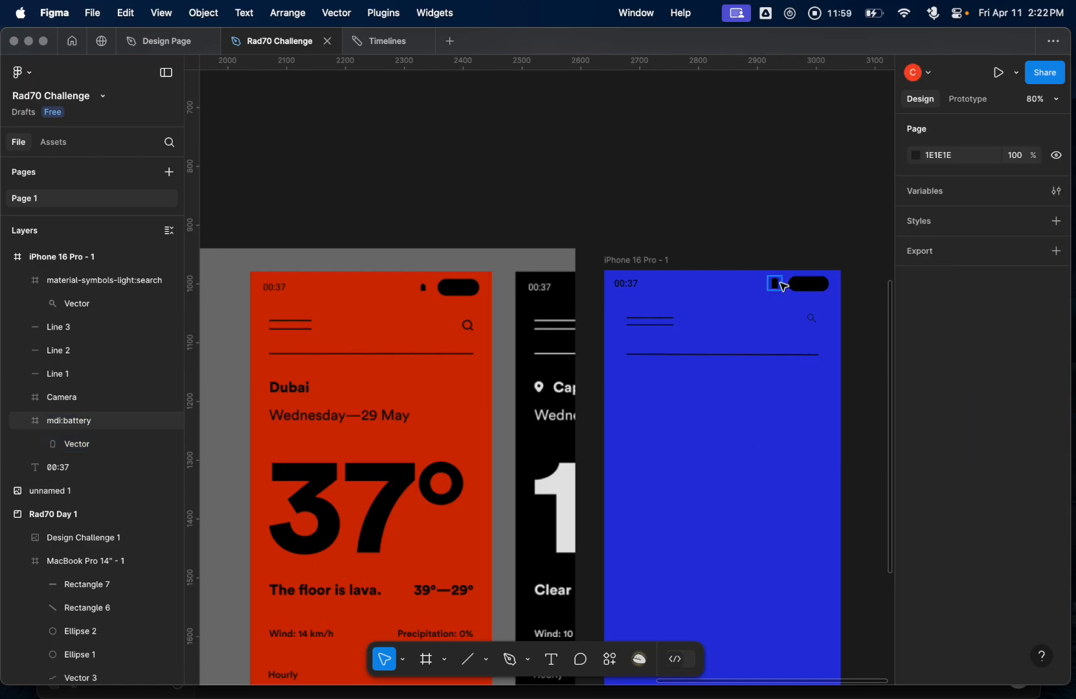
- Reposition the battery icon beside the camera pill at X 283, Y 14
{"action": "left_click", "coordinate": [776, 285]}
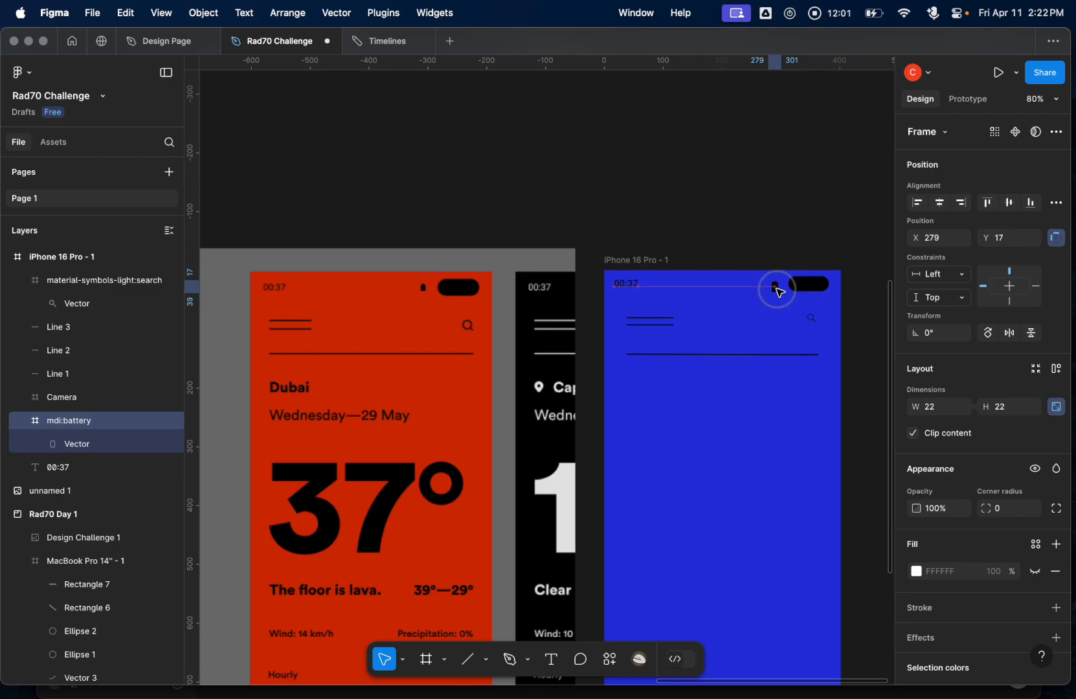
{"action": "left_click_drag", "start_coordinate": [777, 291], "coordinate": [776, 290]}
{"action": "key", "text": "Up"}
{"action": "key", "text": "Up"}
{"action": "key", "text": "Up"}
{"action": "key", "text": "Right"}
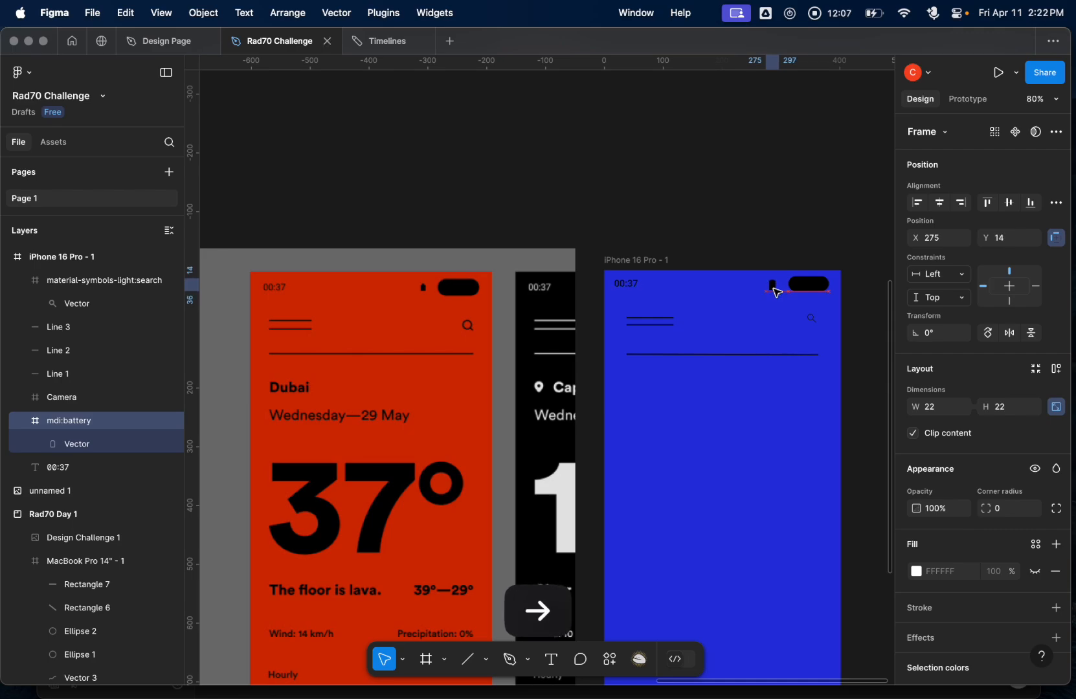
{"action": "key", "text": "Right"}
{"action": "key", "text": "Right"}
{"action": "key", "text": "Right"}
{"action": "key", "text": "Right"}
{"action": "key", "text": "Right"}
{"action": "key", "text": "Up"}
{"action": "key", "text": "Right"}
{"action": "key", "text": "Right"}
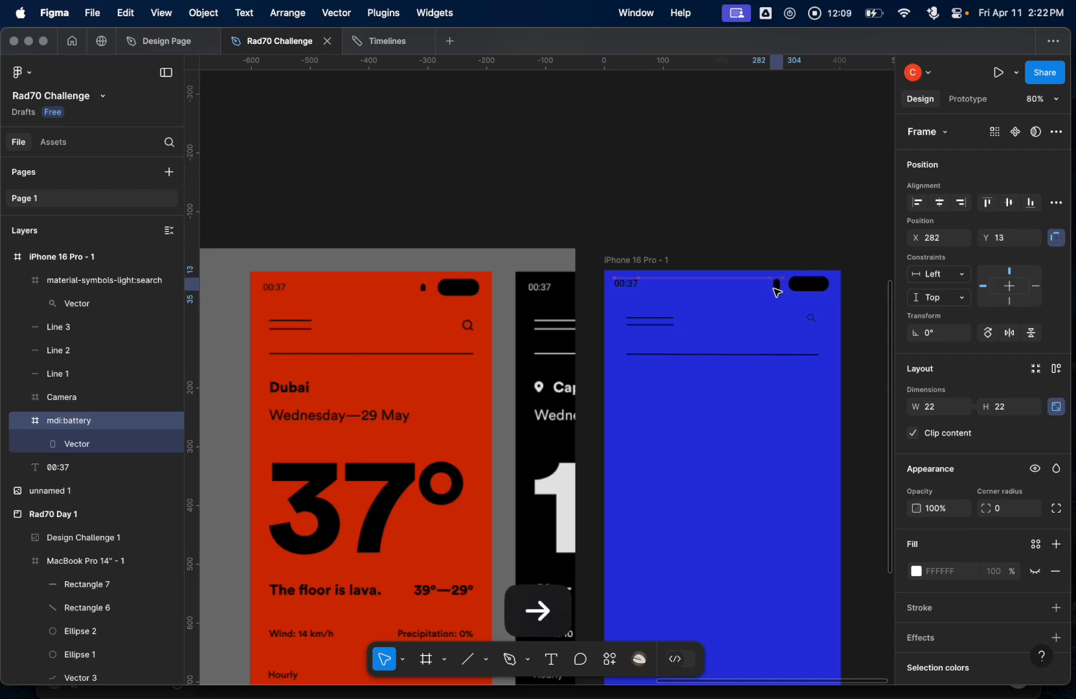
{"action": "key", "text": "Down"}
{"action": "key", "text": "Right"}
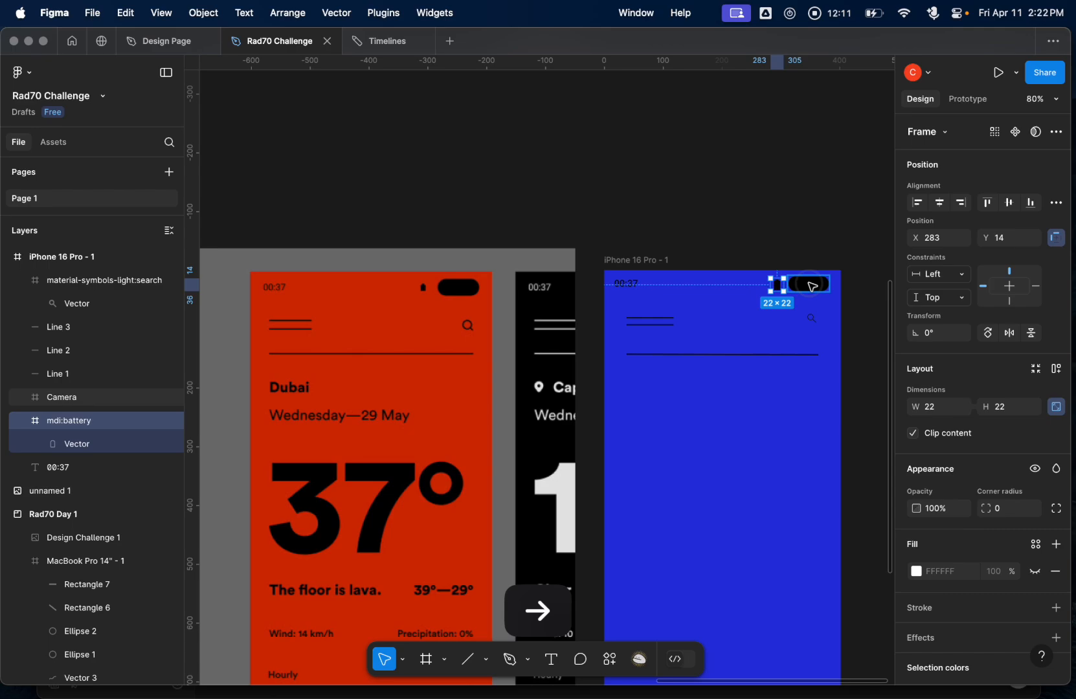
- Nudge the camera pill to X 316 and the battery icon to X 282 to adjust their spacing
{"action": "left_click", "coordinate": [809, 285]}
{"action": "key", "text": "Right"}
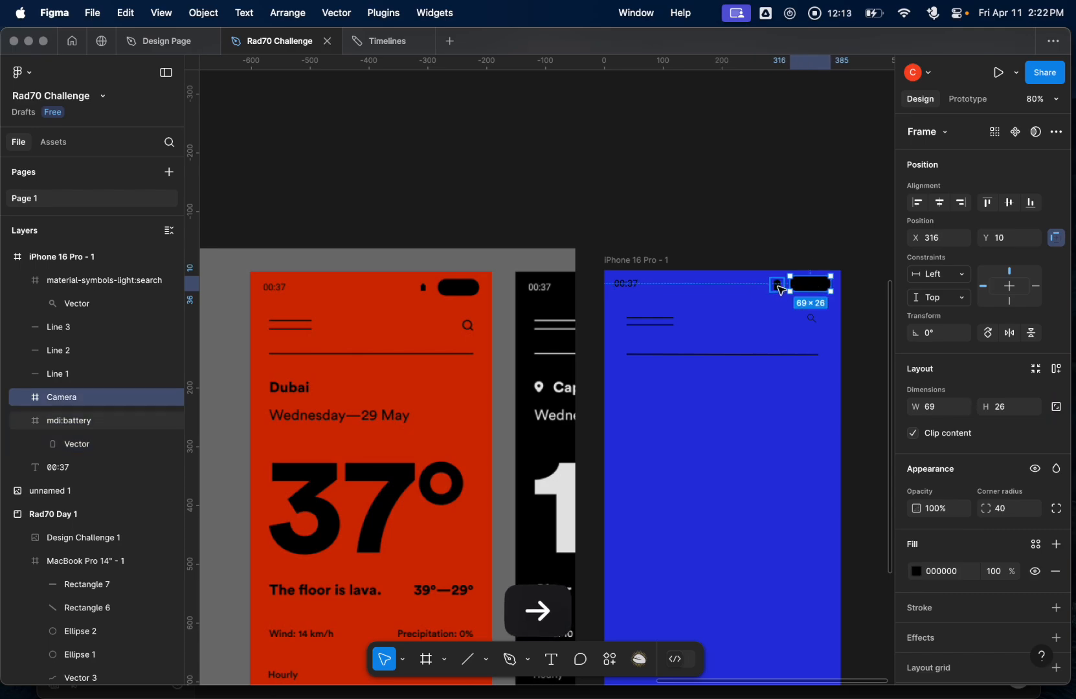
{"action": "left_click", "coordinate": [778, 286]}
{"action": "key", "text": "Right"}
{"action": "key", "text": "Right"}
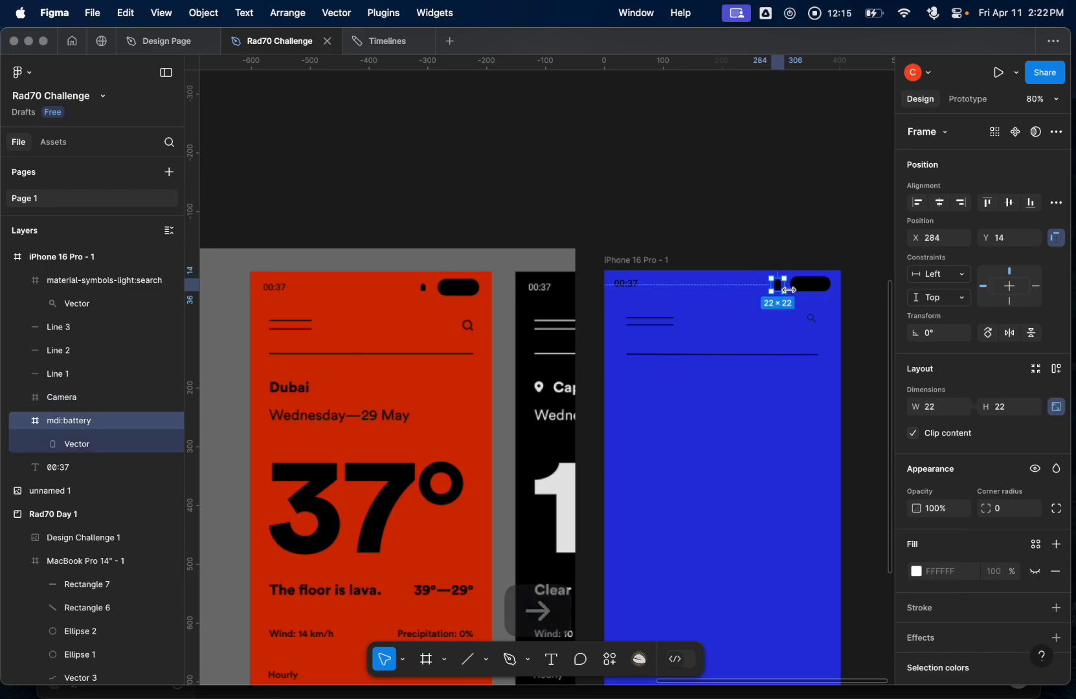
{"action": "key", "text": "alt"}
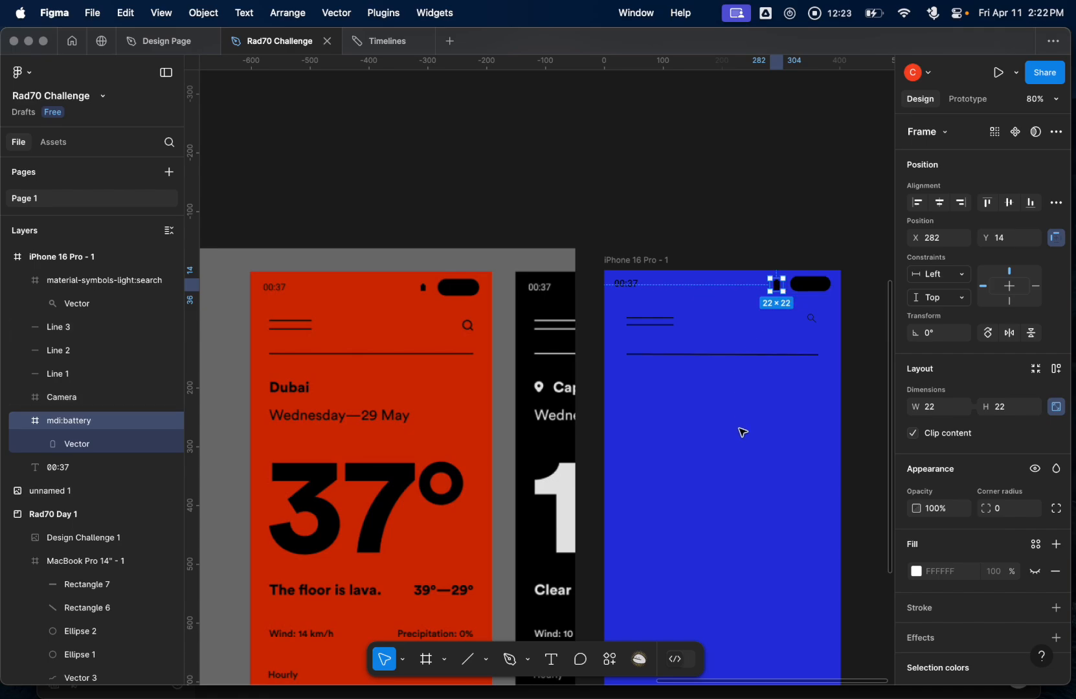
{"action": "left_click", "coordinate": [742, 433]}
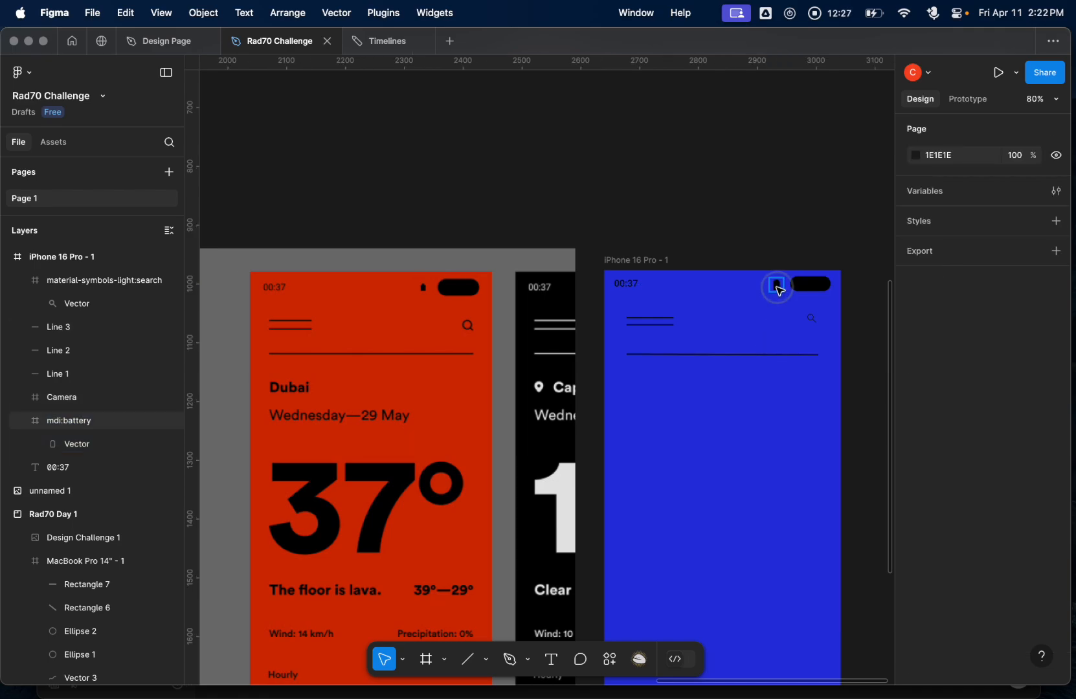
- Set the battery icon's width to 18 with its proportions locked
{"action": "left_click", "coordinate": [776, 286]}
{"action": "left_click", "coordinate": [943, 408]}
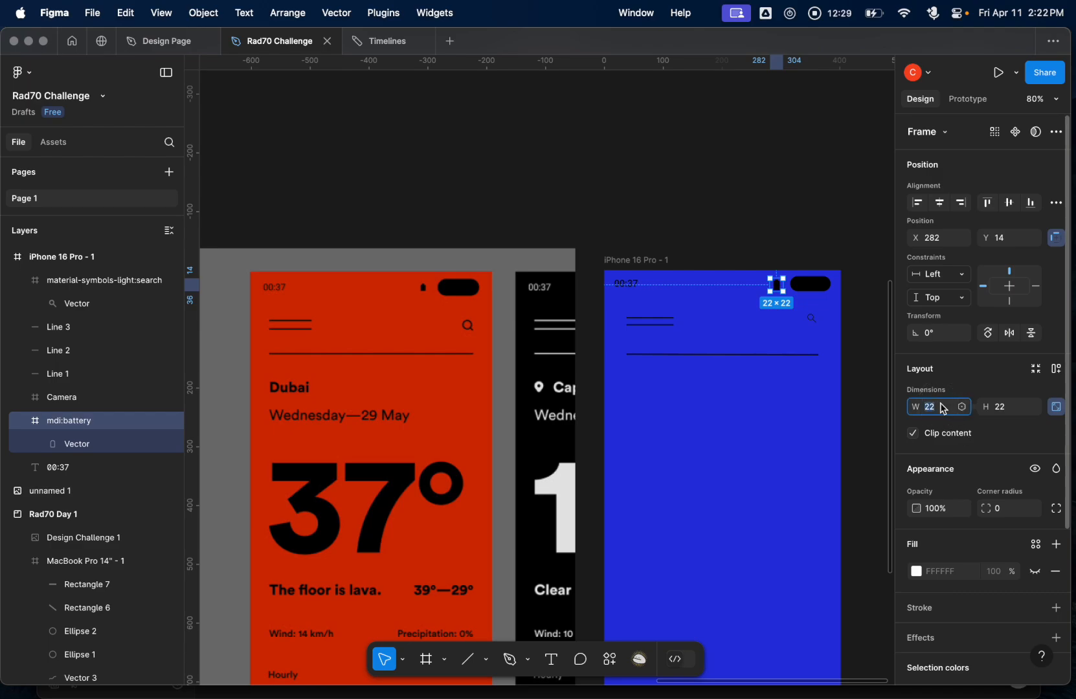
{"action": "type", "text": "20"}
{"action": "key", "text": "BackSpace"}
{"action": "key", "text": "BackSpace"}
{"action": "type", "text": "1"}
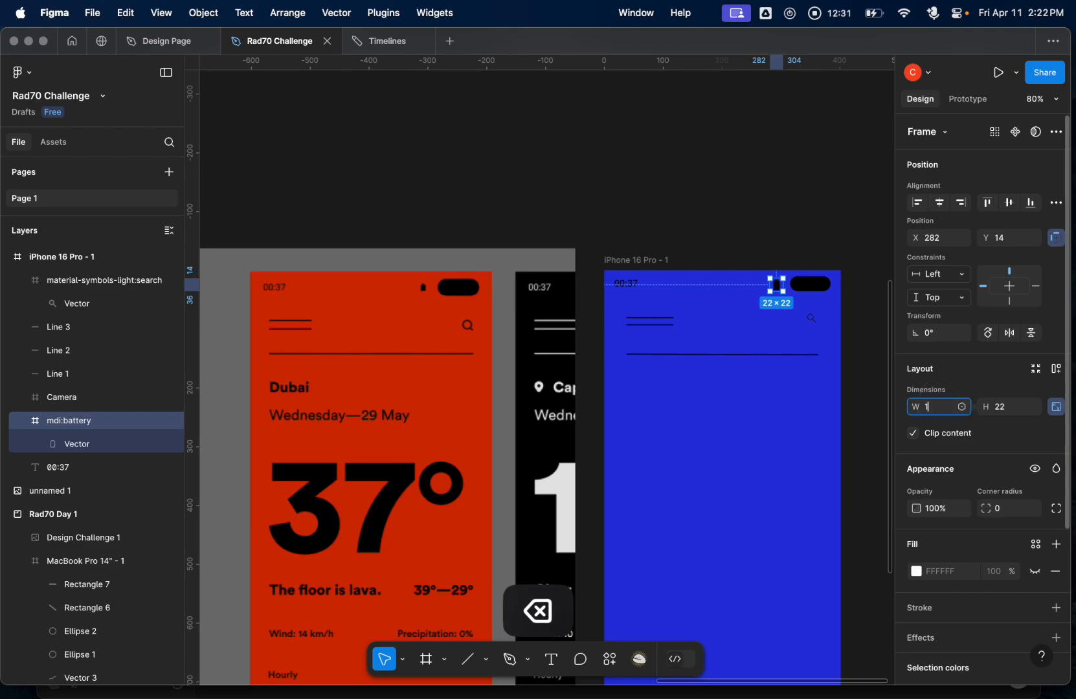
{"action": "type", "text": "8"}
{"action": "left_click", "coordinate": [948, 398]}
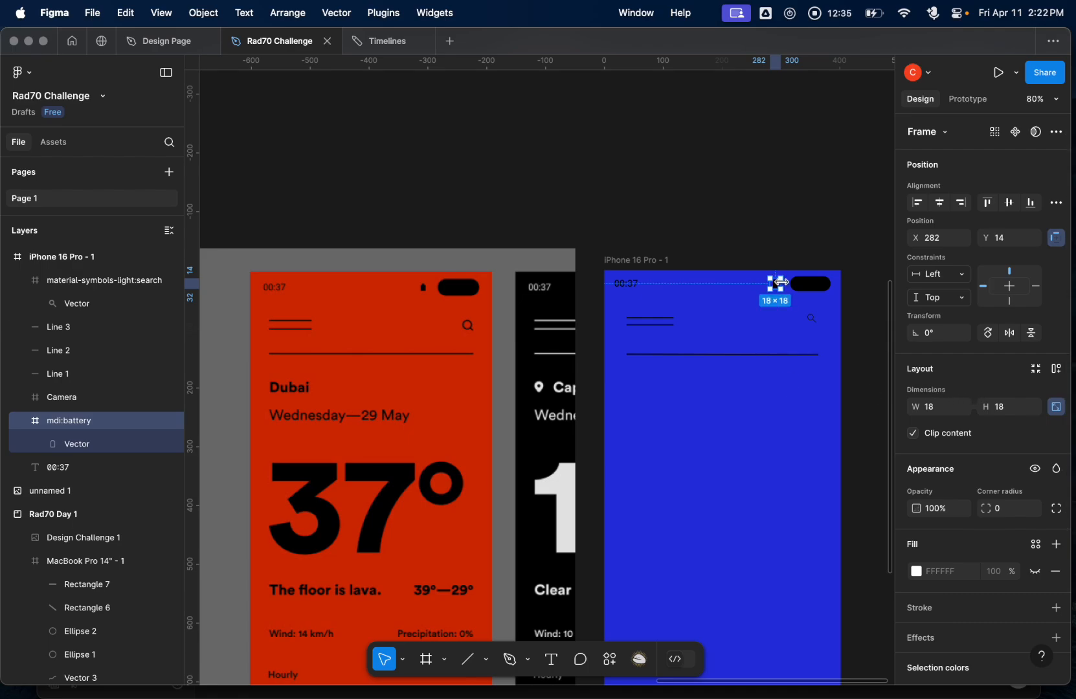
- Nudge the battery icon closer to the camera pill, to about X 289
{"action": "key", "text": "alt"}
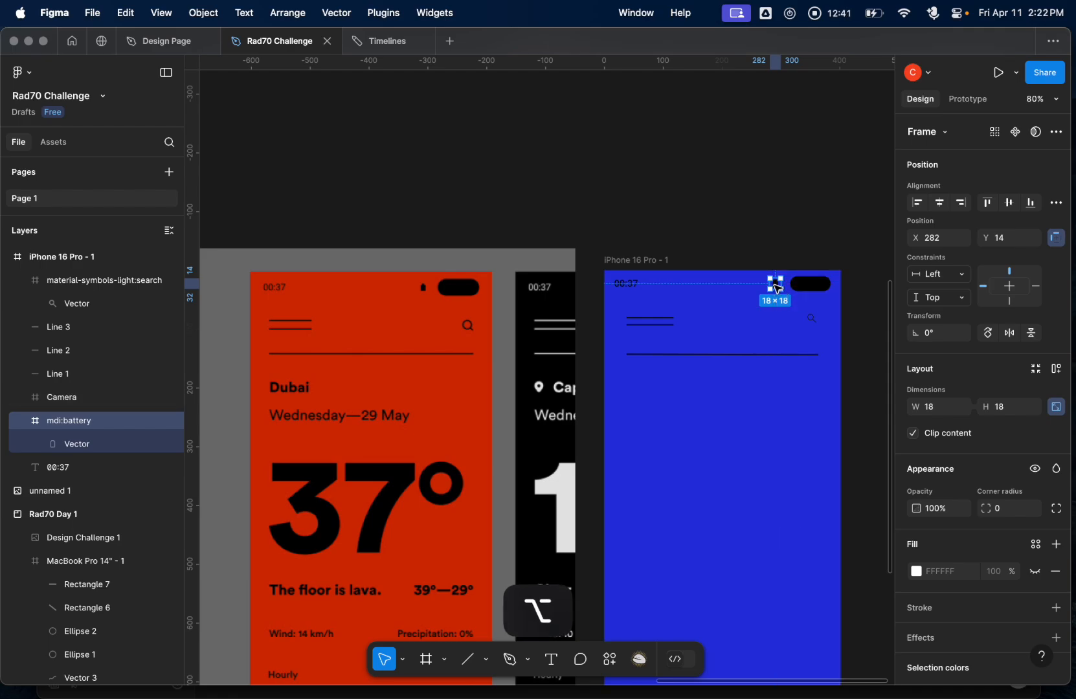
{"action": "scroll", "coordinate": [813, 289], "scroll_direction": "up", "scroll_amount": 5}
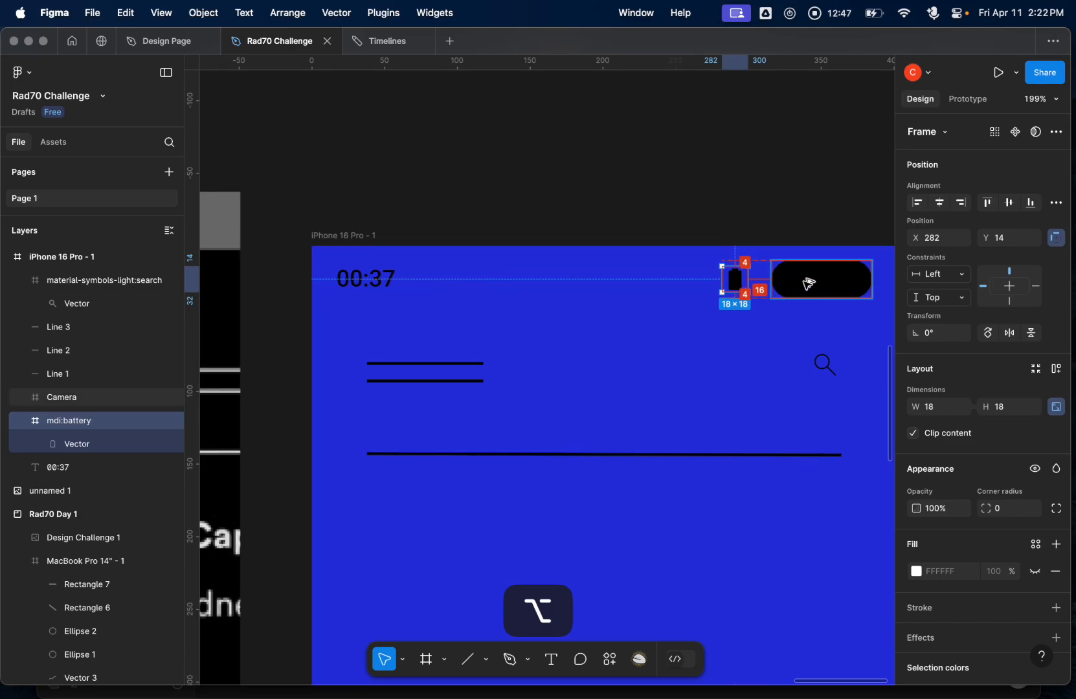
{"action": "key", "text": "alt+Right"}
{"action": "key", "text": "alt+Right"}
{"action": "key", "text": "alt+Right"}
{"action": "key", "text": "alt+Right"}
{"action": "key", "text": "alt+Right"}
{"action": "key", "text": "alt+Right"}
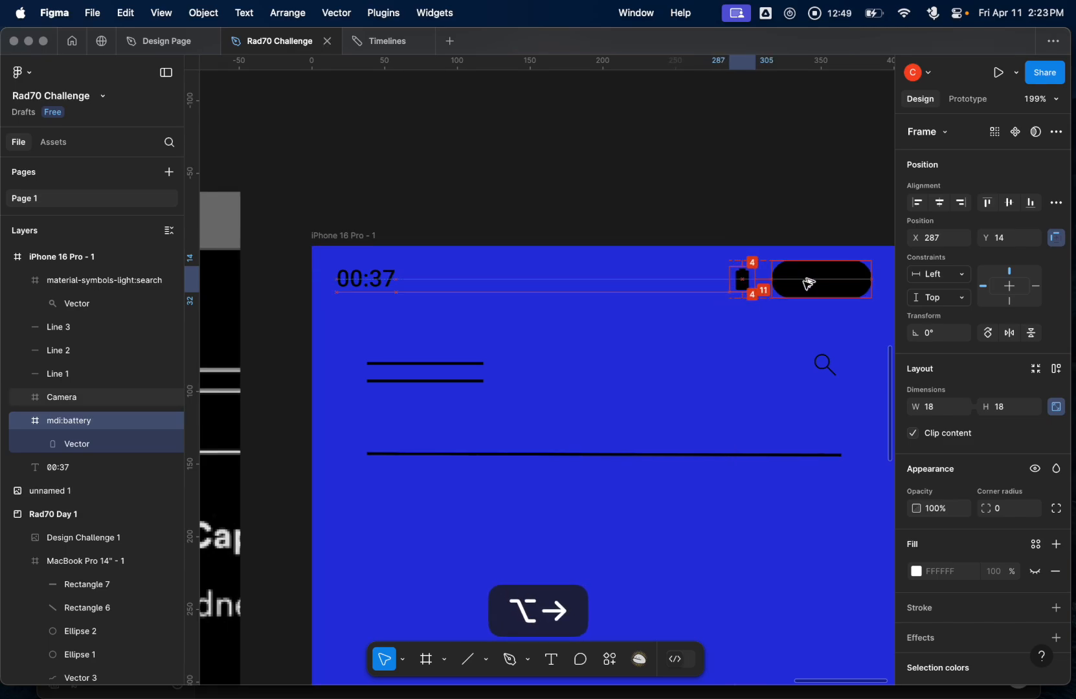
{"action": "key", "text": "alt+Left"}
{"action": "key", "text": "alt+Right"}
{"action": "key", "text": "alt+Right"}
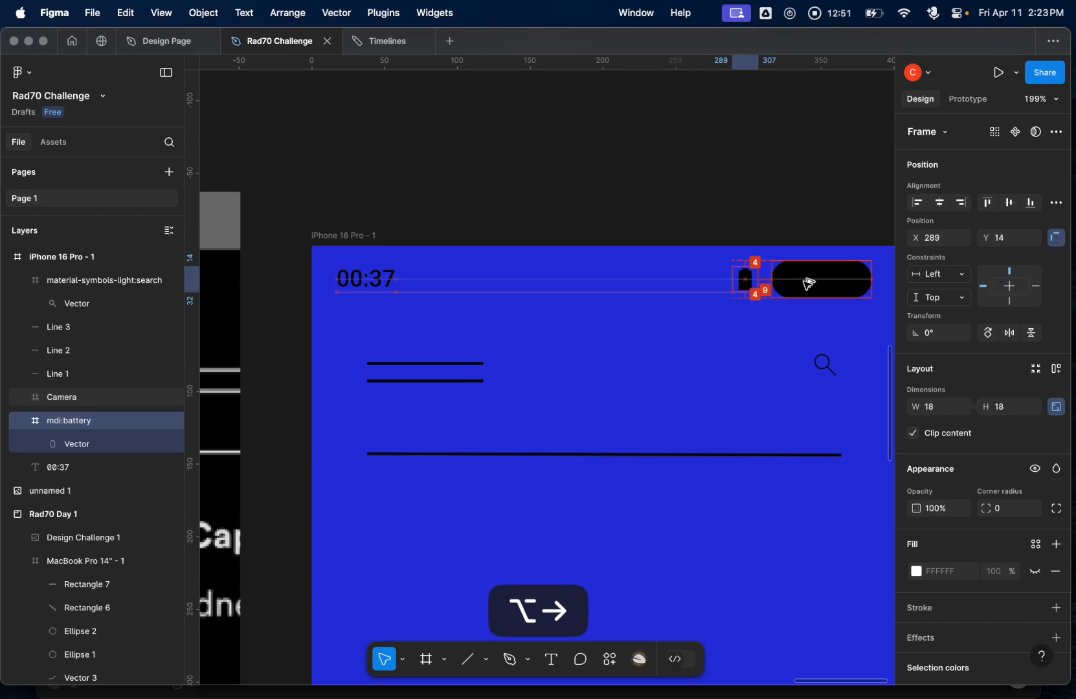
{"action": "key", "text": "alt+Right"}
{"action": "scroll", "coordinate": [763, 368], "scroll_direction": "down", "scroll_amount": 3}
{"action": "left_click", "coordinate": [764, 368]}
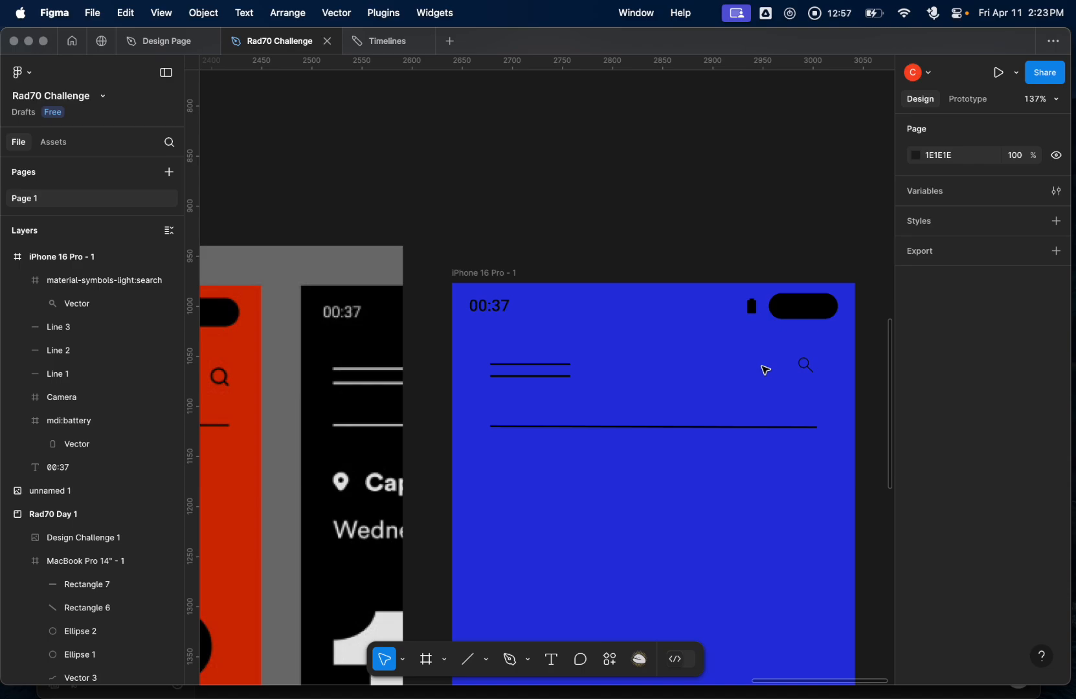
- Delete the thin search icon from the header of the iPhone 16 Pro frame
{"action": "scroll", "coordinate": [765, 370], "scroll_direction": "down", "scroll_amount": 5}
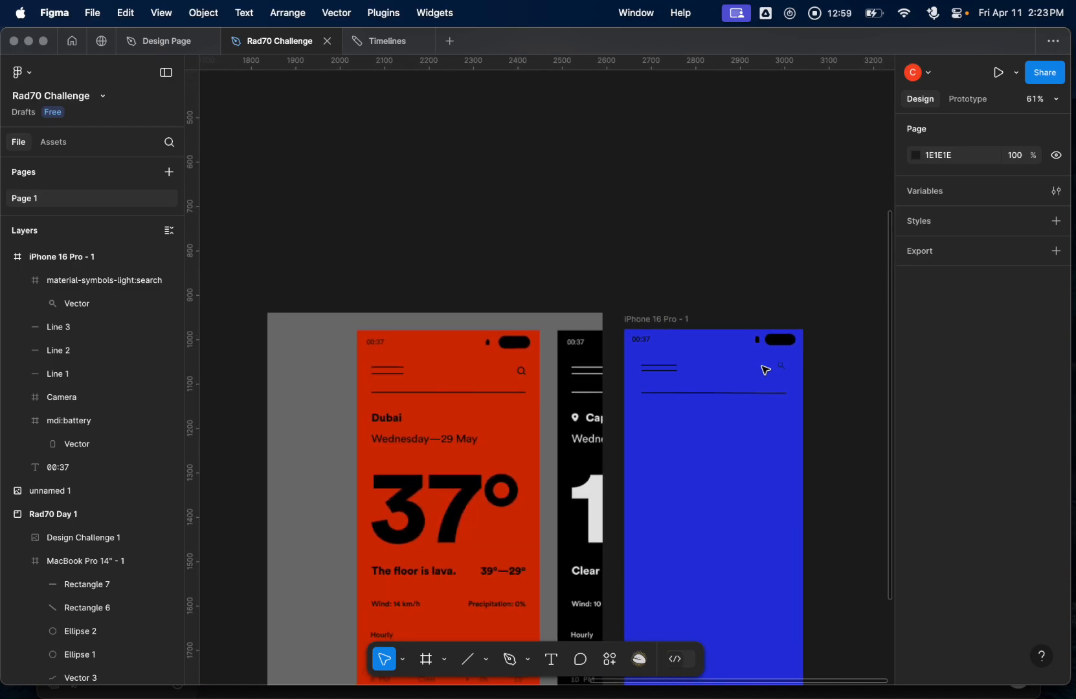
{"action": "scroll", "coordinate": [765, 370], "scroll_direction": "right", "scroll_amount": 3}
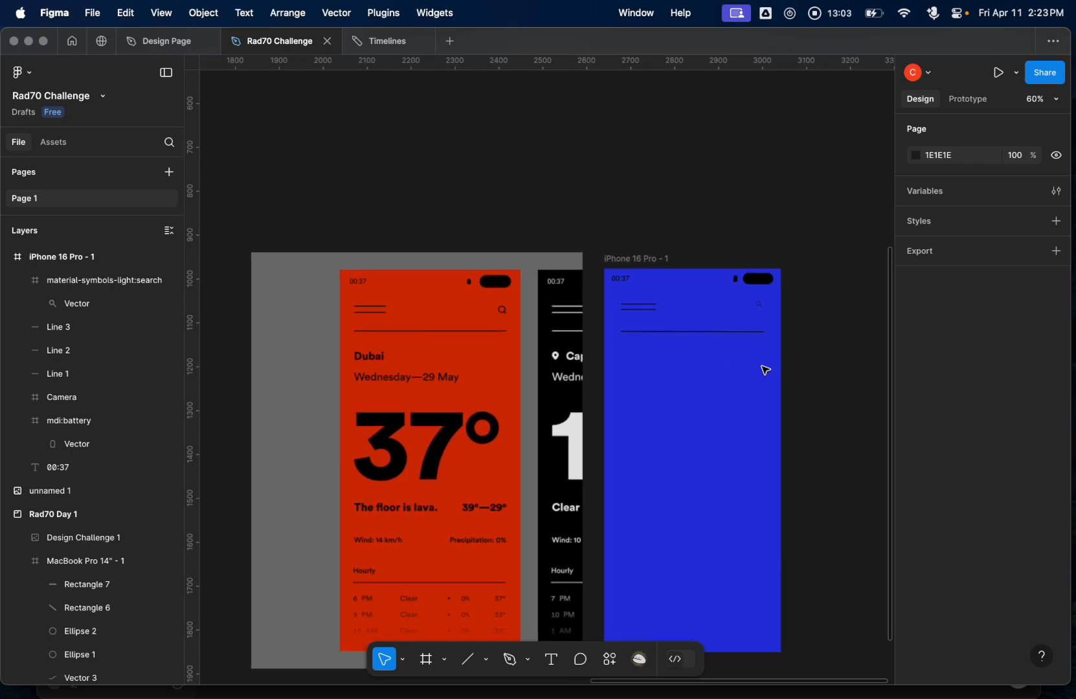
{"action": "scroll", "coordinate": [765, 370], "scroll_direction": "up", "scroll_amount": 3}
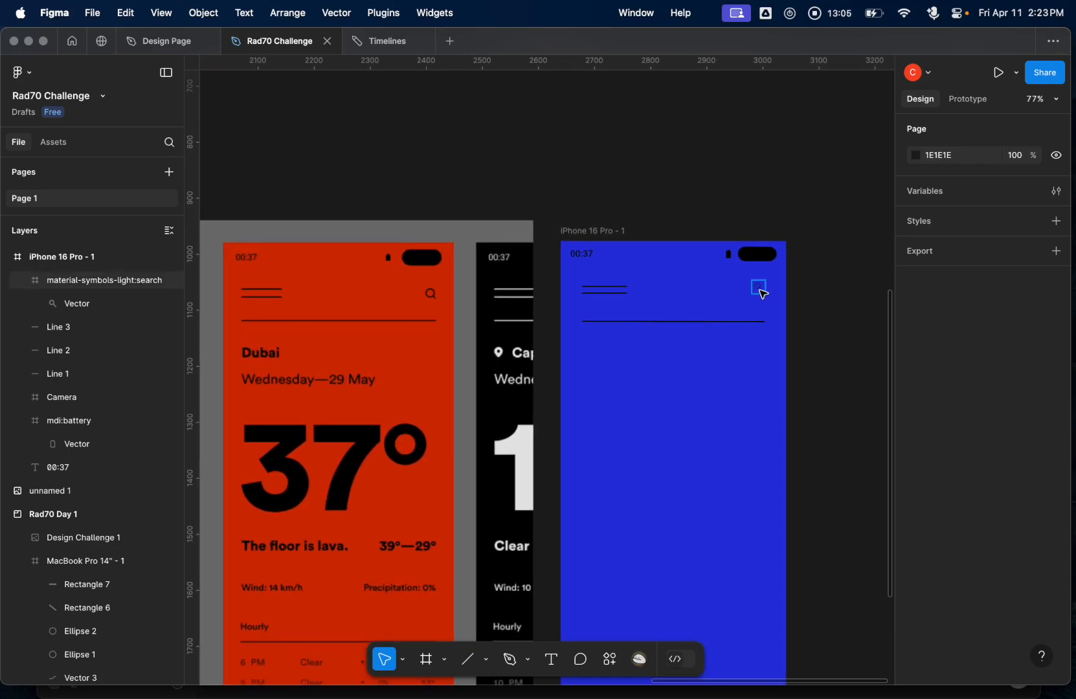
{"action": "left_click", "coordinate": [763, 295]}
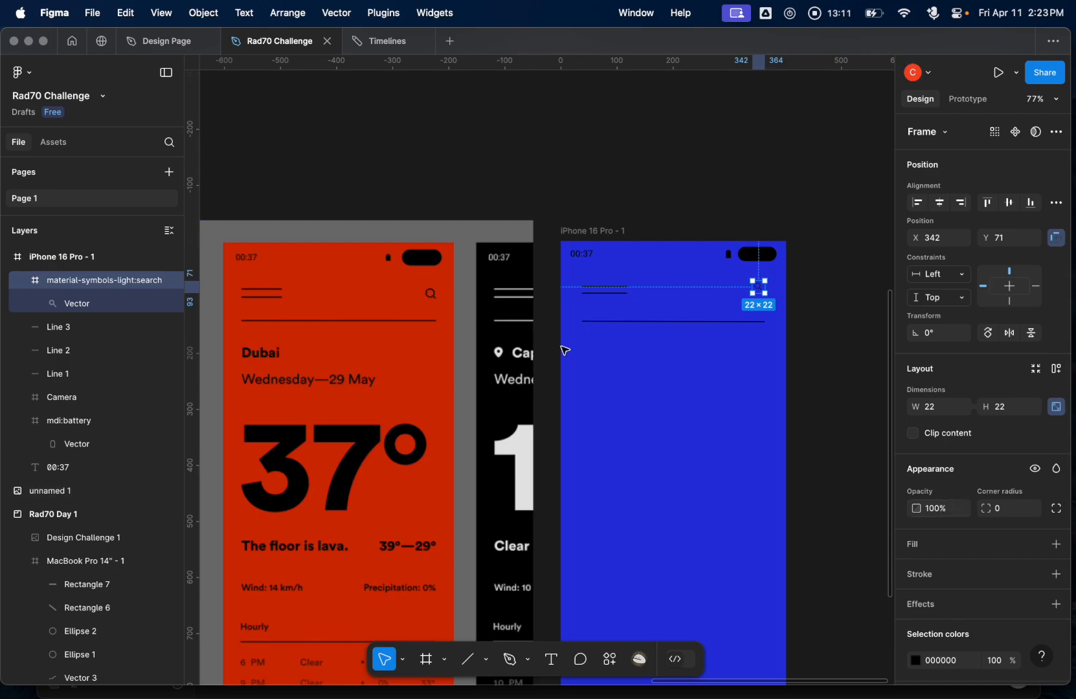
{"action": "left_click", "coordinate": [756, 433]}
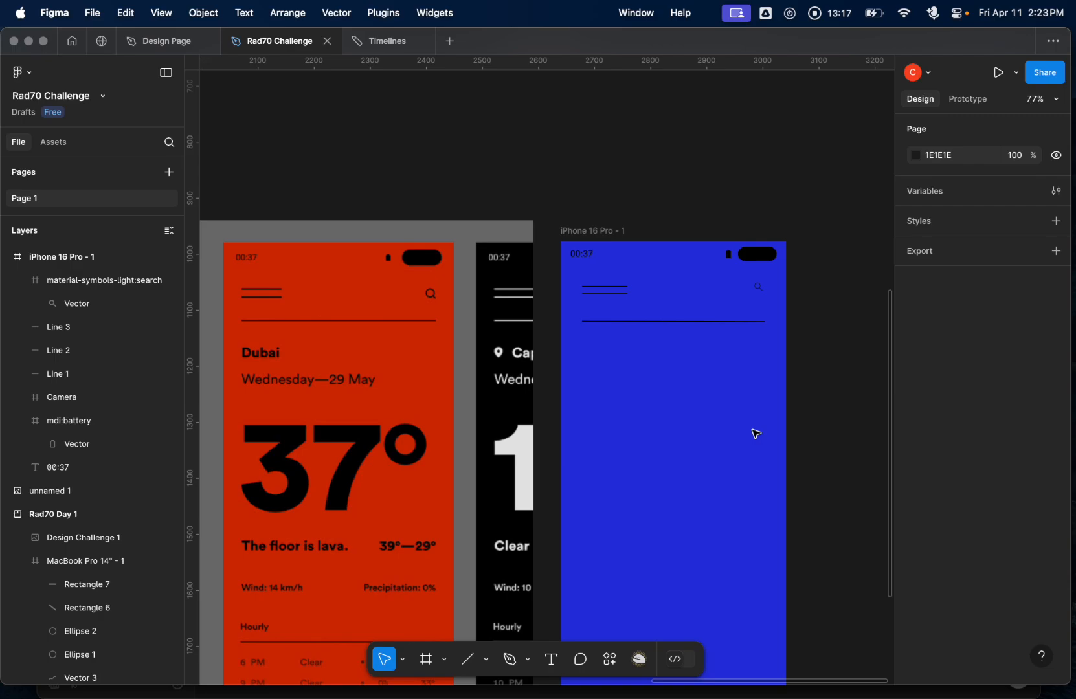
{"action": "scroll", "coordinate": [756, 434], "scroll_direction": "down", "scroll_amount": 3}
{"action": "scroll", "coordinate": [756, 433], "scroll_direction": "left", "scroll_amount": 2}
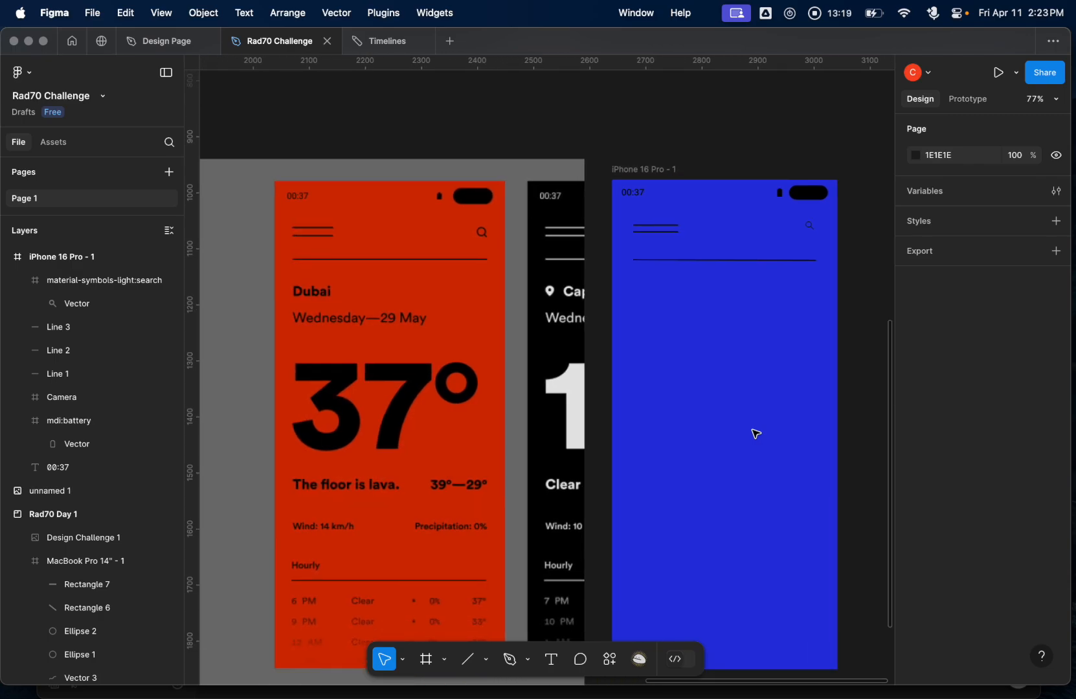
{"action": "left_click", "coordinate": [809, 226]}
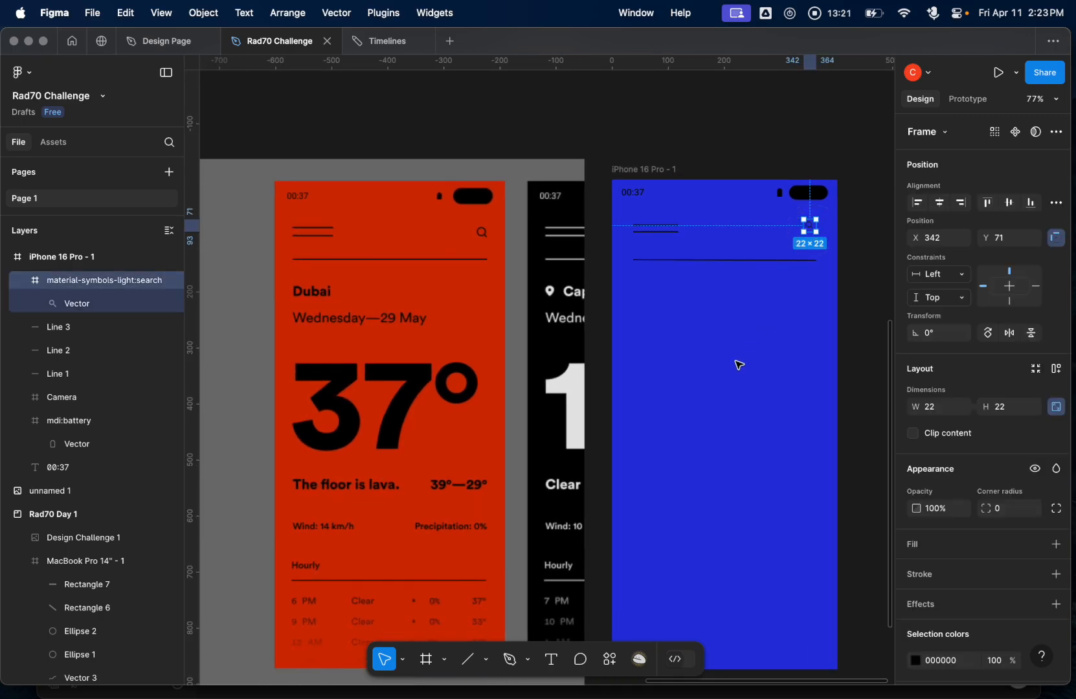
{"action": "scroll", "coordinate": [739, 365], "scroll_direction": "up", "scroll_amount": 5}
{"action": "scroll", "coordinate": [739, 365], "scroll_direction": "down", "scroll_amount": 4}
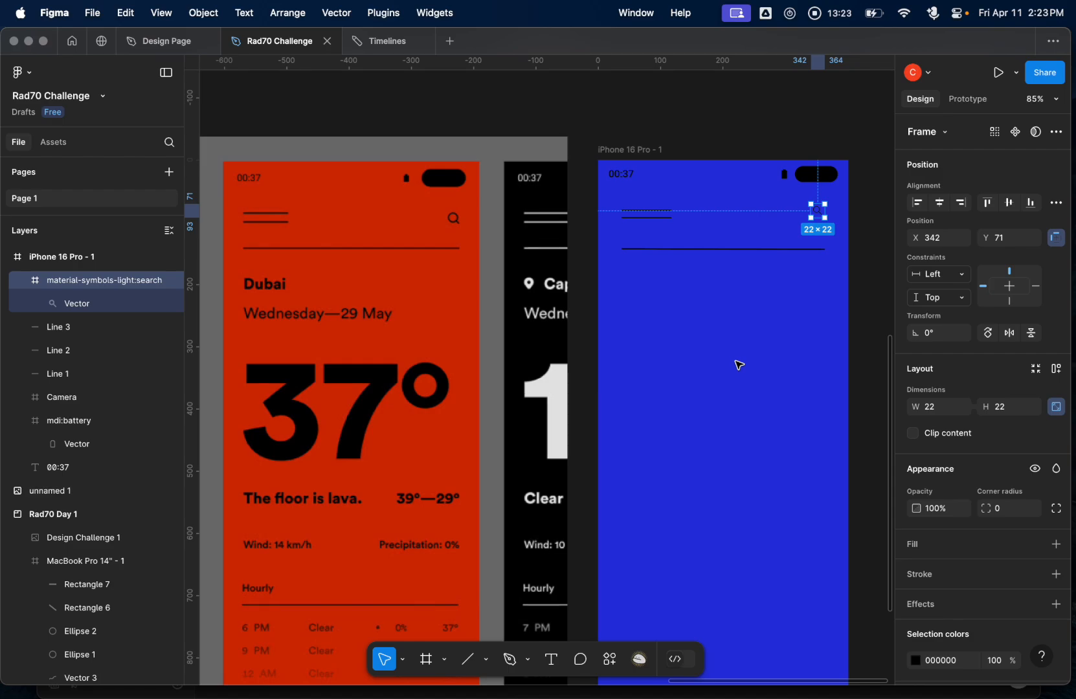
{"action": "key", "text": "BackSpace"}
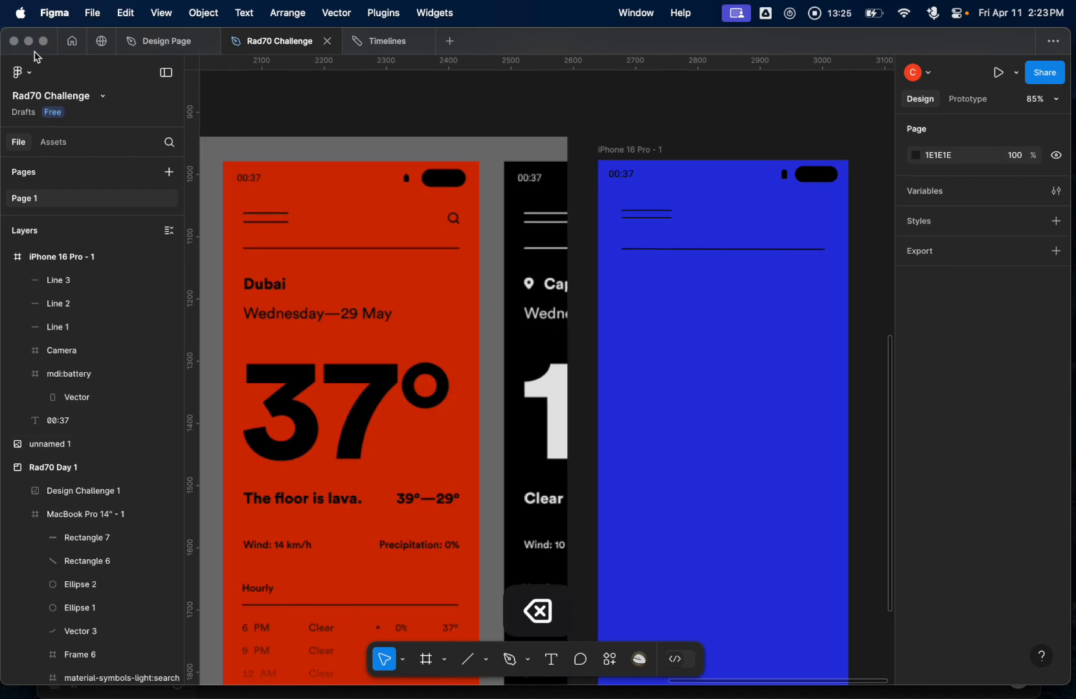
- Open the Iconify plugin and search its icon library for "search"
{"action": "left_click", "coordinate": [25, 73]}
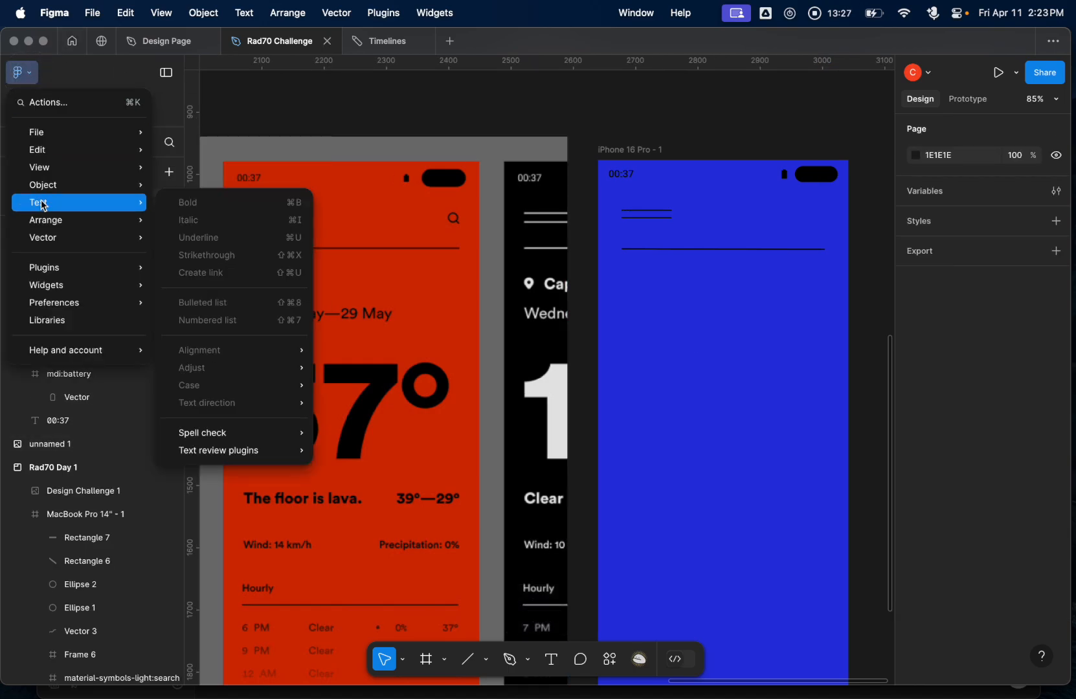
{"action": "mouse_move", "coordinate": [71, 269]}
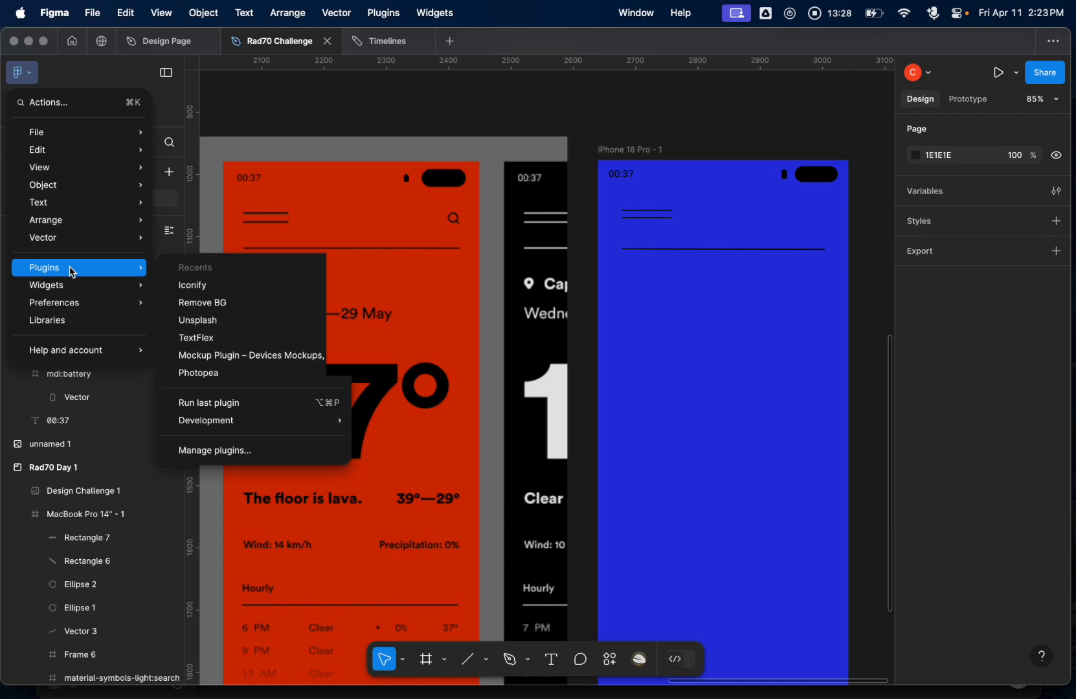
{"action": "left_click", "coordinate": [226, 285]}
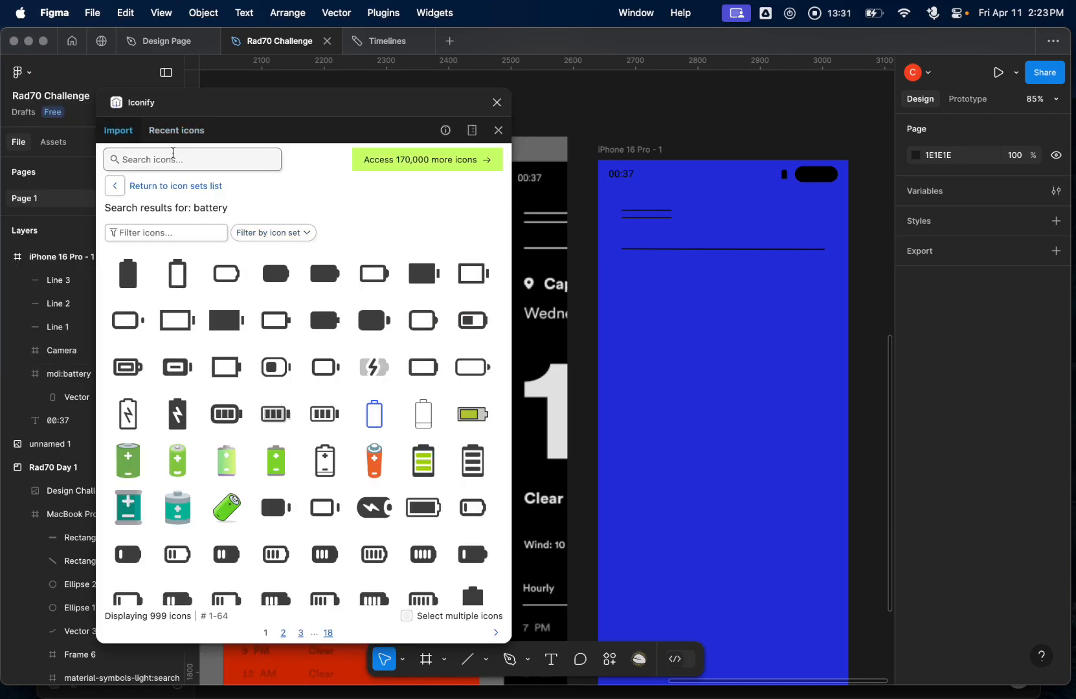
{"action": "left_click", "coordinate": [153, 160]}
{"action": "type", "text": "search"}
{"action": "key", "text": "Return"}
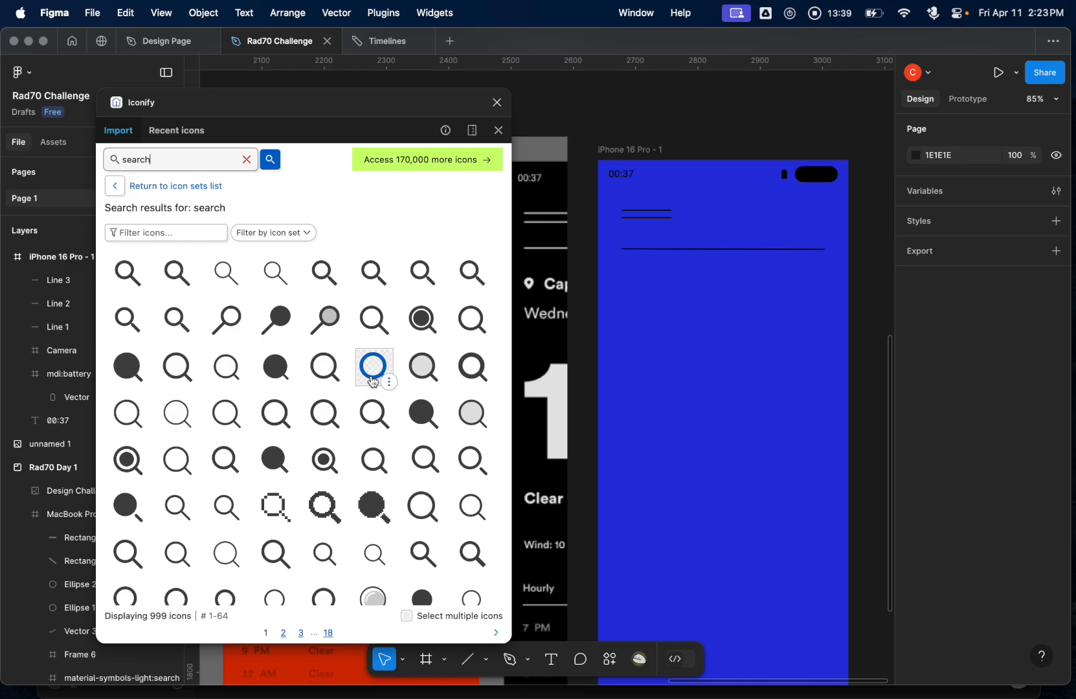
- Import the iconamoon:search-bold icon as a frame with the automatic size of 24 and colour #000
{"action": "scroll", "coordinate": [553, 385], "scroll_direction": "left", "scroll_amount": 3}
{"action": "scroll", "coordinate": [553, 385], "scroll_direction": "left", "scroll_amount": 3}
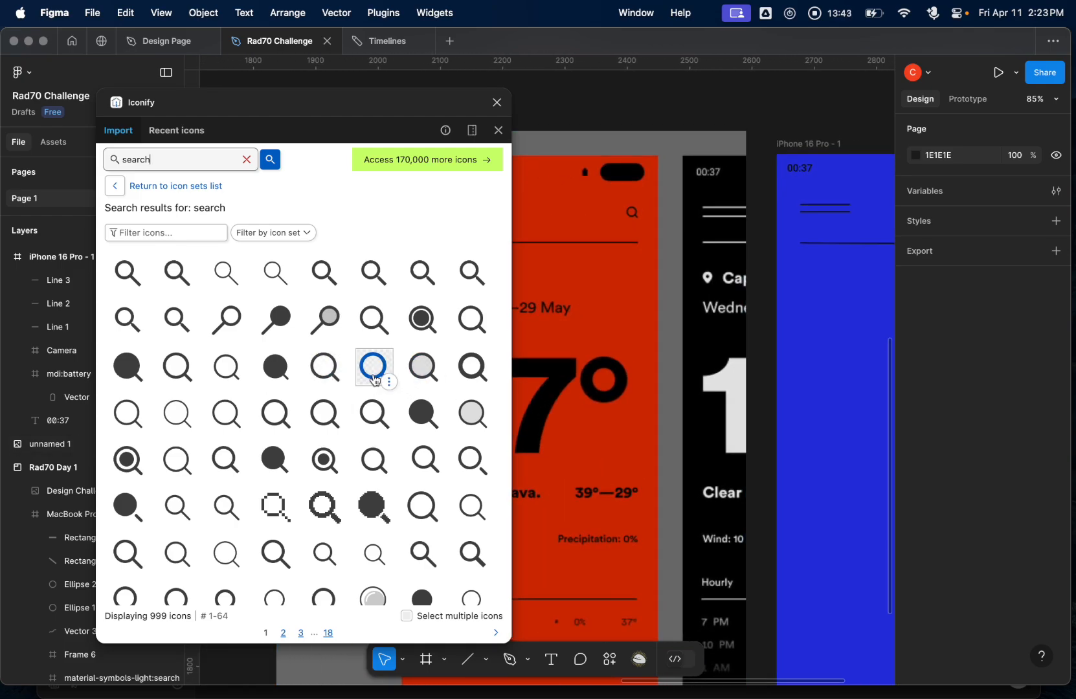
{"action": "left_click", "coordinate": [374, 367]}
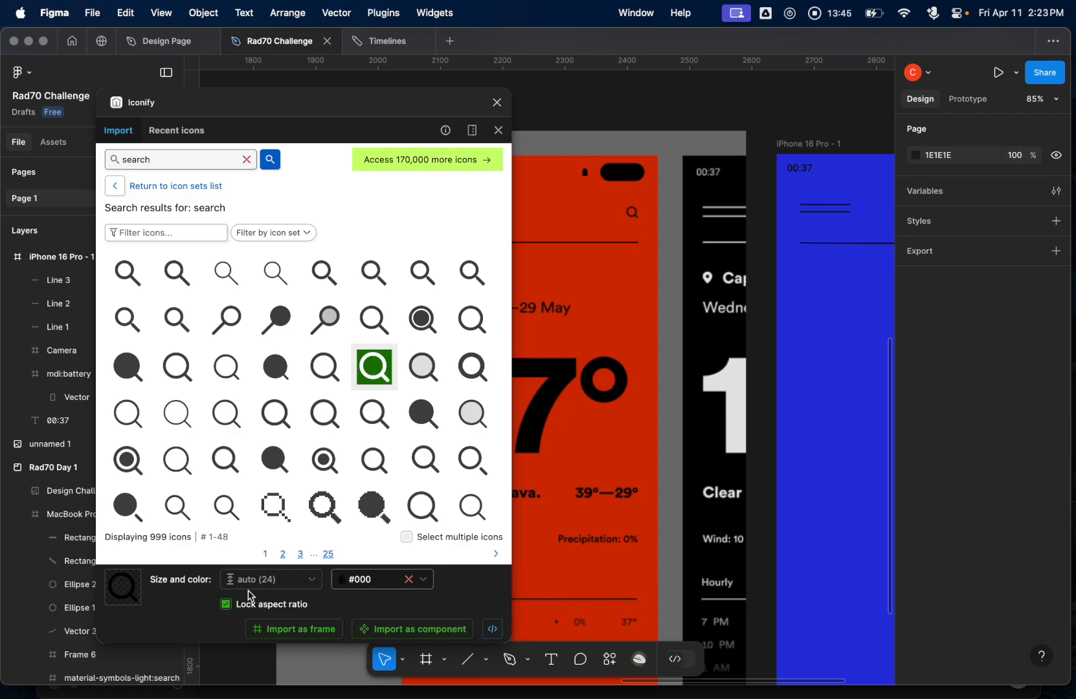
{"action": "left_click", "coordinate": [309, 629]}
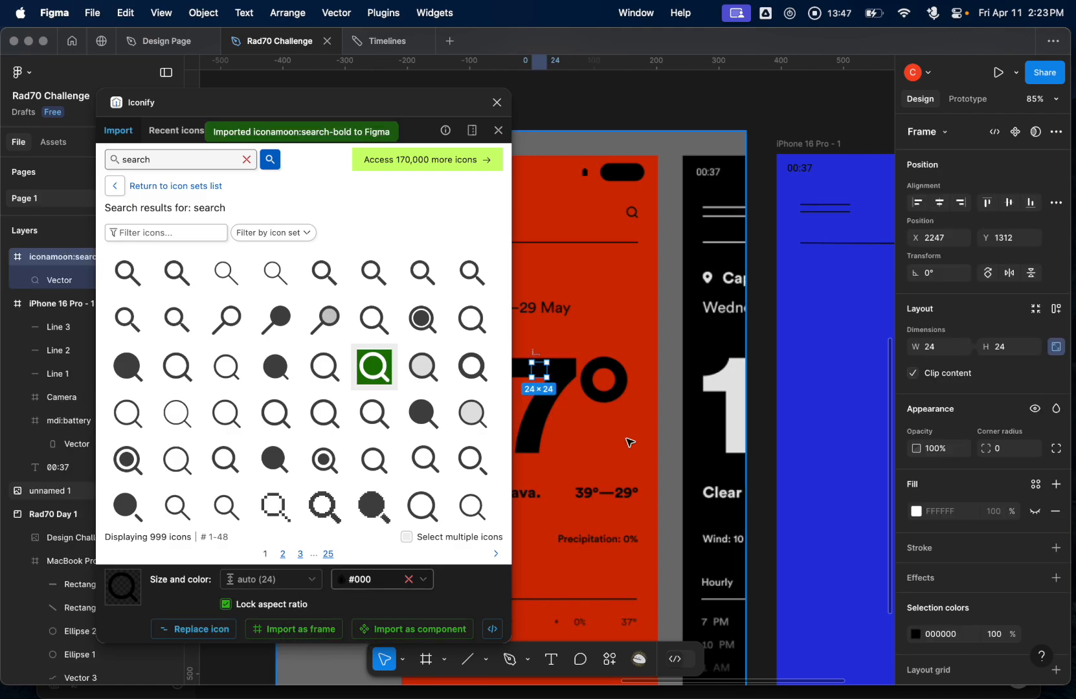
- Place the bold search icon in the blue screen's header at X 340, Y 70, and close the Iconify plugin
{"action": "left_click_drag", "start_coordinate": [541, 375], "coordinate": [736, 213]}
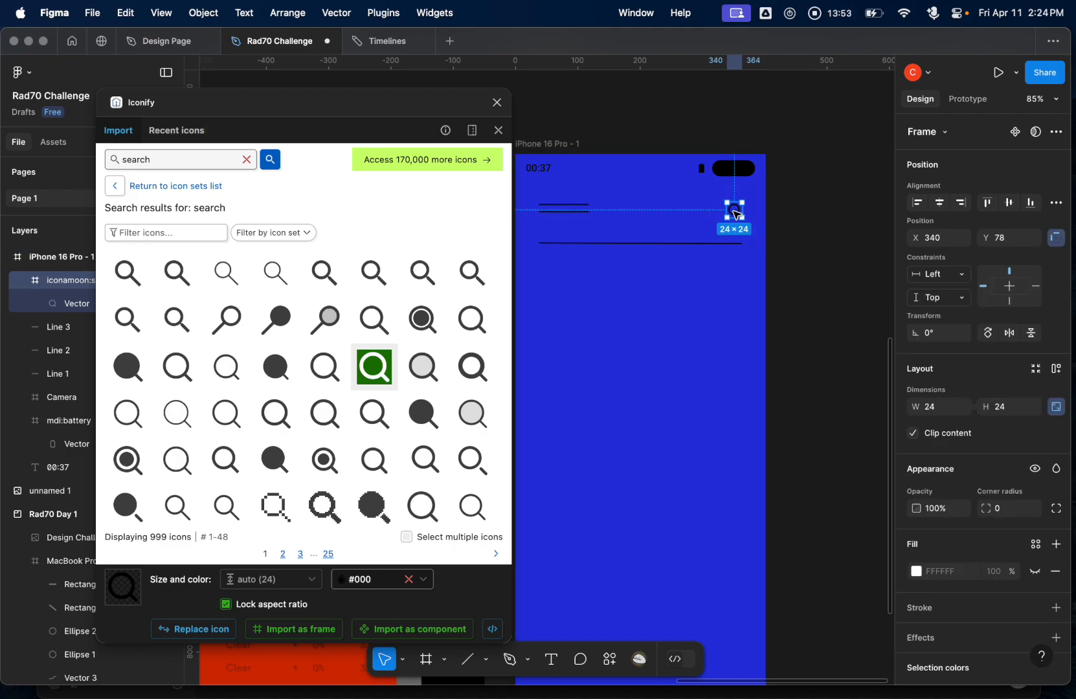
{"action": "key", "text": "Up"}
{"action": "key", "text": "Up"}
{"action": "key", "text": "Up"}
{"action": "key", "text": "Up"}
{"action": "key", "text": "Up"}
{"action": "key", "text": "Up"}
{"action": "key", "text": "Up"}
{"action": "key", "text": "Up"}
{"action": "key", "text": "Up"}
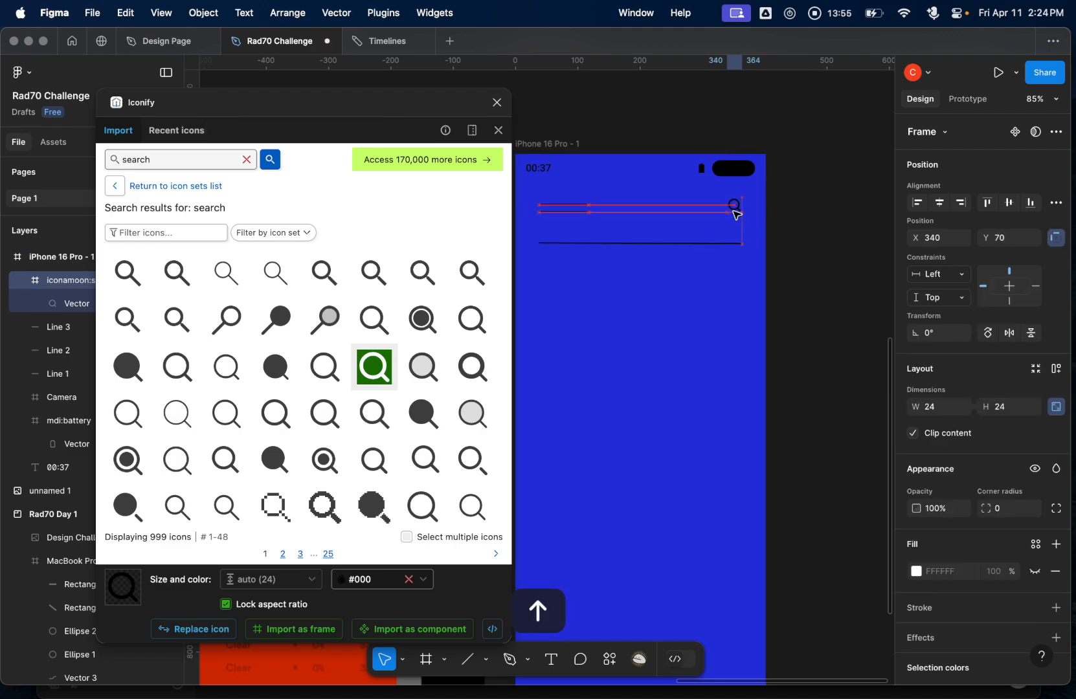
{"action": "left_click", "coordinate": [698, 330]}
{"action": "left_click", "coordinate": [496, 102]}
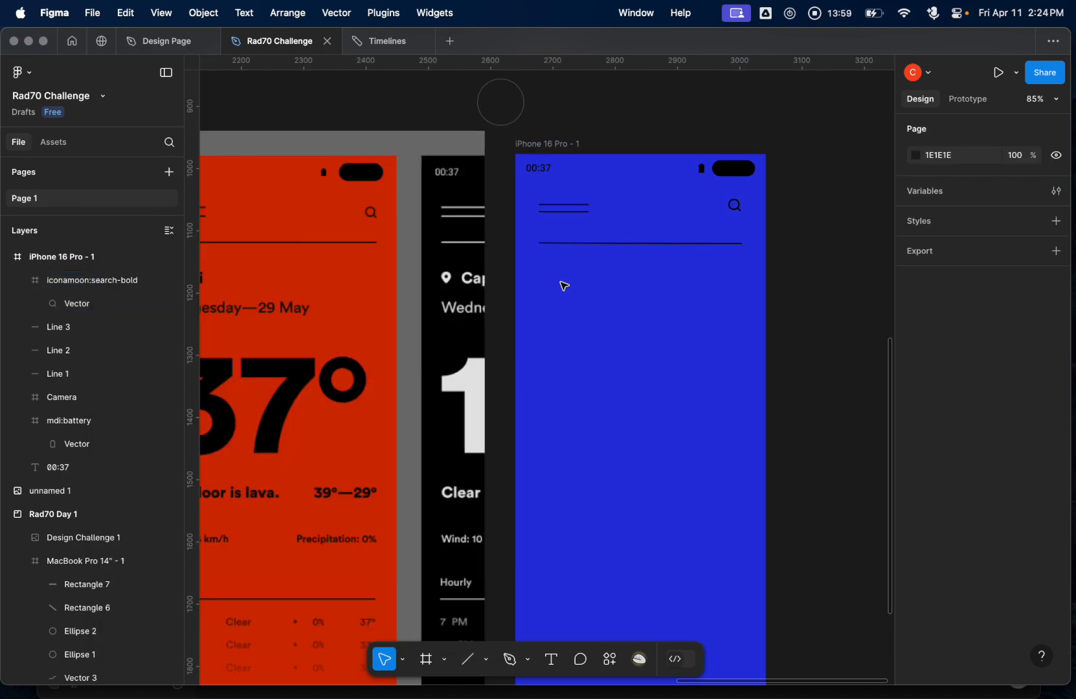
- Add a "Dubai" text layer below the divider line on the blue screen
{"action": "scroll", "coordinate": [587, 353], "scroll_direction": "down", "scroll_amount": 2}
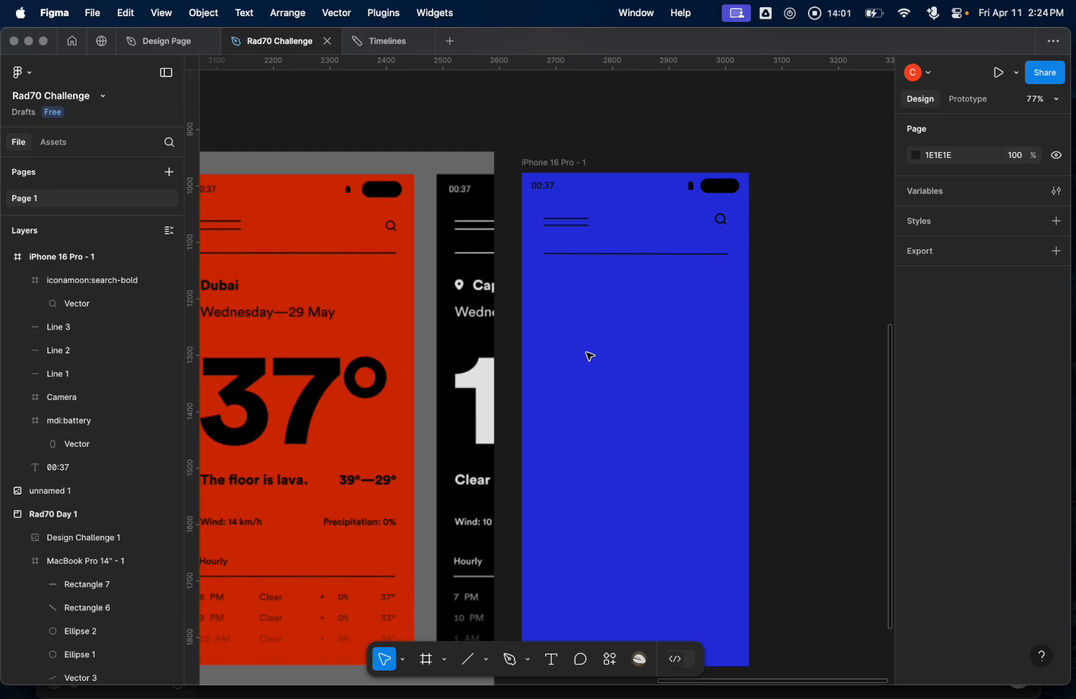
{"action": "scroll", "coordinate": [585, 352], "scroll_direction": "left", "scroll_amount": 2}
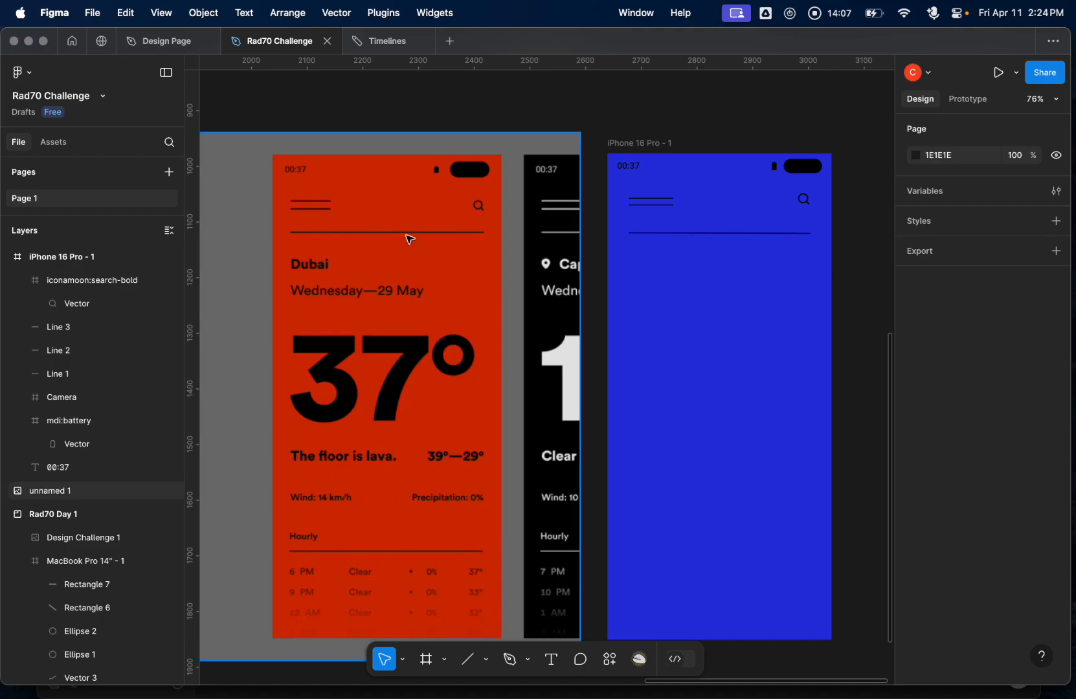
{"action": "left_click", "coordinate": [551, 659]}
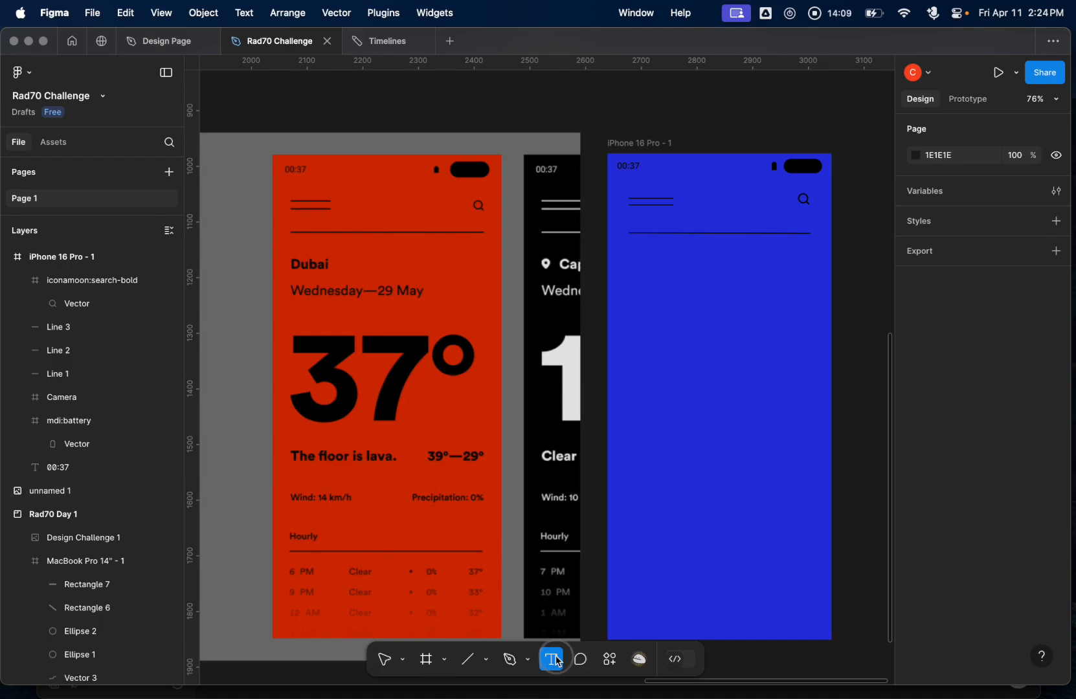
{"action": "left_click", "coordinate": [648, 269]}
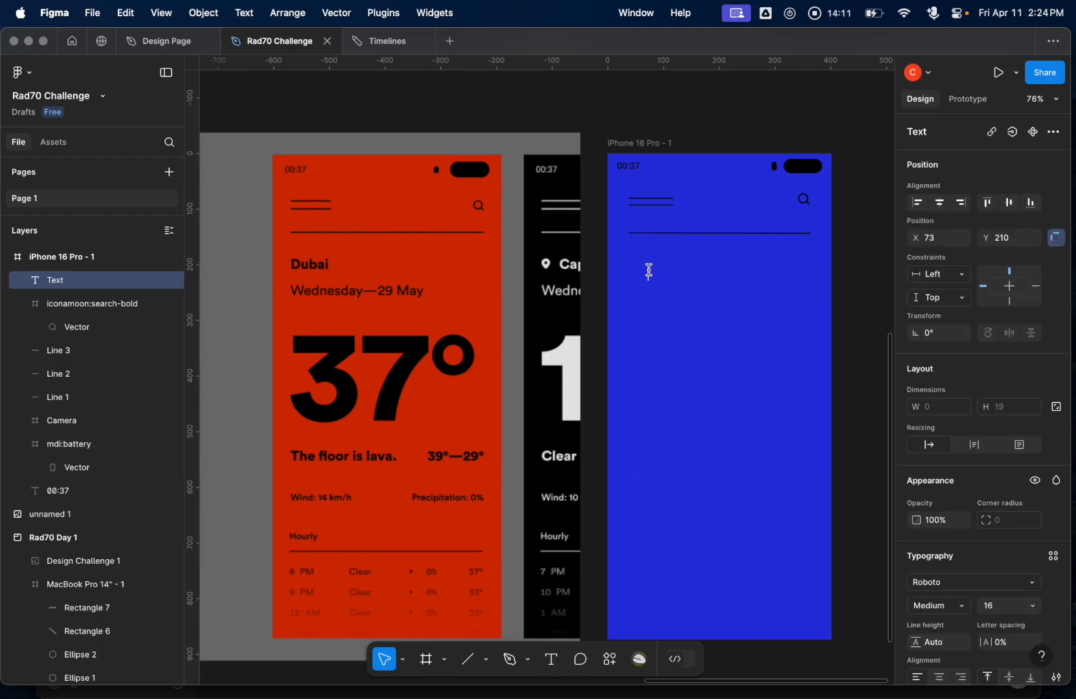
{"action": "type", "text": "Dubai"}
- Select the Dubai text's characters and raise their font size to 24
{"action": "left_click_drag", "start_coordinate": [673, 274], "coordinate": [645, 276]}
{"action": "left_click", "coordinate": [1006, 608]}
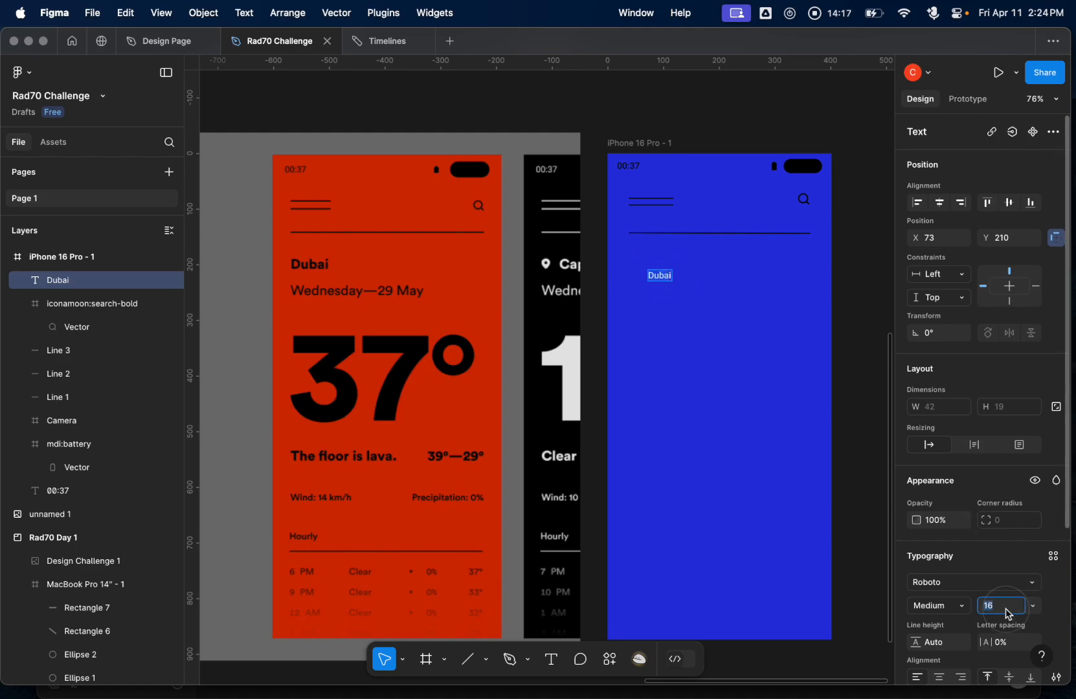
{"action": "key", "text": "Up"}
{"action": "key", "text": "Up"}
{"action": "key", "text": "Up"}
{"action": "key", "text": "Up"}
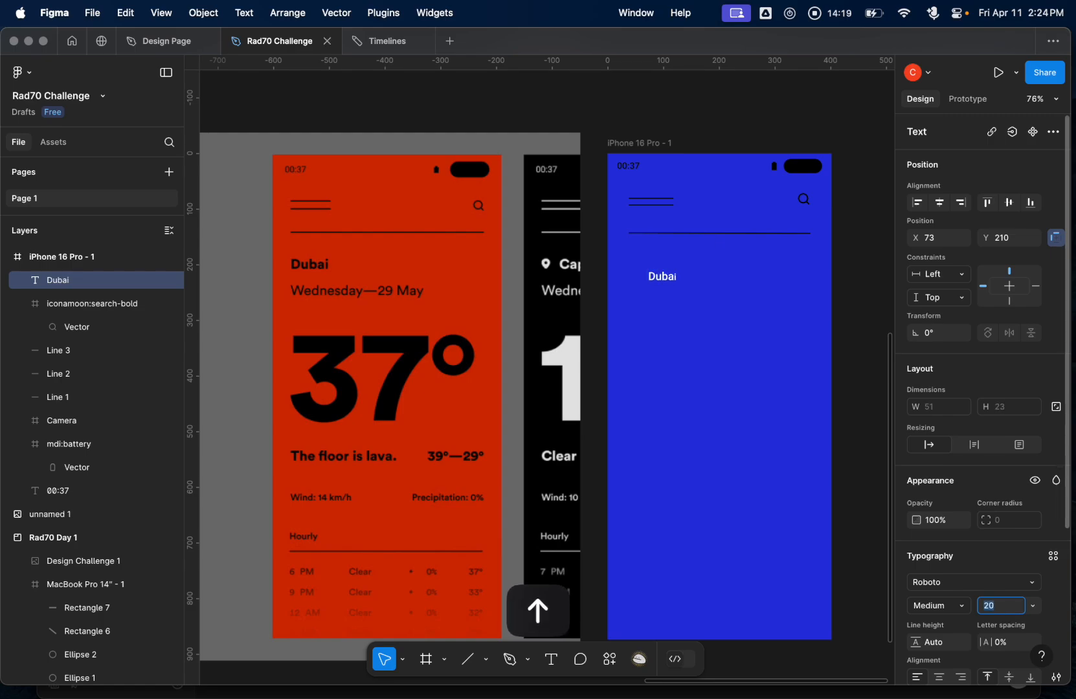
{"action": "key", "text": "Up"}
{"action": "key", "text": "Up"}
{"action": "key", "text": "Up"}
{"action": "key", "text": "Up"}
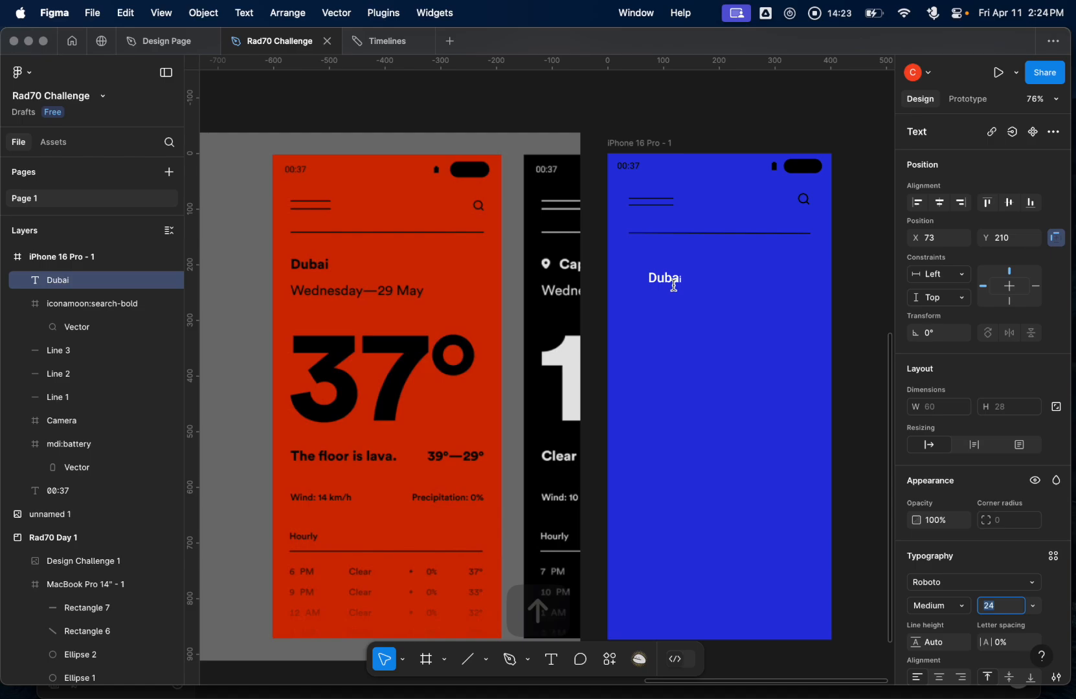
{"action": "key", "text": "Escape"}
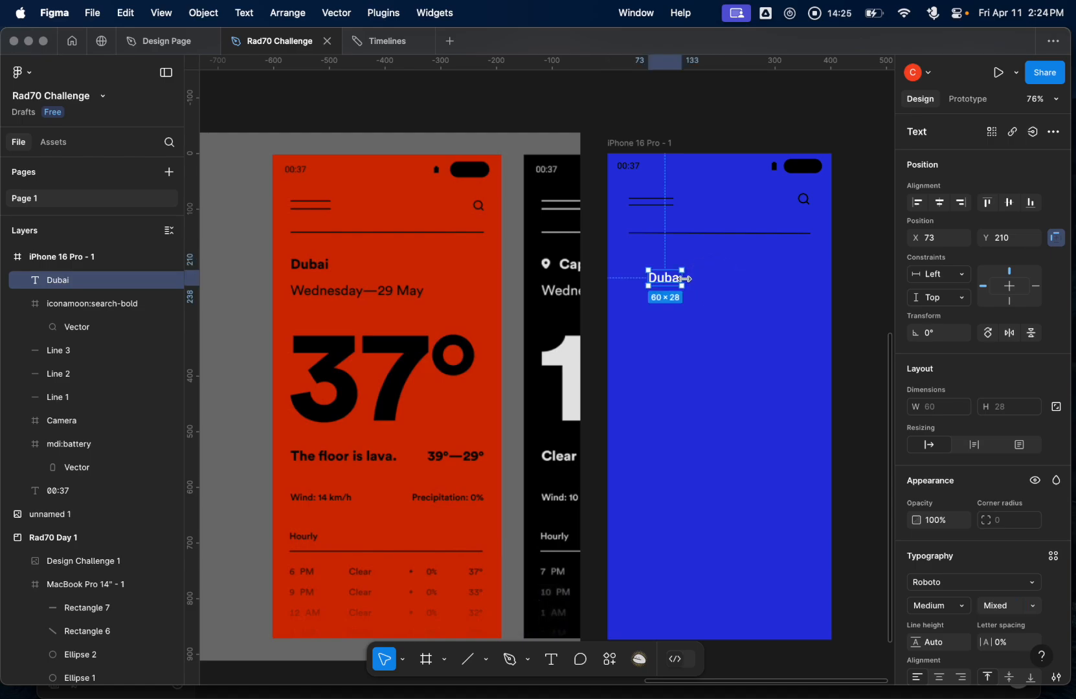
- Apply font size 24 to every character of the Dubai text and fit its box back to the text width
{"action": "left_click_drag", "start_coordinate": [684, 279], "coordinate": [692, 279]}
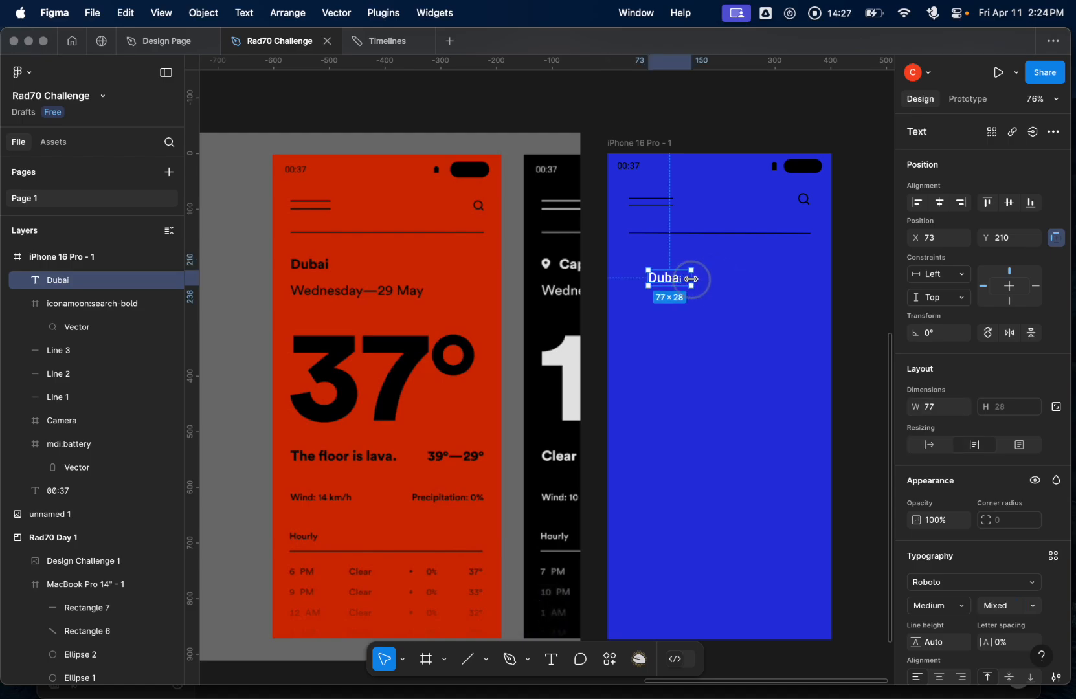
{"action": "scroll", "coordinate": [704, 293], "scroll_direction": "up", "scroll_amount": 5}
{"action": "scroll", "coordinate": [705, 293], "scroll_direction": "down", "scroll_amount": 1}
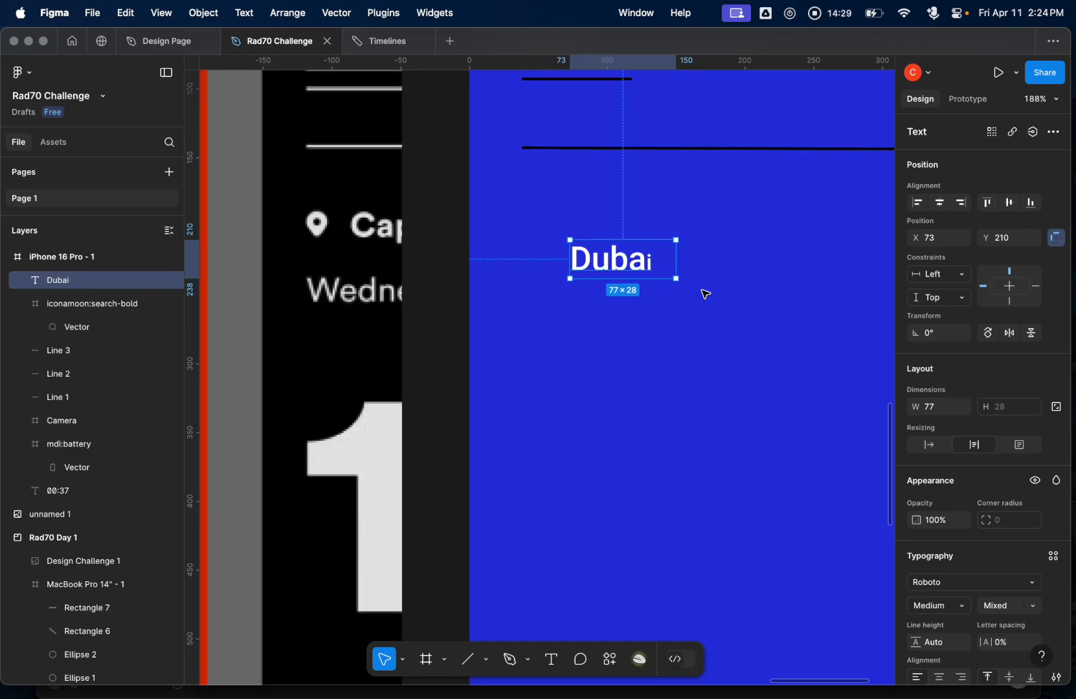
{"action": "double_click", "coordinate": [654, 266]}
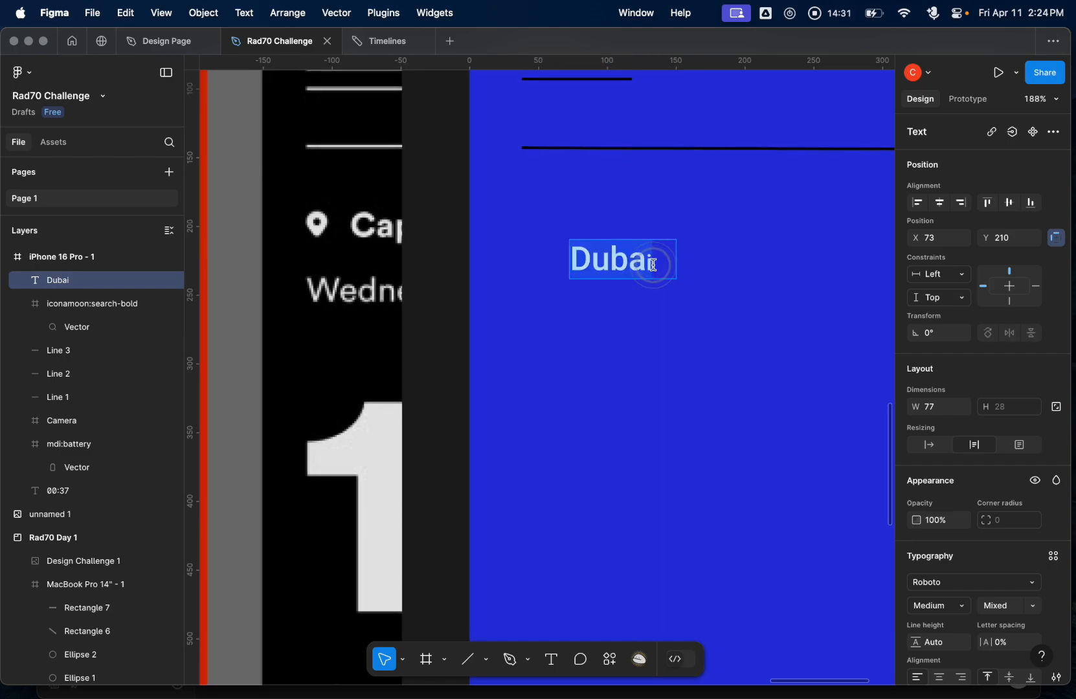
{"action": "left_click", "coordinate": [1004, 608]}
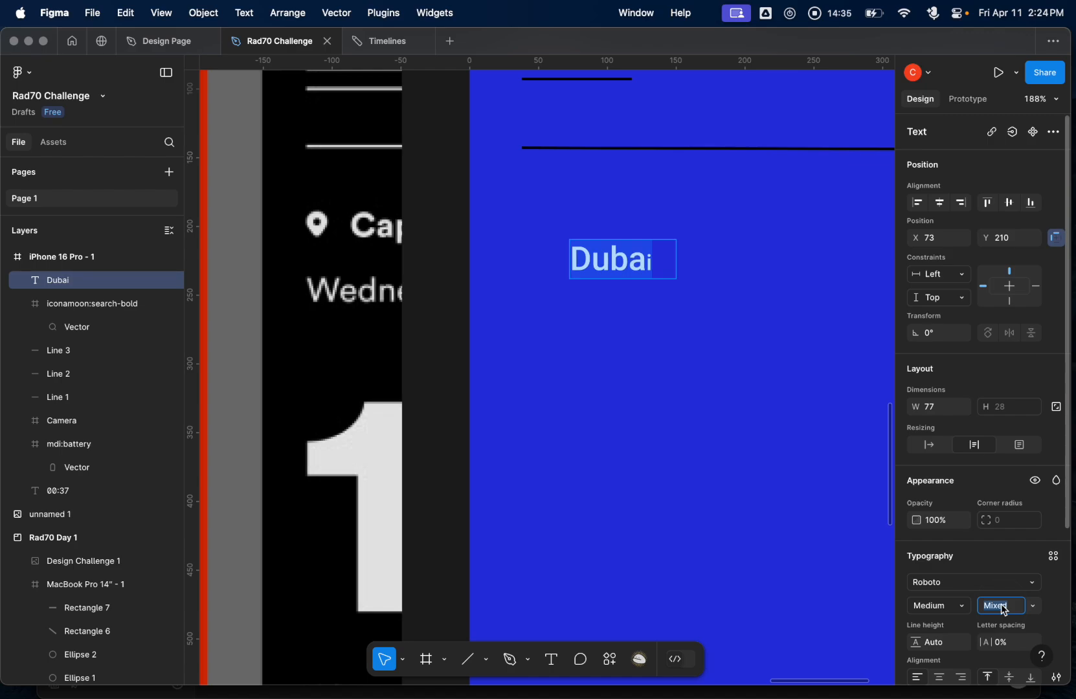
{"action": "type", "text": "24"}
{"action": "key", "text": "Return"}
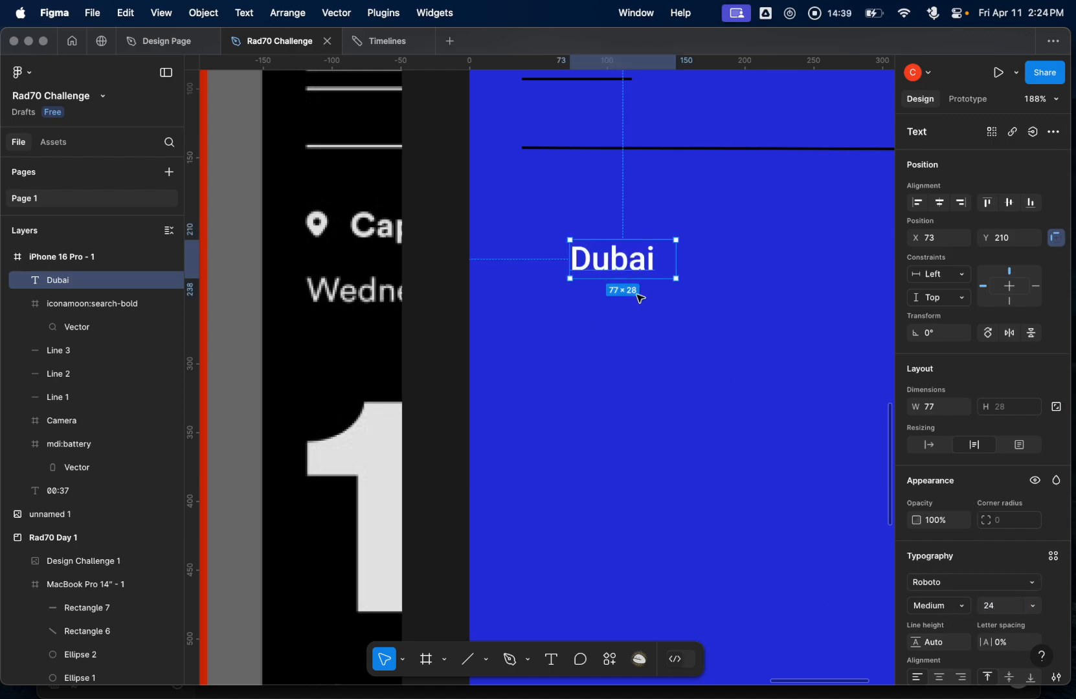
{"action": "scroll", "coordinate": [640, 297], "scroll_direction": "down", "scroll_amount": 5}
{"action": "double_click", "coordinate": [656, 277]}
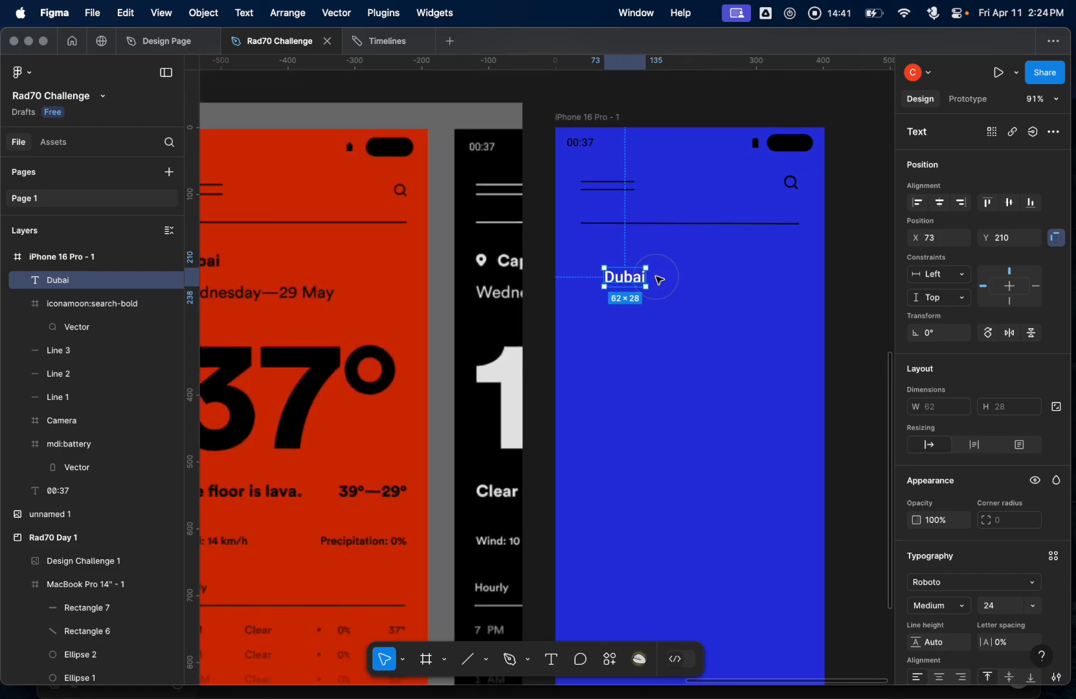
- Try widening the Dubai text box to 106 and 121, fitting it back to the text width each time
{"action": "scroll", "coordinate": [643, 285], "scroll_direction": "down", "scroll_amount": 1}
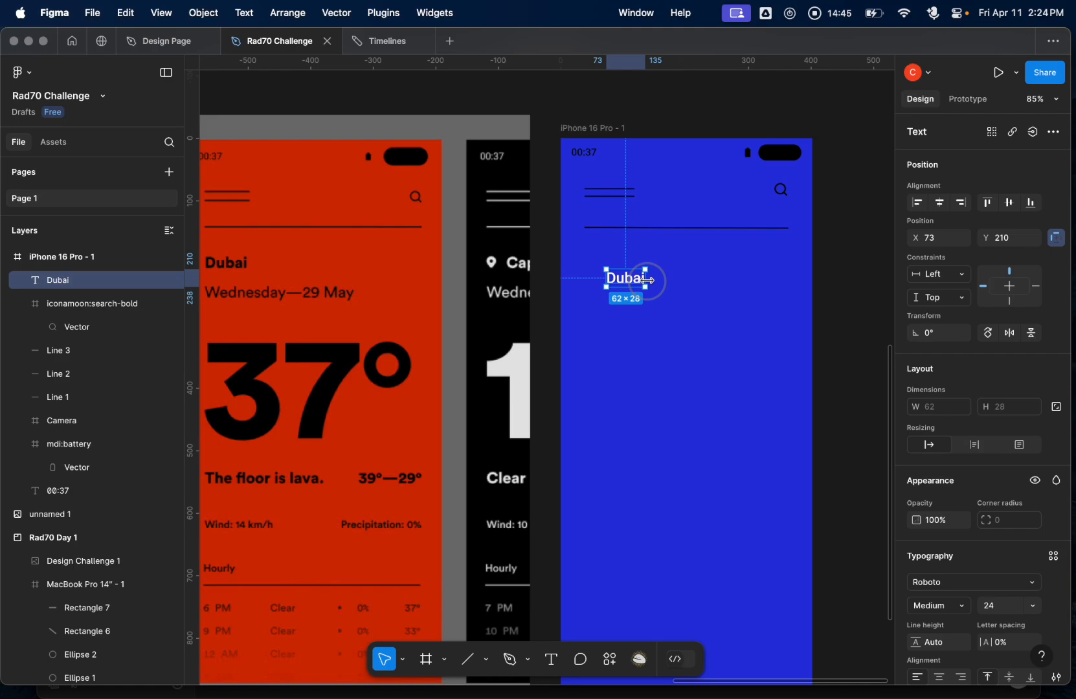
{"action": "left_click_drag", "start_coordinate": [647, 280], "coordinate": [673, 281]}
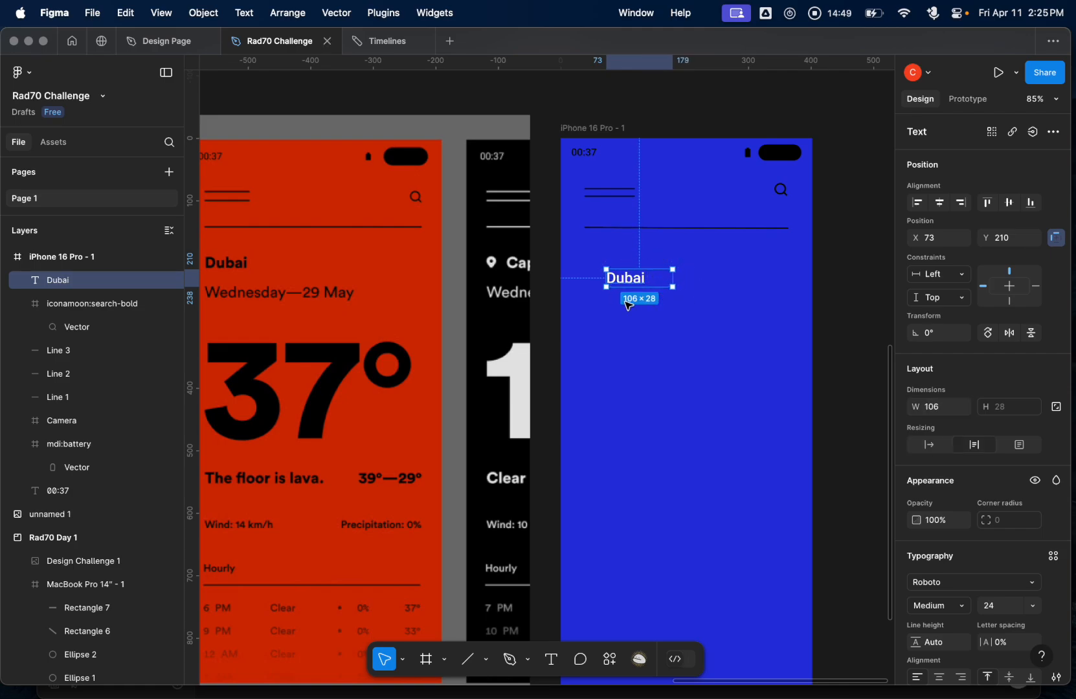
{"action": "double_click", "coordinate": [673, 278]}
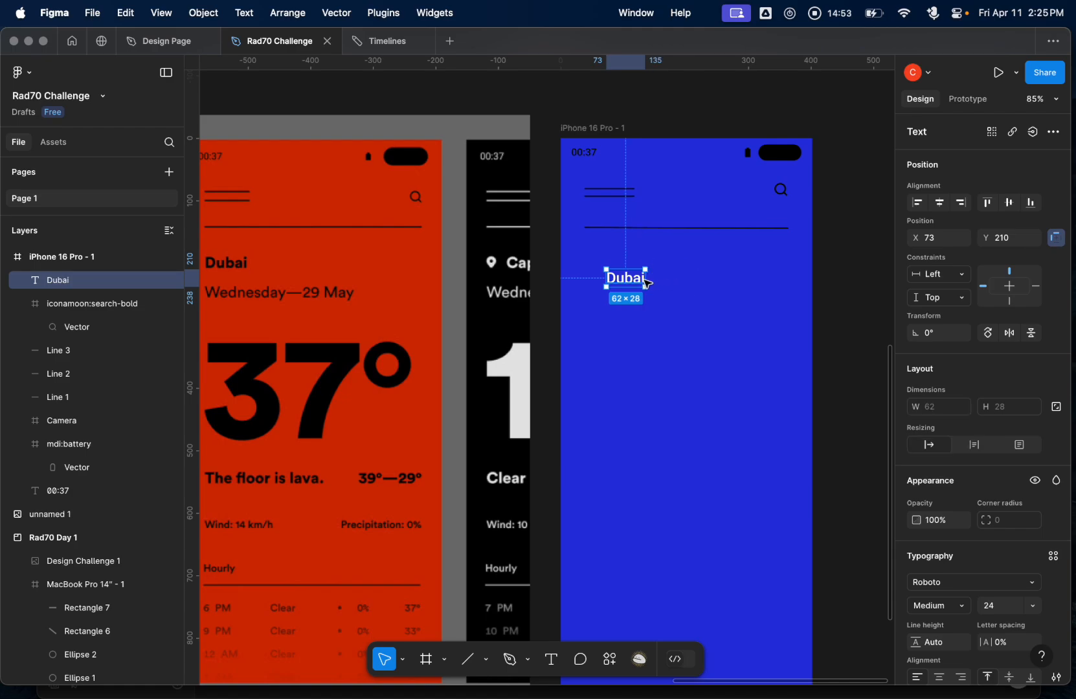
{"action": "left_click_drag", "start_coordinate": [645, 278], "coordinate": [681, 279]}
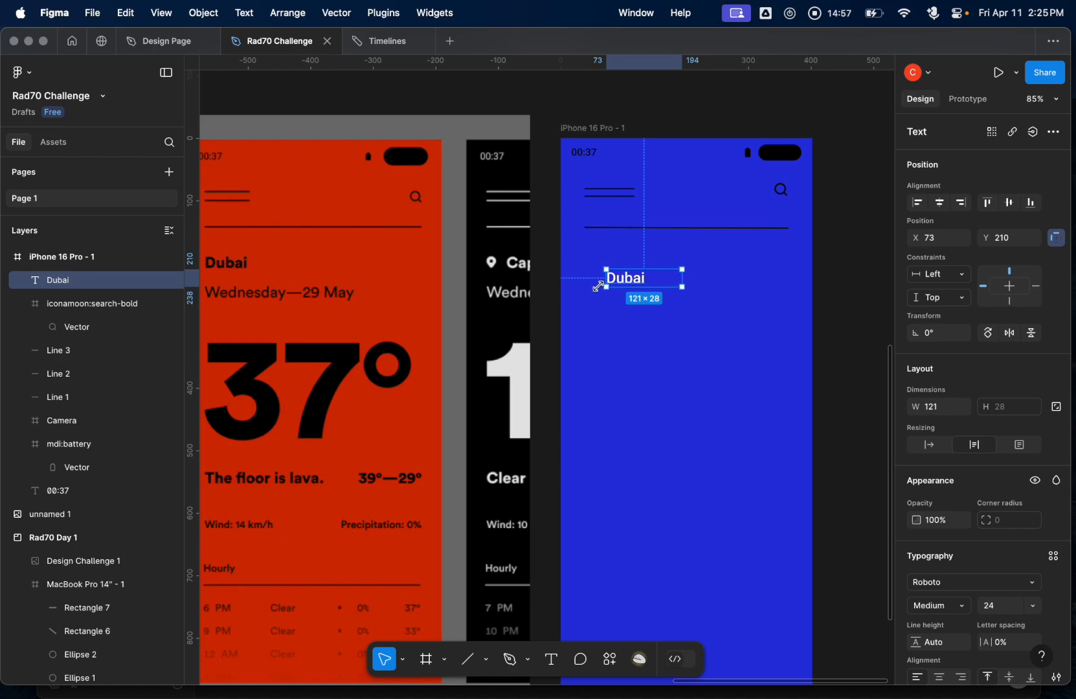
{"action": "double_click", "coordinate": [682, 279]}
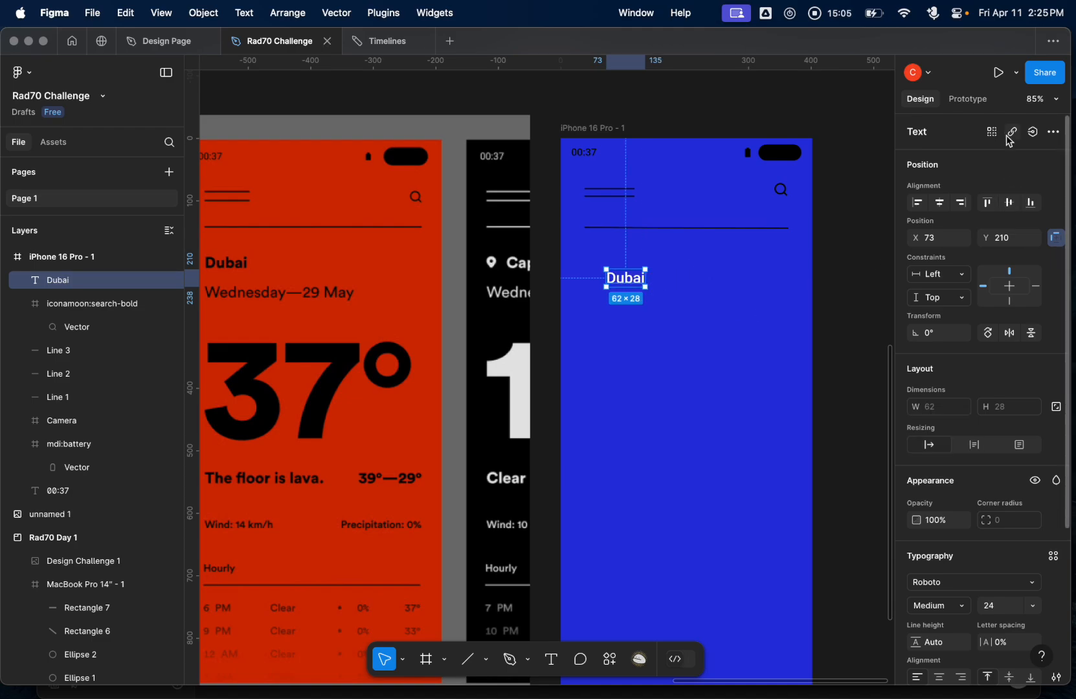
{"action": "left_click", "coordinate": [1053, 133]}
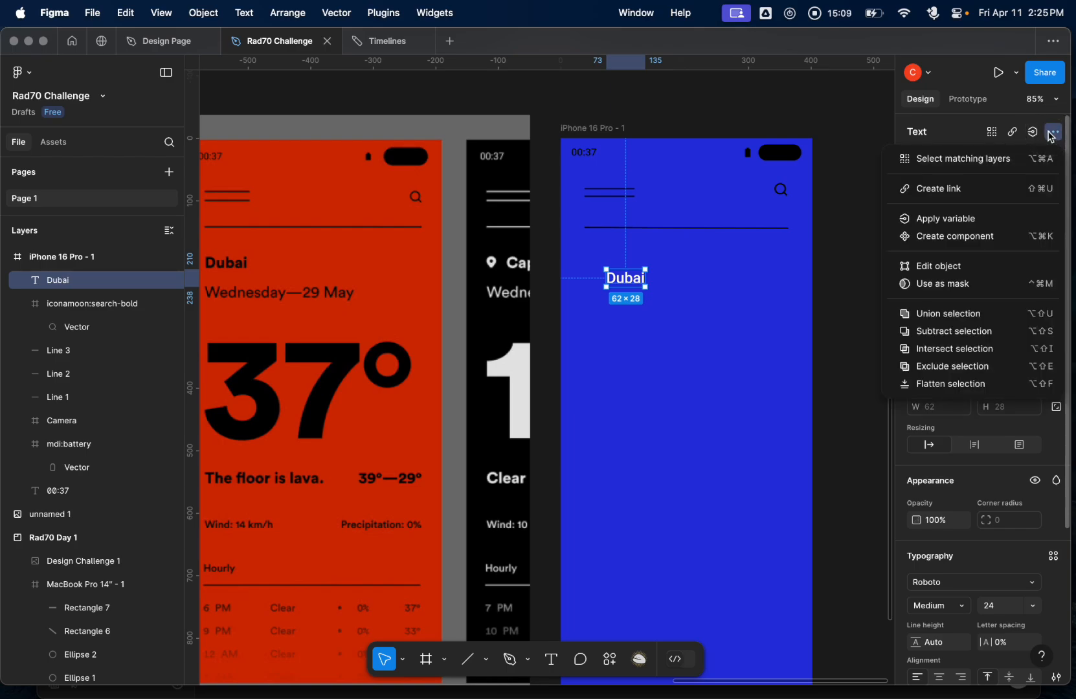
{"action": "left_click", "coordinate": [1050, 134]}
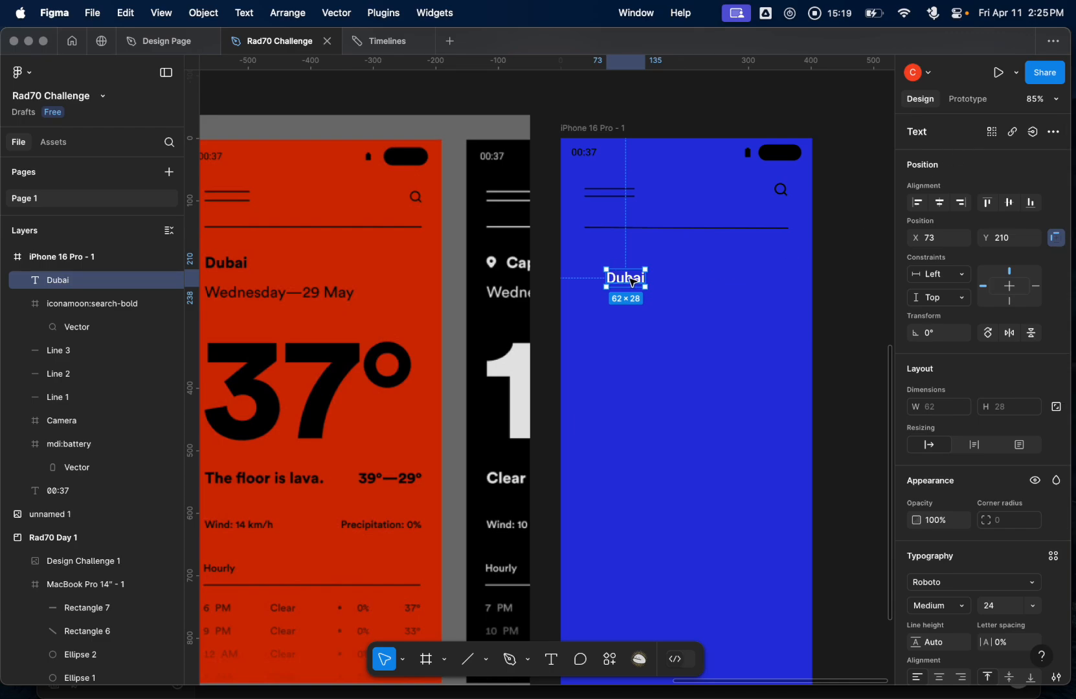
- Set the Dubai text's weight to SemiBold and move it below the divider line to X 38, Y 170
{"action": "scroll", "coordinate": [631, 280], "scroll_direction": "down", "scroll_amount": 2}
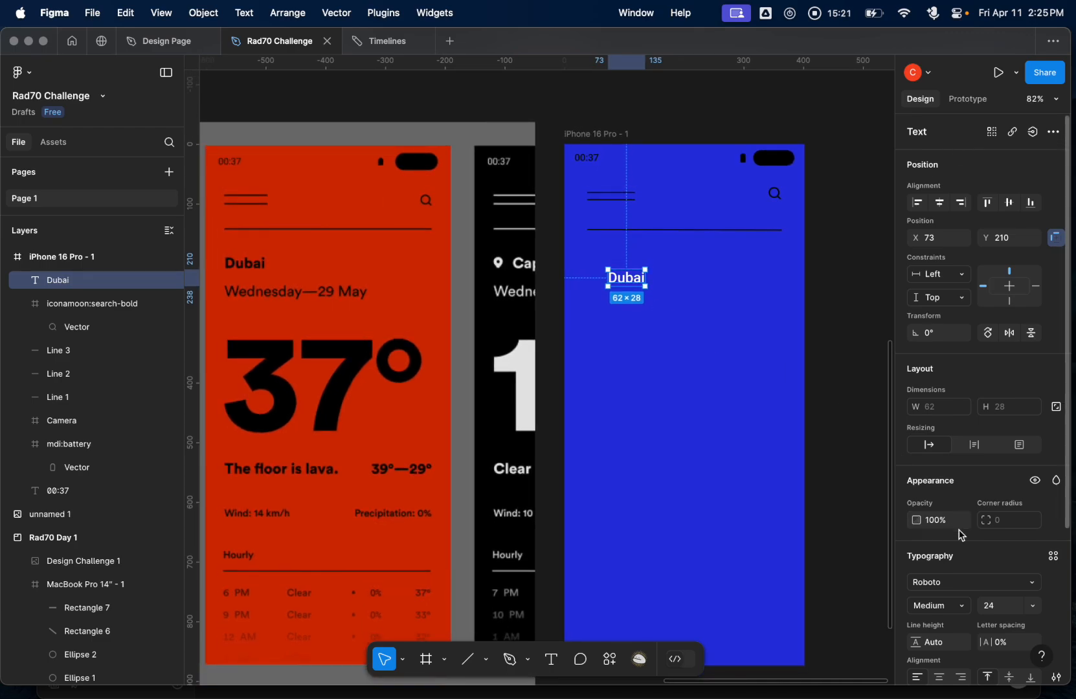
{"action": "left_click", "coordinate": [941, 605]}
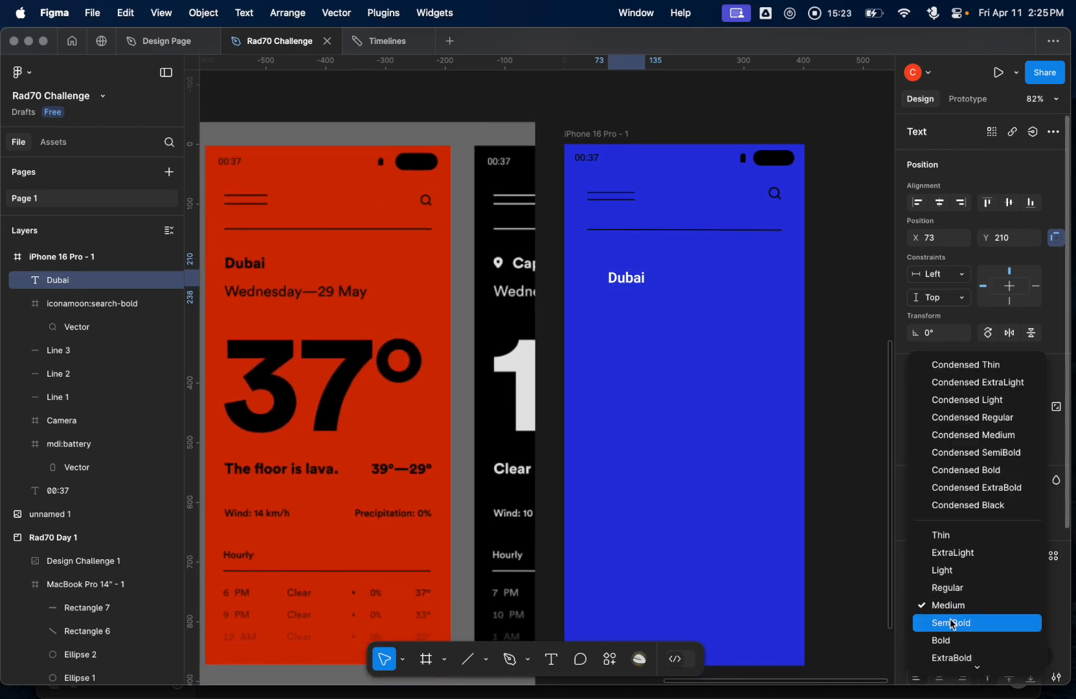
{"action": "left_click", "coordinate": [951, 623]}
{"action": "left_click_drag", "start_coordinate": [637, 287], "coordinate": [617, 261]}
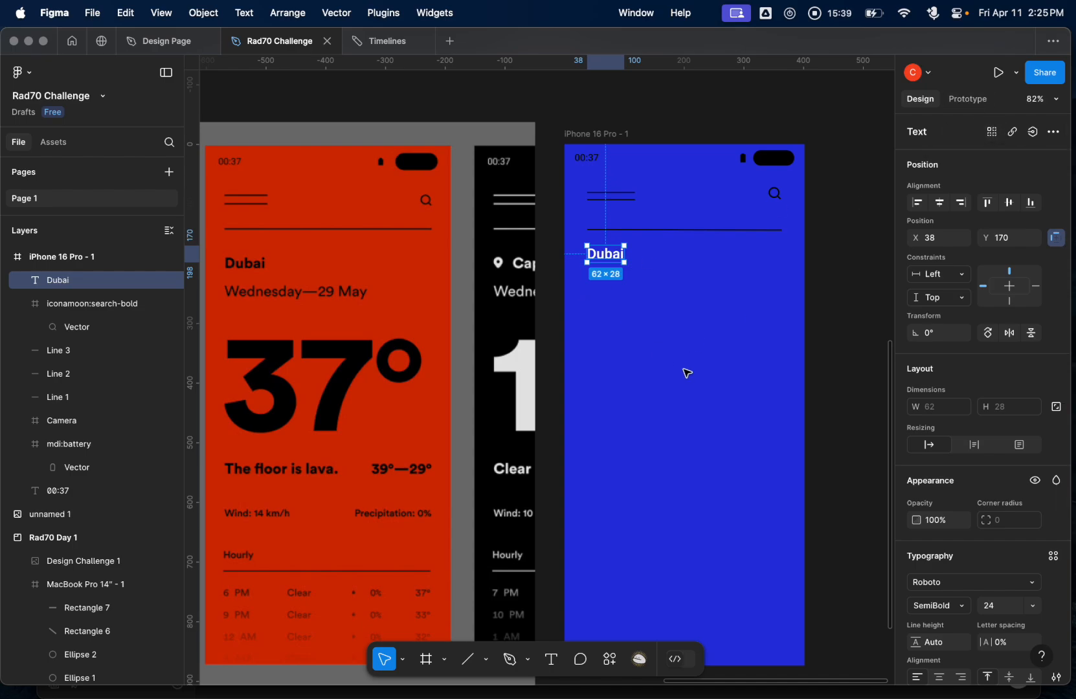
- Duplicate the Dubai text, place the copy below it at X 38, Y 223, and replace its text with "Wednesday"
{"action": "key", "text": "super+d"}
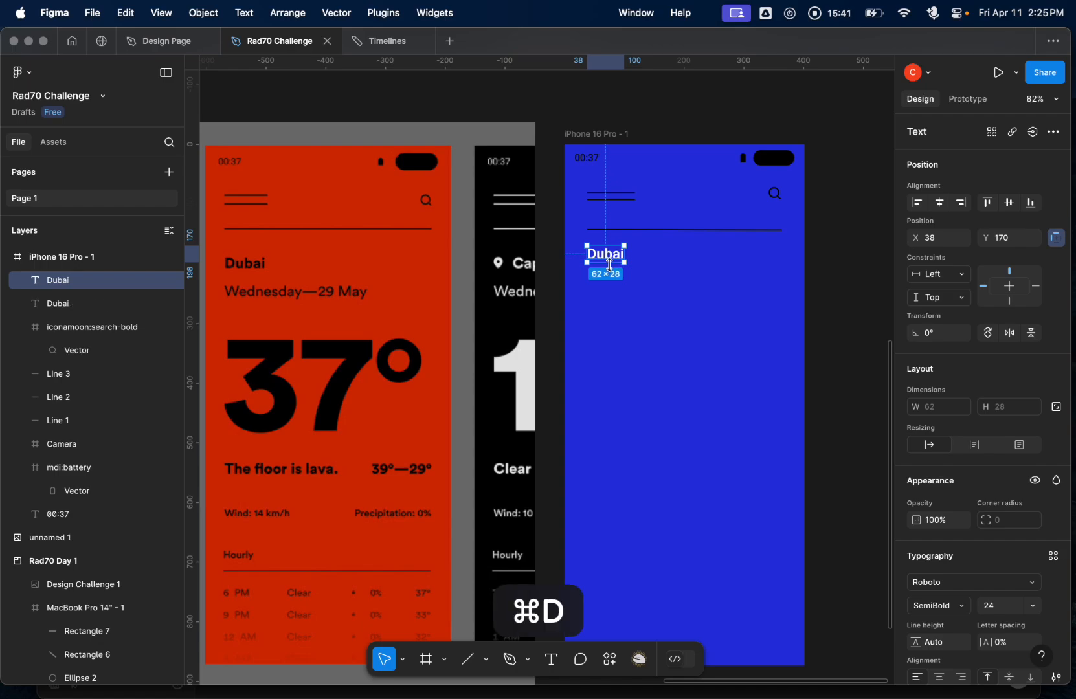
{"action": "left_click_drag", "start_coordinate": [615, 269], "coordinate": [613, 286]}
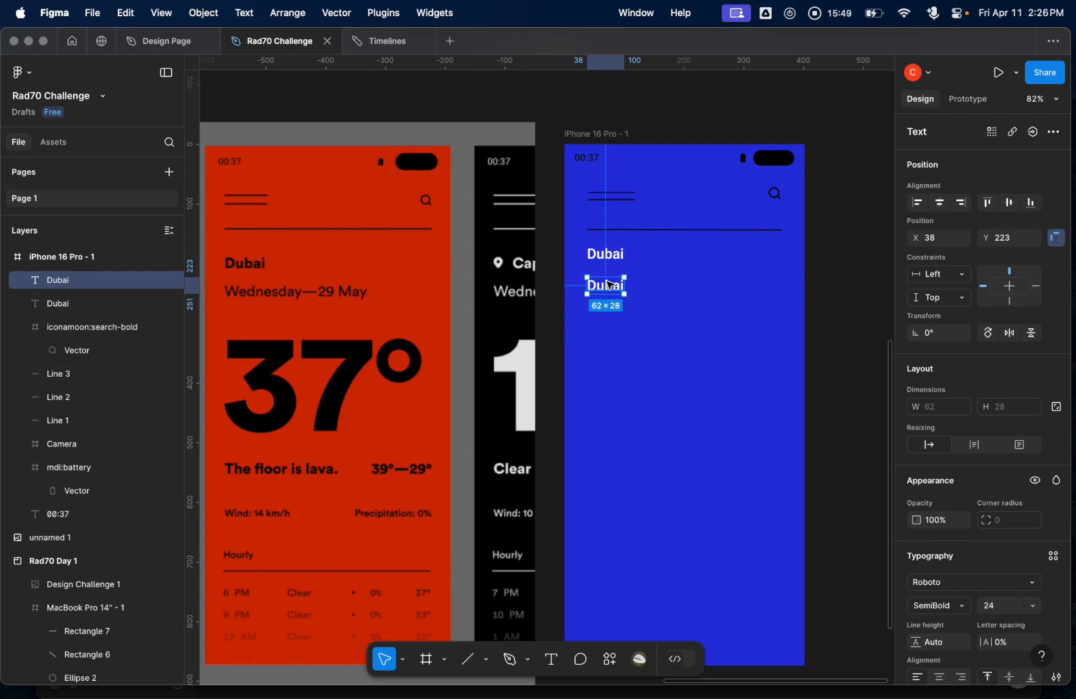
{"action": "double_click", "coordinate": [603, 286]}
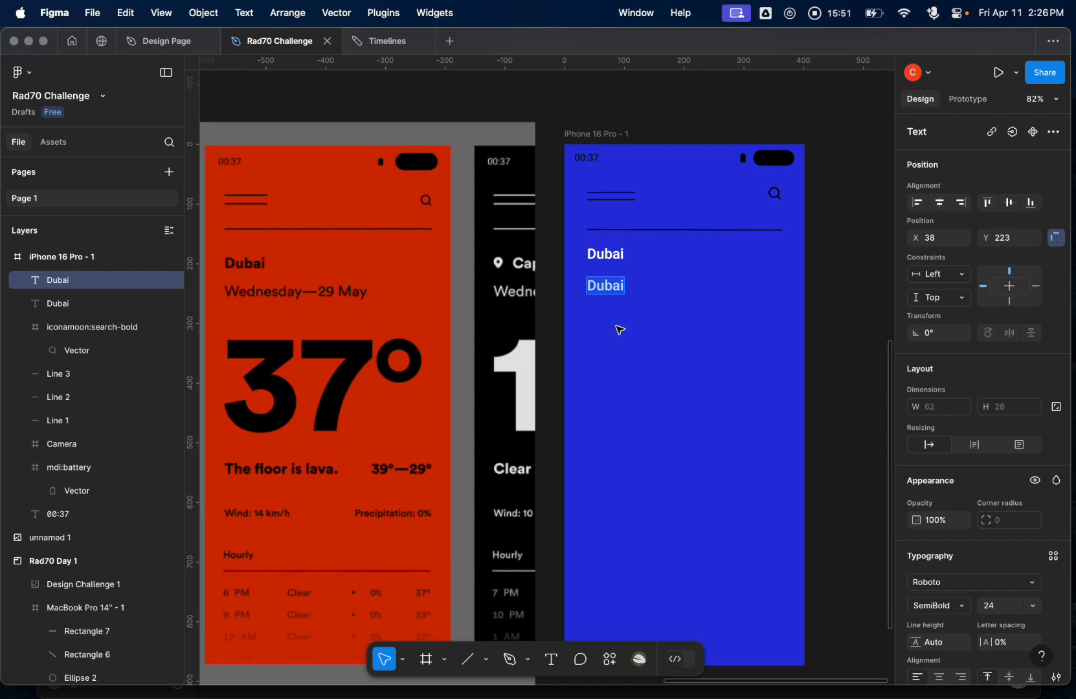
{"action": "type", "text": "Wednesday"}
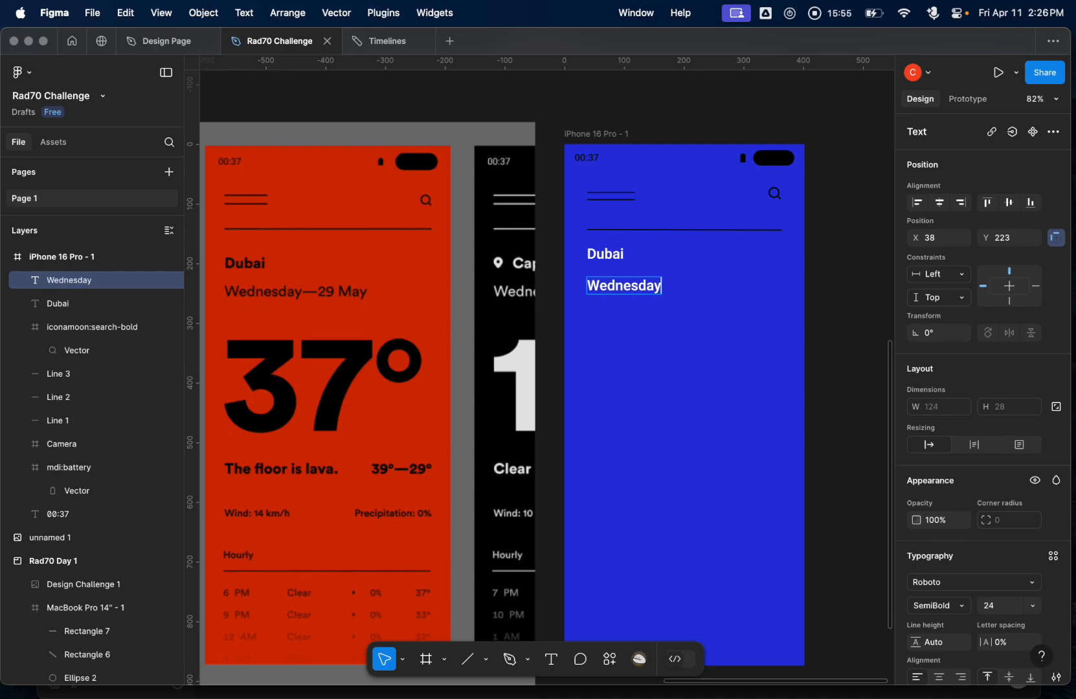
- Try double hyphens and double underscores as a long dash after "Wednesday", removing them again
{"action": "type", "text": "--"}
{"action": "key", "text": "BackSpace"}
{"action": "key", "text": "BackSpace"}
{"action": "type", "text": "__"}
{"action": "key", "text": "BackSpace"}
{"action": "key", "text": "BackSpace"}
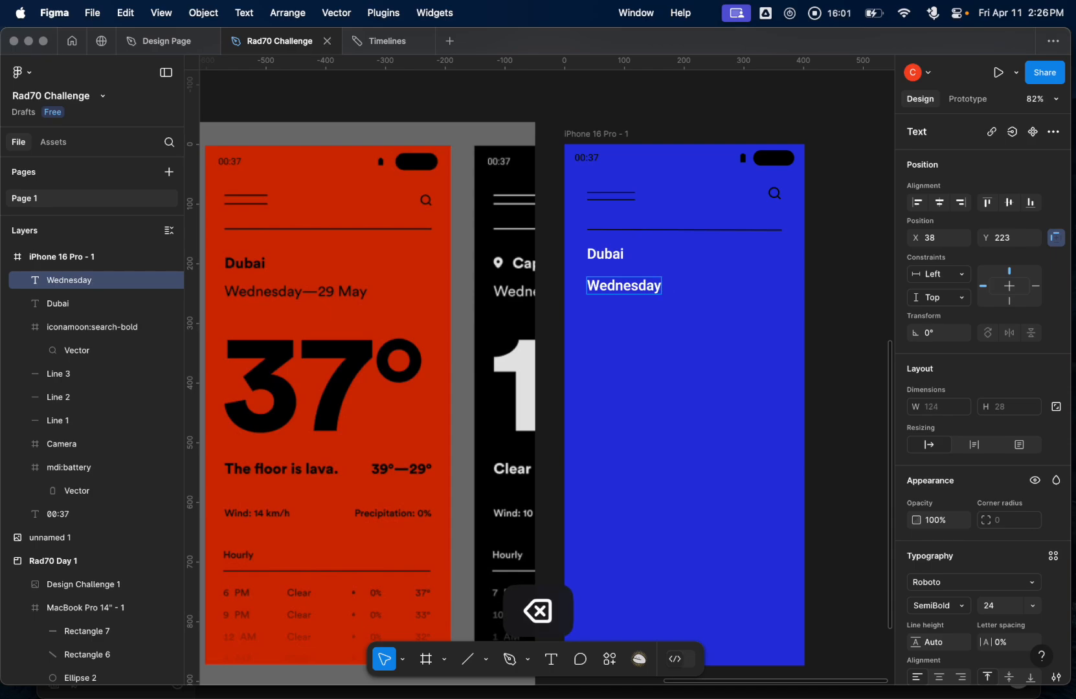
{"action": "type", "text": "--"}
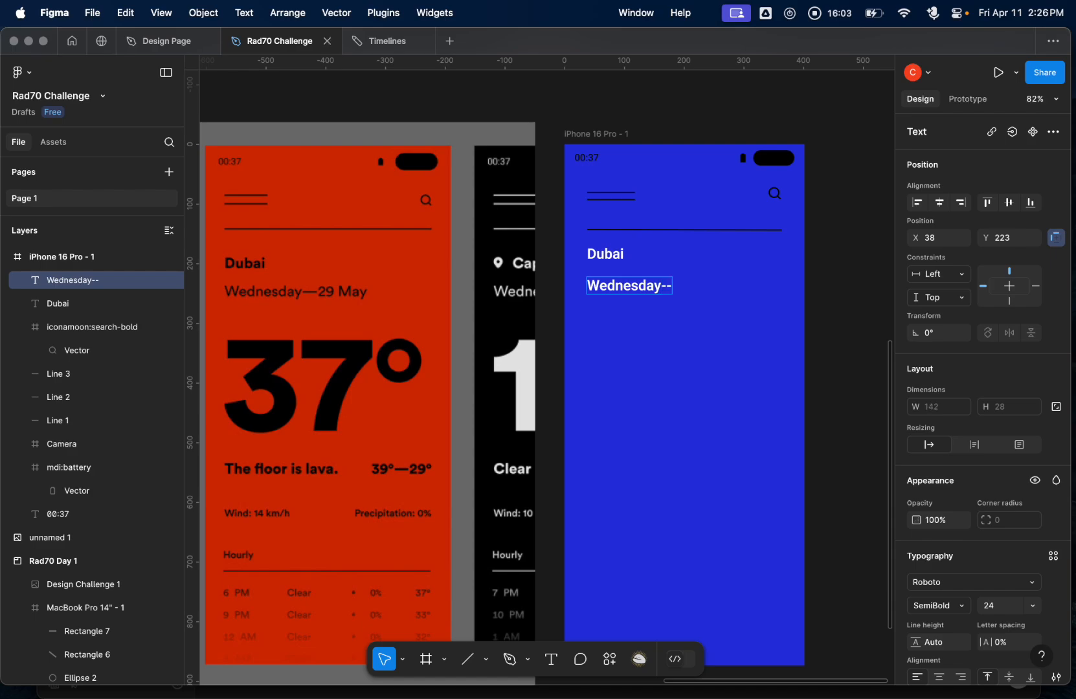
{"action": "key", "text": "BackSpace"}
{"action": "key", "text": "BackSpace"}
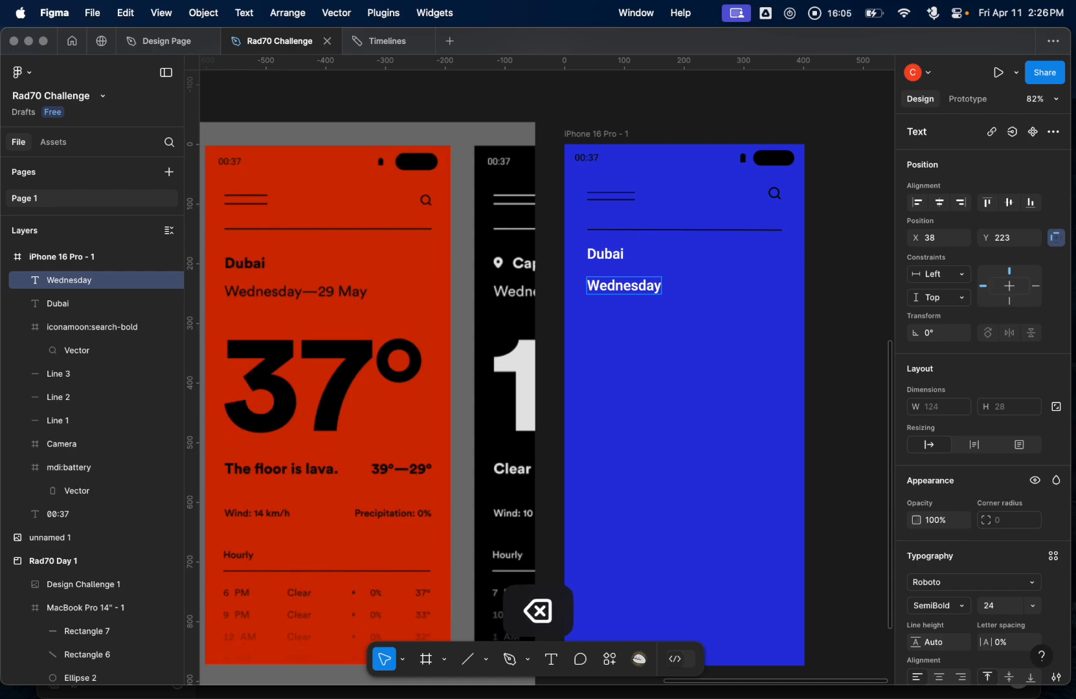
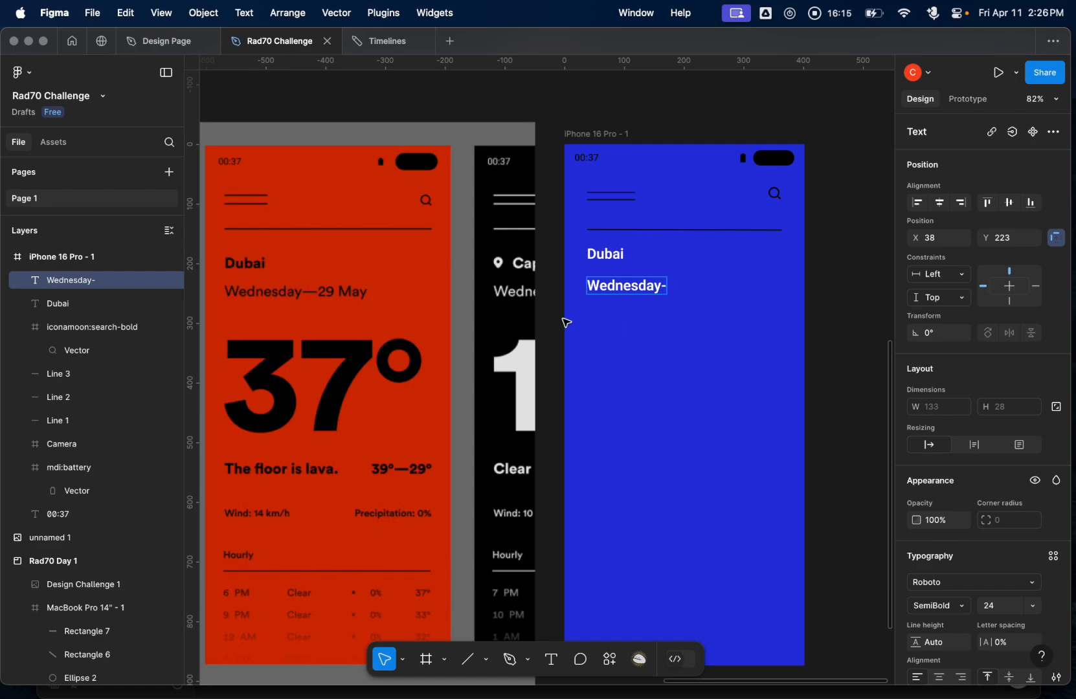
{"action": "key", "text": "BackSpace"}
- Complete the date line as "Wednesday - 29 May" and set its font weight to Regular
{"action": "type", "text": "- 29 May"}
{"action": "triple_click", "coordinate": [651, 285]}
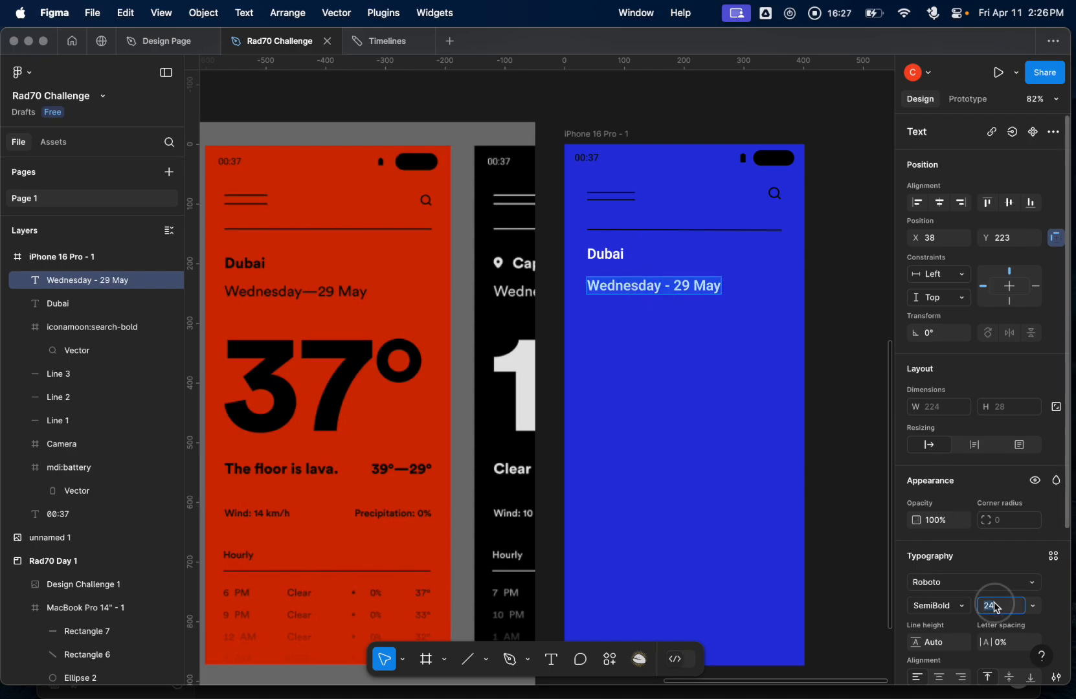
{"action": "left_click", "coordinate": [966, 612]}
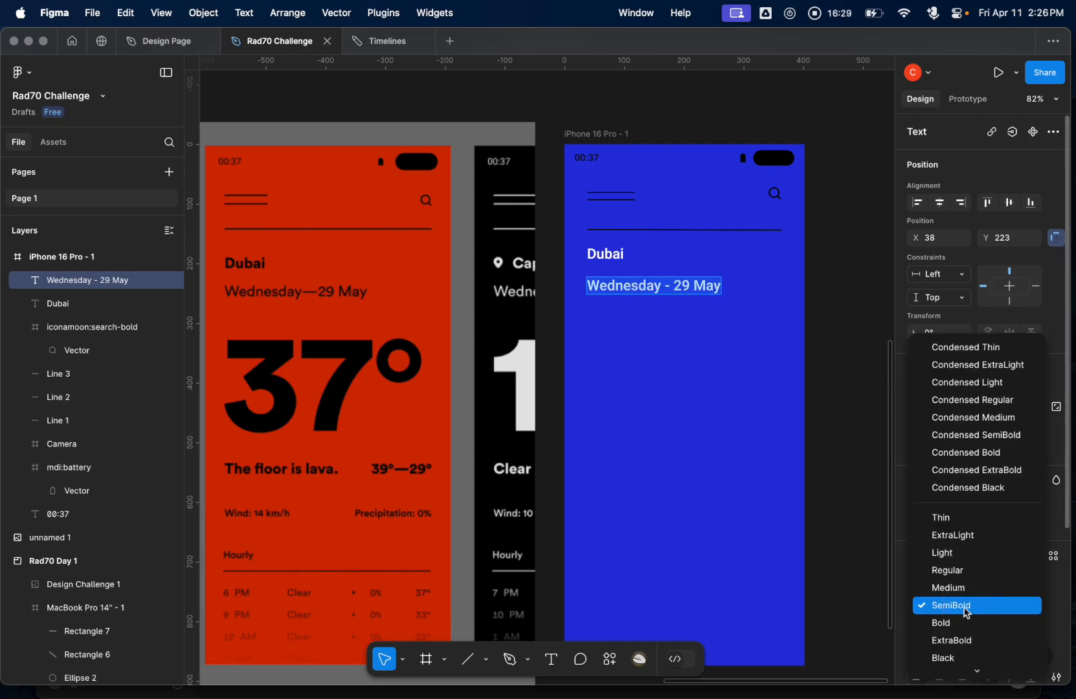
{"action": "left_click", "coordinate": [961, 588]}
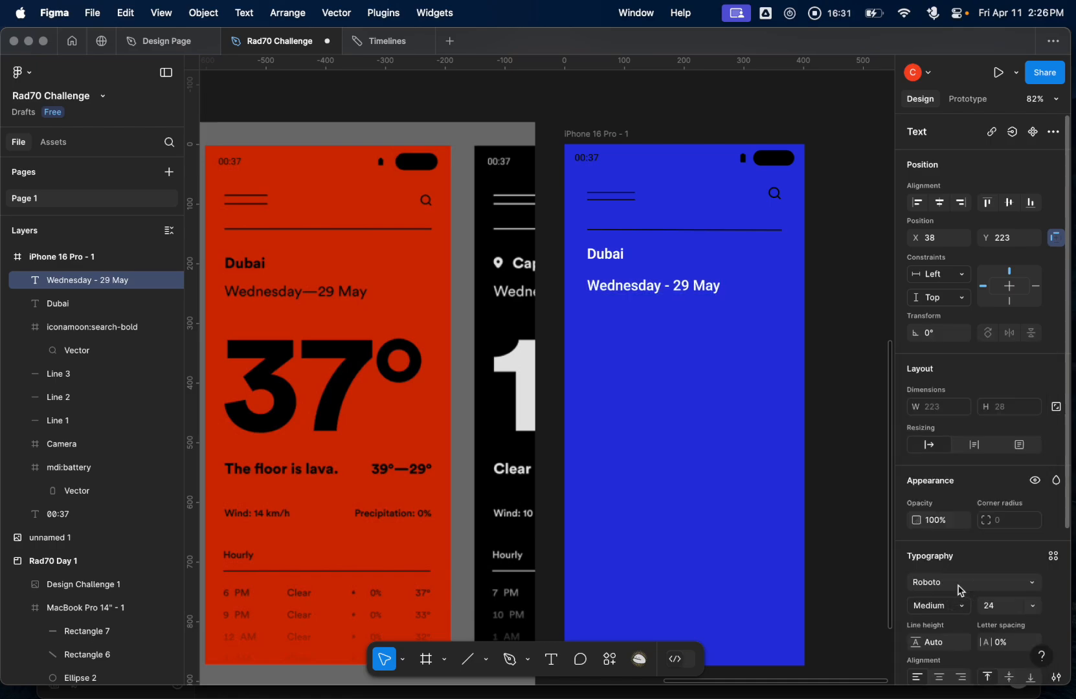
{"action": "left_click", "coordinate": [962, 610]}
{"action": "left_click", "coordinate": [961, 588]}
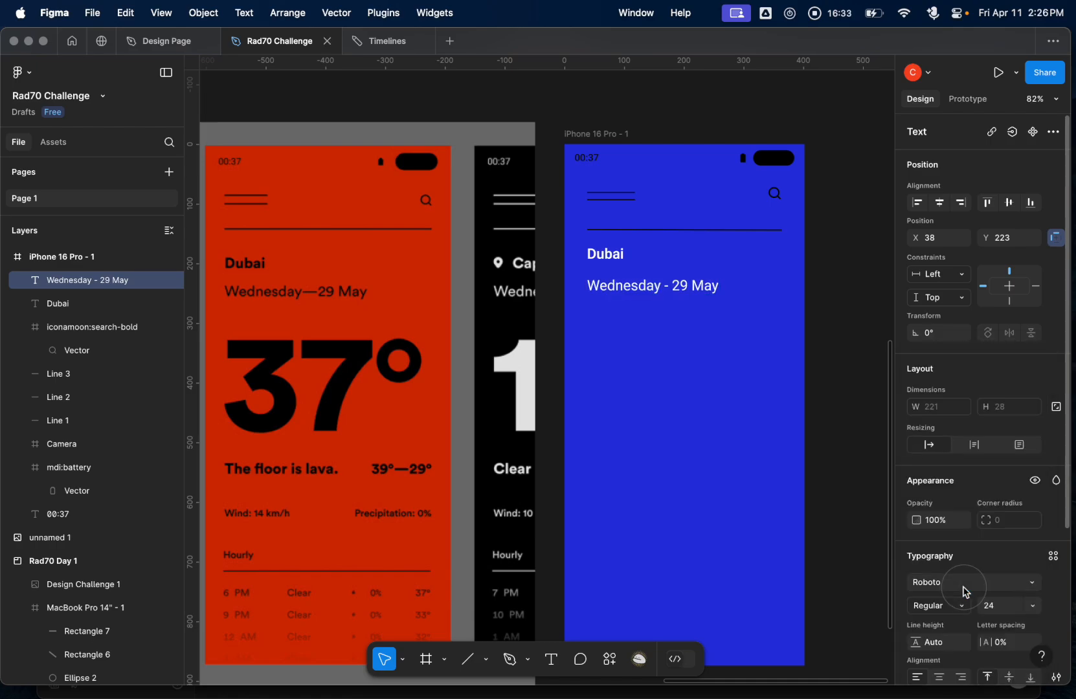
- Try font sizes 23 and 22 on the "Wednesday - 29 May" text and return it to 24
{"action": "left_click", "coordinate": [997, 610]}
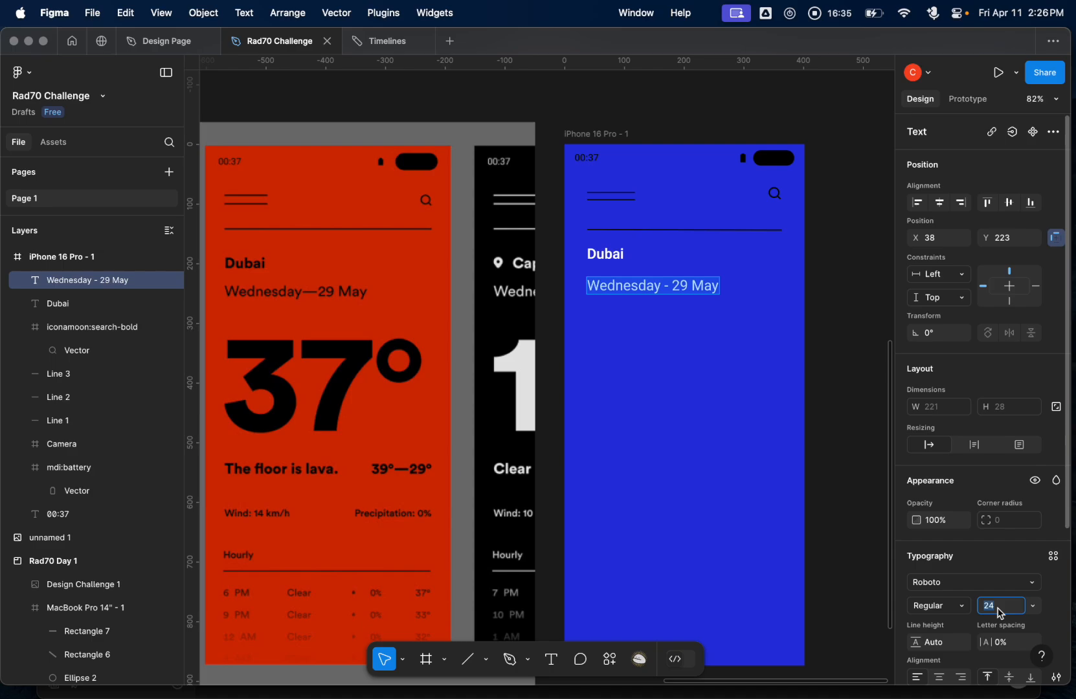
{"action": "key", "text": "Down"}
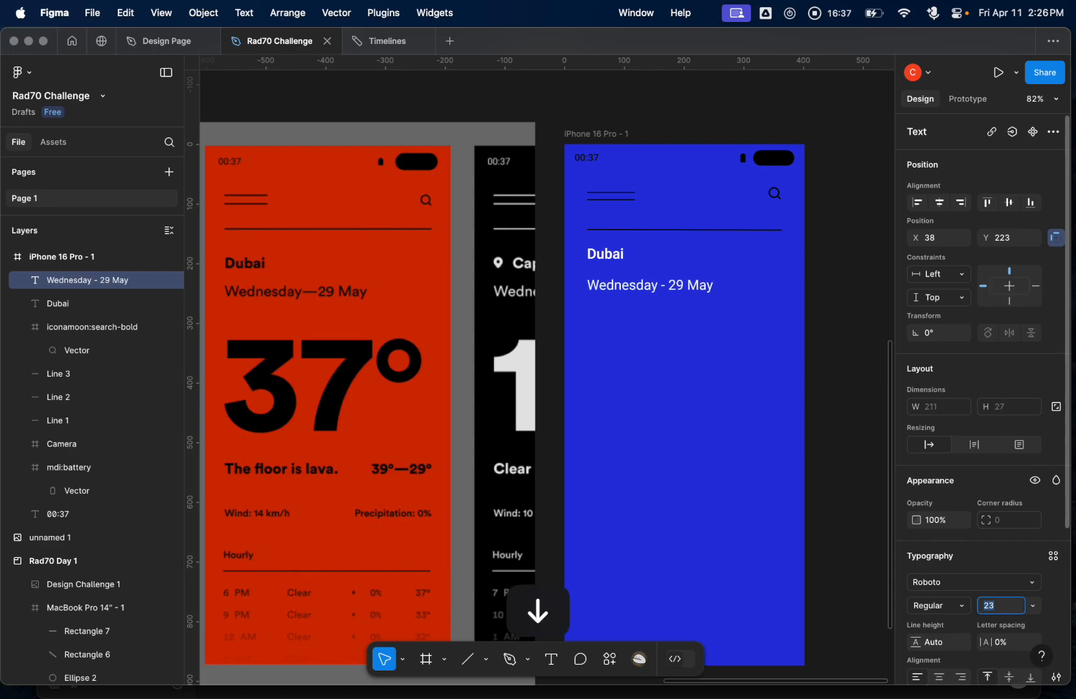
{"action": "key", "text": "Down"}
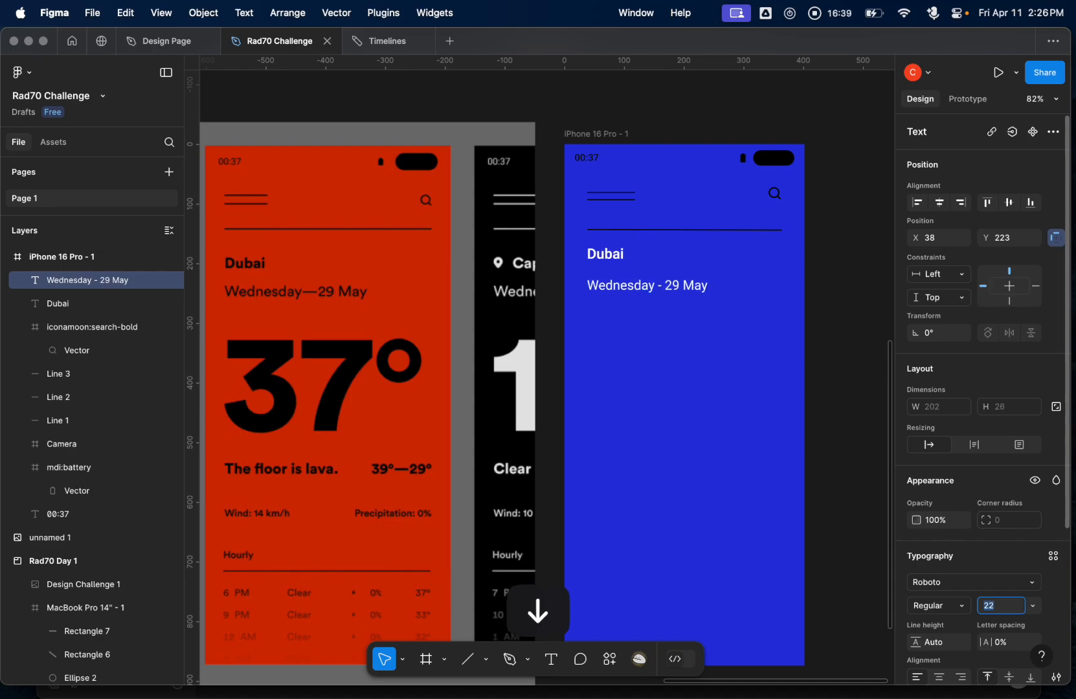
{"action": "key", "text": "Up"}
{"action": "key", "text": "Up"}
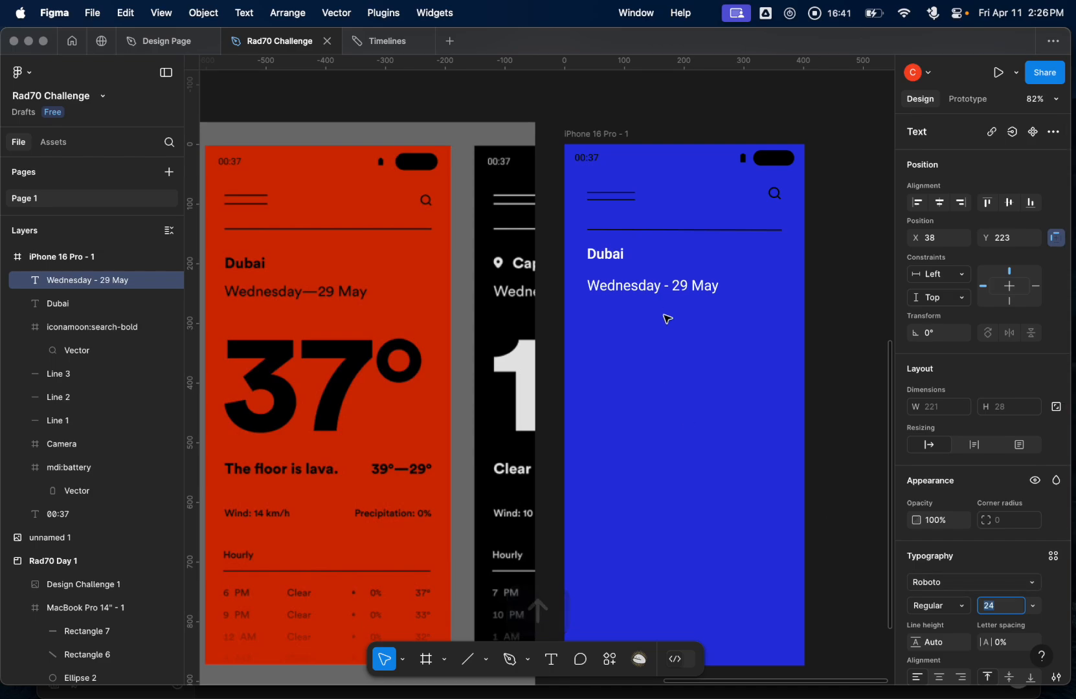
{"action": "left_click", "coordinate": [660, 340]}
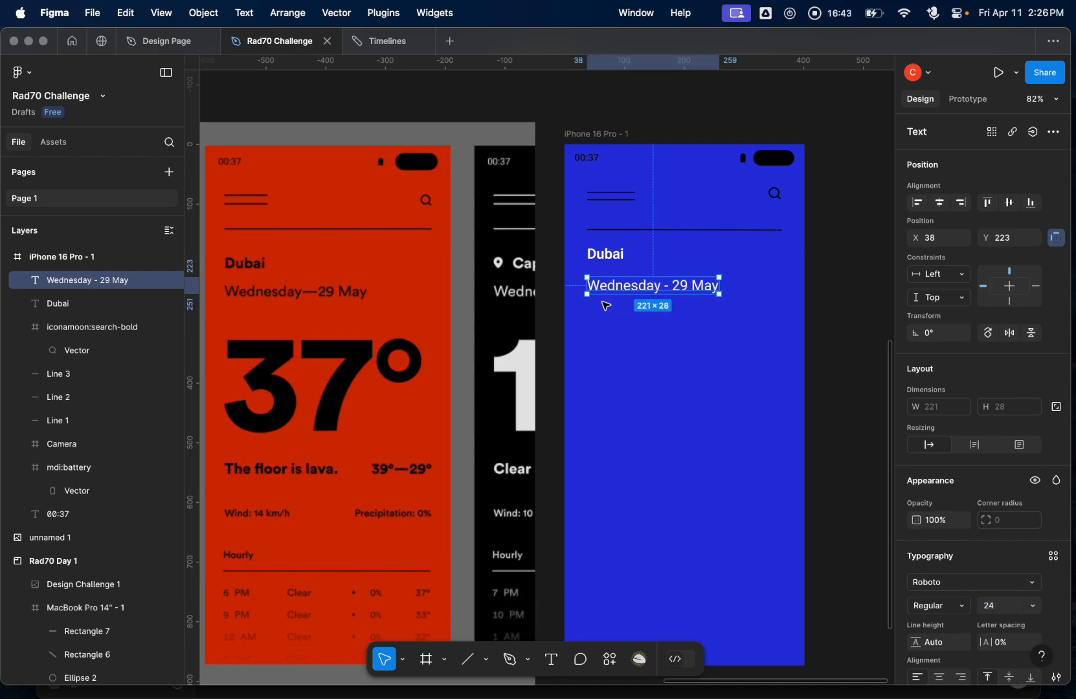
- Increase the font size of the Dubai heading above the date line to 27
{"action": "left_click", "coordinate": [605, 253]}
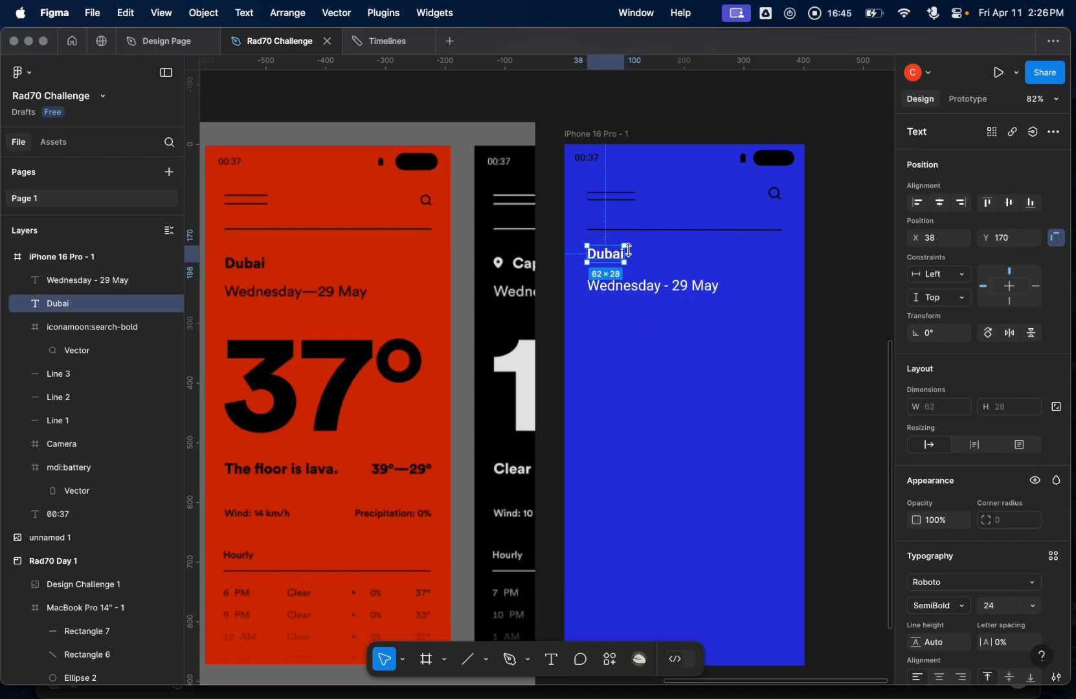
{"action": "left_click", "coordinate": [991, 606]}
{"action": "key", "text": "Up"}
{"action": "key", "text": "Up"}
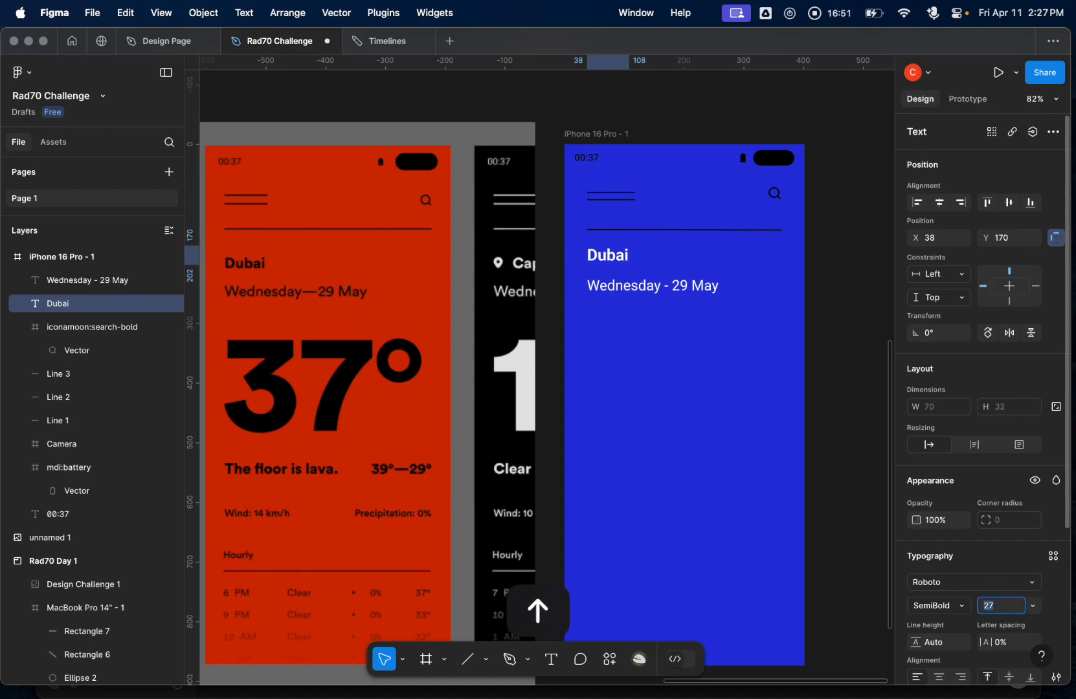
- Try font size 28 on the Dubai heading and return it to 27
{"action": "key", "text": "Up"}
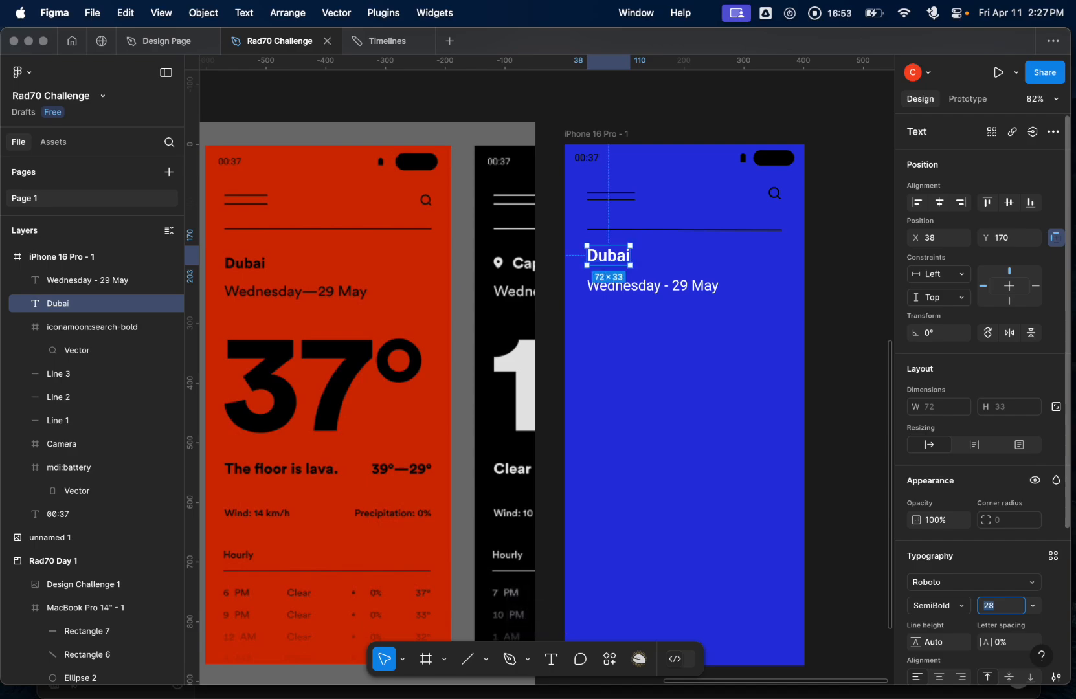
{"action": "key", "text": "Down"}
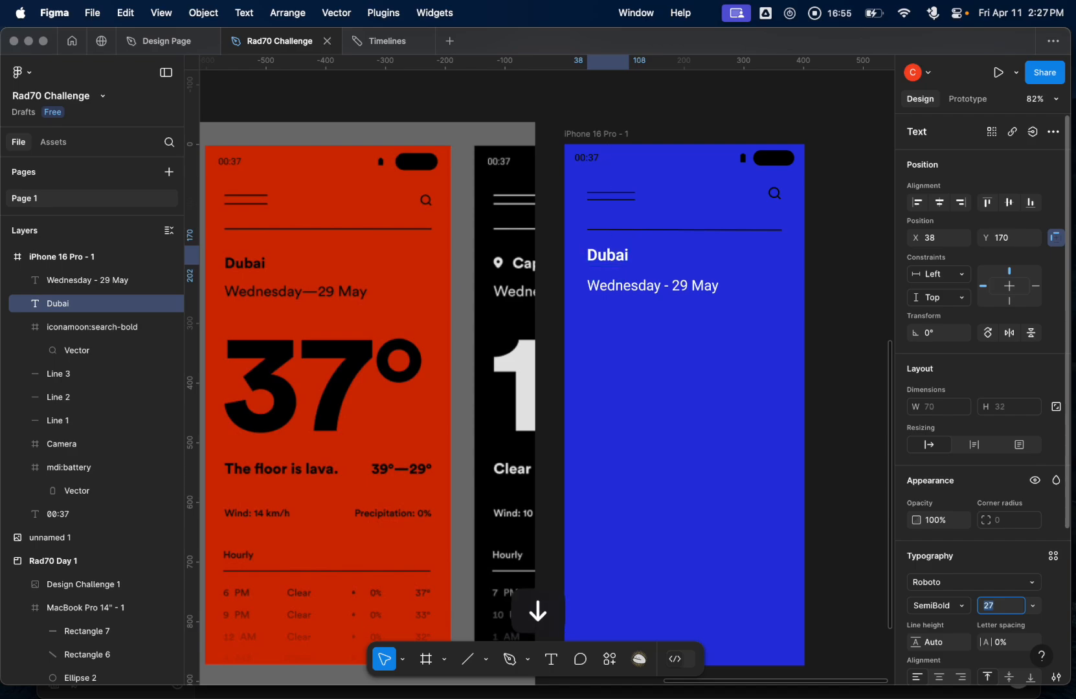
{"action": "left_click", "coordinate": [645, 343]}
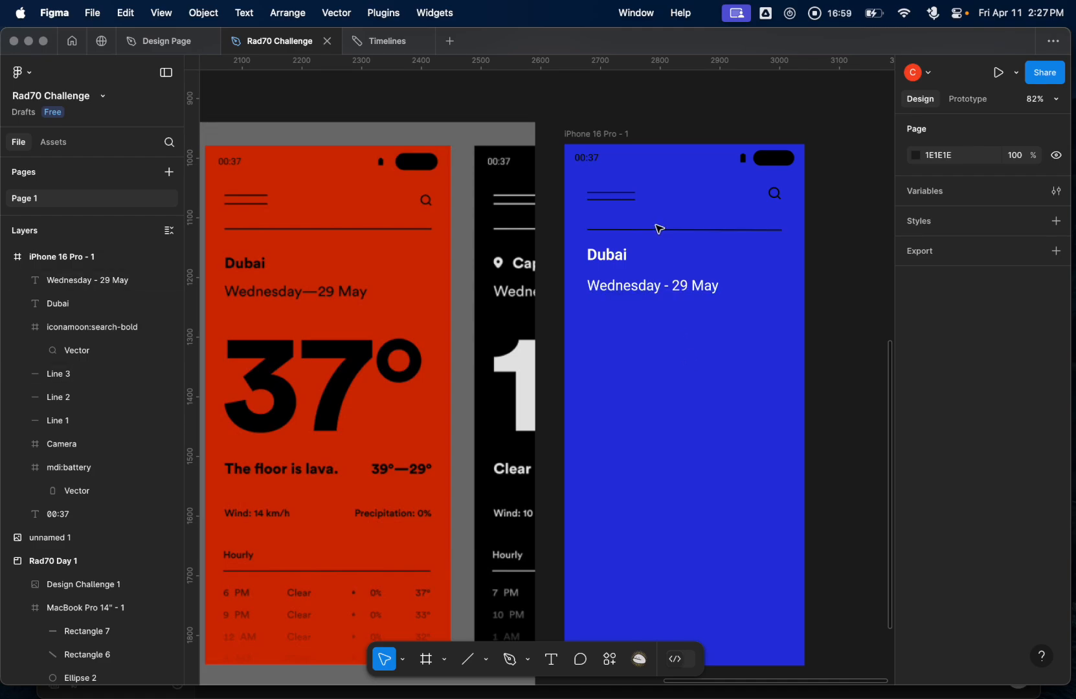
- Set the fill colour of both the Dubai heading and the "Wednesday - 29 May" text to black (000000)
{"action": "left_click", "coordinate": [680, 285]}
{"action": "left_click", "coordinate": [607, 254], "text": "shift"}
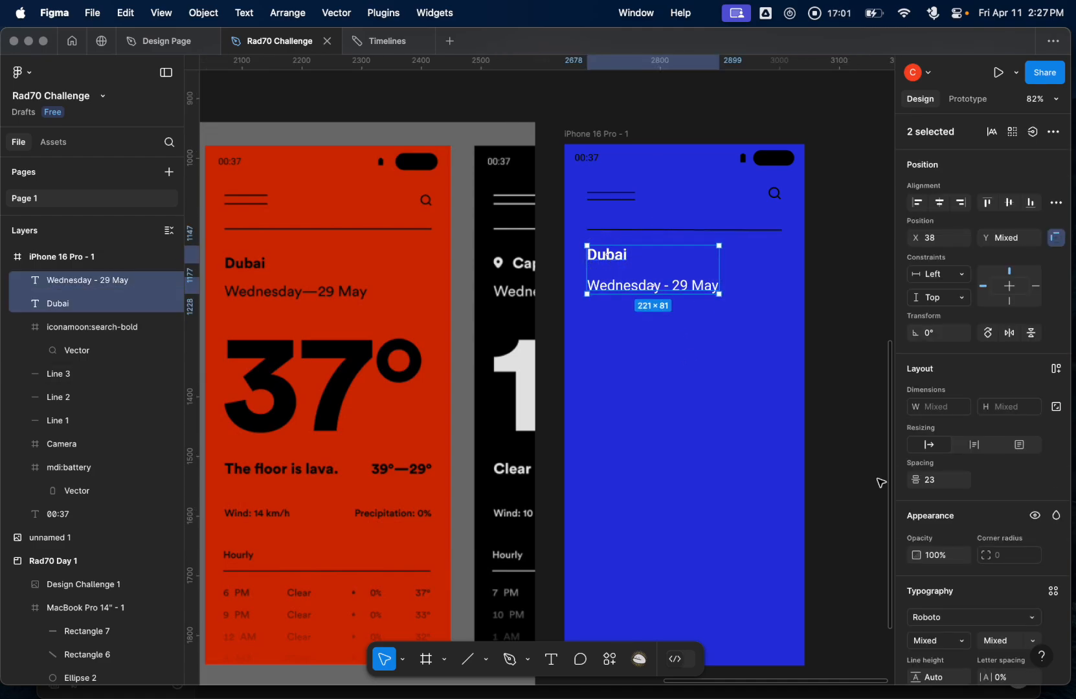
{"action": "scroll", "coordinate": [939, 518], "scroll_direction": "down", "scroll_amount": 6}
{"action": "left_click", "coordinate": [916, 579]}
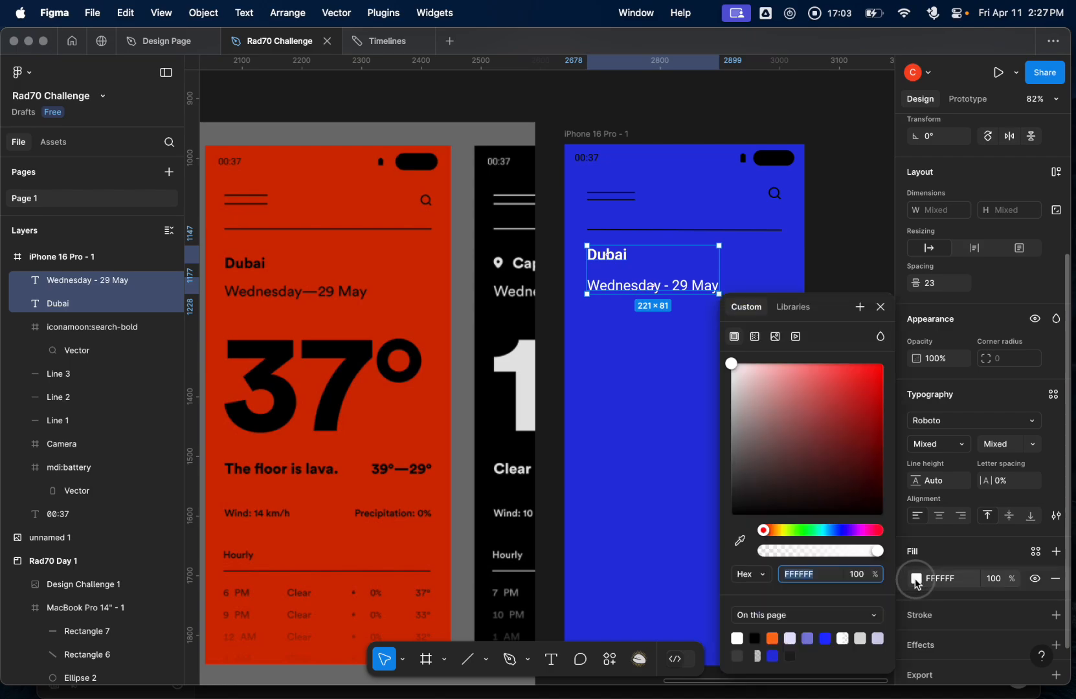
{"action": "left_click", "coordinate": [755, 638]}
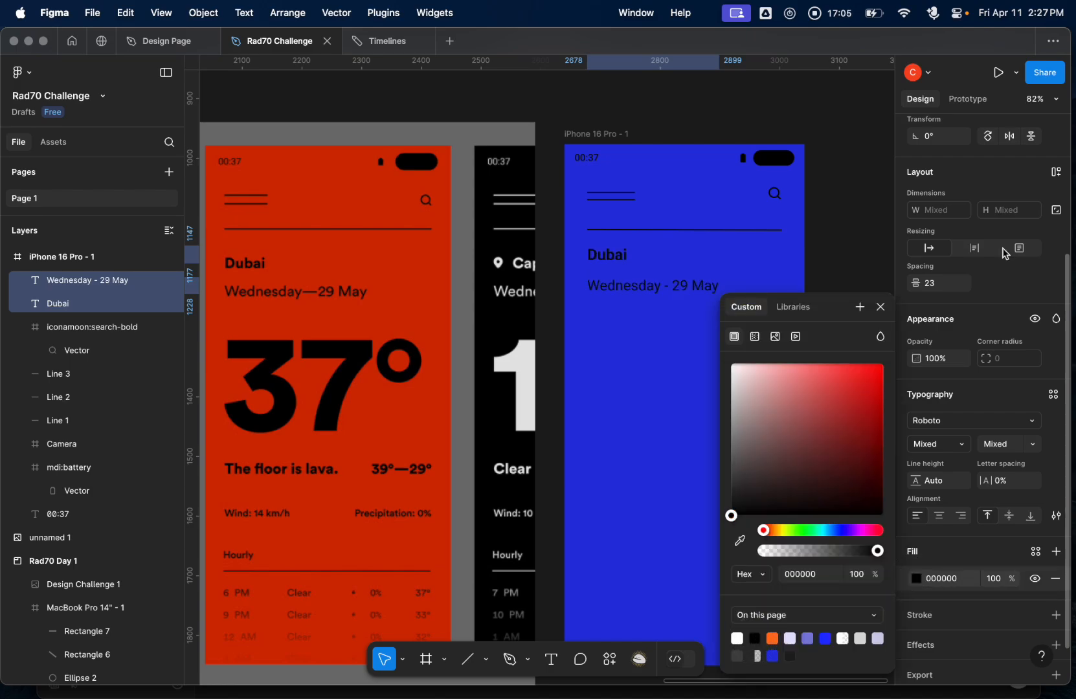
{"action": "left_click", "coordinate": [880, 307]}
{"action": "left_click", "coordinate": [646, 343]}
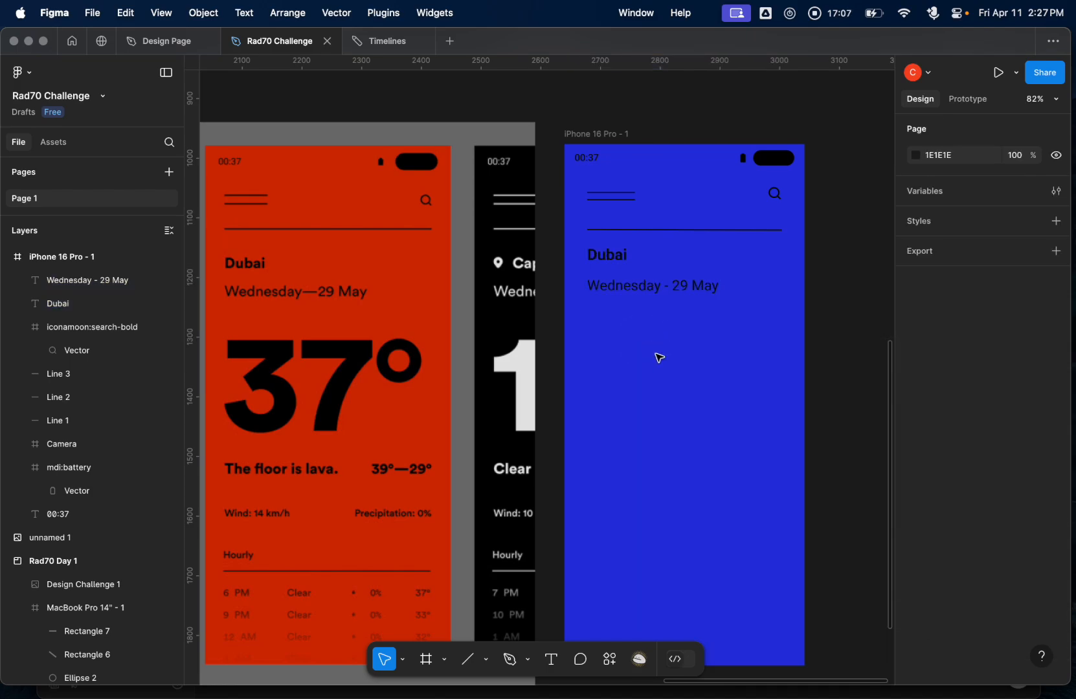
- Duplicate the "Wednesday - 29 May" text, place the copy below it at about X 78, Y 329, and change its wording to "37"
{"action": "scroll", "coordinate": [707, 405], "scroll_direction": "left", "scroll_amount": 2}
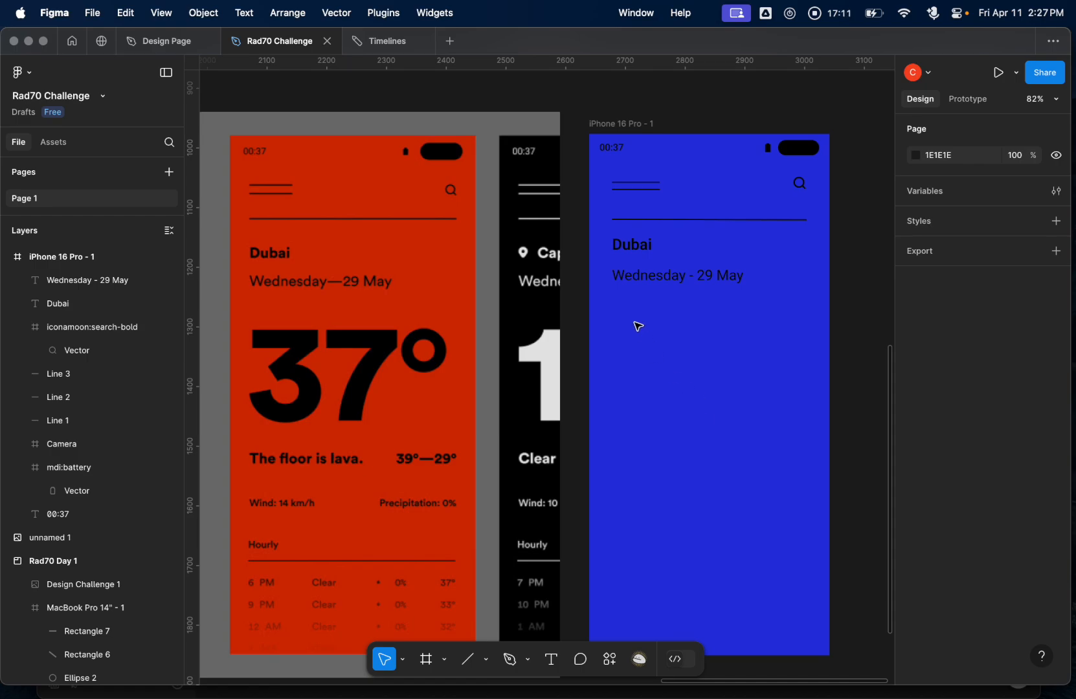
{"action": "left_click", "coordinate": [680, 276]}
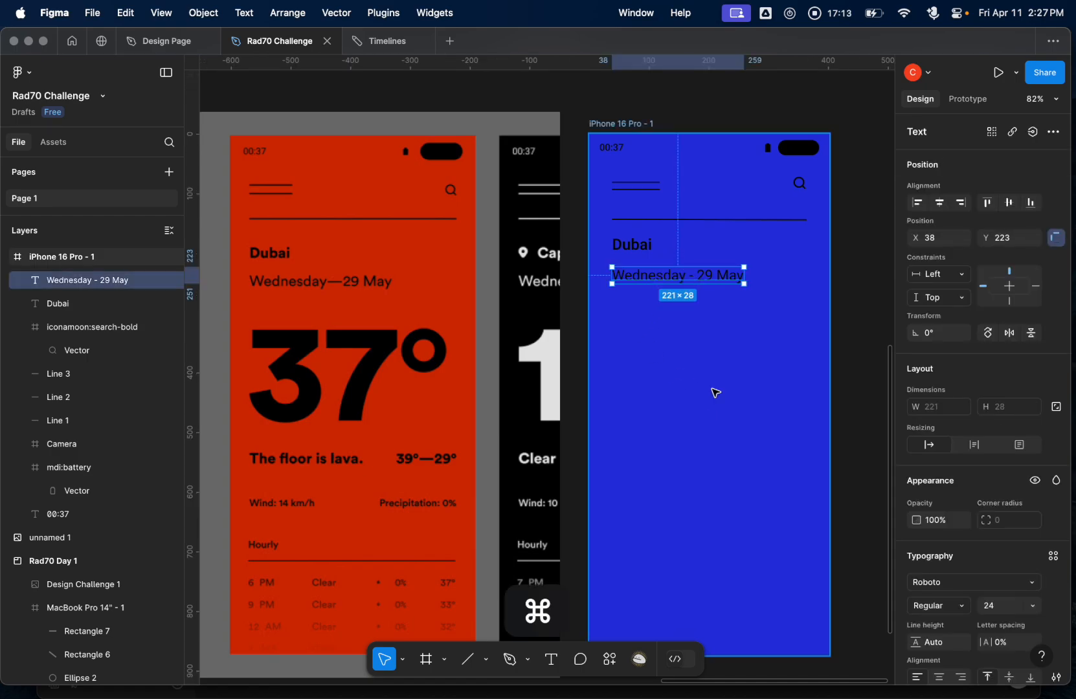
{"action": "key", "text": "super+d"}
{"action": "left_click_drag", "start_coordinate": [709, 279], "coordinate": [739, 344]}
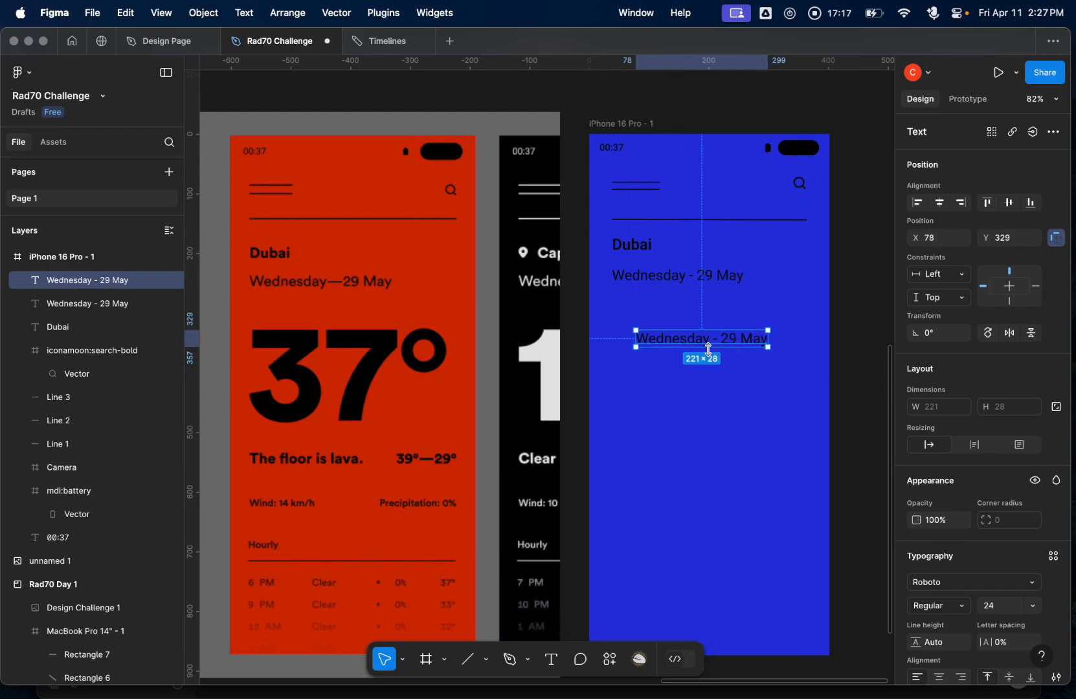
{"action": "double_click", "coordinate": [689, 340]}
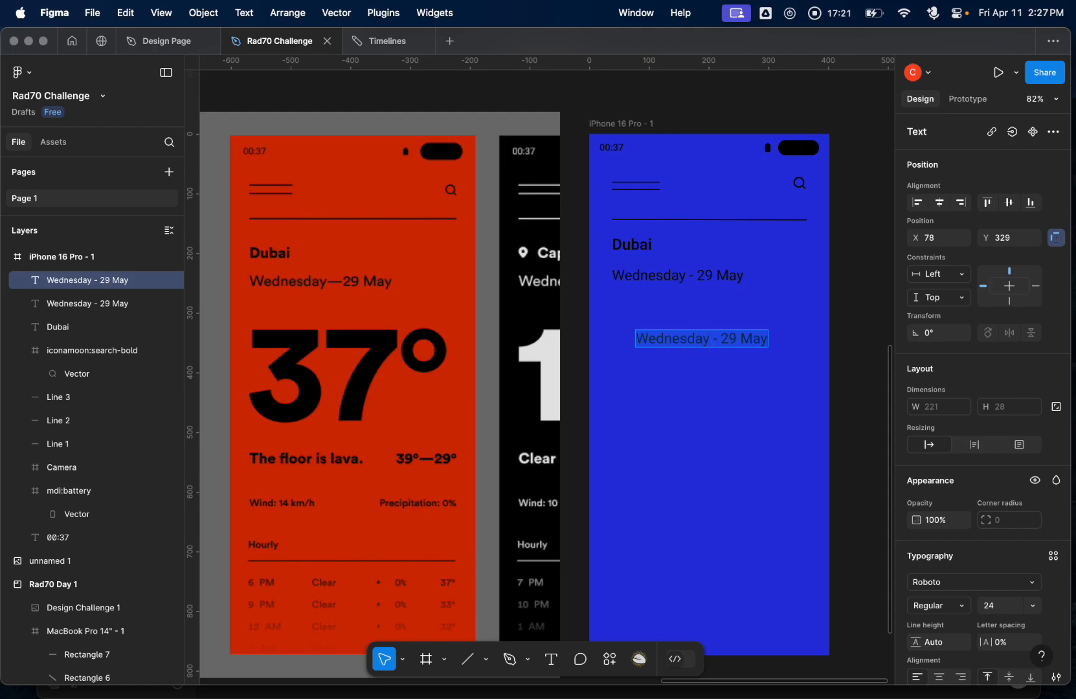
{"action": "type", "text": "37"}
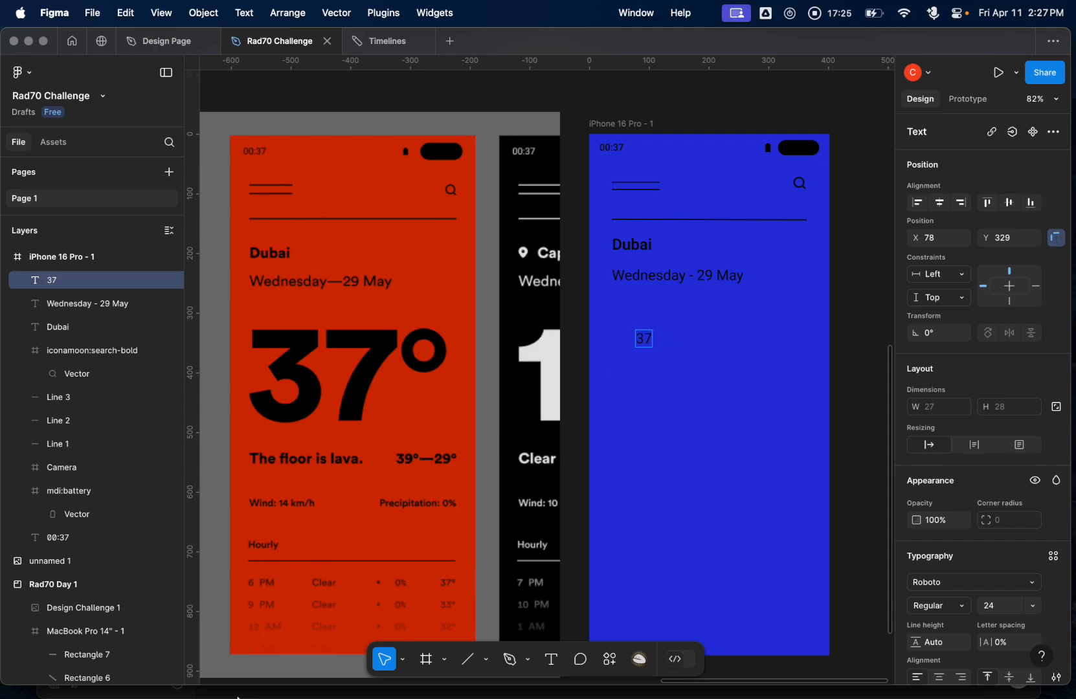
- Switch to Safari, open ChatGPT in a new tab, dismiss the memory announcement and begin a question with "how do I"
{"action": "left_click", "coordinate": [367, 679]}
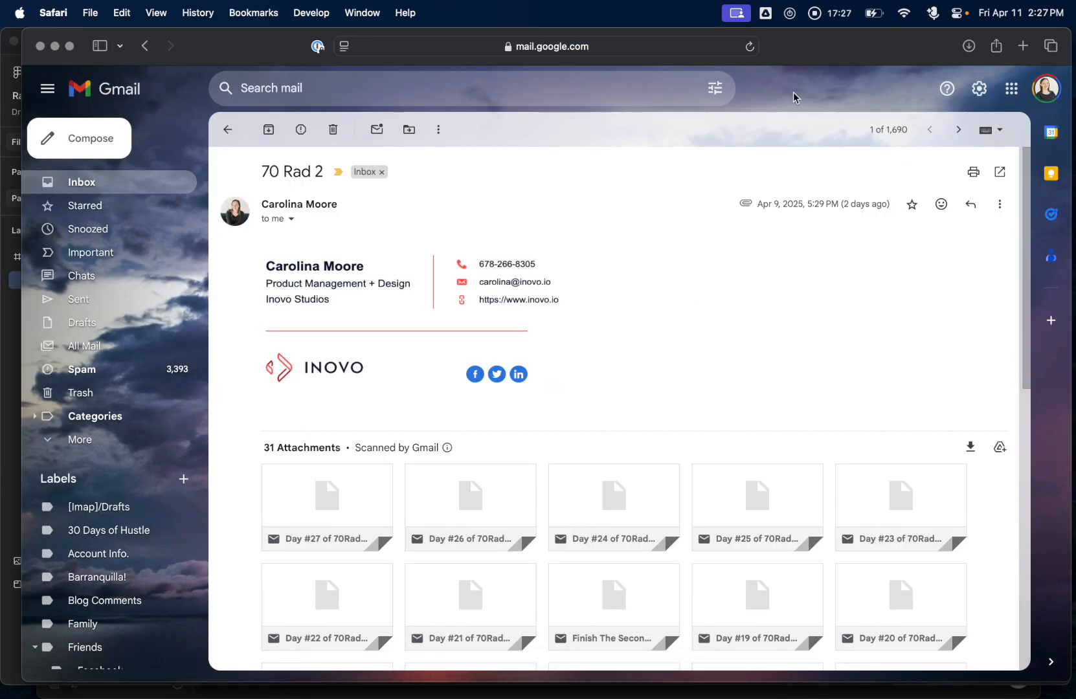
{"action": "left_click", "coordinate": [1022, 45]}
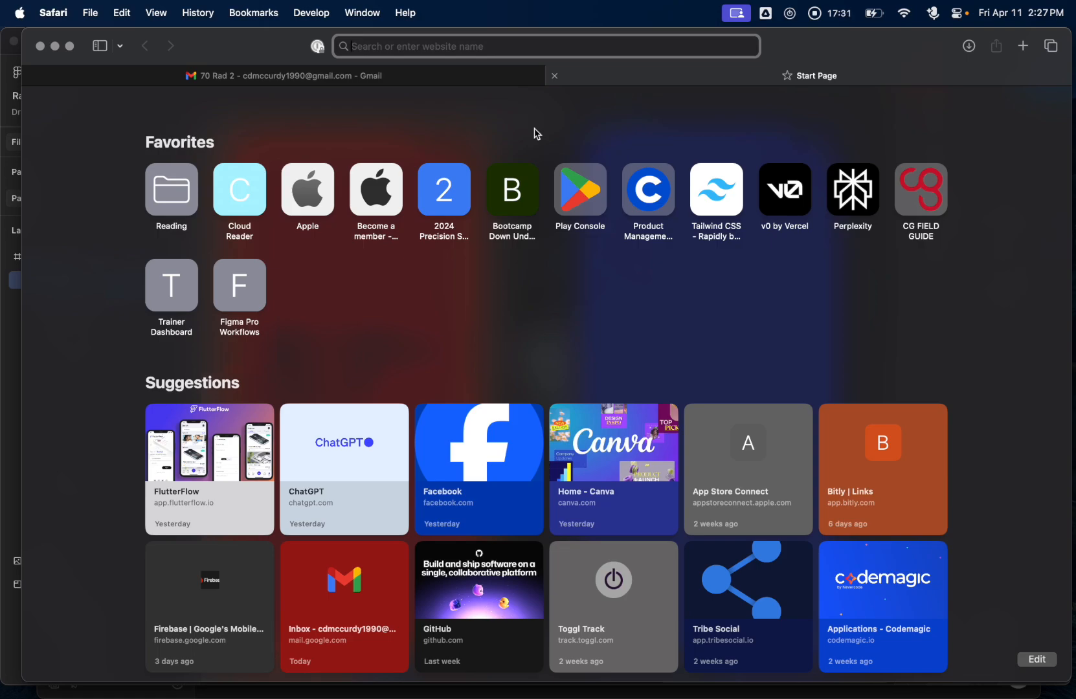
{"action": "left_click", "coordinate": [320, 461]}
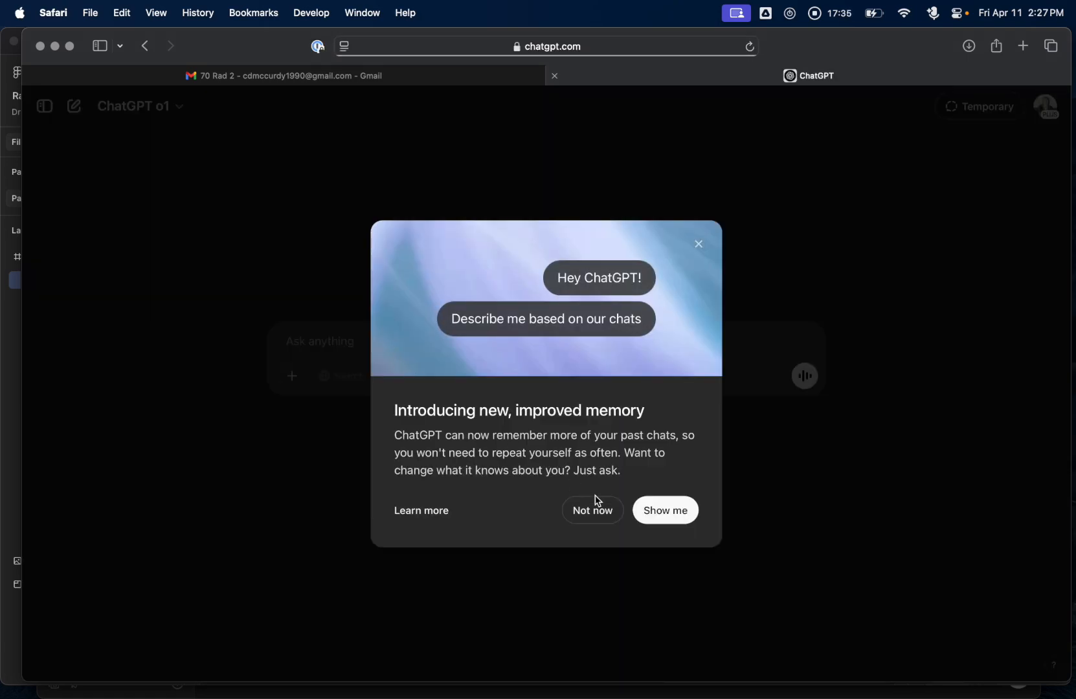
{"action": "left_click", "coordinate": [592, 510]}
{"action": "left_click", "coordinate": [331, 341]}
{"action": "type", "text": "ho"}
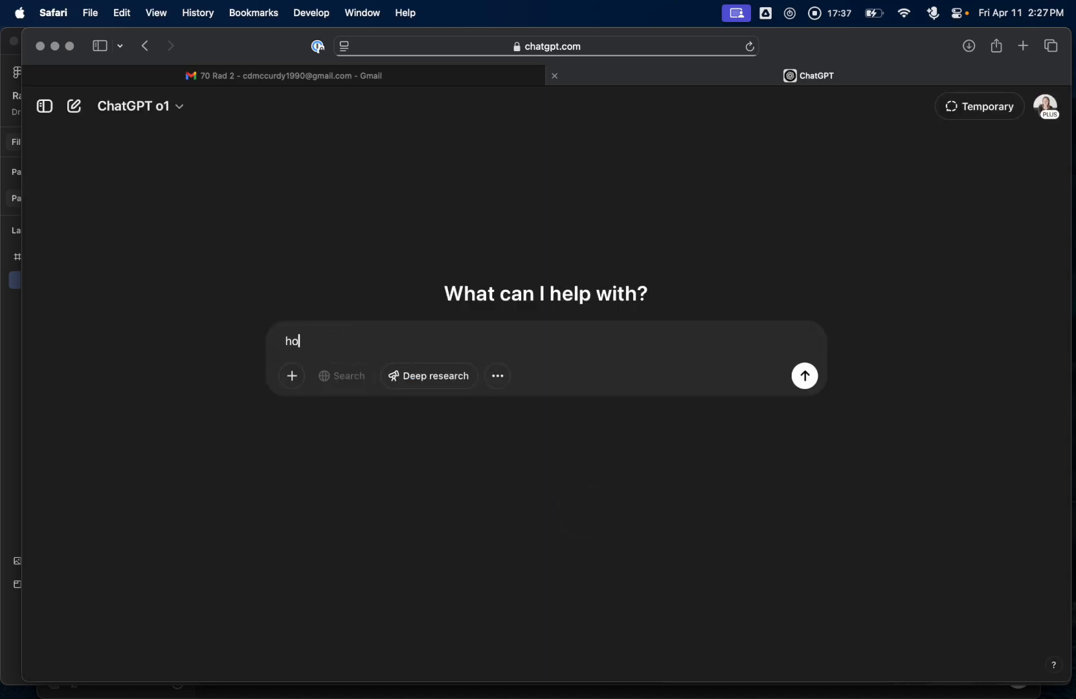
{"action": "type", "text": "w do I d"}
- Switch back to Figma and search the Iconify plugin's icons for "degree"
{"action": "key", "text": "super+Tab"}
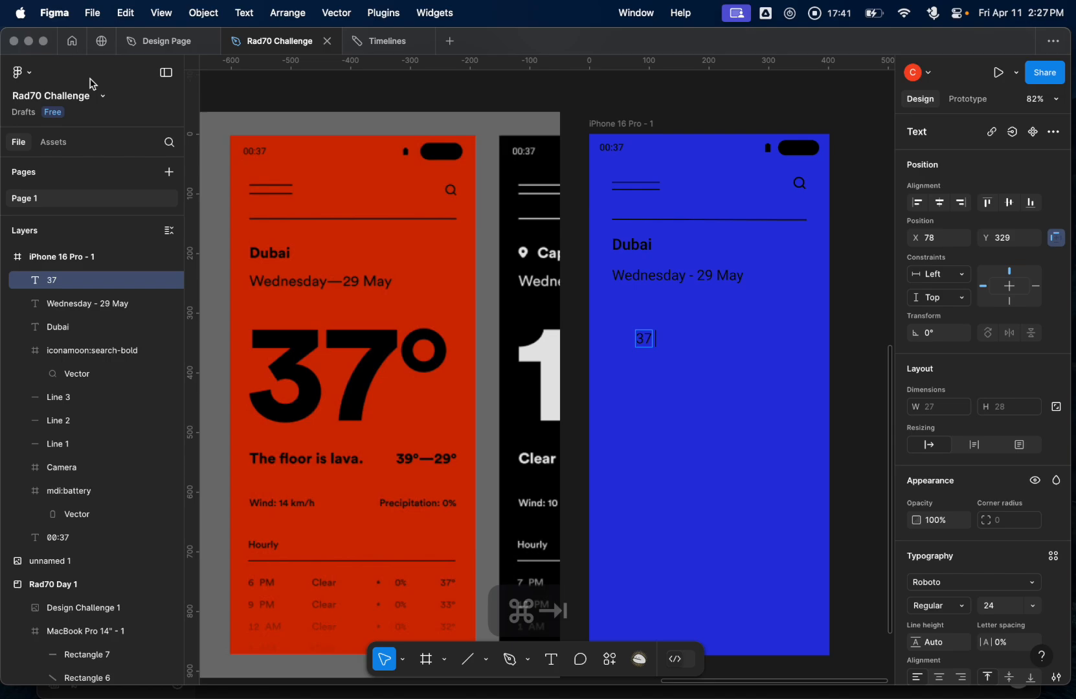
{"action": "left_click", "coordinate": [23, 72]}
{"action": "mouse_move", "coordinate": [53, 267]}
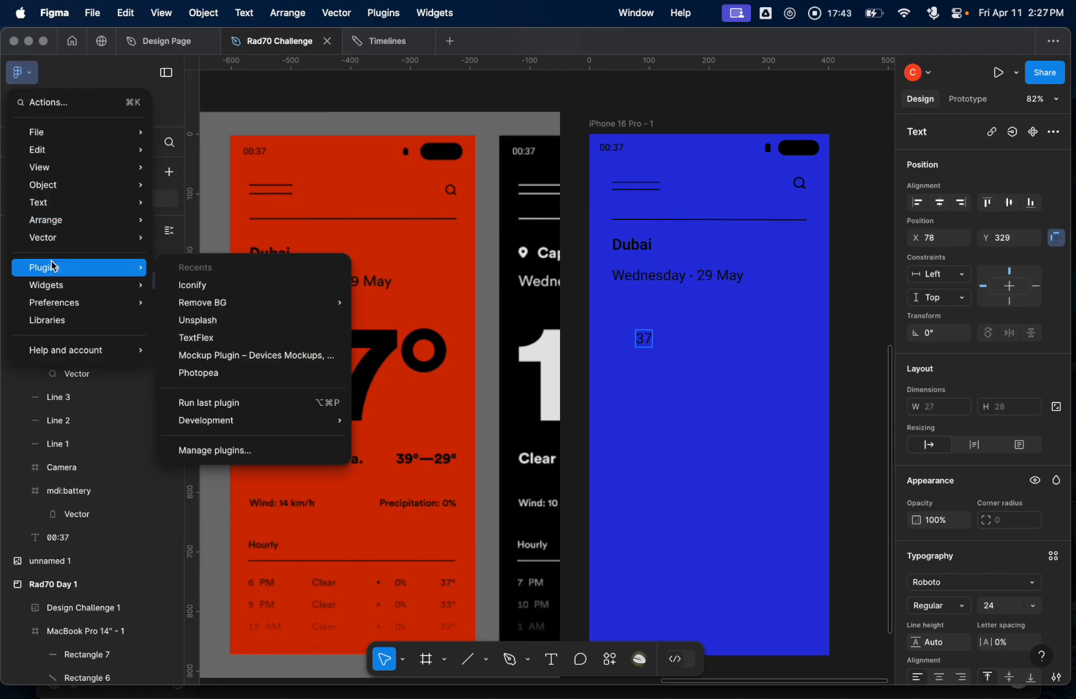
{"action": "left_click", "coordinate": [186, 283]}
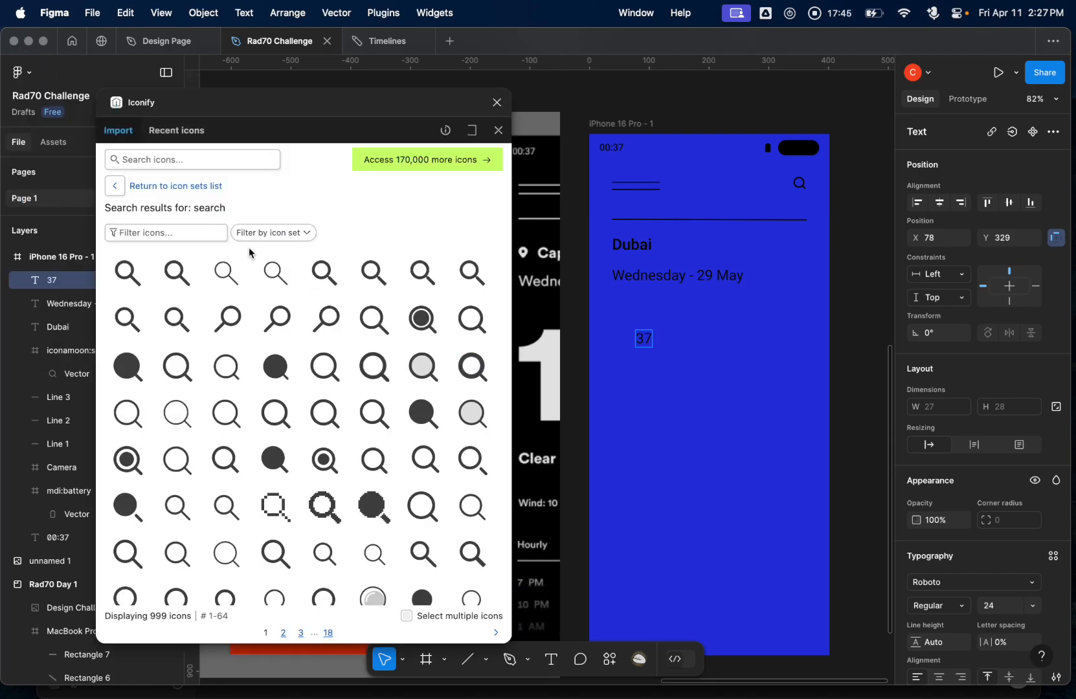
{"action": "left_click", "coordinate": [175, 158]}
{"action": "type", "text": "d"}
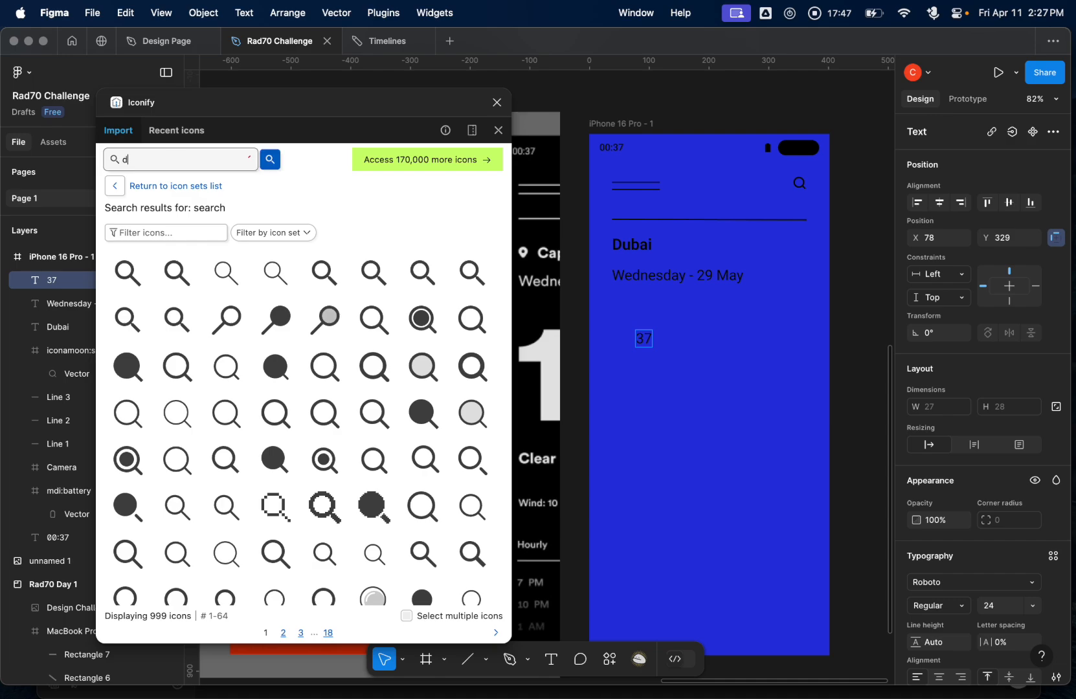
{"action": "type", "text": "egree"}
{"action": "key", "text": "Return"}
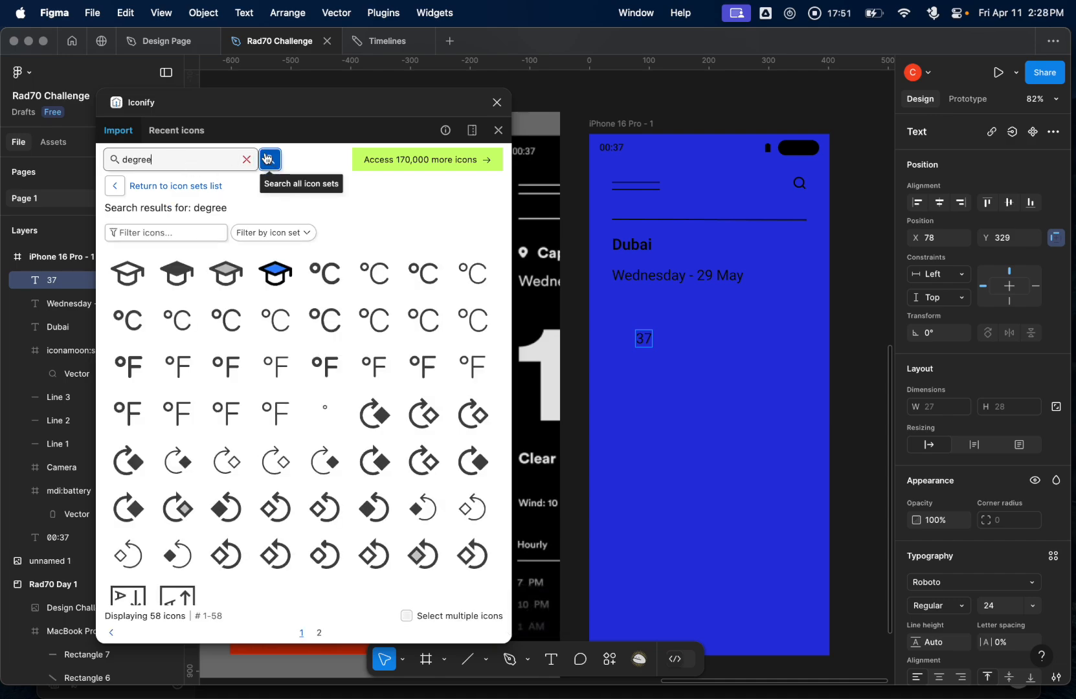
{"action": "scroll", "coordinate": [265, 357], "scroll_direction": "down", "scroll_amount": 1}
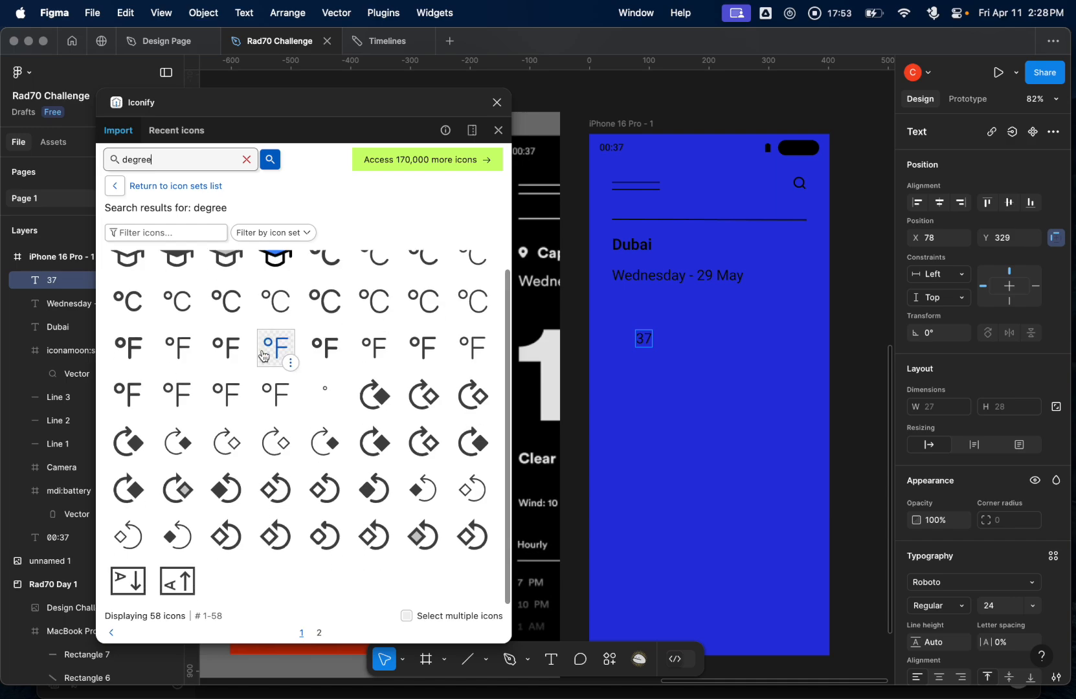
{"action": "scroll", "coordinate": [263, 356], "scroll_direction": "up", "scroll_amount": 1}
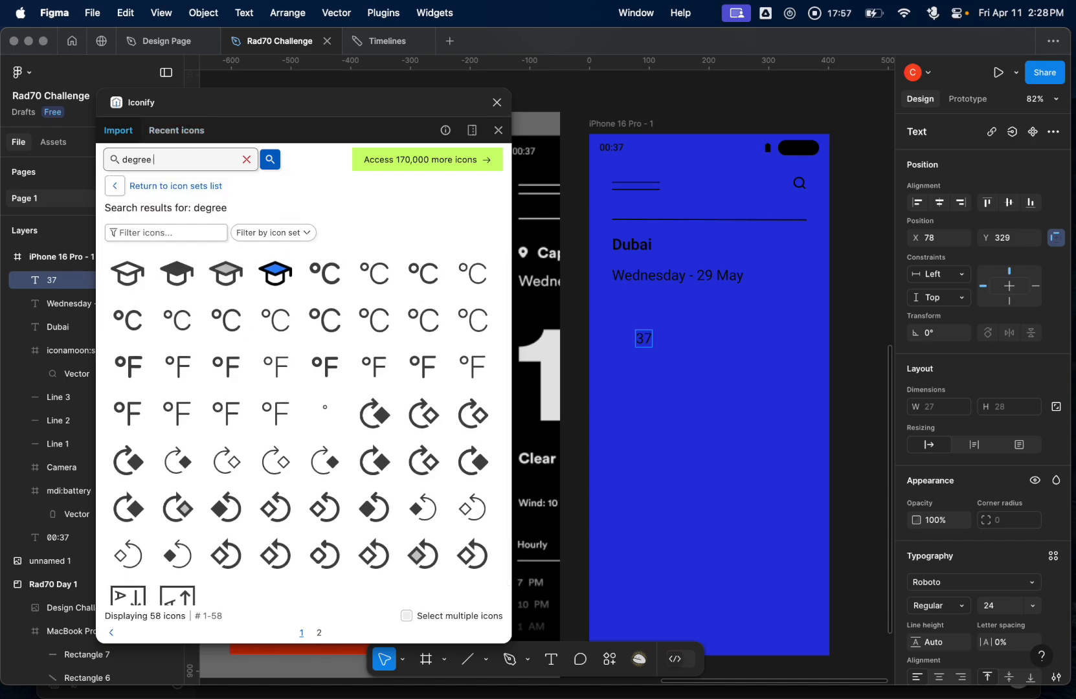
- Search the Iconify icons for "degree symbol" and close the plugin
{"action": "key", "text": "BackSpace"}
{"action": "type", "text": "m"}
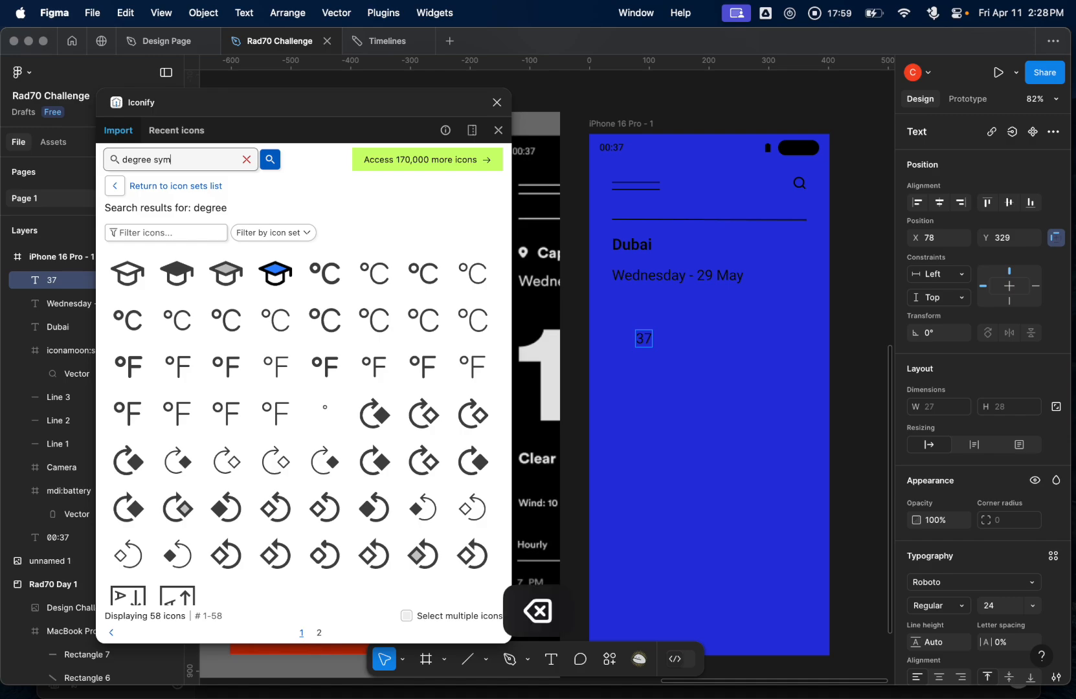
{"action": "type", "text": "bol"}
{"action": "key", "text": "Return"}
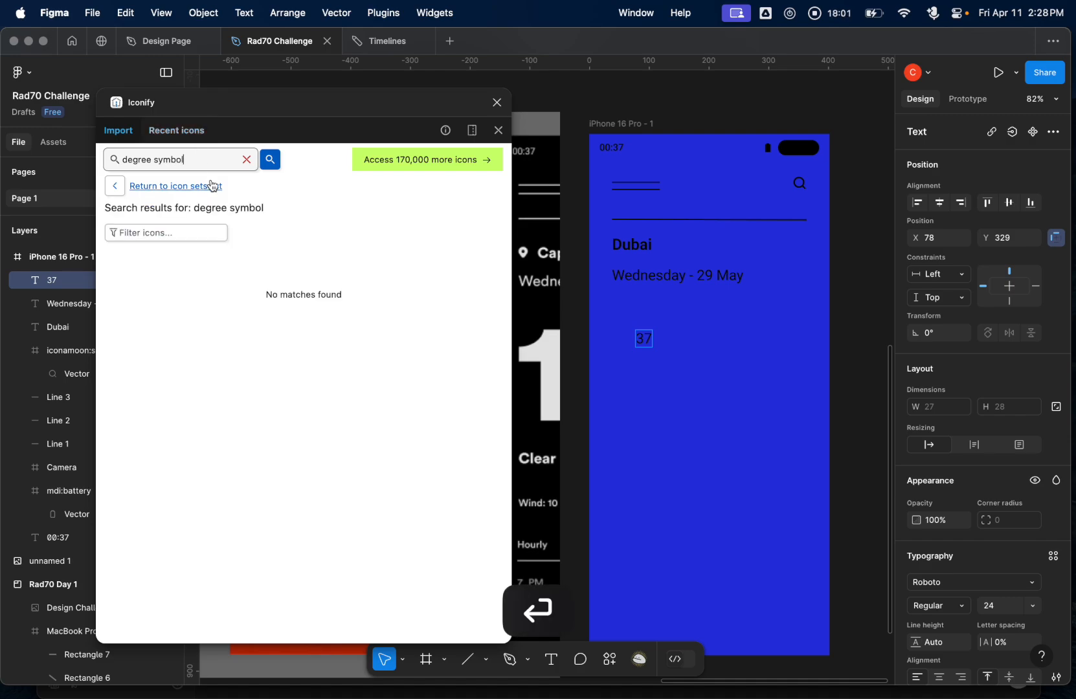
{"action": "left_click", "coordinate": [496, 103]}
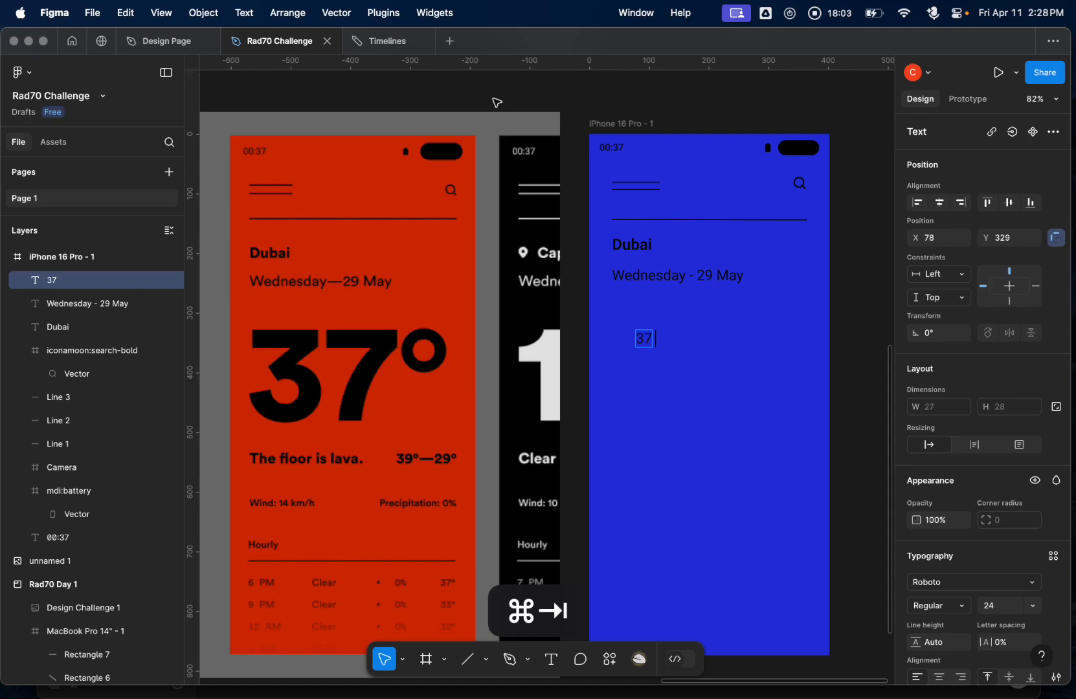
- Switch to ChatGPT in Safari and ask "how do I create a degree symbol with my keyboard?"
{"action": "key", "text": "super+Tab"}
{"action": "type", "text": "re"}
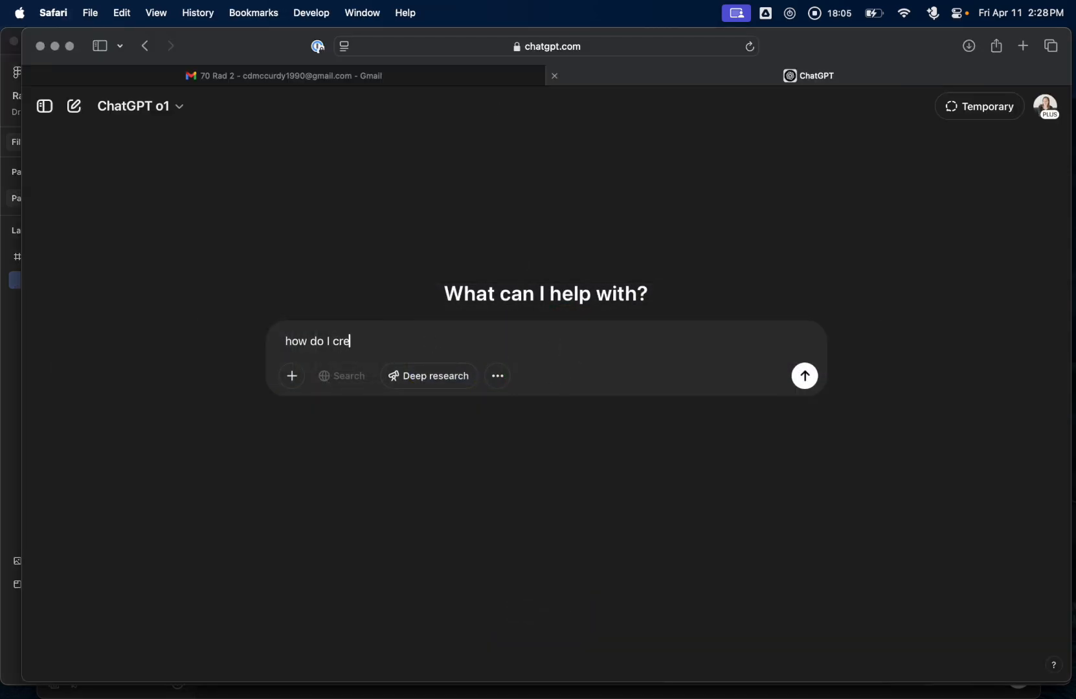
{"action": "type", "text": "ate a "}
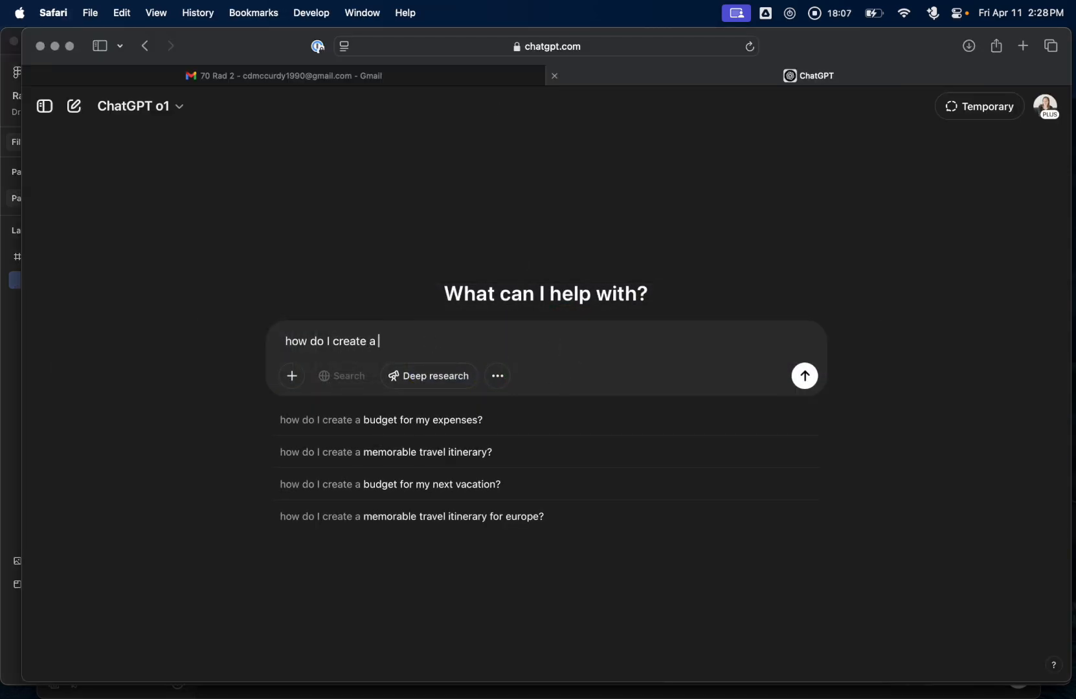
{"action": "type", "text": "degree s"}
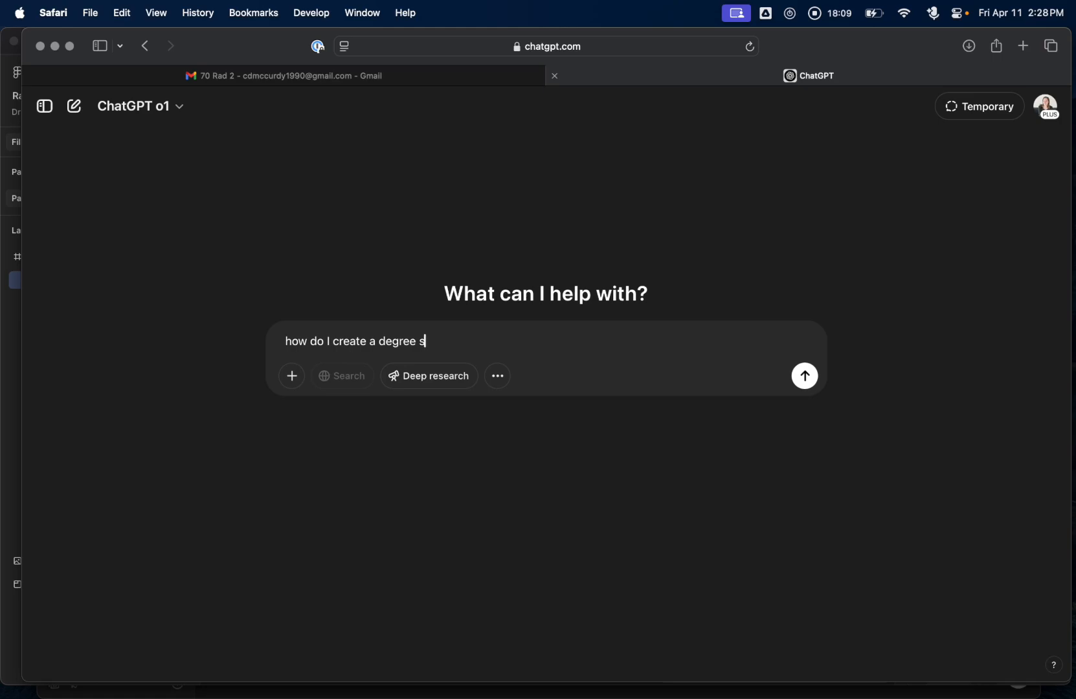
{"action": "type", "text": "ymbol withm"}
{"action": "key", "text": "BackSpace"}
{"action": "type", "text": "my keybo"}
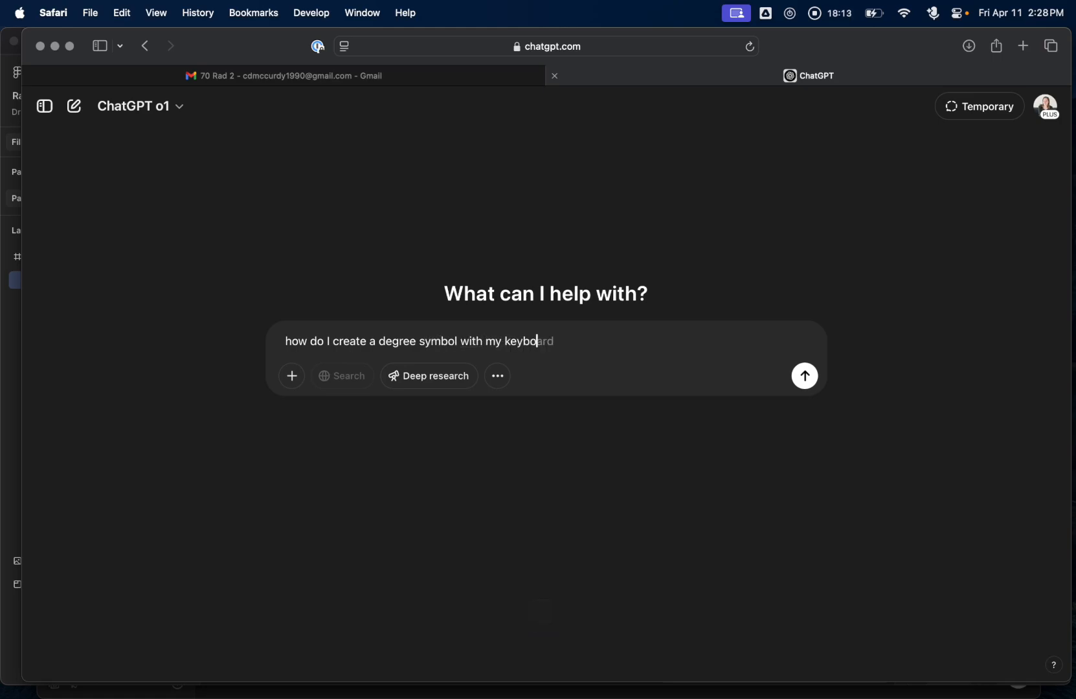
{"action": "type", "text": "ard?"}
{"action": "key", "text": "Return"}
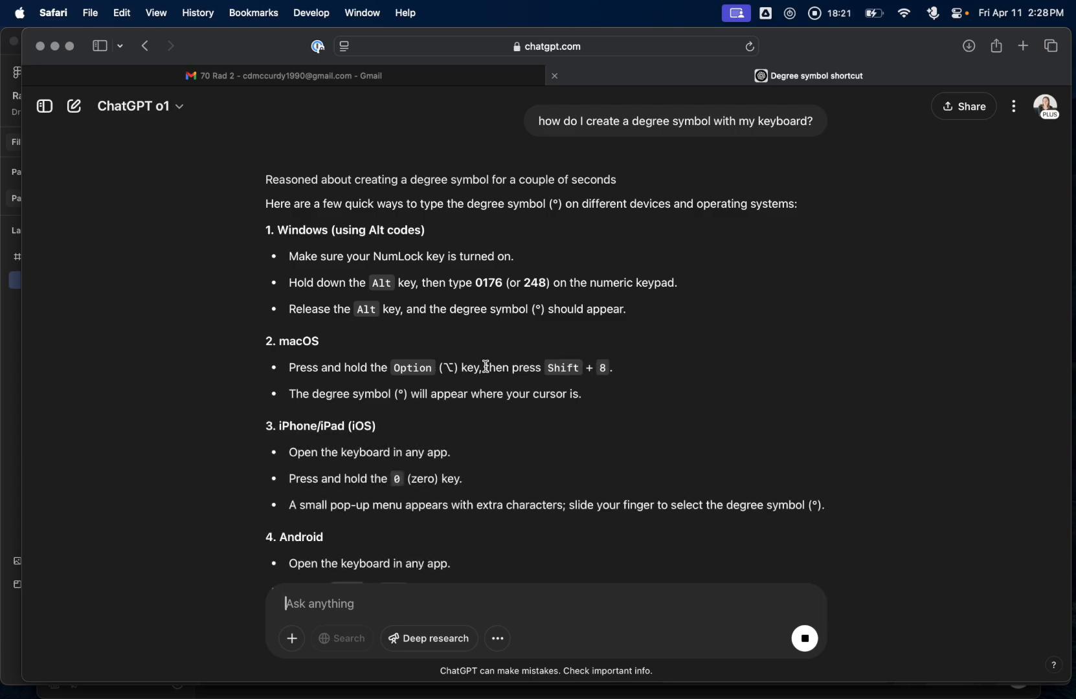
- Switch back to Figma and add a degree symbol after the "37" text
{"action": "key", "text": "super+Tab"}
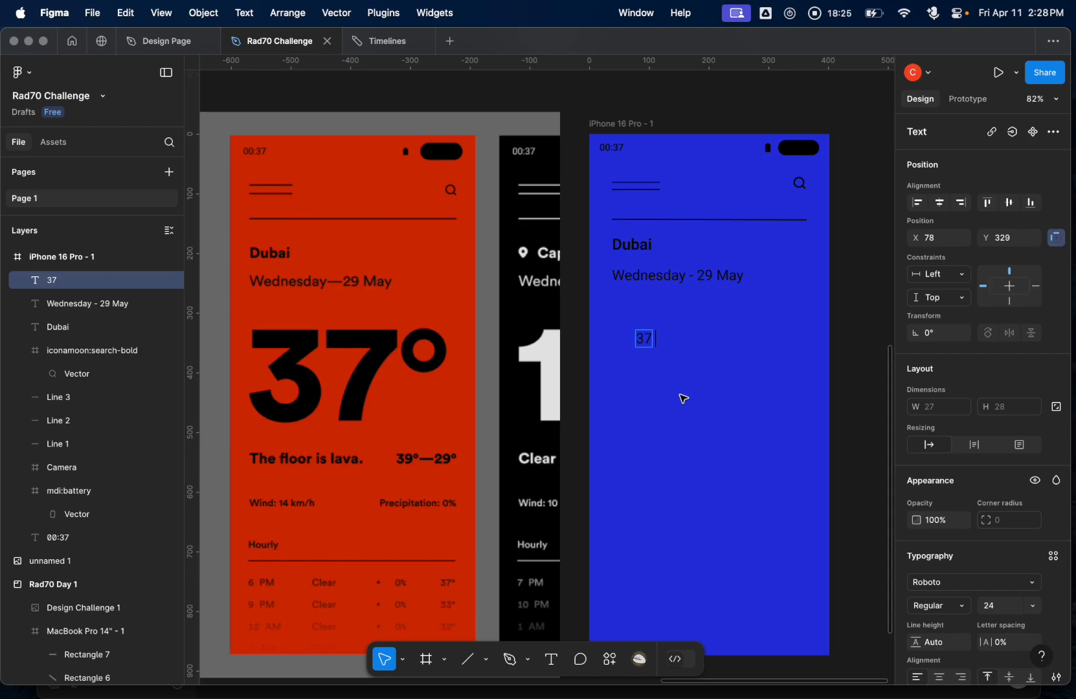
{"action": "key", "text": "alt"}
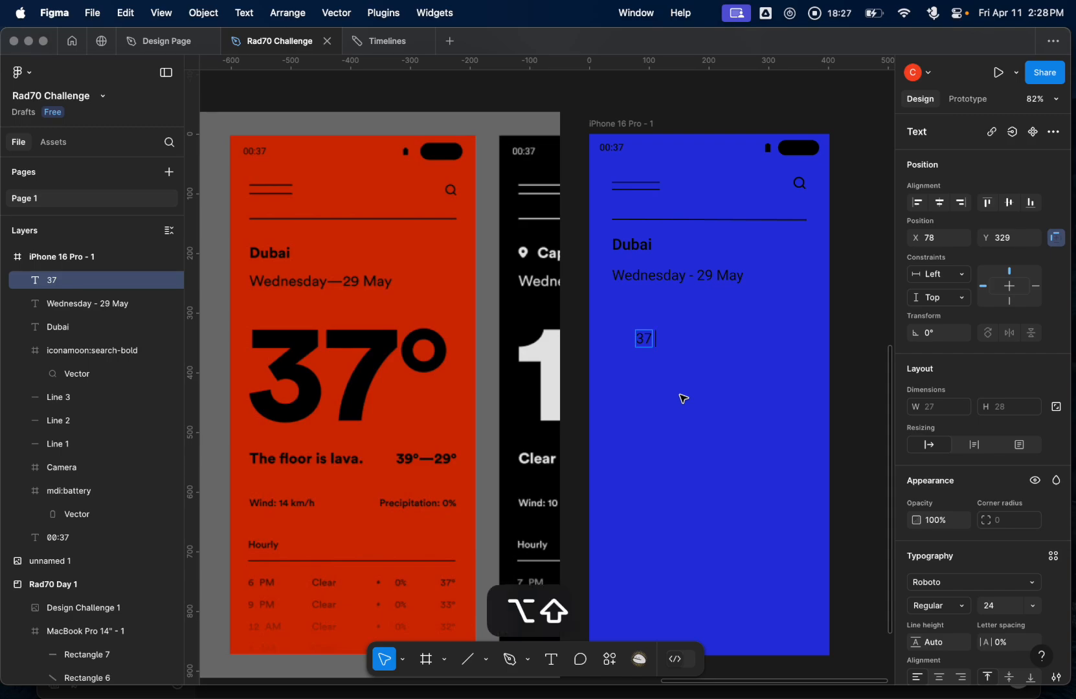
{"action": "type", "text": "°"}
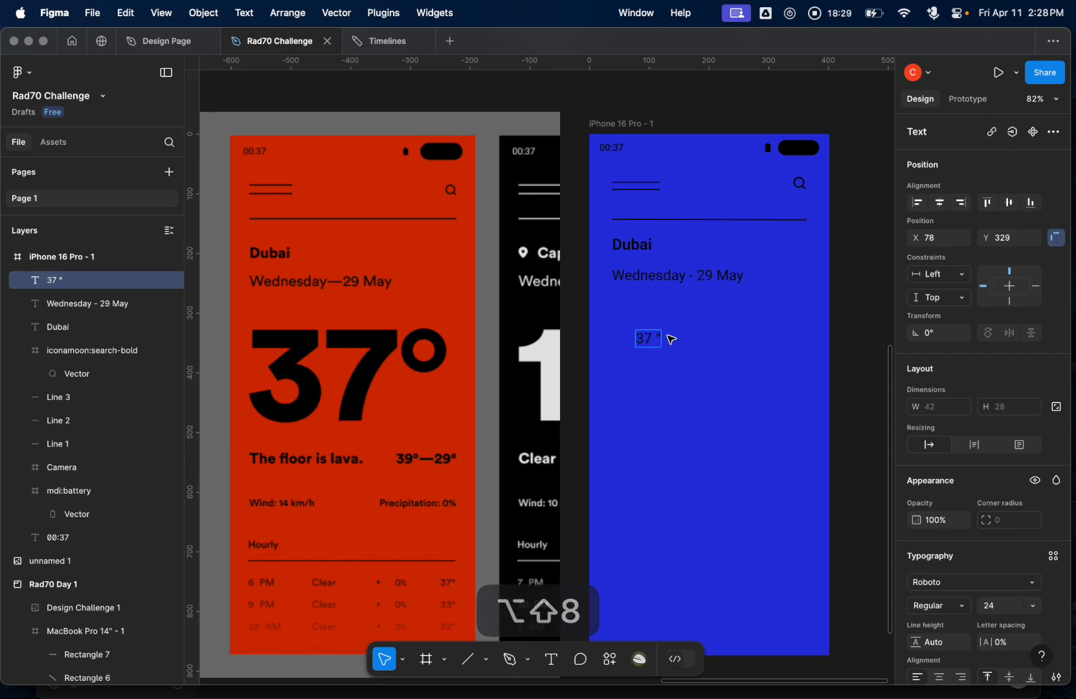
- Select the whole "37 °" text and set its font size to 128
{"action": "key", "text": "shift+Left"}
{"action": "key", "text": "shift+Left"}
{"action": "key", "text": "shift+Left"}
{"action": "key", "text": "shift+Left"}
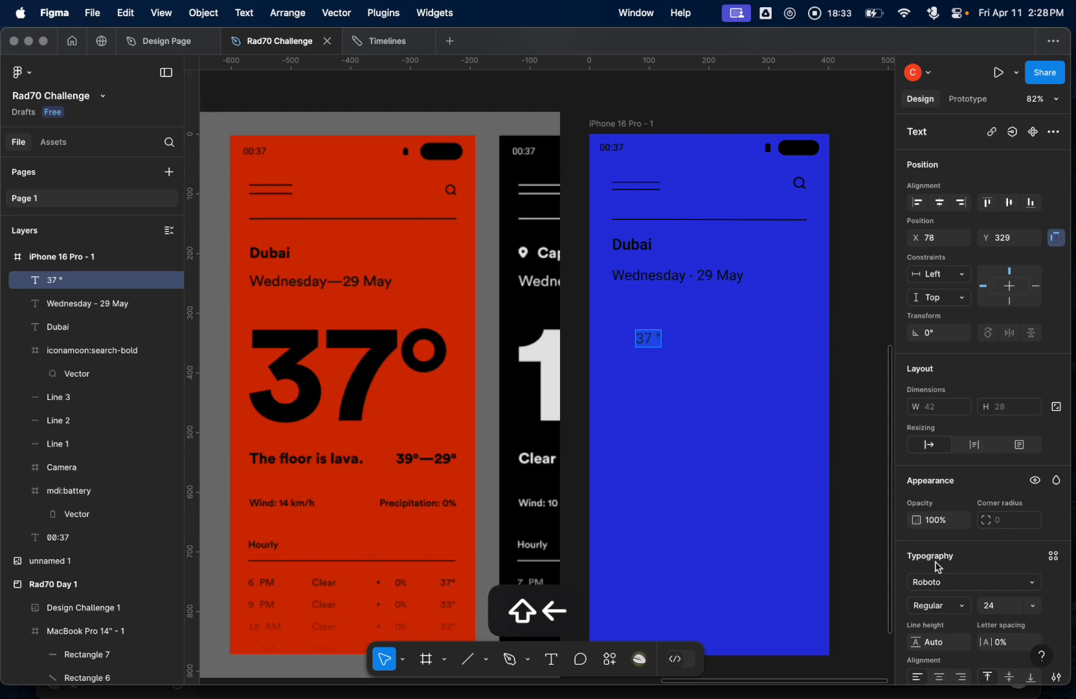
{"action": "left_click", "coordinate": [1007, 607]}
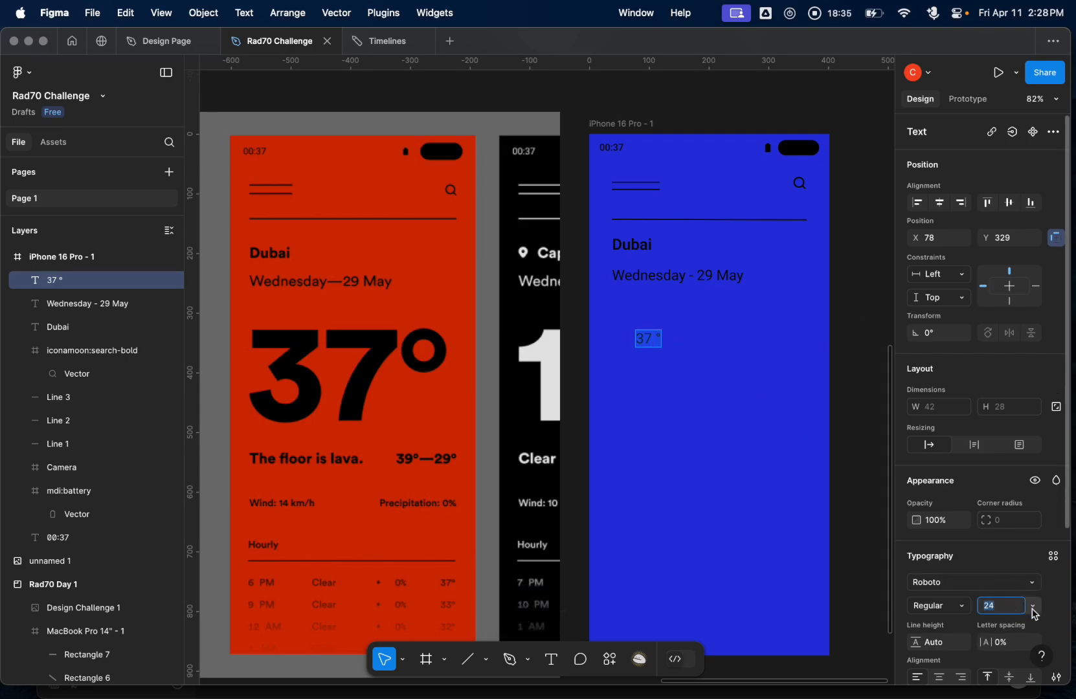
{"action": "left_click", "coordinate": [1033, 607]}
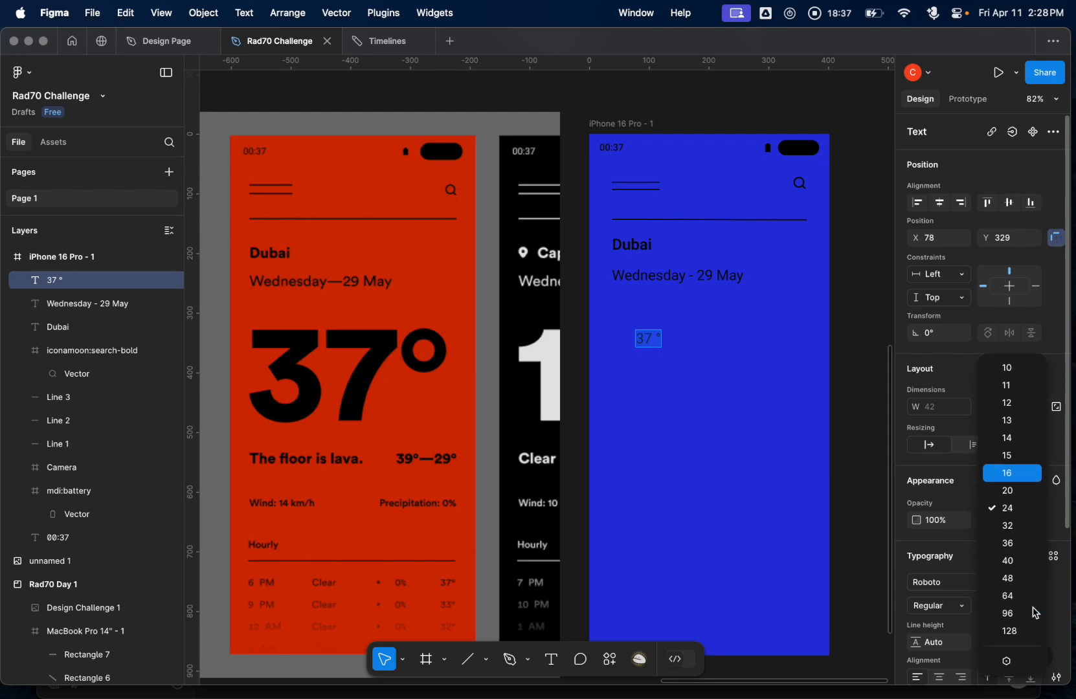
{"action": "left_click", "coordinate": [1018, 638]}
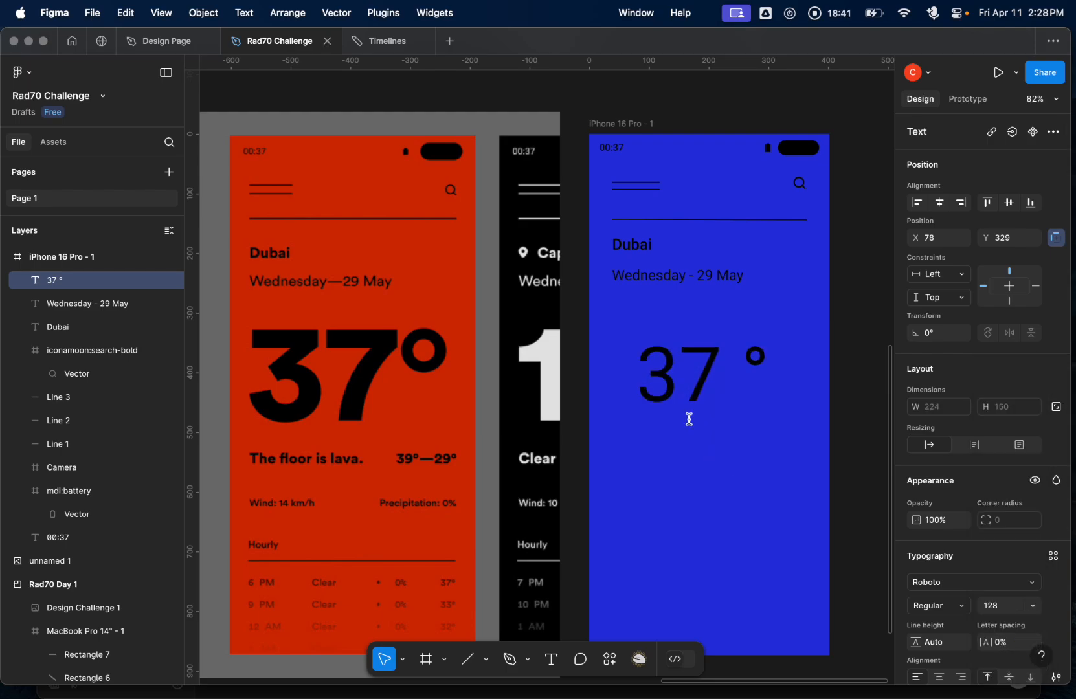
- Try the ExtraBold and Condensed ExtraBold weights on the "37 °" text
{"action": "scroll", "coordinate": [1000, 624], "scroll_direction": "down", "scroll_amount": 2}
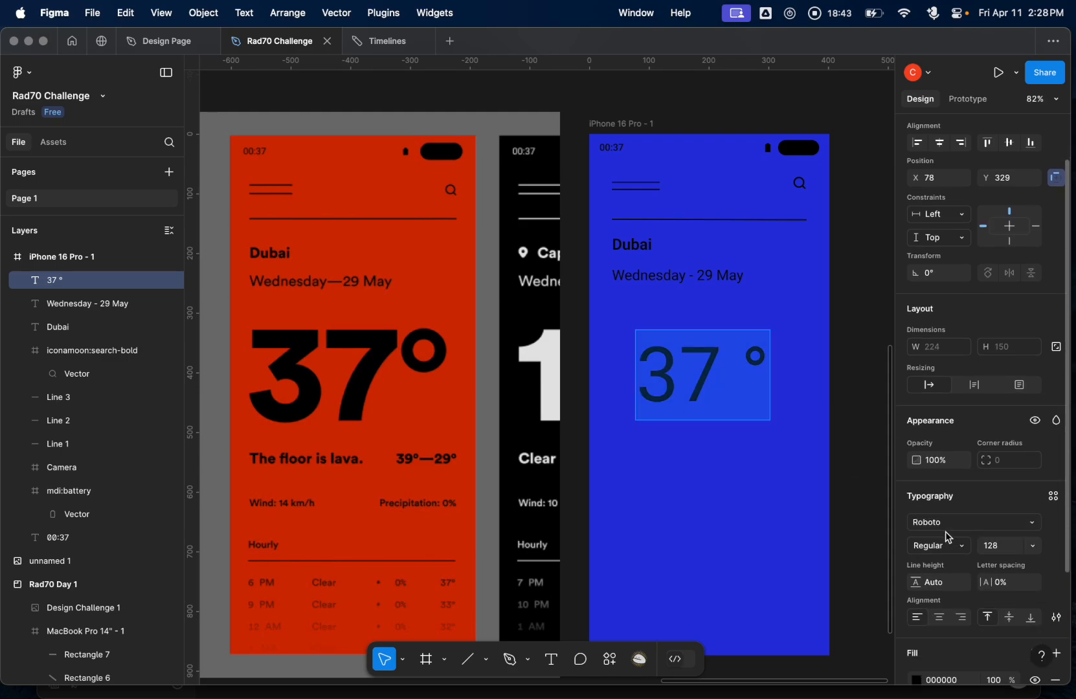
{"action": "left_click", "coordinate": [962, 549]}
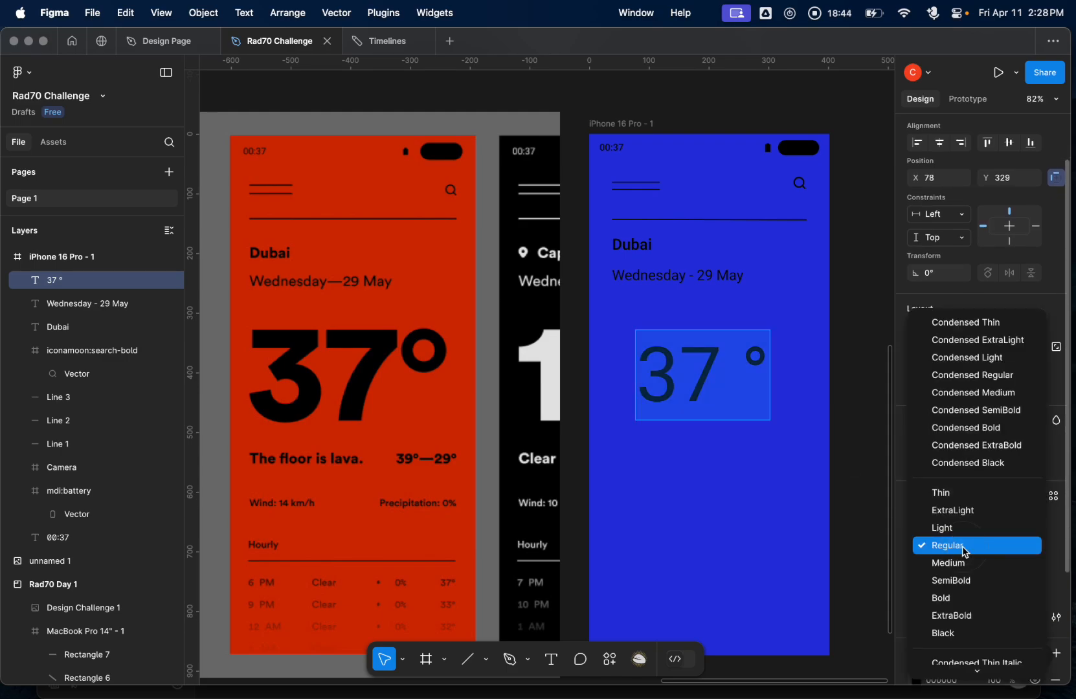
{"action": "left_click", "coordinate": [969, 618]}
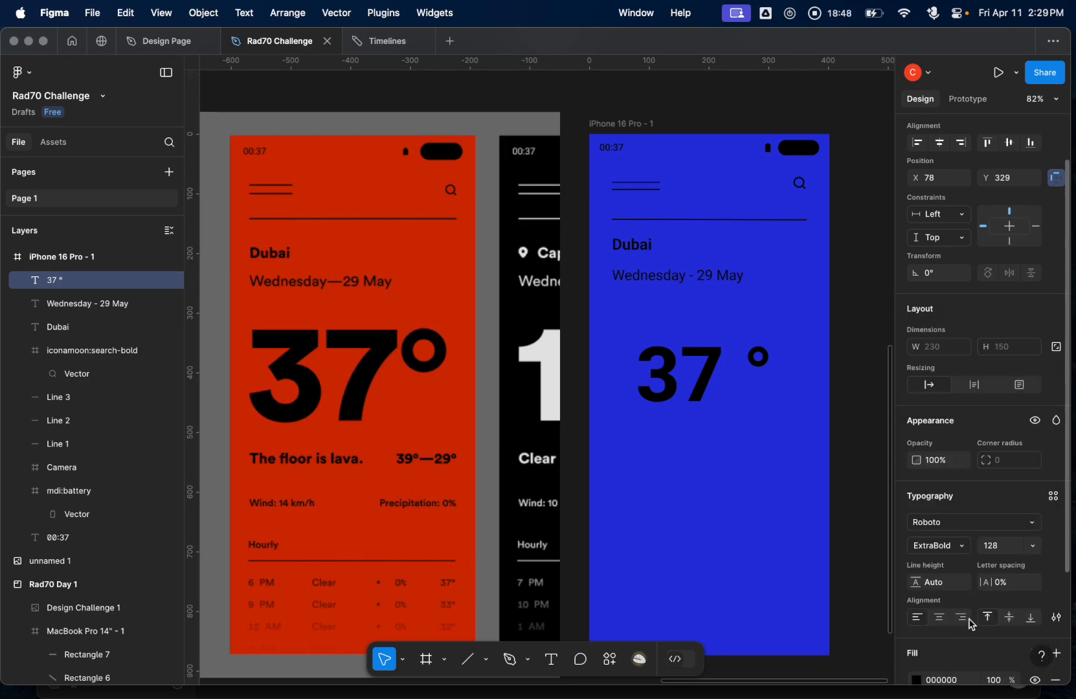
{"action": "left_click", "coordinate": [962, 546]}
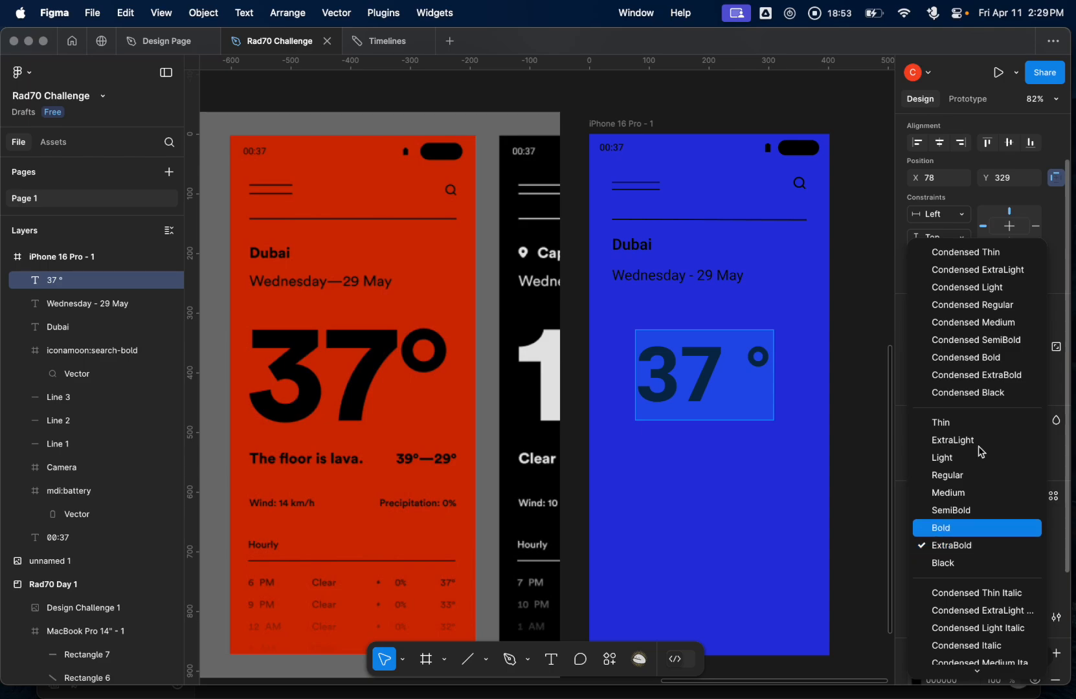
{"action": "left_click", "coordinate": [985, 376]}
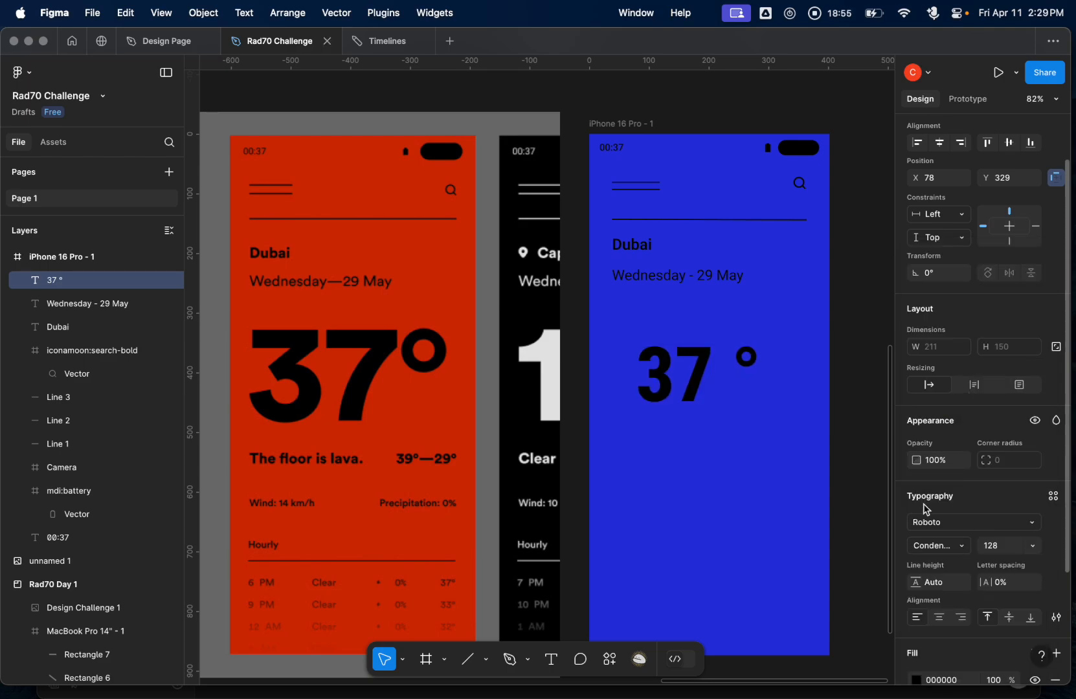
- Set the weight of the "37 °" text to Roboto Black
{"action": "left_click", "coordinate": [960, 547]}
{"action": "scroll", "coordinate": [962, 549], "scroll_direction": "down", "scroll_amount": 5}
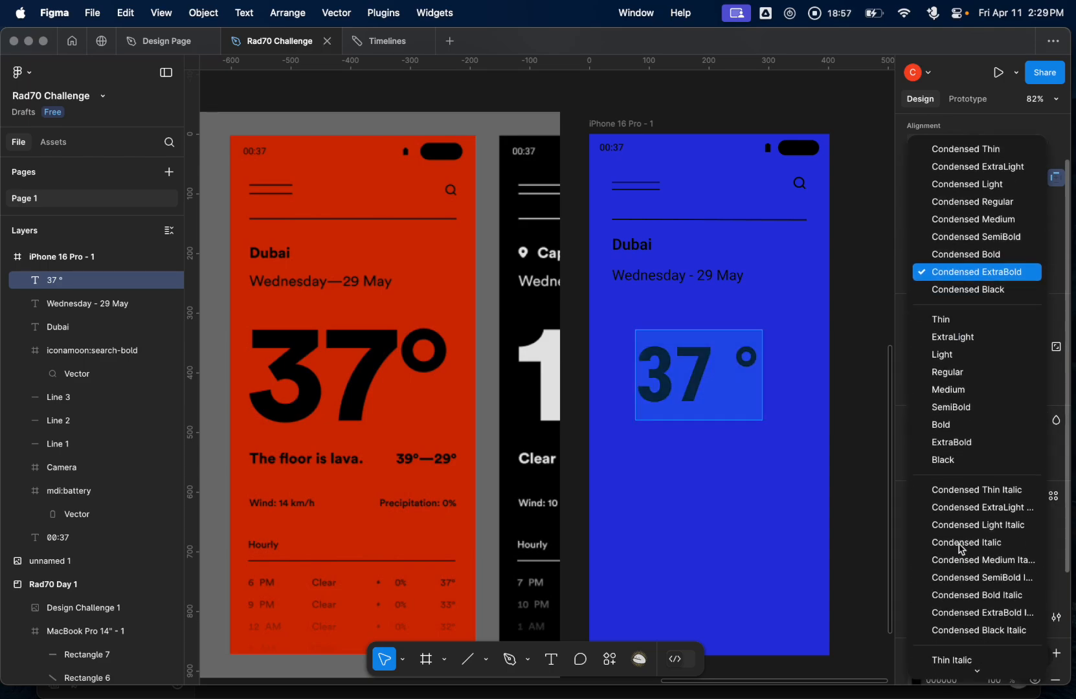
{"action": "scroll", "coordinate": [961, 549], "scroll_direction": "down", "scroll_amount": 5}
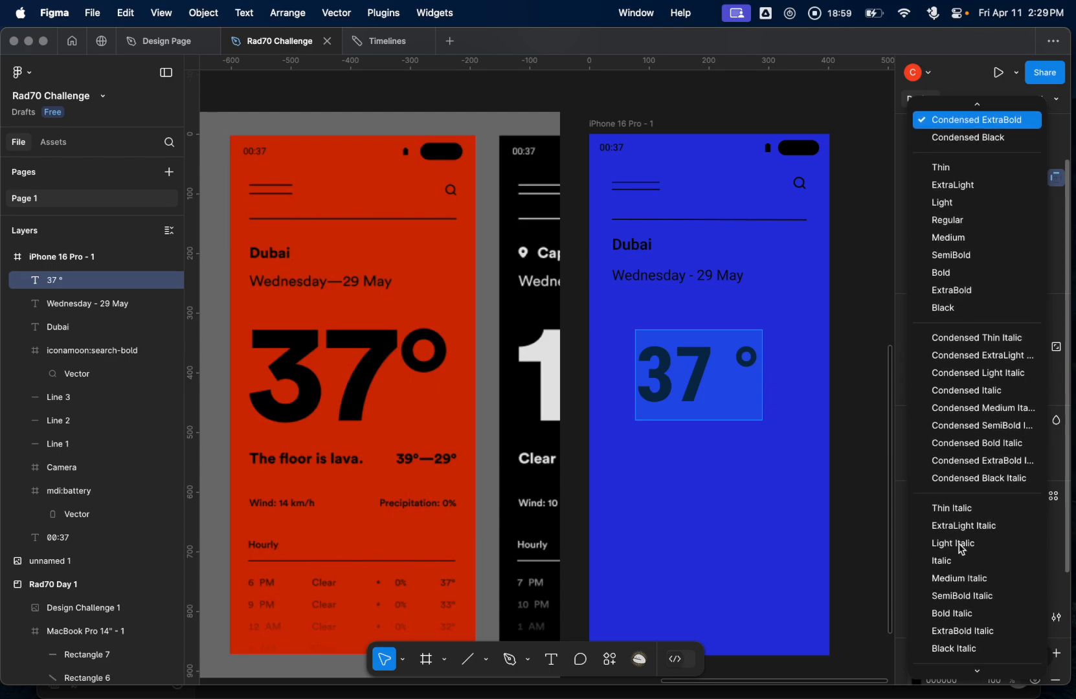
{"action": "scroll", "coordinate": [961, 548], "scroll_direction": "up", "scroll_amount": 5}
{"action": "scroll", "coordinate": [961, 549], "scroll_direction": "down", "scroll_amount": 2}
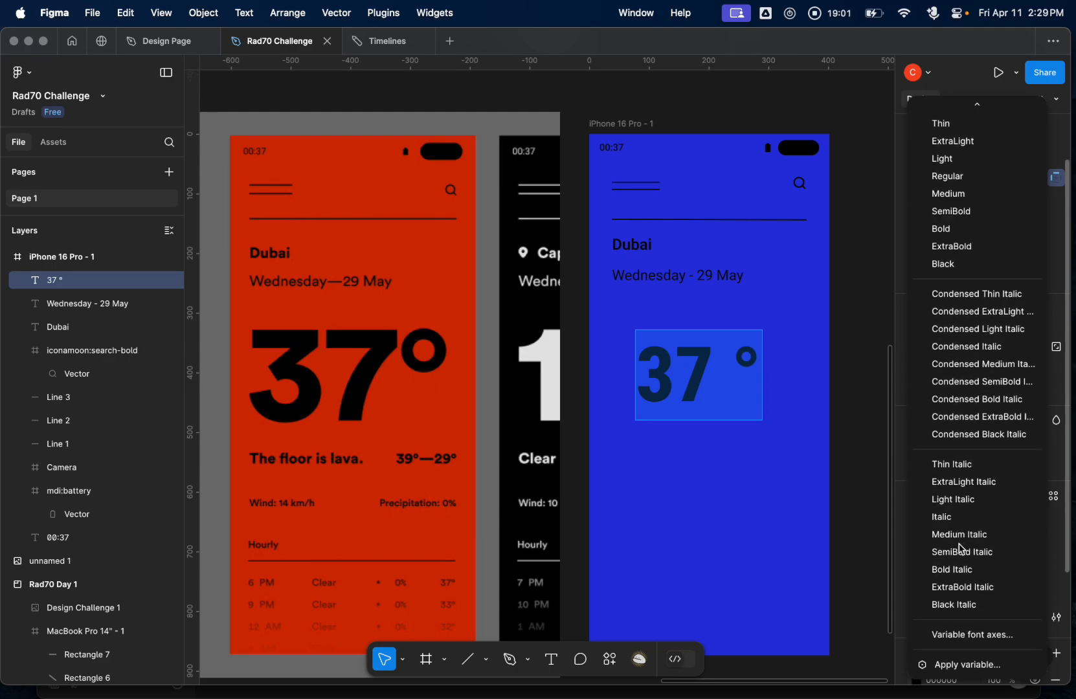
{"action": "scroll", "coordinate": [962, 549], "scroll_direction": "up", "scroll_amount": 6}
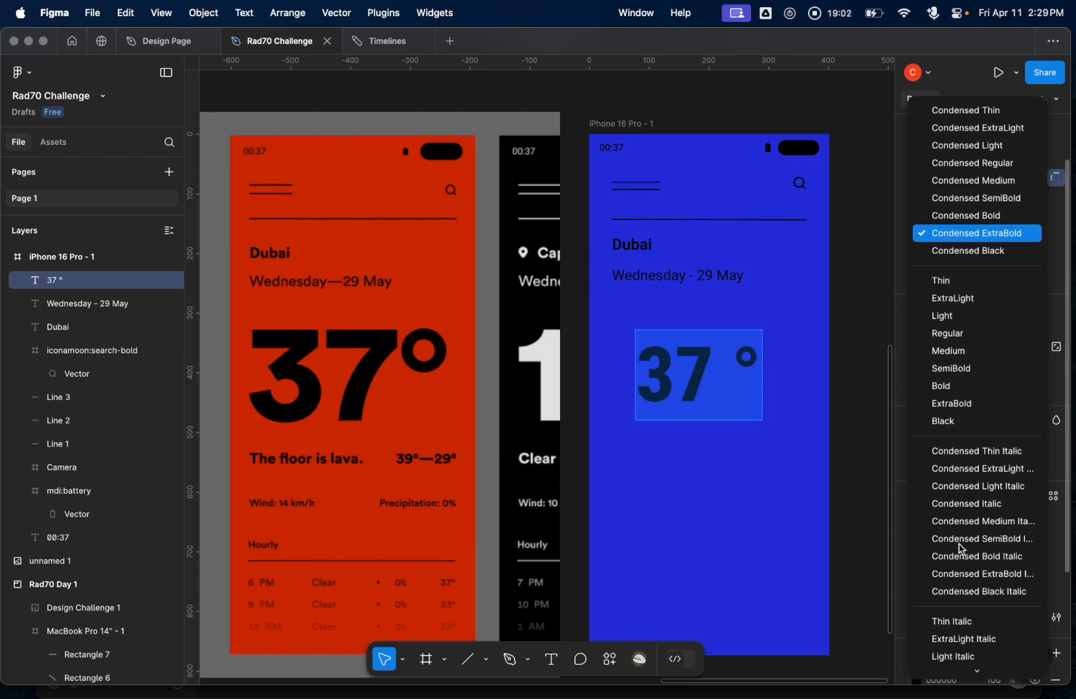
{"action": "left_click", "coordinate": [958, 424]}
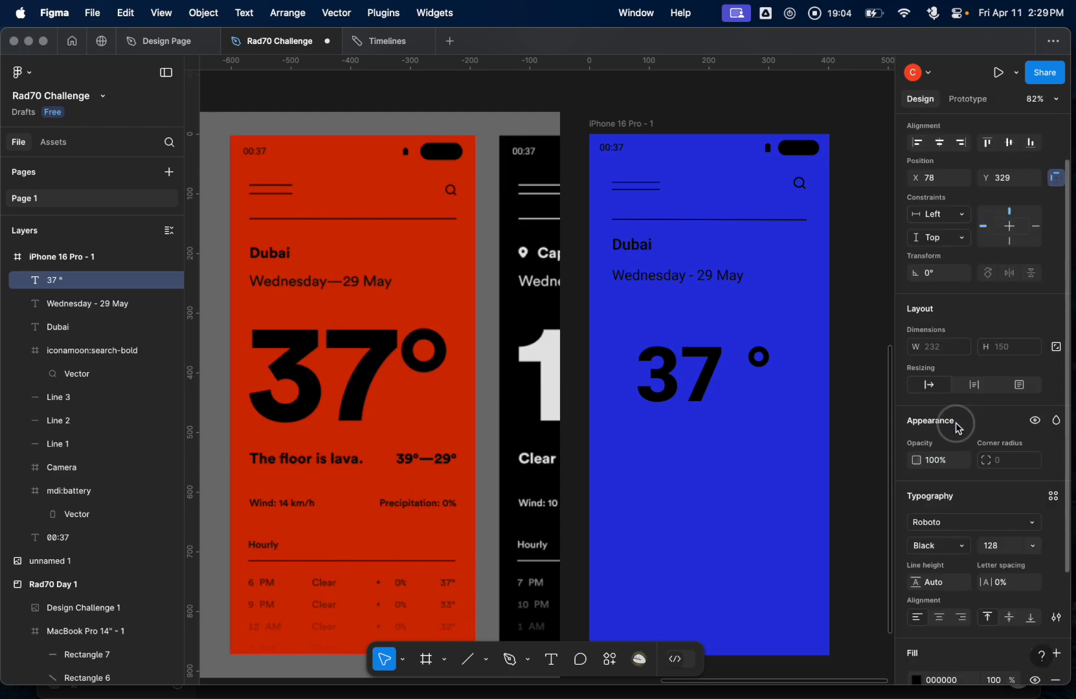
- Enlarge the temperature text to size 200 and remove the space between "37" and the degree symbol
{"action": "left_click", "coordinate": [1000, 547]}
{"action": "type", "text": "200"}
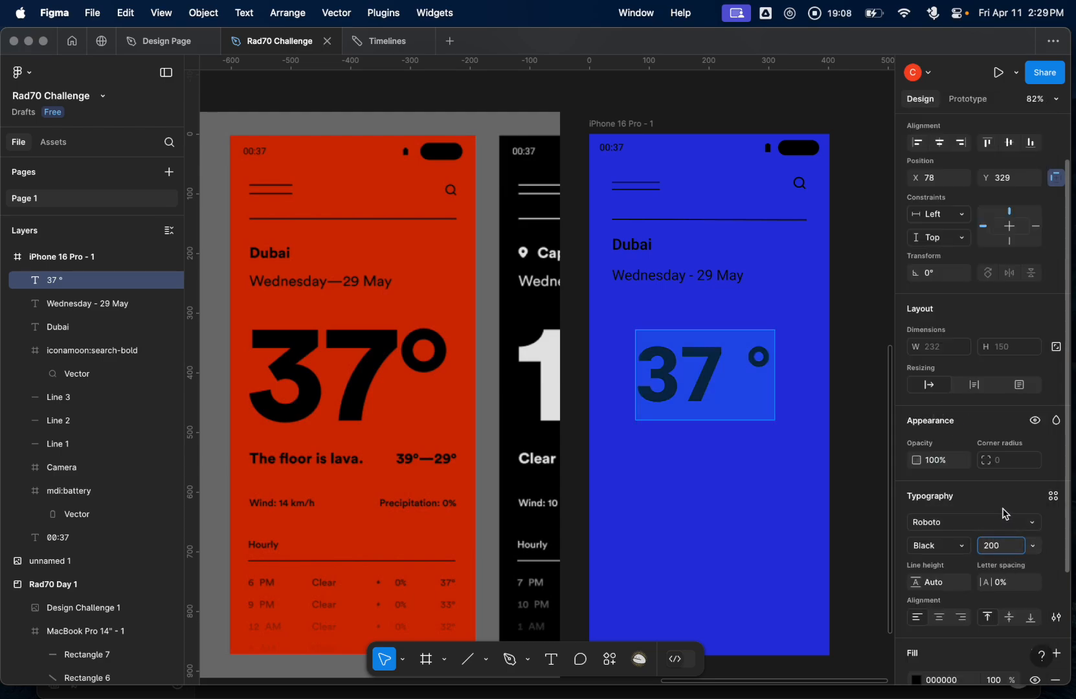
{"action": "key", "text": "Return"}
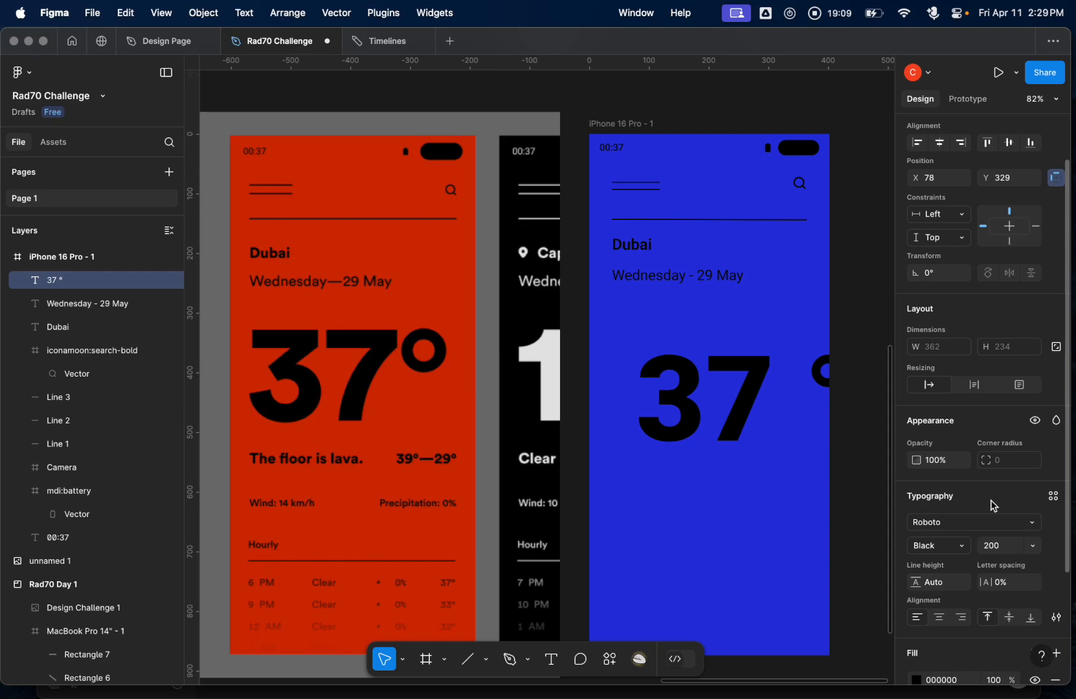
{"action": "double_click", "coordinate": [756, 386]}
{"action": "left_click", "coordinate": [816, 374]}
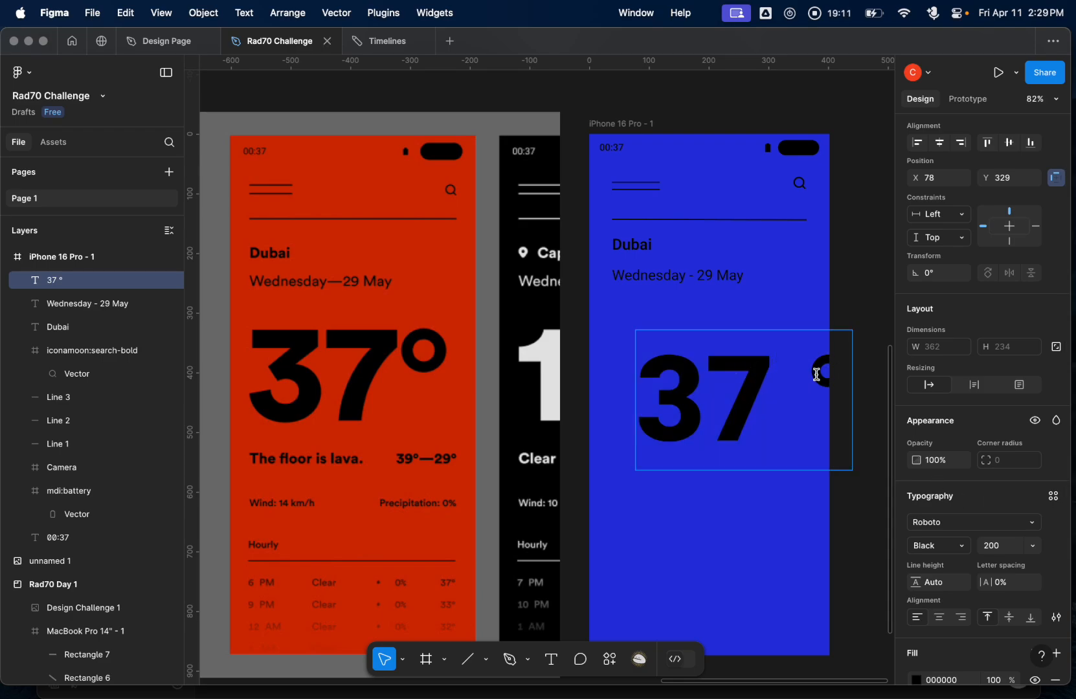
{"action": "key", "text": "BackSpace"}
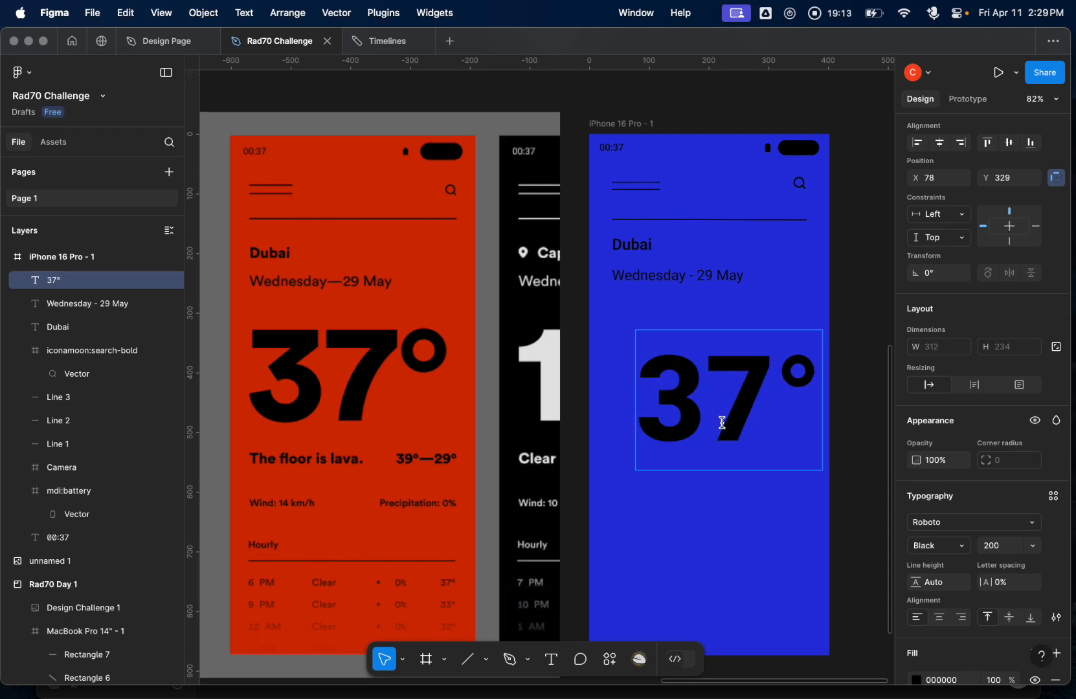
- Change the font of the whole "37°" text to Rethink Sans
{"action": "scroll", "coordinate": [721, 424], "scroll_direction": "up", "scroll_amount": 2}
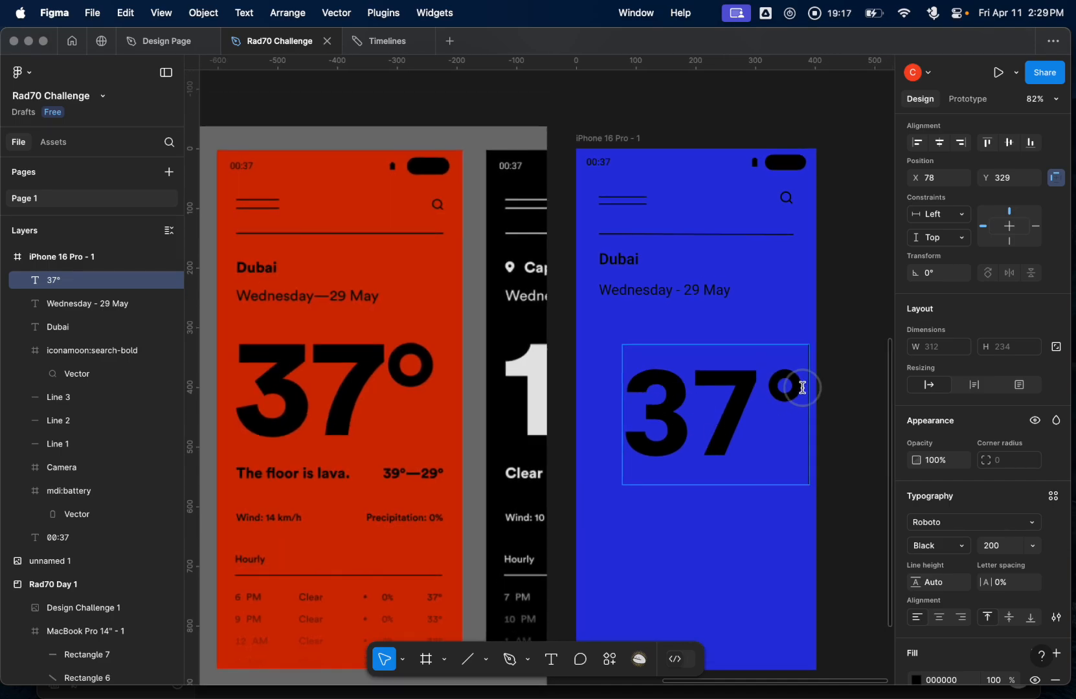
{"action": "left_click_drag", "start_coordinate": [798, 385], "coordinate": [633, 395]}
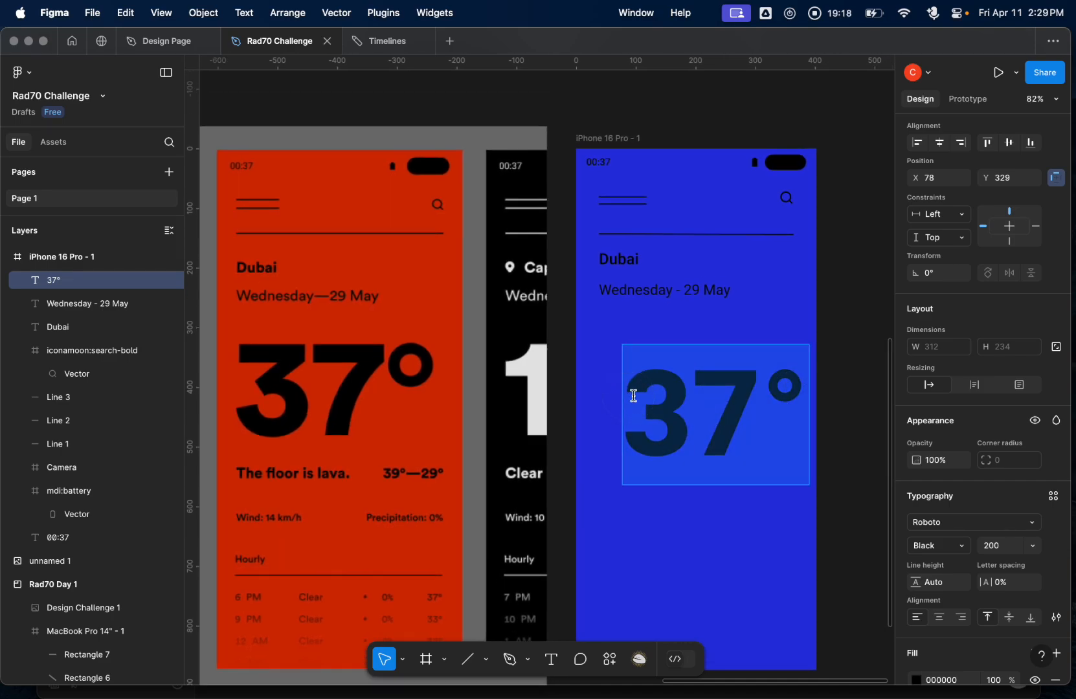
{"action": "left_click", "coordinate": [958, 524]}
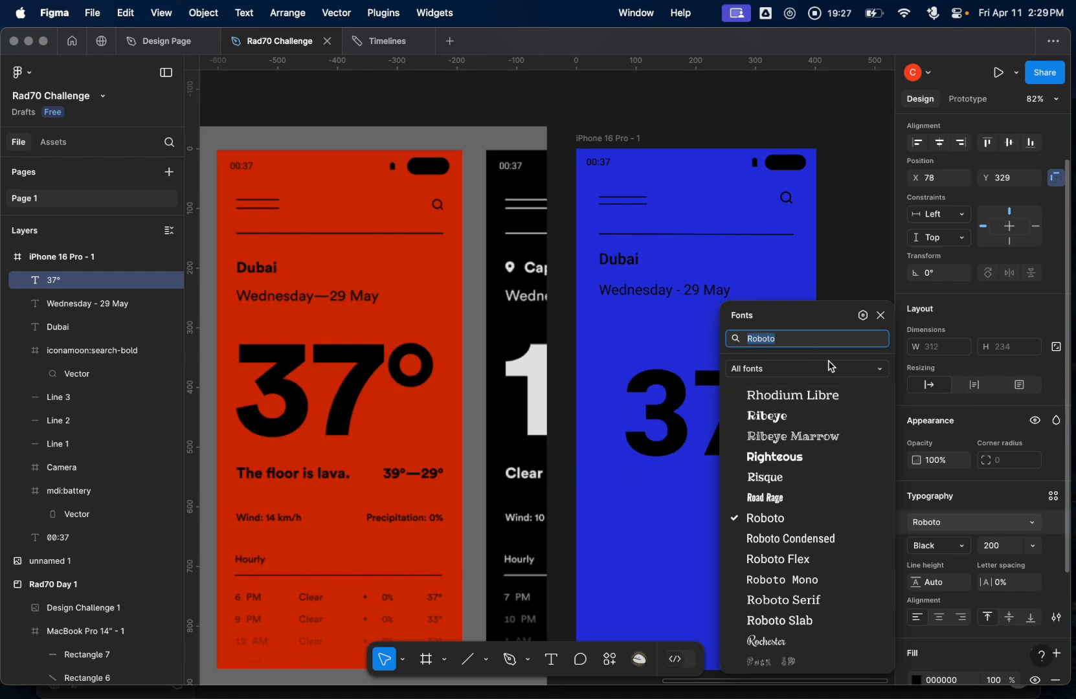
{"action": "left_click", "coordinate": [837, 370]}
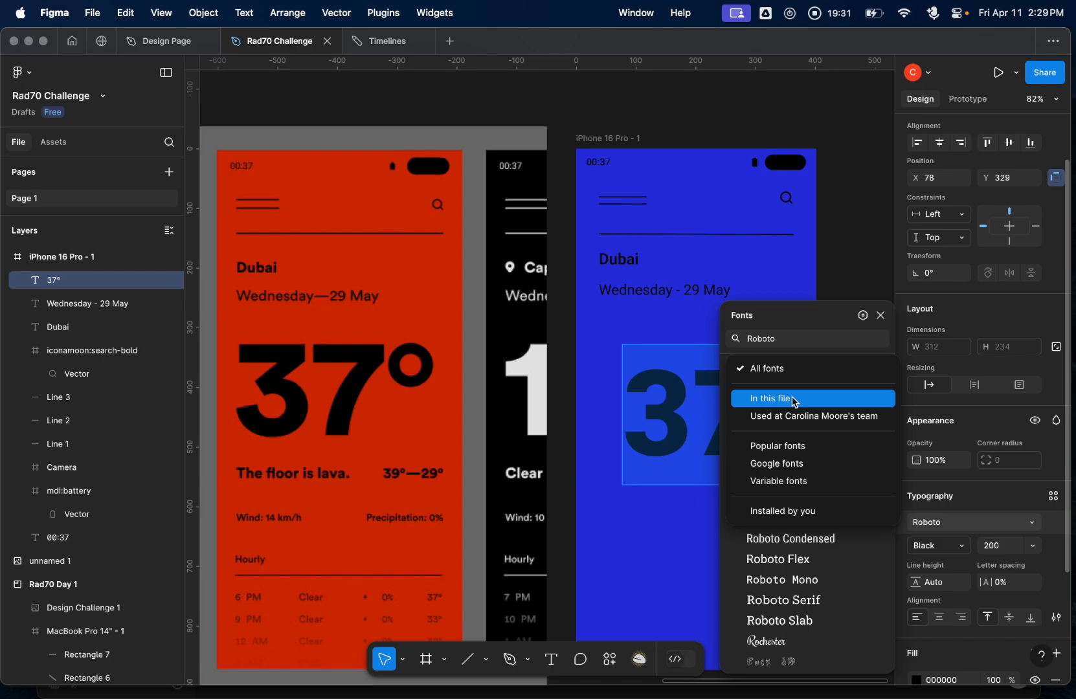
{"action": "left_click", "coordinate": [767, 368]}
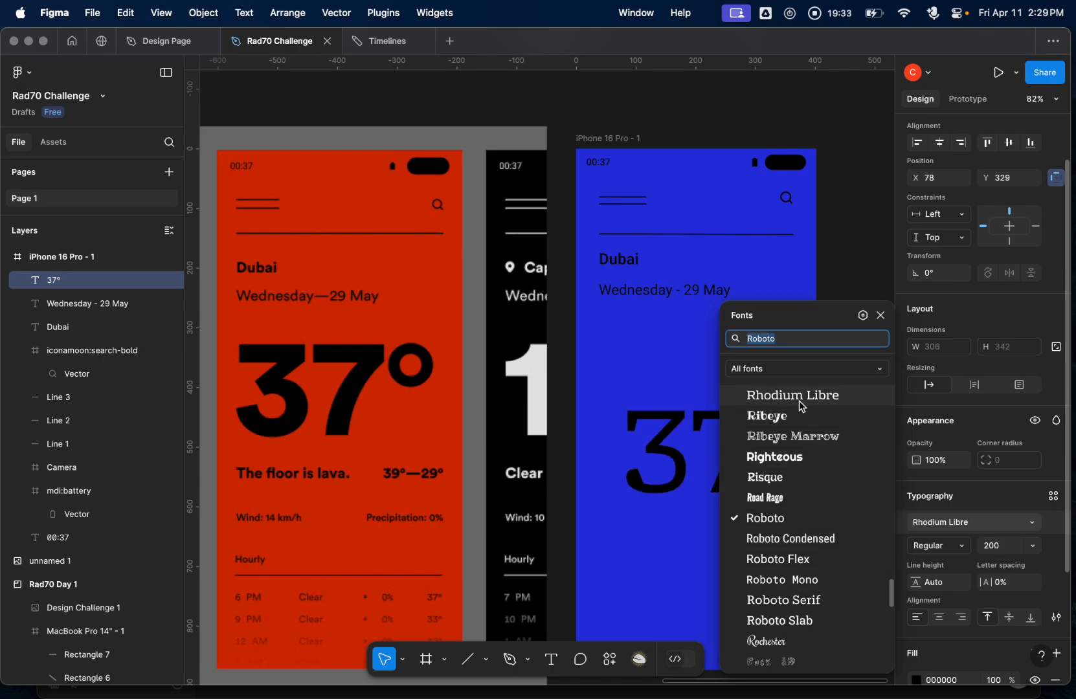
{"action": "scroll", "coordinate": [801, 406], "scroll_direction": "up", "scroll_amount": 4}
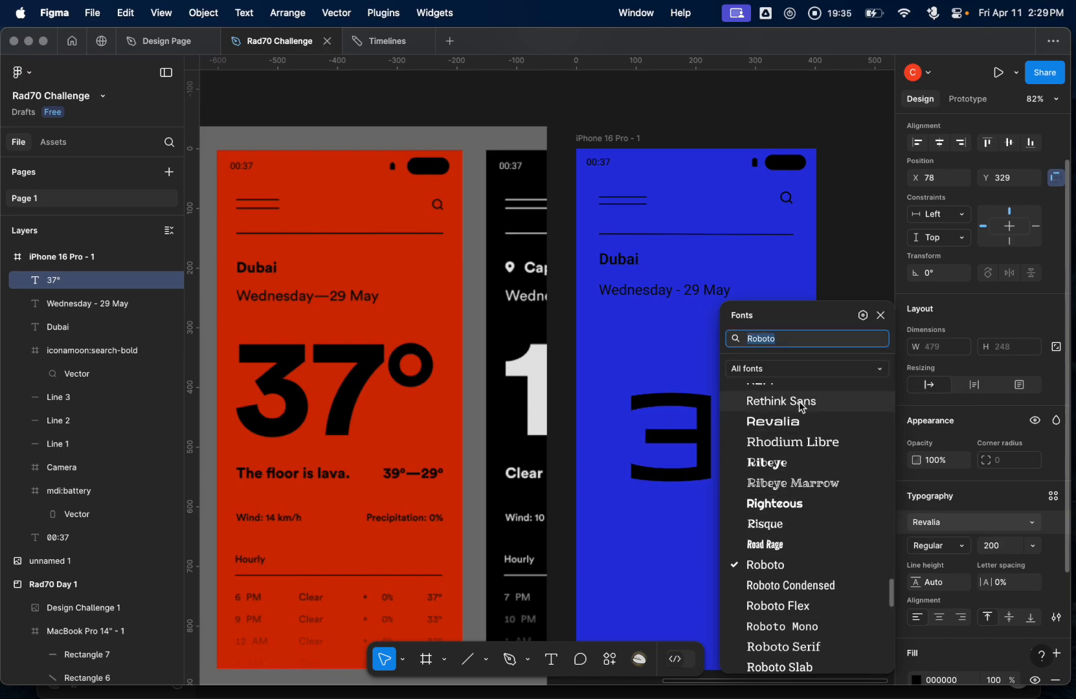
{"action": "scroll", "coordinate": [799, 406], "scroll_direction": "up", "scroll_amount": 1}
{"action": "scroll", "coordinate": [801, 399], "scroll_direction": "down", "scroll_amount": 2}
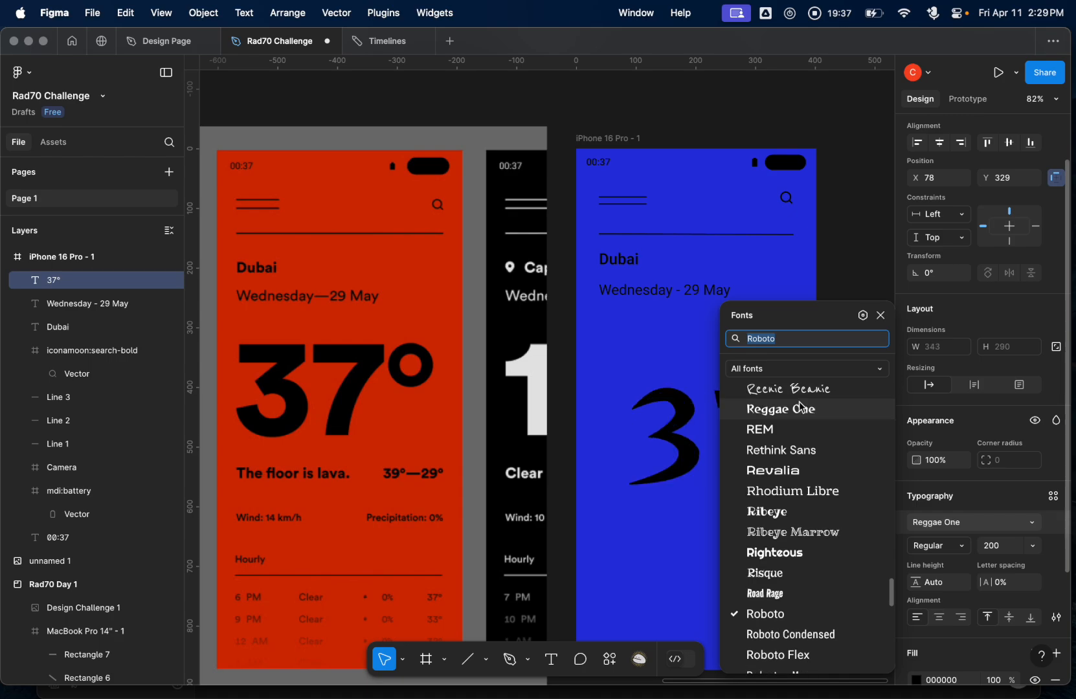
{"action": "left_click", "coordinate": [794, 451]}
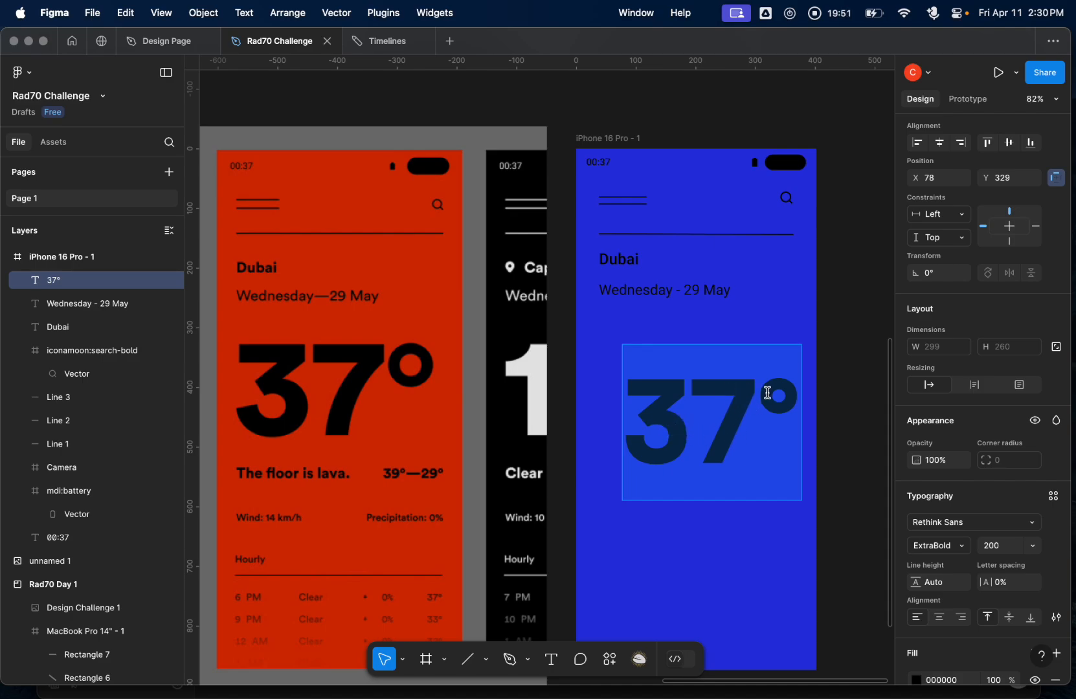
- Change the "Dubai" text to the Rethink Sans font with ExtraBold weight
{"action": "left_click", "coordinate": [617, 260]}
{"action": "double_click", "coordinate": [617, 260]}
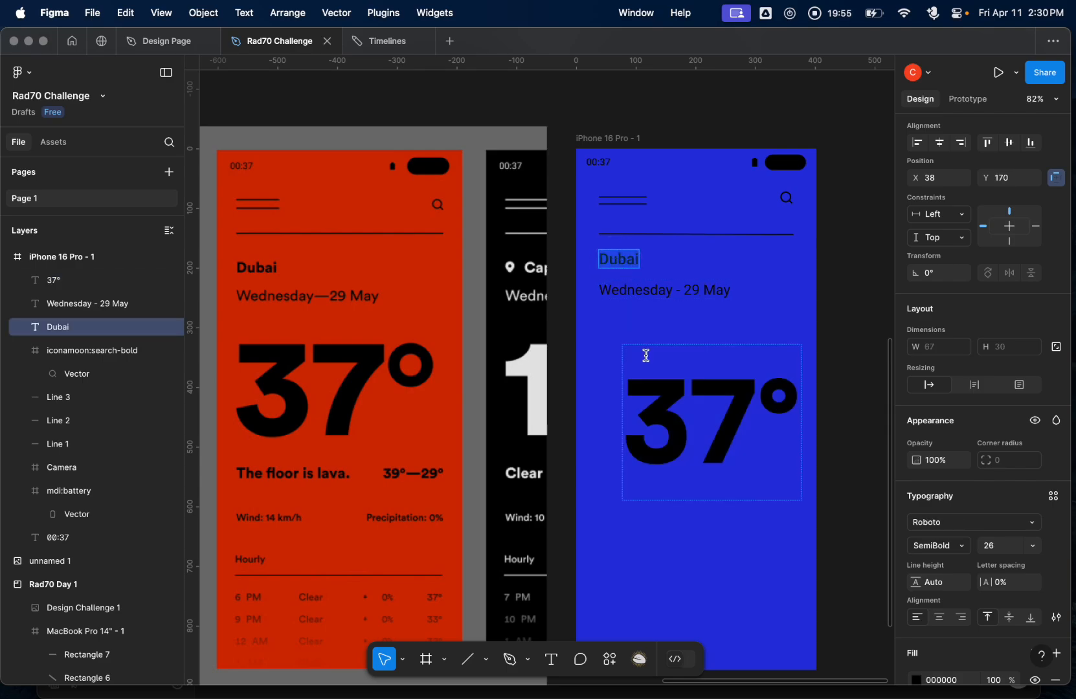
{"action": "double_click", "coordinate": [688, 405]}
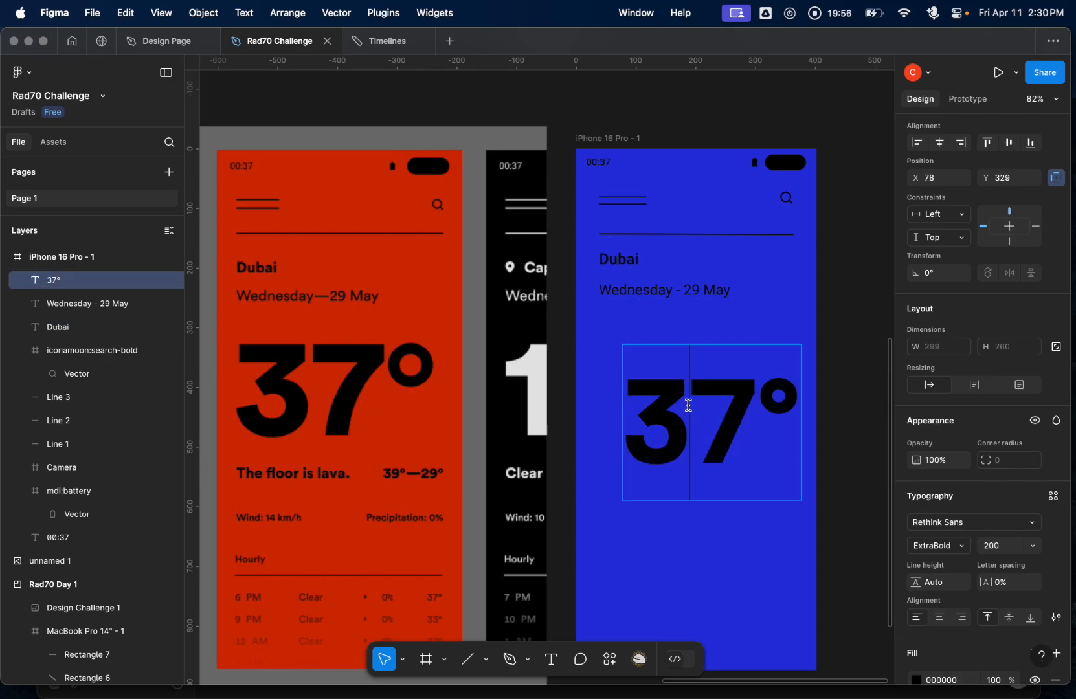
{"action": "double_click", "coordinate": [619, 258]}
{"action": "left_click", "coordinate": [966, 525]}
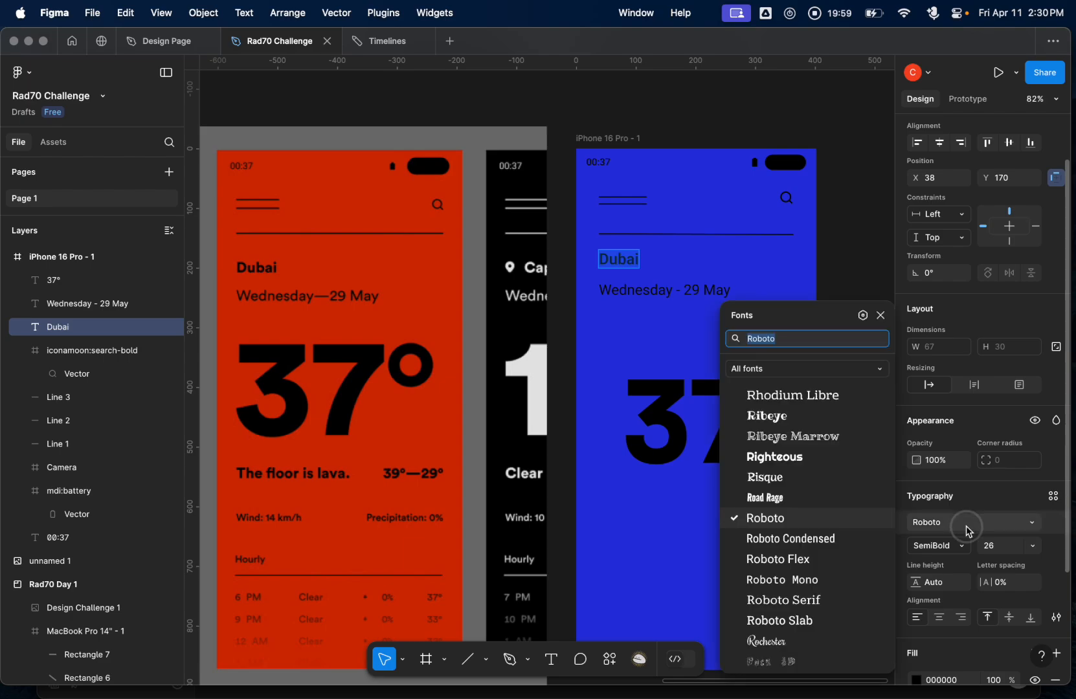
{"action": "scroll", "coordinate": [817, 469], "scroll_direction": "up", "scroll_amount": 1}
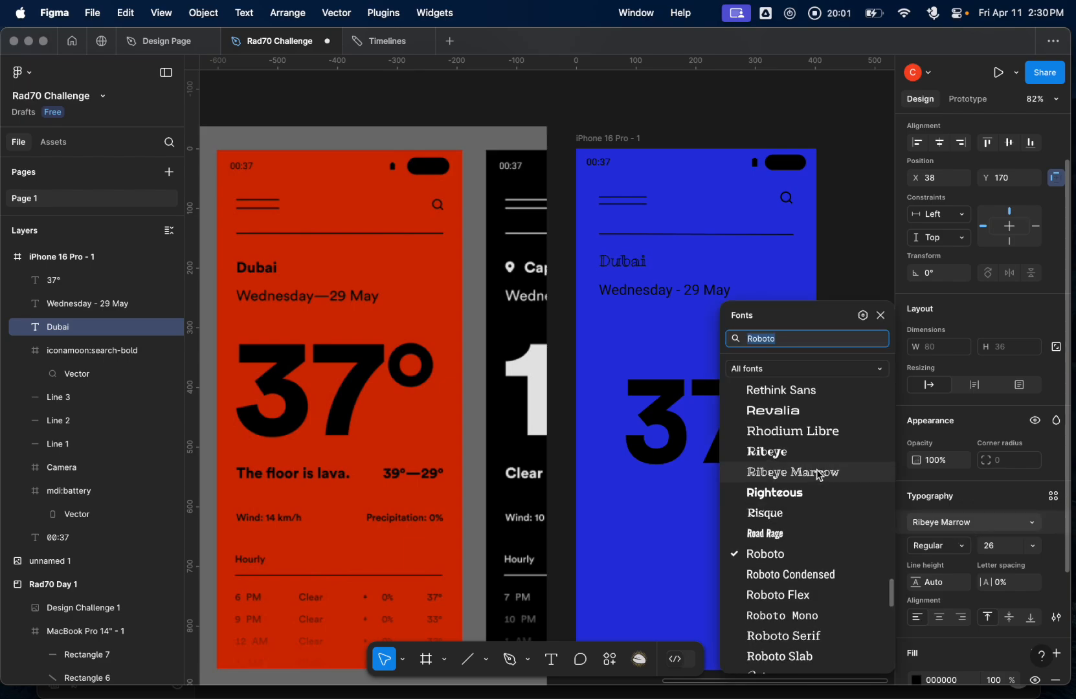
{"action": "left_click", "coordinate": [814, 391]}
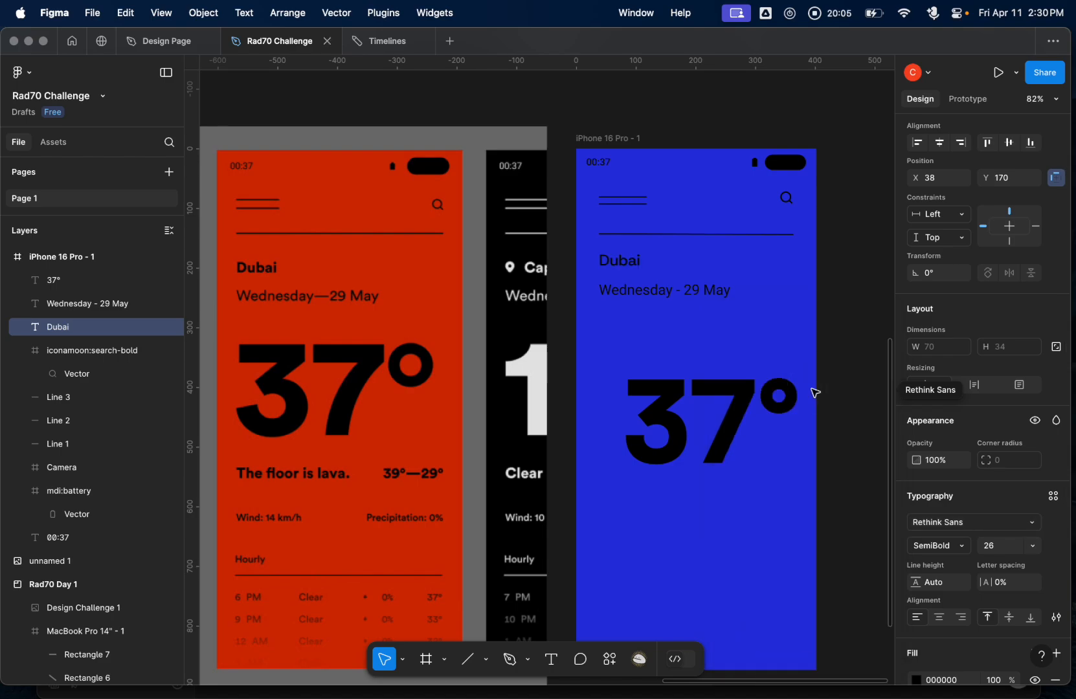
{"action": "left_click", "coordinate": [946, 545]}
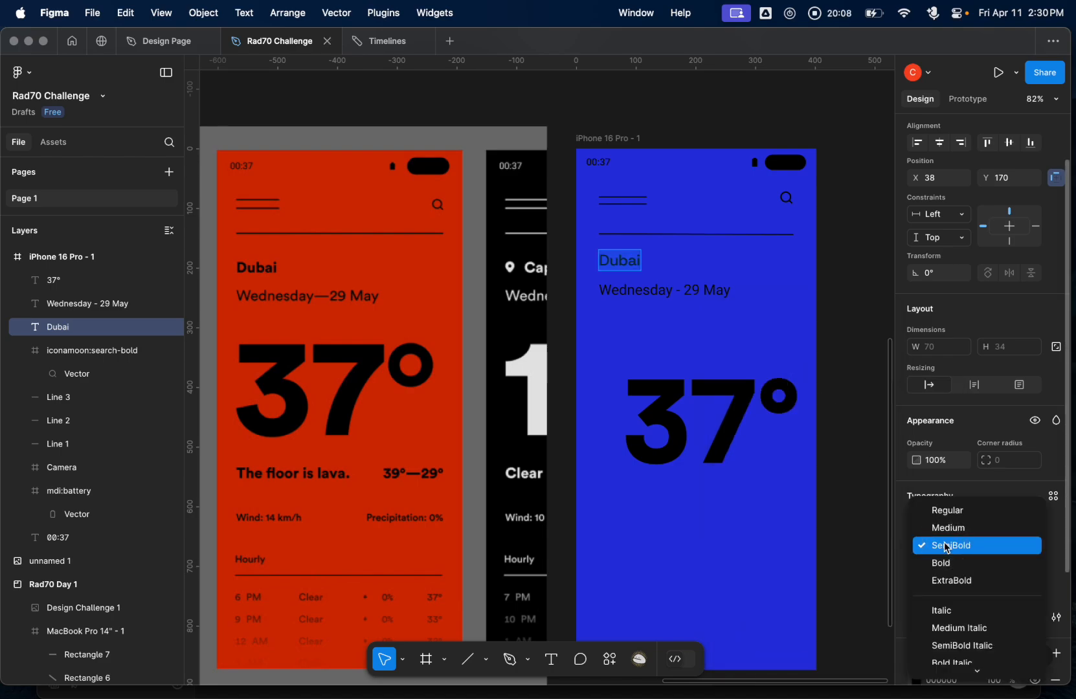
{"action": "left_click", "coordinate": [951, 580]}
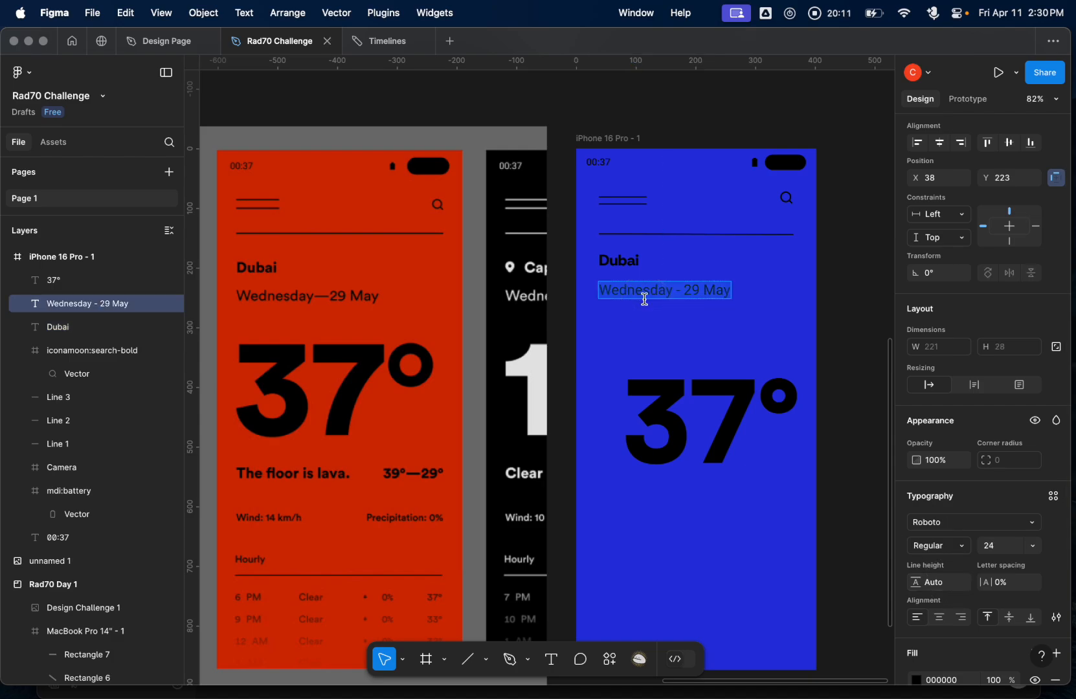
- Change the font of the "Wednesday - 29 May" text to Rethink Sans
{"action": "left_click", "coordinate": [949, 525]}
{"action": "scroll", "coordinate": [765, 453], "scroll_direction": "up", "scroll_amount": 4}
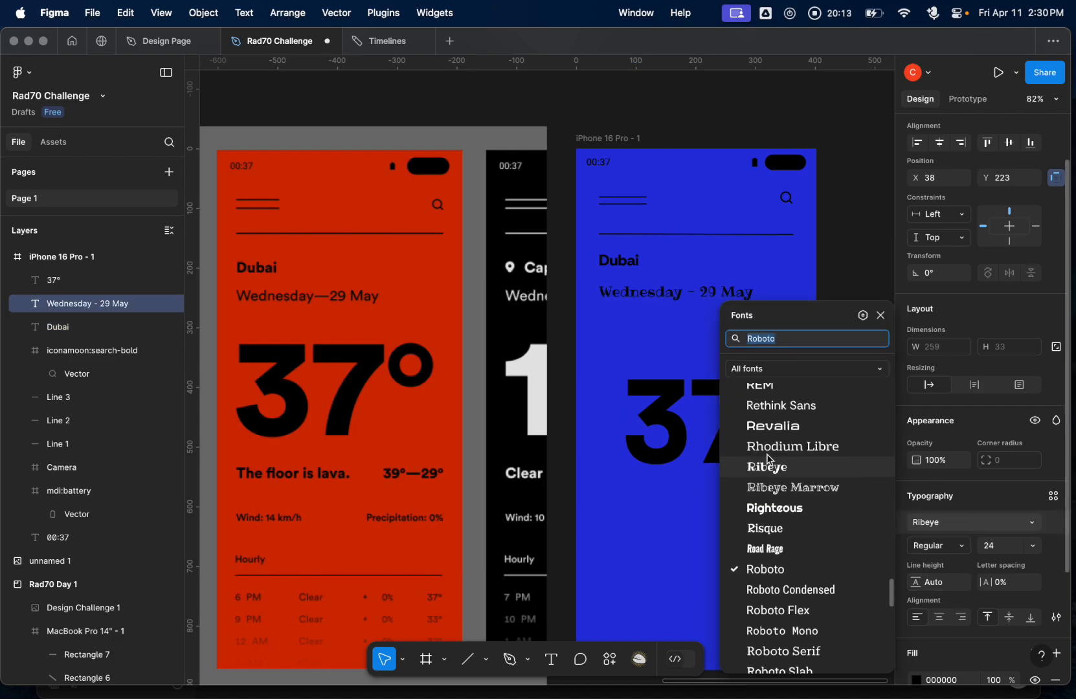
{"action": "left_click", "coordinate": [767, 446]}
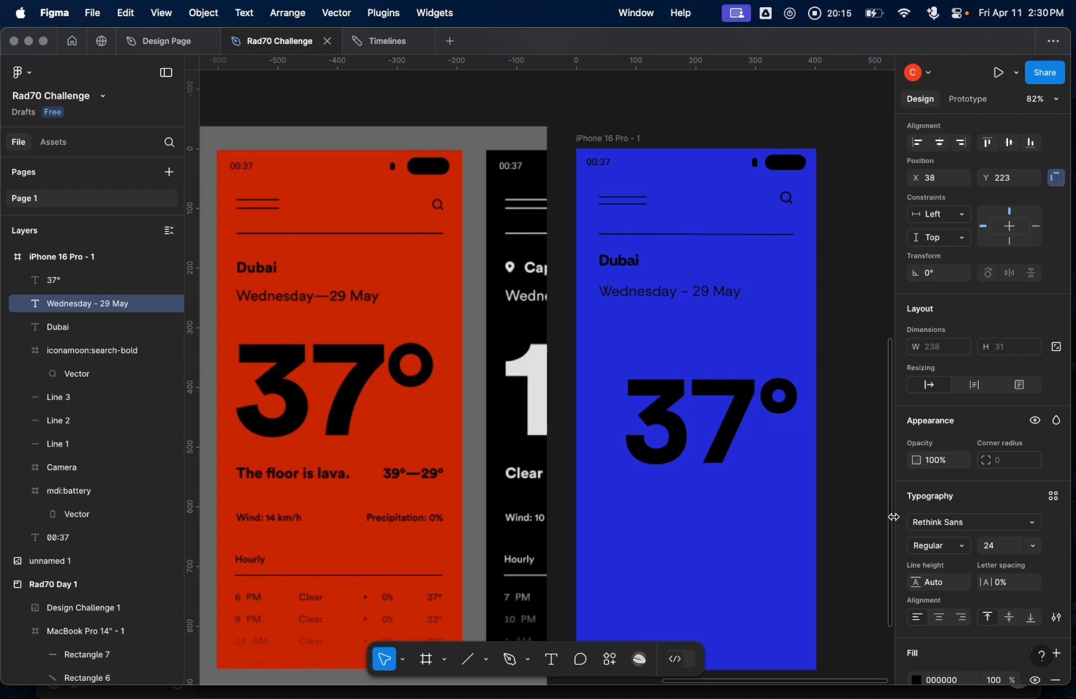
- Set the weight of the "Wednesday - 29 May" text to SemiBold
{"action": "left_click", "coordinate": [938, 546]}
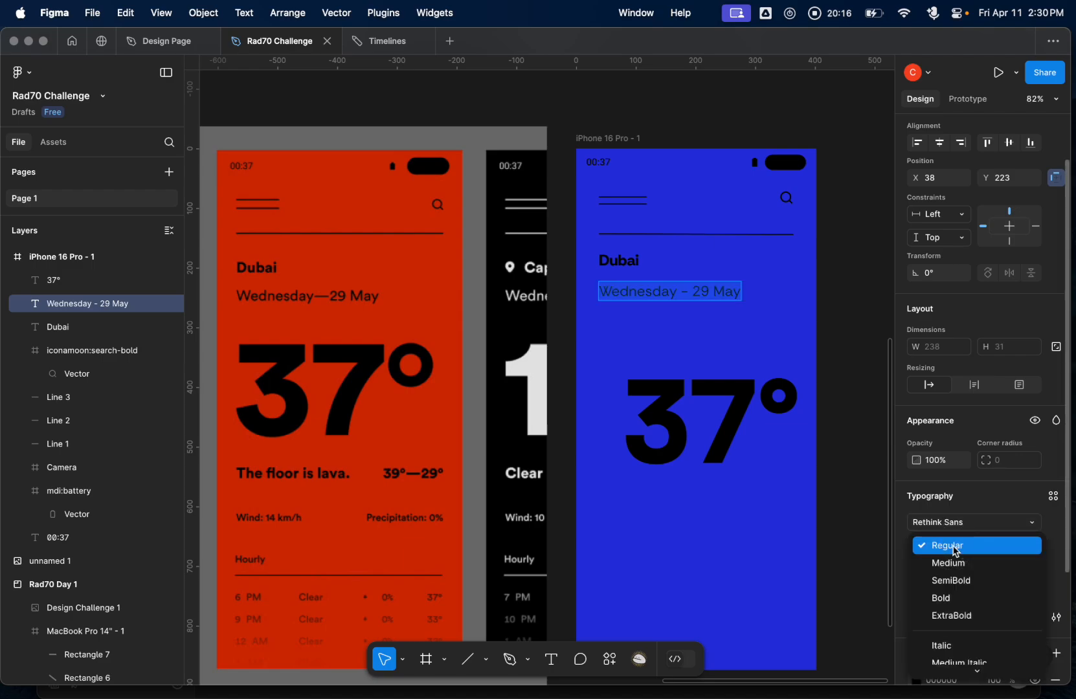
{"action": "left_click", "coordinate": [959, 586]}
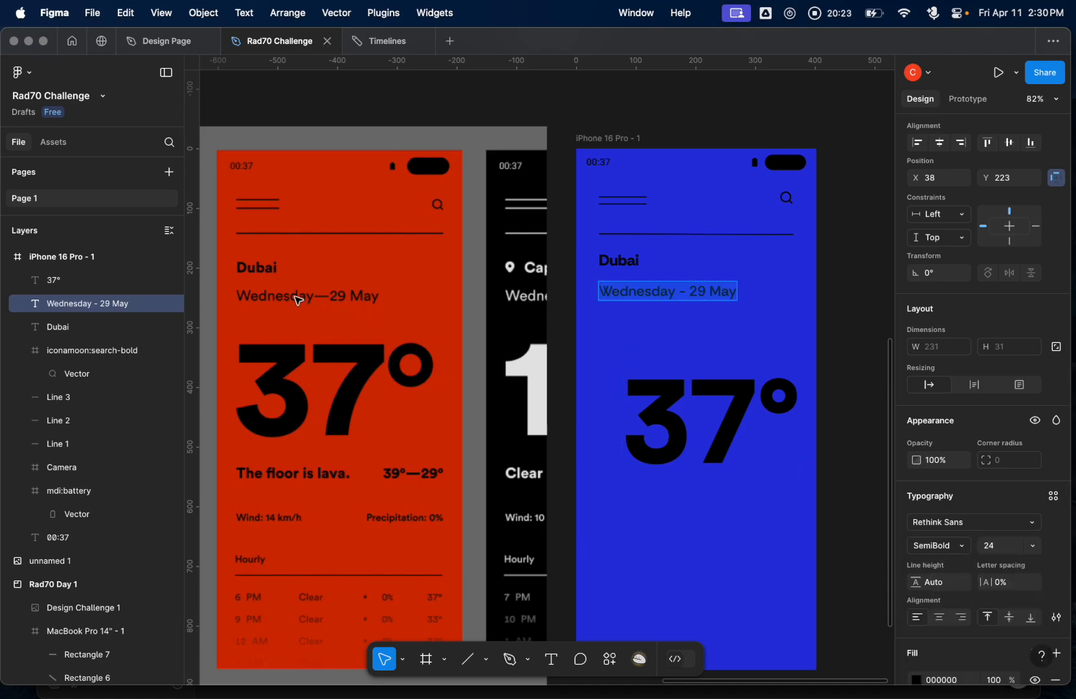
{"action": "key", "text": "Escape"}
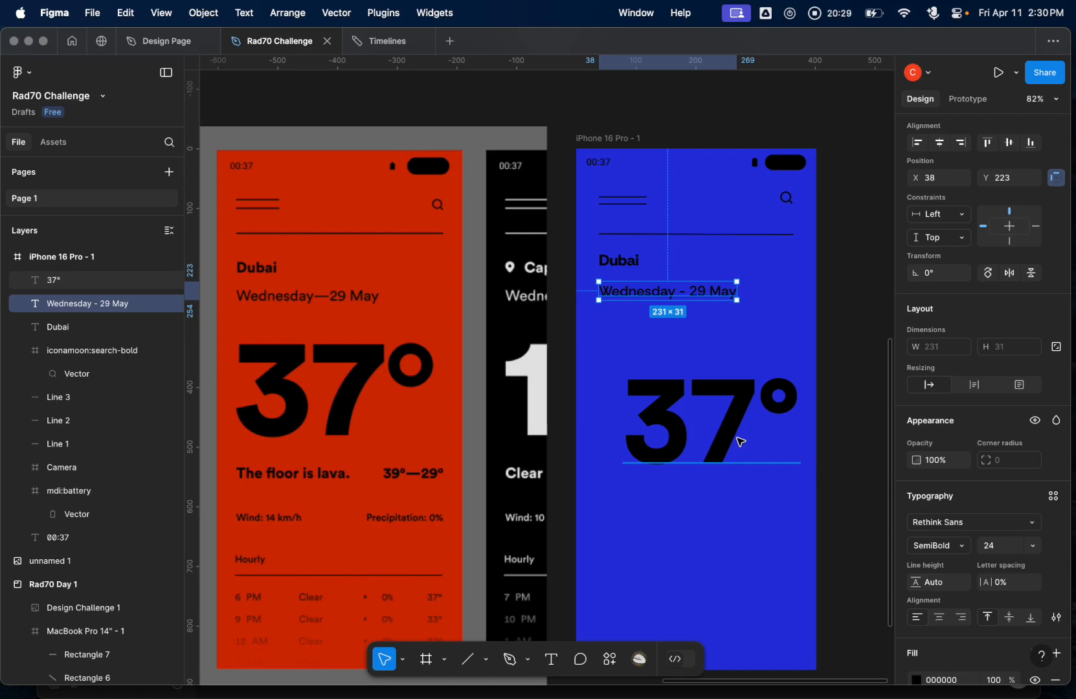
- Set the "37°" text to size 220 and move it to about X 38, Y 250, below the date
{"action": "left_click", "coordinate": [711, 396]}
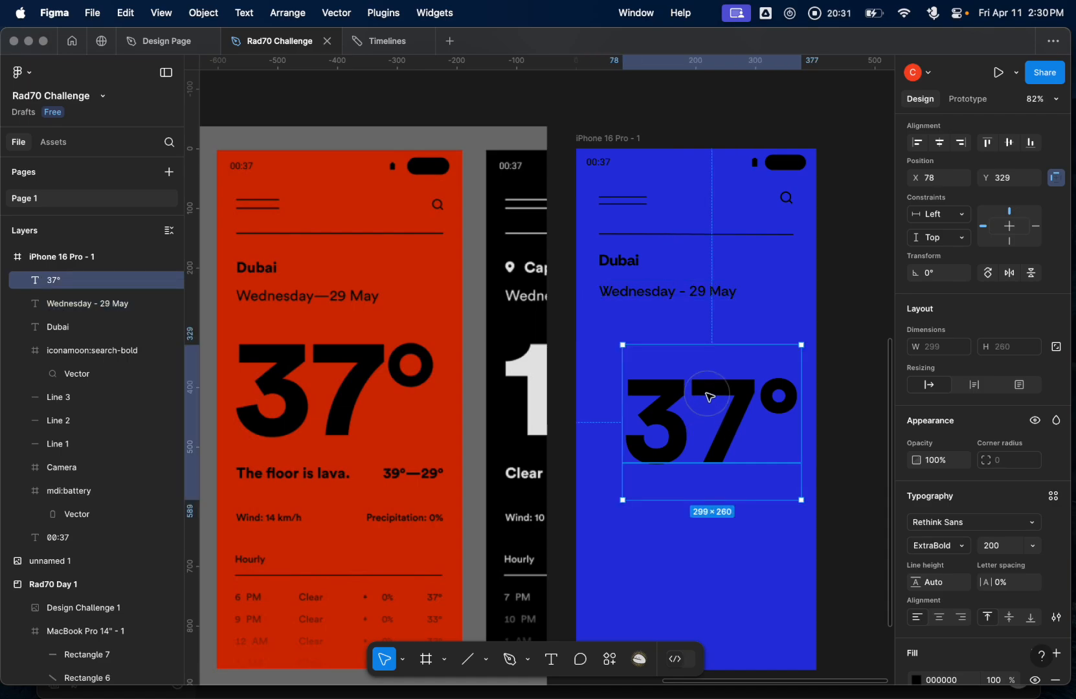
{"action": "left_click_drag", "start_coordinate": [723, 415], "coordinate": [732, 384]}
{"action": "double_click", "coordinate": [732, 381]}
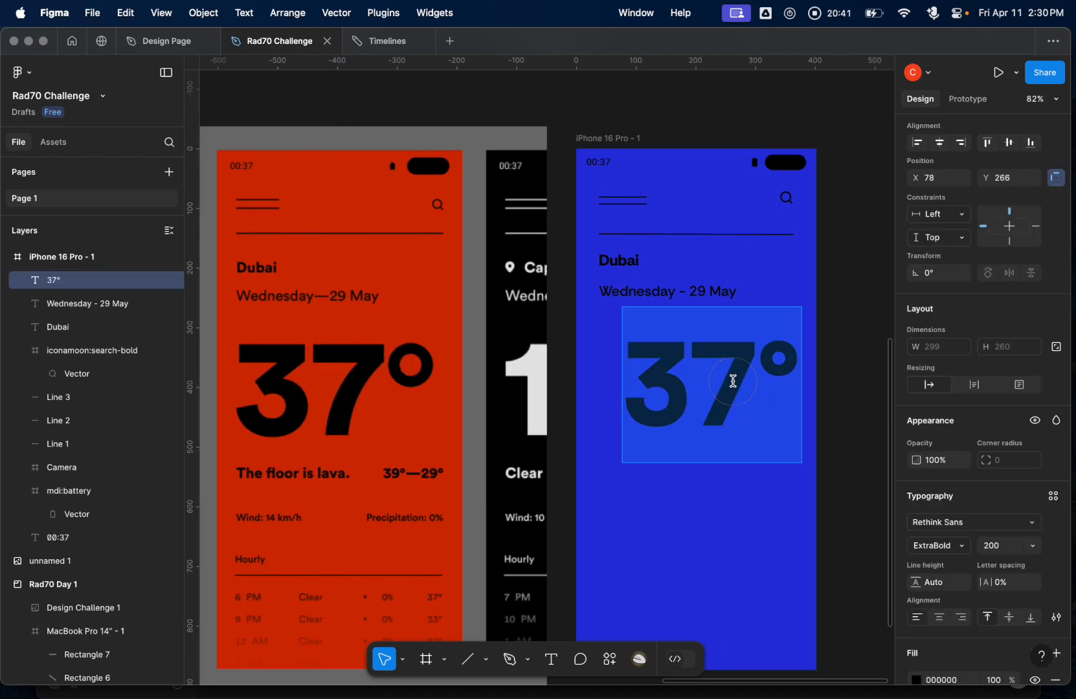
{"action": "left_click", "coordinate": [1000, 549]}
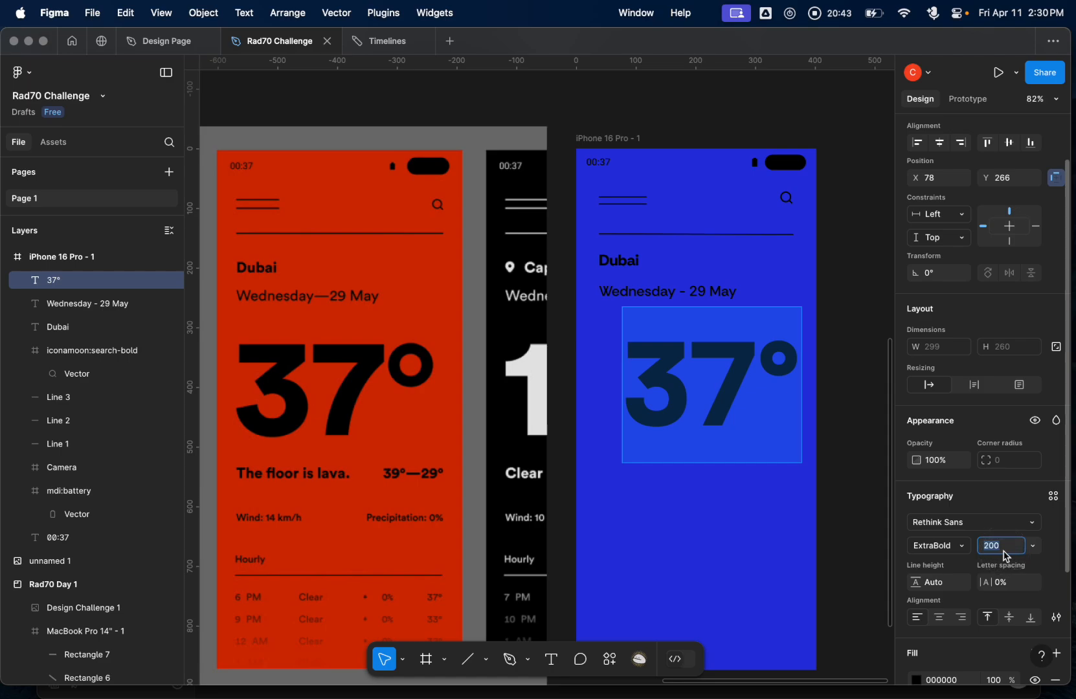
{"action": "type", "text": "220"}
{"action": "key", "text": "Return"}
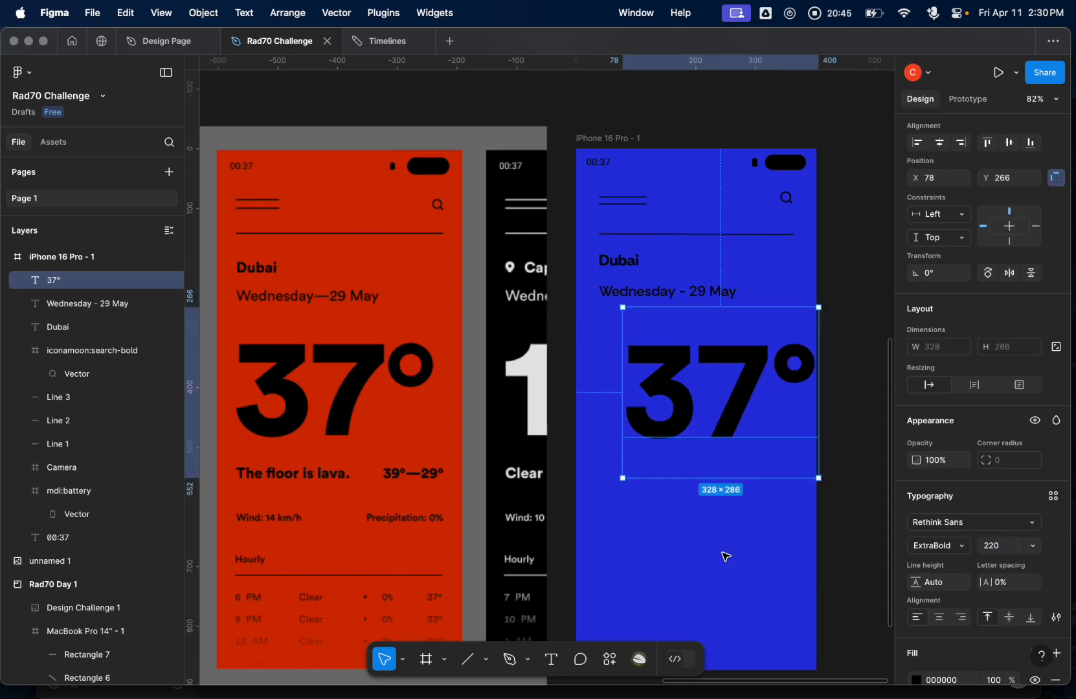
{"action": "left_click_drag", "start_coordinate": [735, 394], "coordinate": [717, 387]}
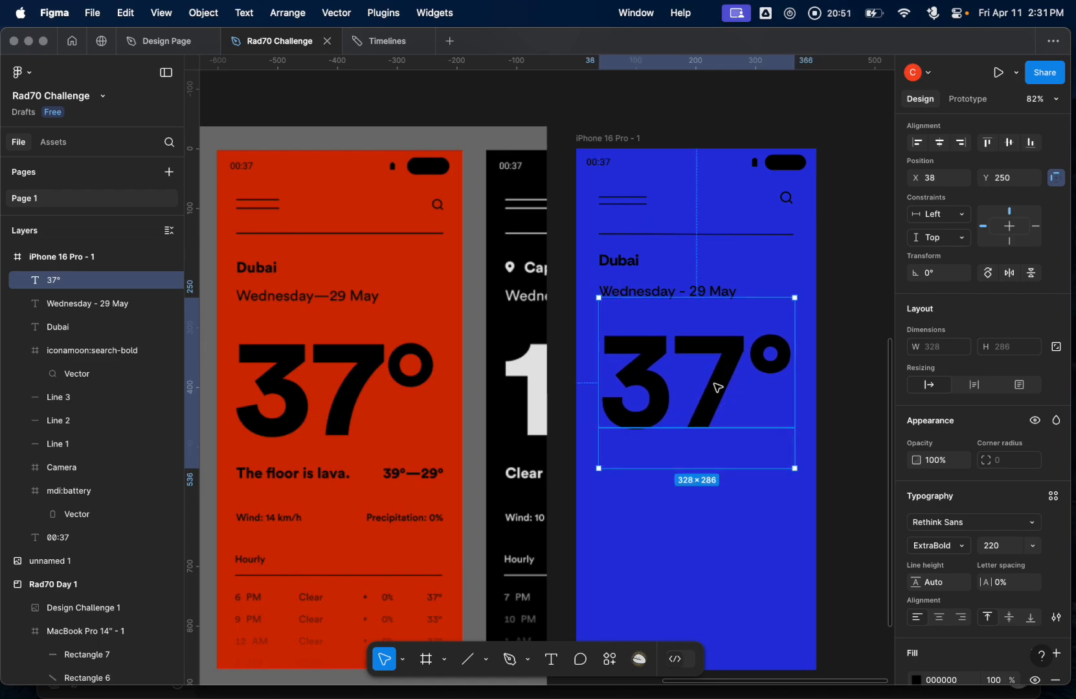
- Enlarge the "37°" text to size 230 and shift it left to about X 29
{"action": "double_click", "coordinate": [717, 390]}
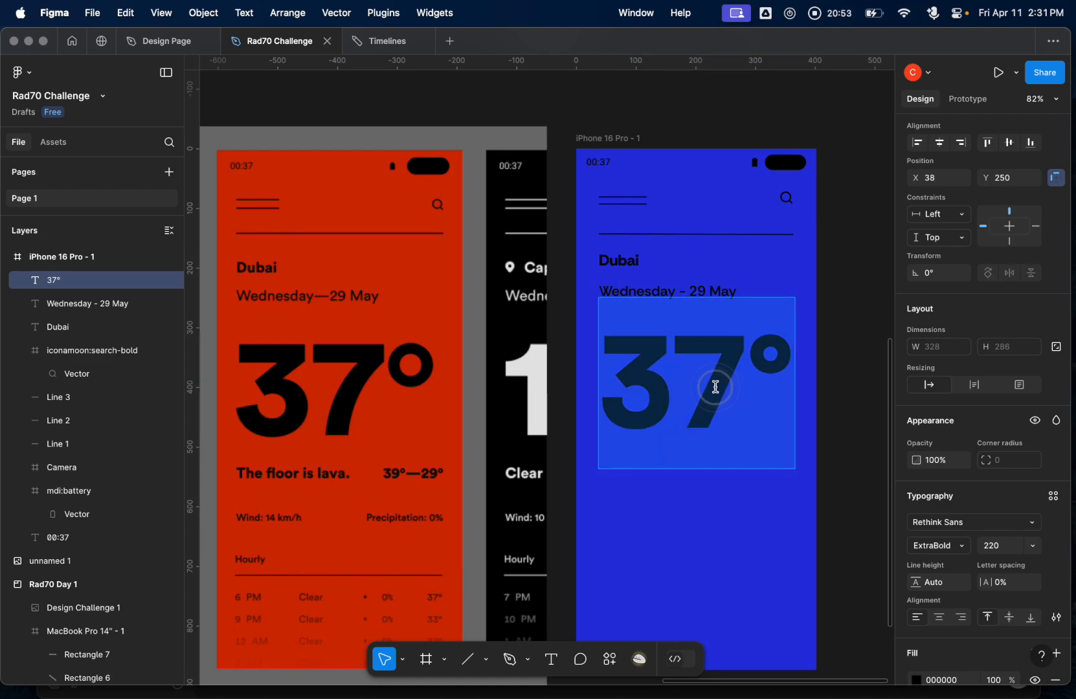
{"action": "left_click", "coordinate": [992, 547]}
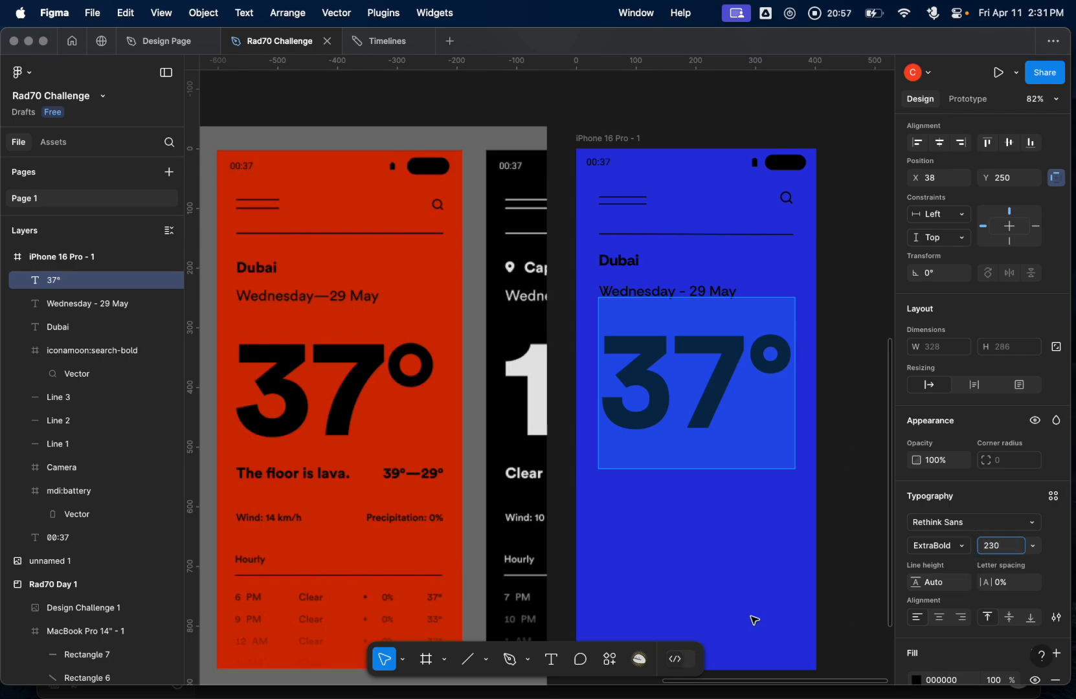
{"action": "left_click", "coordinate": [694, 589]}
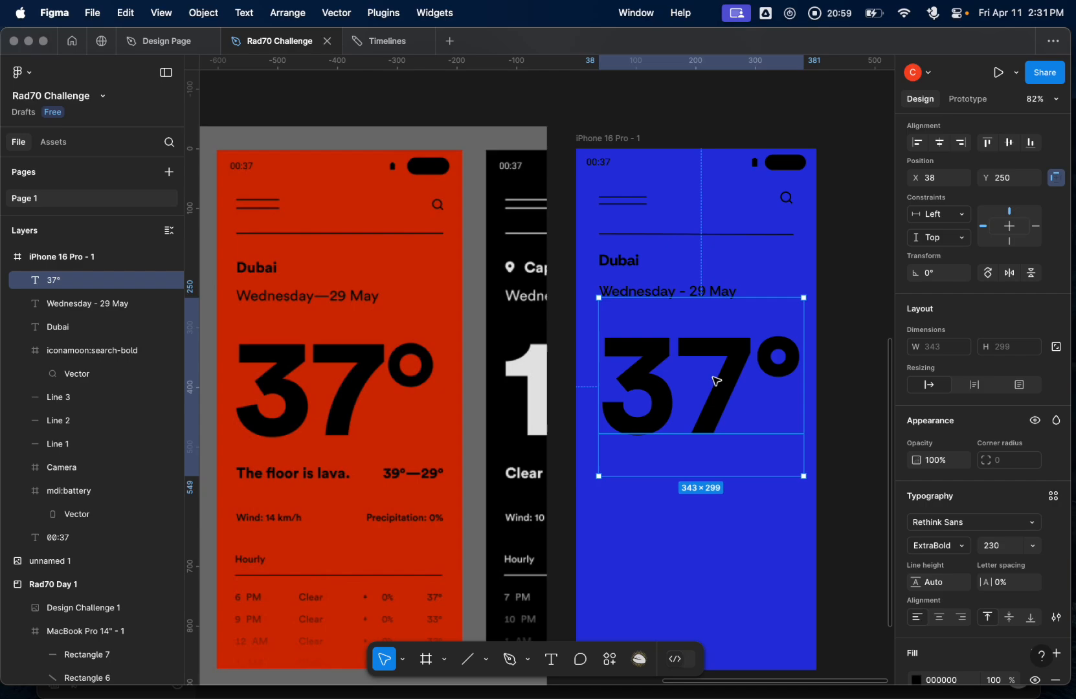
{"action": "left_click_drag", "start_coordinate": [757, 381], "coordinate": [754, 382]}
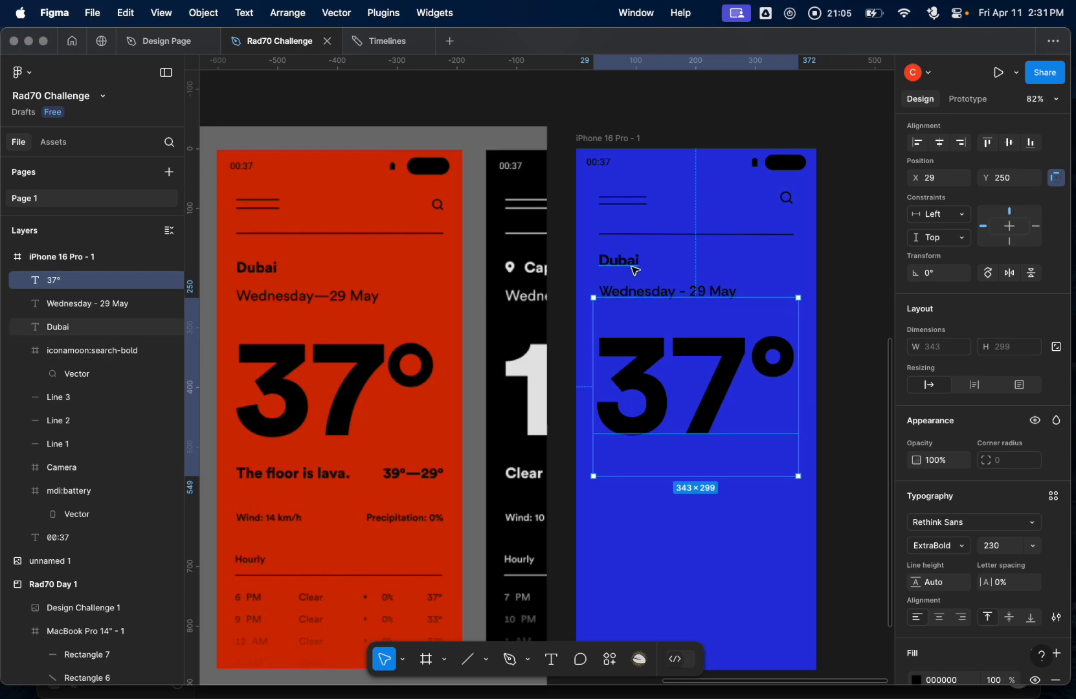
- Center the "37°" text horizontally in the iPhone 16 Pro frame
{"action": "left_click", "coordinate": [677, 576]}
{"action": "left_click", "coordinate": [705, 411]}
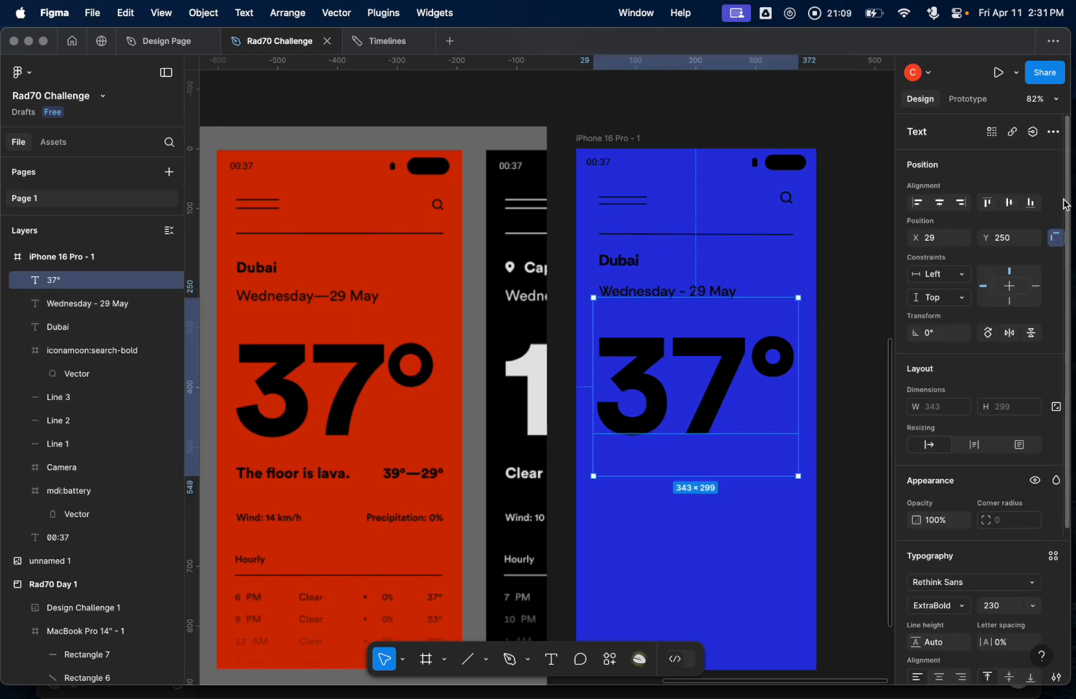
{"action": "left_click", "coordinate": [936, 205]}
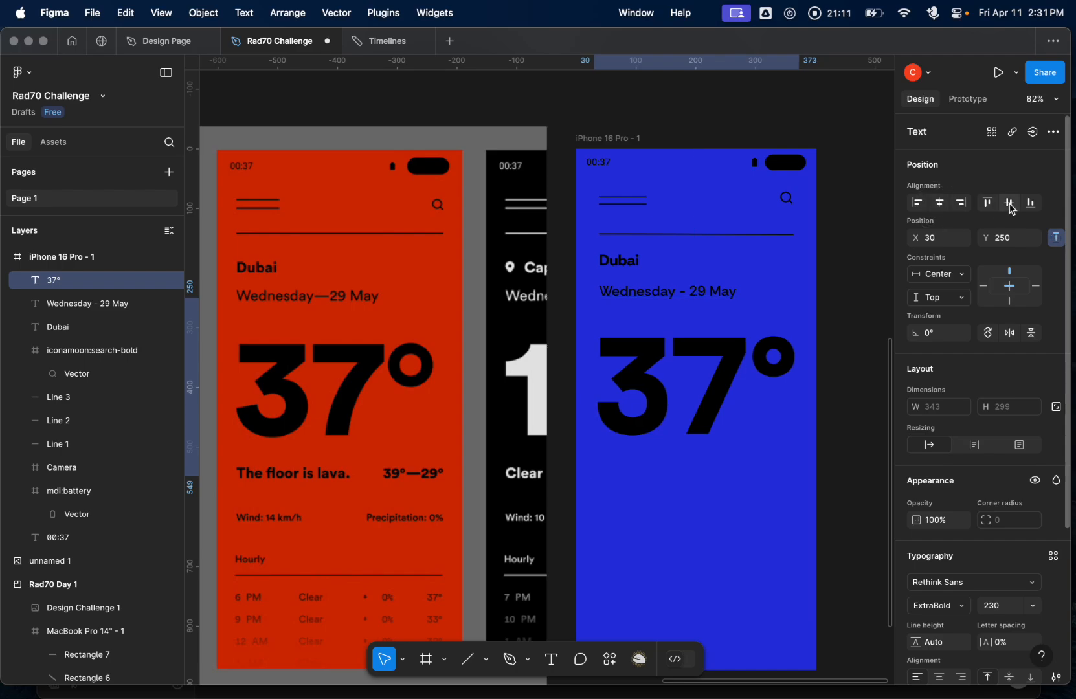
{"action": "left_click", "coordinate": [701, 560]}
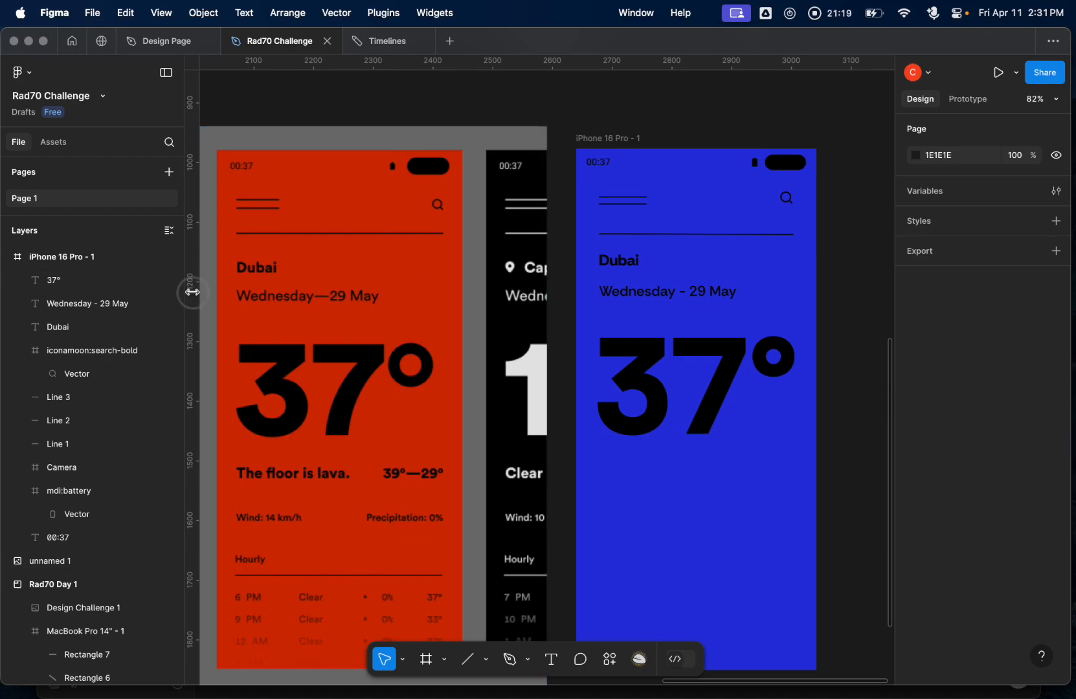
- Check the "37°" text against the side margins with two temporary vertical guides at the divider line's ends, and remove both guides
{"action": "left_click_drag", "start_coordinate": [192, 292], "coordinate": [597, 297]}
{"action": "left_click_drag", "start_coordinate": [189, 298], "coordinate": [795, 295]}
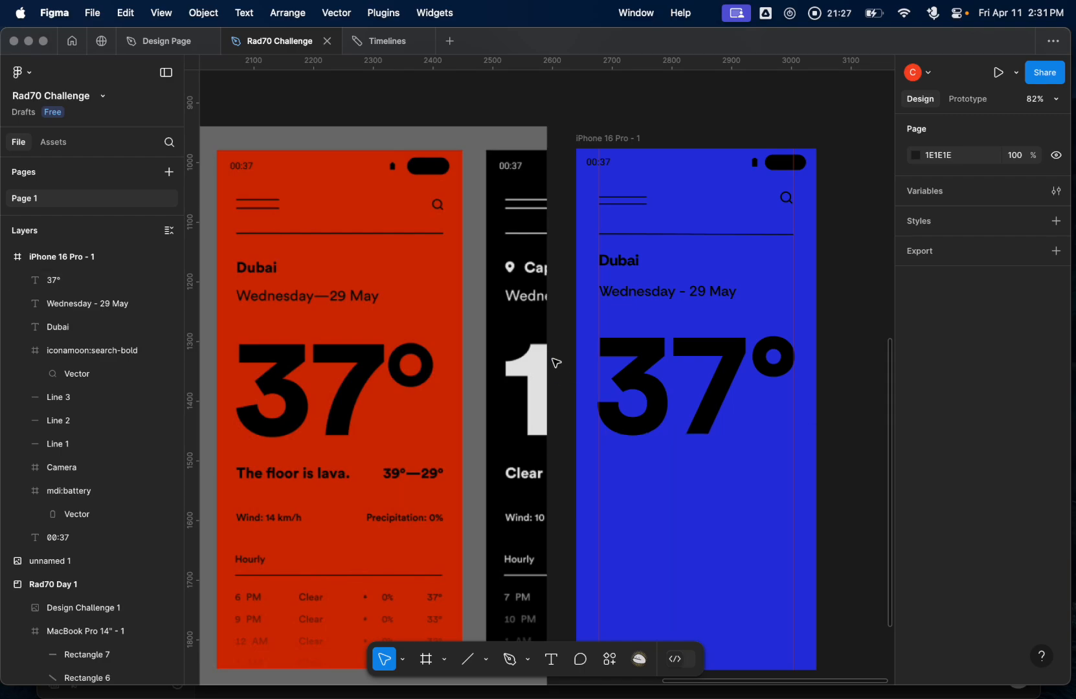
{"action": "left_click_drag", "start_coordinate": [594, 320], "coordinate": [140, 349]}
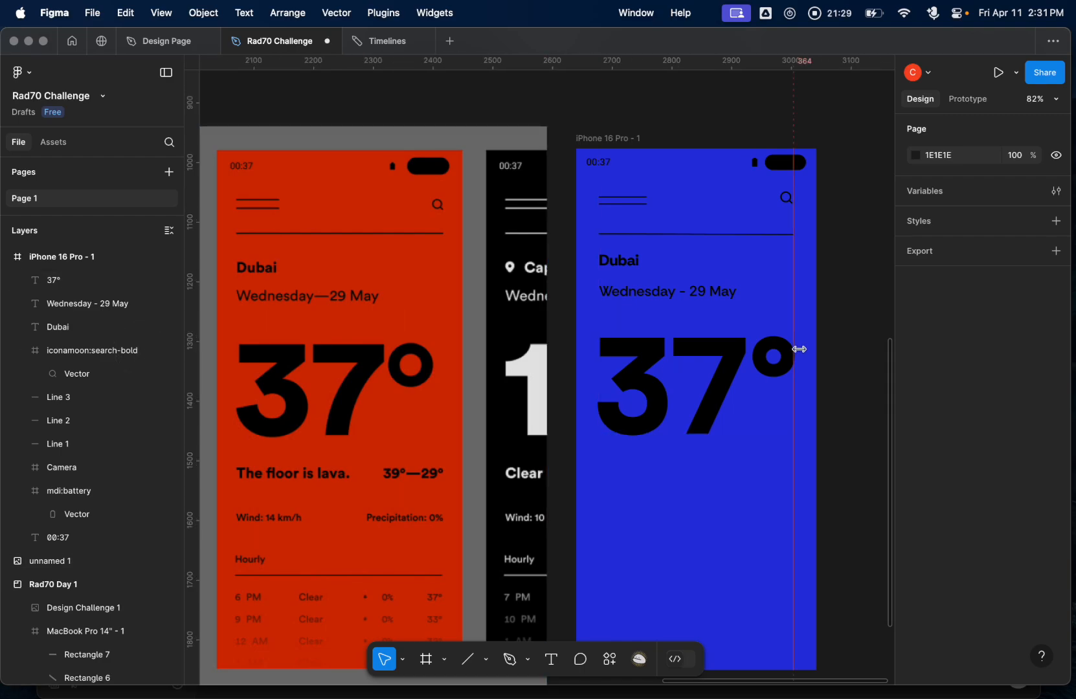
{"action": "left_click_drag", "start_coordinate": [788, 294], "coordinate": [23, 333]}
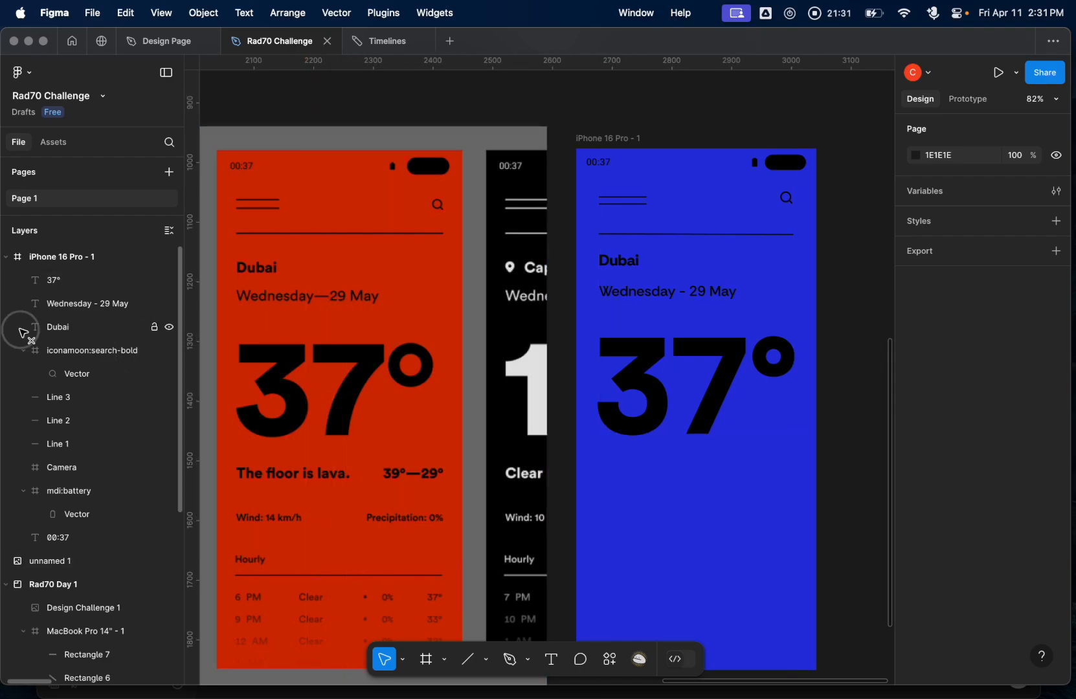
- Duplicate the "Wednesday - 29 May" text and place the copy below the temperature at about X 38, Y 525
{"action": "scroll", "coordinate": [732, 511], "scroll_direction": "down", "scroll_amount": 3}
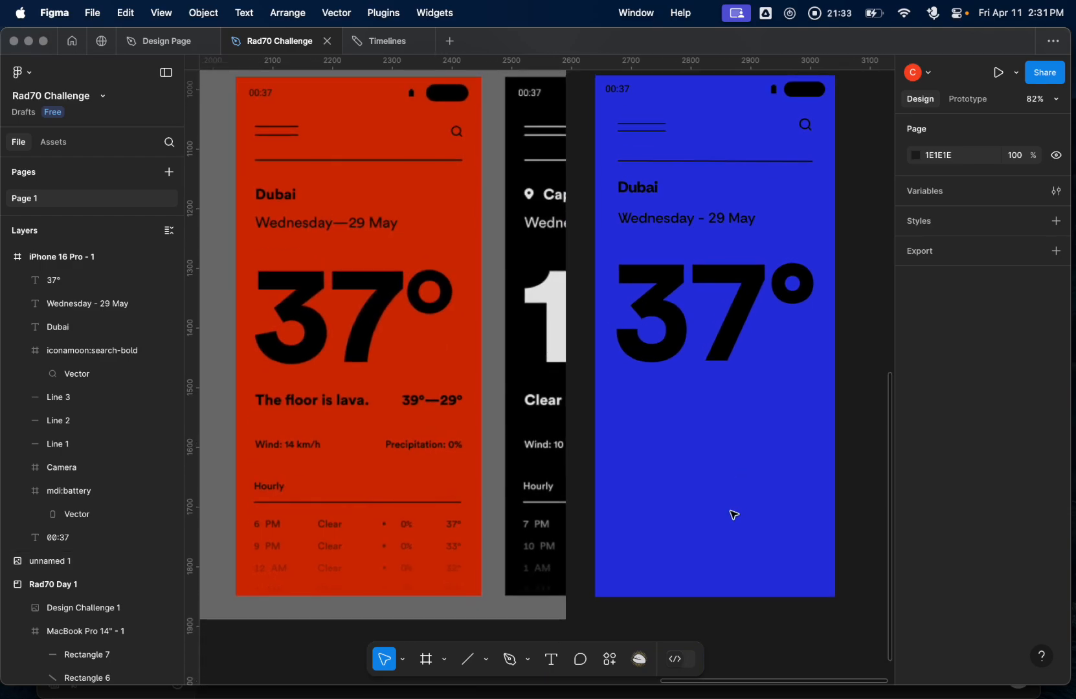
{"action": "left_click", "coordinate": [660, 224]}
{"action": "key", "text": "super+d"}
{"action": "left_click_drag", "start_coordinate": [660, 223], "coordinate": [672, 406]}
- Replace the wording of the duplicated date text below the temperature with "The floor is lava."
{"action": "double_click", "coordinate": [670, 404]}
{"action": "triple_click", "coordinate": [668, 403]}
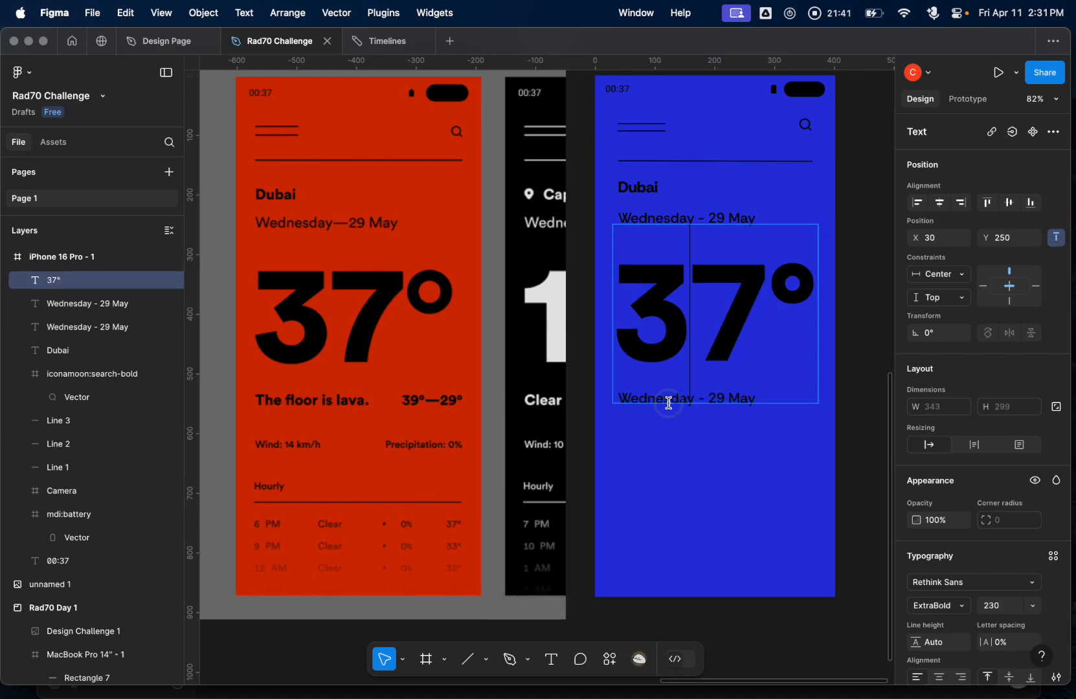
{"action": "key", "text": "Escape"}
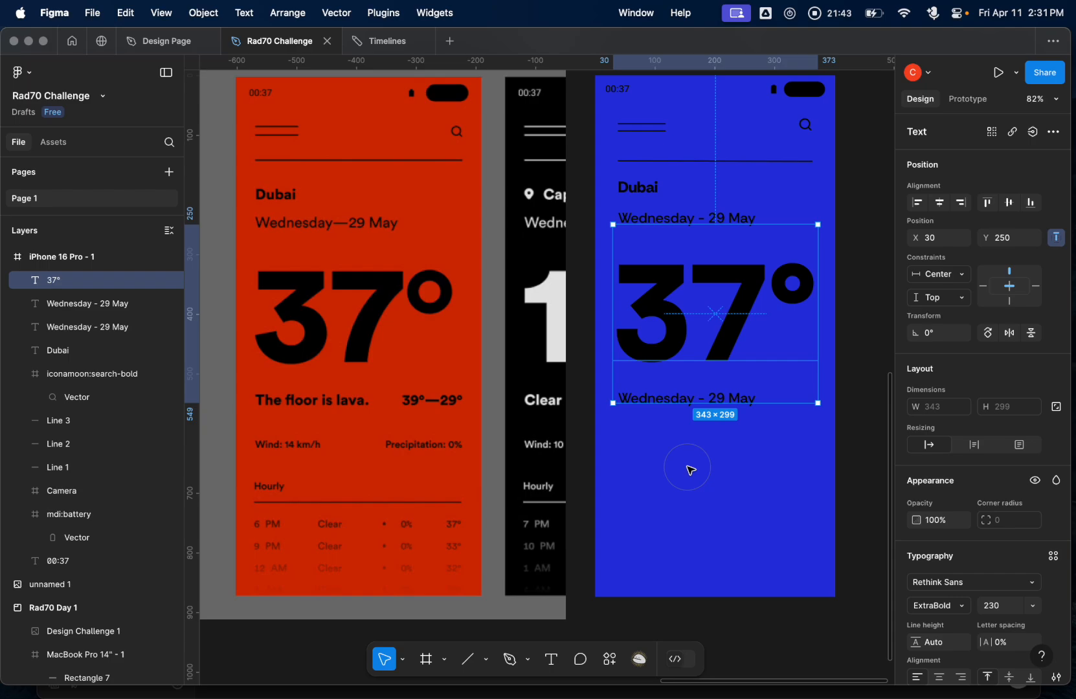
{"action": "double_click", "coordinate": [770, 401]}
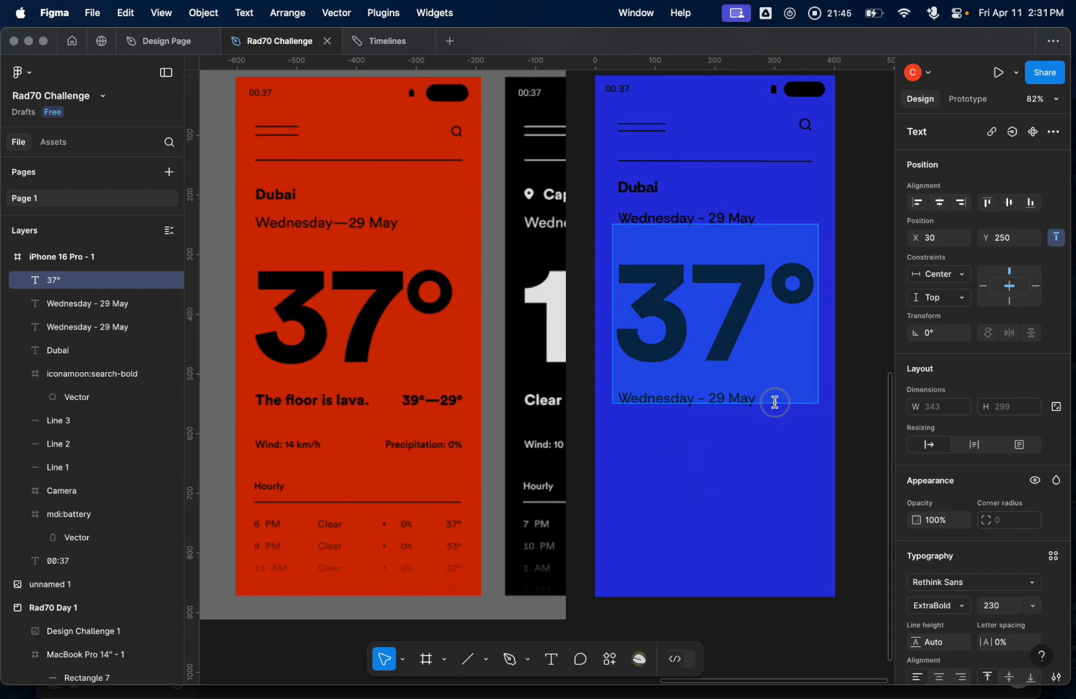
{"action": "left_click", "coordinate": [685, 401]}
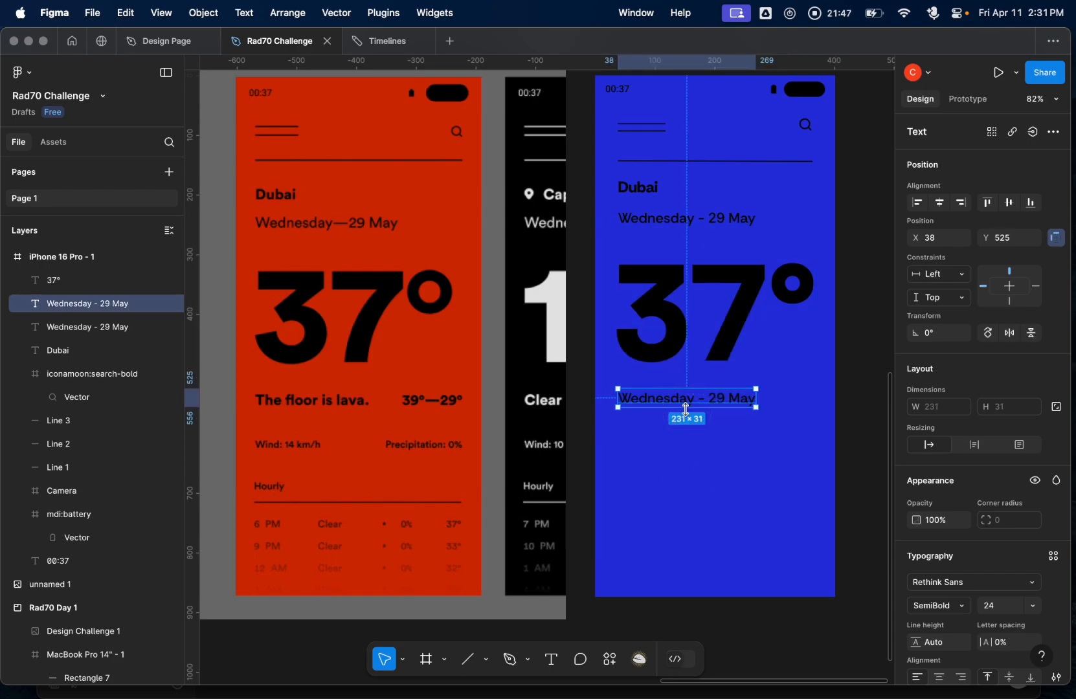
{"action": "double_click", "coordinate": [684, 406]}
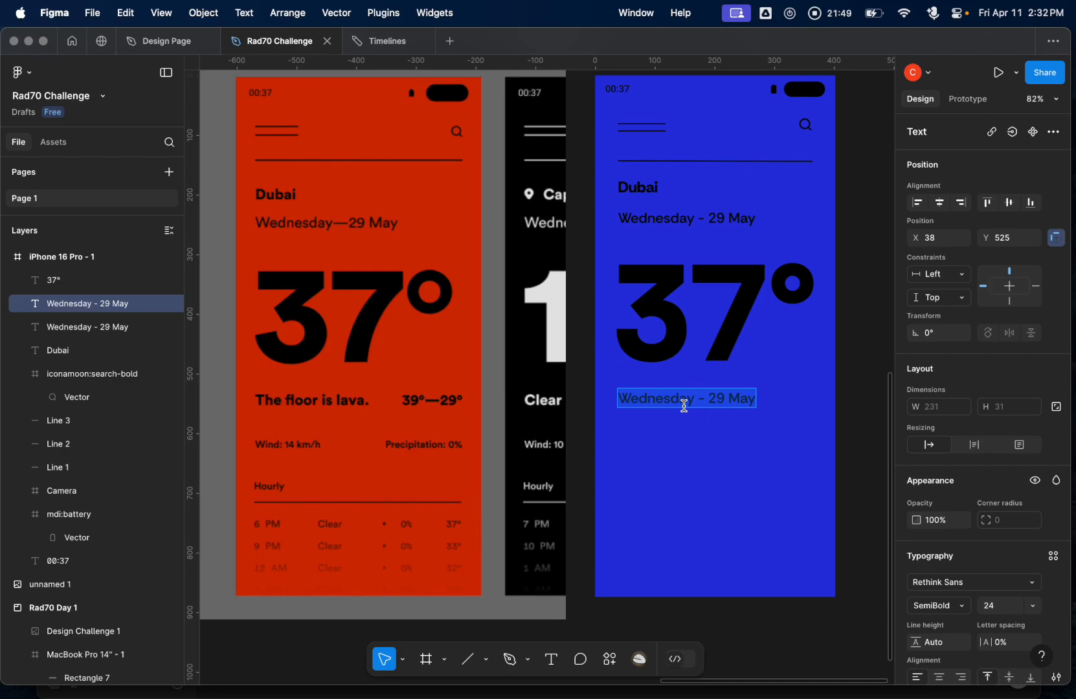
{"action": "type", "text": "The"}
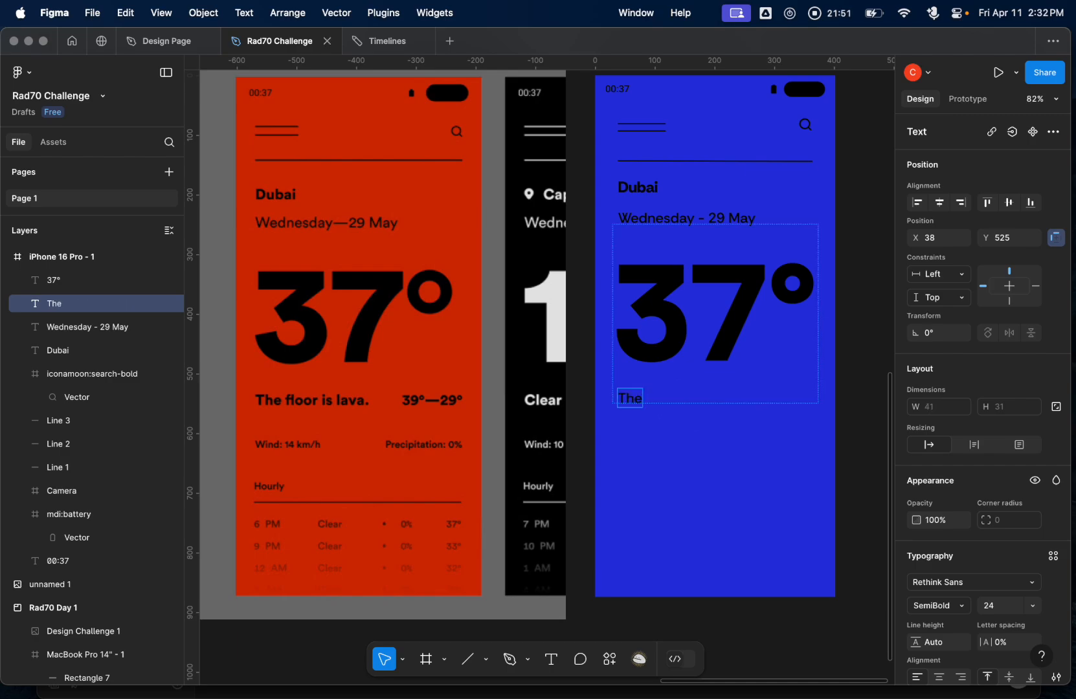
{"action": "type", "text": " floor is lava."}
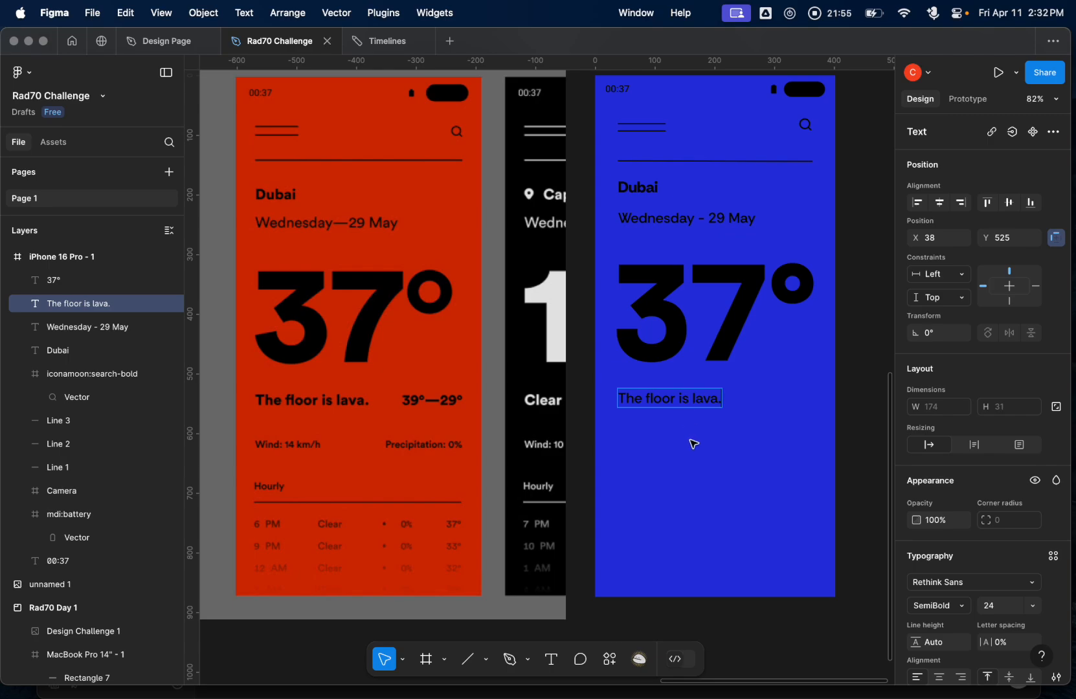
- Try the Bold and ExtraBold weights on the "The floor is lava." text
{"action": "left_click", "coordinate": [959, 606]}
{"action": "left_click", "coordinate": [943, 620]}
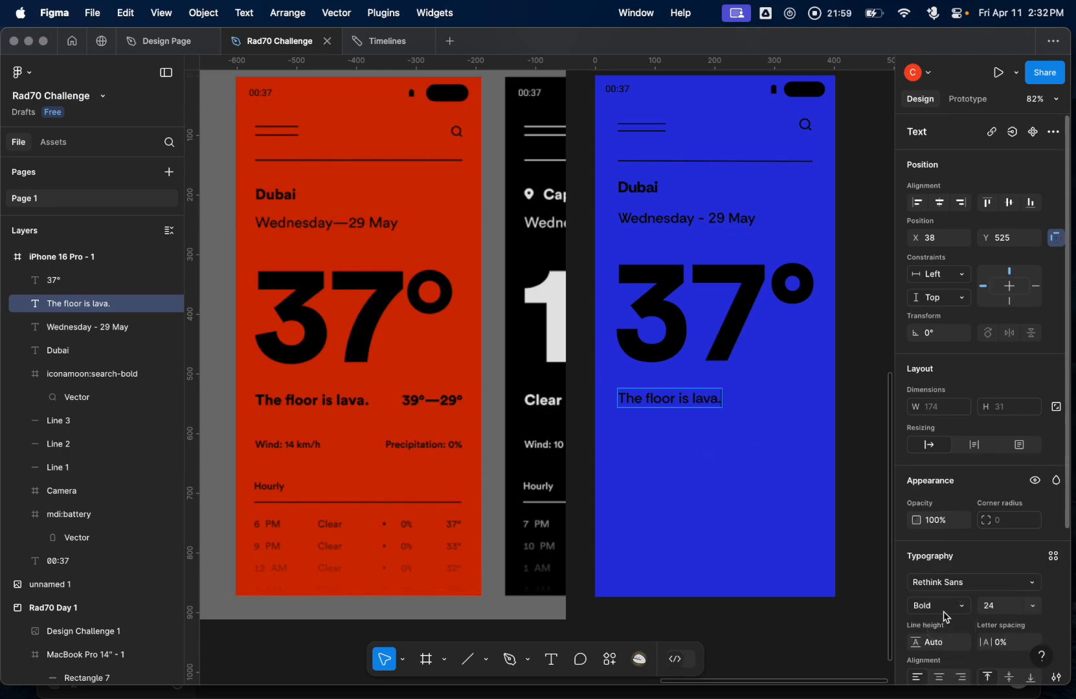
{"action": "left_click", "coordinate": [944, 607]}
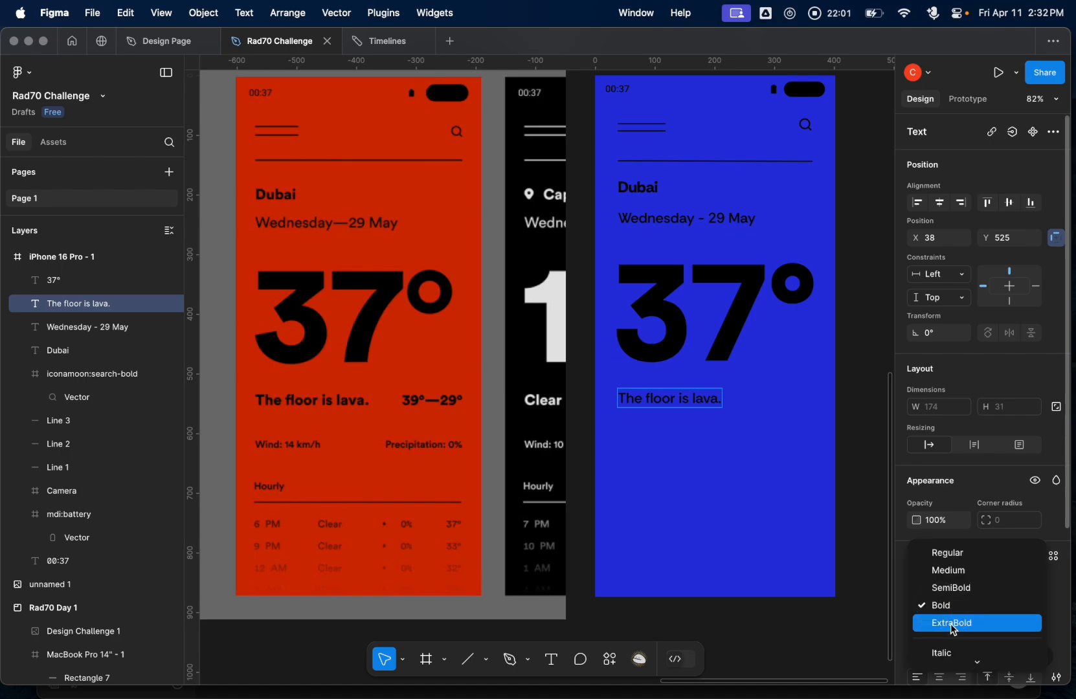
{"action": "left_click", "coordinate": [953, 622]}
{"action": "left_click", "coordinate": [939, 609]}
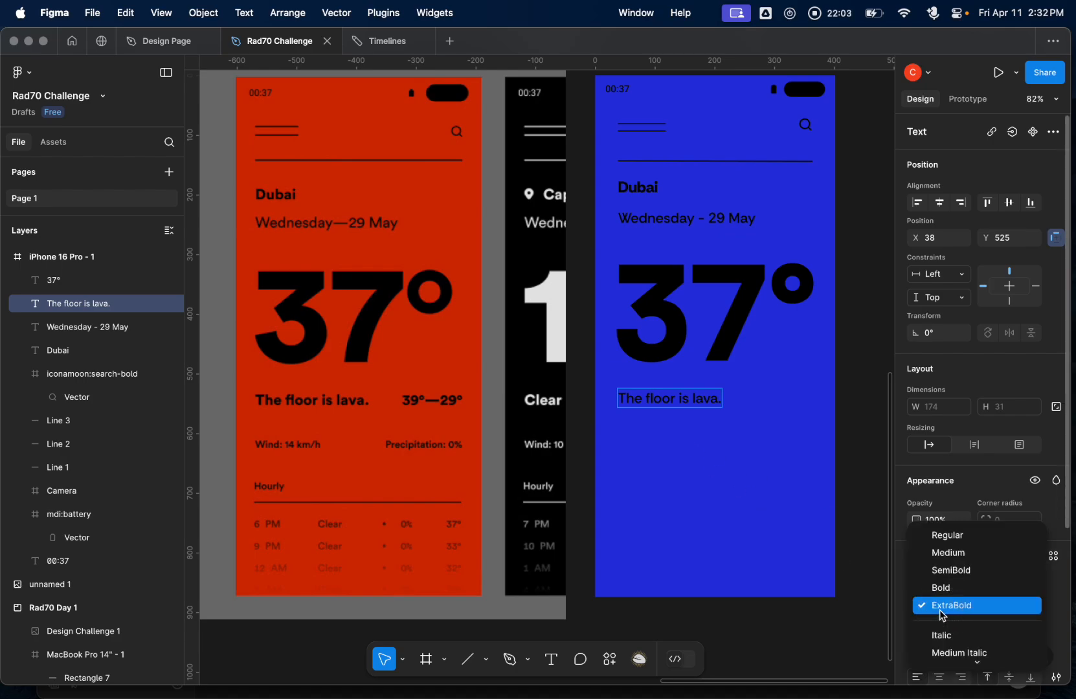
{"action": "scroll", "coordinate": [939, 609], "scroll_direction": "down", "scroll_amount": 2}
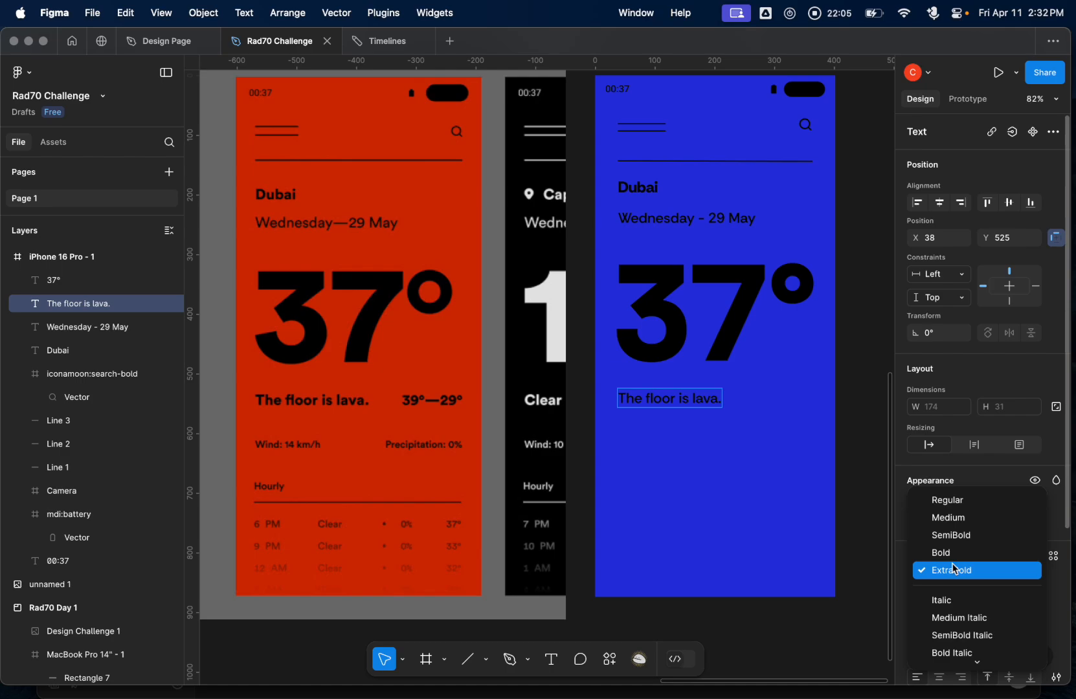
{"action": "scroll", "coordinate": [954, 568], "scroll_direction": "down", "scroll_amount": 4}
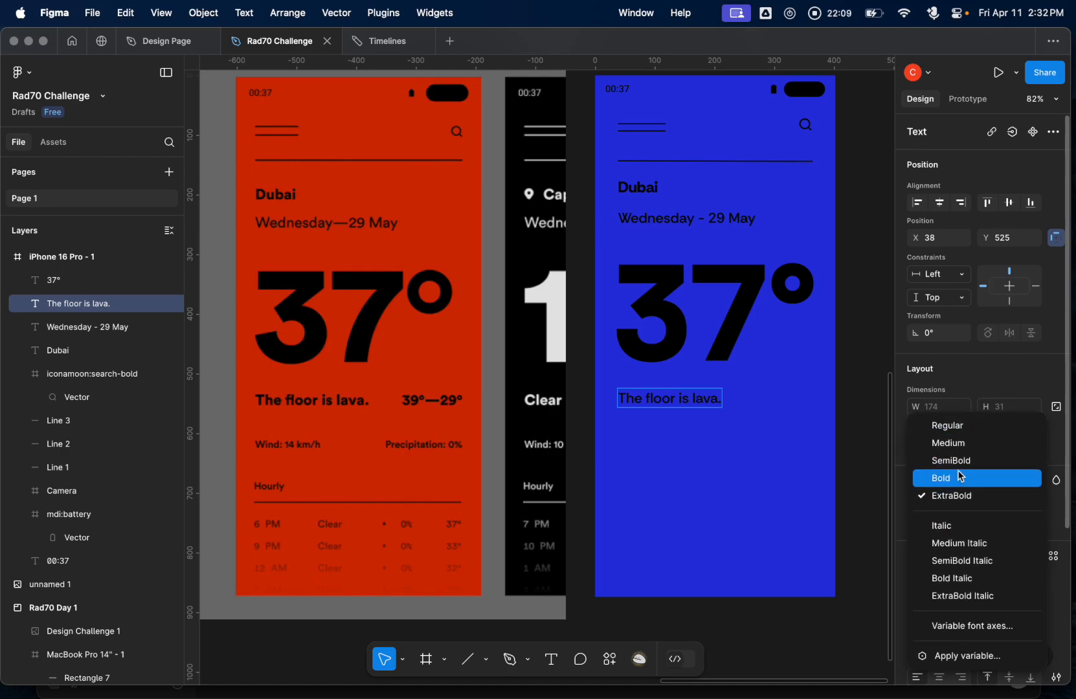
{"action": "left_click", "coordinate": [699, 475]}
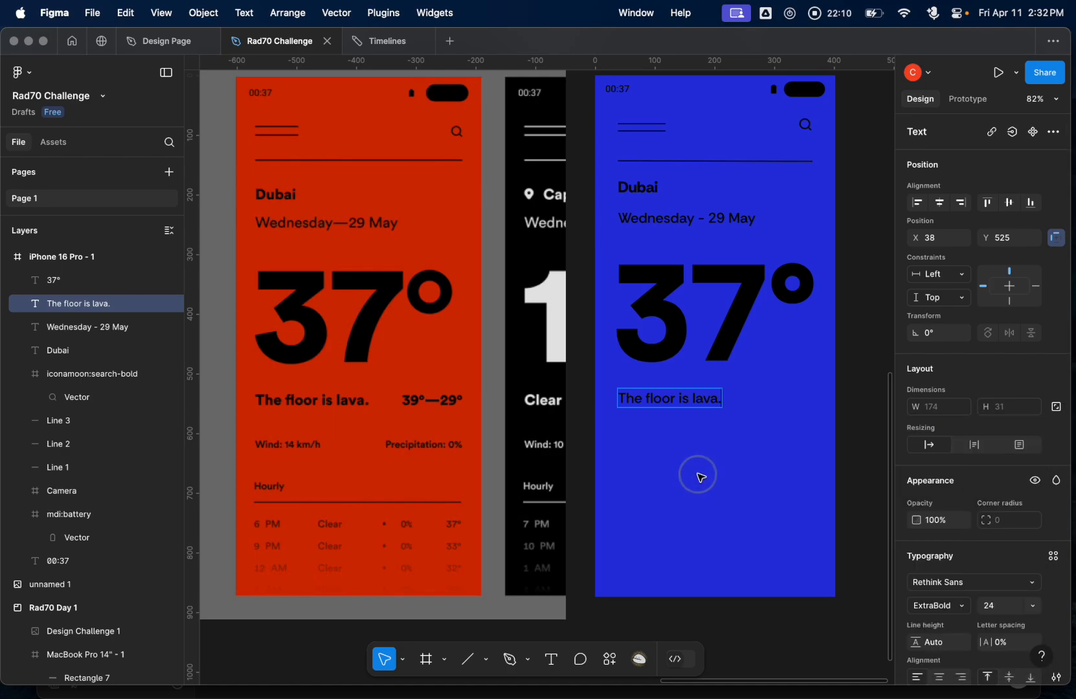
- Nudge the "The floor is lava." text down to Y 548 while checking its spacing from the "37°" text
{"action": "left_click", "coordinate": [710, 405]}
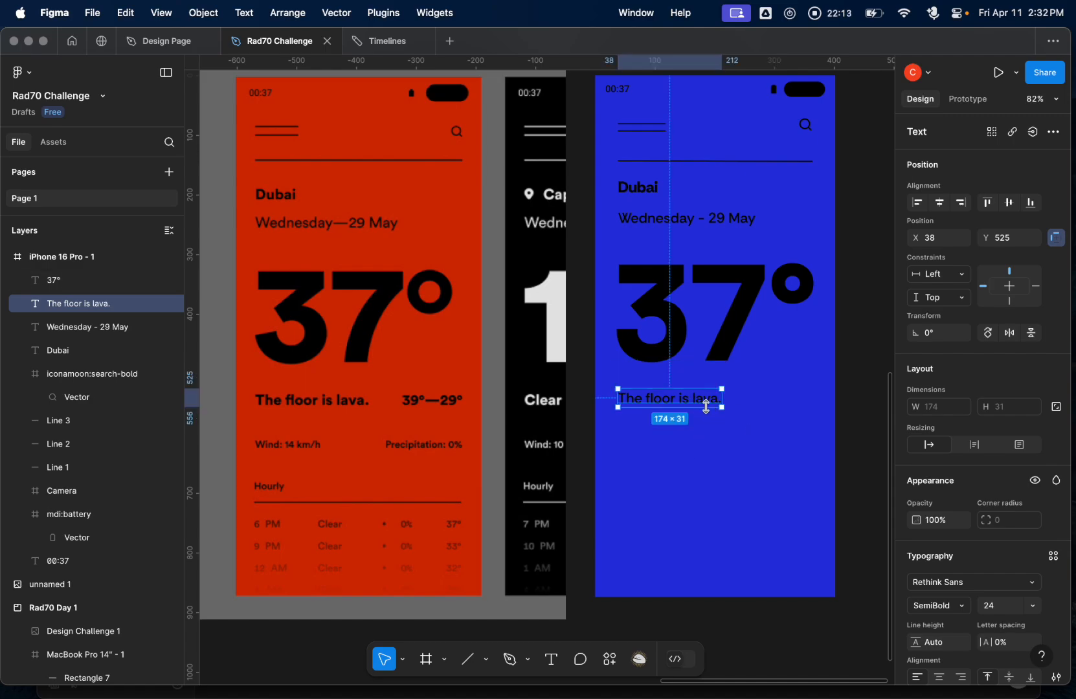
{"action": "key", "text": "Down"}
{"action": "key", "text": "Down"}
{"action": "key", "text": "Down"}
{"action": "key", "text": "Down"}
{"action": "key", "text": "Down"}
{"action": "key", "text": "Down"}
{"action": "key", "text": "Down"}
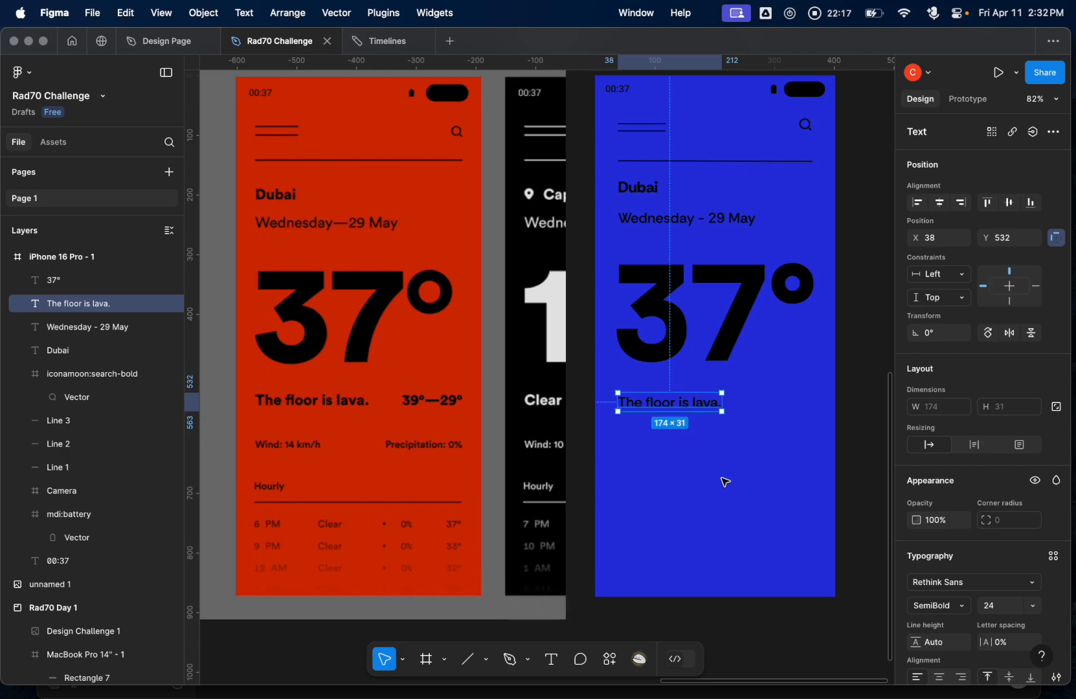
{"action": "key", "text": "alt"}
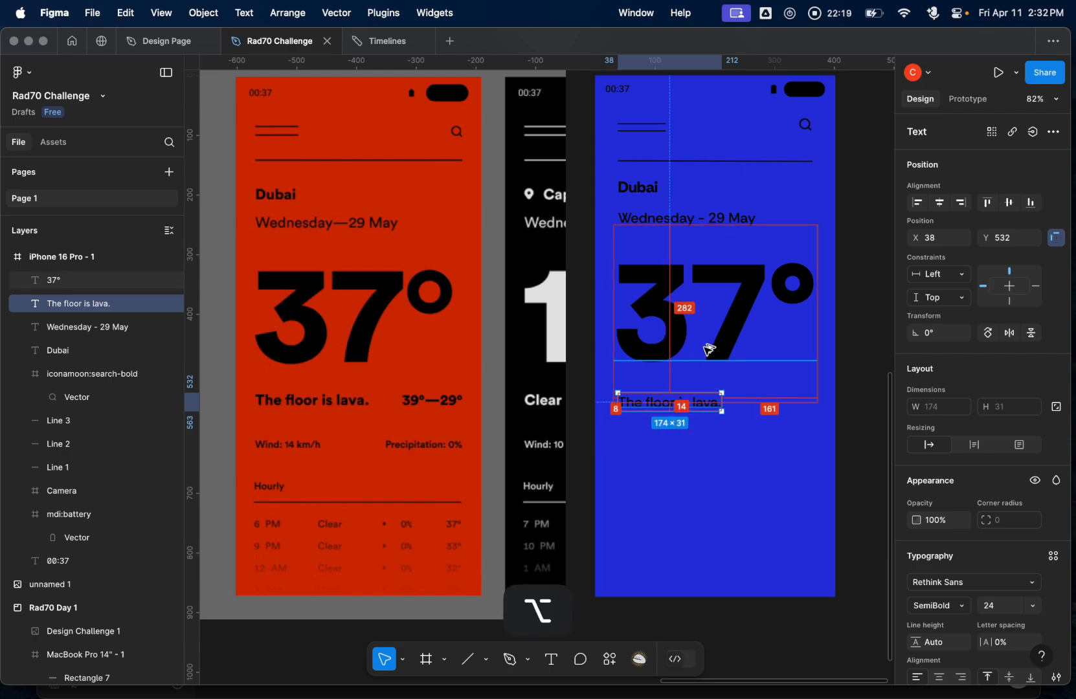
{"action": "key", "text": "alt+Down"}
{"action": "key", "text": "alt+Down"}
{"action": "key", "text": "alt+Down"}
{"action": "key", "text": "alt+Down"}
{"action": "key", "text": "alt+Down"}
{"action": "key", "text": "alt+Down"}
{"action": "key", "text": "alt+Down"}
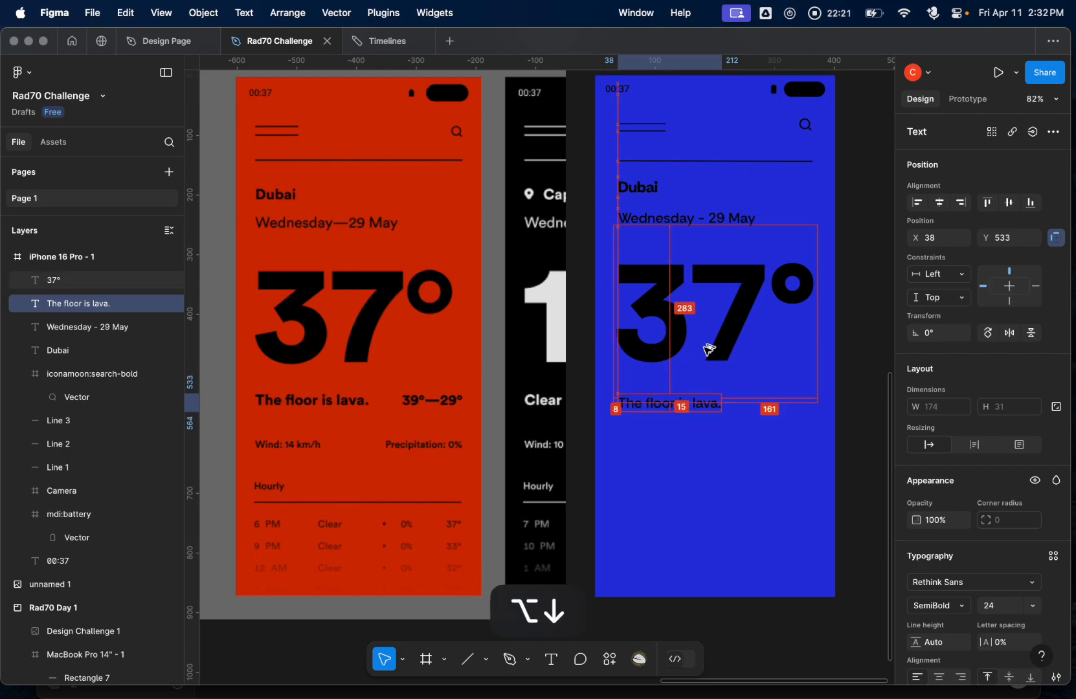
{"action": "key", "text": "alt+Down"}
{"action": "key", "text": "alt+Down"}
{"action": "key", "text": "alt+Down"}
{"action": "key", "text": "alt+Down"}
{"action": "key", "text": "alt+Down"}
{"action": "key", "text": "alt+Down"}
{"action": "key", "text": "alt+Down"}
{"action": "key", "text": "alt+Down"}
{"action": "key", "text": "alt+Down"}
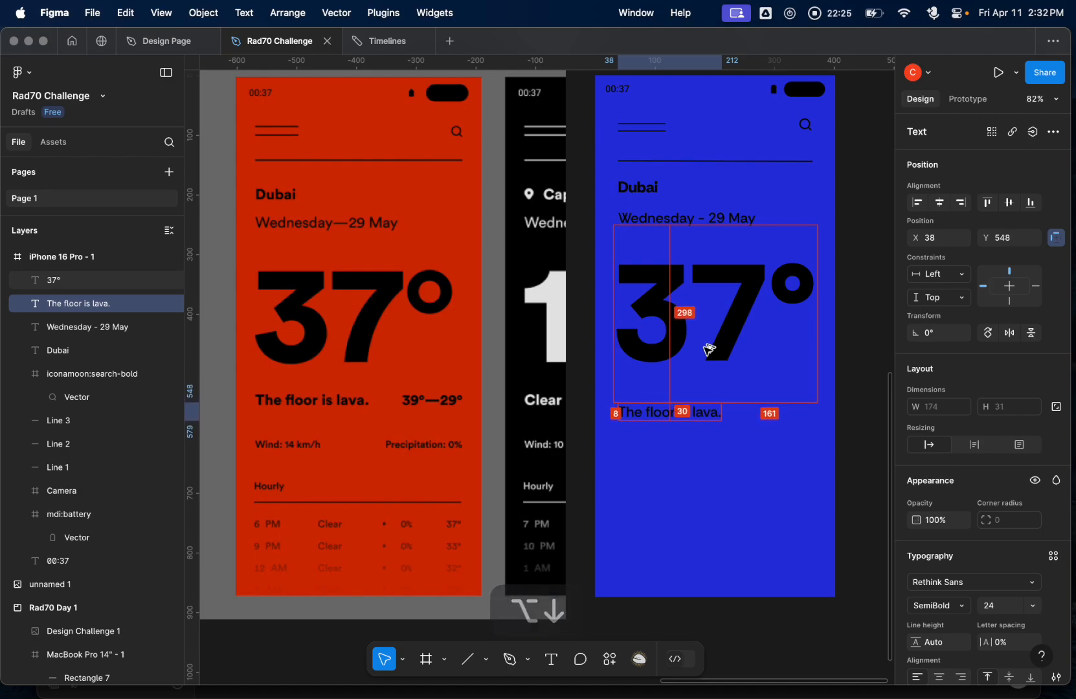
{"action": "key", "text": "alt"}
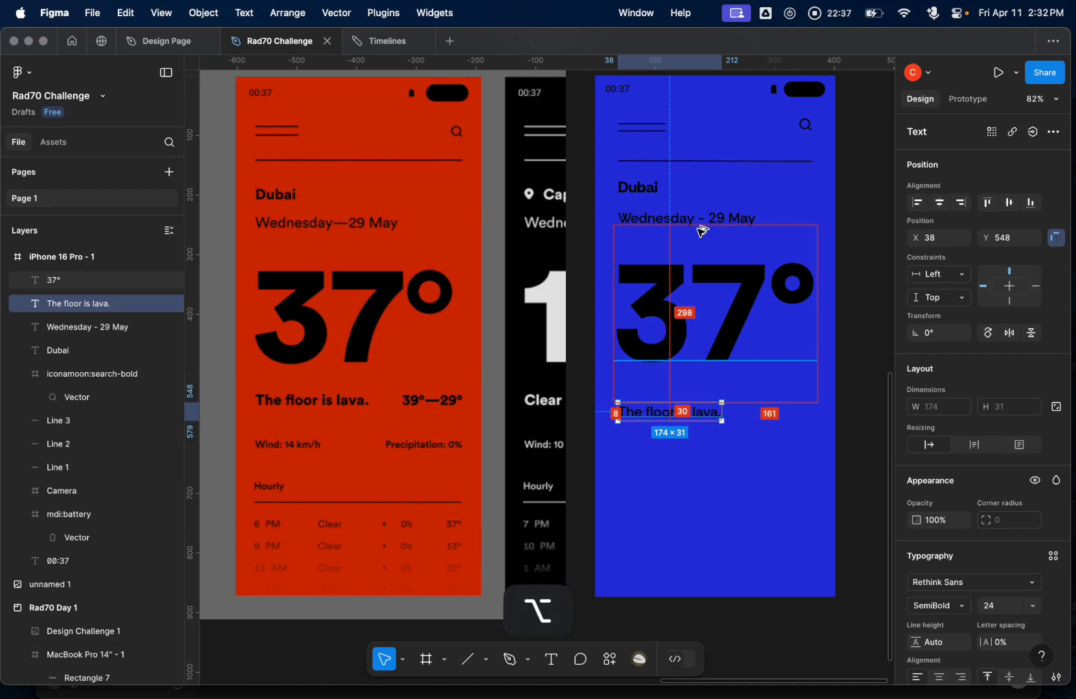
- Move the "The floor is lava." text up to Y 543 and check the spacing around the large temperature
{"action": "key", "text": "alt+Up"}
{"action": "key", "text": "alt+Up"}
{"action": "key", "text": "alt+Up"}
{"action": "key", "text": "alt+Up"}
{"action": "key", "text": "alt+Up"}
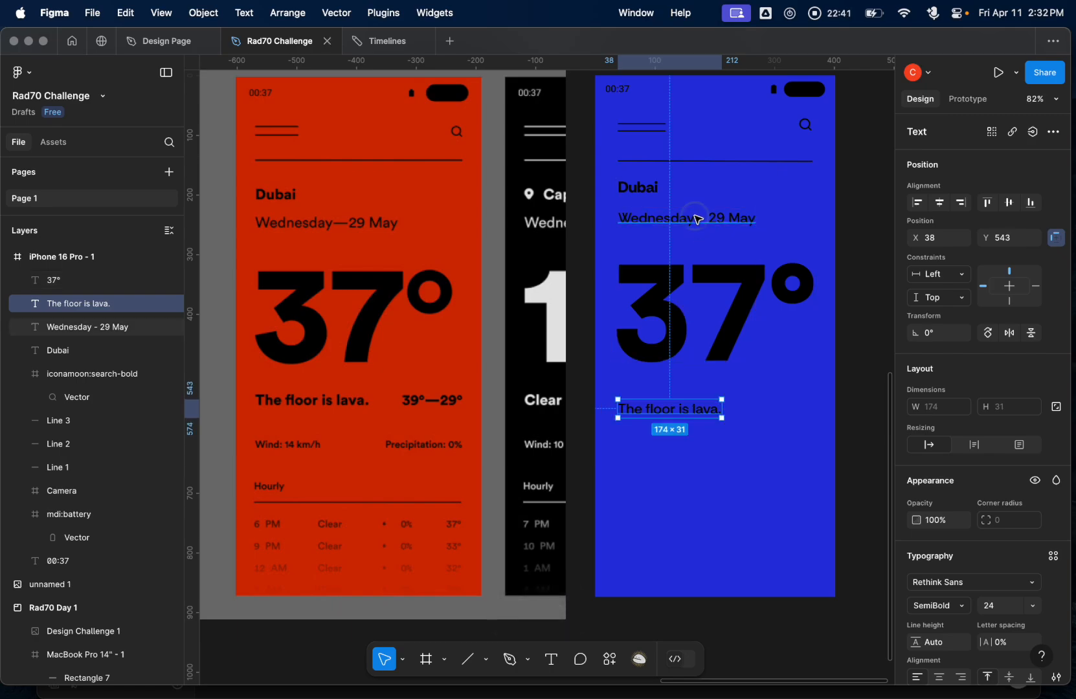
{"action": "left_click", "coordinate": [697, 221], "text": "alt"}
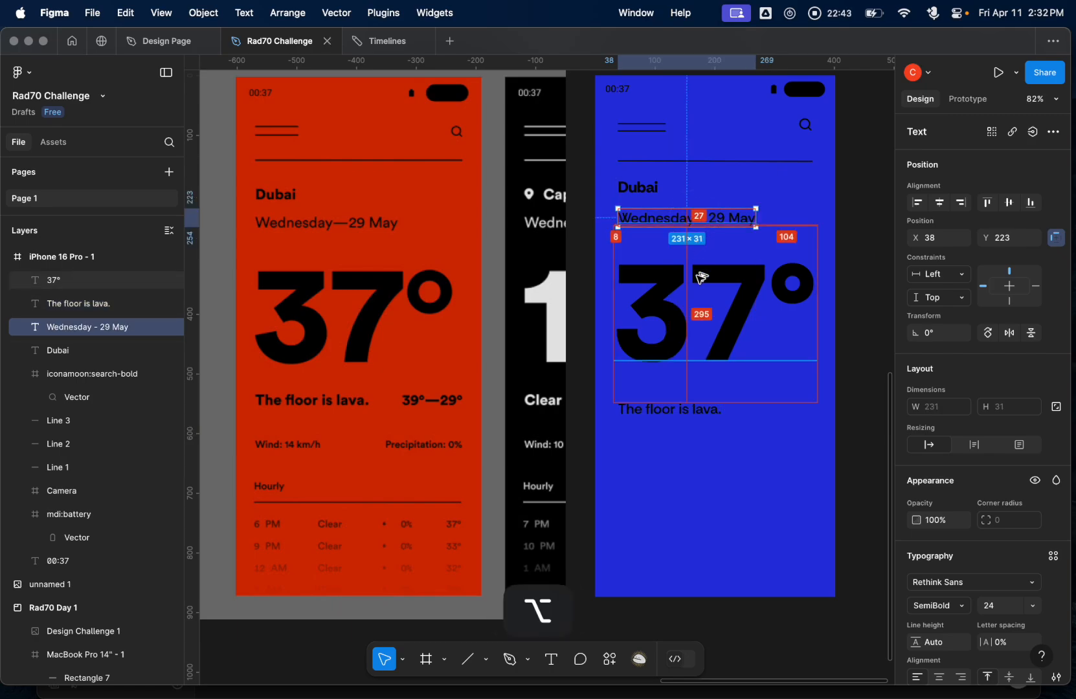
- Duplicate the "The floor is lava." text and place the copy beside it in the same row at X 211
{"action": "left_click", "coordinate": [696, 415]}
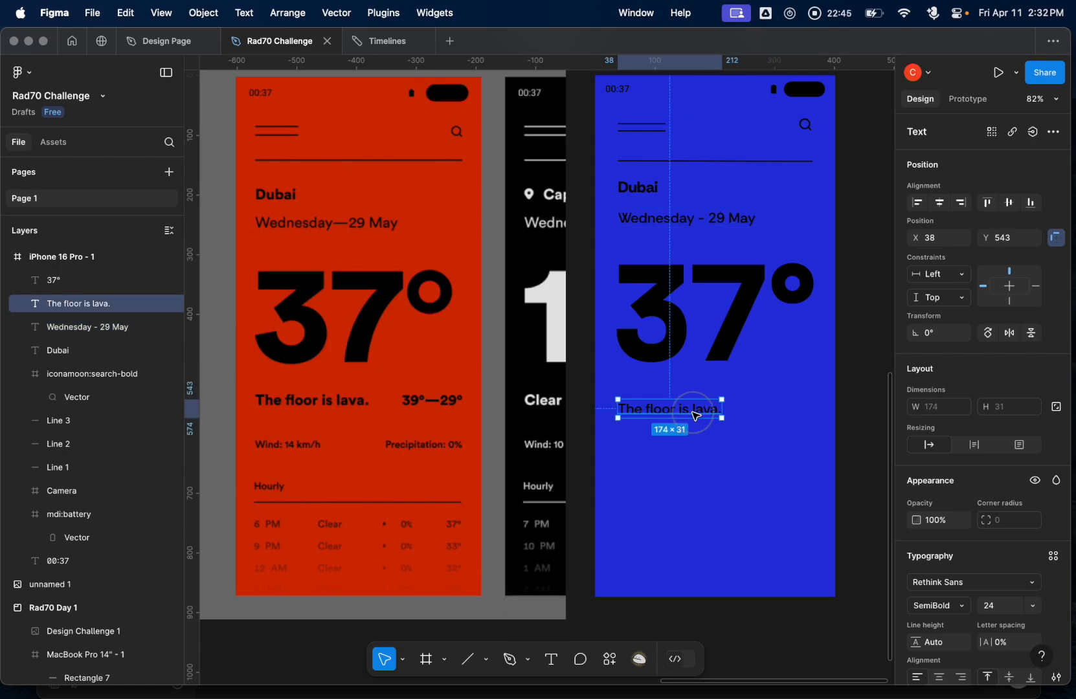
{"action": "key", "text": "super+d"}
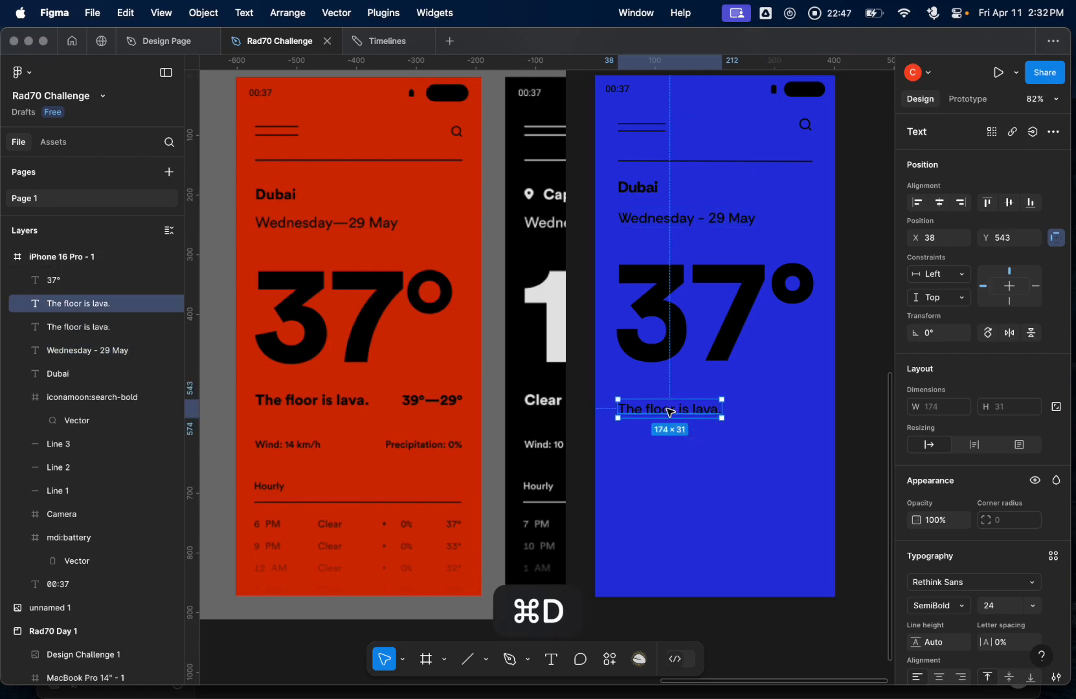
{"action": "left_click_drag", "start_coordinate": [686, 417], "coordinate": [772, 410]}
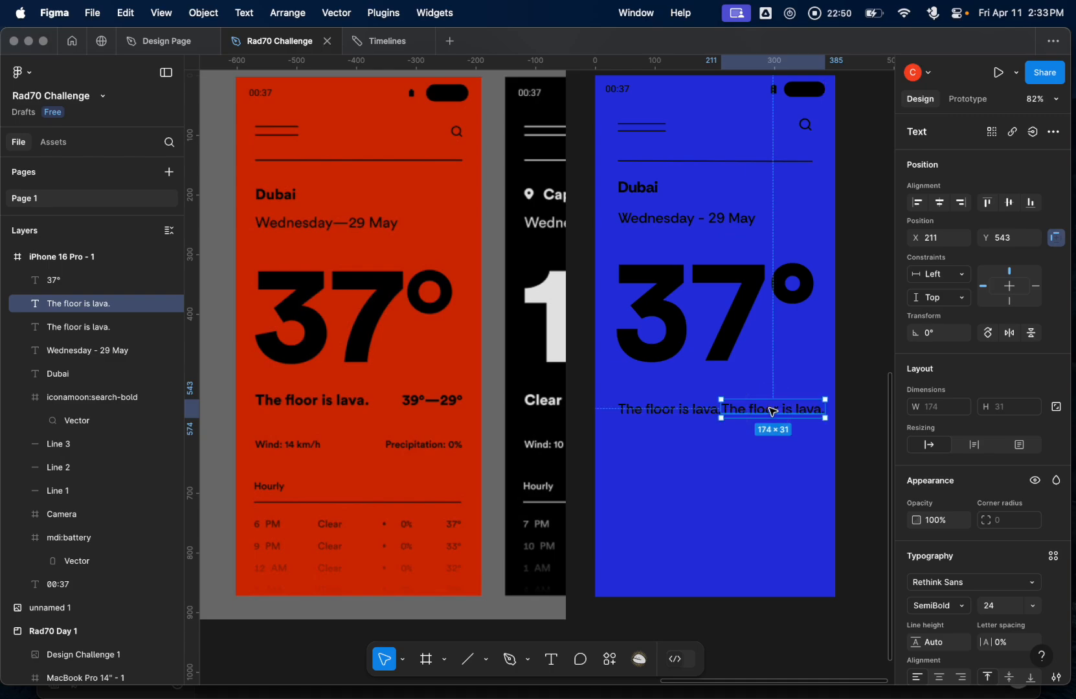
- Try a font size of 22 on the original "The floor is lava." text, restoring it to 24
{"action": "left_click", "coordinate": [677, 413]}
{"action": "key", "text": "Return"}
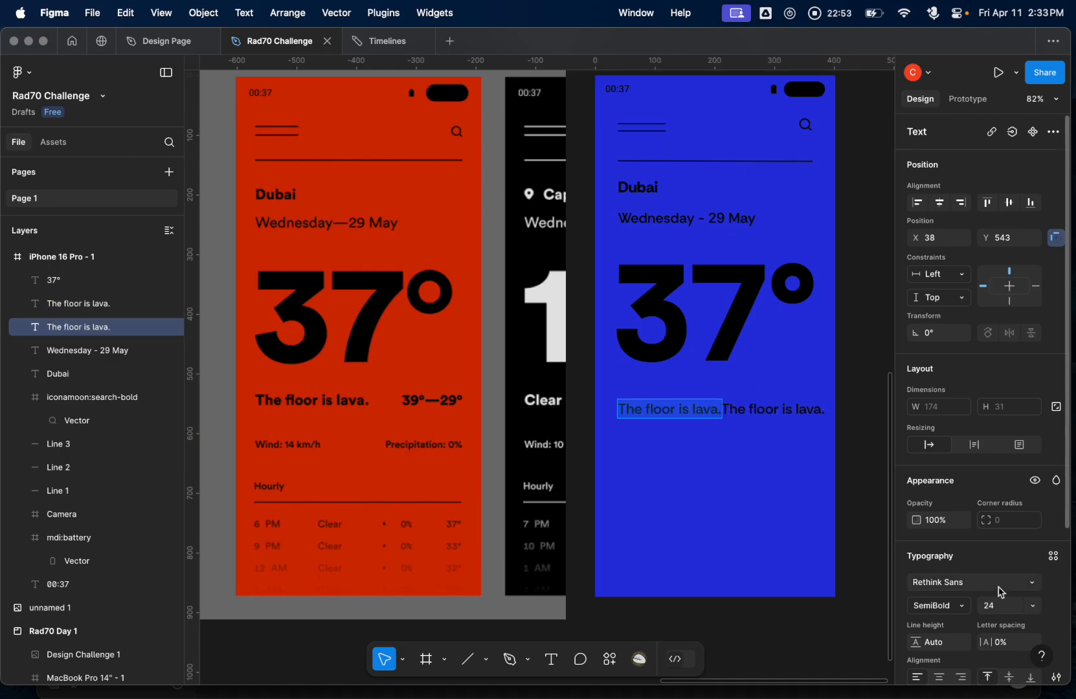
{"action": "left_click", "coordinate": [997, 605]}
{"action": "key", "text": "Down"}
{"action": "key", "text": "Down"}
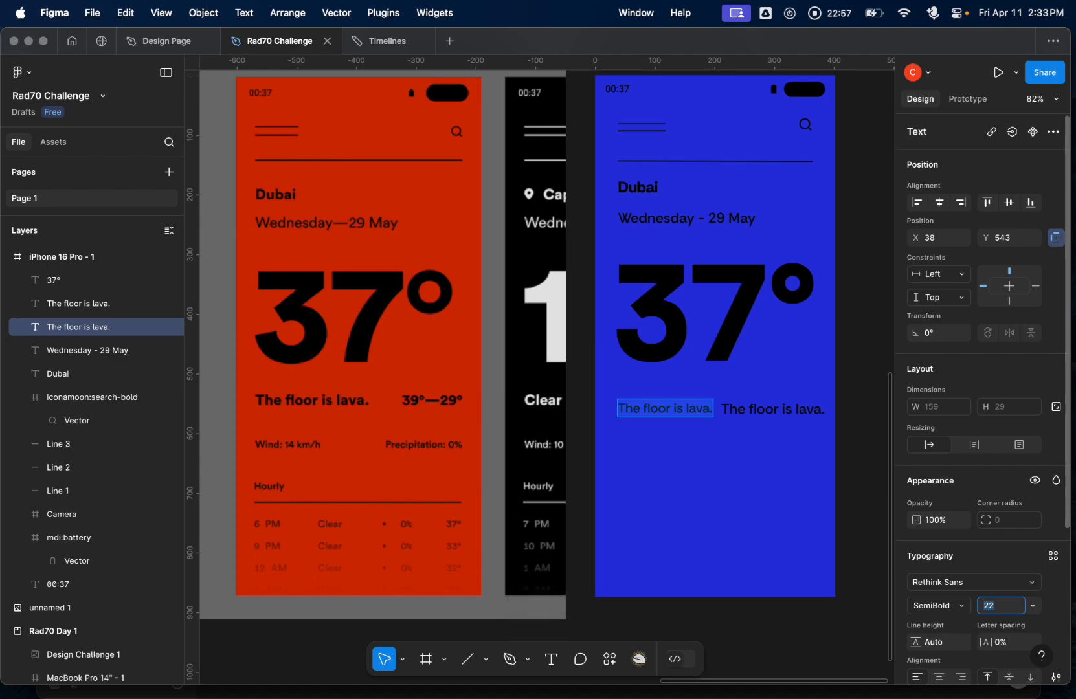
{"action": "key", "text": "Up"}
{"action": "key", "text": "Up"}
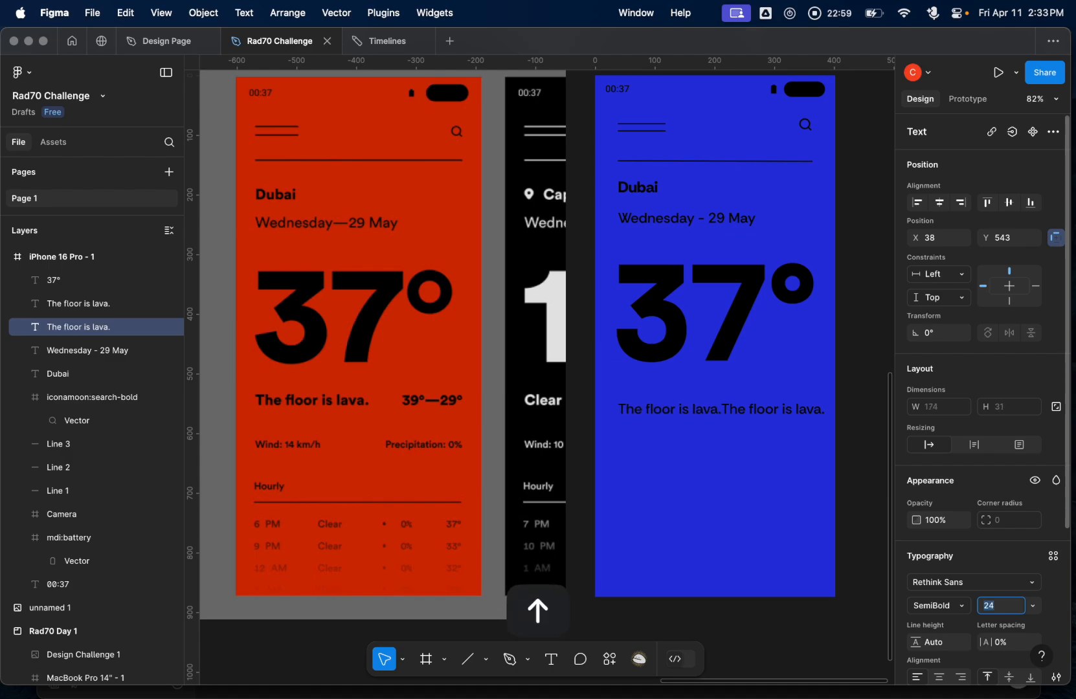
- Change the duplicated text to "39°-29°" and move it along its row to X 279, flush with the divider line's end
{"action": "left_click", "coordinate": [764, 411]}
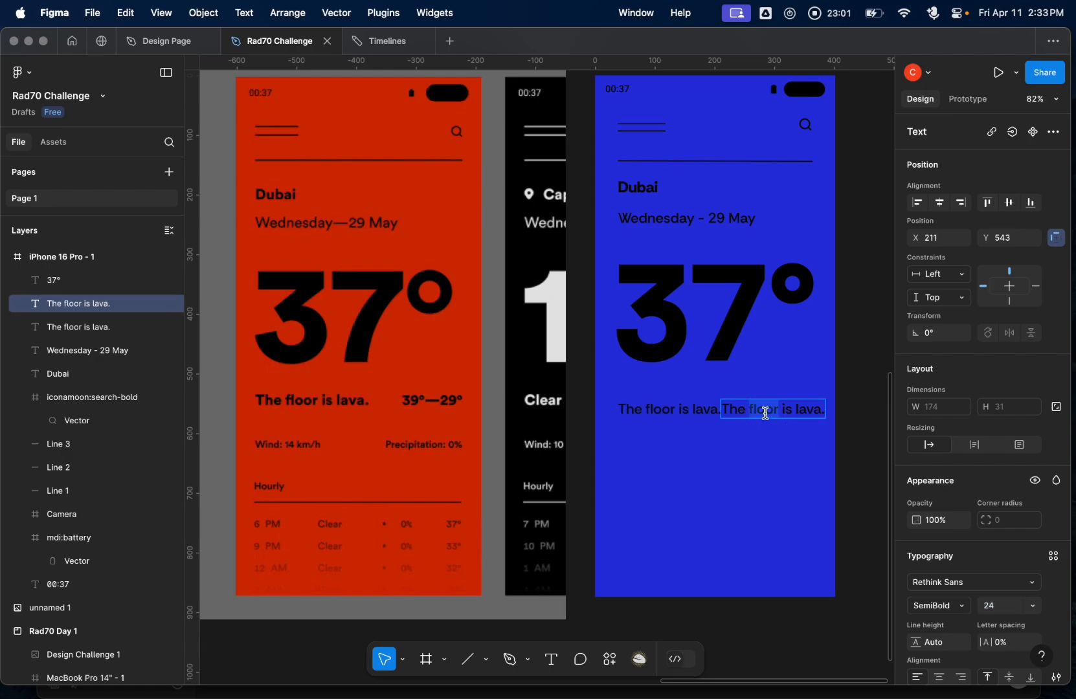
{"action": "double_click", "coordinate": [765, 413]}
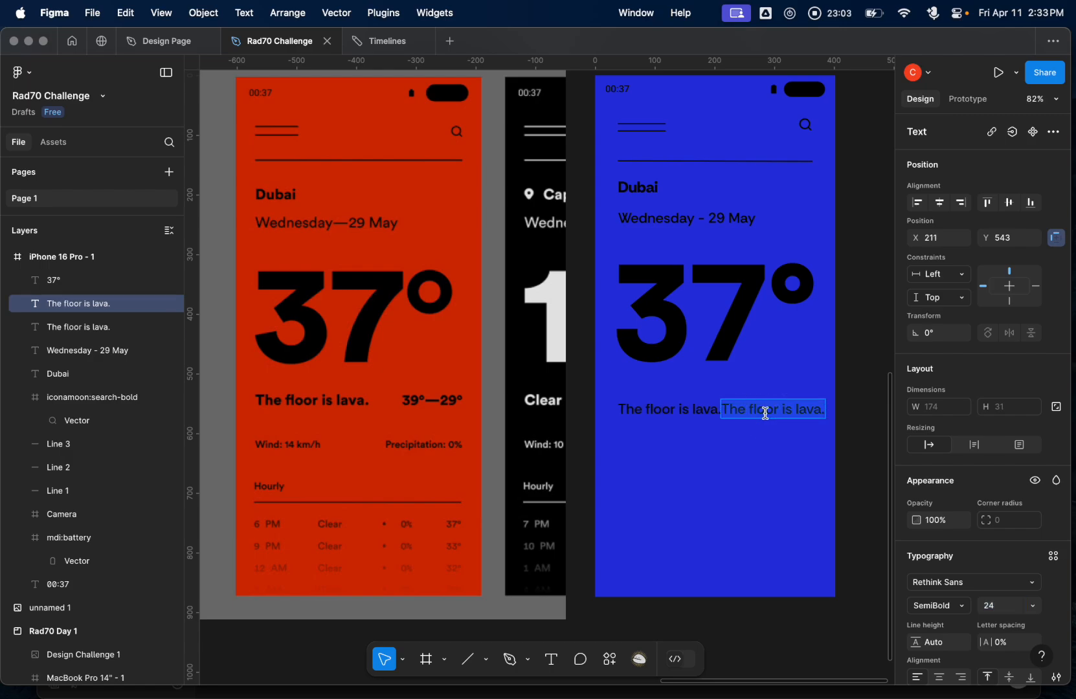
{"action": "type", "text": "39"}
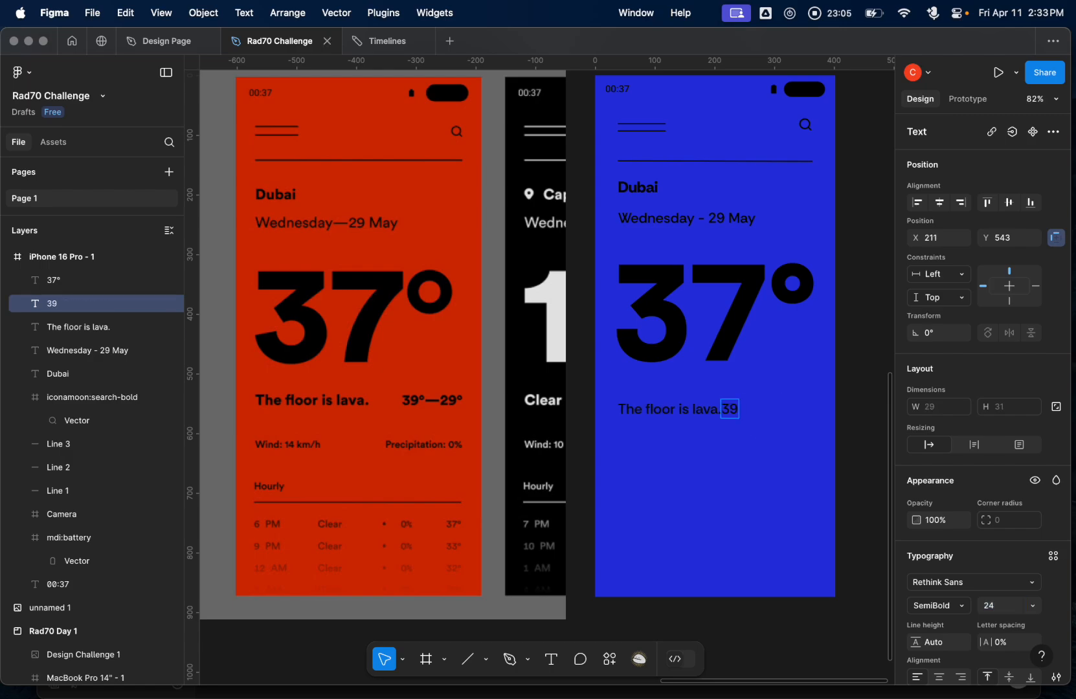
{"action": "key", "text": "alt+shift+8"}
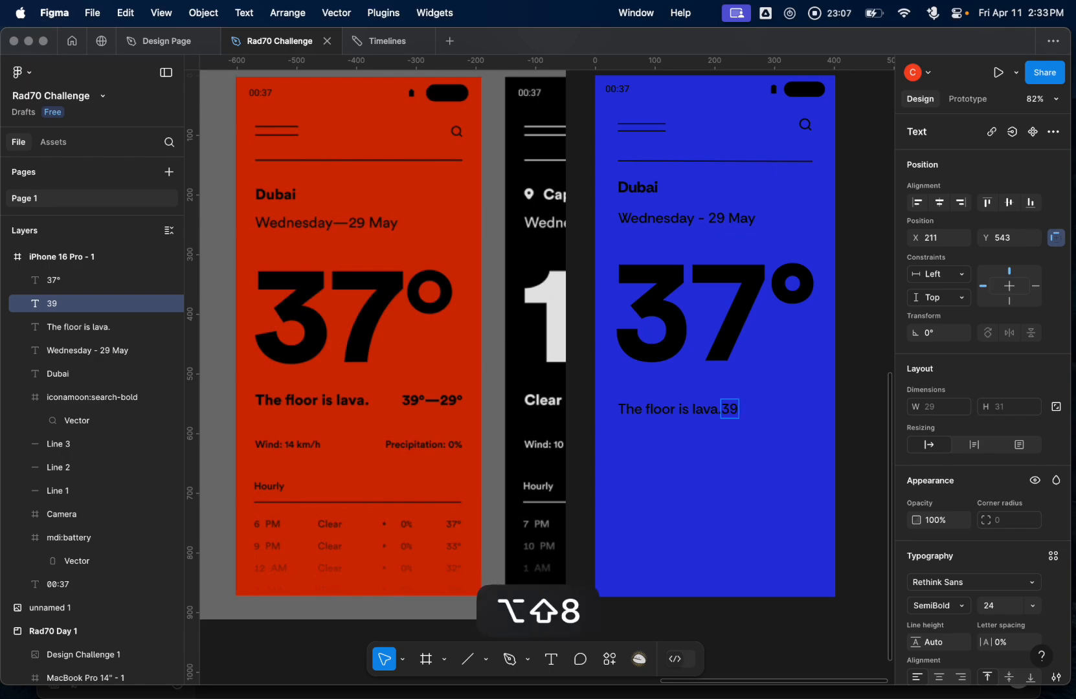
{"action": "type", "text": "-"}
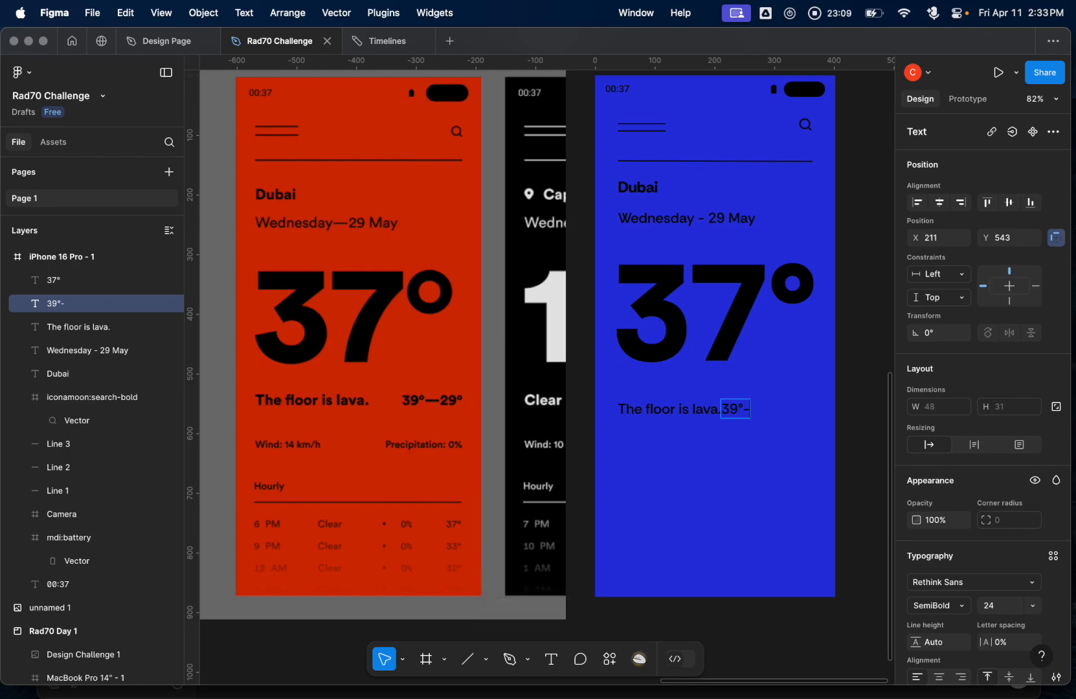
{"action": "type", "text": "29"}
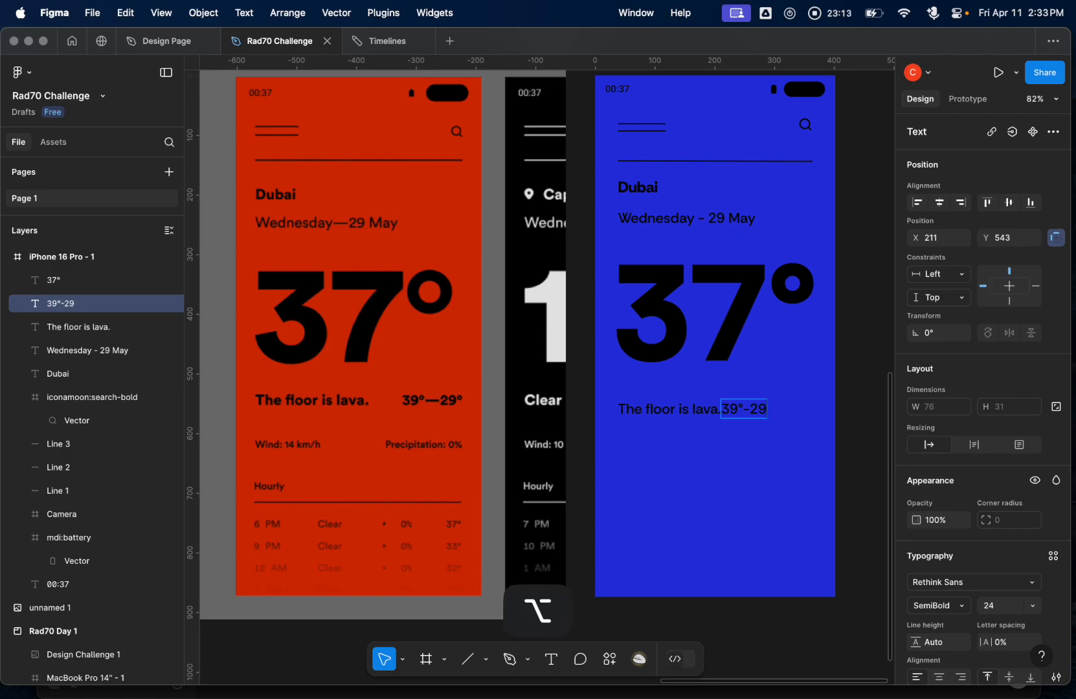
{"action": "type", "text": "°"}
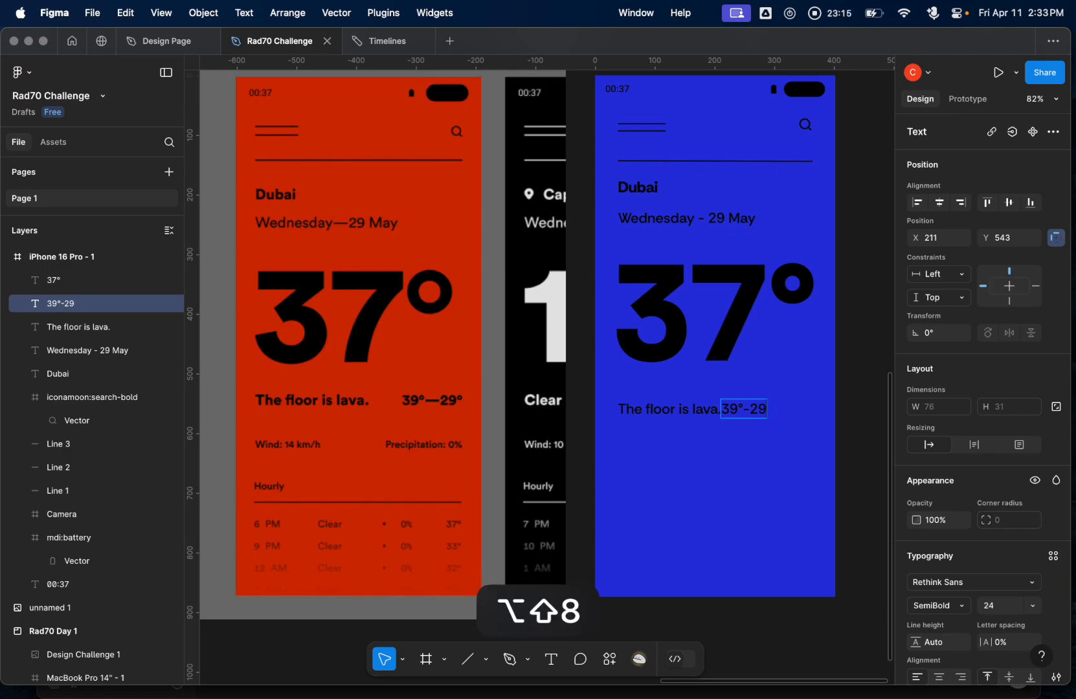
{"action": "key", "text": "Escape"}
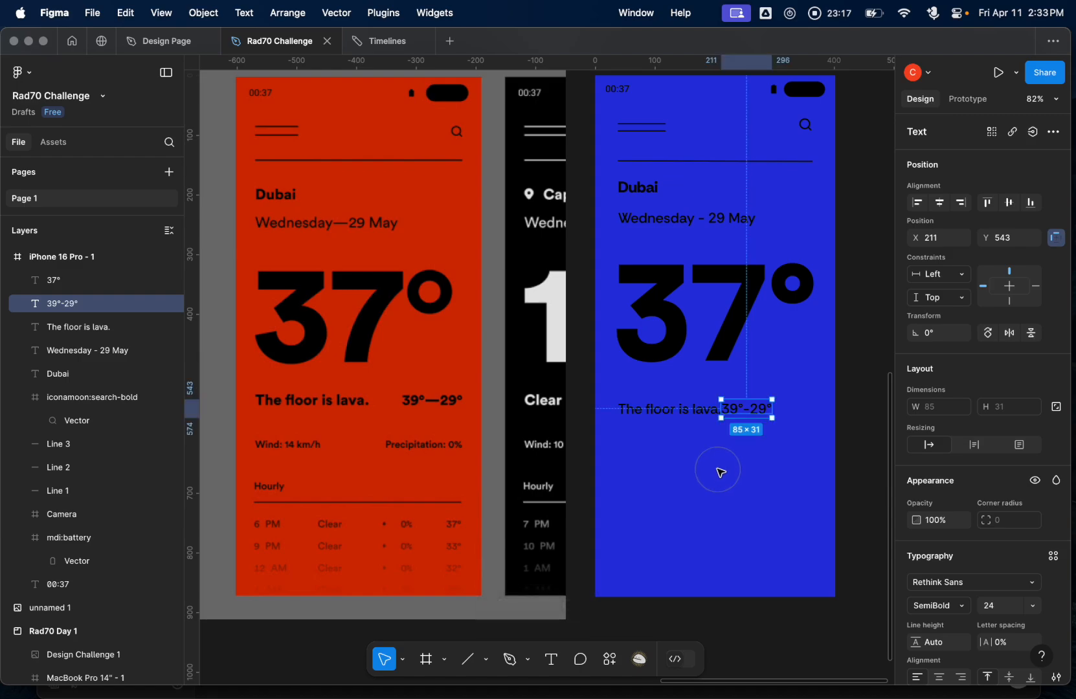
{"action": "left_click_drag", "start_coordinate": [761, 412], "coordinate": [798, 413]}
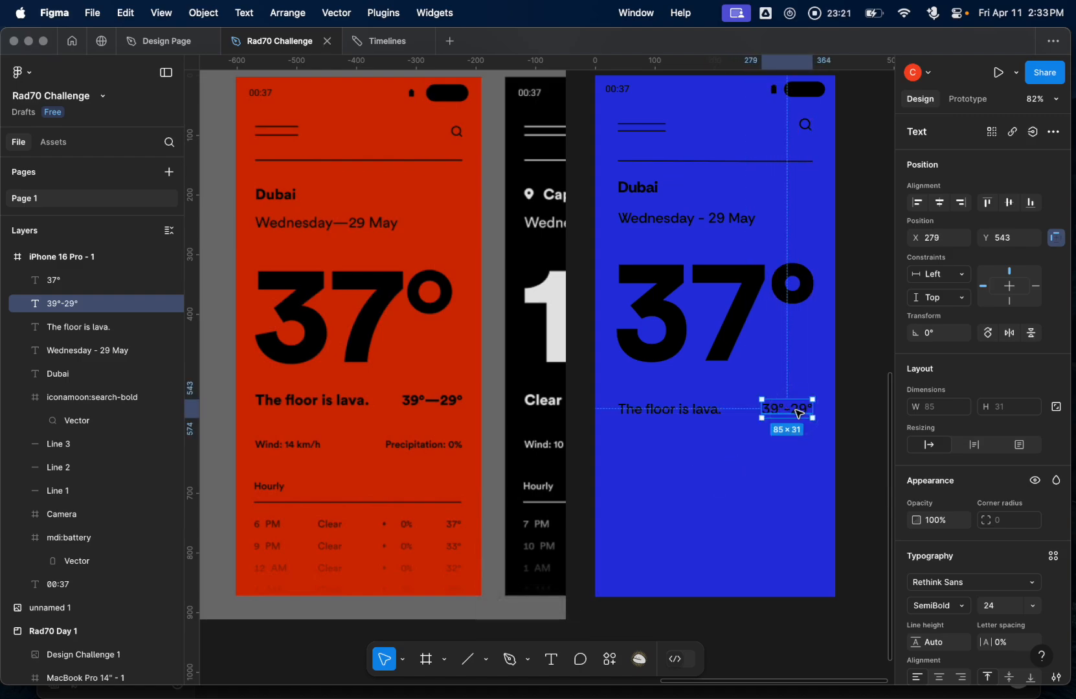
{"action": "left_click", "coordinate": [740, 509]}
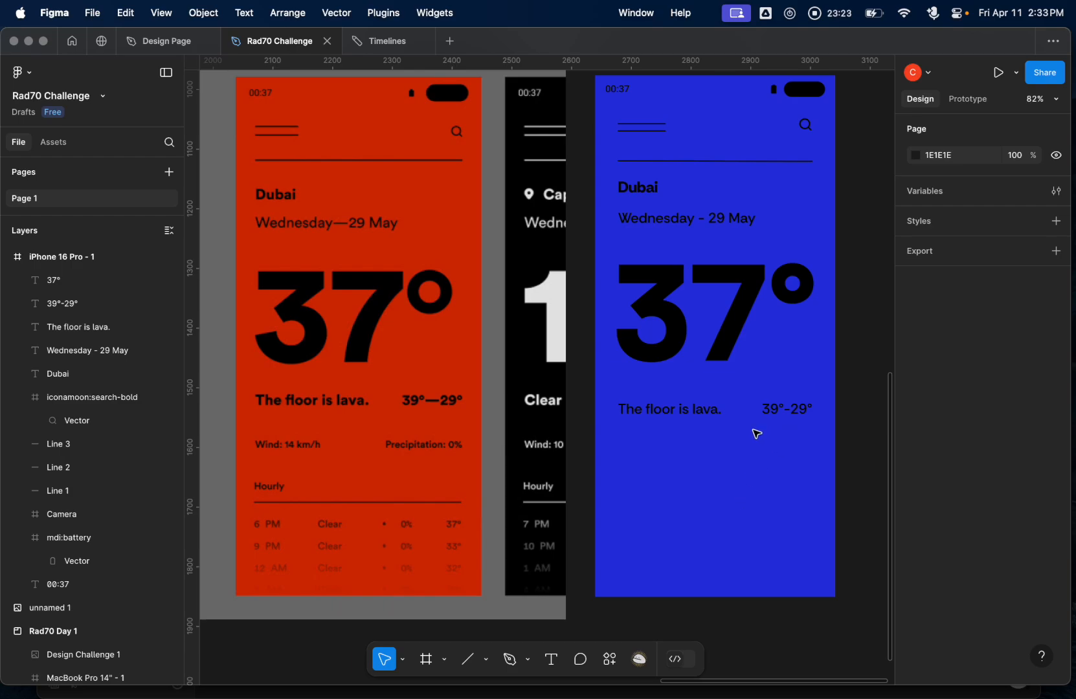
- Set the font weight of the "39°-29°" and "The floor is lava." texts to ExtraBold
{"action": "left_click", "coordinate": [802, 420]}
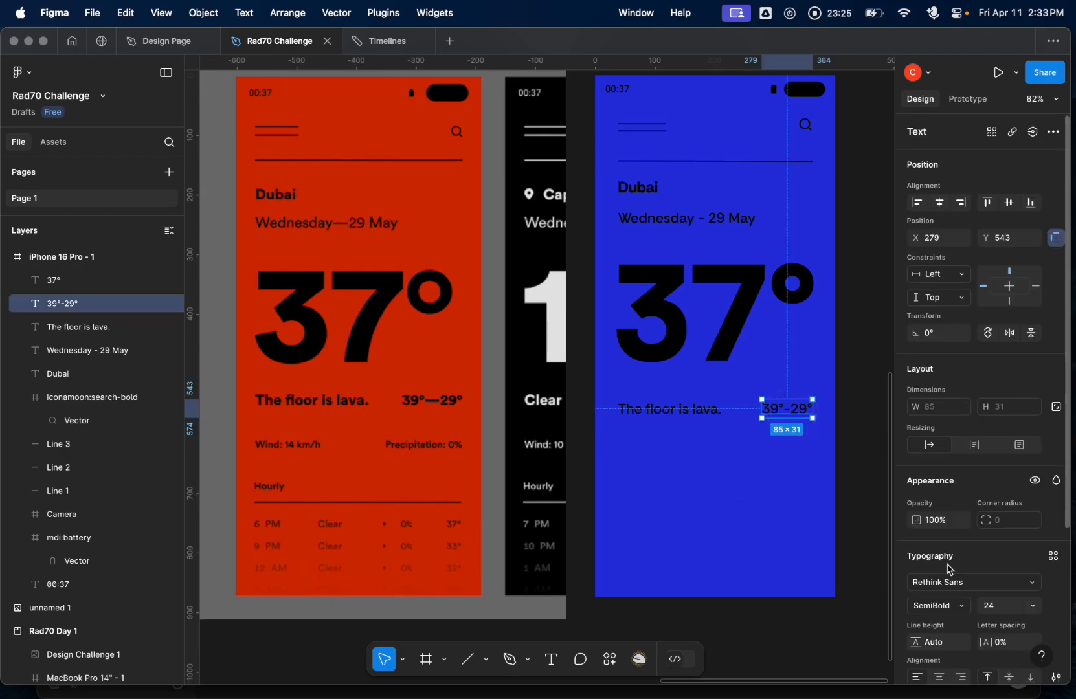
{"action": "left_click", "coordinate": [958, 612]}
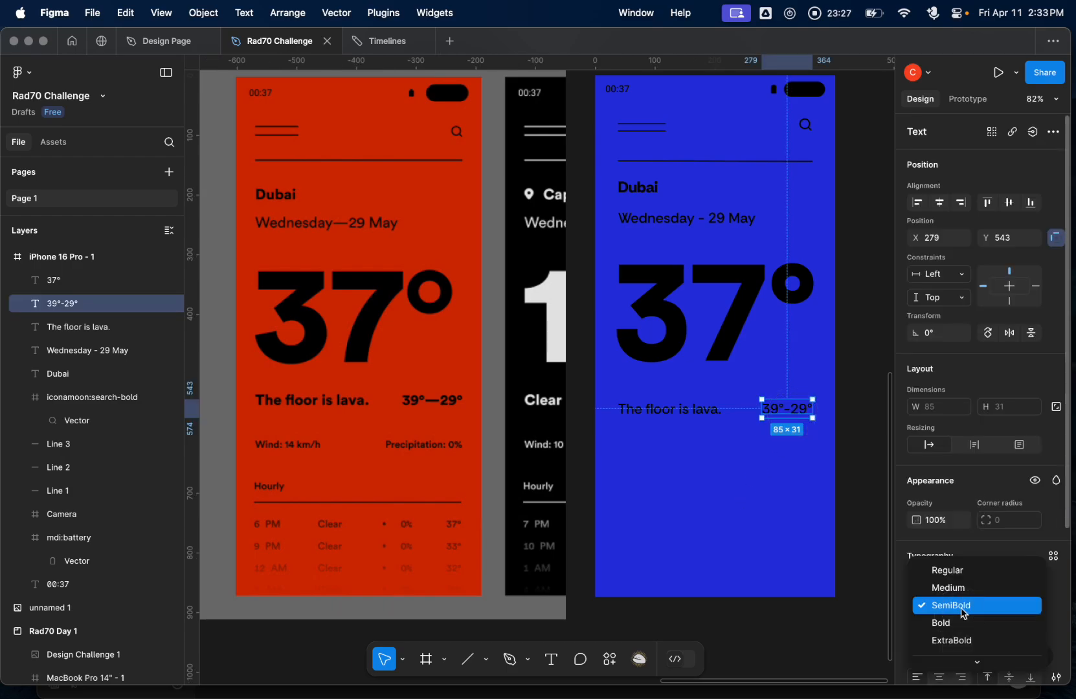
{"action": "left_click", "coordinate": [955, 640]}
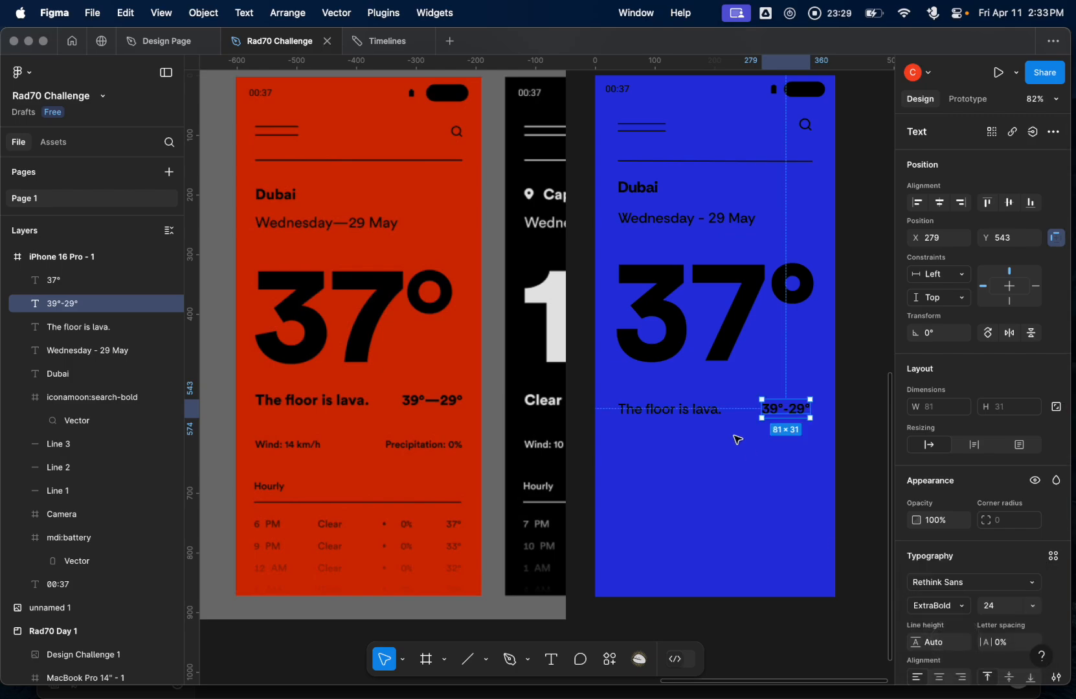
{"action": "left_click", "coordinate": [689, 411]}
{"action": "left_click", "coordinate": [937, 606]}
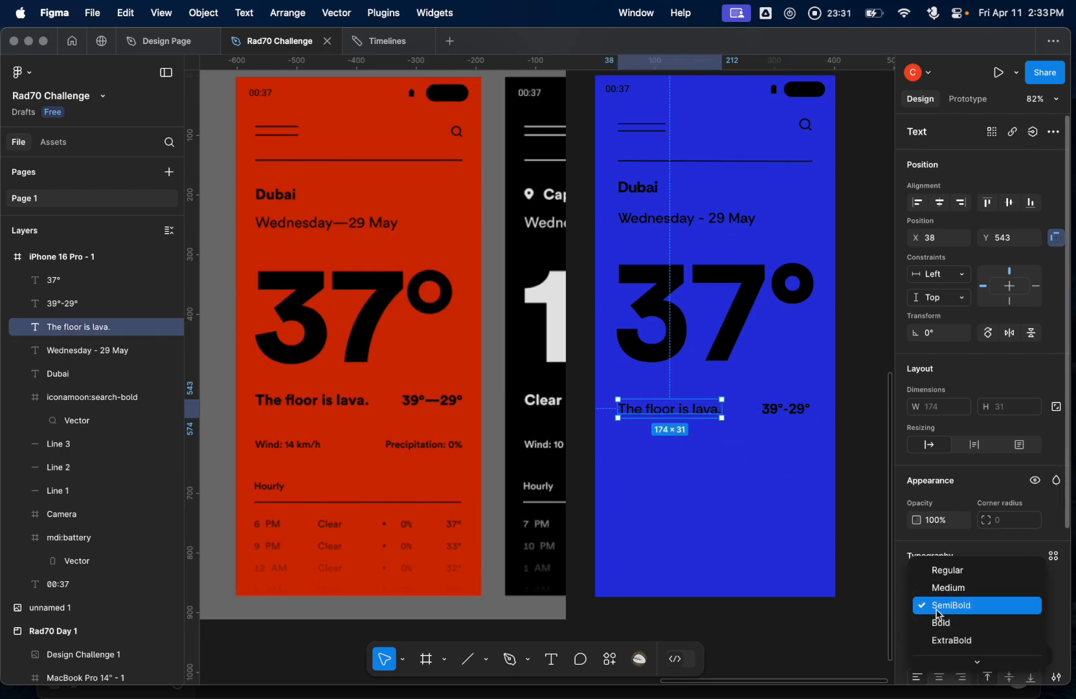
{"action": "left_click", "coordinate": [951, 637]}
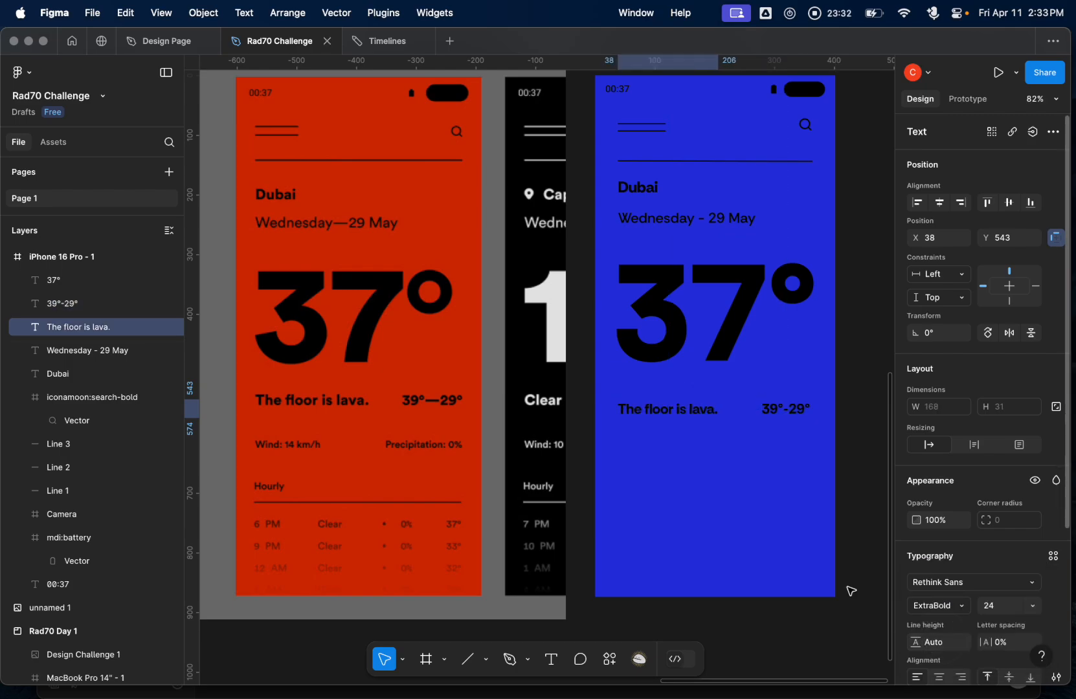
{"action": "left_click", "coordinate": [678, 472]}
- Duplicate the "The floor is lava." text and place the copy directly below it at X 38, Y 599
{"action": "scroll", "coordinate": [677, 474], "scroll_direction": "down", "scroll_amount": 3}
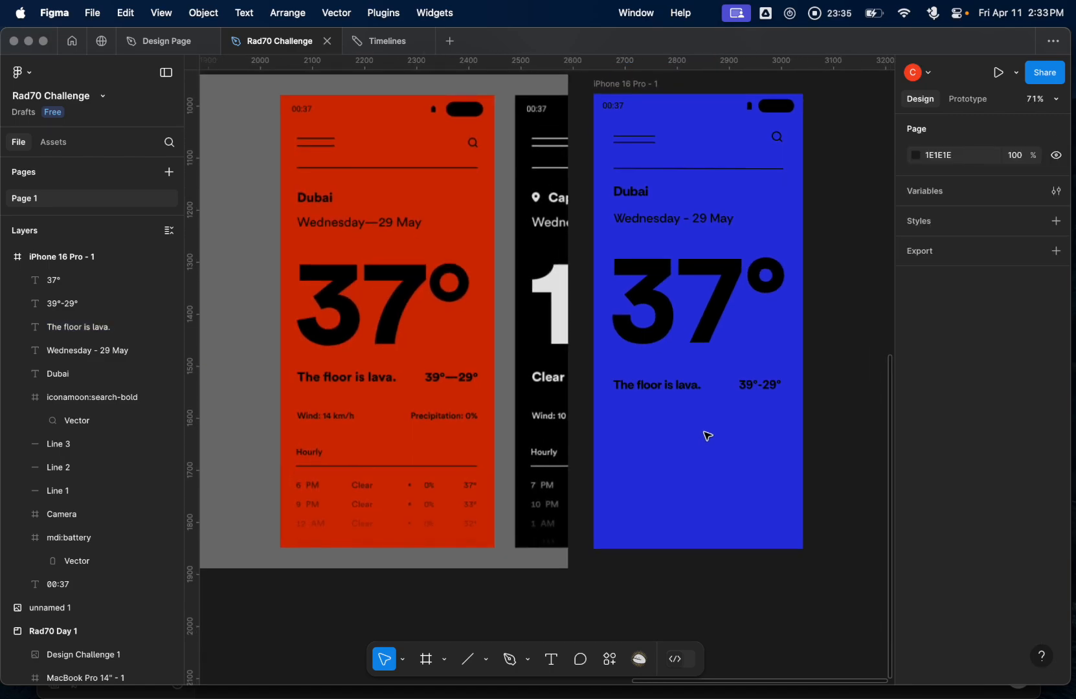
{"action": "scroll", "coordinate": [710, 436], "scroll_direction": "up", "scroll_amount": 3}
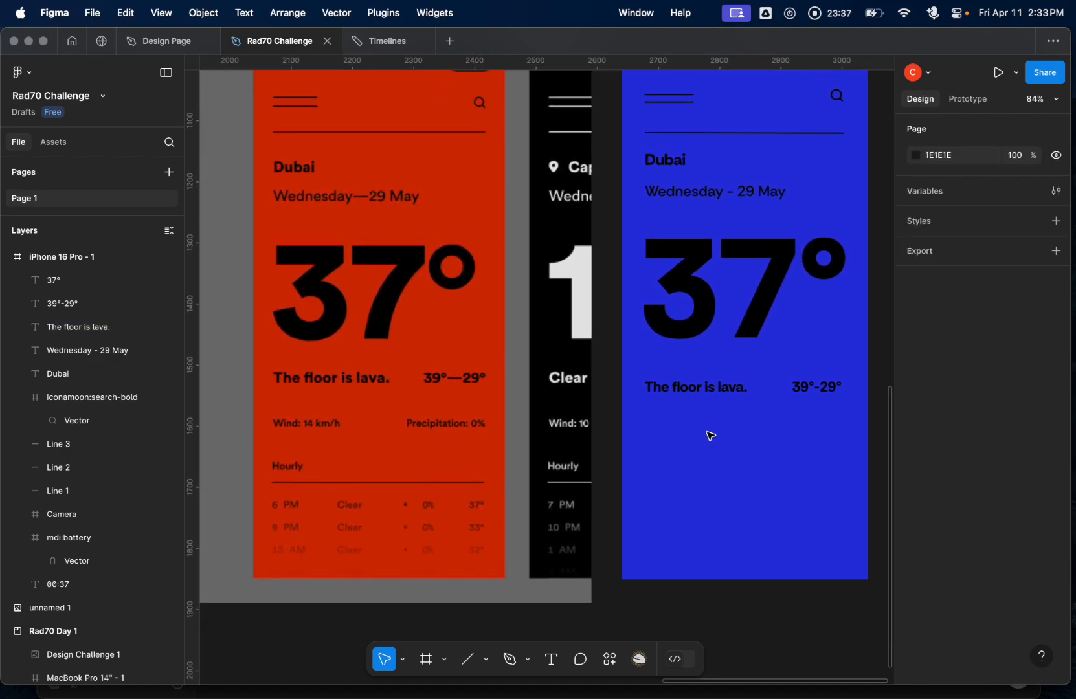
{"action": "left_click", "coordinate": [706, 397]}
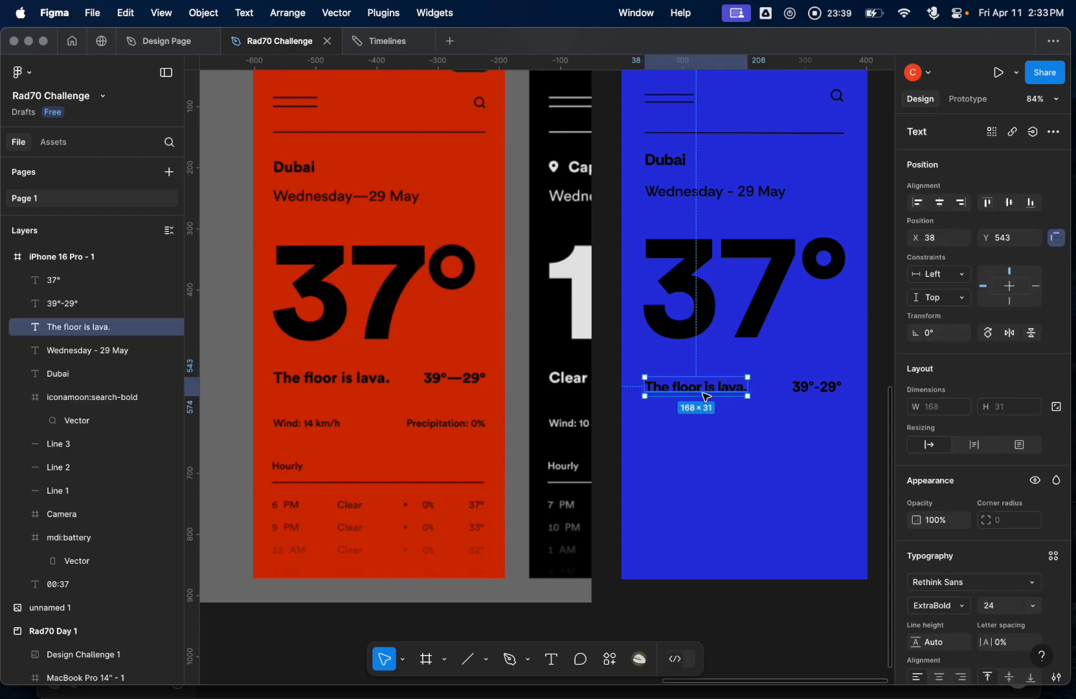
{"action": "key", "text": "cmd+d"}
{"action": "left_click_drag", "start_coordinate": [706, 397], "coordinate": [704, 428]}
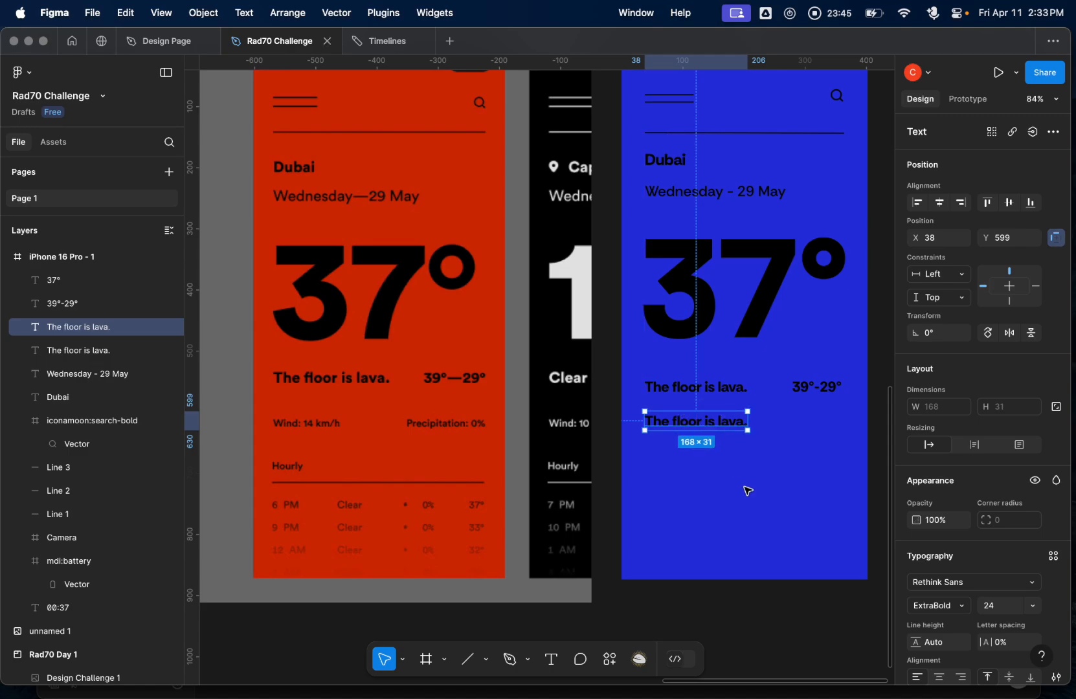
- Replace the lower copy's text with "Wind: 14 km/h"
{"action": "double_click", "coordinate": [693, 421]}
{"action": "type", "text": "Wi"}
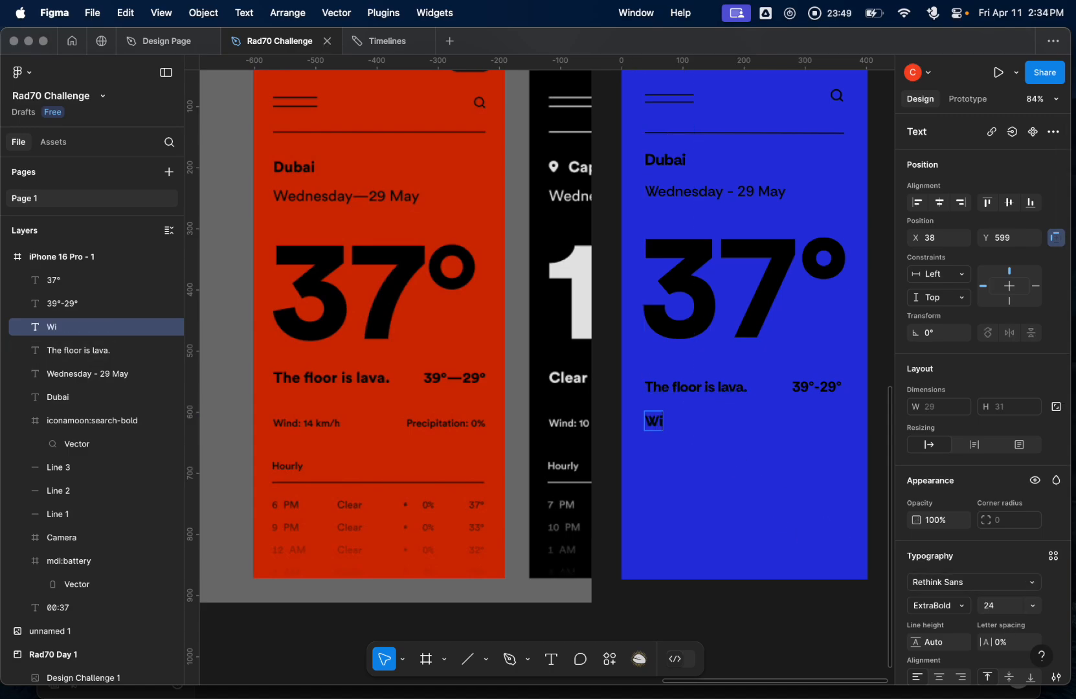
{"action": "type", "text": "nd: 14 km"}
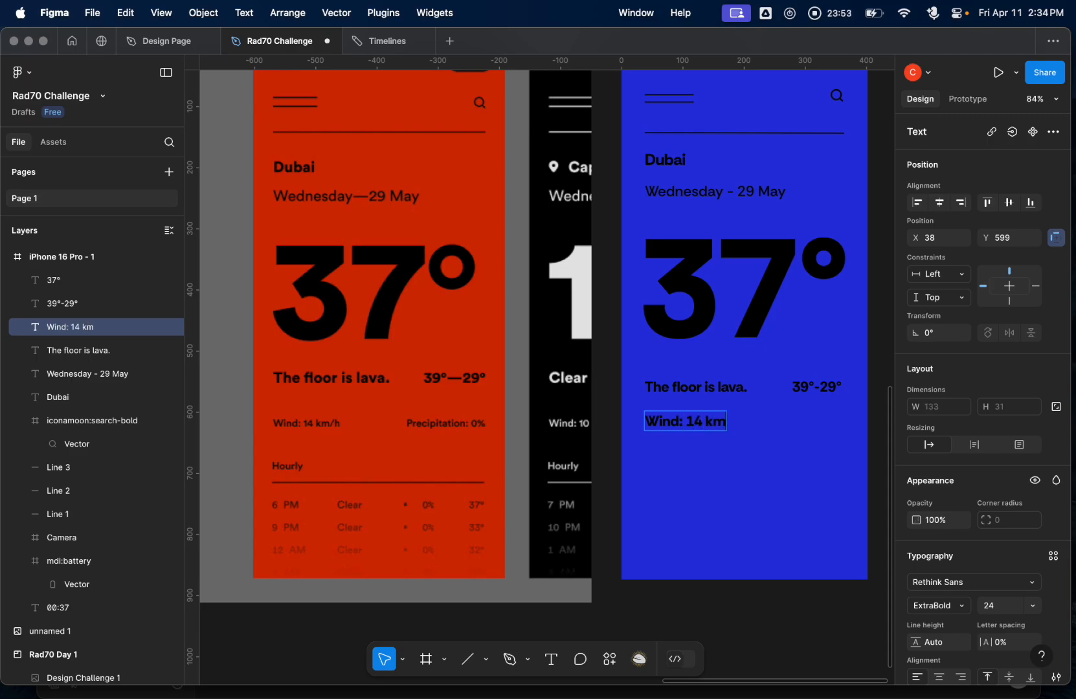
{"action": "type", "text": "/h"}
- Set the "Wind: 14 km/h" text to font size 16 and Bold weight
{"action": "left_click_drag", "start_coordinate": [739, 424], "coordinate": [644, 419]}
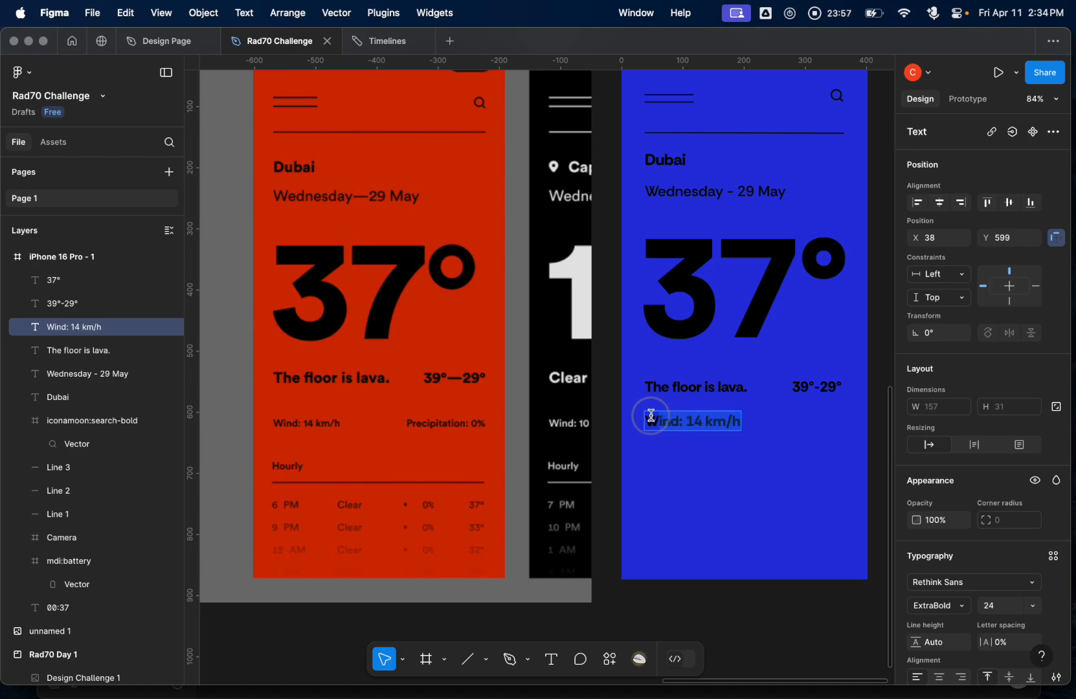
{"action": "scroll", "coordinate": [1007, 615], "scroll_direction": "down", "scroll_amount": 2}
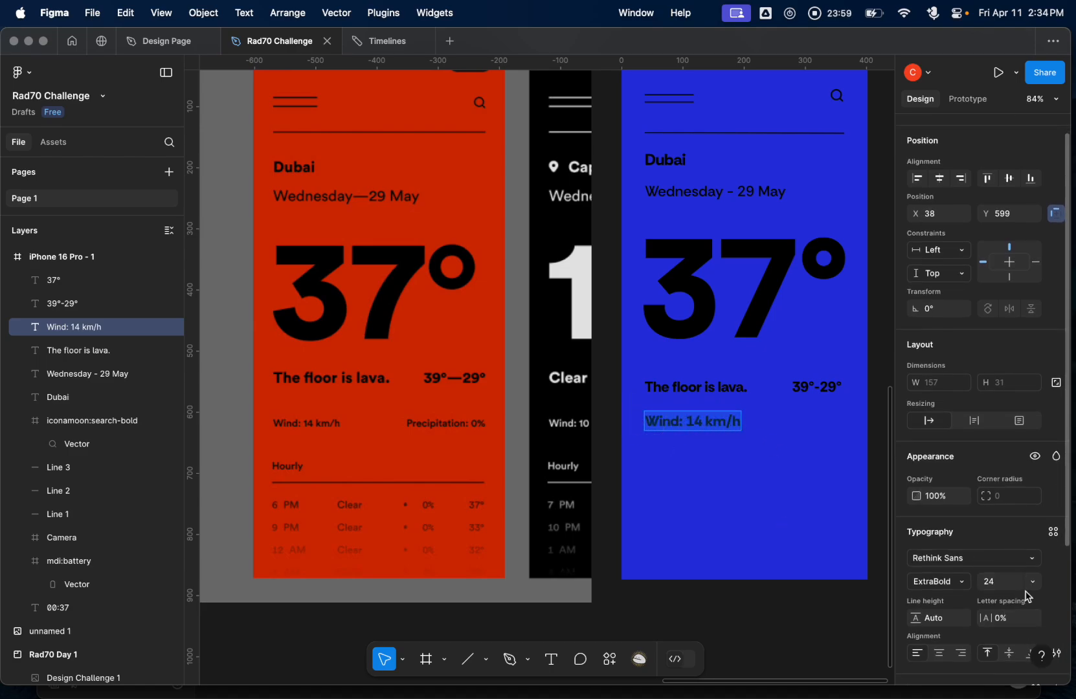
{"action": "left_click", "coordinate": [998, 583]}
{"action": "key", "text": "Down"}
{"action": "key", "text": "Down"}
{"action": "key", "text": "Down"}
{"action": "key", "text": "Down"}
{"action": "key", "text": "Down"}
{"action": "key", "text": "Down"}
{"action": "key", "text": "Down"}
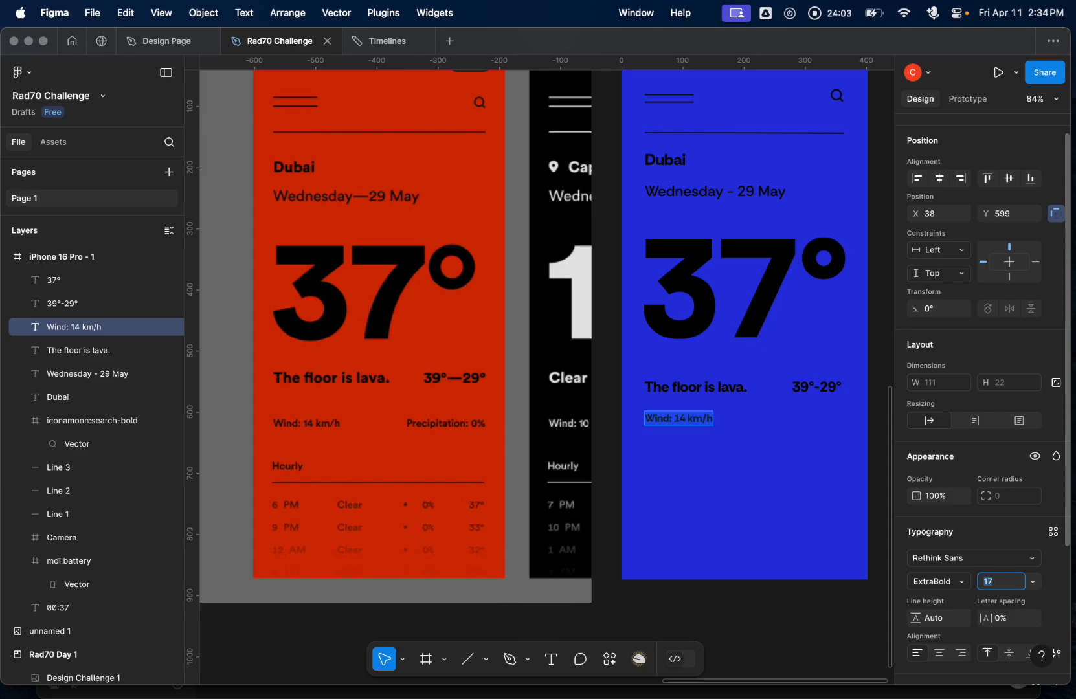
{"action": "key", "text": "Down"}
{"action": "left_click", "coordinate": [939, 579]}
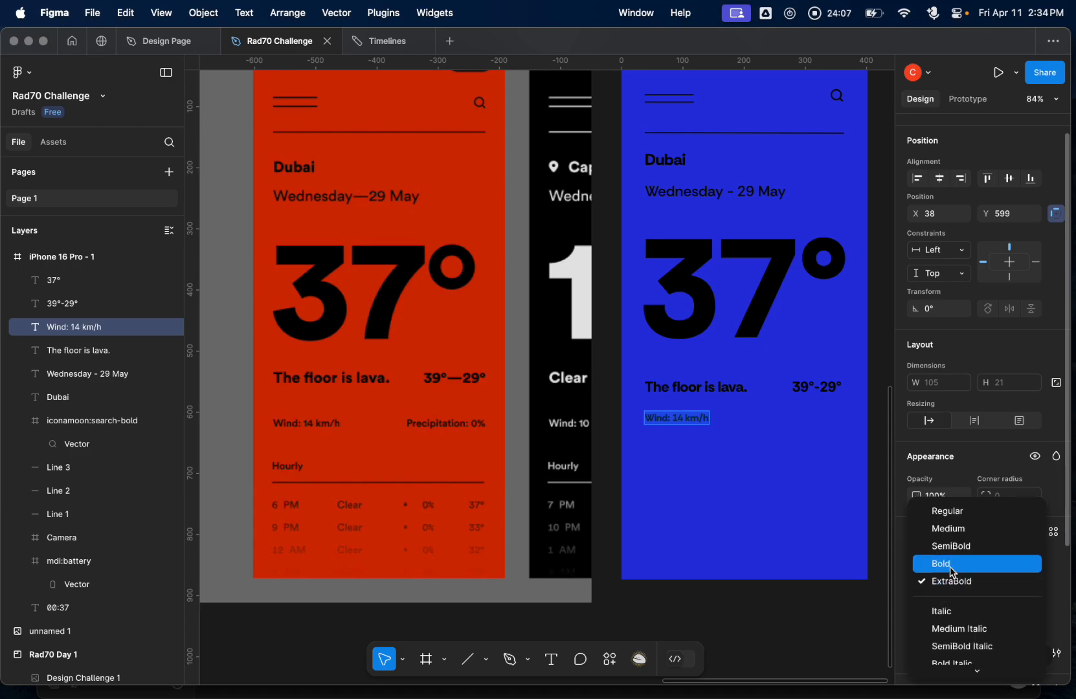
{"action": "left_click", "coordinate": [951, 563]}
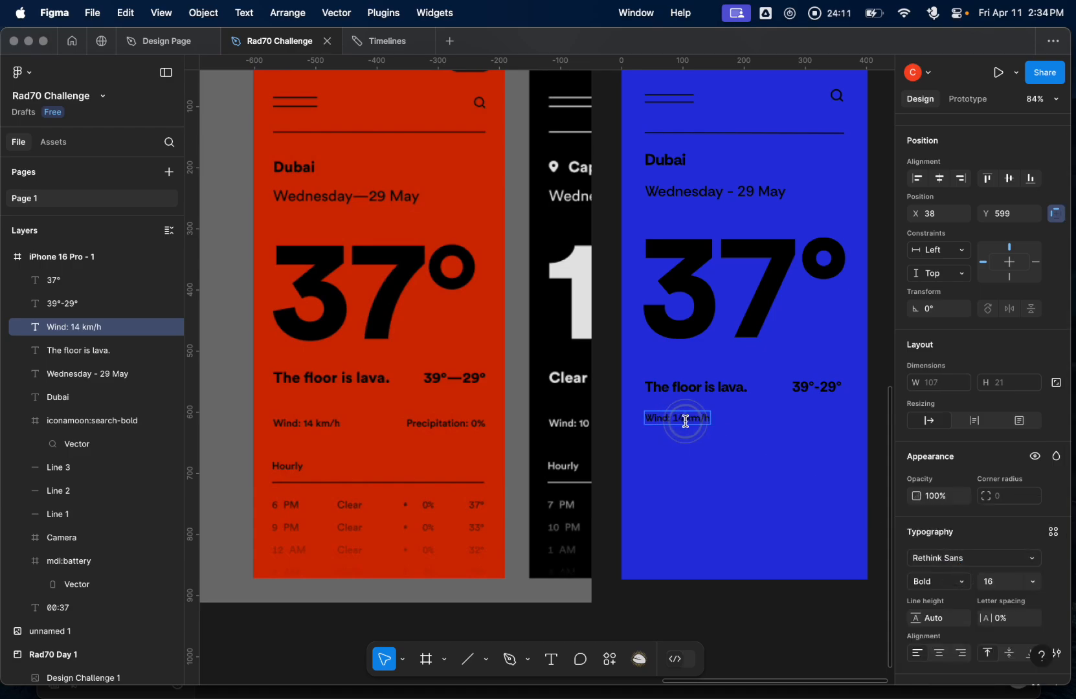
{"action": "key", "text": "Escape"}
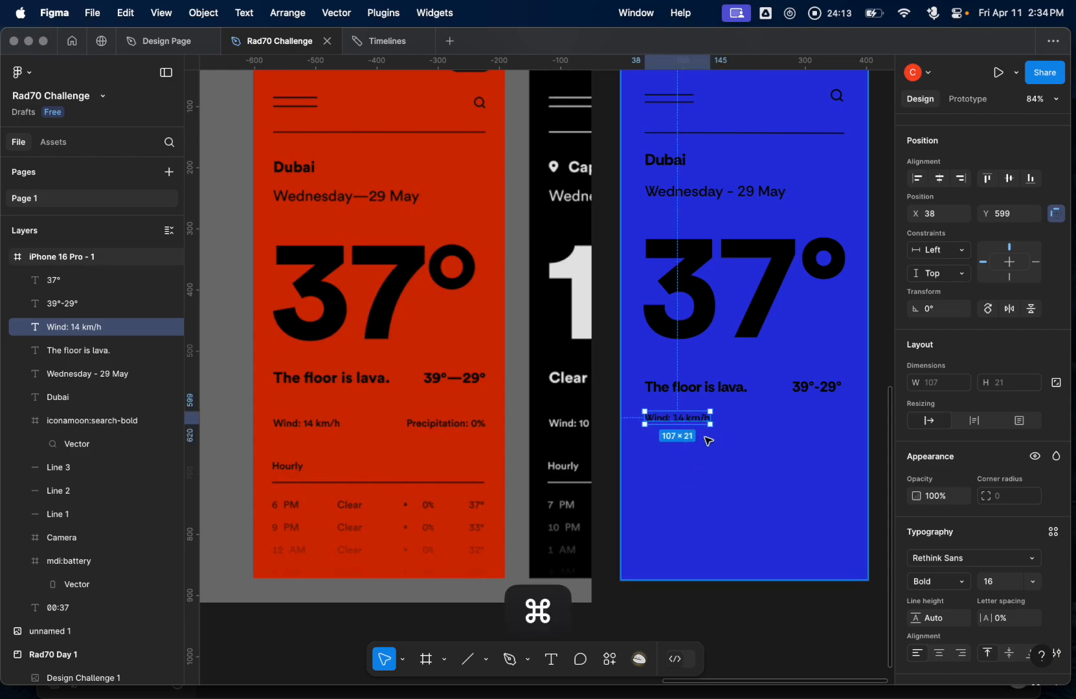
- Duplicate the "Wind: 14 km/h" text, place the copy at X 254, Y 599, and nudge the "39°-29°" text to X 280
{"action": "key", "text": "super+d"}
{"action": "left_click_drag", "start_coordinate": [699, 421], "coordinate": [826, 414]}
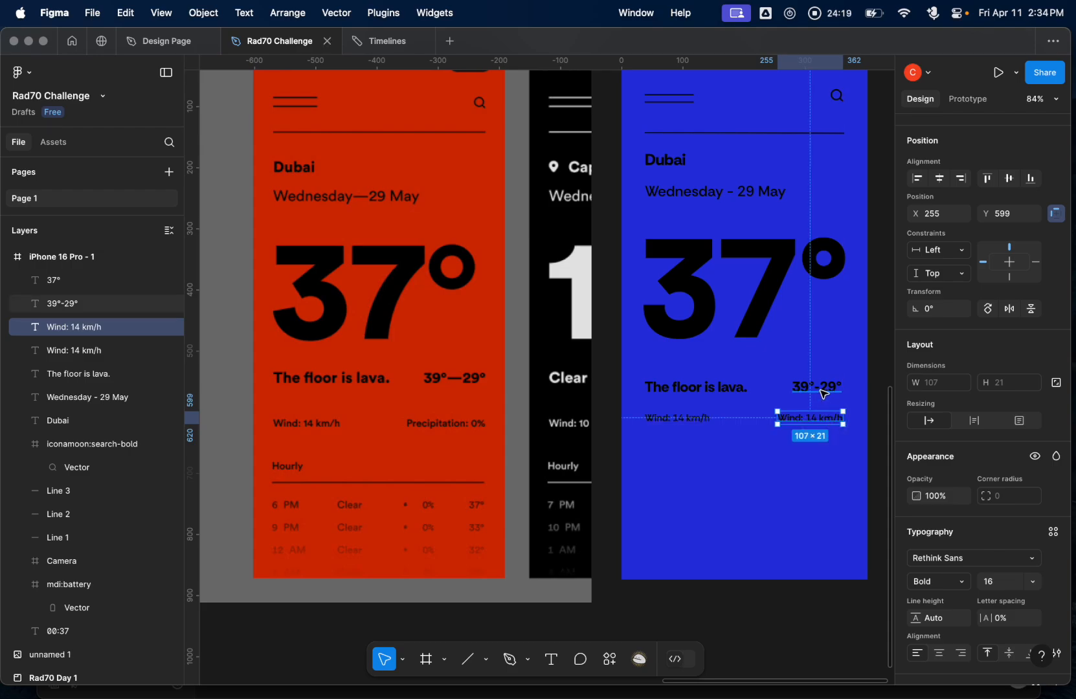
{"action": "left_click", "coordinate": [822, 390]}
{"action": "key", "text": "Right"}
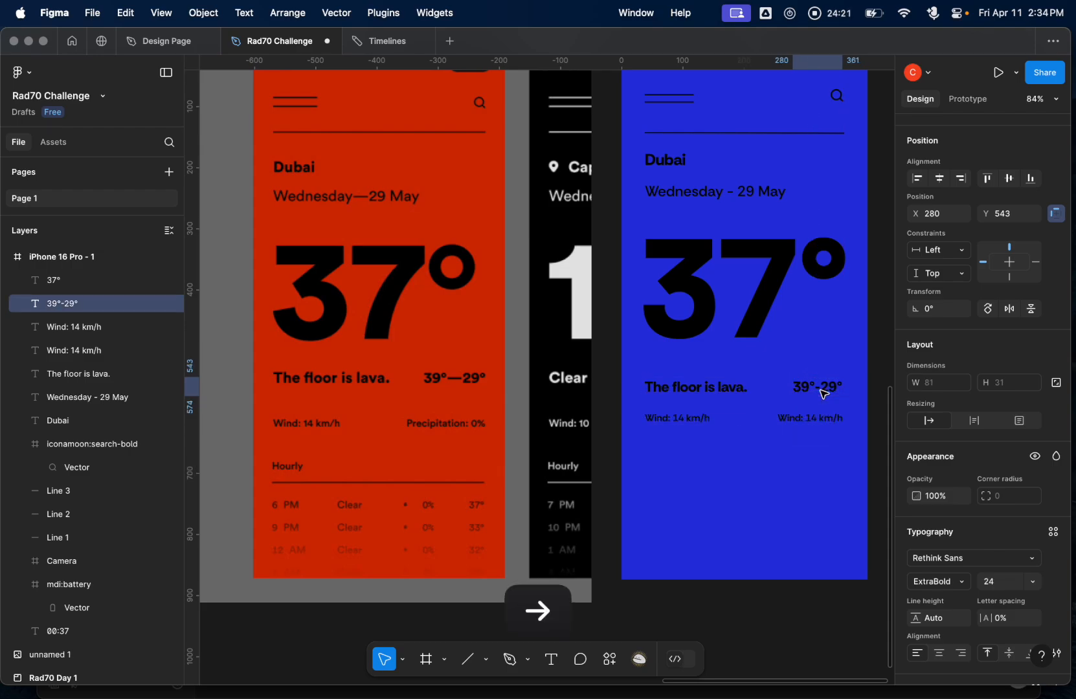
{"action": "left_click", "coordinate": [830, 418]}
{"action": "key", "text": "Left"}
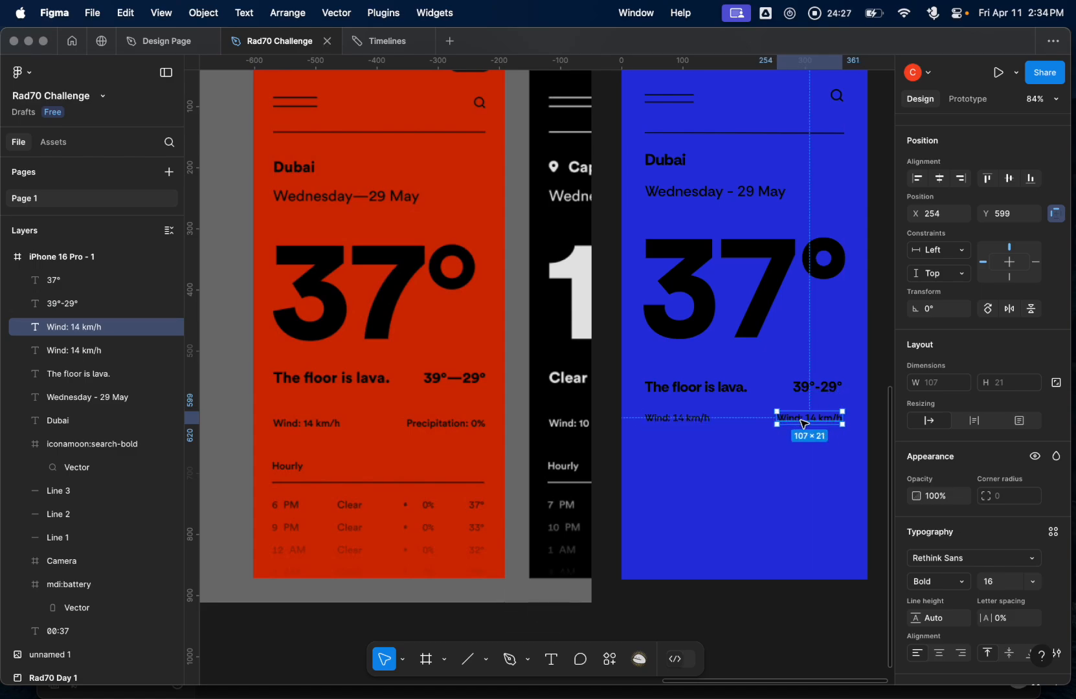
- Replace the text of the "Wind: 14 km/h" copy below the temperature range with "Precipitation: 0%"
{"action": "double_click", "coordinate": [802, 421]}
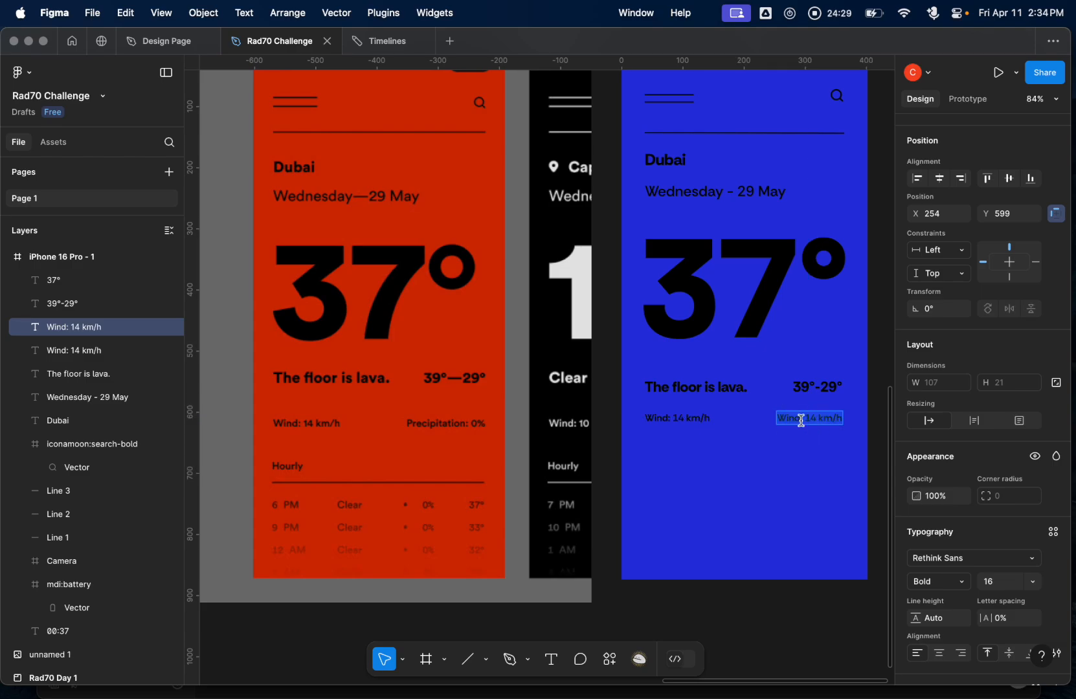
{"action": "type", "text": "Pre"}
{"action": "left_click", "coordinate": [806, 420]}
{"action": "type", "text": "i"}
{"action": "key", "text": "Right"}
{"action": "key", "text": "Right"}
{"action": "key", "text": "Right"}
{"action": "key", "text": "Left"}
{"action": "key", "text": "Left"}
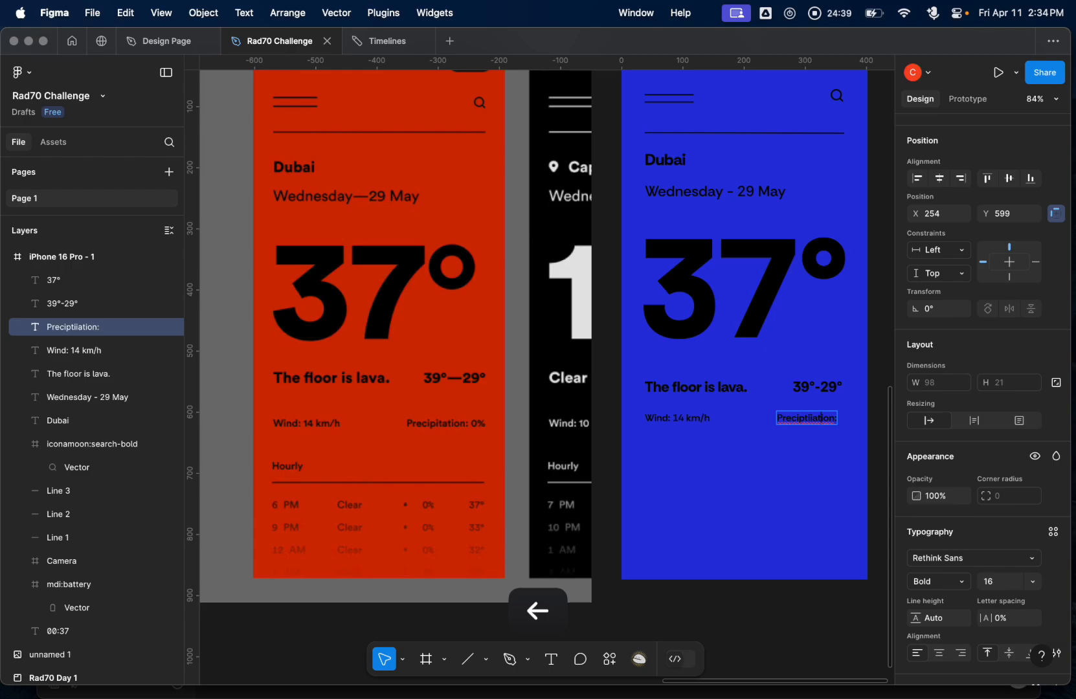
{"action": "key", "text": "Left"}
{"action": "key", "text": "BackSpace"}
{"action": "key", "text": "Left"}
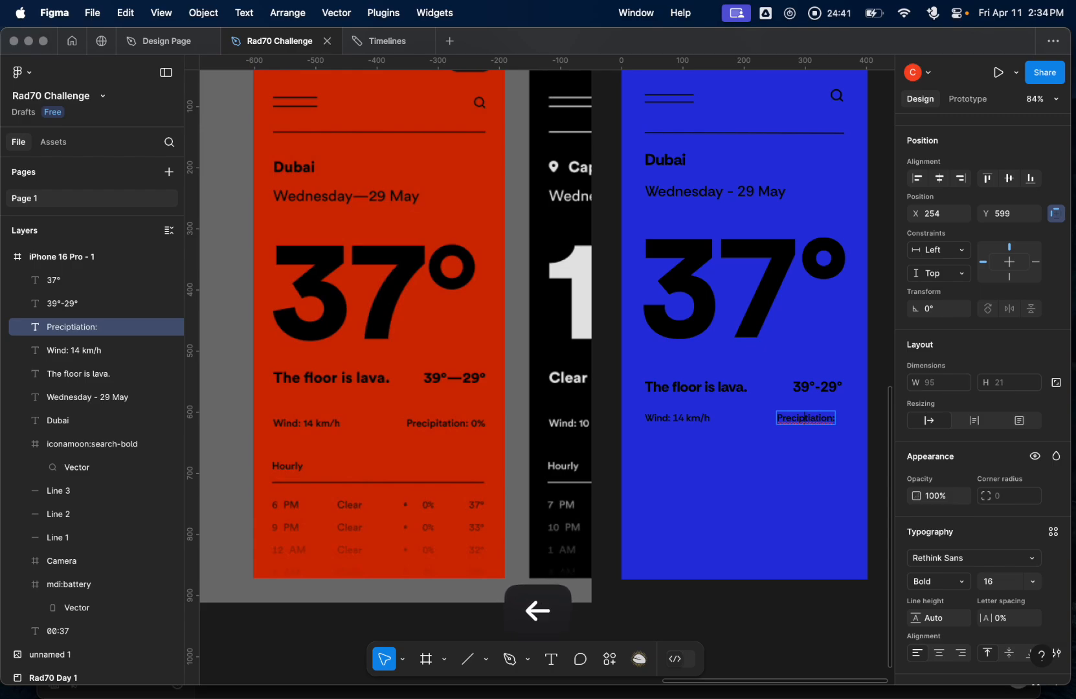
{"action": "type", "text": "i"}
{"action": "key", "text": "Right"}
{"action": "key", "text": "Right"}
{"action": "key", "text": "Right"}
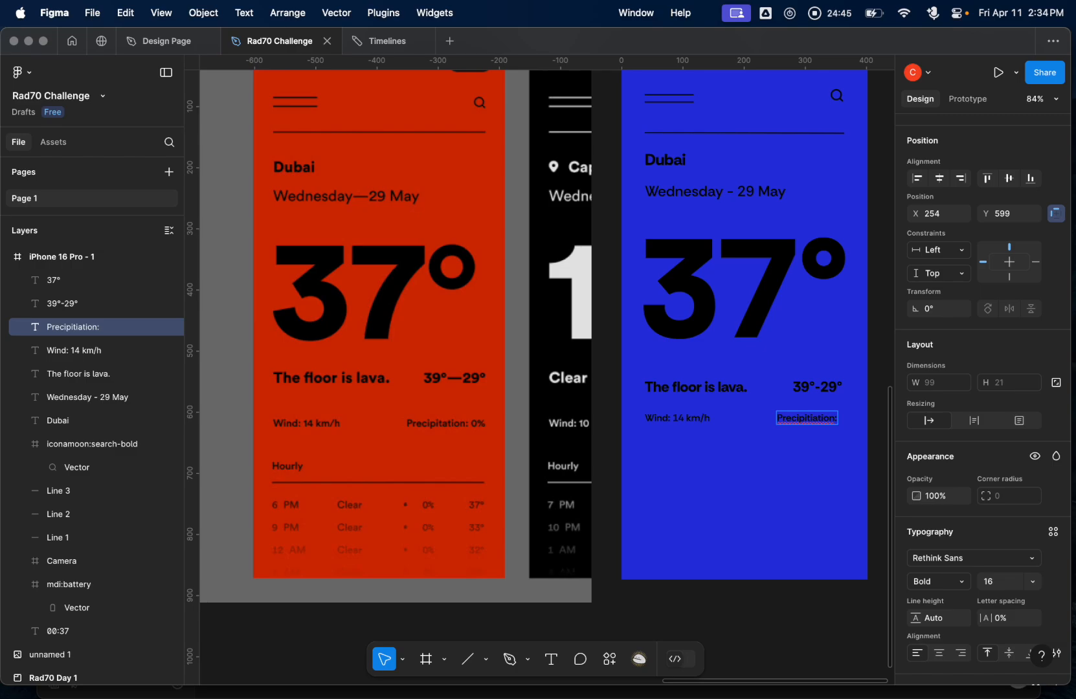
{"action": "key", "text": "Left"}
{"action": "key", "text": "Right"}
{"action": "key", "text": "BackSpace"}
{"action": "key", "text": "Right"}
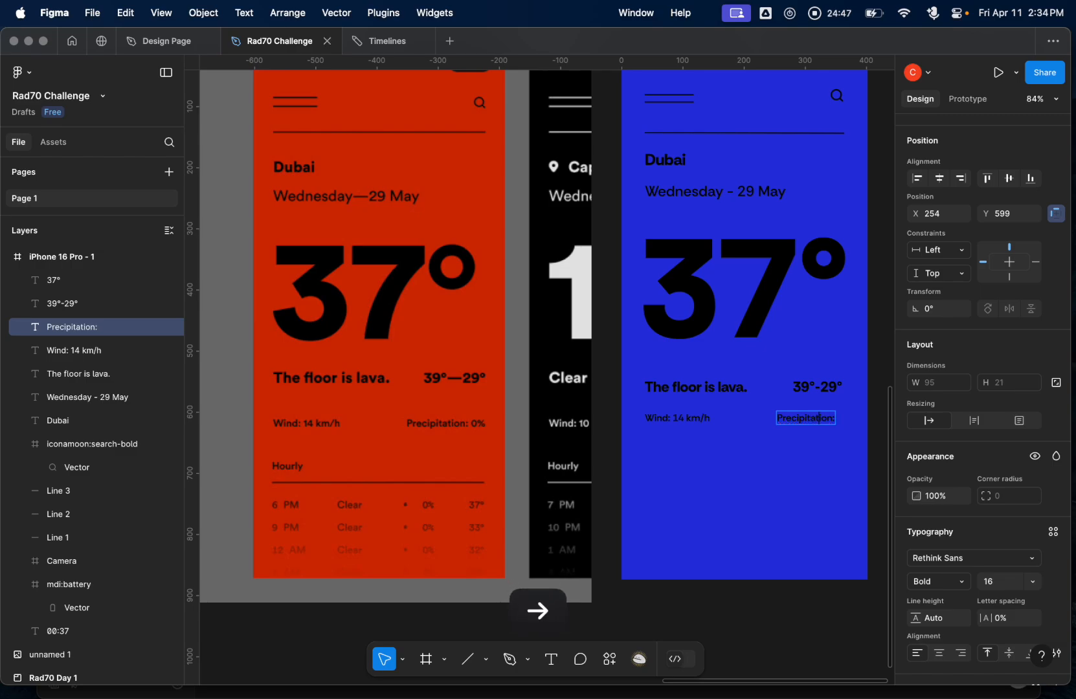
{"action": "key", "text": "Left"}
{"action": "key", "text": "Right"}
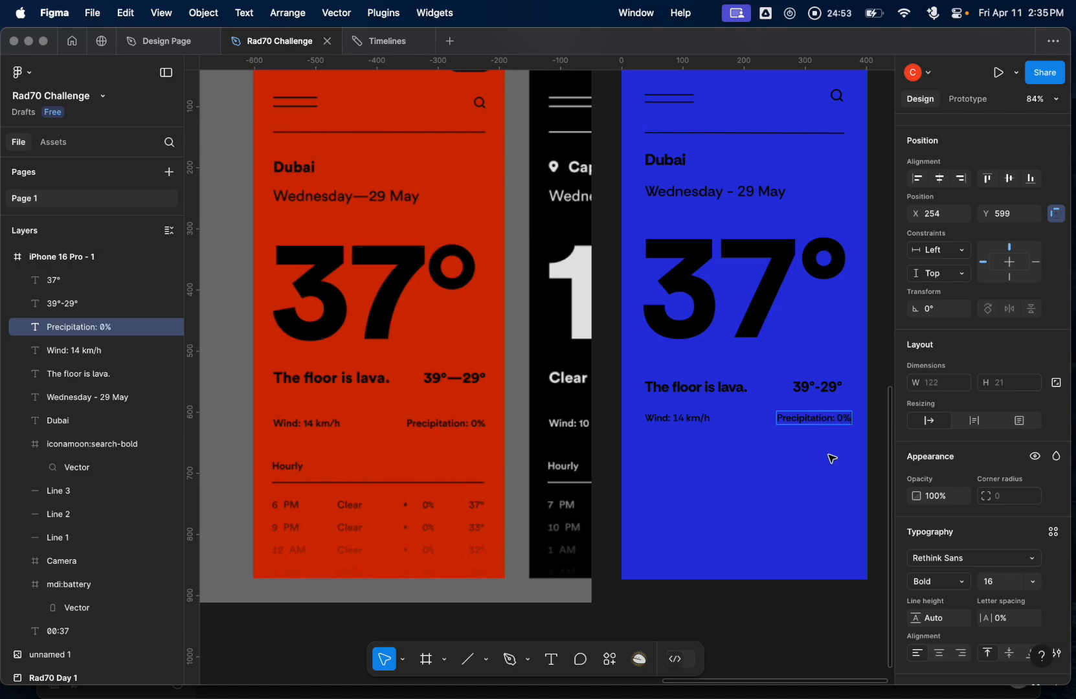
{"action": "key", "text": "Escape"}
- Nudge the "Precipitation: 0%" text to X 242 so its right edge aligns with the end of the header divider line
{"action": "key", "text": "Left"}
{"action": "key", "text": "Left"}
{"action": "key", "text": "Left"}
{"action": "key", "text": "Left"}
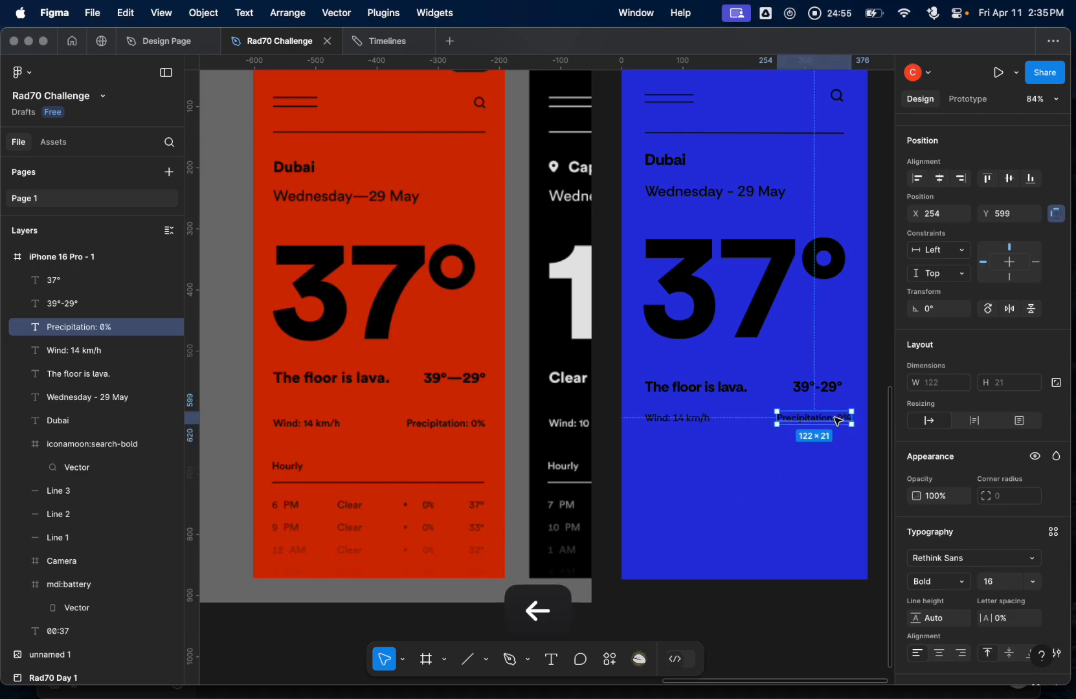
{"action": "key", "text": "Right"}
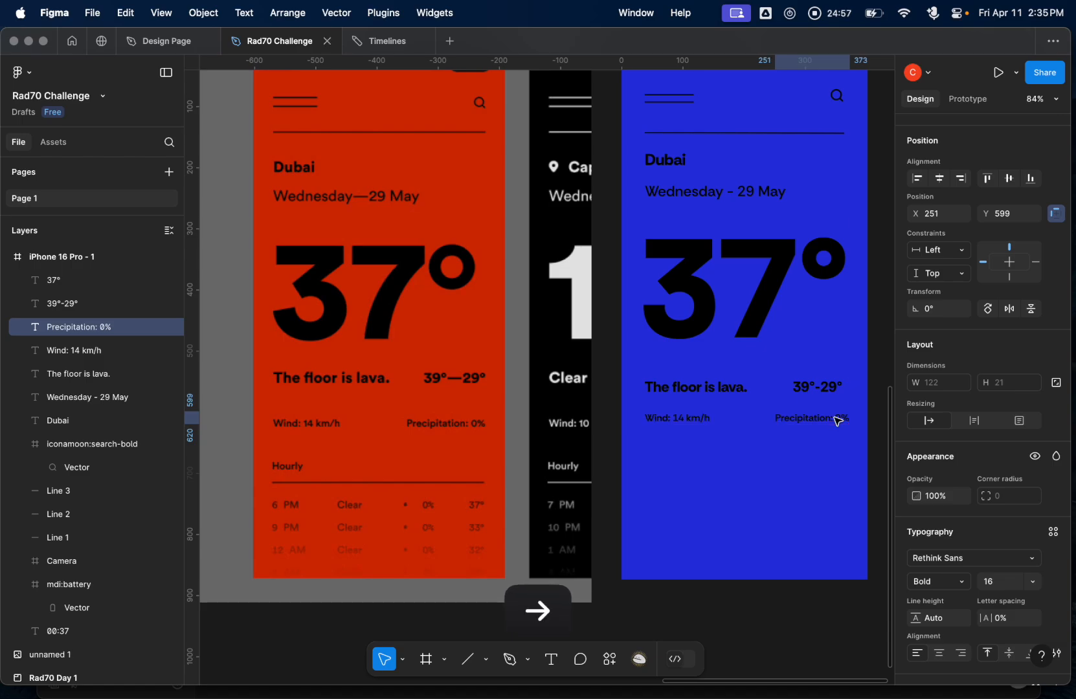
{"action": "key", "text": "Left"}
{"action": "key", "text": "Left"}
{"action": "key", "text": "Left"}
{"action": "key", "text": "Left"}
{"action": "key", "text": "Left"}
{"action": "key", "text": "Left"}
{"action": "key", "text": "Left"}
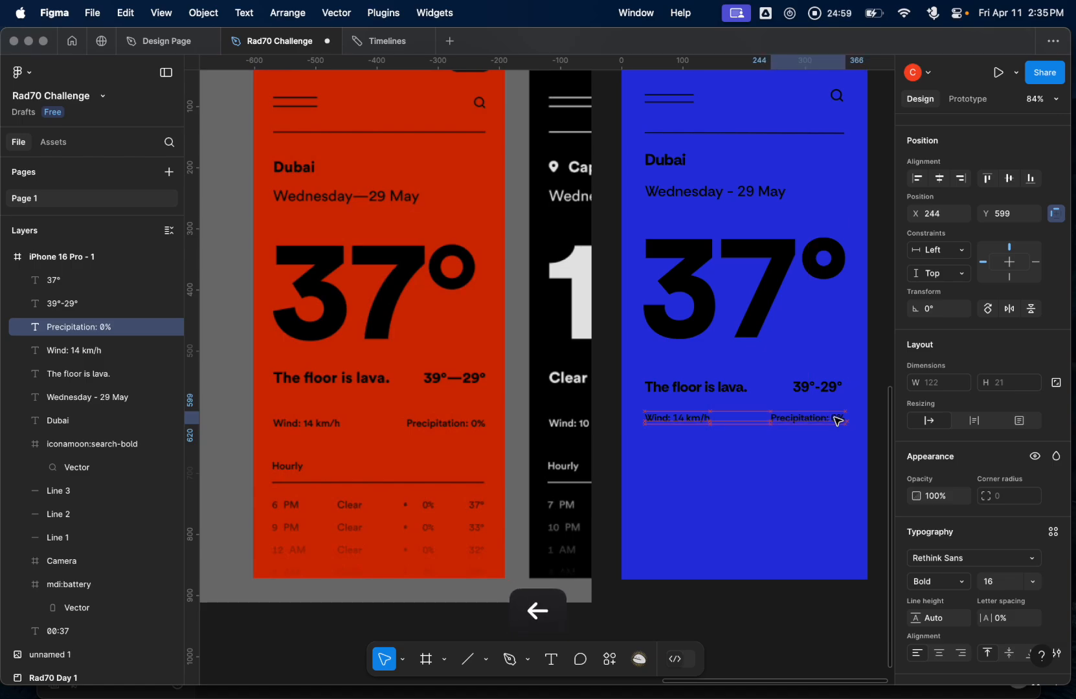
{"action": "key", "text": "Left"}
{"action": "key", "text": "Left"}
{"action": "key", "text": "Left"}
{"action": "key", "text": "Left"}
{"action": "key", "text": "Right"}
{"action": "key", "text": "Right"}
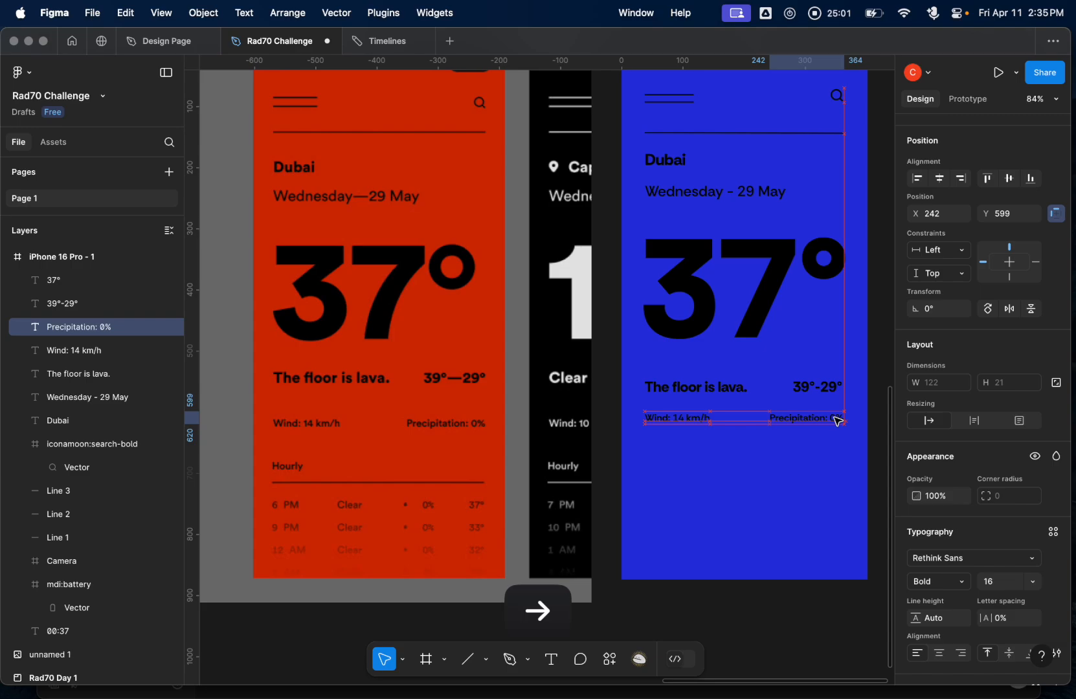
{"action": "left_click", "coordinate": [817, 486]}
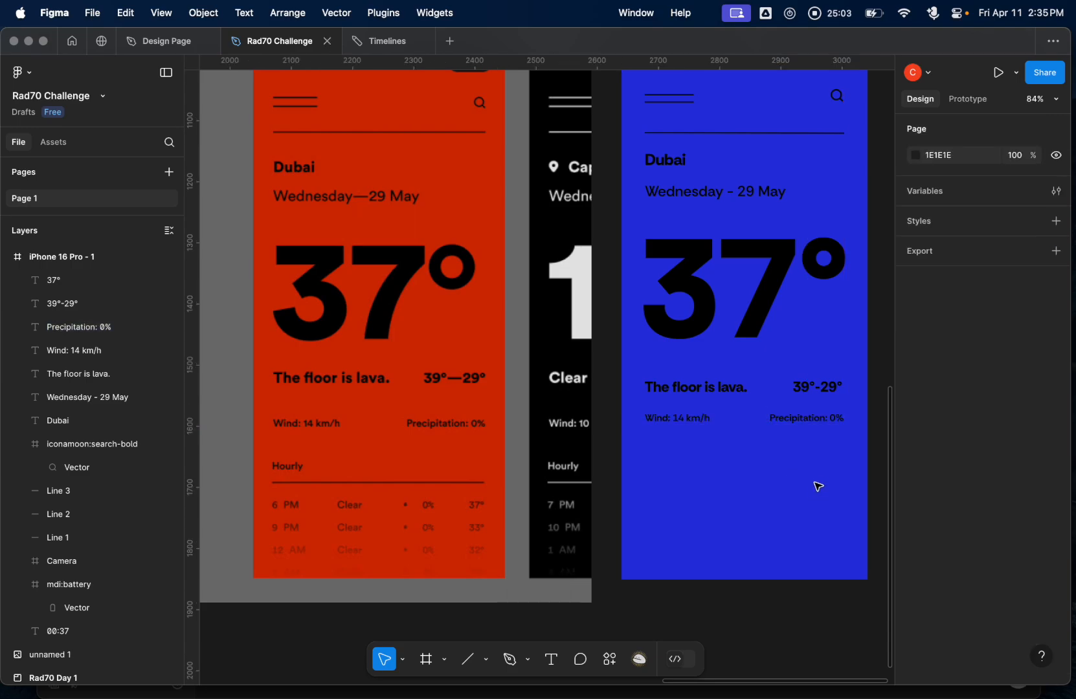
{"action": "scroll", "coordinate": [817, 486], "scroll_direction": "up", "scroll_amount": 2}
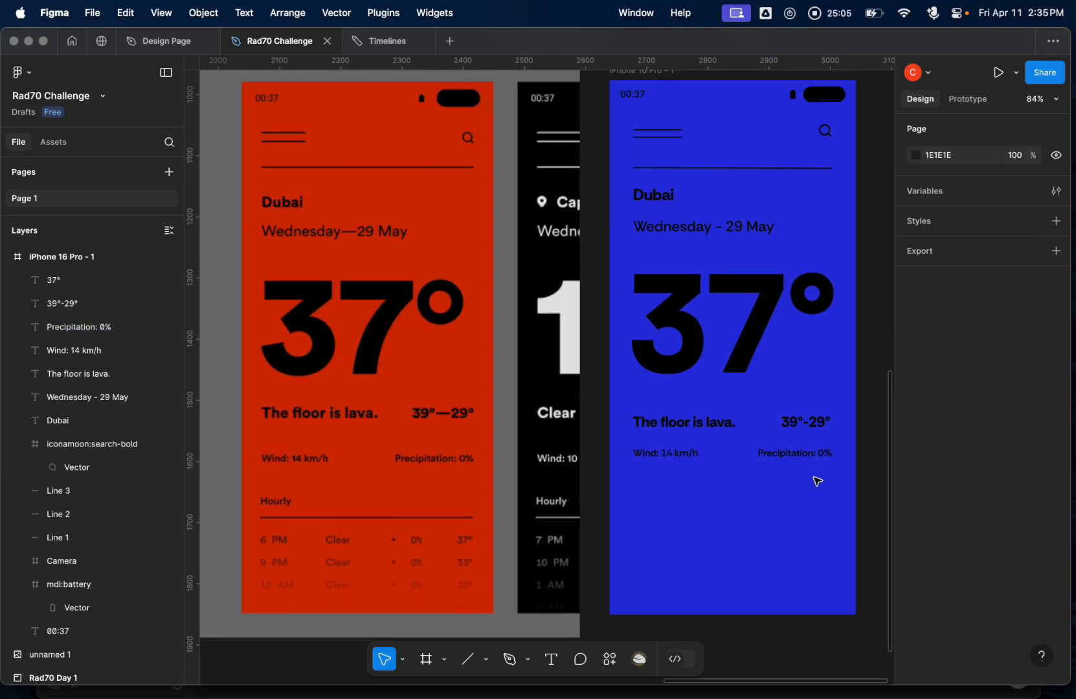
{"action": "scroll", "coordinate": [817, 481], "scroll_direction": "up", "scroll_amount": 3}
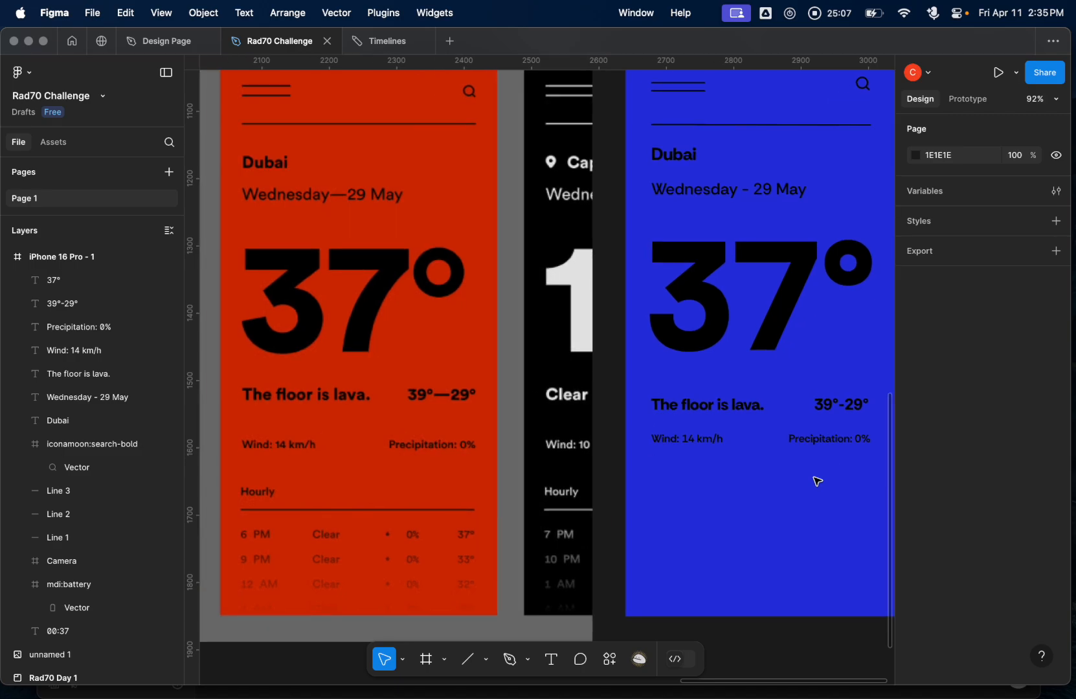
{"action": "scroll", "coordinate": [818, 480], "scroll_direction": "down", "scroll_amount": 2}
{"action": "scroll", "coordinate": [818, 481], "scroll_direction": "up", "scroll_amount": 2}
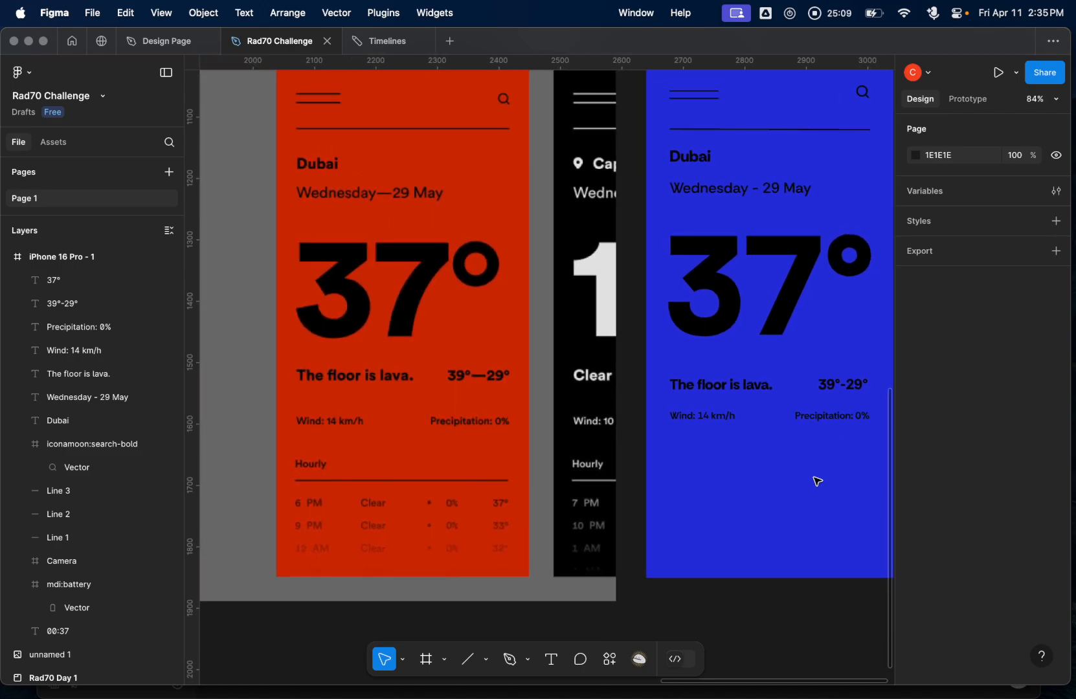
{"action": "scroll", "coordinate": [817, 481], "scroll_direction": "down", "scroll_amount": 2}
{"action": "scroll", "coordinate": [817, 481], "scroll_direction": "up", "scroll_amount": 1}
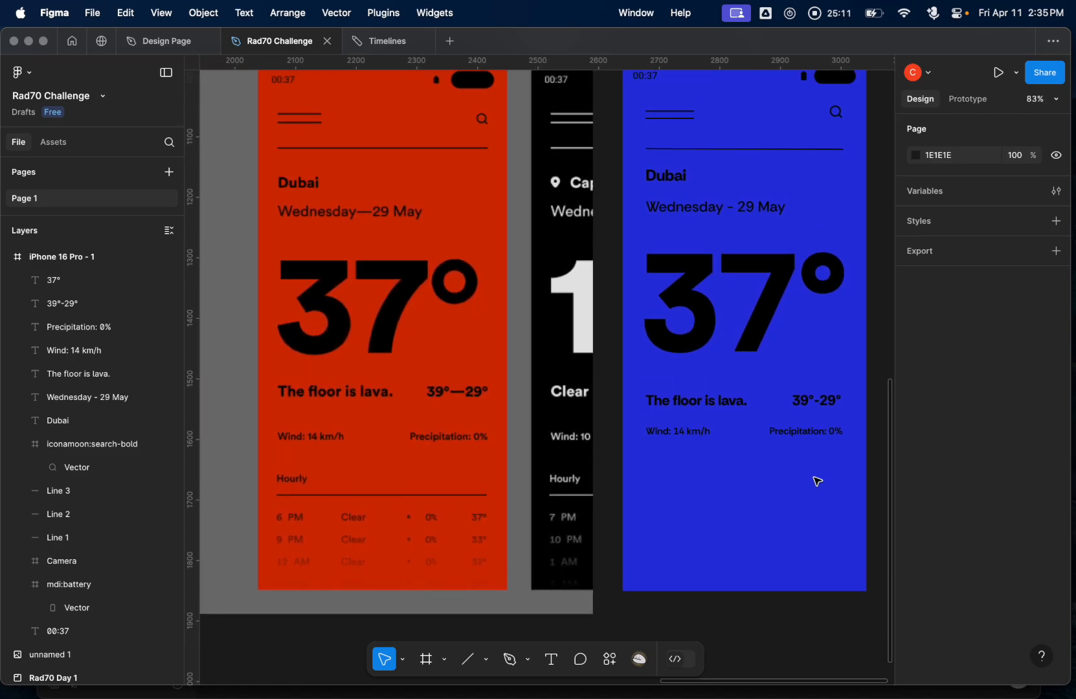
- Duplicate the "Wind: 14 km/h" text, place the copy below it at X 38, Y 670, and change its wording to "Hourly"
{"action": "left_click", "coordinate": [702, 432]}
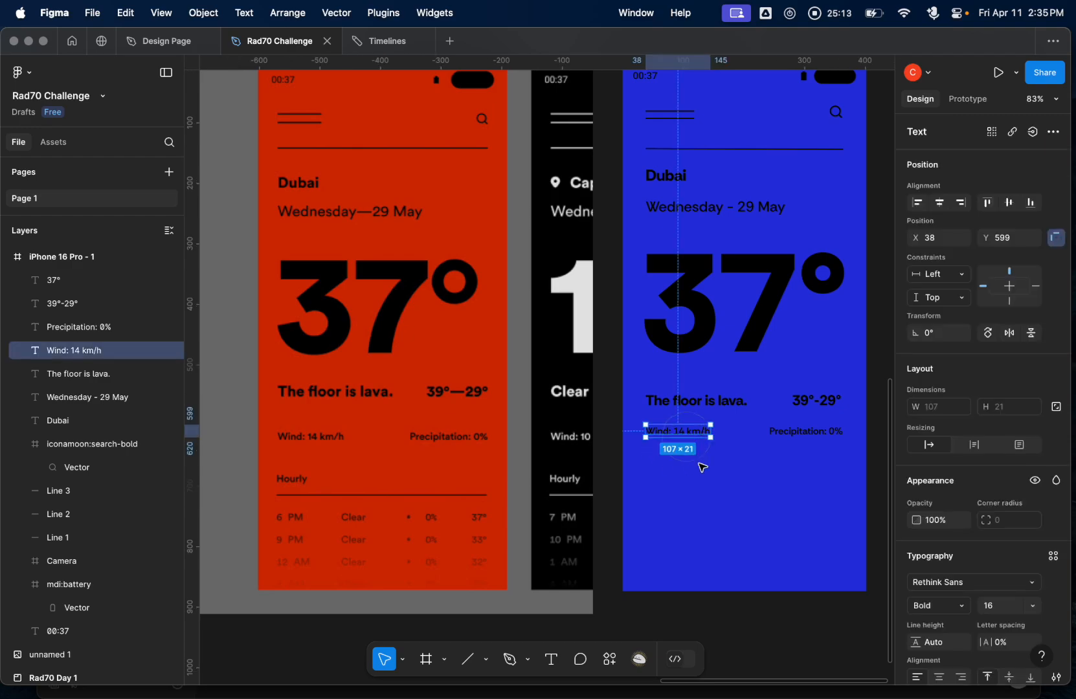
{"action": "key", "text": "super+d"}
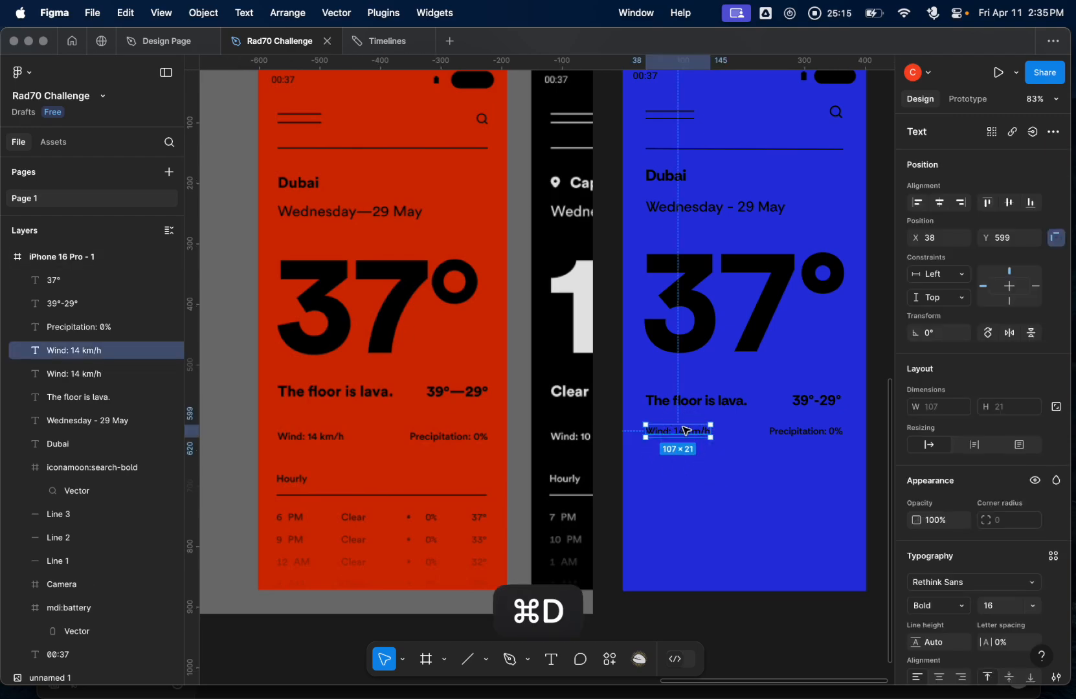
{"action": "left_click_drag", "start_coordinate": [687, 434], "coordinate": [684, 480]}
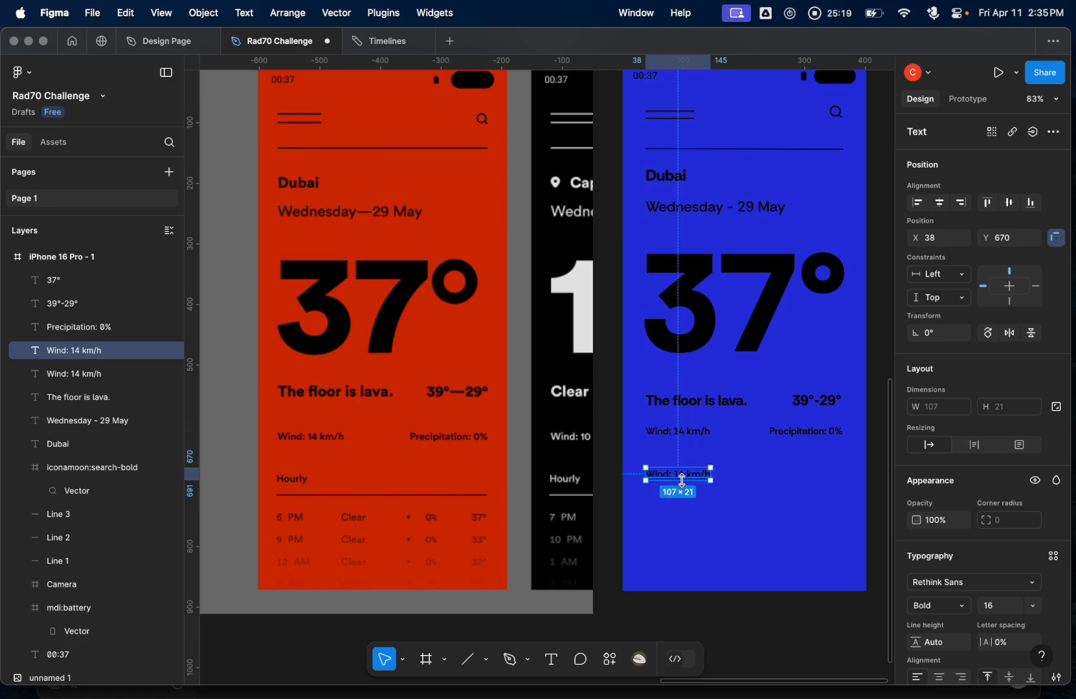
{"action": "double_click", "coordinate": [682, 479]}
{"action": "type", "text": "Hourly"}
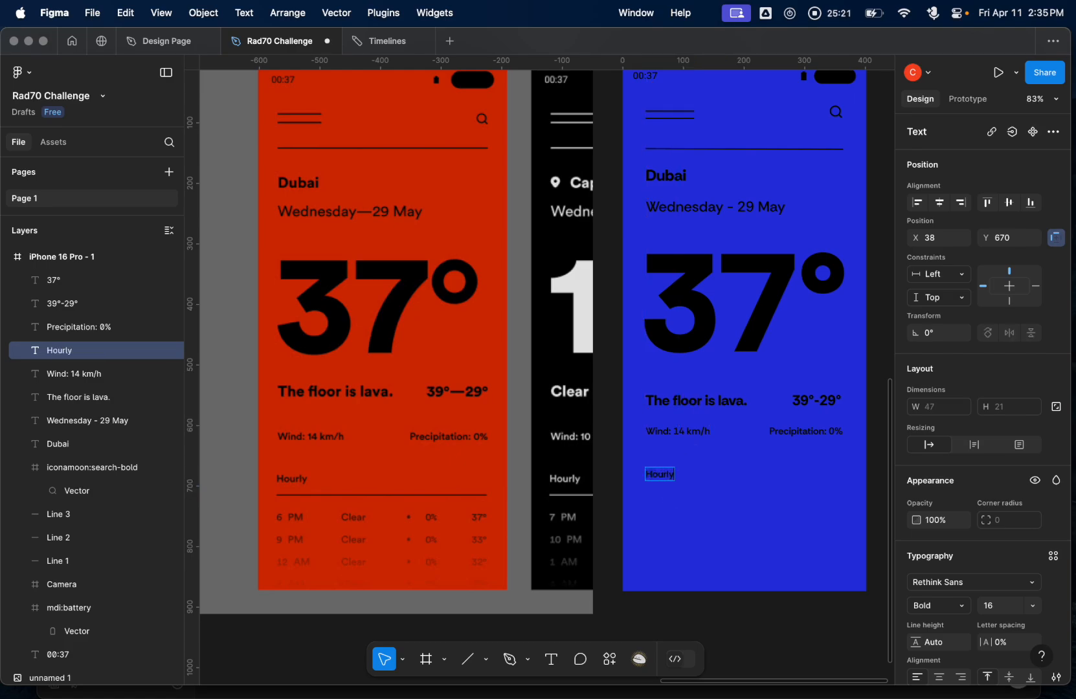
{"action": "left_click", "coordinate": [776, 429]}
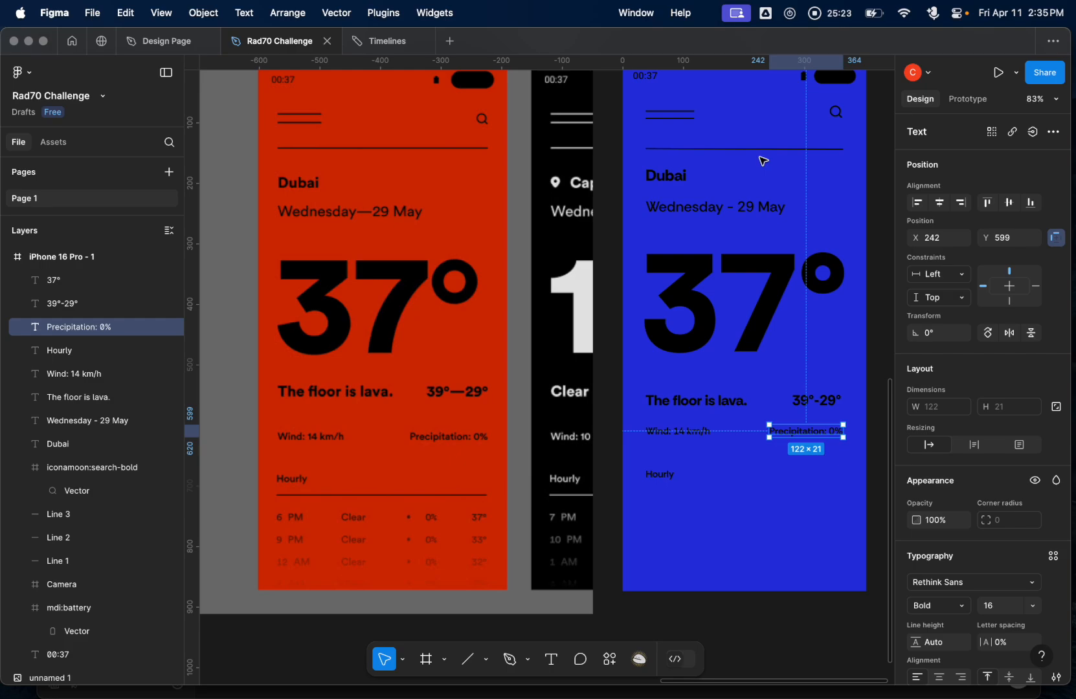
- Duplicate the header divider line and place the copy just below the "Hourly" text at X 38, Y 706
{"action": "left_click", "coordinate": [761, 150]}
{"action": "key", "text": "super+d"}
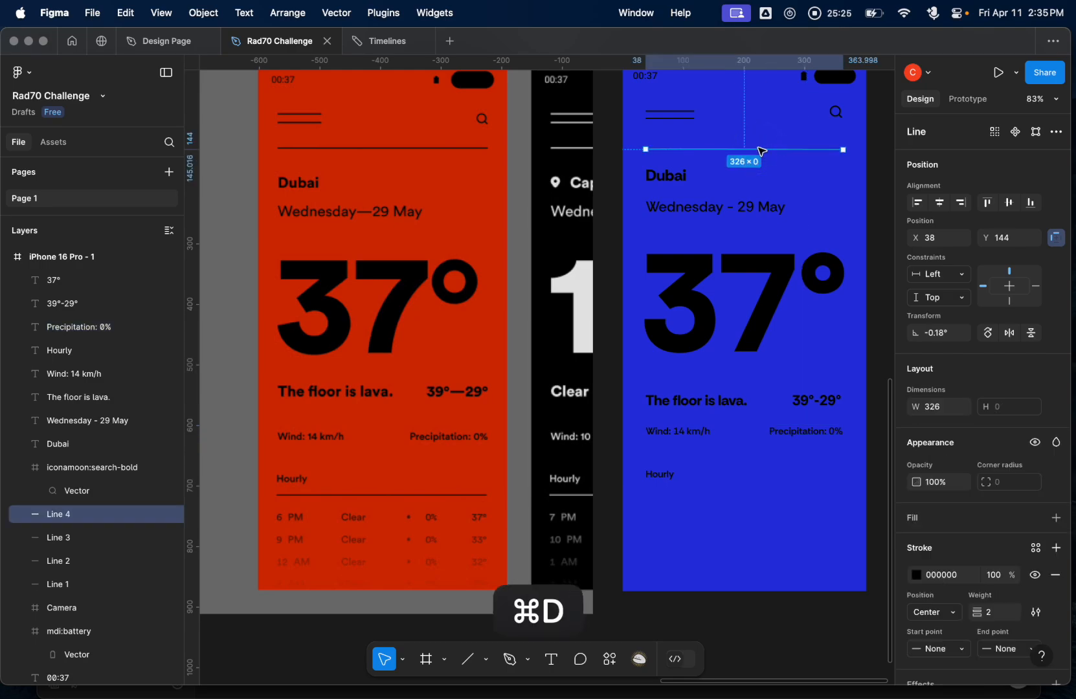
{"action": "left_click_drag", "start_coordinate": [762, 154], "coordinate": [760, 500]}
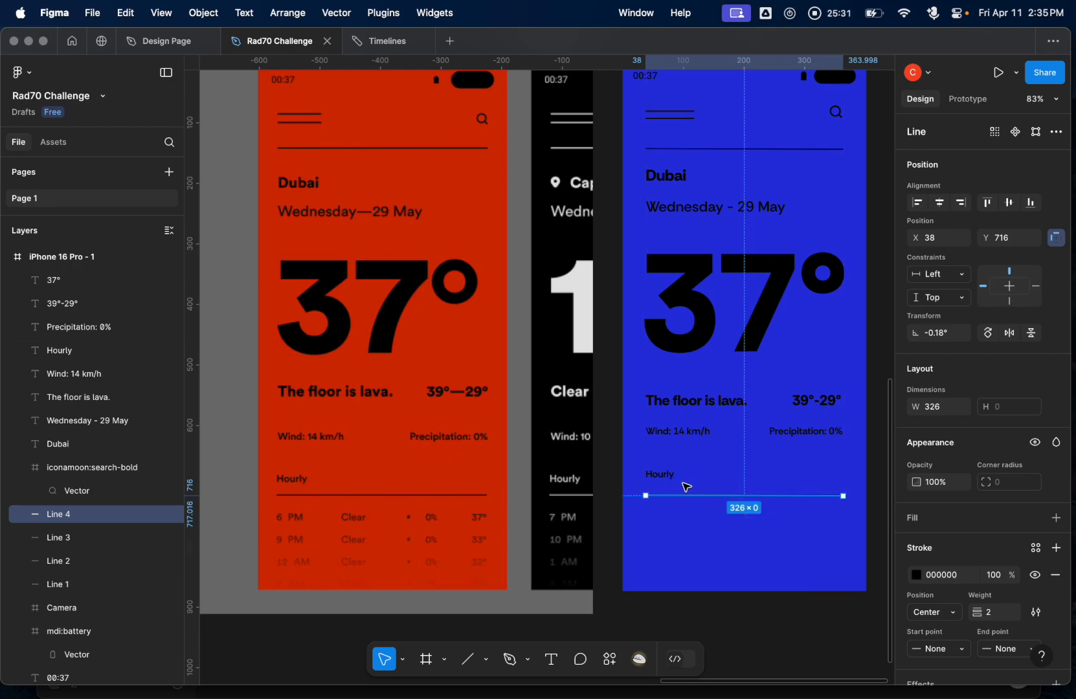
{"action": "key", "text": "Up"}
{"action": "key", "text": "Up"}
{"action": "key", "text": "Up"}
{"action": "key", "text": "Up"}
{"action": "key", "text": "Up"}
{"action": "key", "text": "Up"}
{"action": "key", "text": "Up"}
{"action": "key", "text": "Up"}
{"action": "key", "text": "Up"}
{"action": "key", "text": "Up"}
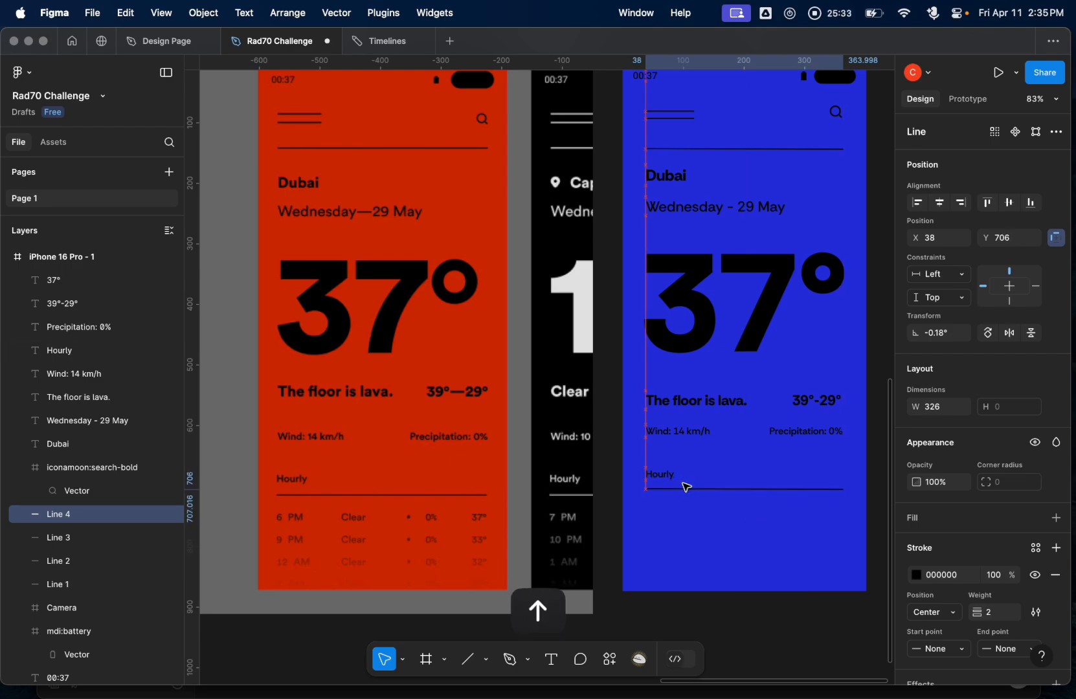
- Set the "Hourly" text's font size to 18, keeping it aligned with the texts above at X 38
{"action": "left_click", "coordinate": [664, 479]}
{"action": "key", "text": "Right"}
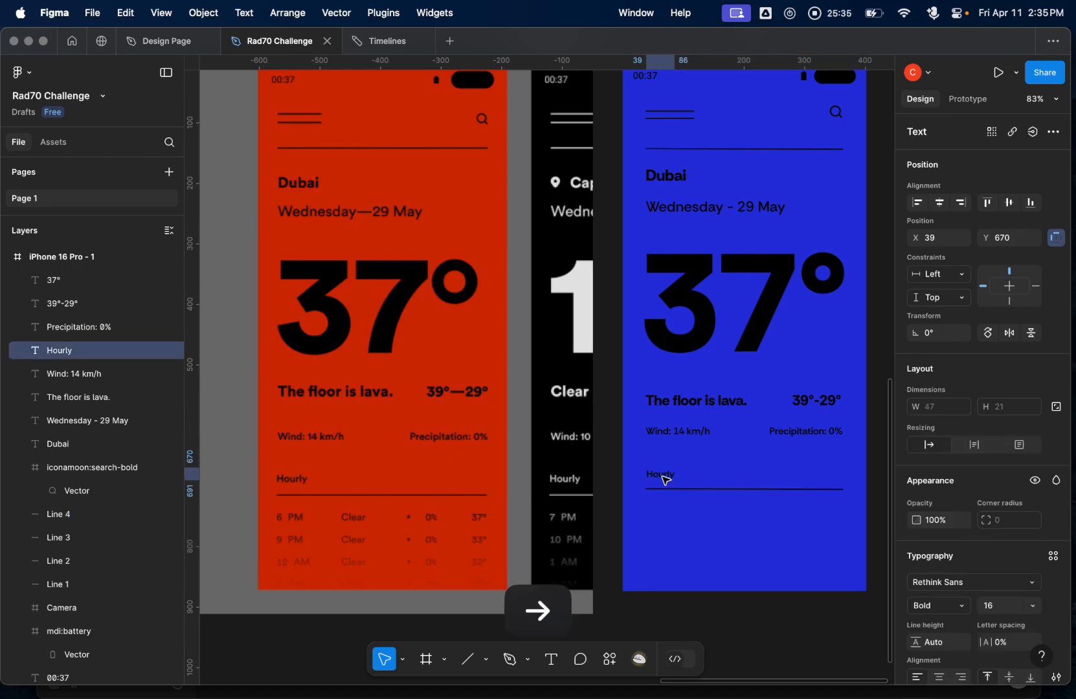
{"action": "key", "text": "Left"}
{"action": "key", "text": "Left"}
{"action": "key", "text": "Right"}
{"action": "left_click", "coordinate": [995, 608]}
{"action": "key", "text": "Up"}
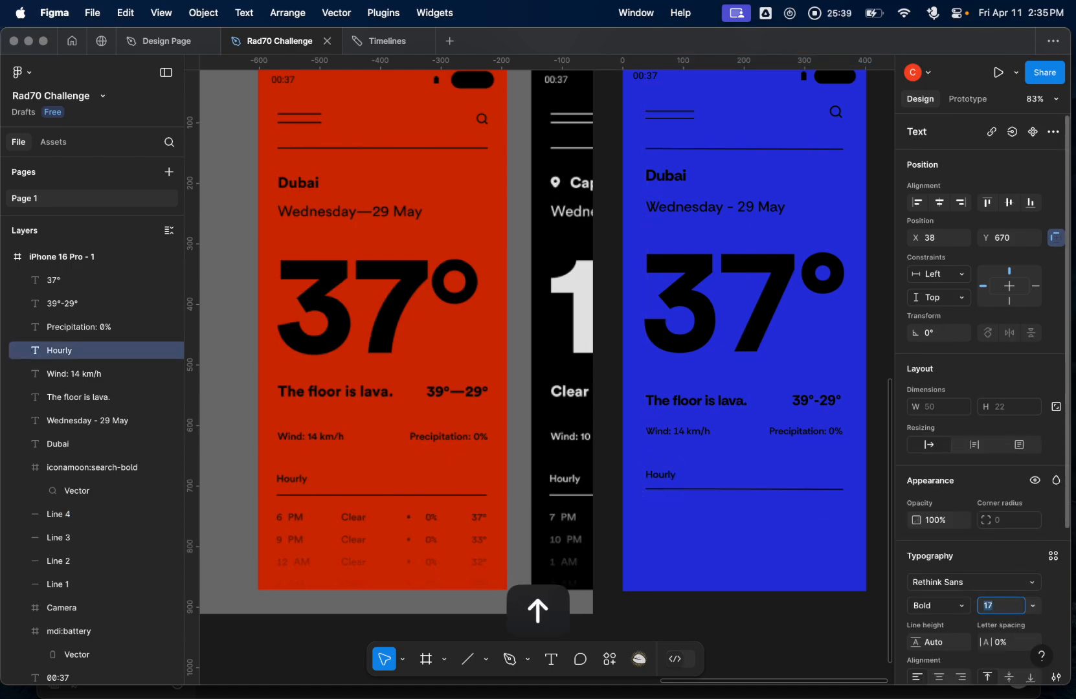
{"action": "key", "text": "Up"}
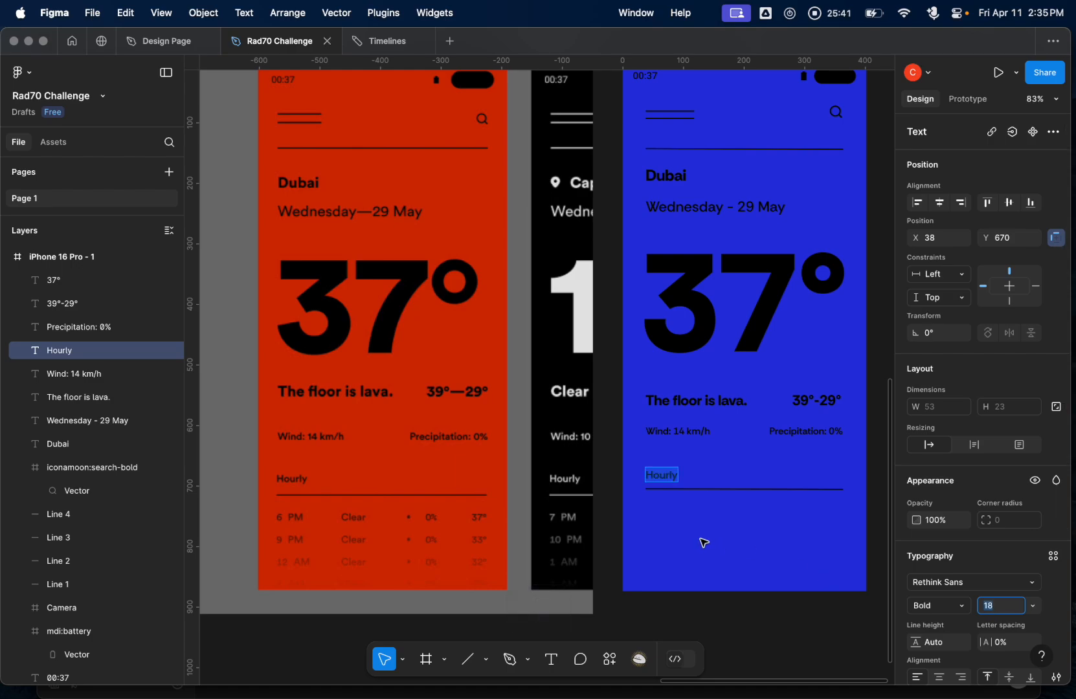
{"action": "left_click", "coordinate": [718, 515]}
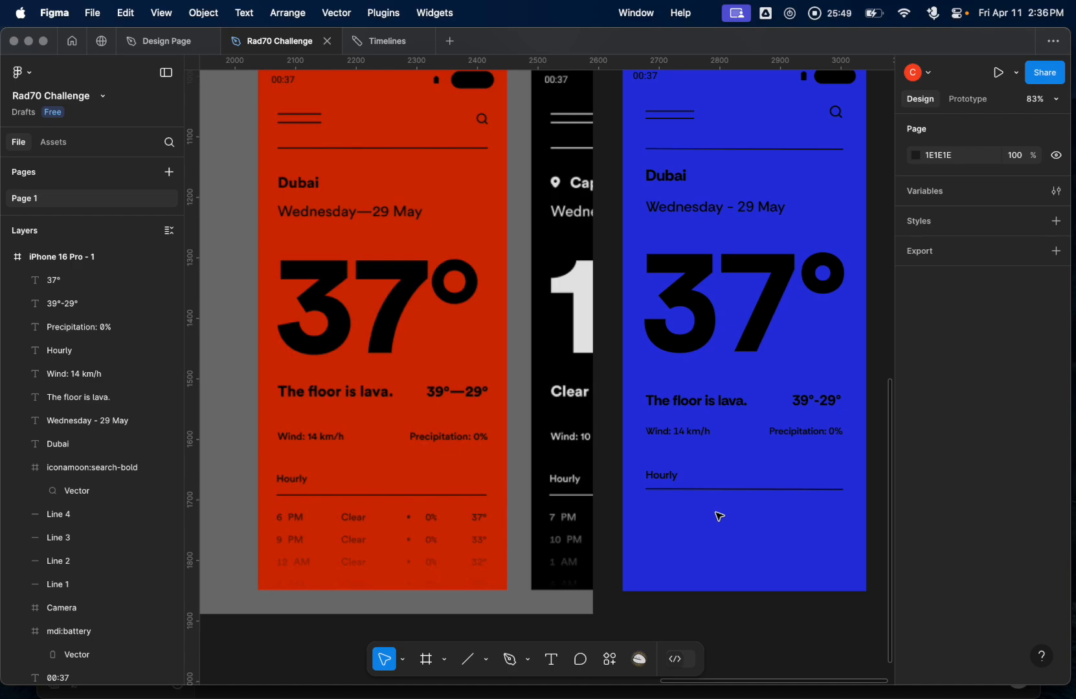
- Duplicate the "Hourly" text and place the copy below the lower divider line at X 38, Y 726
{"action": "scroll", "coordinate": [718, 516], "scroll_direction": "down", "scroll_amount": 3}
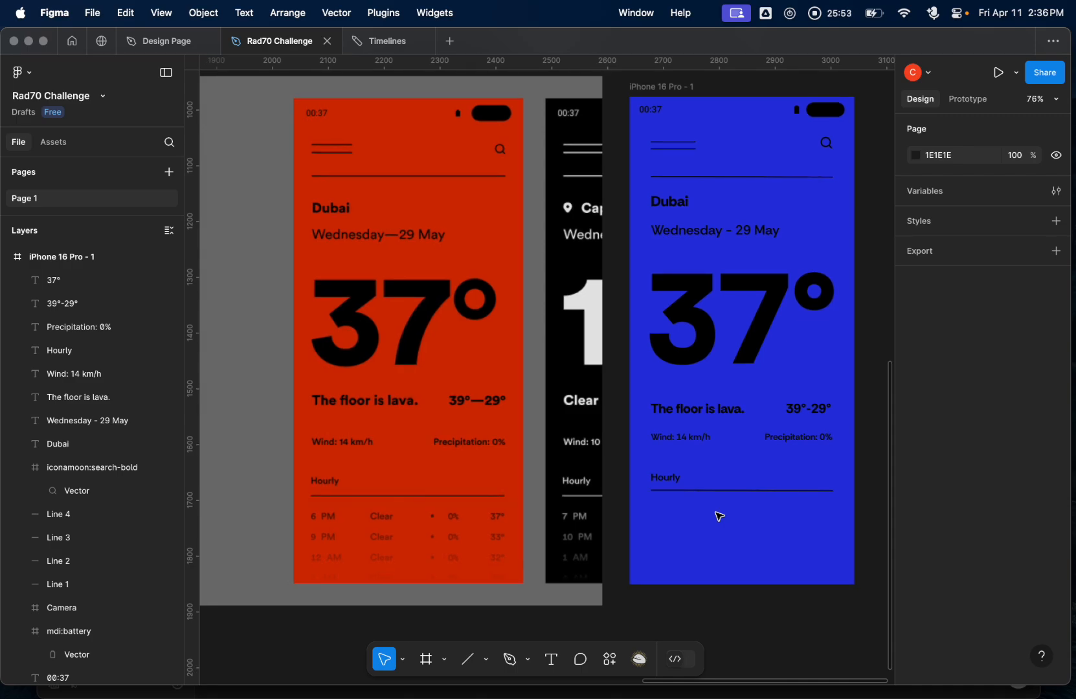
{"action": "left_click", "coordinate": [667, 479]}
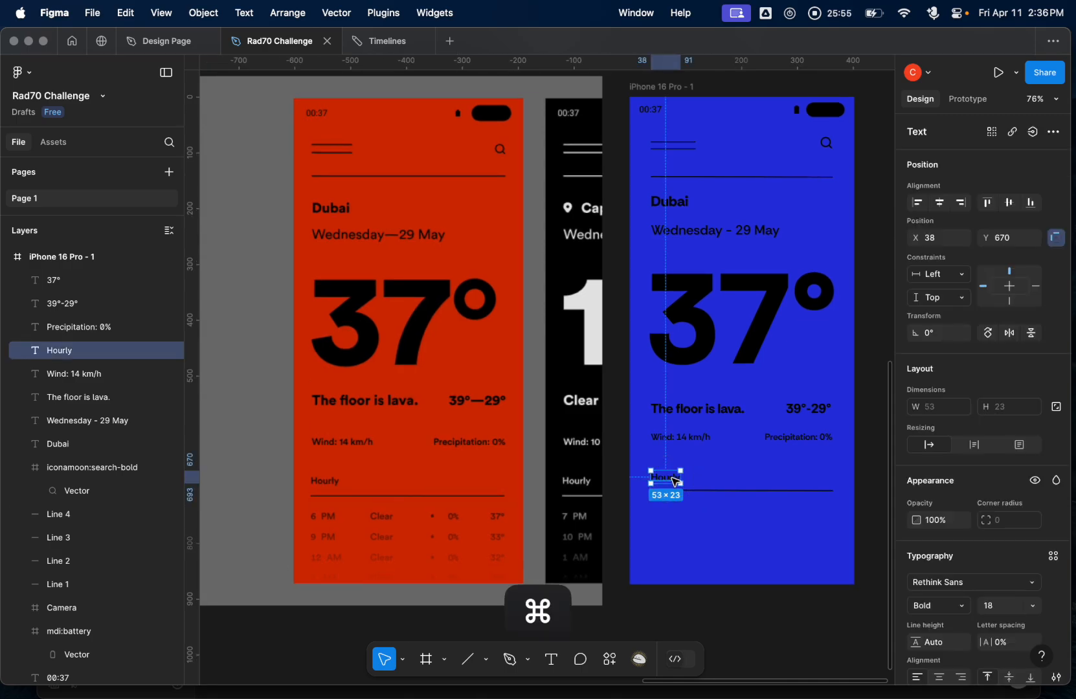
{"action": "key", "text": "super+d"}
{"action": "left_click_drag", "start_coordinate": [667, 480], "coordinate": [675, 511]}
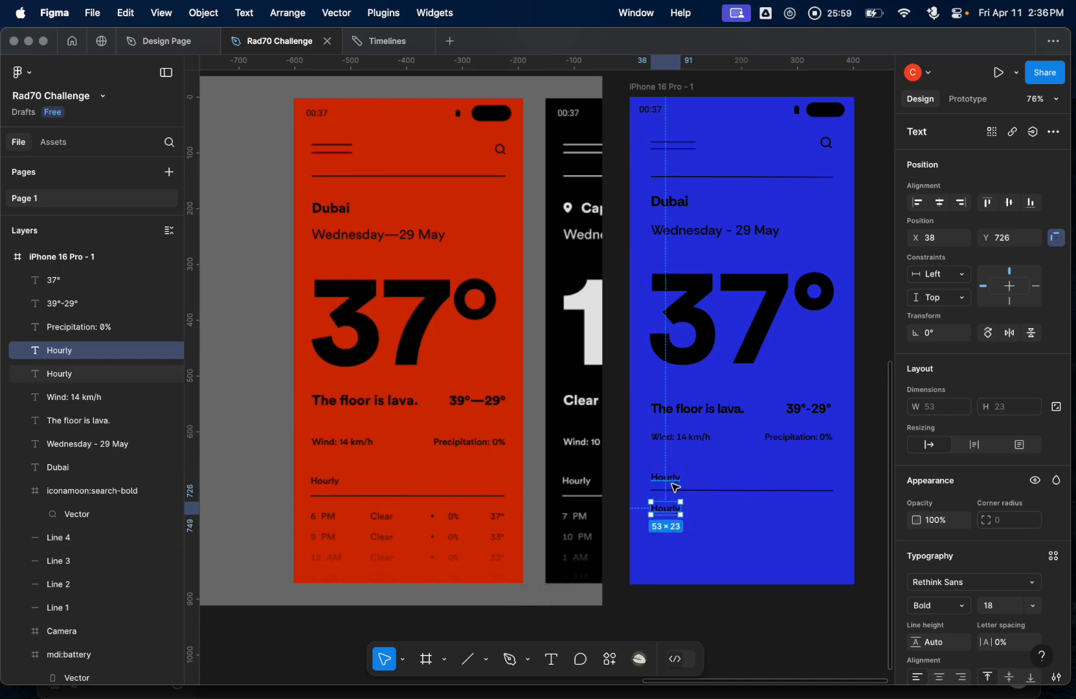
- Measure the spacing from the lower divider line to the "Hourly" texts above and below it
{"action": "key", "text": "alt"}
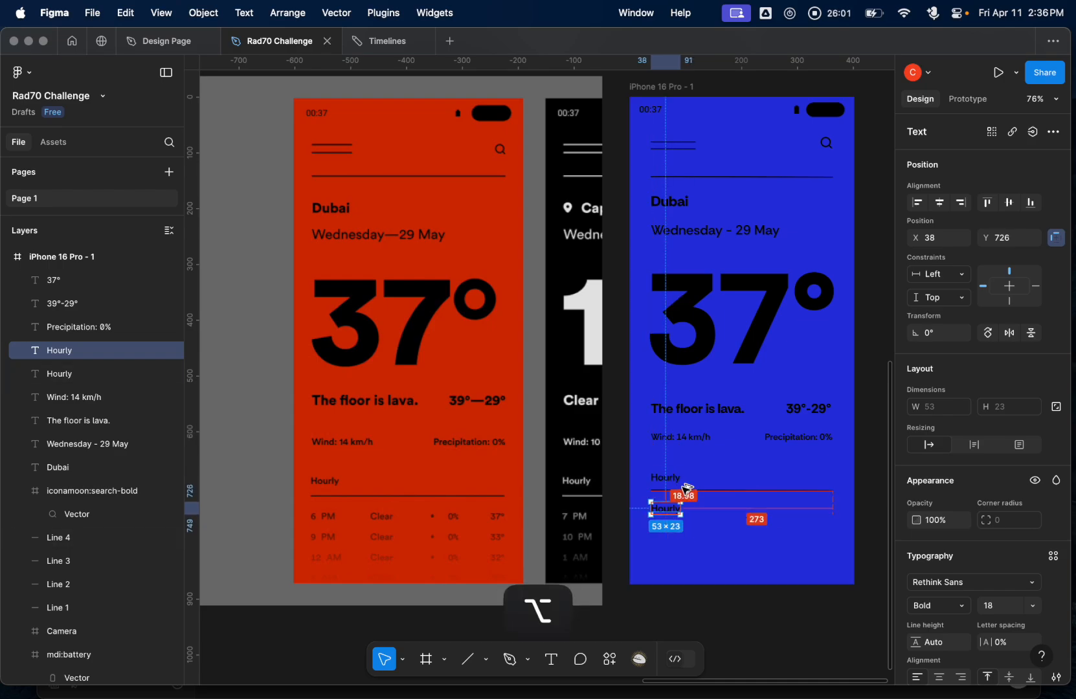
{"action": "left_click", "coordinate": [674, 481]}
{"action": "key", "text": "alt"}
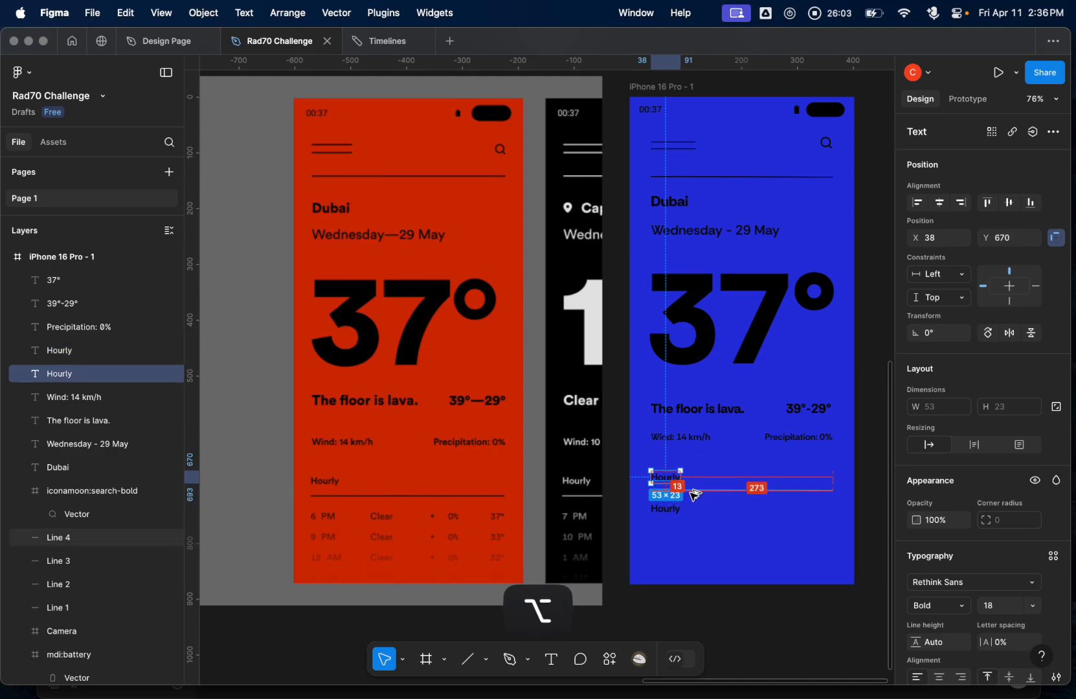
- Move the "Hourly" text below the lower divider line up to Y 721, keeping X 38
{"action": "left_click", "coordinate": [678, 510]}
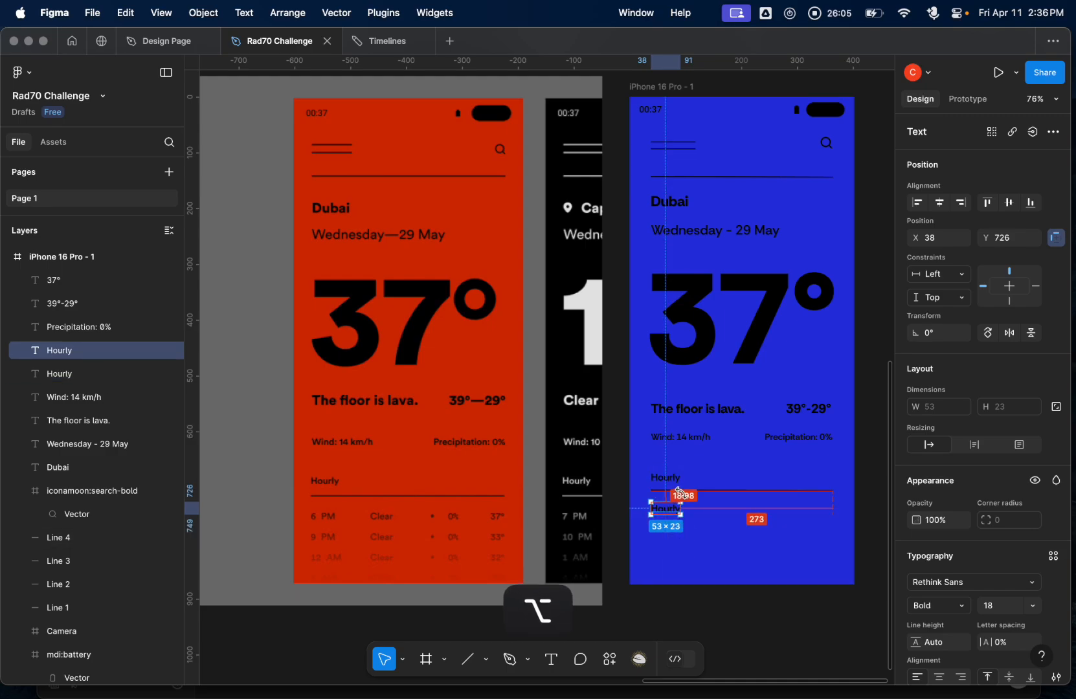
{"action": "key", "text": "alt+Up"}
{"action": "key", "text": "alt+Up"}
{"action": "key", "text": "alt+Up"}
{"action": "key", "text": "alt+Up"}
{"action": "key", "text": "alt+Up"}
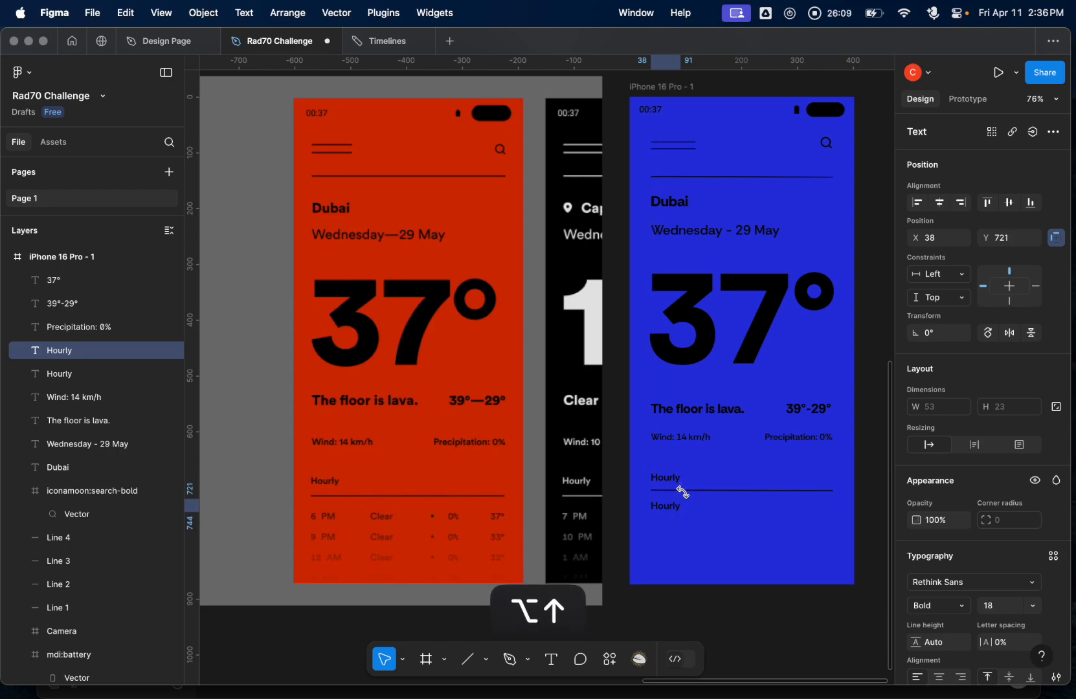
- Change the "Hourly" text below the lower divider line to "6 PM"
{"action": "double_click", "coordinate": [670, 507]}
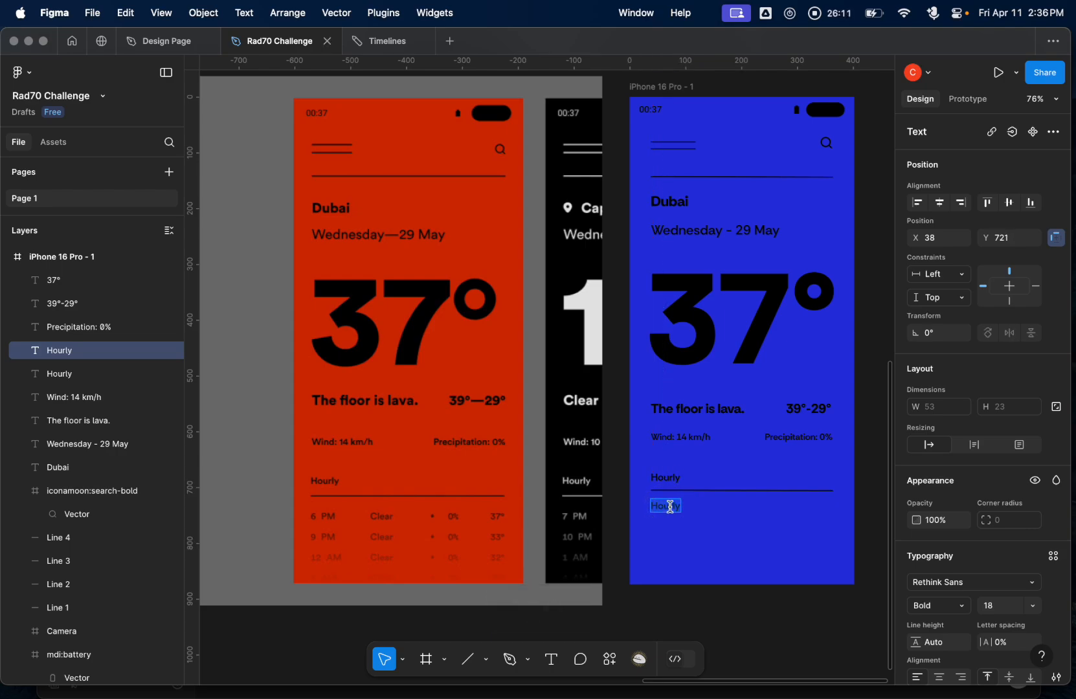
{"action": "type", "text": "6 PM"}
{"action": "left_click", "coordinate": [703, 521]}
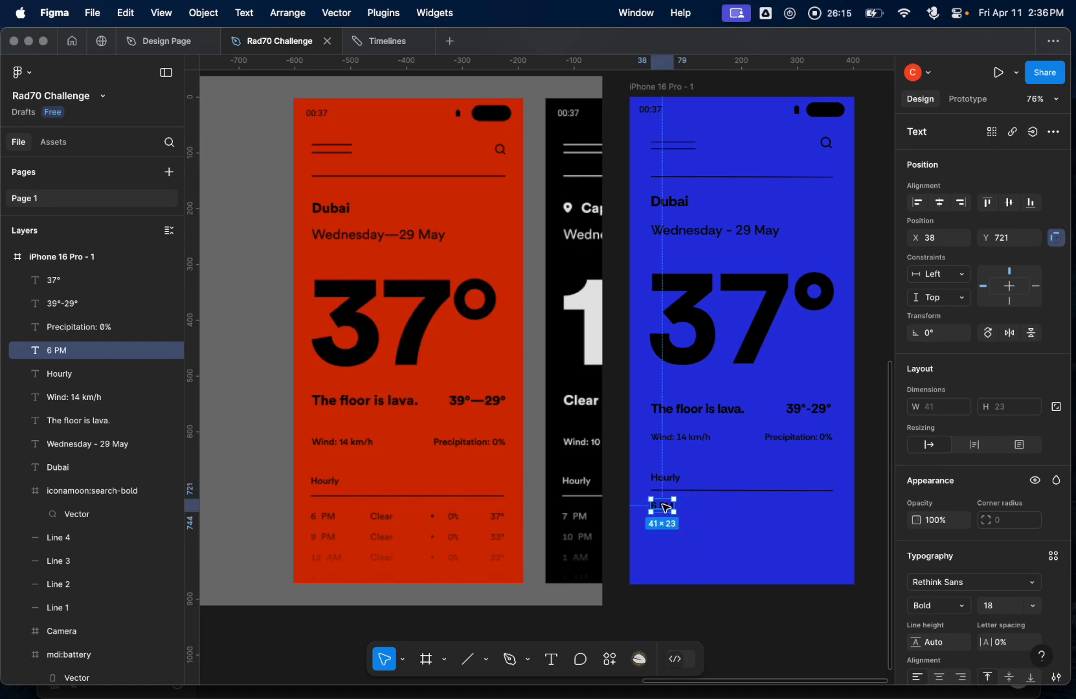
- Duplicate the "6 PM" text, place the copy beside it at X 97, Y 721 and change its wording to "Clear"
{"action": "key", "text": "super+d"}
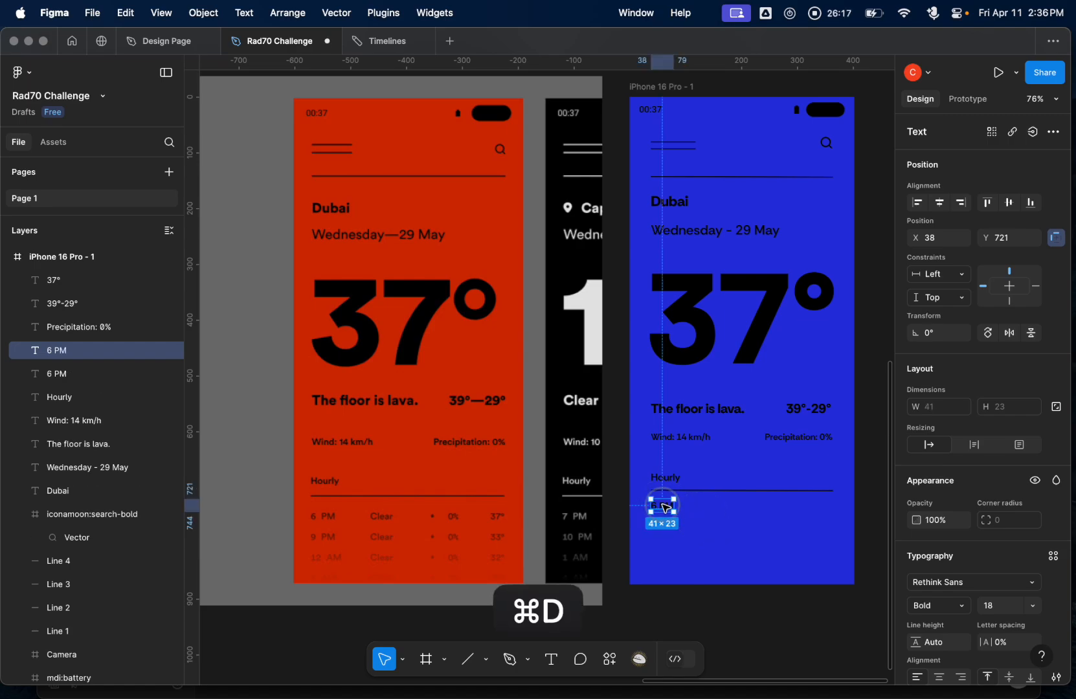
{"action": "left_click_drag", "start_coordinate": [665, 508], "coordinate": [699, 507]}
{"action": "double_click", "coordinate": [697, 505]}
{"action": "type", "text": "Cl"}
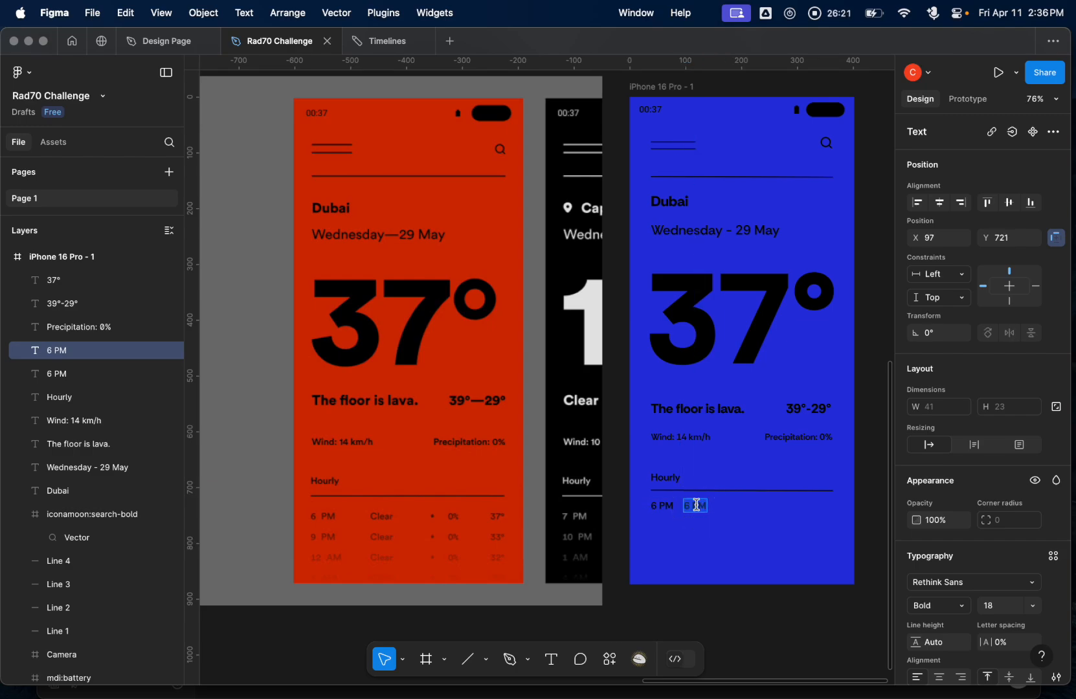
{"action": "type", "text": "ear"}
{"action": "left_click", "coordinate": [736, 518]}
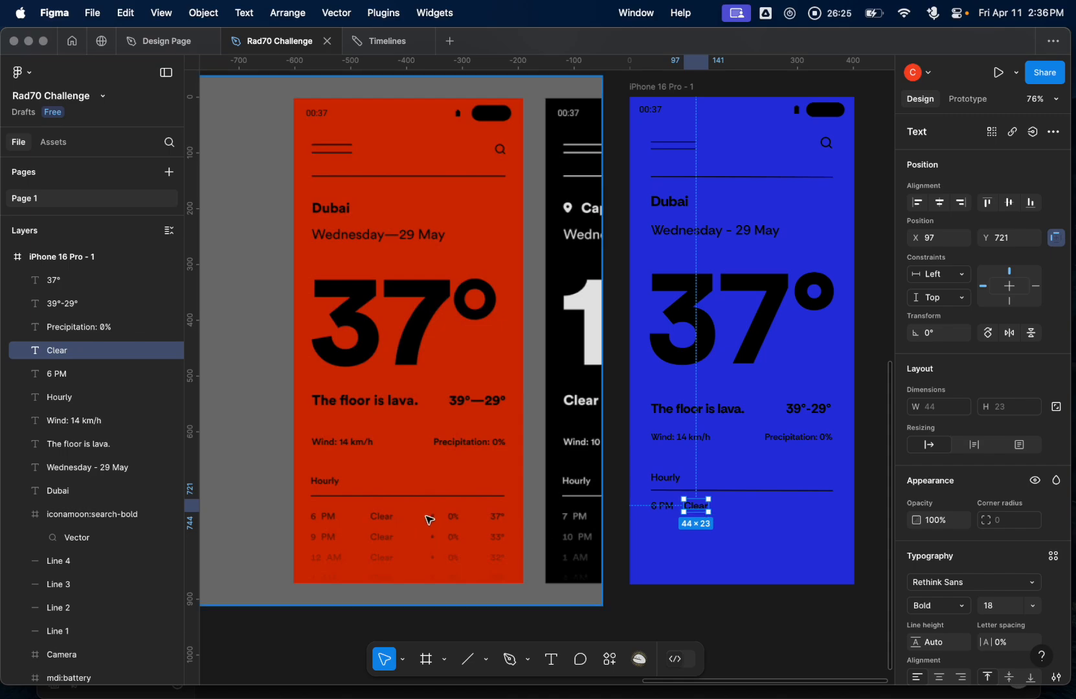
- Duplicate the "Clear" text, place the copy to its right at X 169, Y 721 and change its wording to "0%"
{"action": "scroll", "coordinate": [429, 520], "scroll_direction": "up", "scroll_amount": 5}
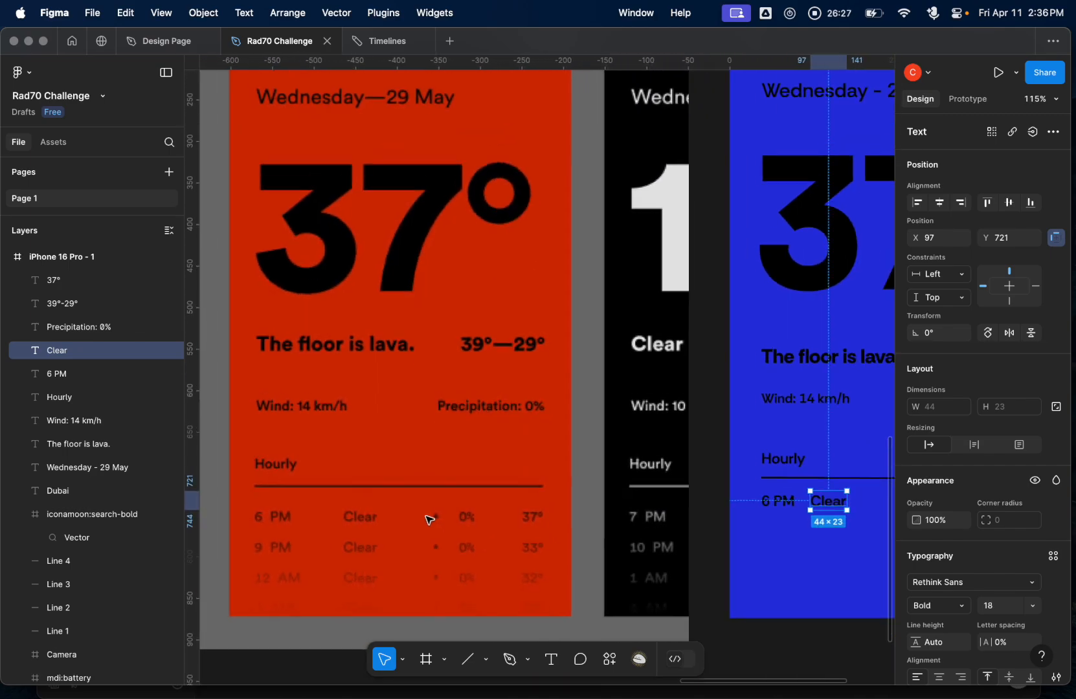
{"action": "scroll", "coordinate": [429, 519], "scroll_direction": "down", "scroll_amount": 3}
{"action": "scroll", "coordinate": [493, 531], "scroll_direction": "right", "scroll_amount": 1}
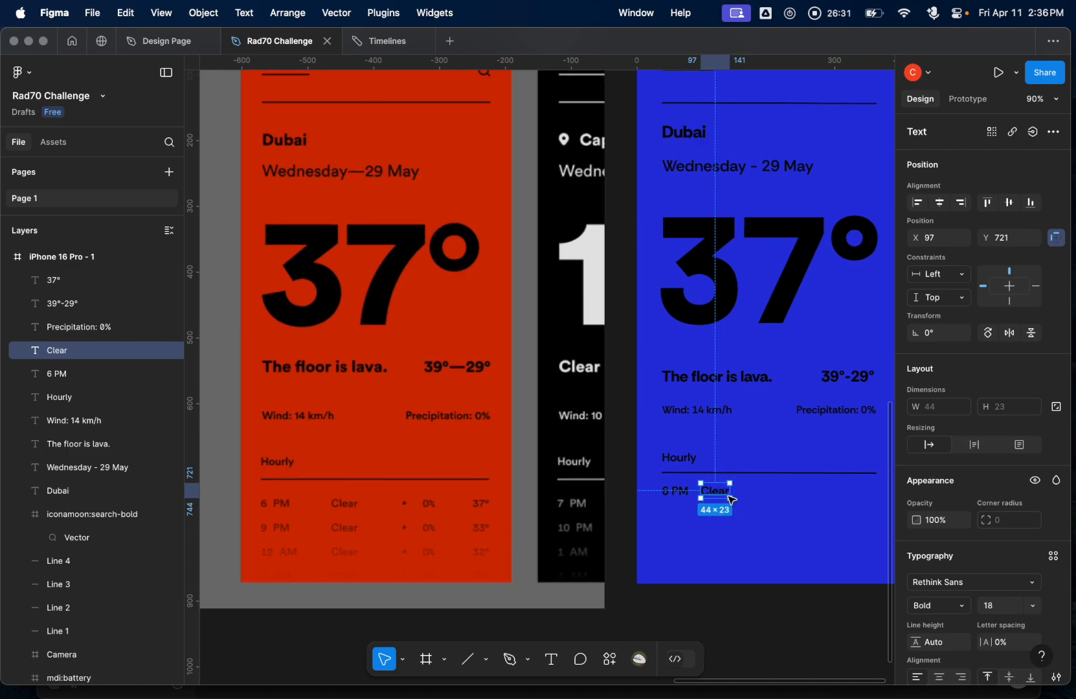
{"action": "key", "text": "super+d"}
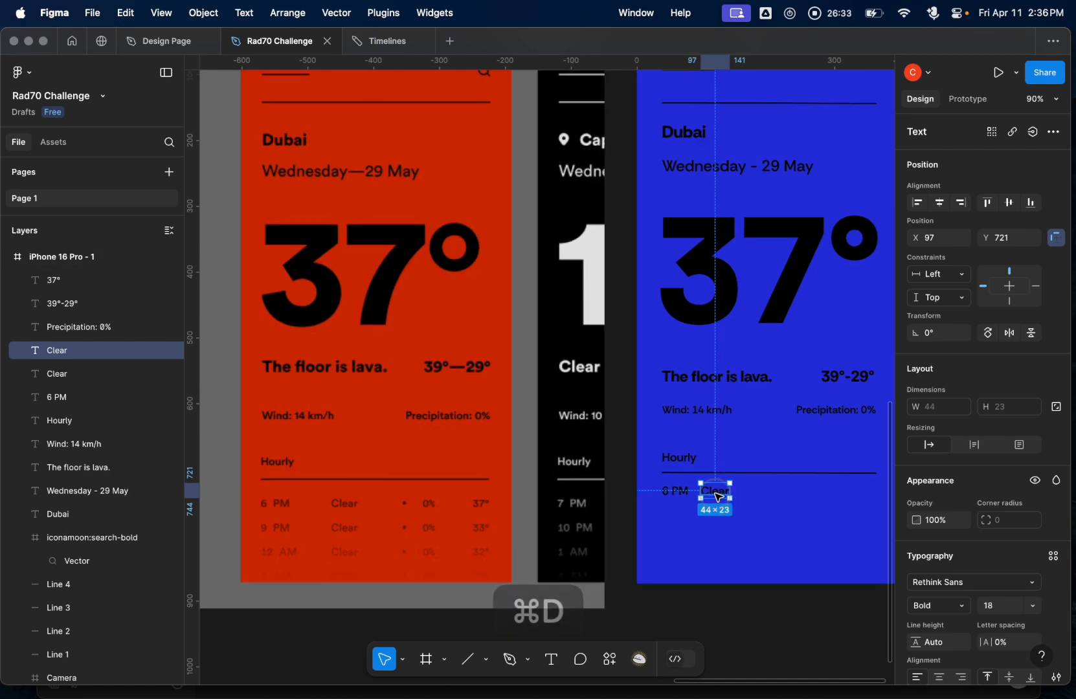
{"action": "left_click_drag", "start_coordinate": [717, 499], "coordinate": [762, 493]}
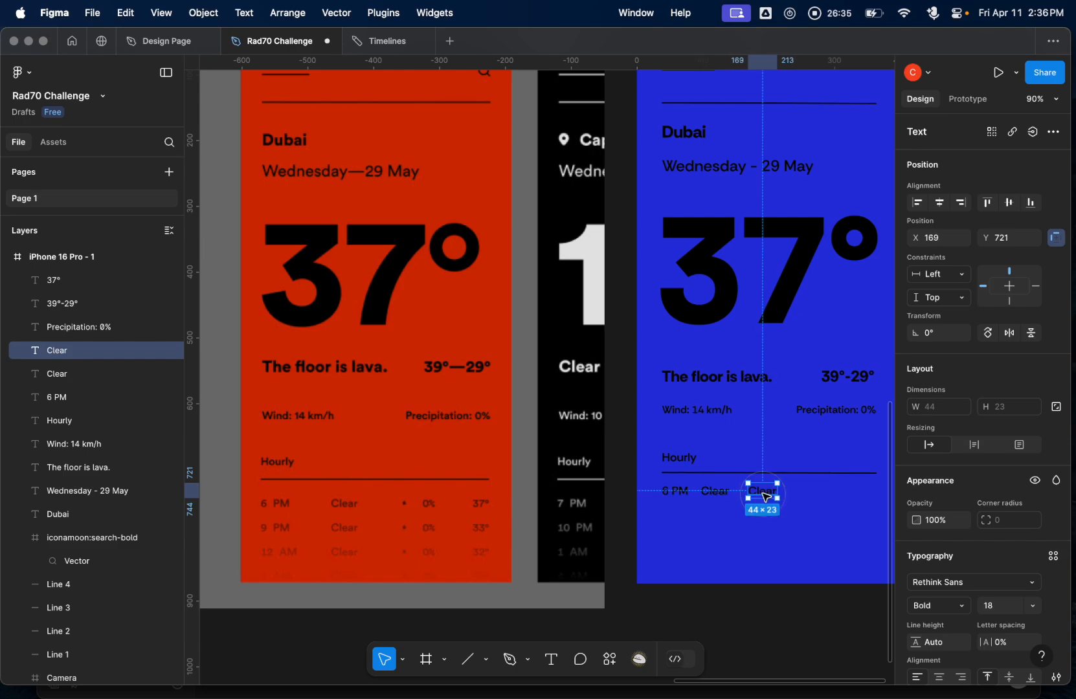
{"action": "double_click", "coordinate": [764, 493]}
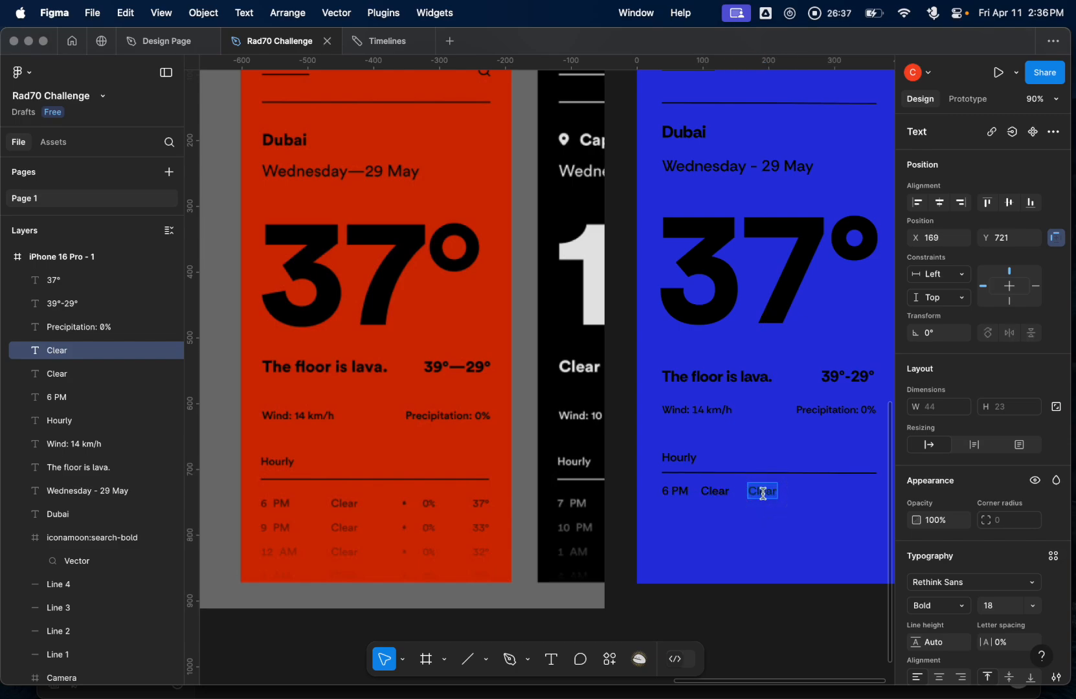
{"action": "key", "text": "BackSpace"}
{"action": "key", "text": "BackSpace"}
{"action": "type", "text": "0%"}
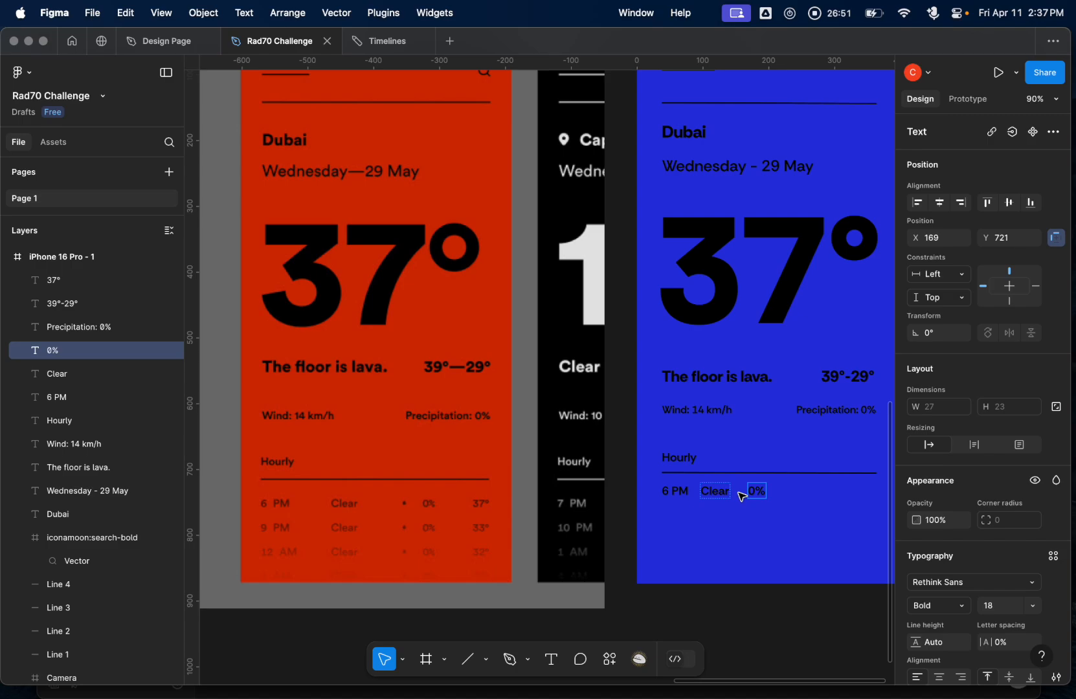
- Duplicate the hourly row's "0%" text, place the copy to its right at X 206, Y 721 and change it to "37°"
{"action": "left_click", "coordinate": [757, 493]}
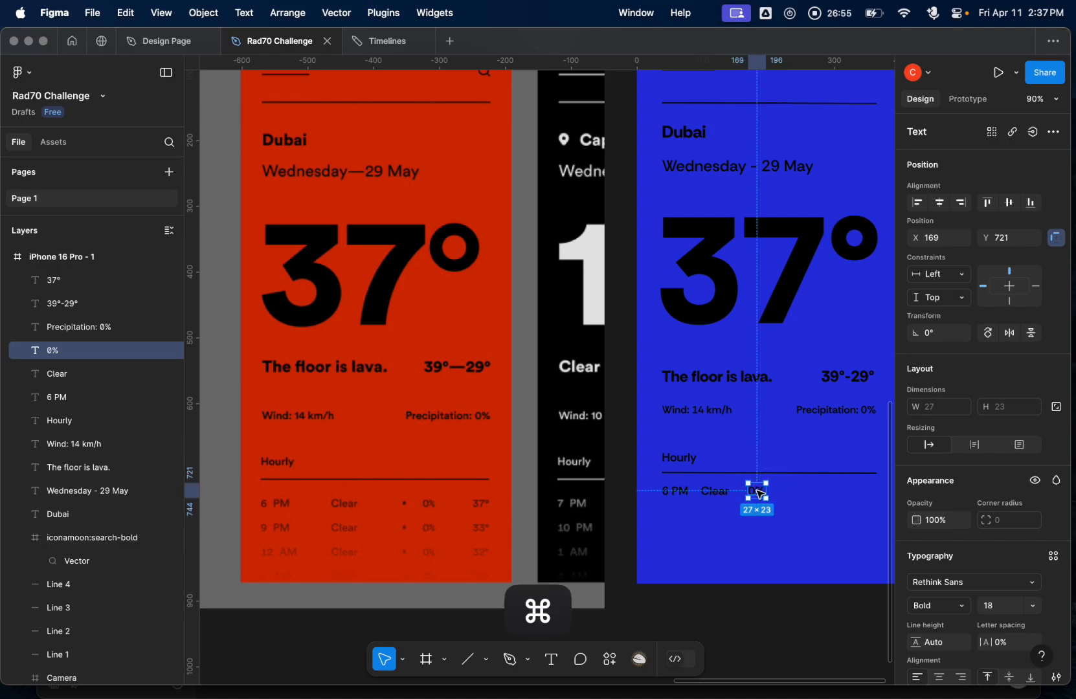
{"action": "key", "text": "cmd+d"}
{"action": "left_click", "coordinate": [760, 494]}
{"action": "left_click_drag", "start_coordinate": [763, 494], "coordinate": [783, 491]}
{"action": "double_click", "coordinate": [783, 491]}
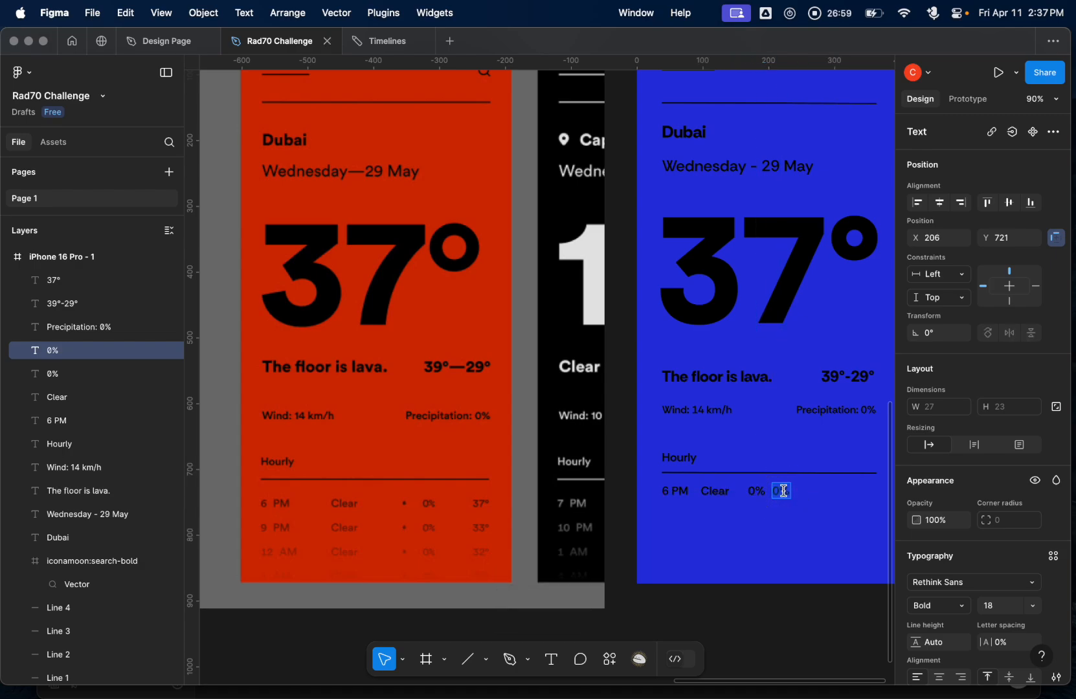
{"action": "type", "text": "37°"}
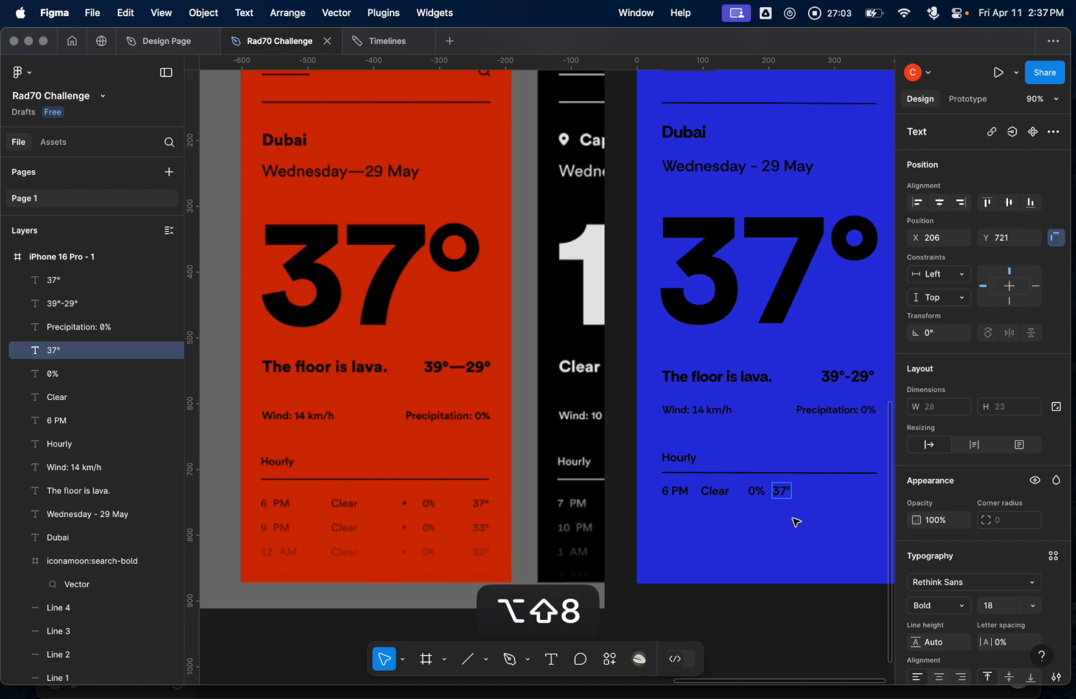
{"action": "scroll", "coordinate": [784, 522], "scroll_direction": "right", "scroll_amount": 2}
{"action": "scroll", "coordinate": [784, 522], "scroll_direction": "down", "scroll_amount": 1}
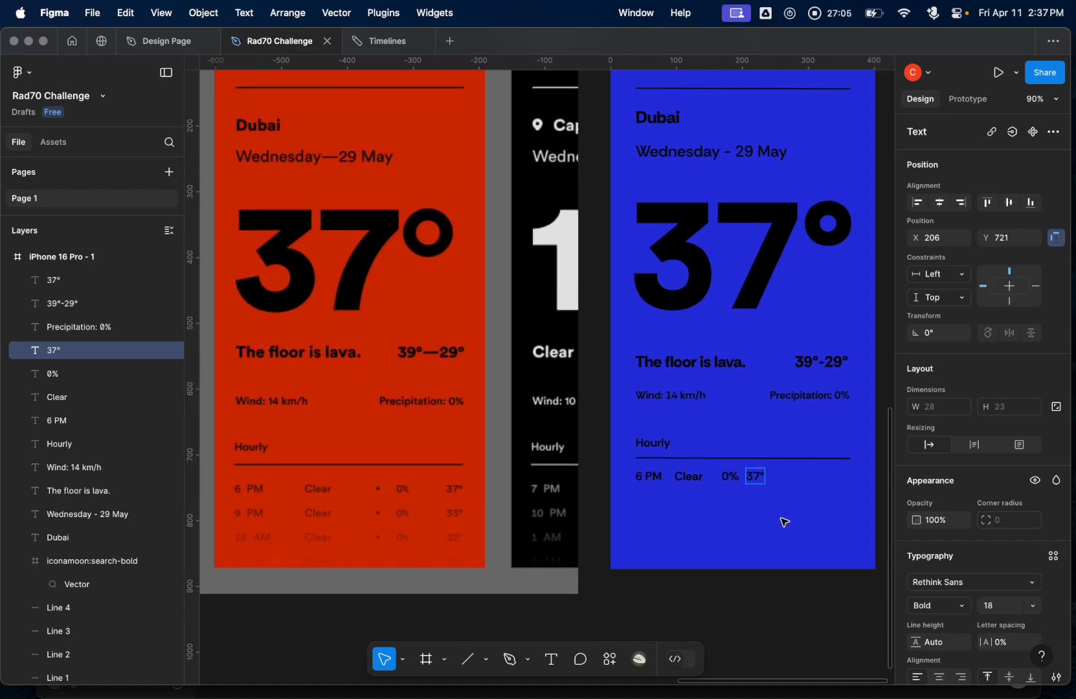
{"action": "scroll", "coordinate": [784, 522], "scroll_direction": "up", "scroll_amount": 3}
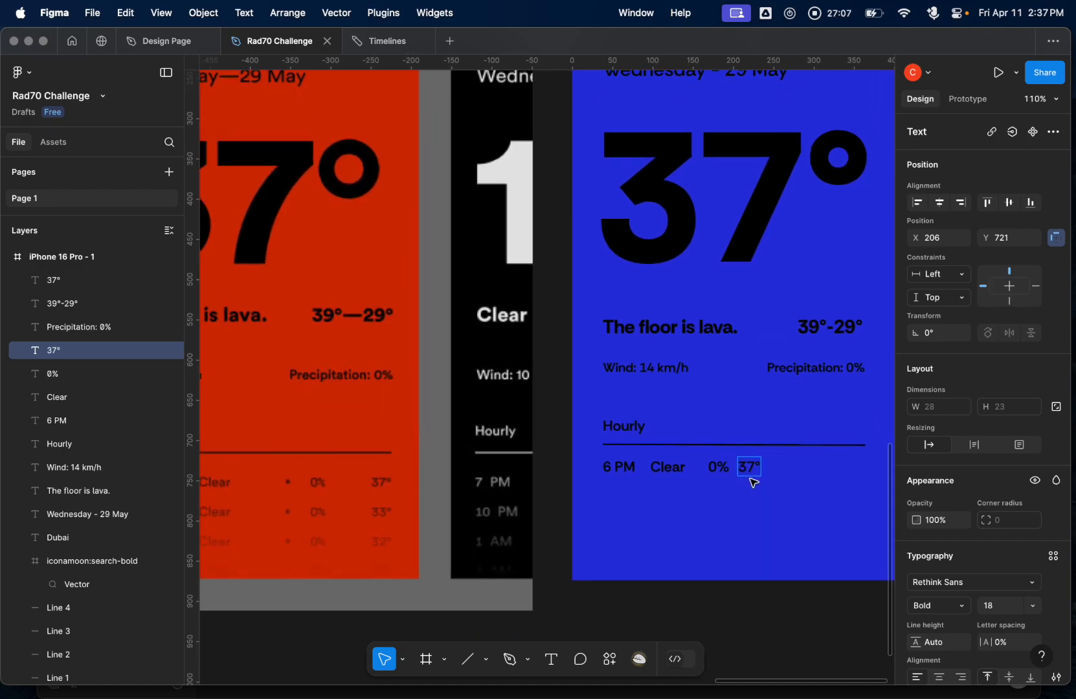
{"action": "left_click", "coordinate": [793, 504]}
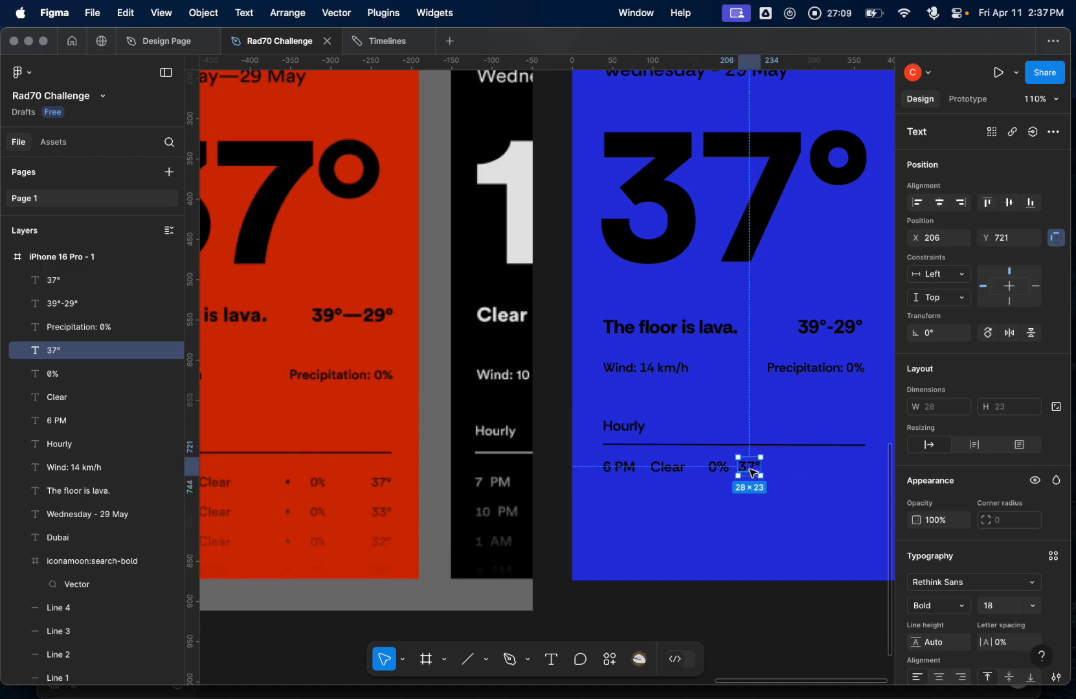
- Space out the hourly row's texts at Y 721, moving "37°" to X 336, "0%" to X 266 and "Clear" to X 138
{"action": "left_click_drag", "start_coordinate": [749, 470], "coordinate": [853, 468]}
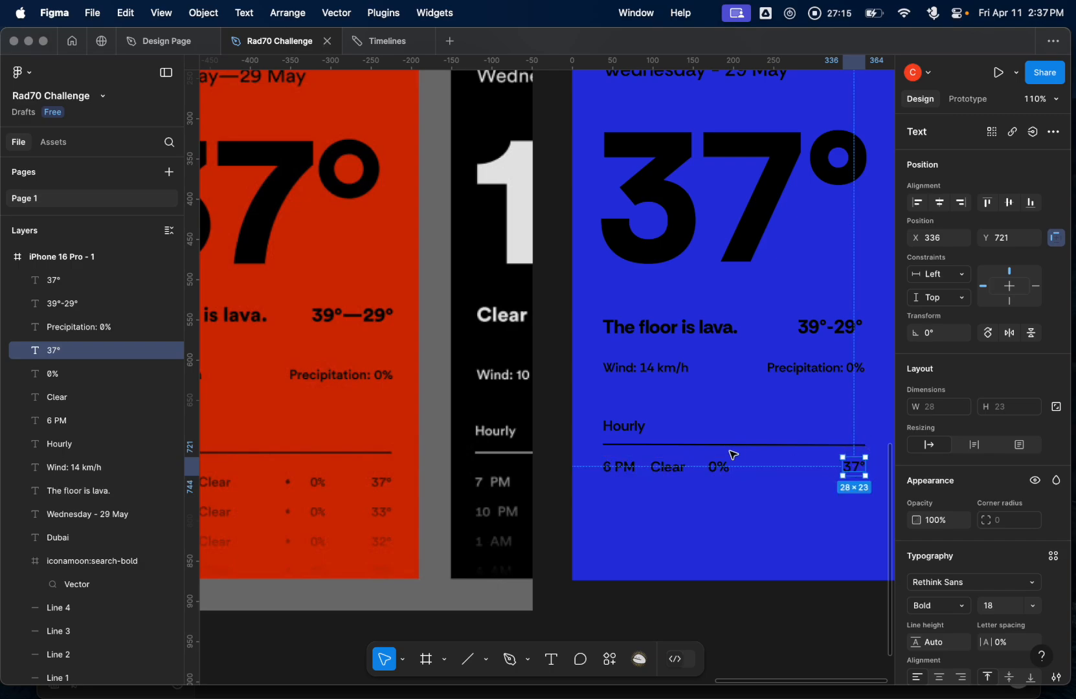
{"action": "left_click_drag", "start_coordinate": [719, 470], "coordinate": [796, 469]}
{"action": "left_click", "coordinate": [666, 466]}
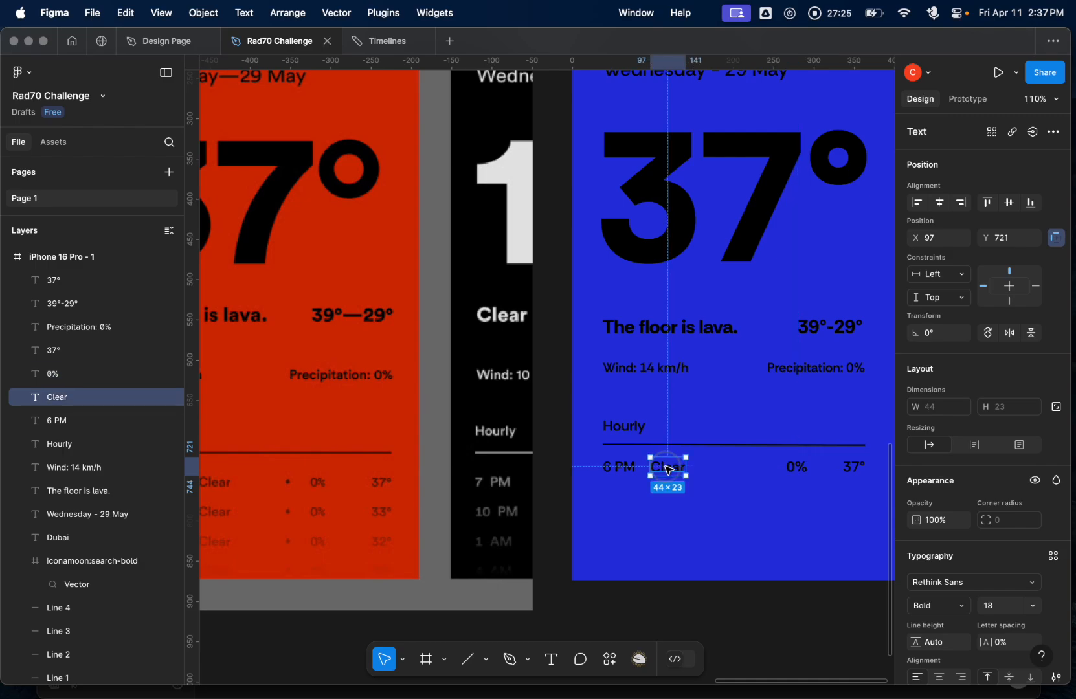
{"action": "left_click_drag", "start_coordinate": [666, 466], "coordinate": [695, 468]}
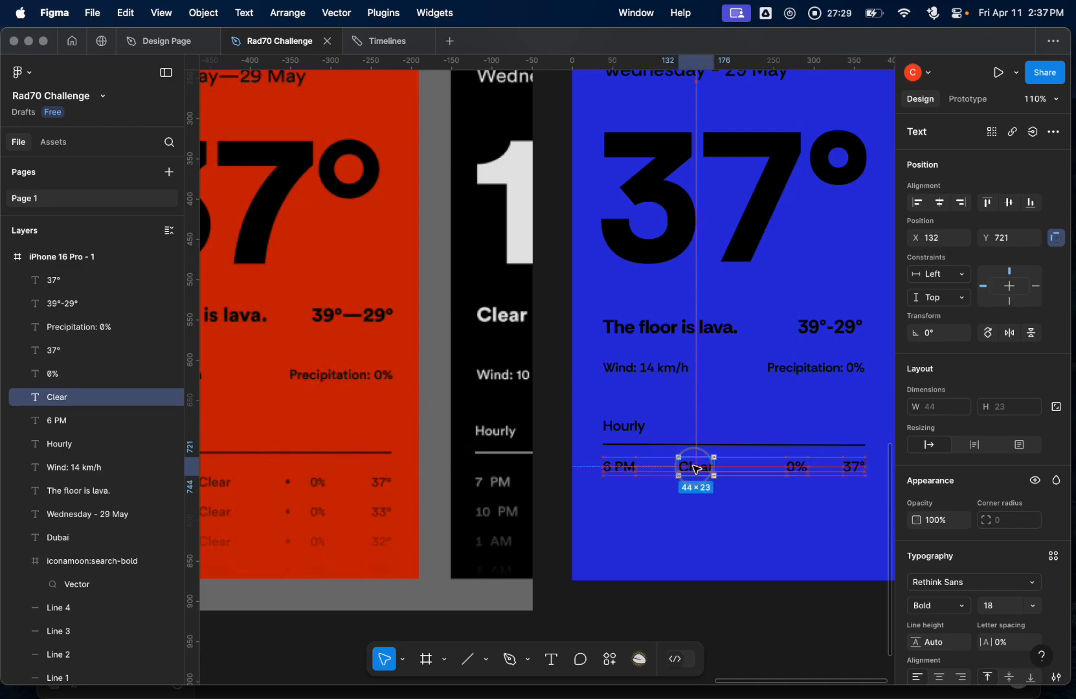
{"action": "scroll", "coordinate": [694, 468], "scroll_direction": "left", "scroll_amount": 3}
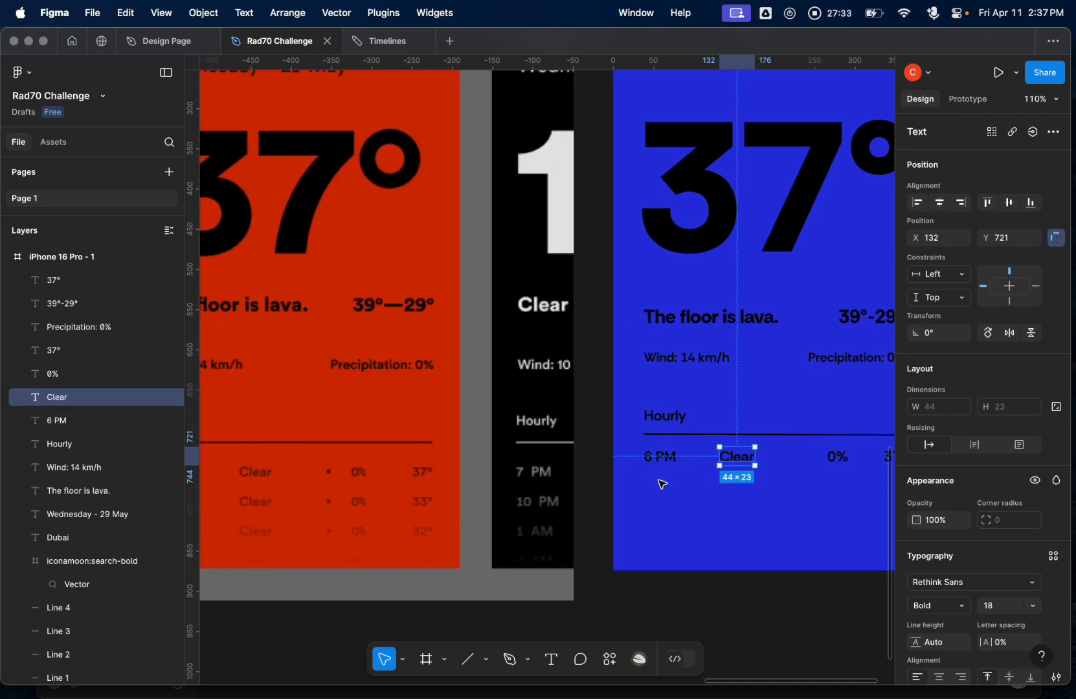
{"action": "left_click_drag", "start_coordinate": [737, 458], "coordinate": [743, 455]}
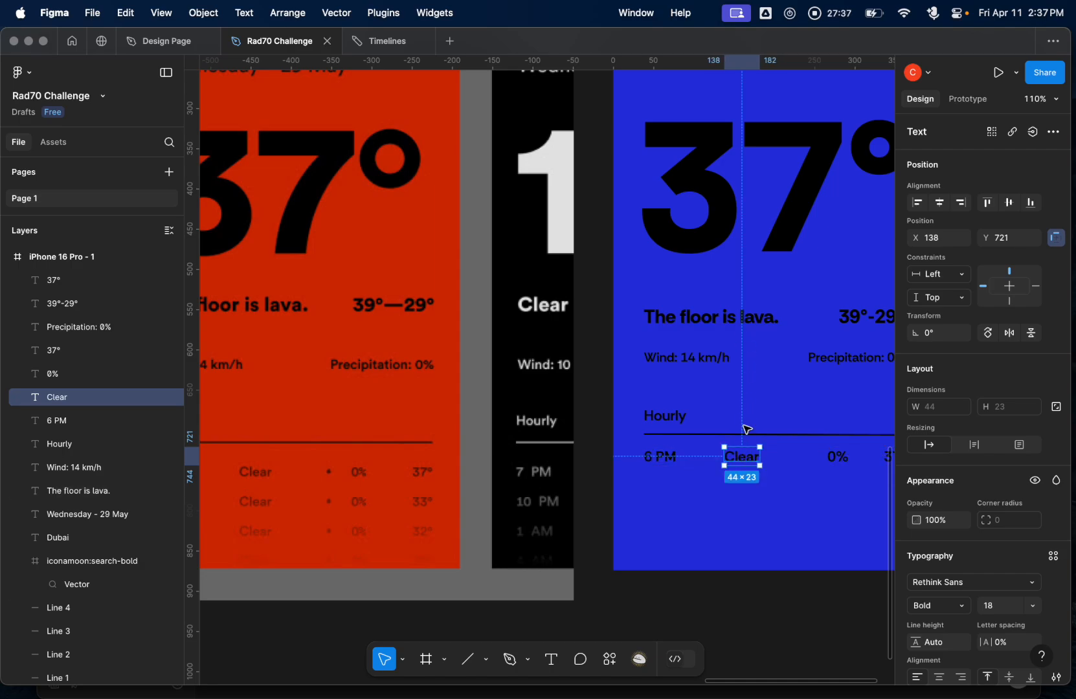
{"action": "scroll", "coordinate": [737, 533], "scroll_direction": "down", "scroll_amount": 2}
{"action": "left_click", "coordinate": [738, 531]}
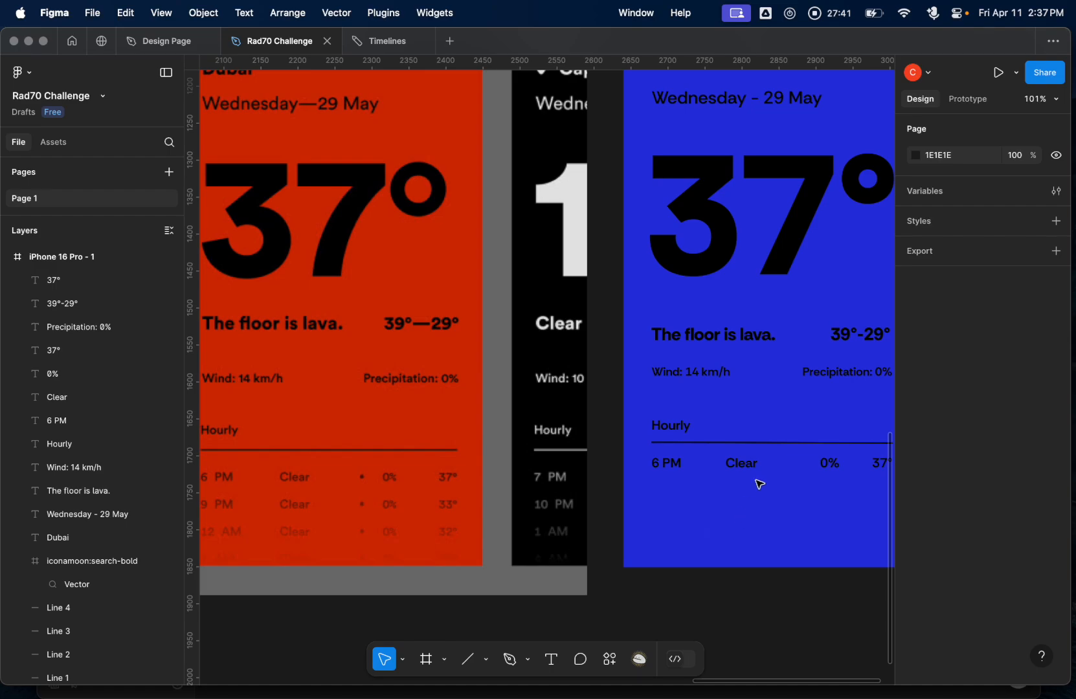
- Set the "6 PM" text's font size to 16
{"action": "scroll", "coordinate": [759, 485], "scroll_direction": "right", "scroll_amount": 2}
{"action": "left_click", "coordinate": [623, 474]}
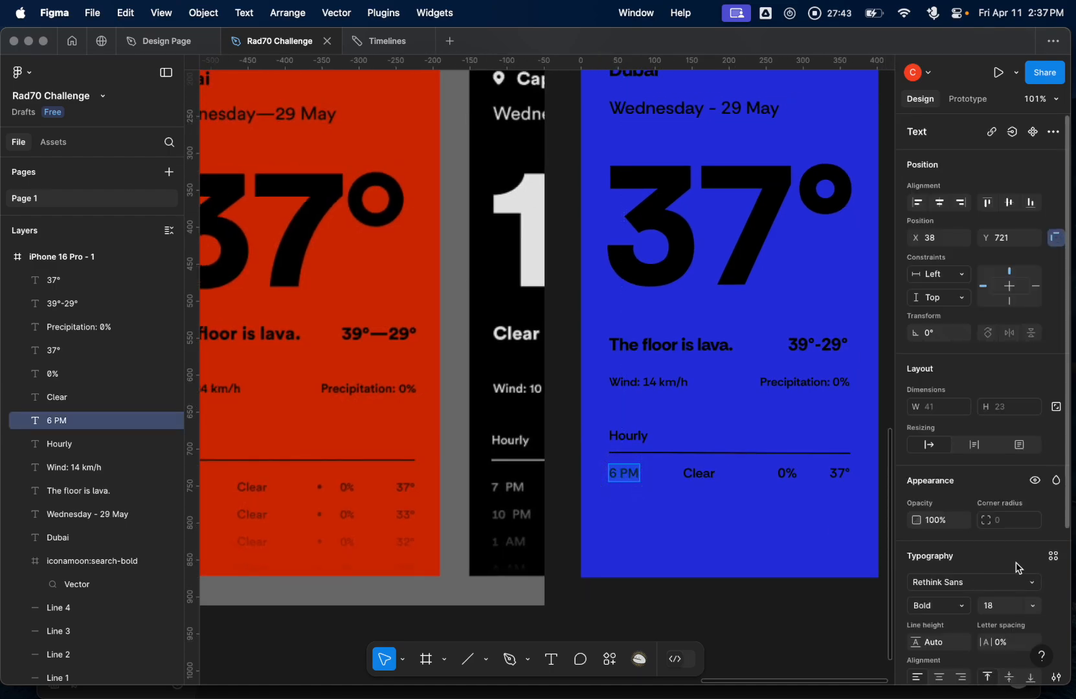
{"action": "left_click", "coordinate": [994, 611]}
{"action": "key", "text": "Down"}
{"action": "key", "text": "Down"}
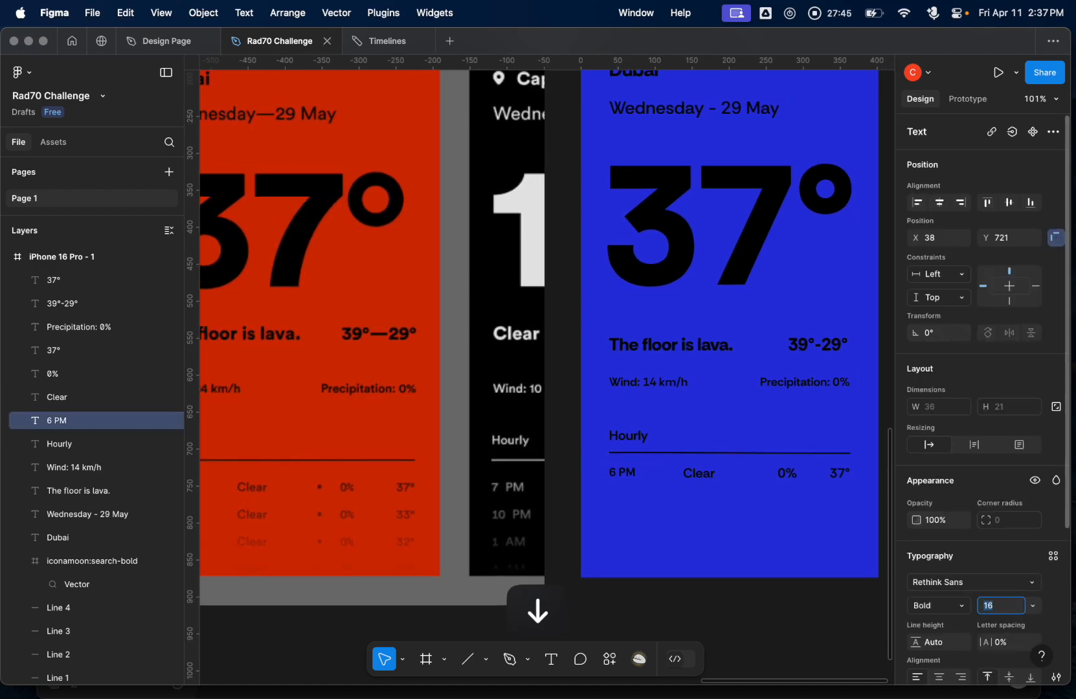
- Try font size 14 on the "6 PM" text against the reference row and return it to 16
{"action": "key", "text": "Down"}
{"action": "key", "text": "Down"}
{"action": "scroll", "coordinate": [682, 535], "scroll_direction": "left", "scroll_amount": 3}
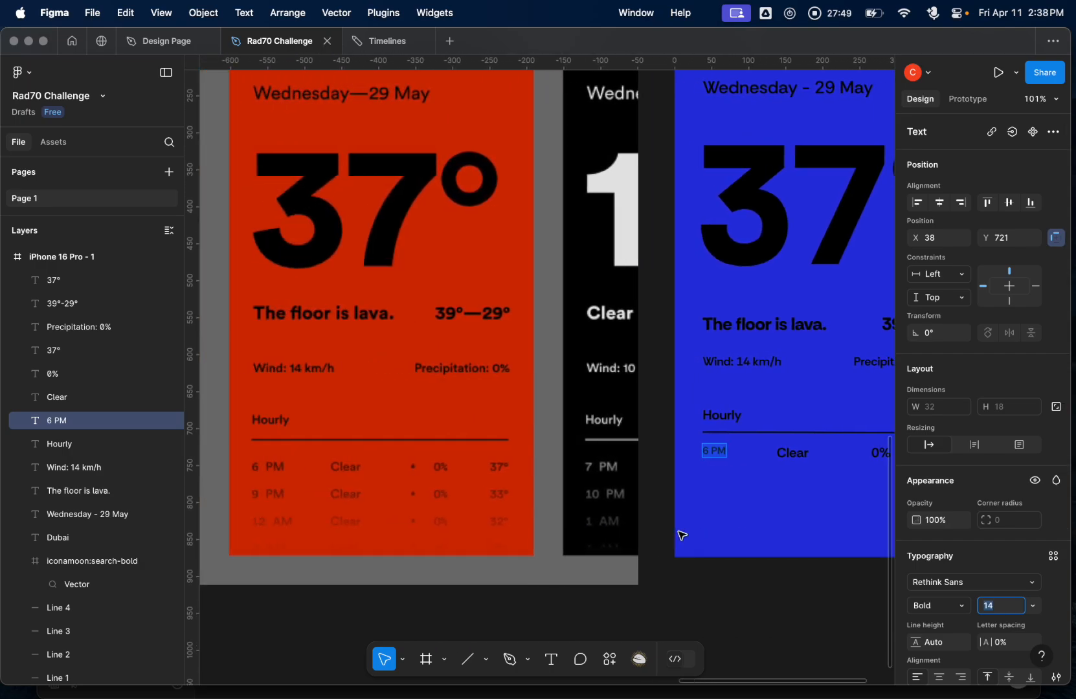
{"action": "scroll", "coordinate": [682, 535], "scroll_direction": "left", "scroll_amount": 2}
{"action": "key", "text": "Up"}
{"action": "key", "text": "Up"}
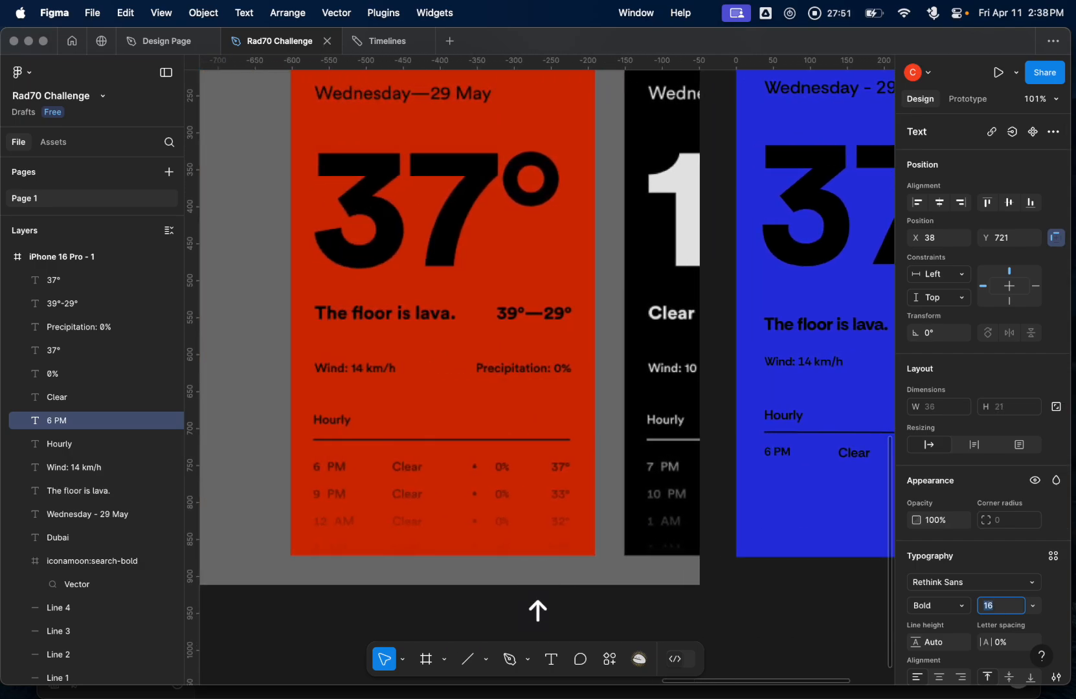
- Set the font size of the "Clear" text in the hourly row to 16
{"action": "scroll", "coordinate": [635, 526], "scroll_direction": "right", "scroll_amount": 2}
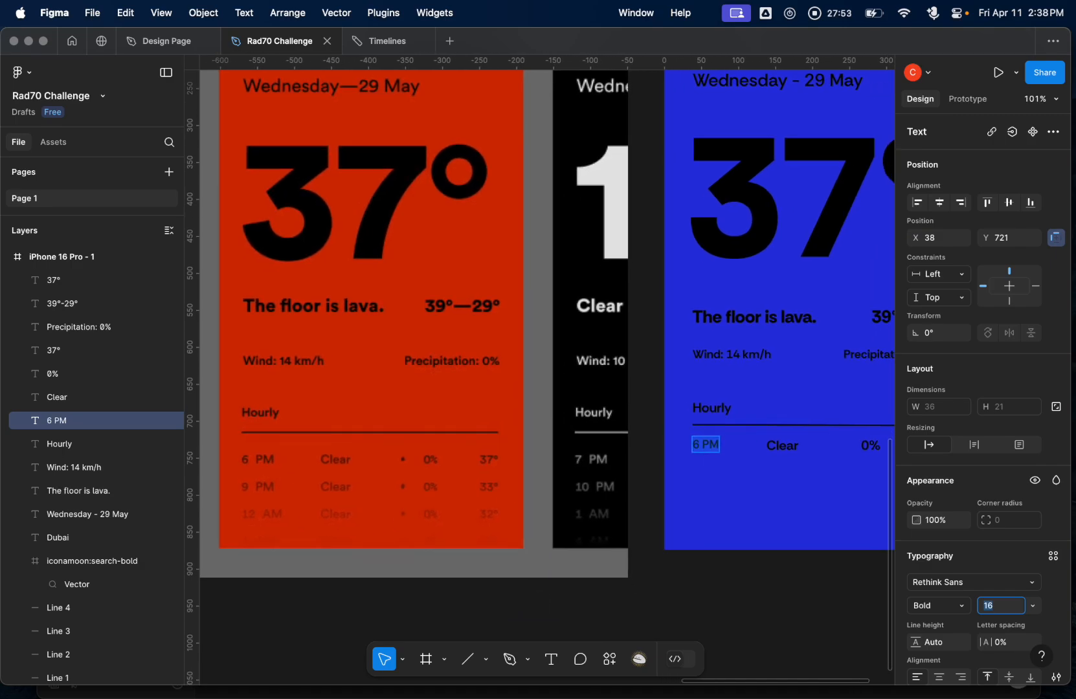
{"action": "scroll", "coordinate": [793, 525], "scroll_direction": "right", "scroll_amount": 1}
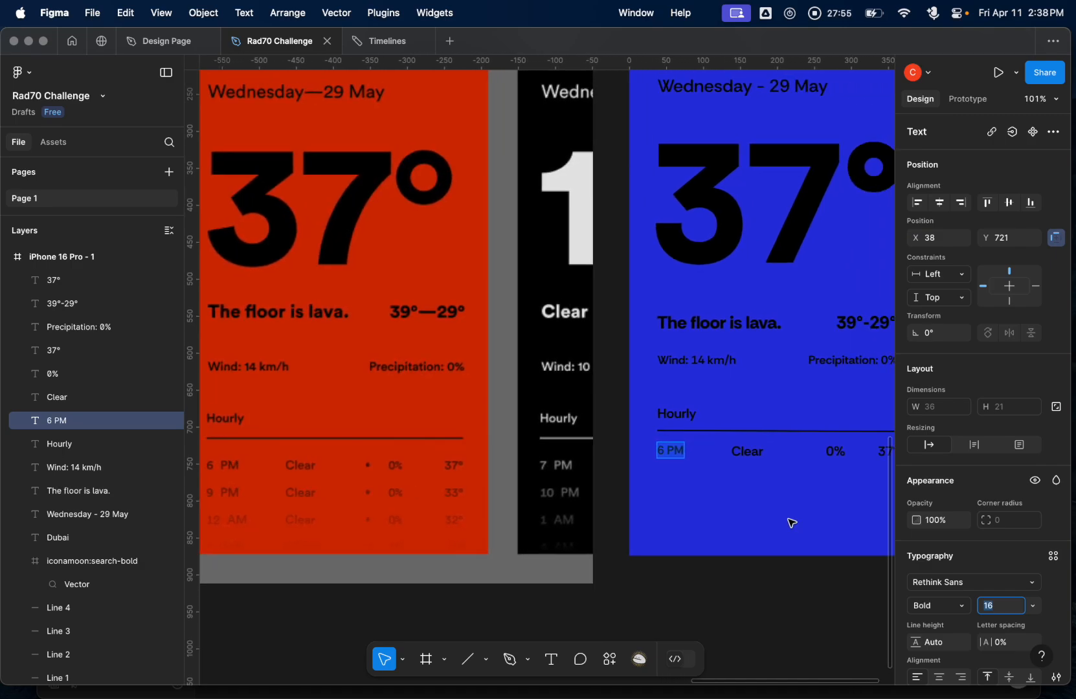
{"action": "left_click", "coordinate": [750, 453]}
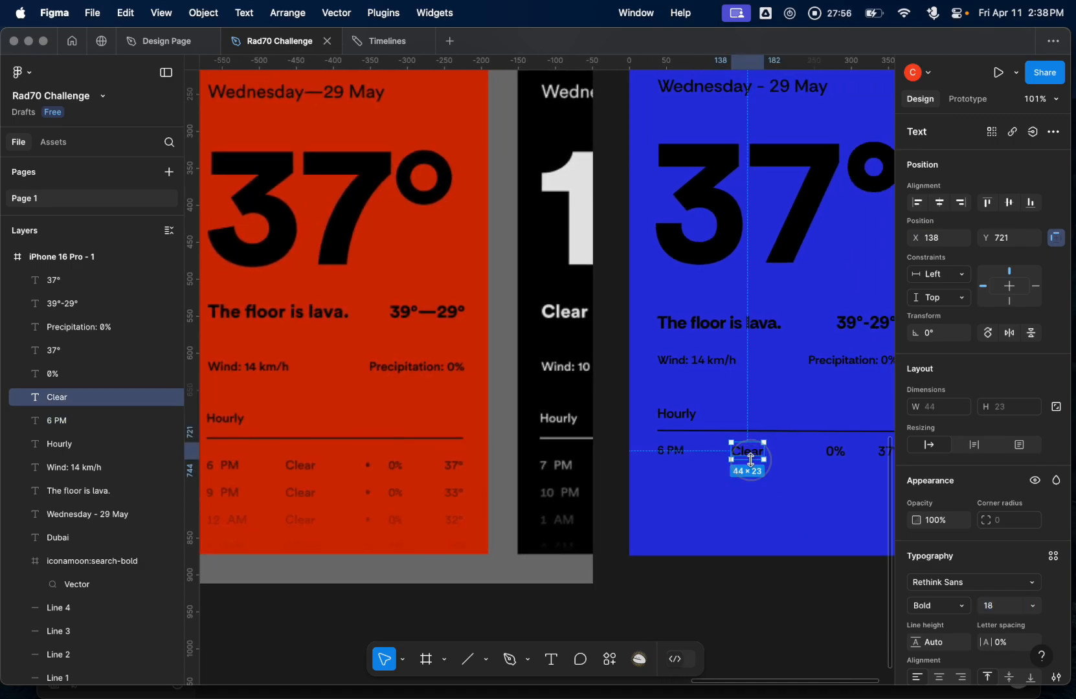
{"action": "left_click", "coordinate": [990, 605]}
{"action": "key", "text": "Down"}
{"action": "key", "text": "Down"}
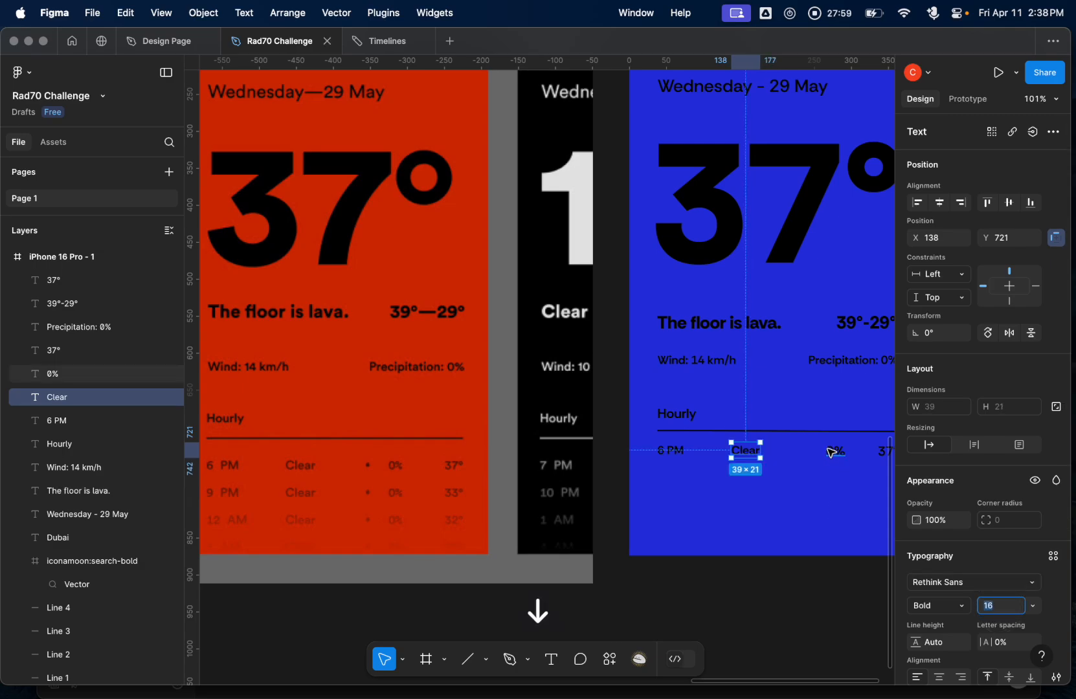
- Set the font size of the "0%" text in the hourly row to 16
{"action": "left_click", "coordinate": [835, 451]}
{"action": "left_click", "coordinate": [994, 605]}
{"action": "key", "text": "Down"}
{"action": "key", "text": "Down"}
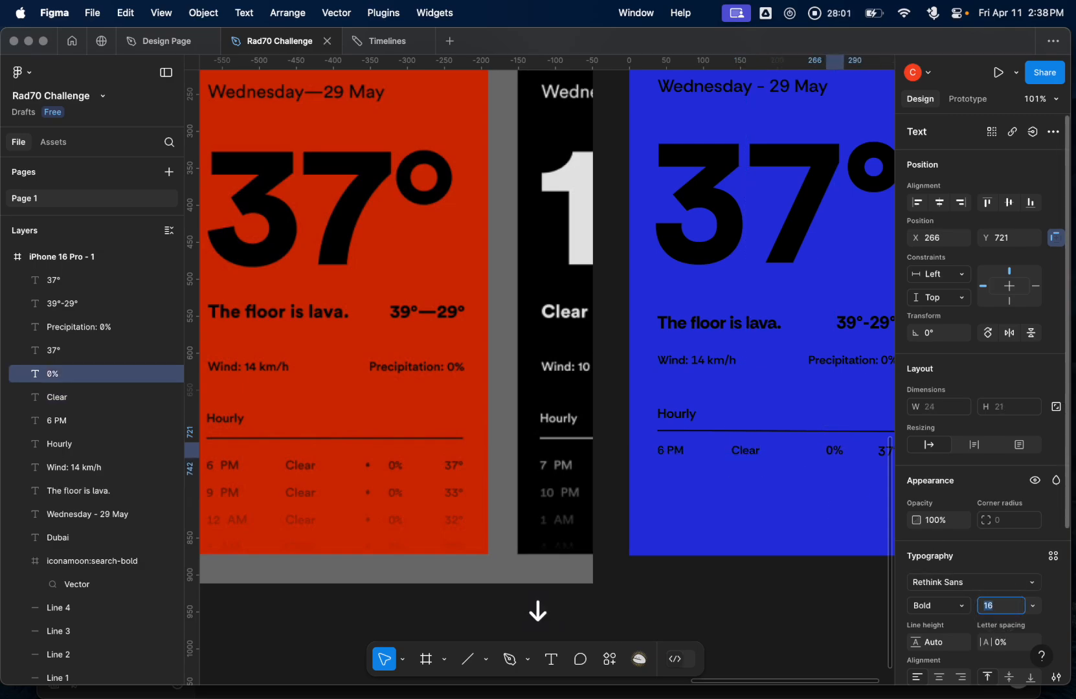
{"action": "scroll", "coordinate": [809, 520], "scroll_direction": "right", "scroll_amount": 2}
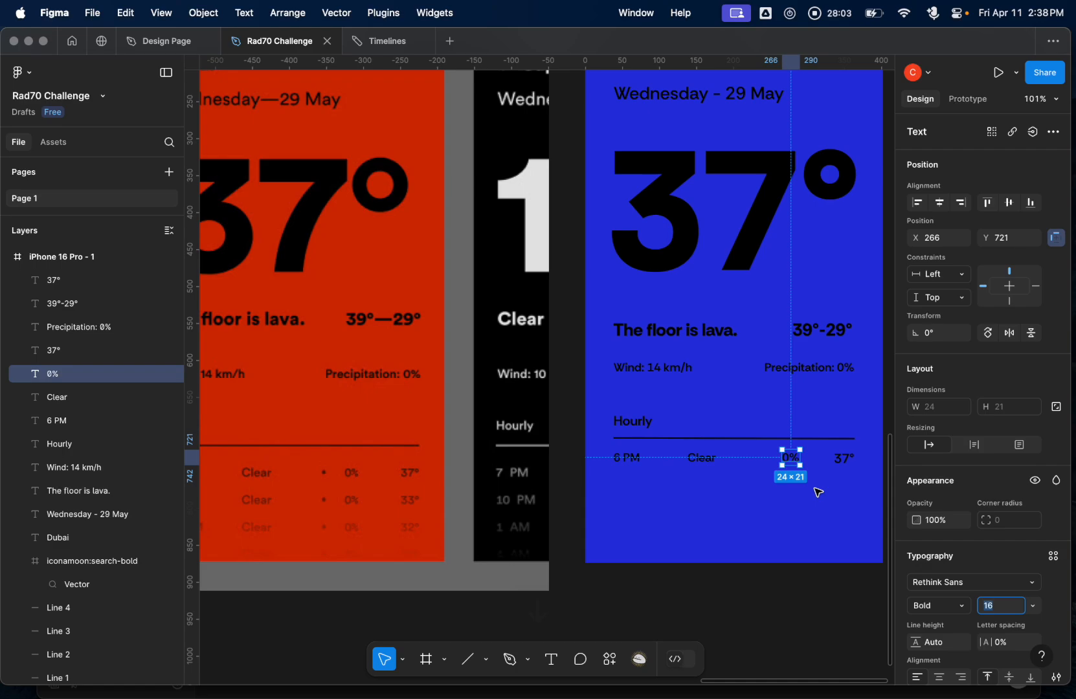
- Set the font size of the "37°" text in the hourly row to 16
{"action": "left_click", "coordinate": [844, 458]}
{"action": "left_click", "coordinate": [1008, 611]}
{"action": "key", "text": "Down"}
{"action": "key", "text": "Down"}
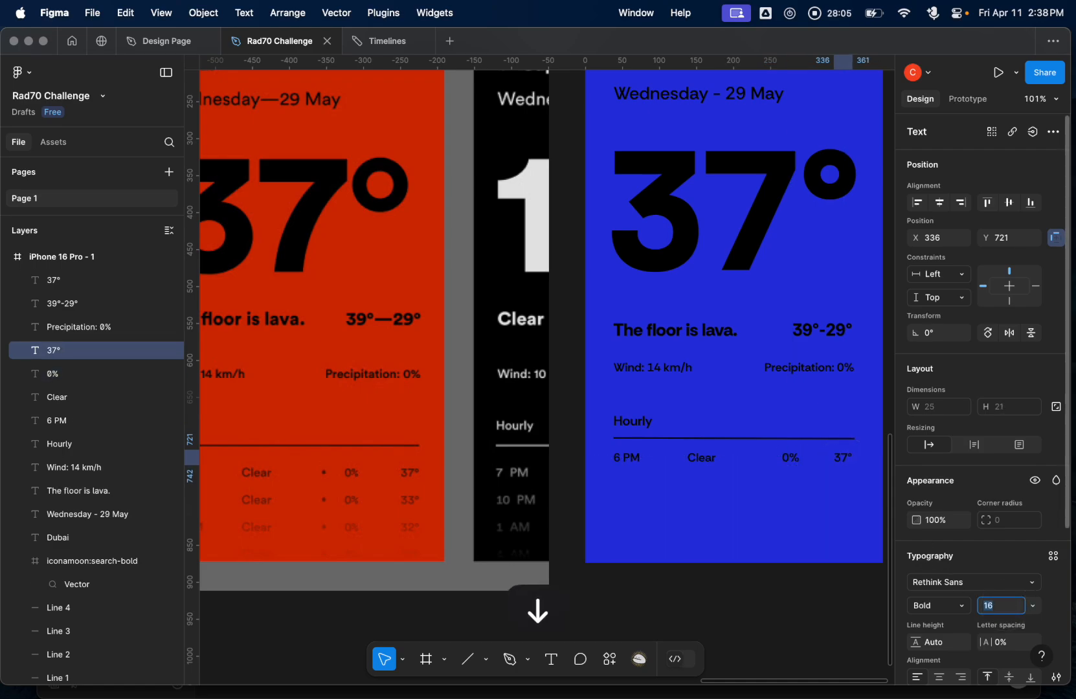
{"action": "left_click", "coordinate": [707, 519]}
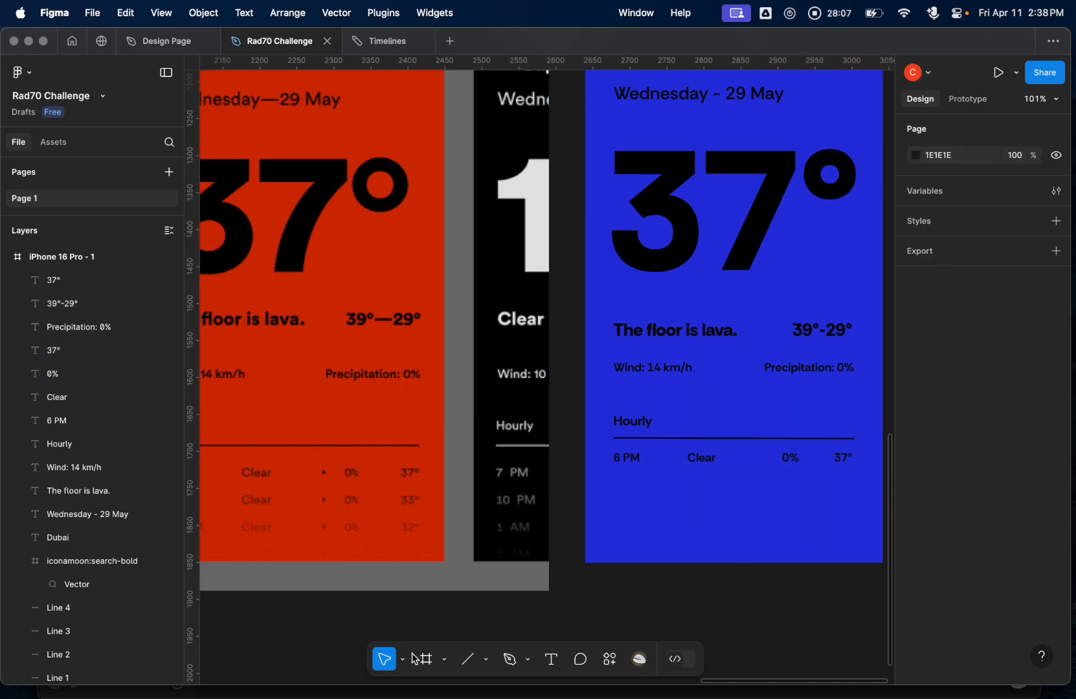
- Place a 100 × 100 frame over the hourly row and fill it with black 000000
{"action": "left_click", "coordinate": [434, 662]}
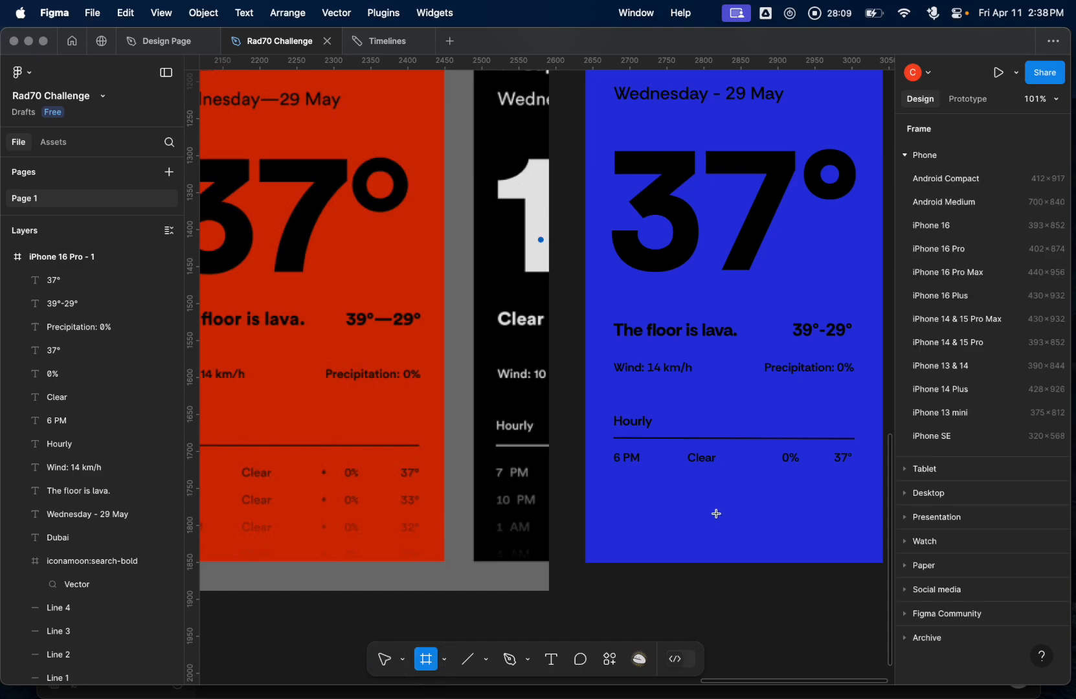
{"action": "left_click", "coordinate": [760, 457]}
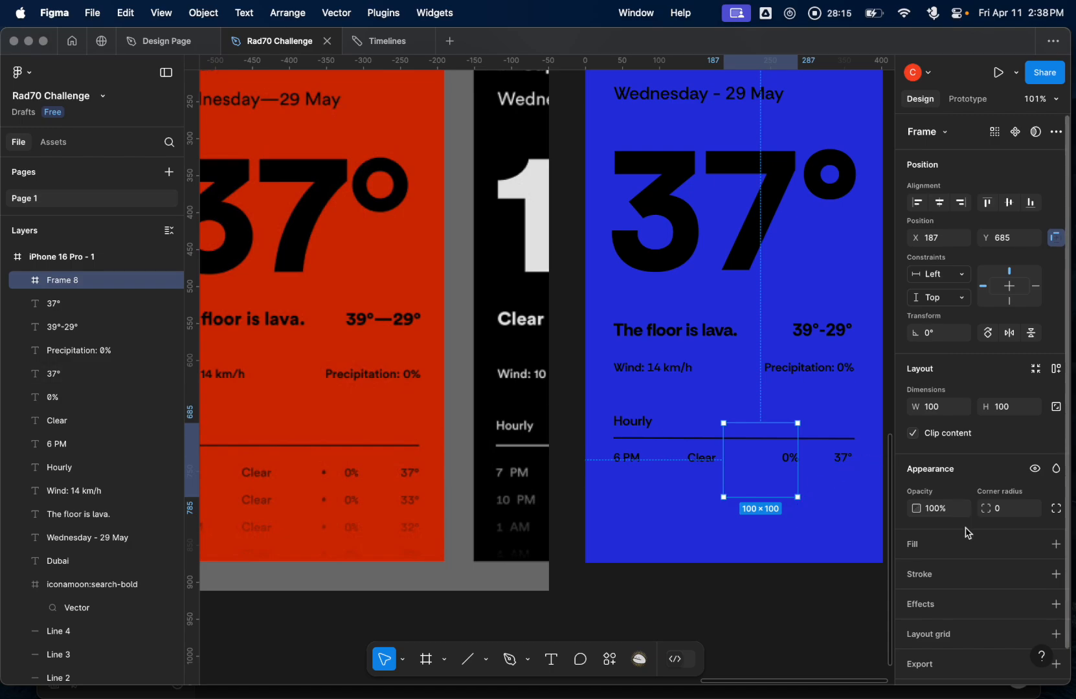
{"action": "left_click", "coordinate": [969, 548]}
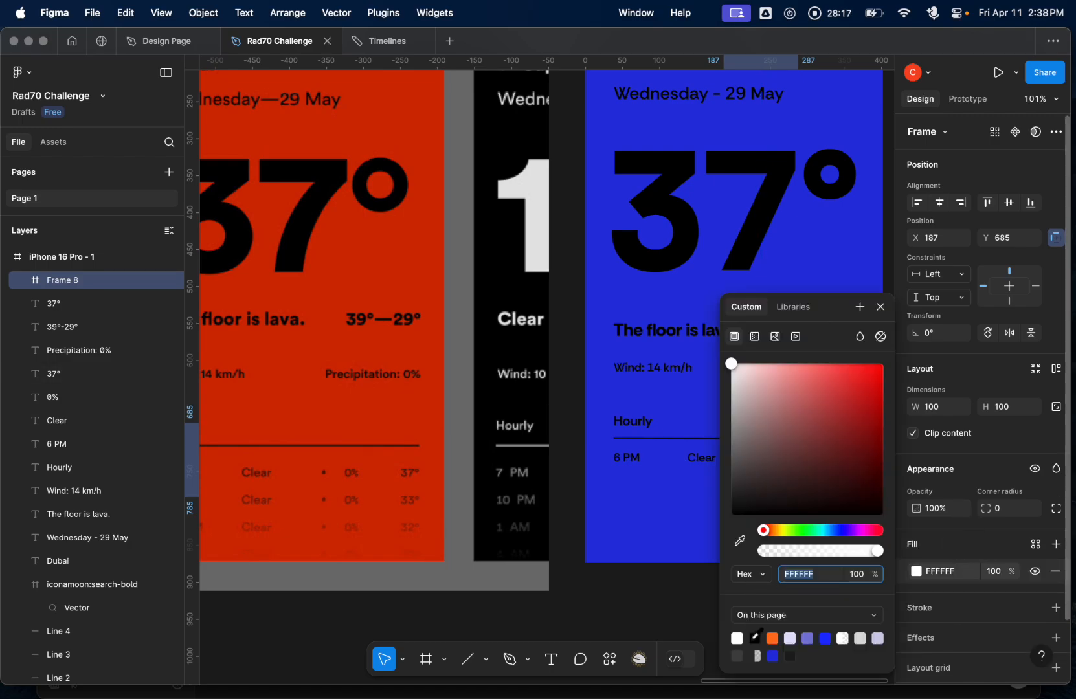
{"action": "left_click", "coordinate": [754, 638]}
{"action": "left_click", "coordinate": [880, 307]}
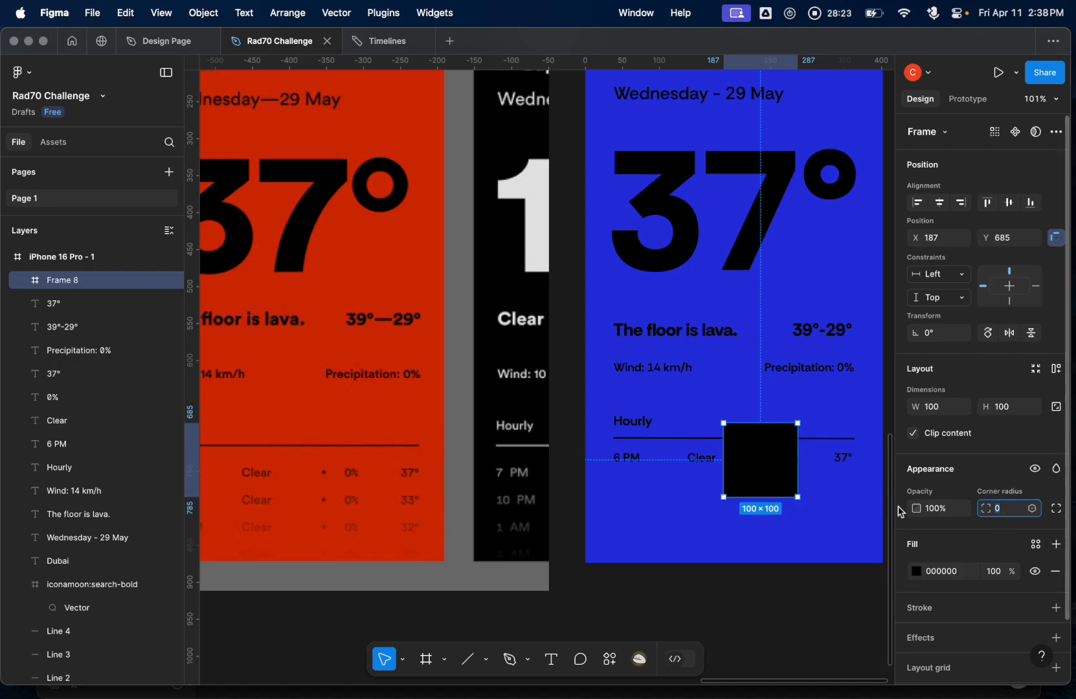
- Round the black frame into a circle with a corner radius of 90
{"action": "key", "text": "Up"}
{"action": "key", "text": "Up"}
{"action": "key", "text": "Up"}
{"action": "key", "text": "Up"}
{"action": "key", "text": "Return"}
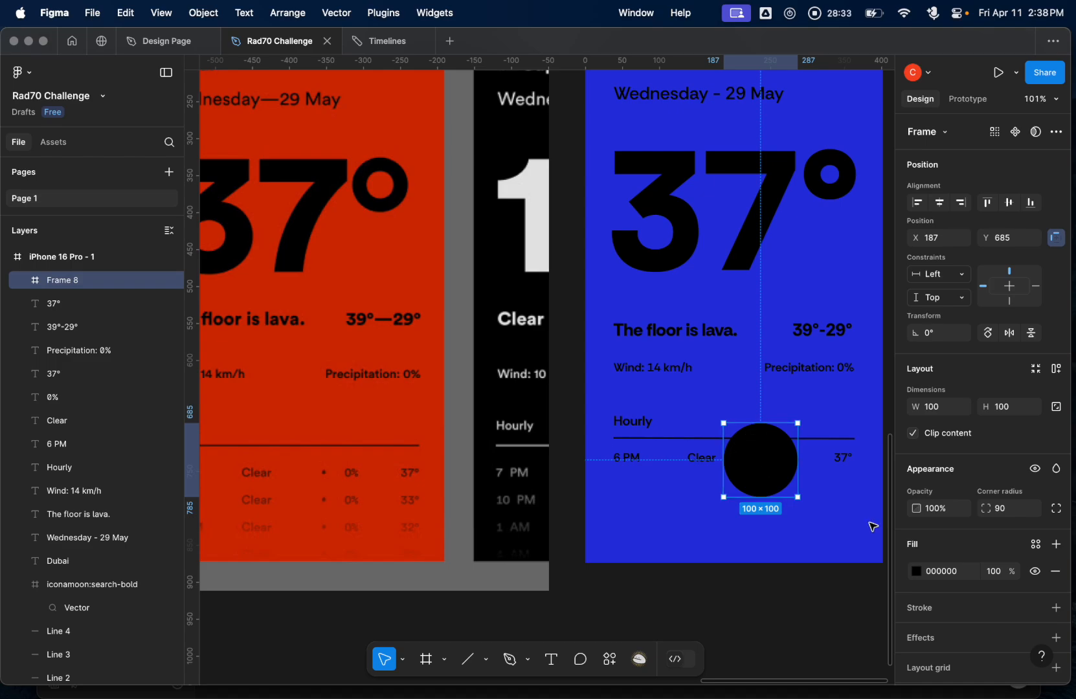
- Lock the black circle's aspect ratio and set its width to 14
{"action": "left_click", "coordinate": [1056, 406]}
{"action": "left_click", "coordinate": [947, 409]}
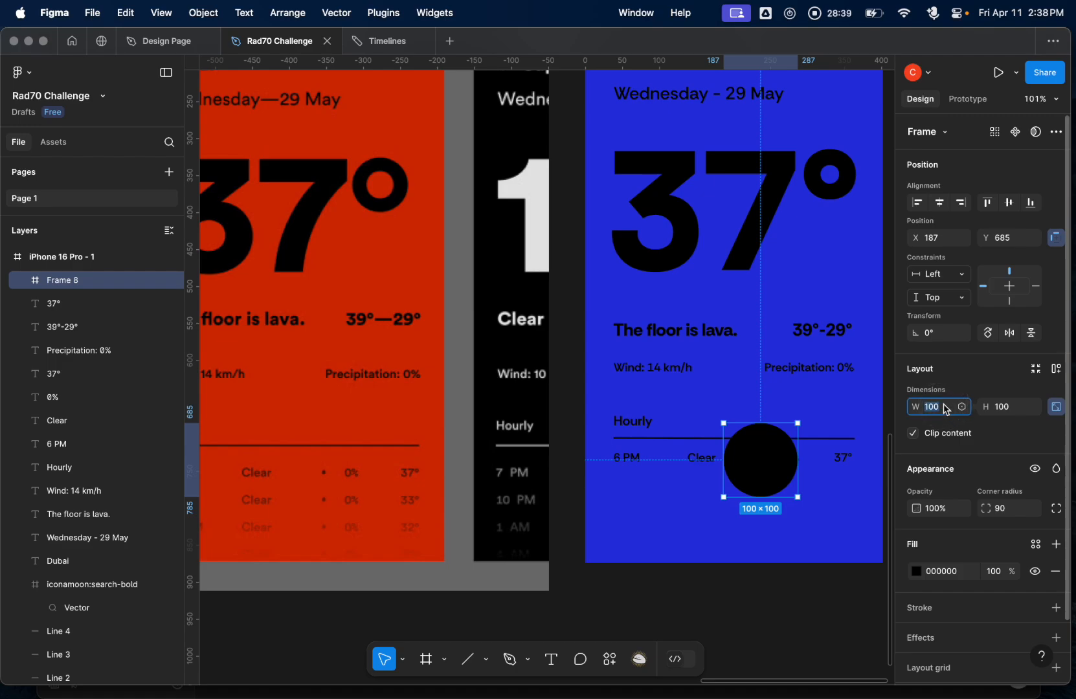
{"action": "type", "text": "14"}
{"action": "key", "text": "Return"}
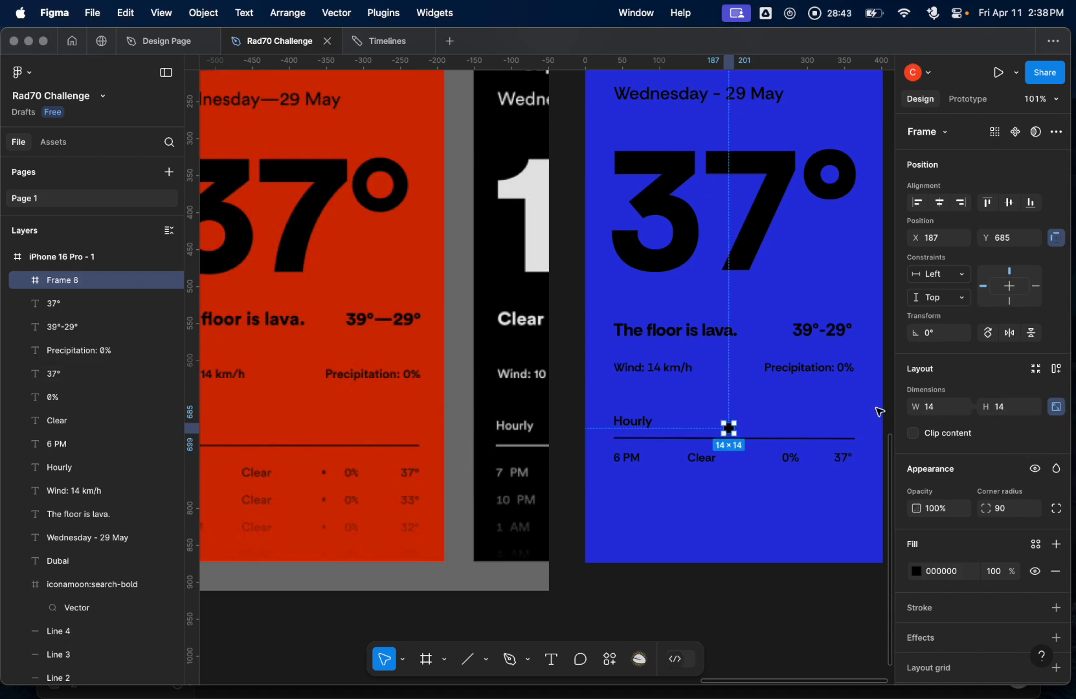
- Shrink the black circle to a width of 9 after trying 12
{"action": "left_click", "coordinate": [952, 410]}
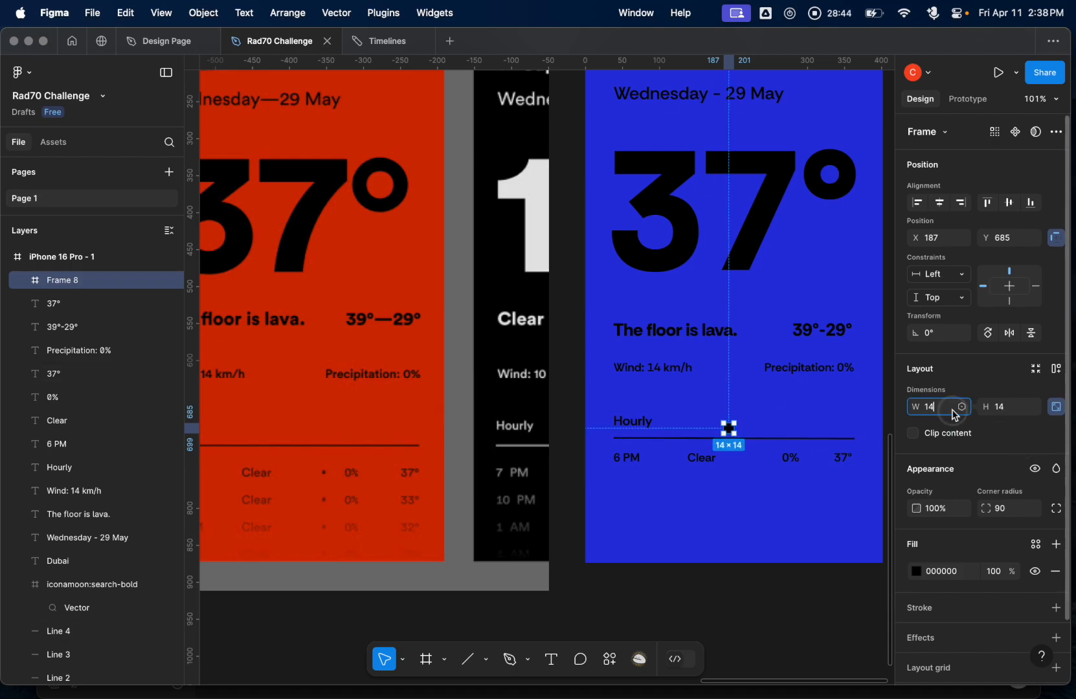
{"action": "left_click", "coordinate": [785, 499]}
{"action": "left_click", "coordinate": [728, 428]}
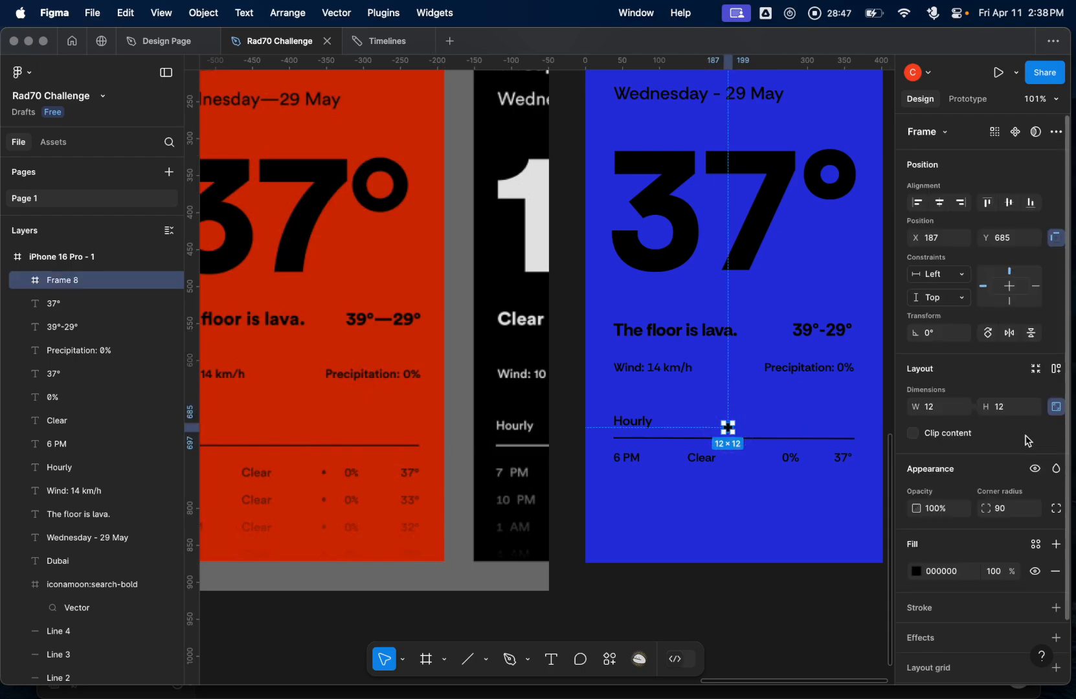
{"action": "left_click", "coordinate": [948, 409]}
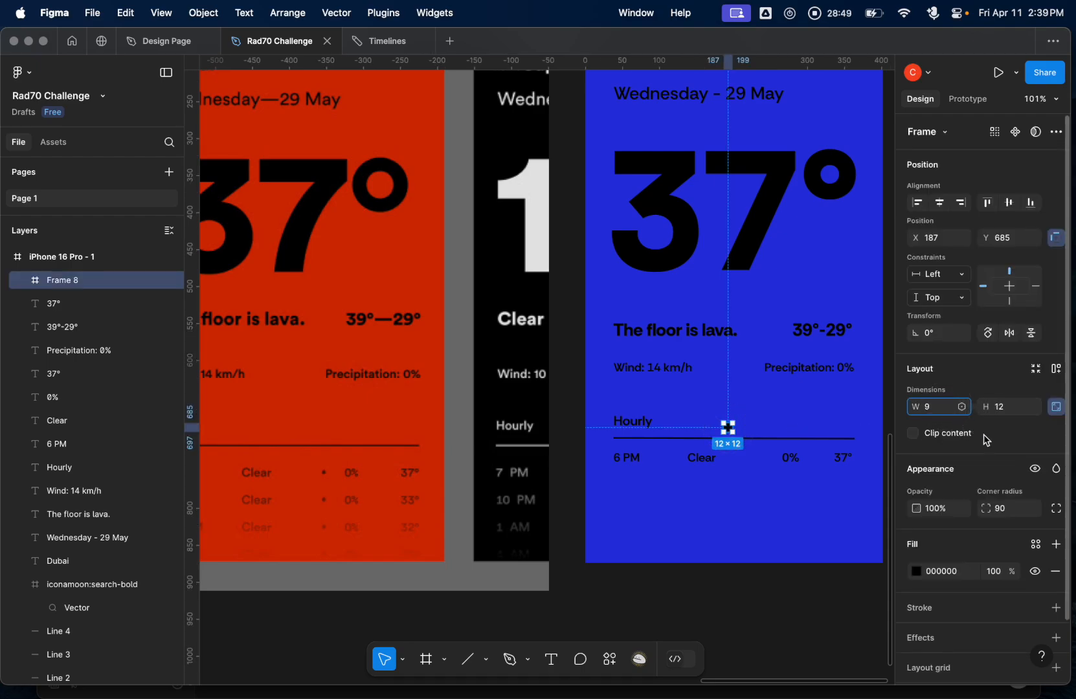
{"action": "left_click", "coordinate": [1013, 432]}
- Move the black dot into the 6 PM row just before "0%" and nudge it to X 242, Y 727
{"action": "left_click", "coordinate": [727, 428]}
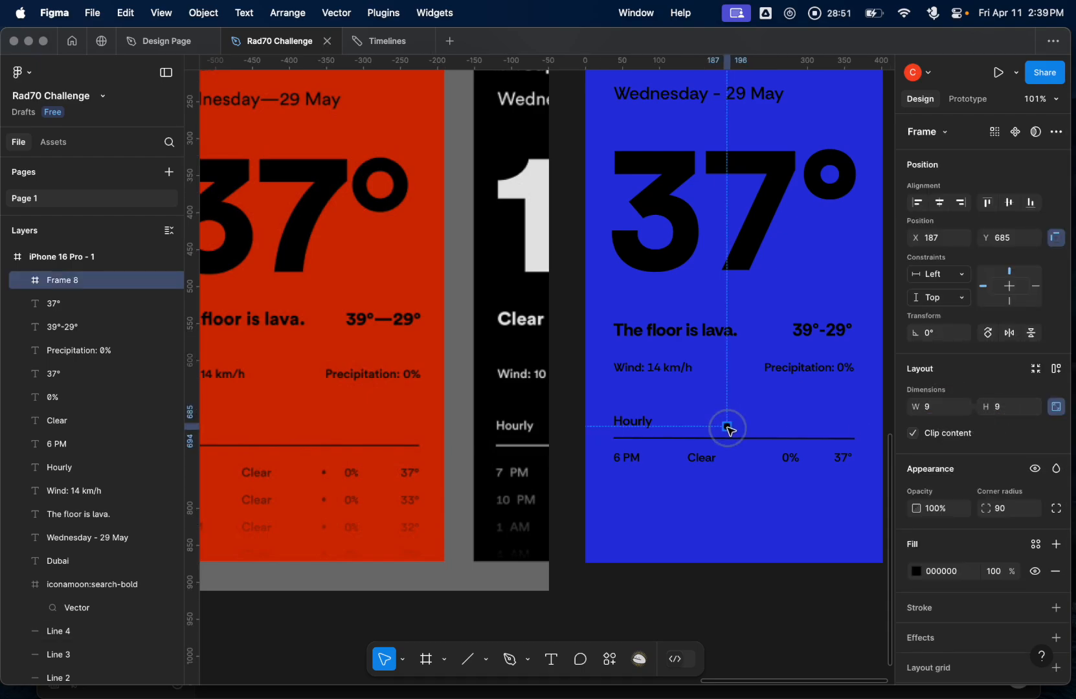
{"action": "left_click_drag", "start_coordinate": [729, 430], "coordinate": [759, 456]}
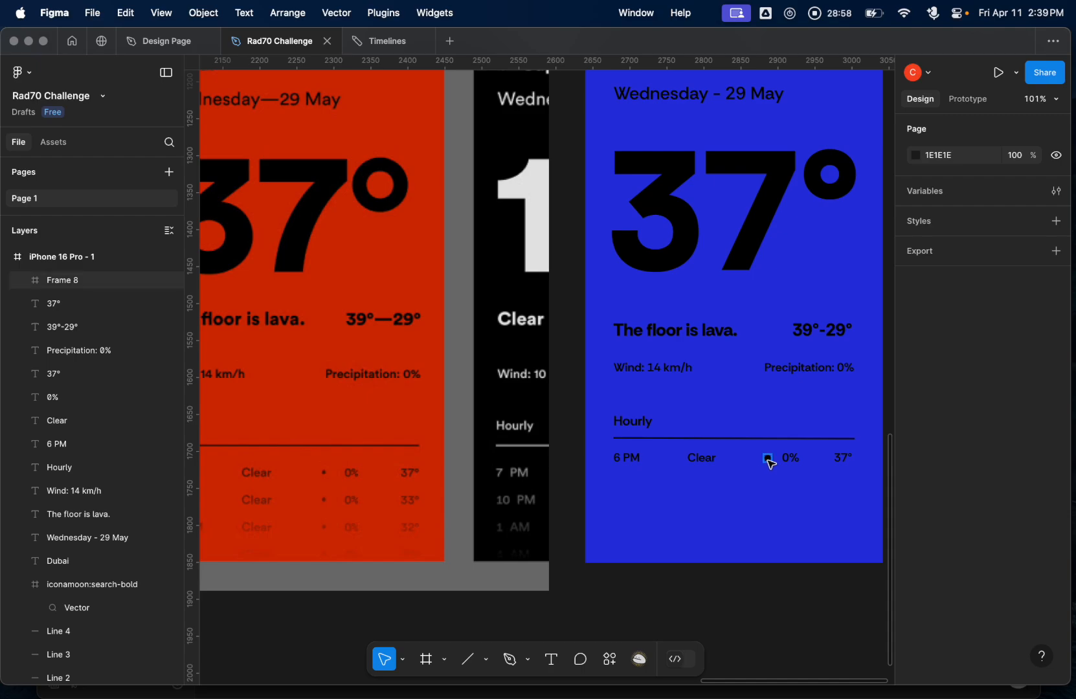
{"action": "left_click", "coordinate": [767, 458]}
{"action": "key", "text": "Up"}
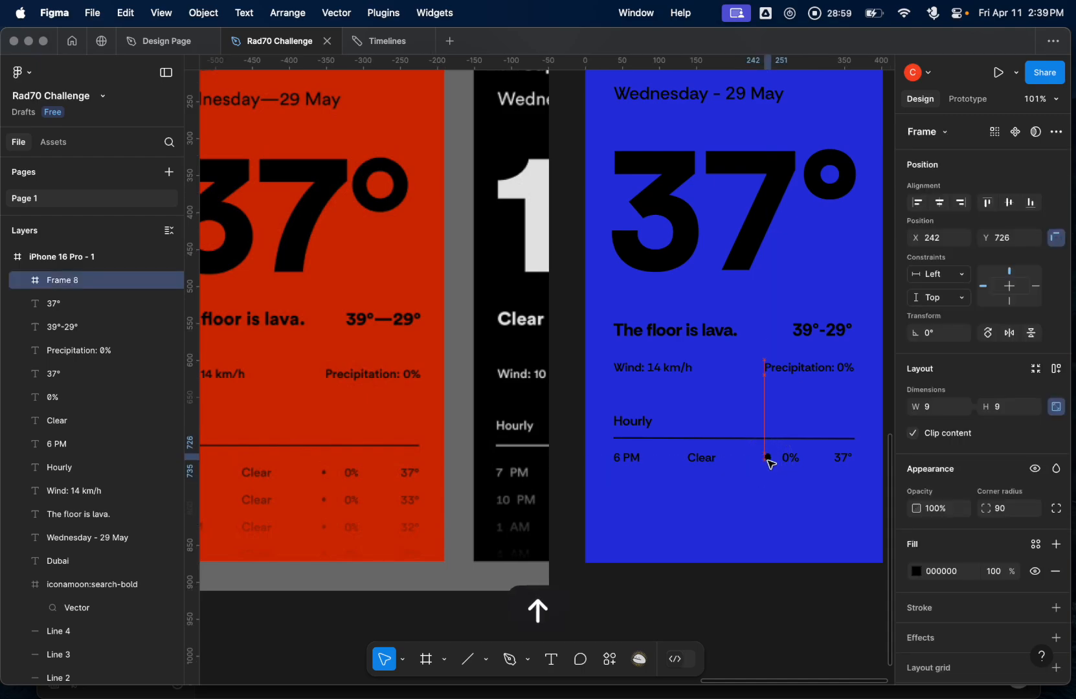
{"action": "key", "text": "Up"}
{"action": "key", "text": "Up"}
{"action": "key", "text": "Up"}
{"action": "key", "text": "Down"}
{"action": "key", "text": "Up"}
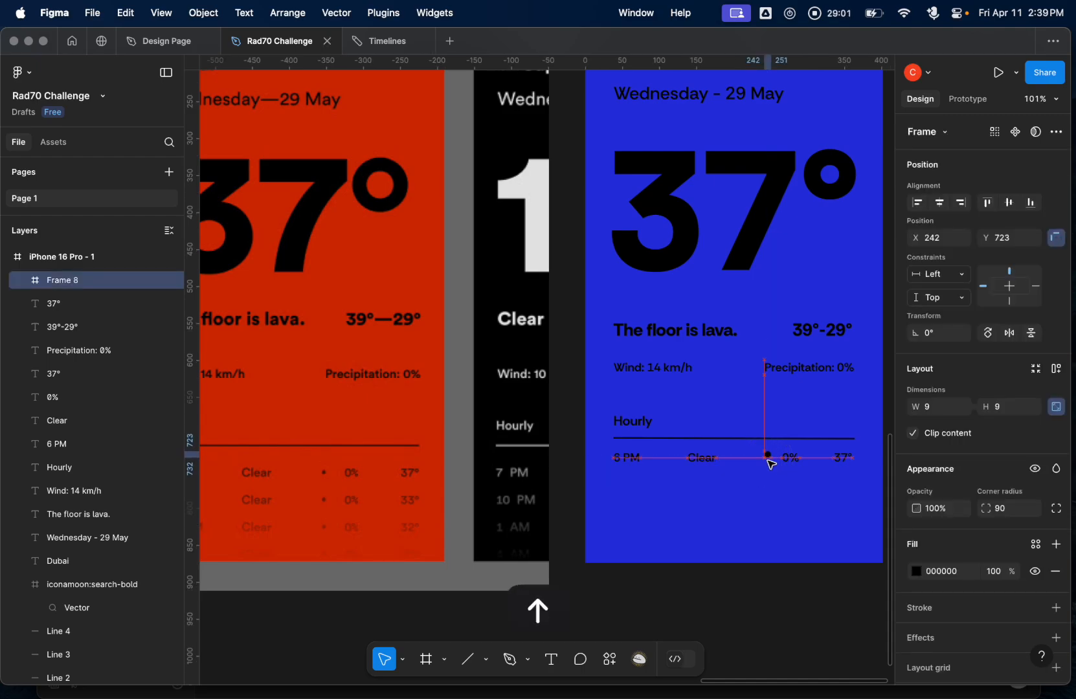
{"action": "key", "text": "Down"}
{"action": "key", "text": "Down"}
{"action": "key", "text": "Down"}
{"action": "key", "text": "Down"}
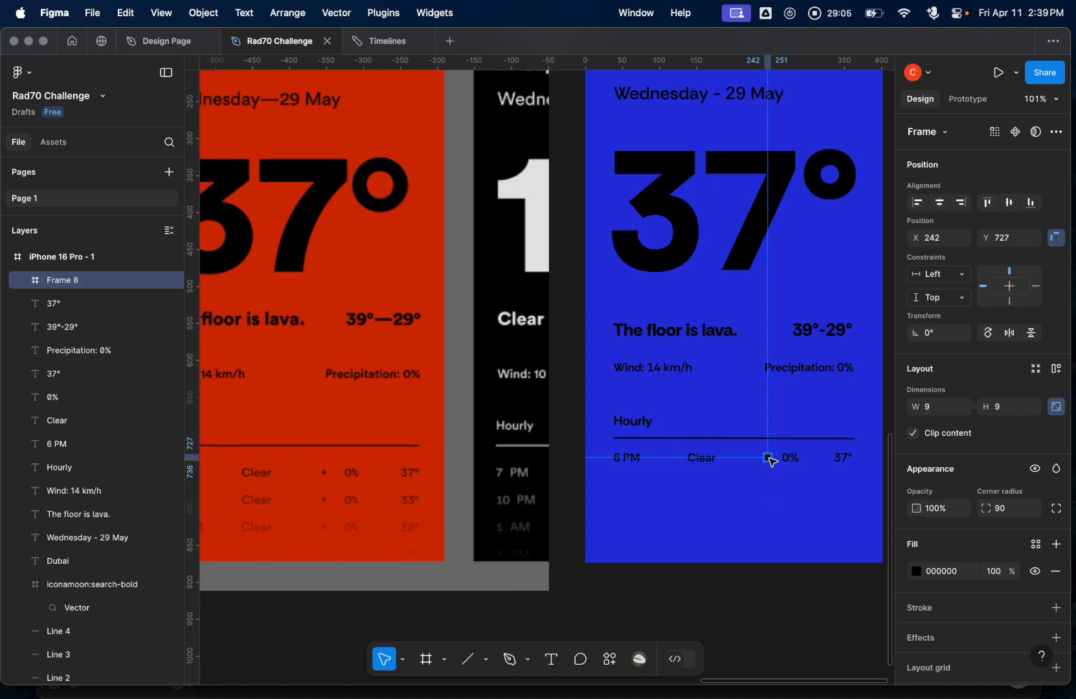
- Resize the dot to 6 × 6 and nudge it down to Y 729 to centre it in the row
{"action": "left_click", "coordinate": [933, 407]}
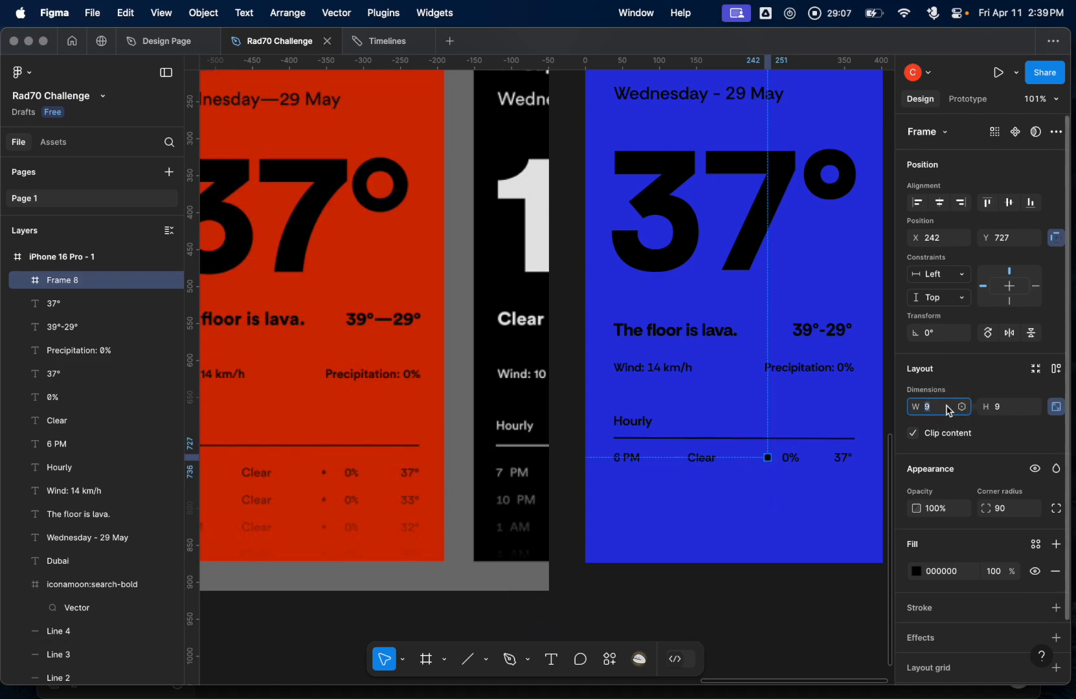
{"action": "key", "text": "Return"}
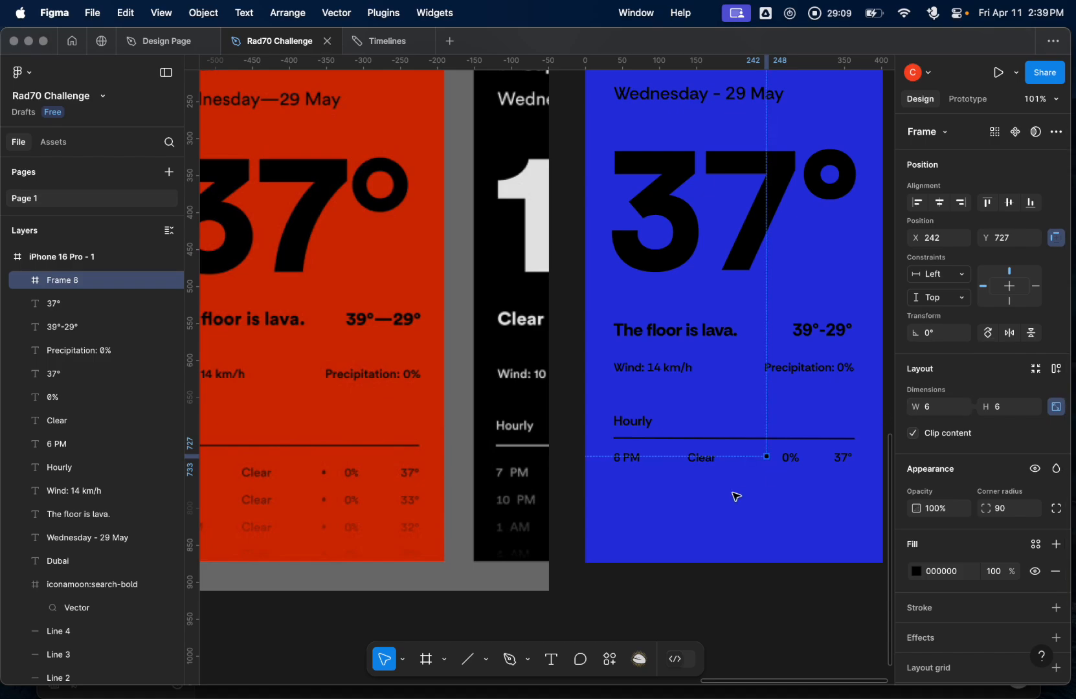
{"action": "key", "text": "Down"}
{"action": "key", "text": "Down"}
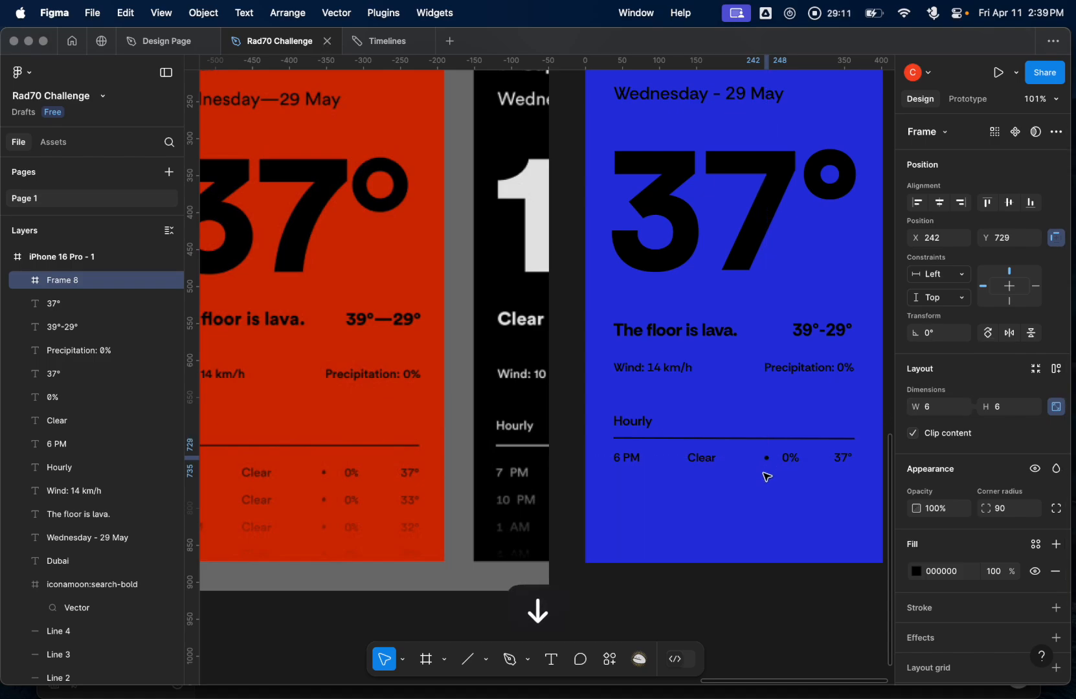
{"action": "left_click", "coordinate": [768, 487]}
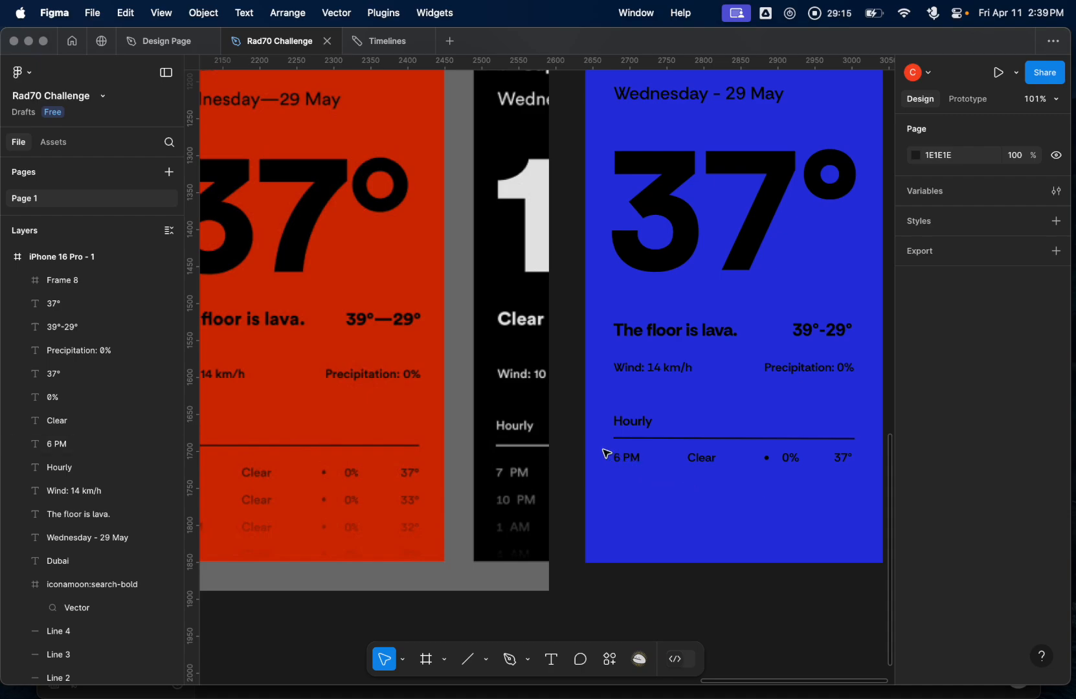
- Group the four texts and the dot of the 6 PM row
{"action": "left_click_drag", "start_coordinate": [606, 453], "coordinate": [857, 464]}
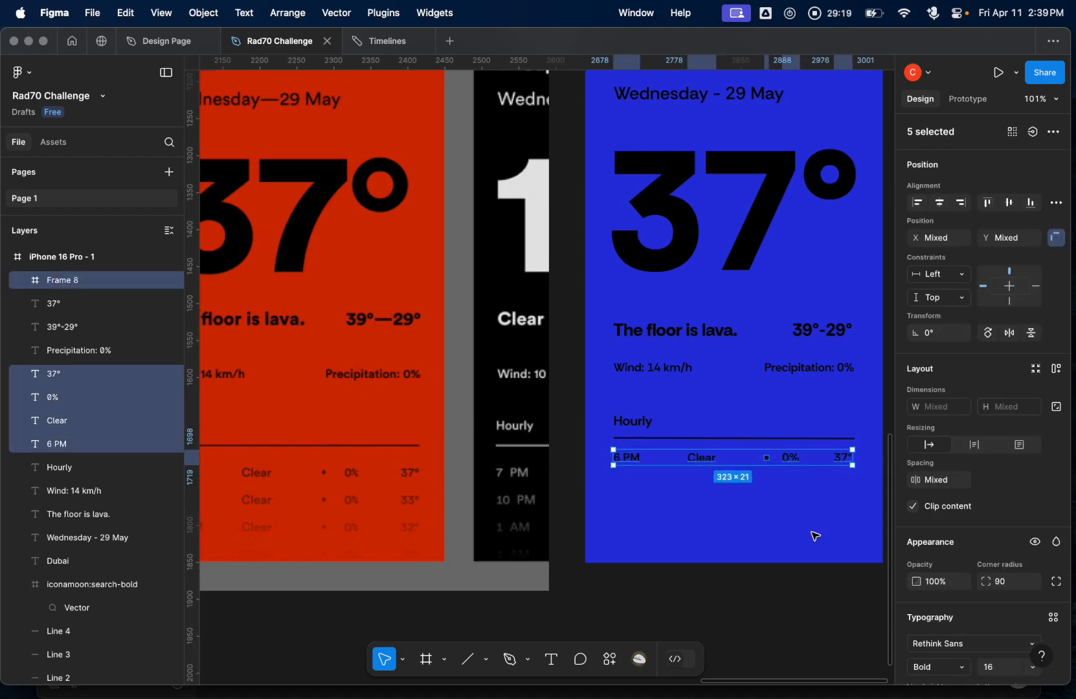
{"action": "key", "text": "super"}
{"action": "key", "text": "super+g"}
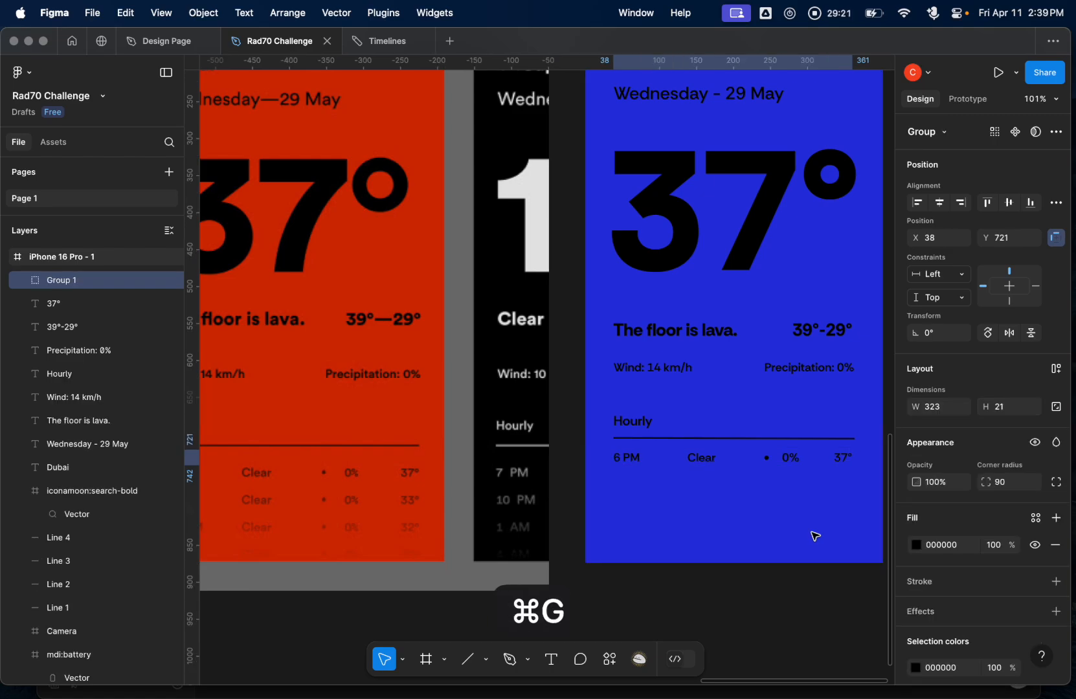
{"action": "key", "text": "Escape"}
- Duplicate the grouped row four times downward at equal spacing, with the first copy at Y 755
{"action": "left_click", "coordinate": [790, 462]}
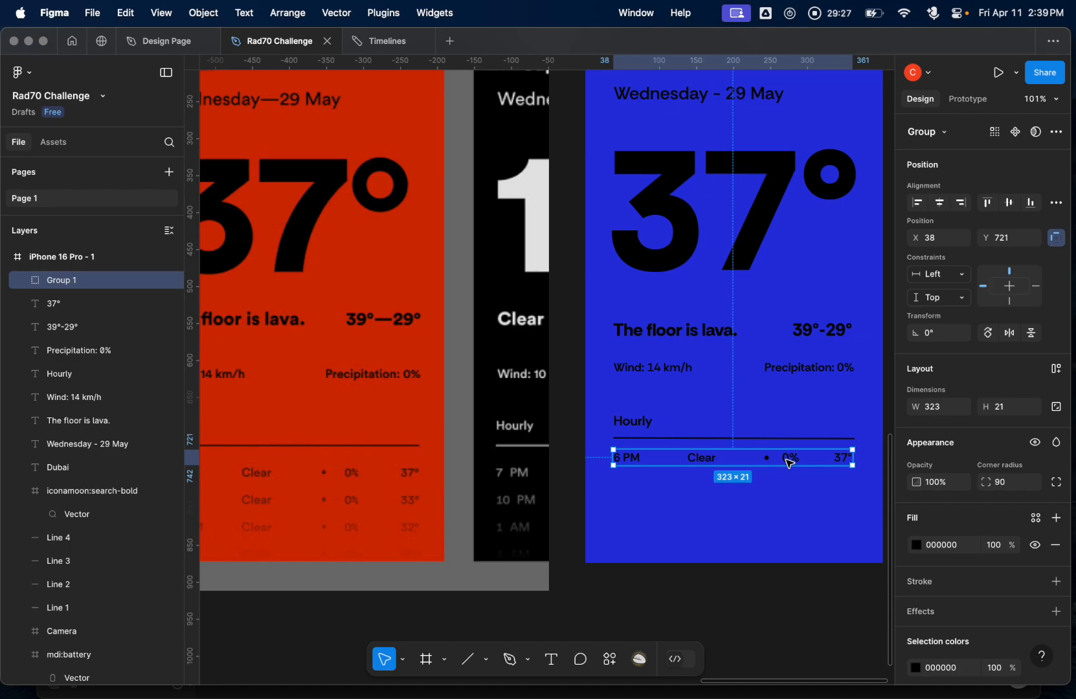
{"action": "key", "text": "super+d"}
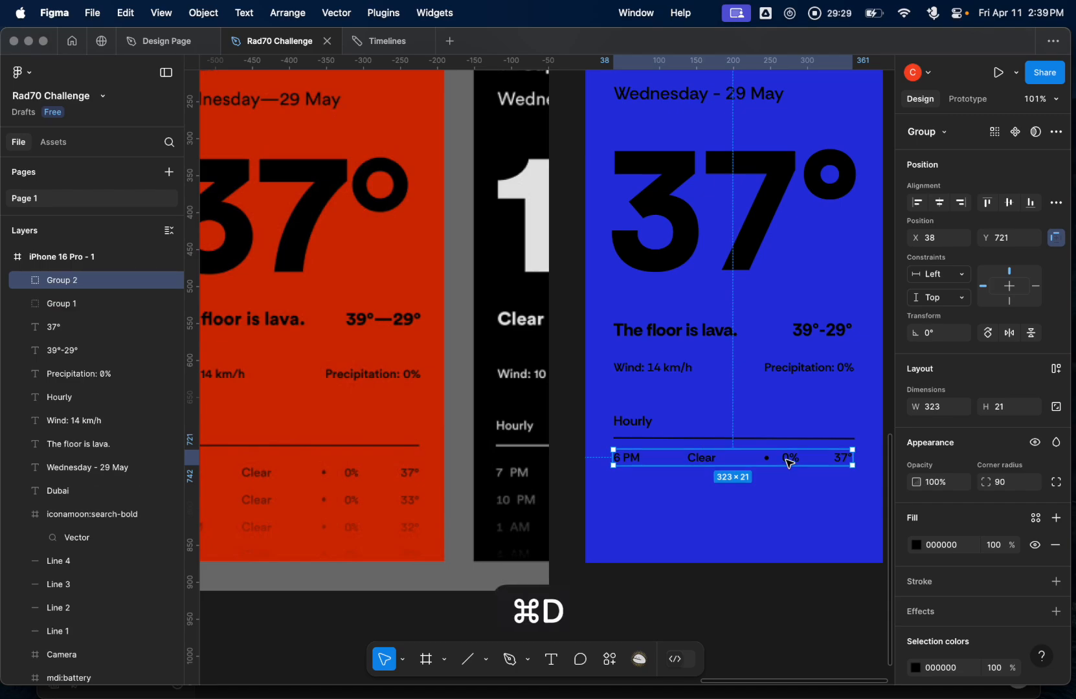
{"action": "left_click_drag", "start_coordinate": [789, 461], "coordinate": [789, 486]}
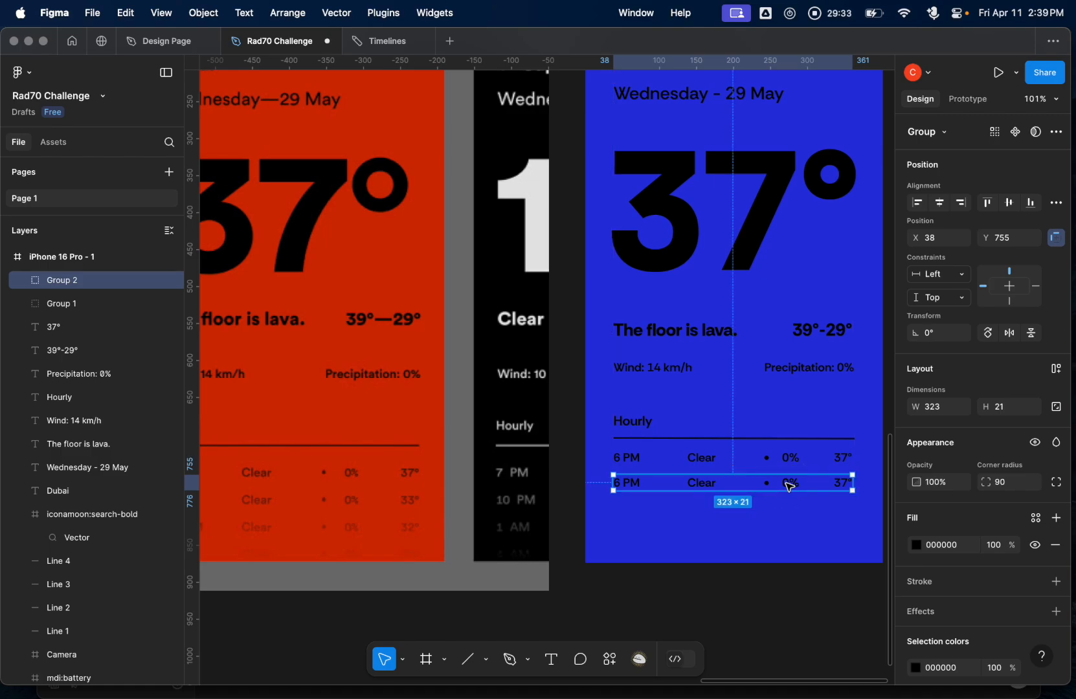
{"action": "key", "text": "super+d"}
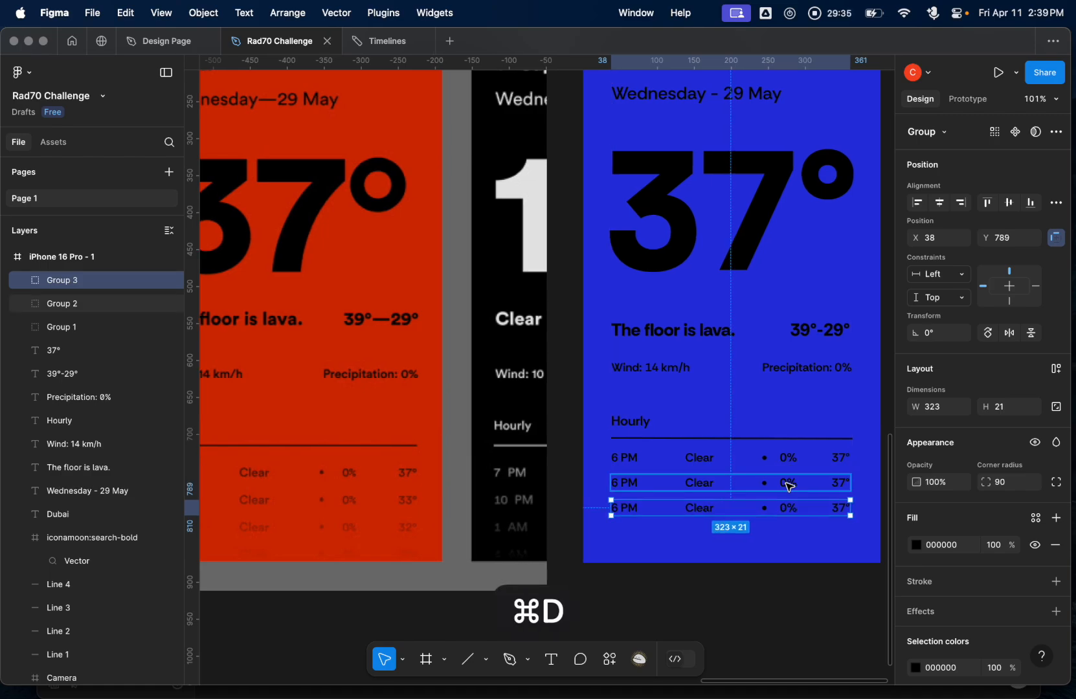
{"action": "key", "text": "super+d"}
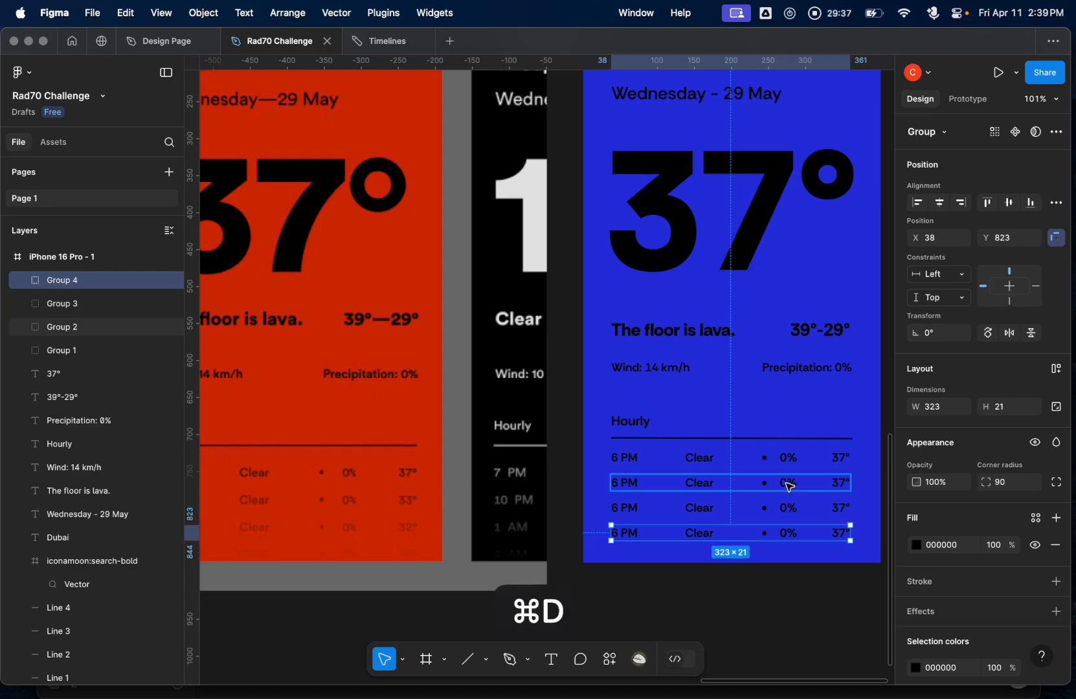
{"action": "key", "text": "super+d"}
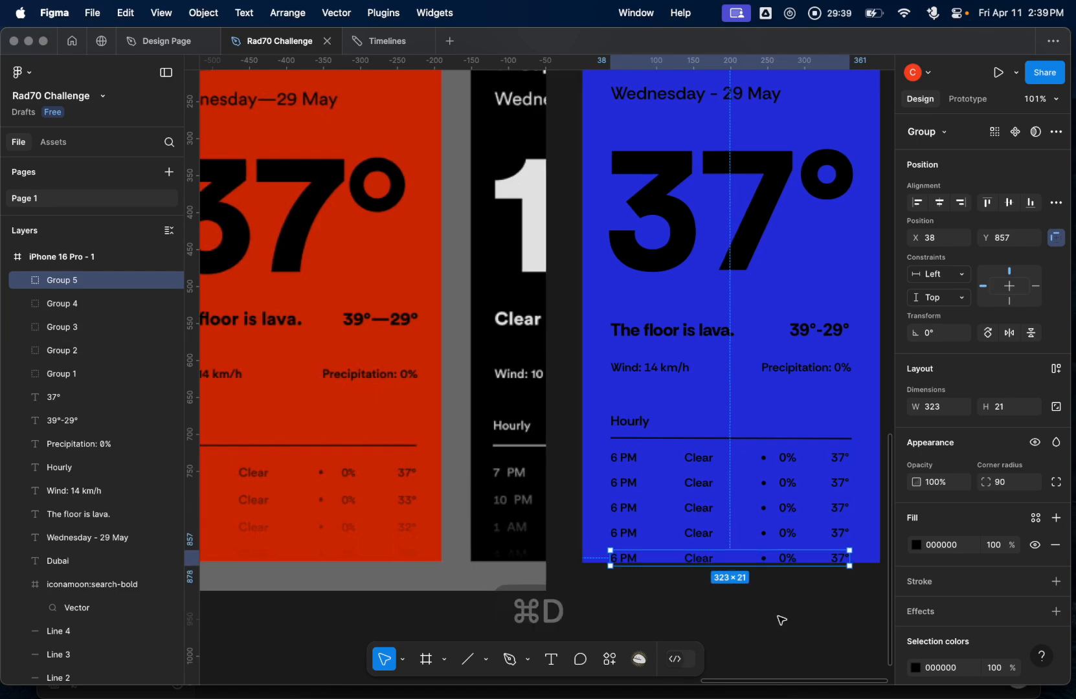
- Change the time in the second hourly row to "9 PM"
{"action": "scroll", "coordinate": [781, 620], "scroll_direction": "left", "scroll_amount": 5}
{"action": "scroll", "coordinate": [781, 620], "scroll_direction": "right", "scroll_amount": 5}
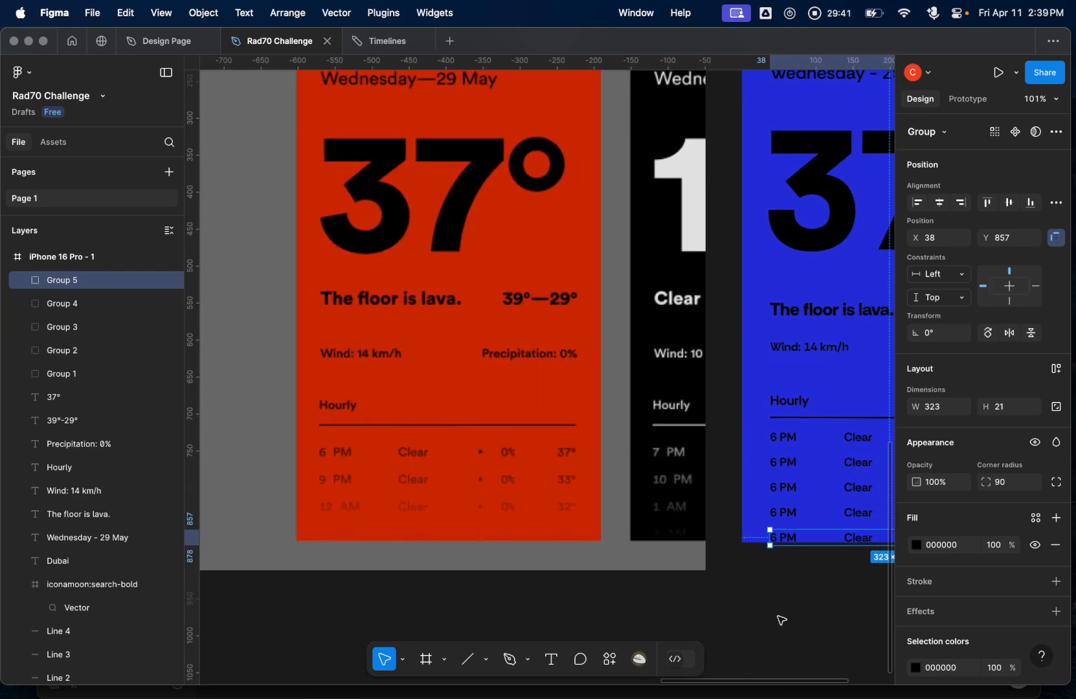
{"action": "scroll", "coordinate": [781, 620], "scroll_direction": "right", "scroll_amount": 3}
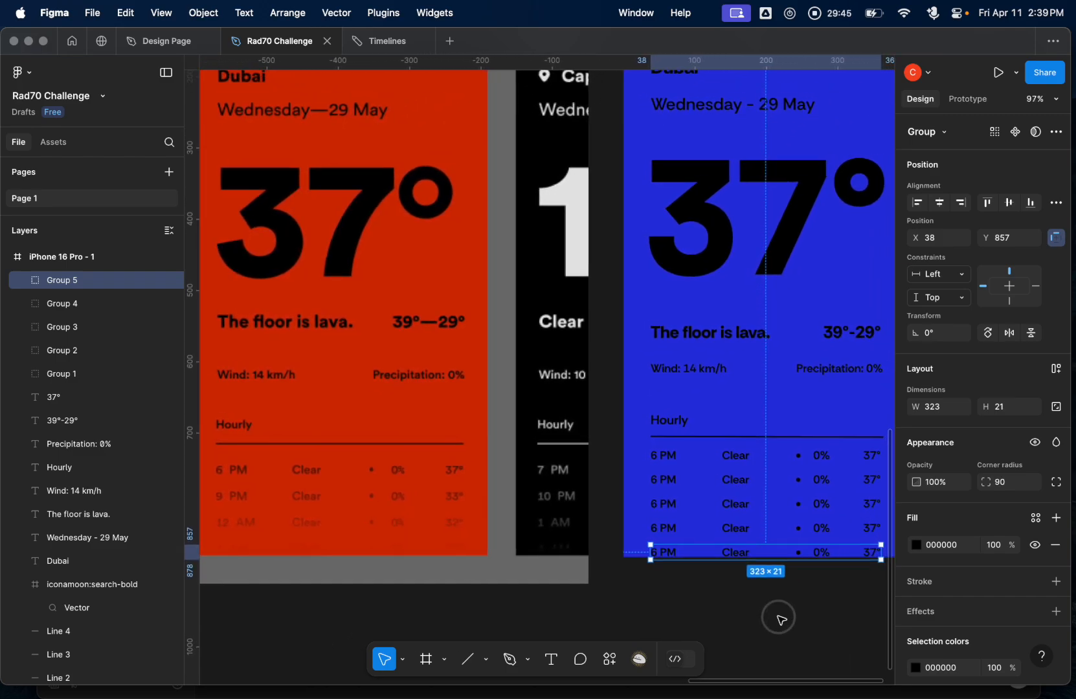
{"action": "left_click", "coordinate": [776, 617]}
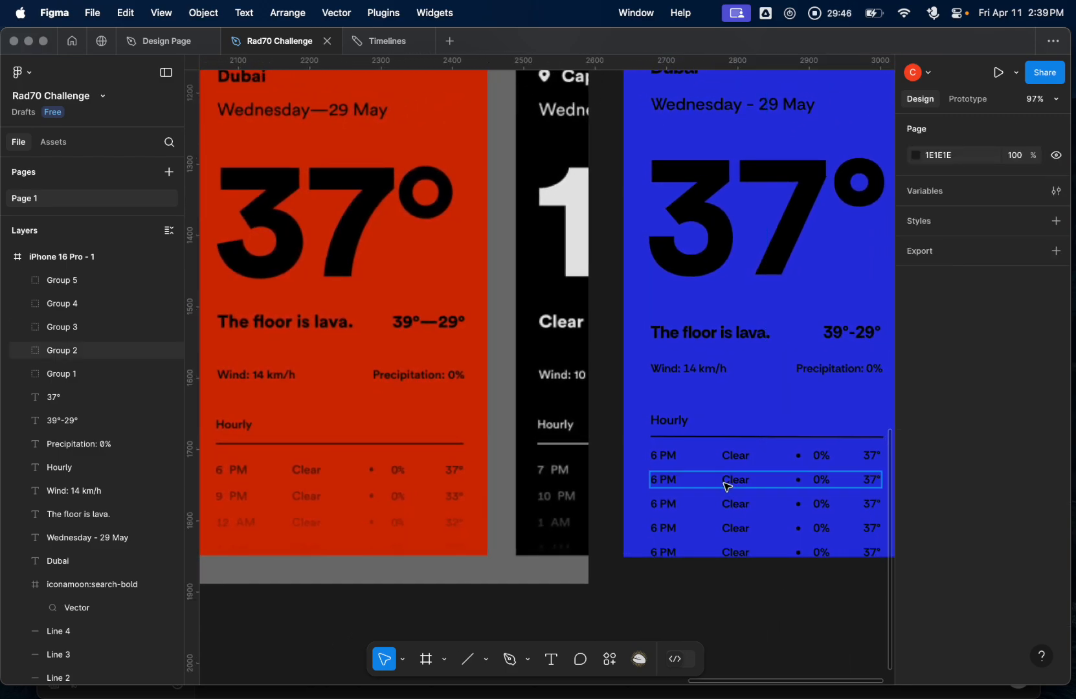
{"action": "double_click", "coordinate": [657, 483]}
{"action": "double_click", "coordinate": [657, 483]}
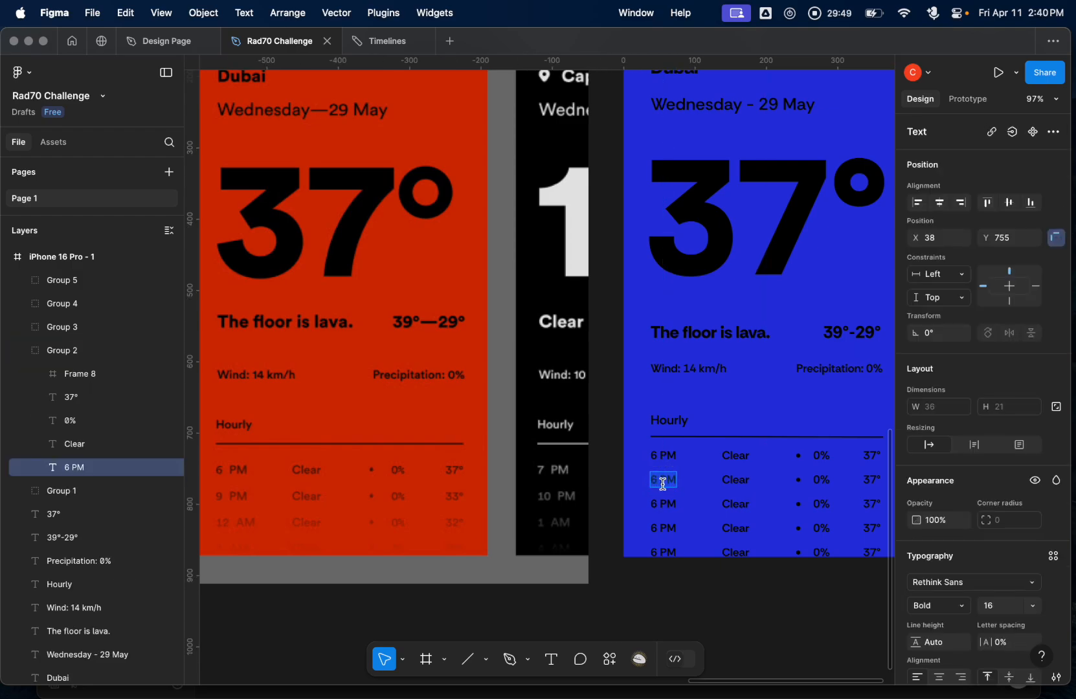
{"action": "key", "text": "BackSpace"}
{"action": "type", "text": "9"}
- Change the temperature in the 9 PM row to 33°
{"action": "left_click", "coordinate": [873, 484]}
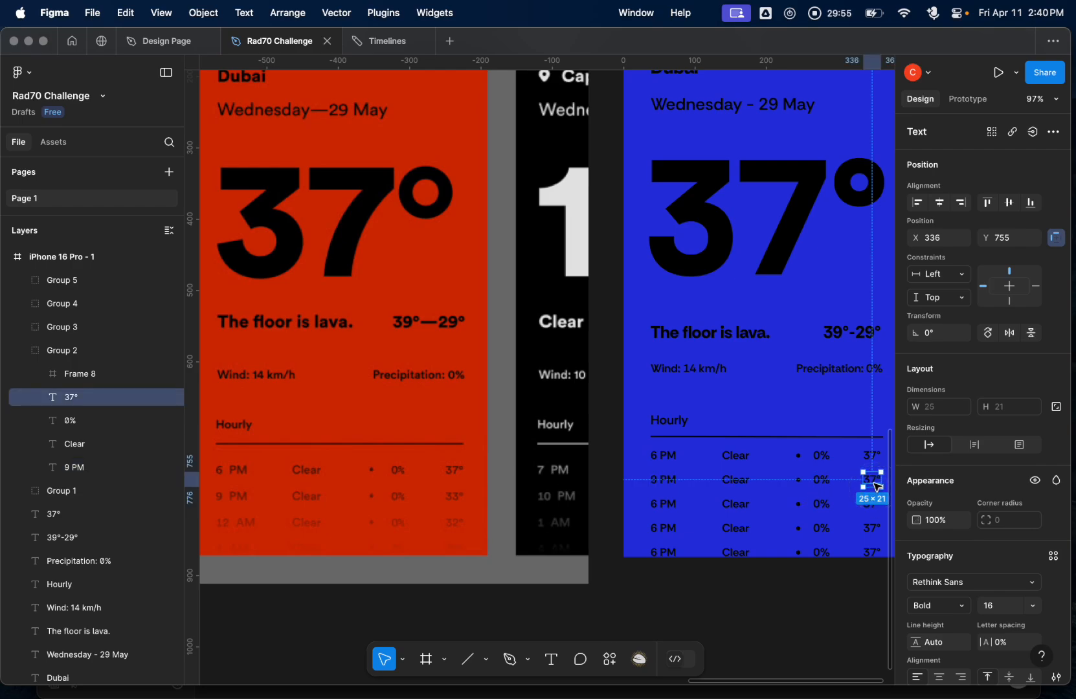
{"action": "double_click", "coordinate": [873, 482]}
{"action": "key", "text": "Right"}
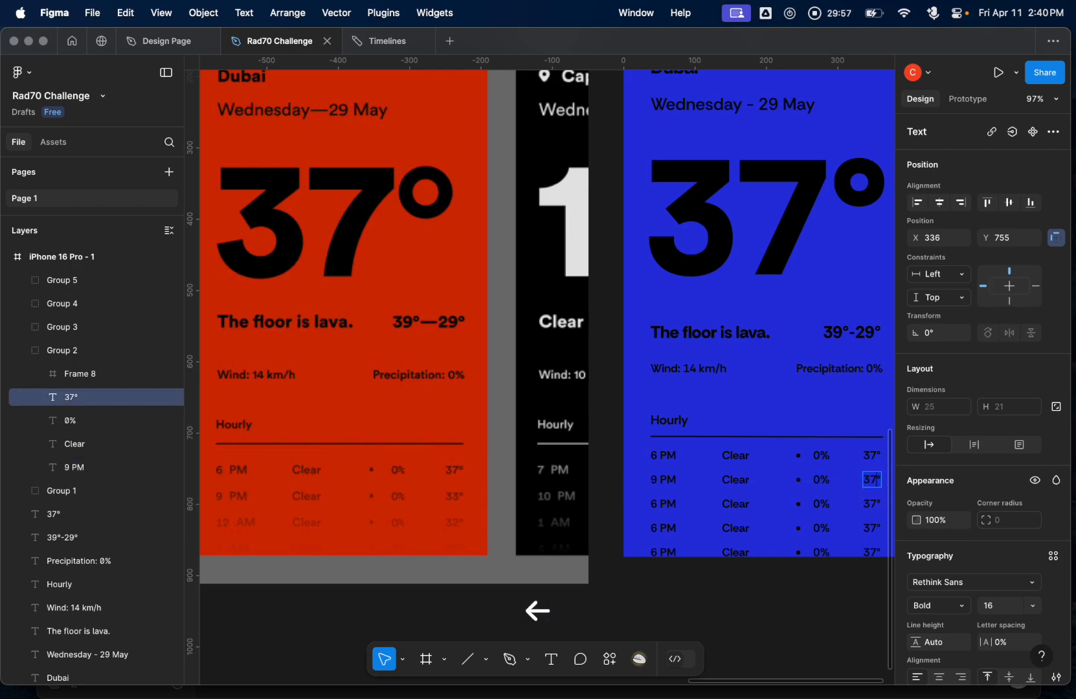
{"action": "key", "text": "BackSpace"}
{"action": "type", "text": "3"}
- Change the time in the third hourly row to "12 AM"
{"action": "left_click", "coordinate": [660, 505]}
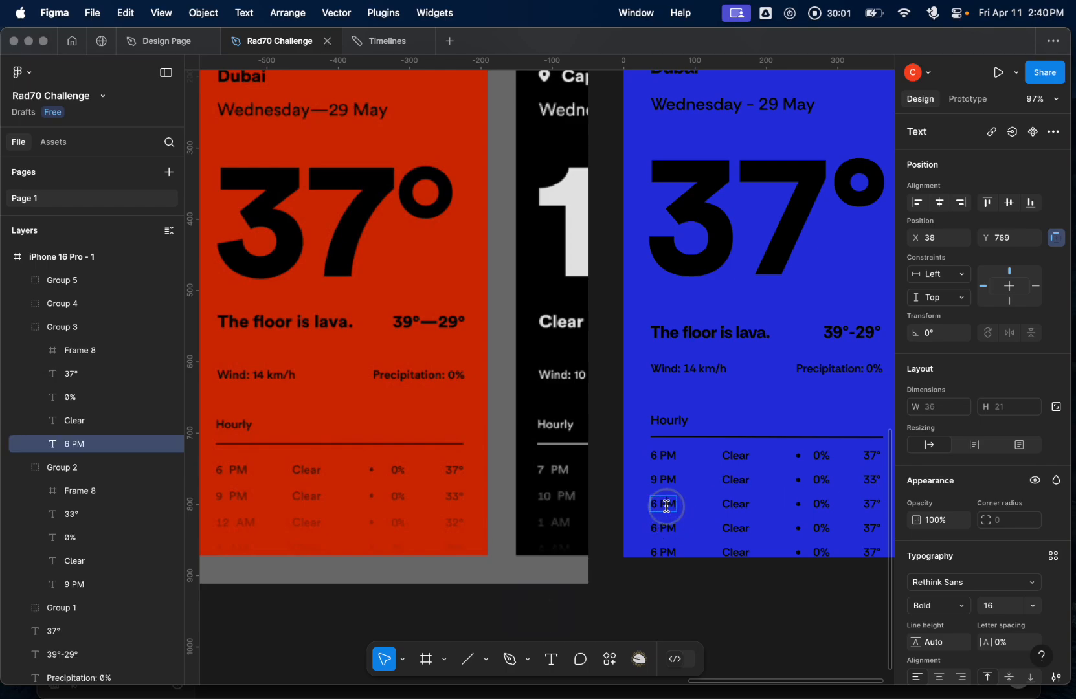
{"action": "key", "text": "BackSpace"}
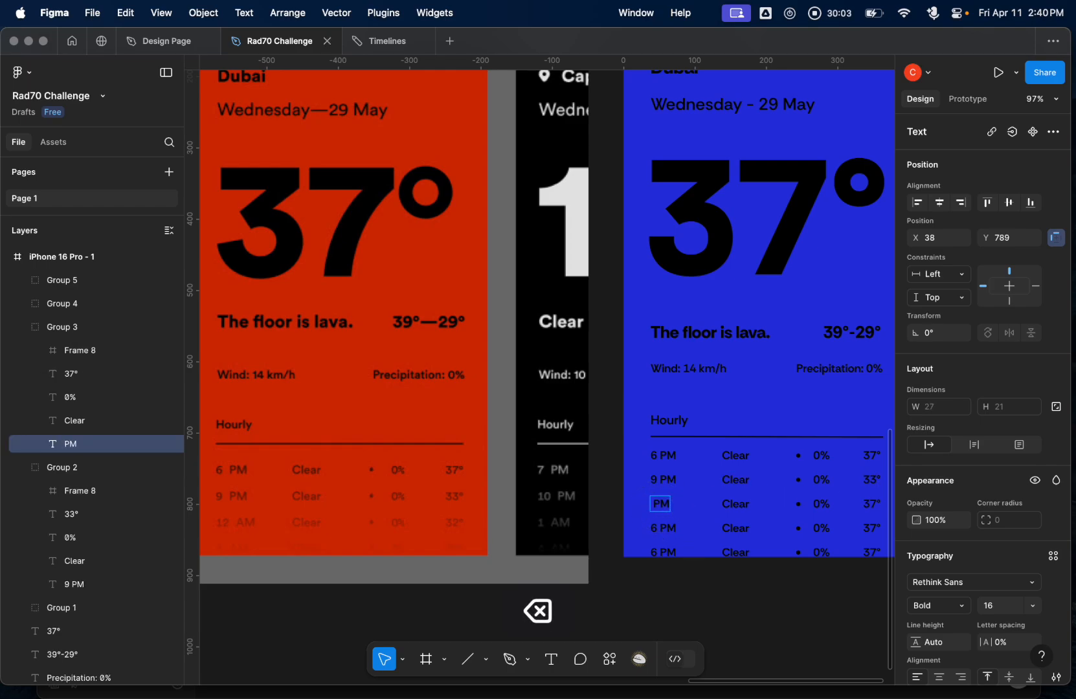
{"action": "type", "text": "12"}
{"action": "key", "text": "Right"}
{"action": "key", "text": "Right"}
{"action": "key", "text": "BackSpace"}
{"action": "type", "text": "A"}
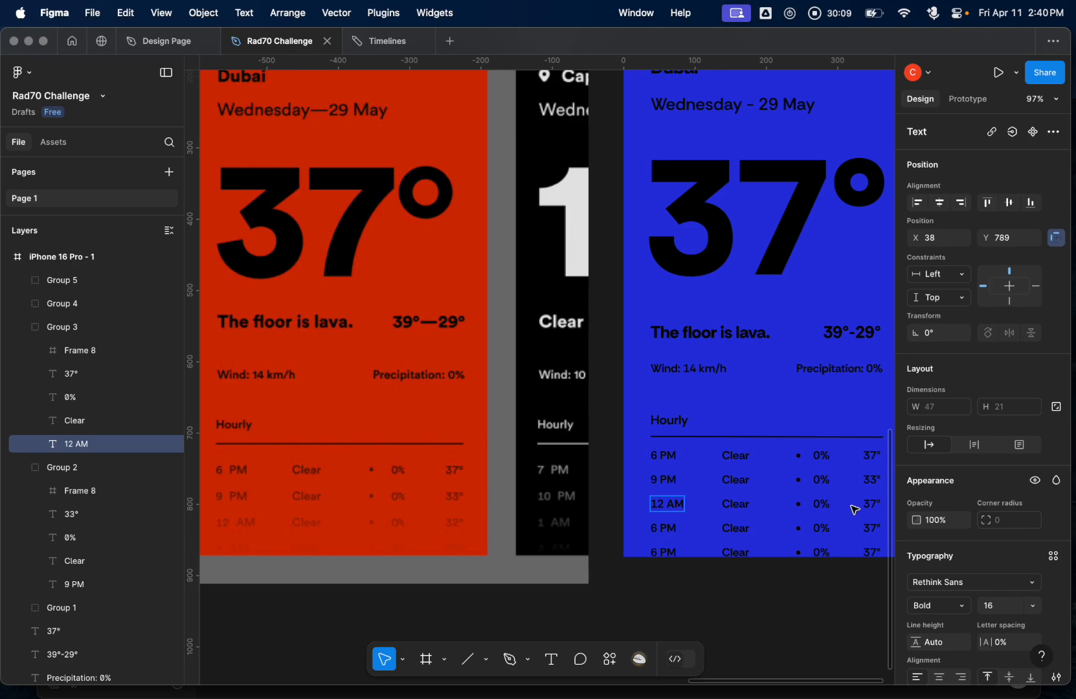
- Change the temperature in the 12 AM row to 32°
{"action": "left_click", "coordinate": [871, 506]}
{"action": "key", "text": "BackSpace"}
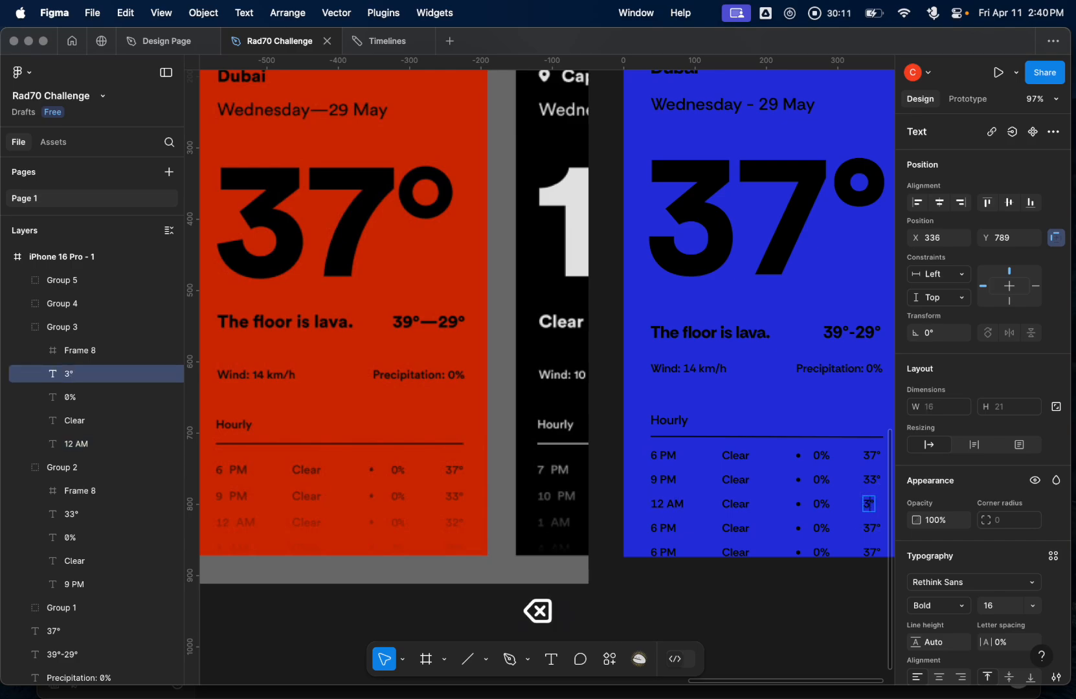
{"action": "type", "text": "2"}
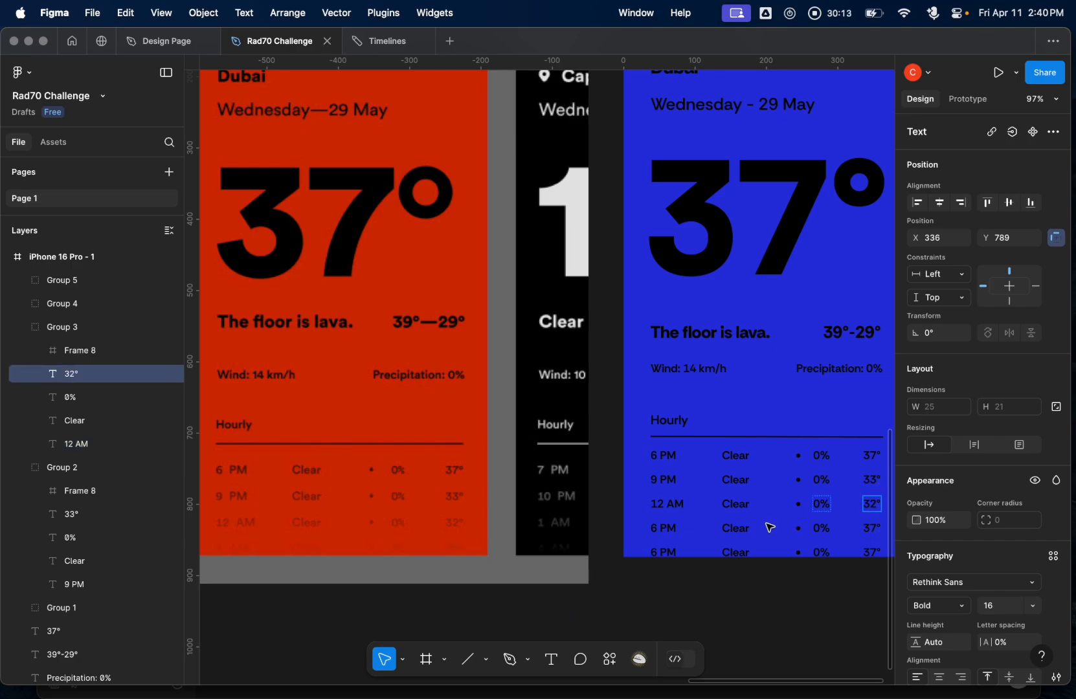
- Check the reference's hourly list and change the time in the fourth hourly row to "3 AM"
{"action": "scroll", "coordinate": [248, 524], "scroll_direction": "down", "scroll_amount": 2}
{"action": "scroll", "coordinate": [247, 524], "scroll_direction": "left", "scroll_amount": 2}
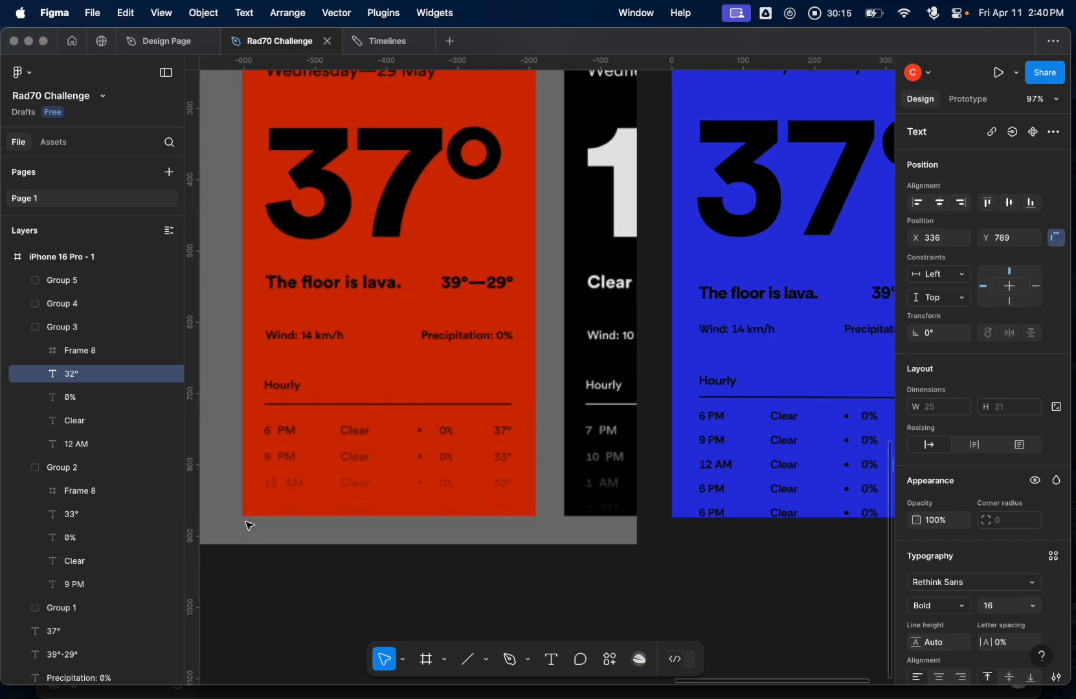
{"action": "scroll", "coordinate": [302, 510], "scroll_direction": "up", "scroll_amount": 5}
{"action": "scroll", "coordinate": [302, 510], "scroll_direction": "down", "scroll_amount": 4}
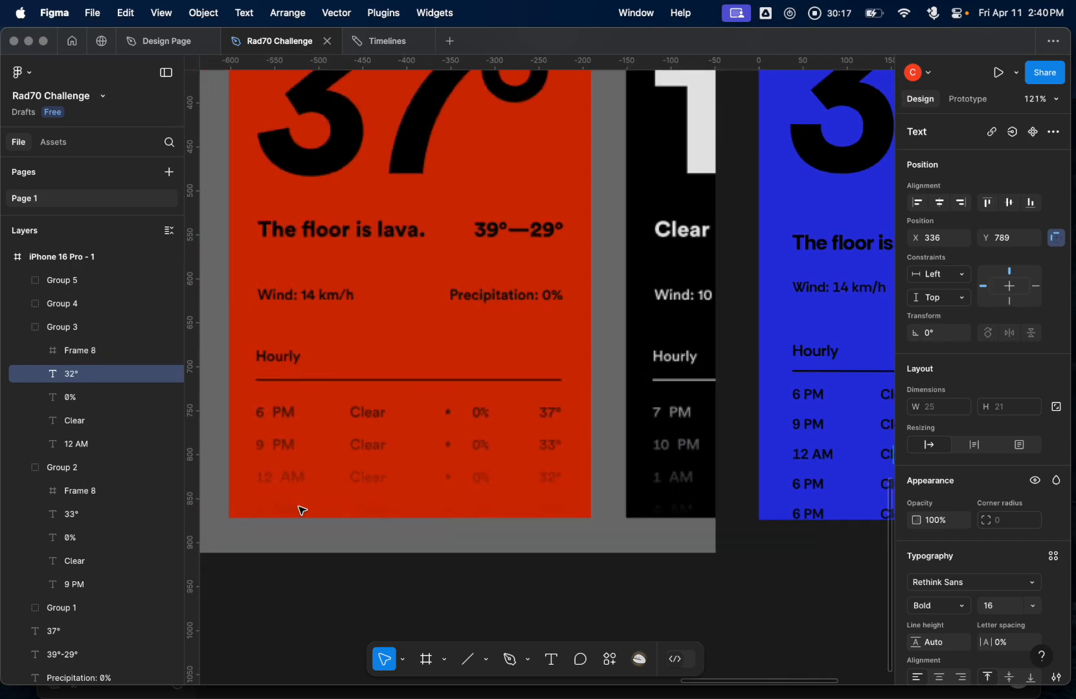
{"action": "scroll", "coordinate": [301, 510], "scroll_direction": "right", "scroll_amount": 2}
{"action": "scroll", "coordinate": [301, 511], "scroll_direction": "up", "scroll_amount": 1}
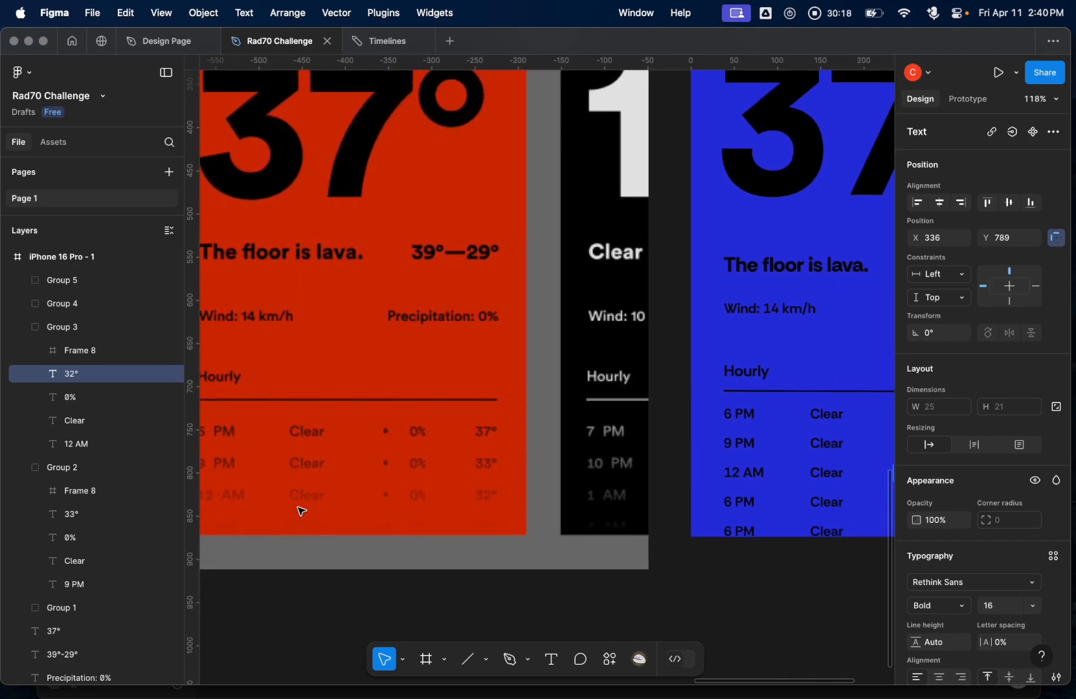
{"action": "left_click", "coordinate": [732, 503]}
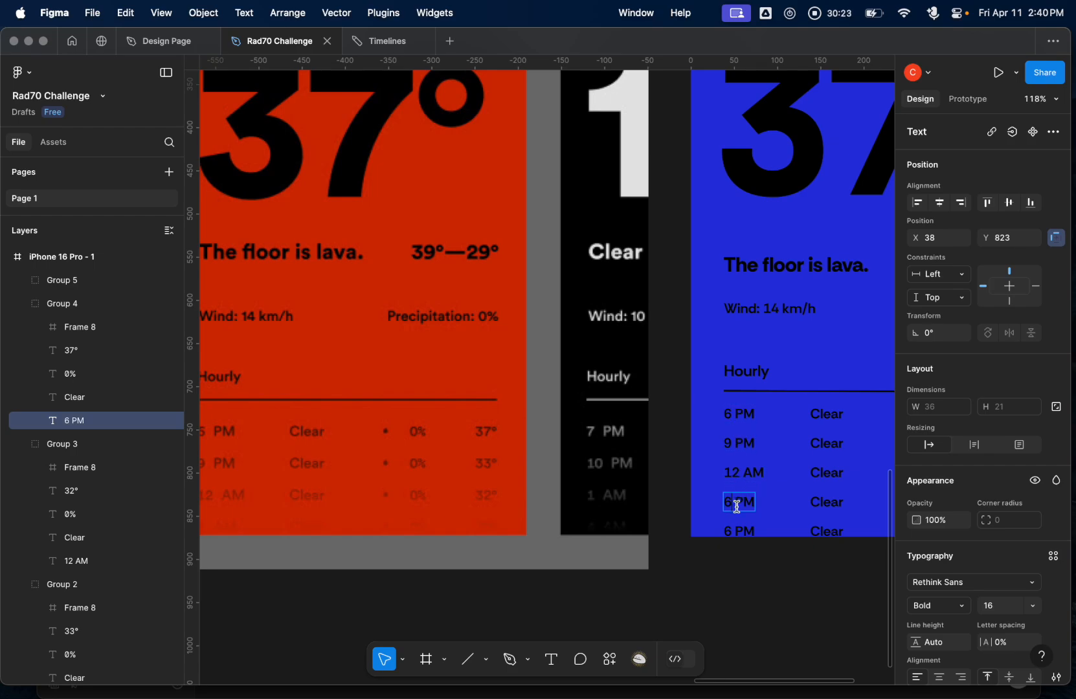
{"action": "key", "text": "BackSpace"}
{"action": "type", "text": "3"}
{"action": "key", "text": "Right"}
{"action": "key", "text": "Right"}
{"action": "key", "text": "BackSpace"}
{"action": "type", "text": "A"}
- Change the temperature in the 3 AM row to 30°
{"action": "scroll", "coordinate": [800, 498], "scroll_direction": "right", "scroll_amount": 6}
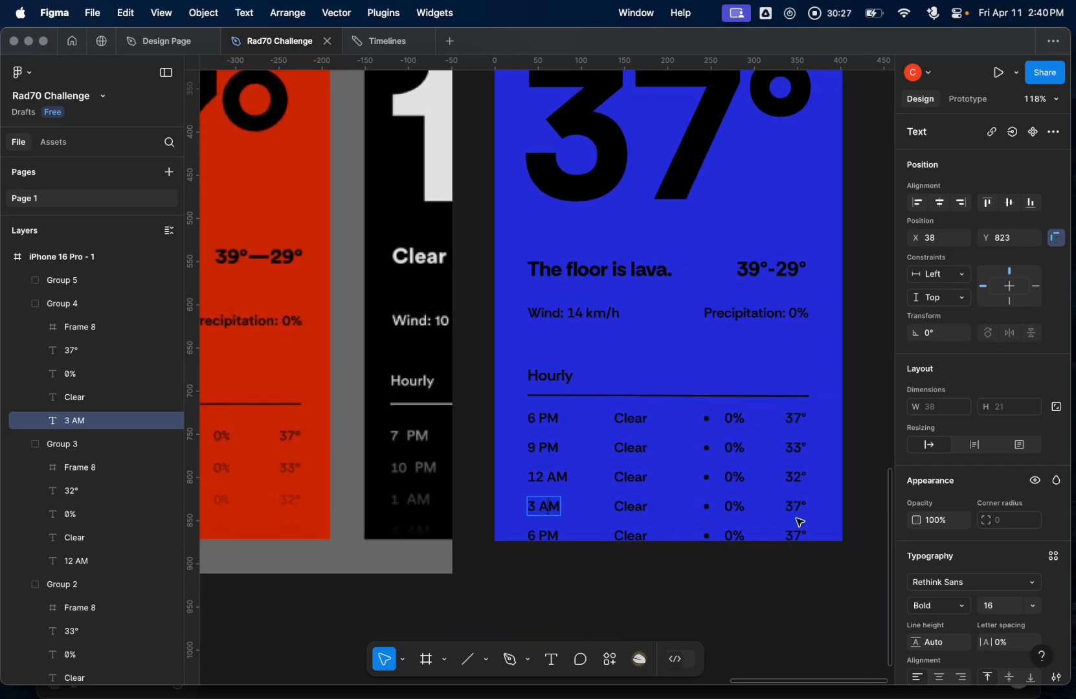
{"action": "left_click", "coordinate": [798, 507]}
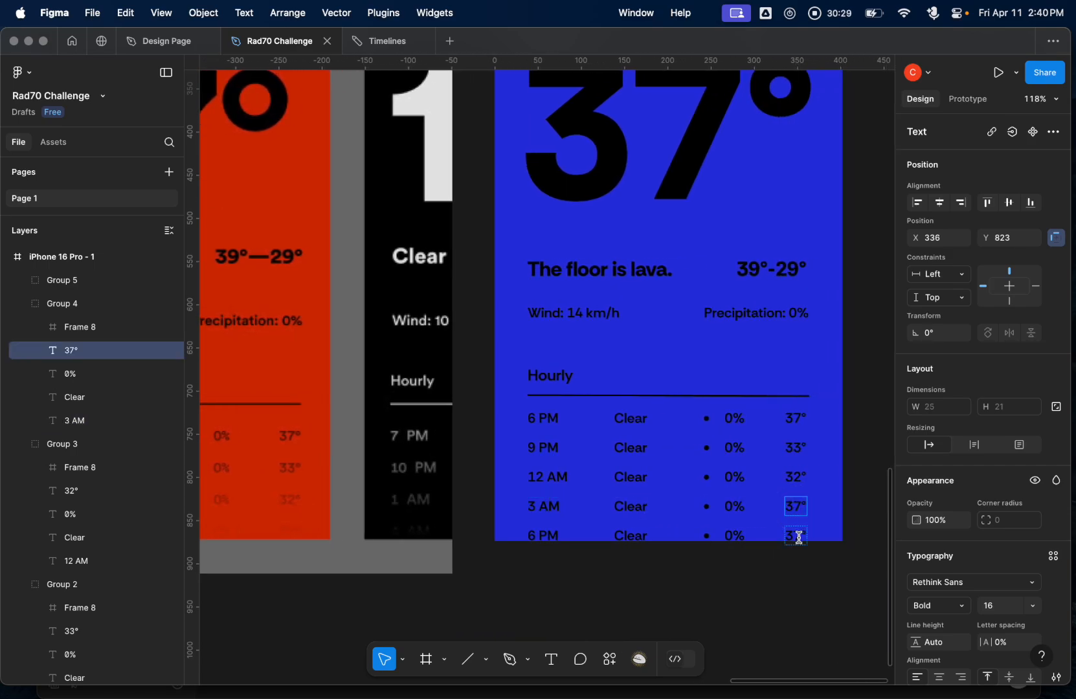
{"action": "key", "text": "BackSpace"}
{"action": "type", "text": "0"}
- Change the time in the fifth hourly row to "6 AM"
{"action": "left_click", "coordinate": [532, 538]}
{"action": "left_click", "coordinate": [549, 538]}
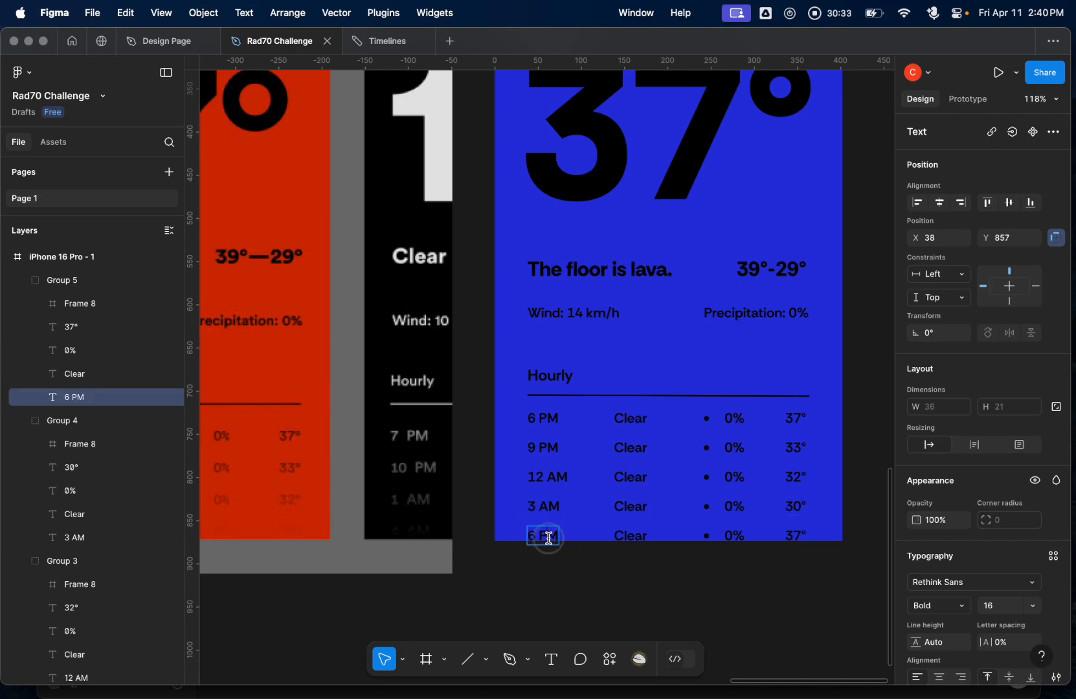
{"action": "key", "text": "BackSpace"}
{"action": "type", "text": "A"}
- Change the temperature in the 6 AM row to 29° and deselect the text
{"action": "left_click", "coordinate": [800, 537]}
{"action": "key", "text": "BackSpace"}
{"action": "key", "text": "BackSpace"}
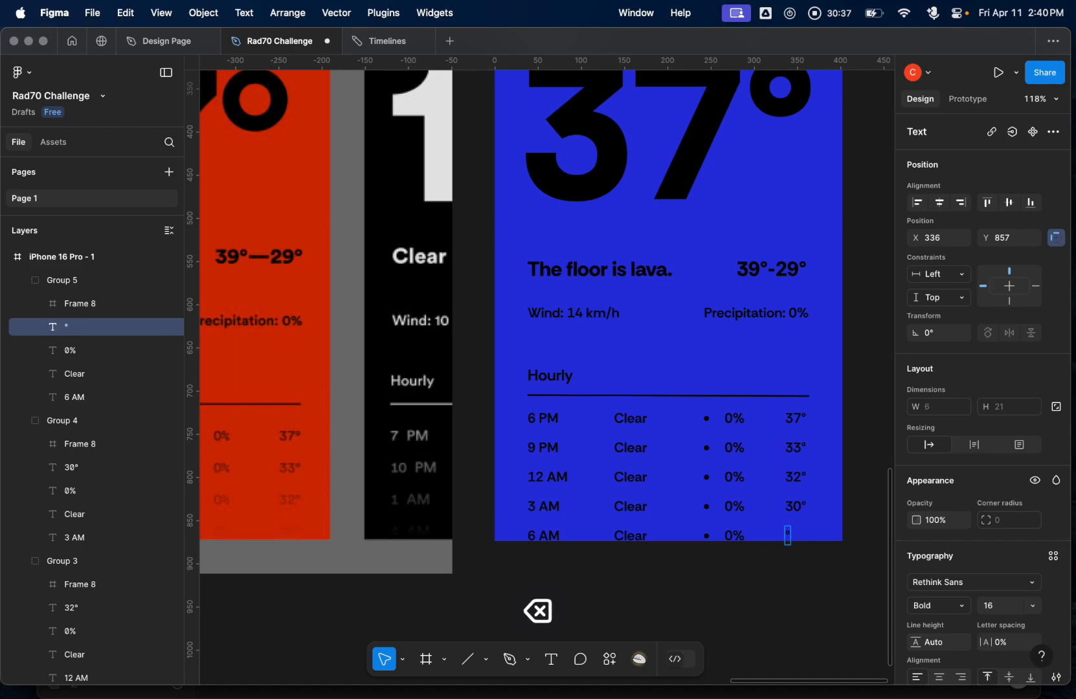
{"action": "type", "text": "29"}
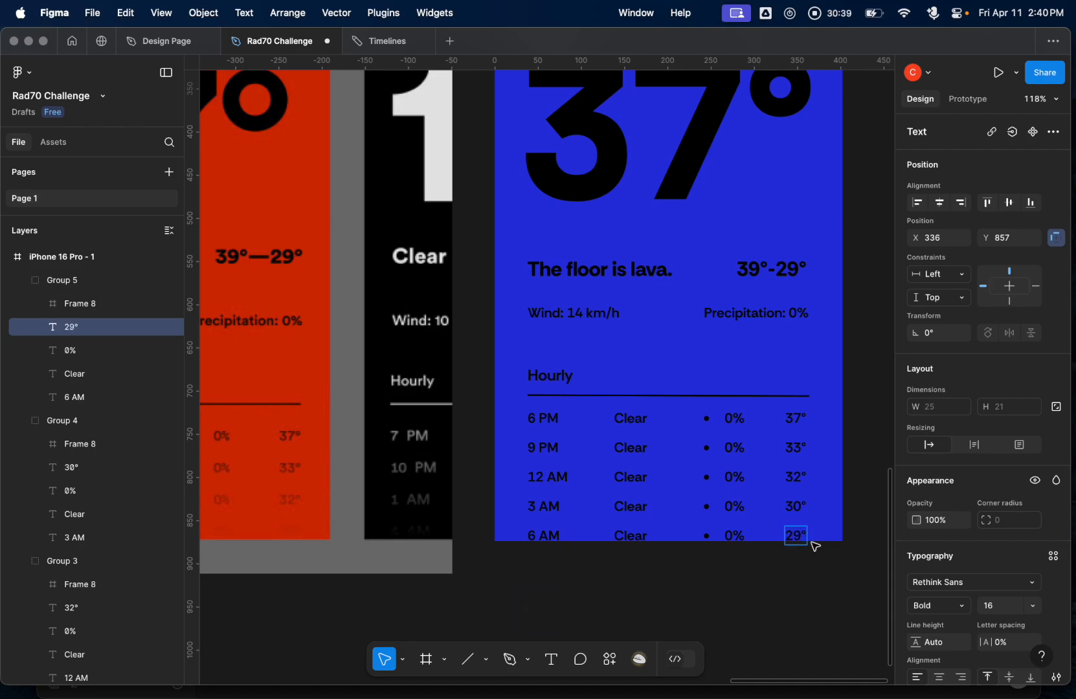
{"action": "left_click", "coordinate": [780, 578]}
{"action": "left_click", "coordinate": [780, 579]}
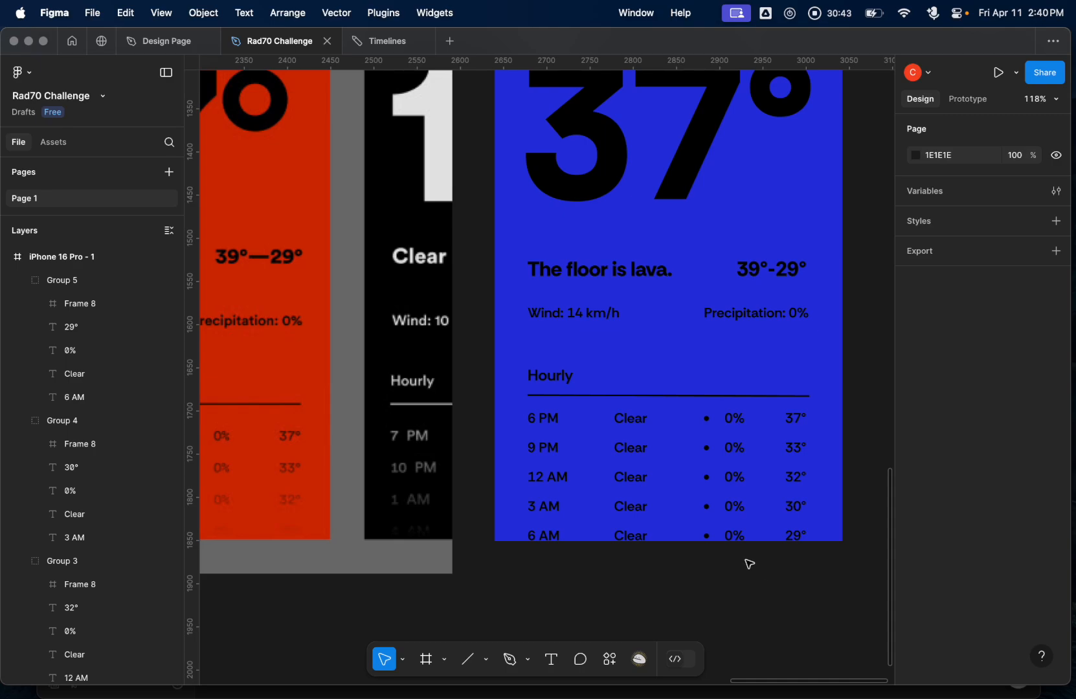
- Draw a full-width rectangle about 402 × 106 over the lower hourly rows, down to the blue frame's bottom edge
{"action": "scroll", "coordinate": [744, 562], "scroll_direction": "down", "scroll_amount": 5}
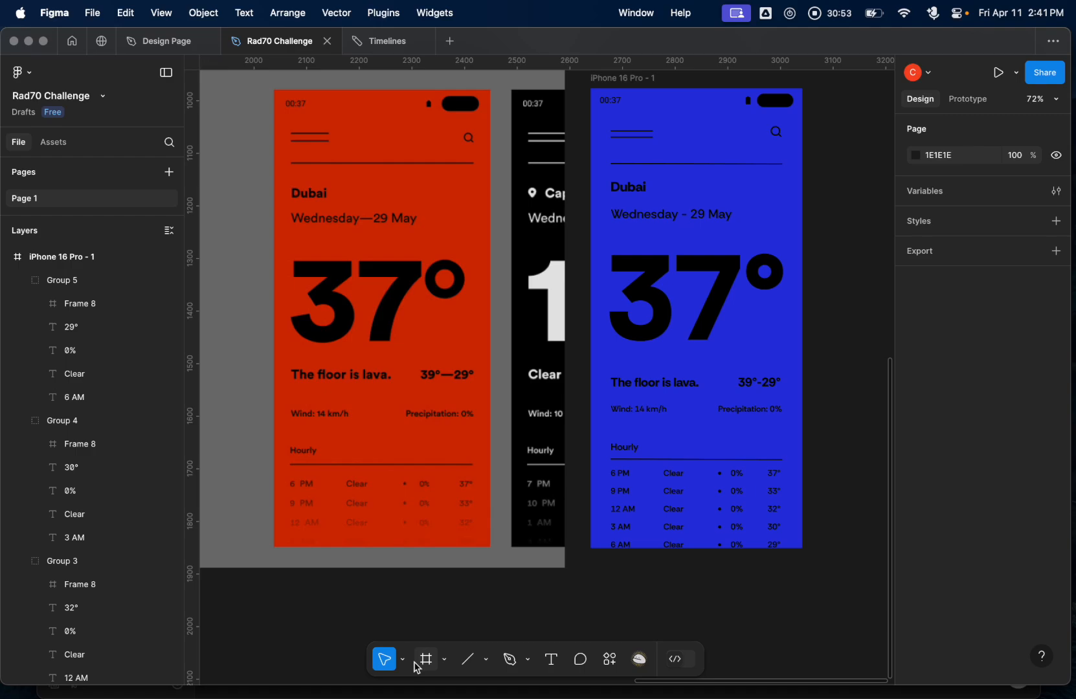
{"action": "left_click", "coordinate": [444, 661]}
{"action": "left_click", "coordinate": [444, 660]}
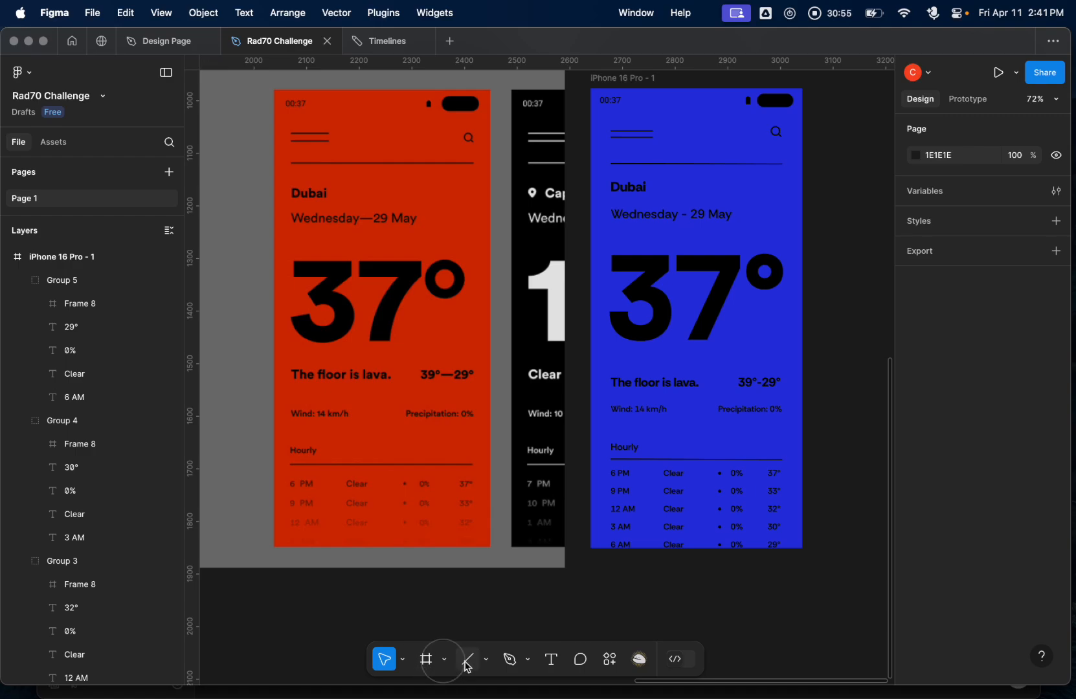
{"action": "left_click", "coordinate": [486, 661]}
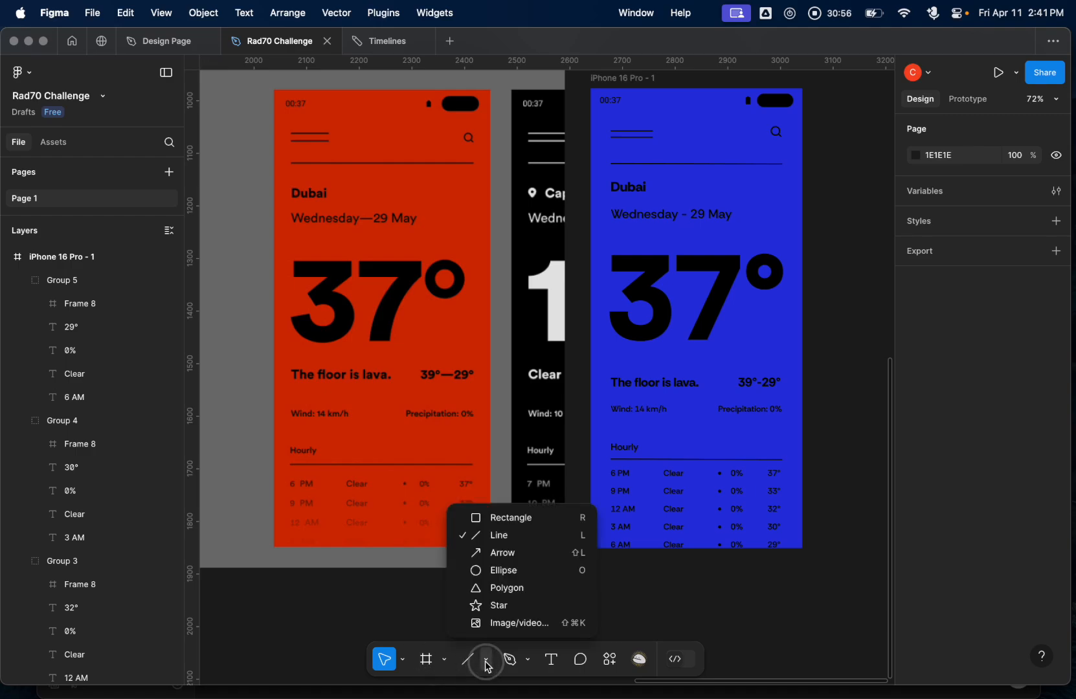
{"action": "left_click", "coordinate": [508, 517]}
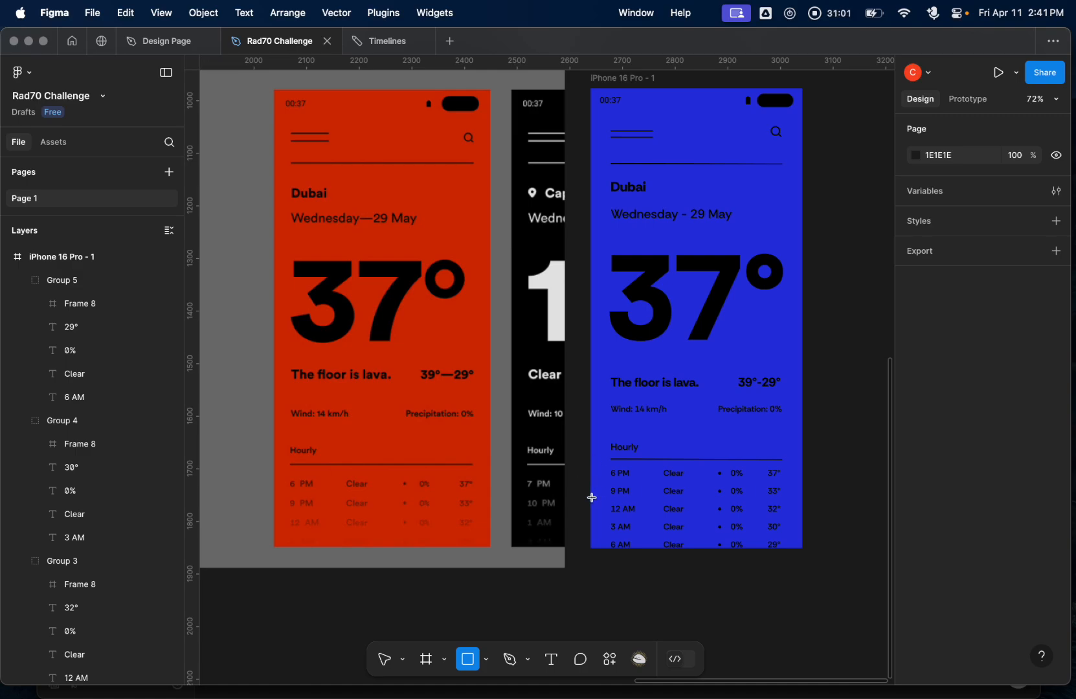
{"action": "mouse_move", "coordinate": [592, 492]}
{"action": "left_mouse_down"}
{"action": "mouse_move", "coordinate": [744, 494]}
{"action": "mouse_move", "coordinate": [802, 521]}
{"action": "mouse_move", "coordinate": [802, 549]}
{"action": "left_mouse_up"}
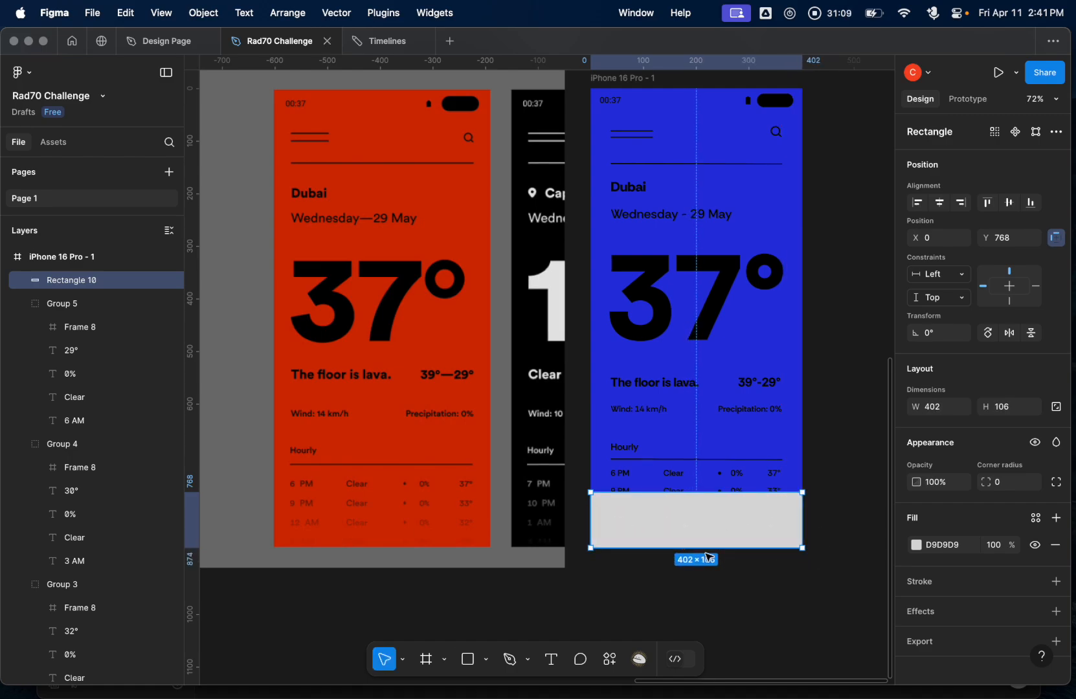
- Move the grey rectangle down to Y 770, then extend its top edge to Y 769 for a height of 107
{"action": "scroll", "coordinate": [819, 508], "scroll_direction": "up", "scroll_amount": 5}
{"action": "left_click", "coordinate": [819, 508]}
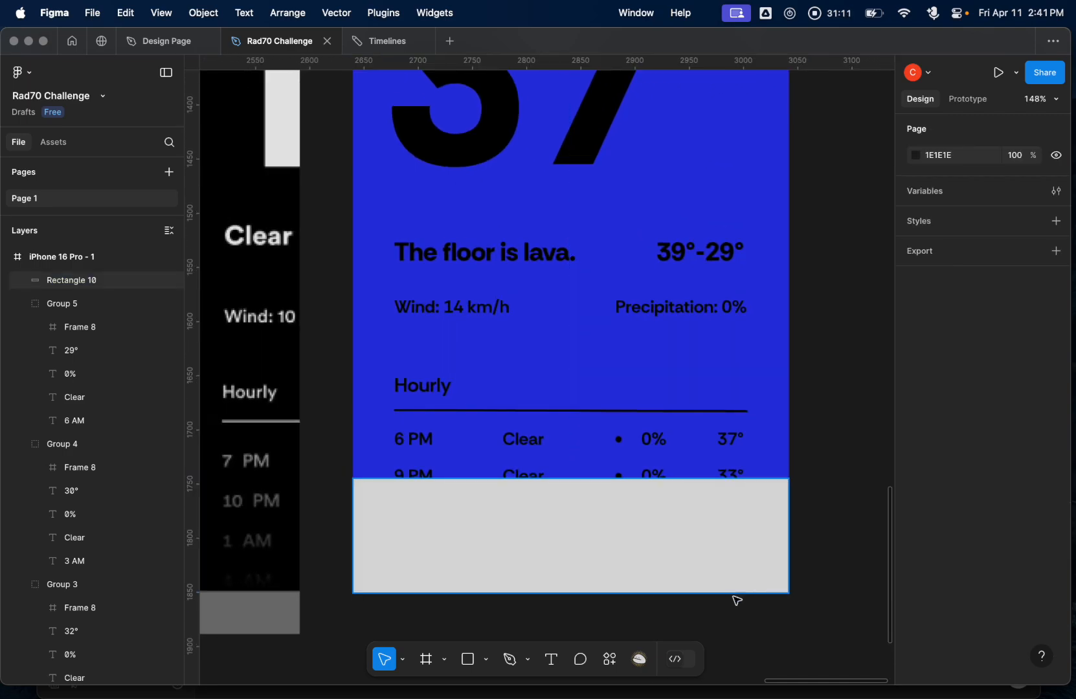
{"action": "left_click", "coordinate": [639, 549]}
{"action": "left_click_drag", "start_coordinate": [642, 551], "coordinate": [638, 552]}
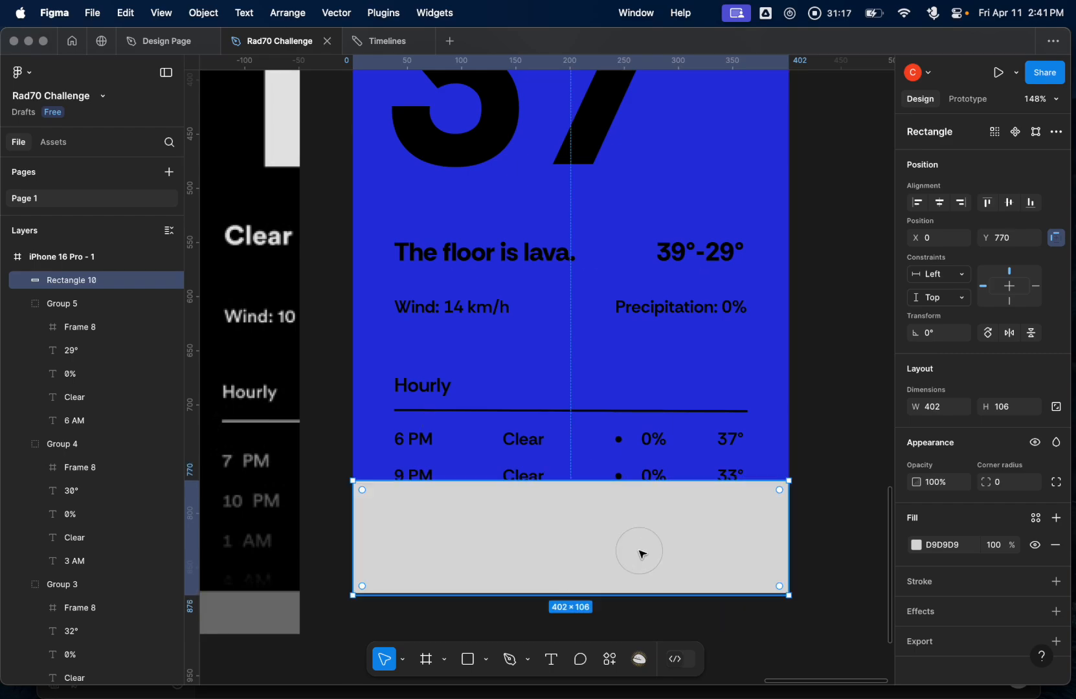
{"action": "left_click_drag", "start_coordinate": [615, 481], "coordinate": [614, 480]}
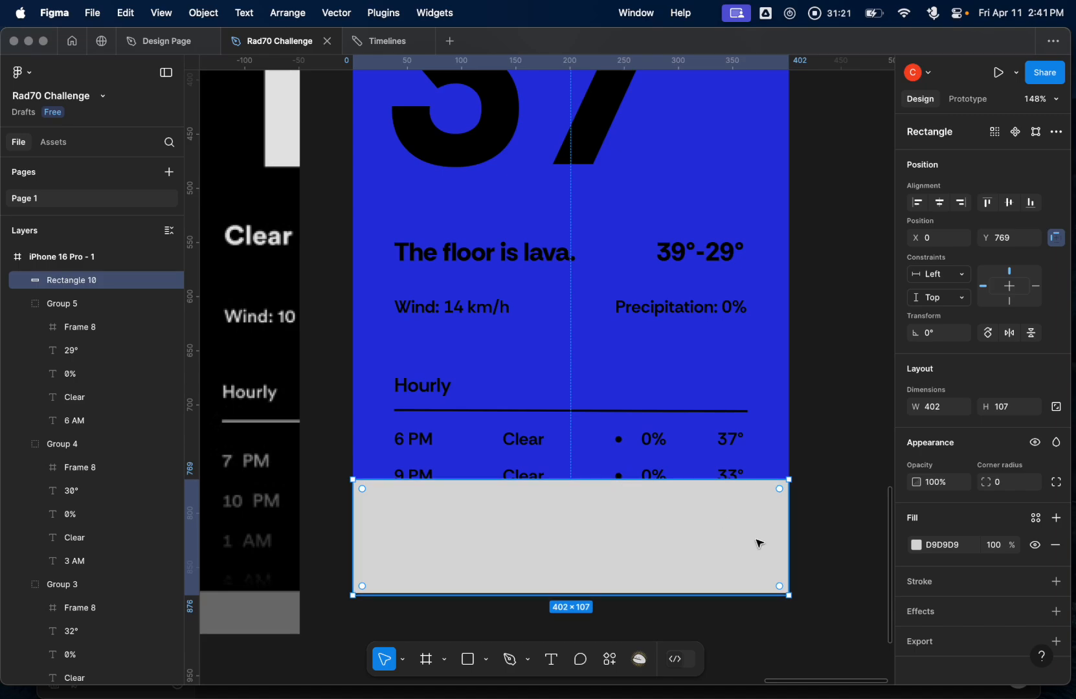
{"action": "left_click", "coordinate": [818, 546]}
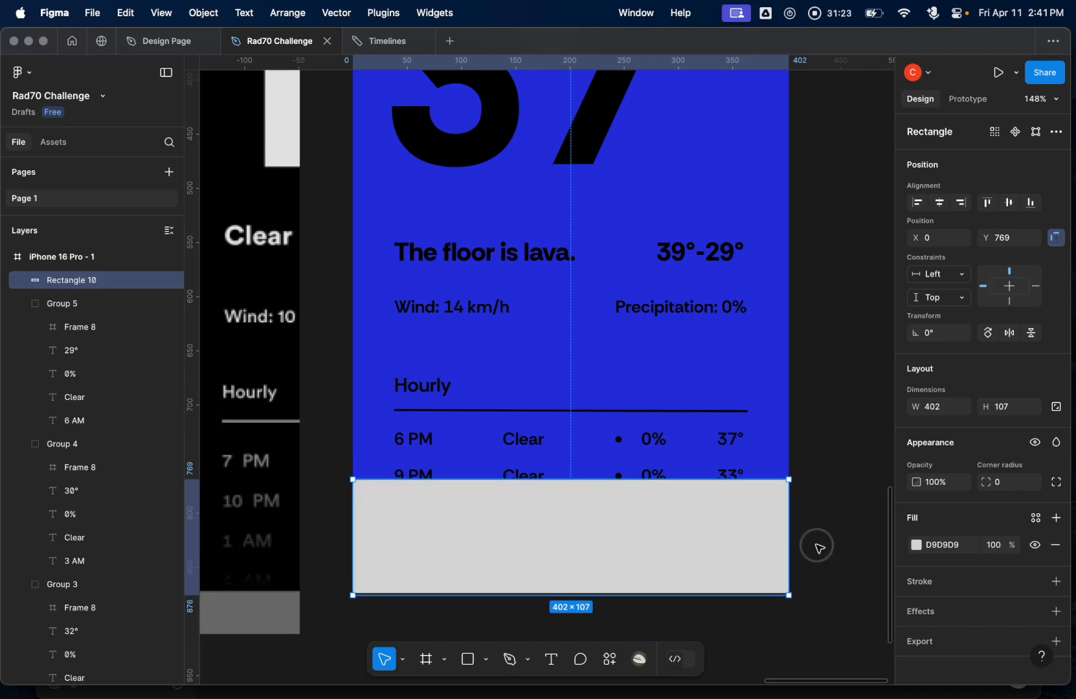
- Add a drop shadow effect to the grey rectangle and remove its fill
{"action": "scroll", "coordinate": [818, 549], "scroll_direction": "down", "scroll_amount": 2}
{"action": "scroll", "coordinate": [820, 549], "scroll_direction": "down", "scroll_amount": 3}
{"action": "left_click", "coordinate": [725, 548]}
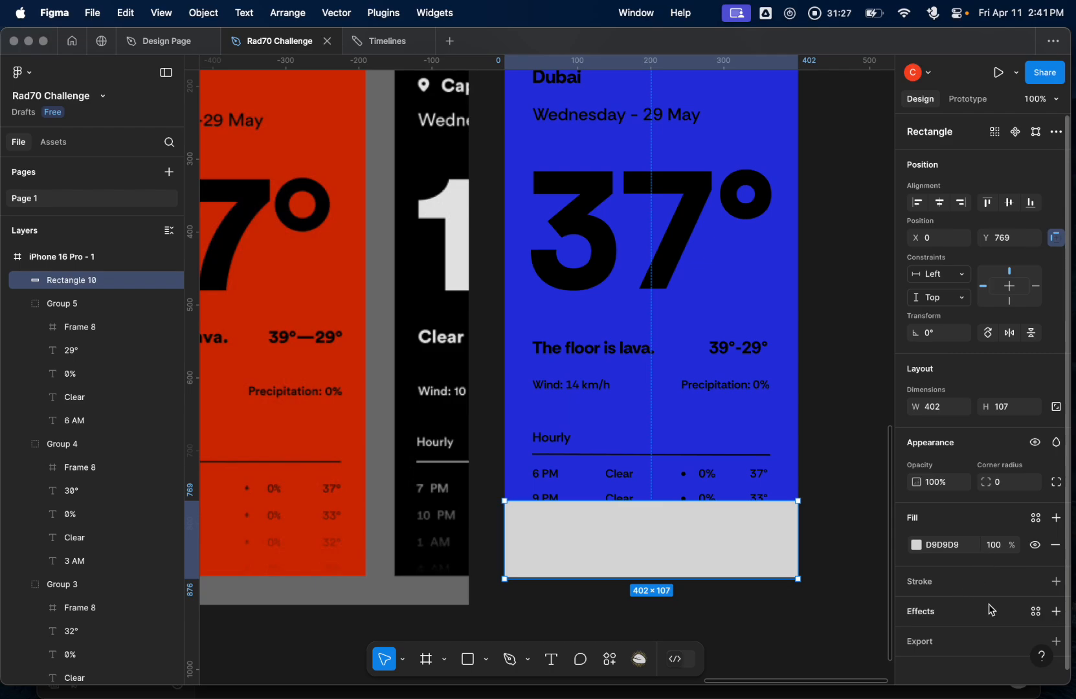
{"action": "left_click", "coordinate": [1056, 612]}
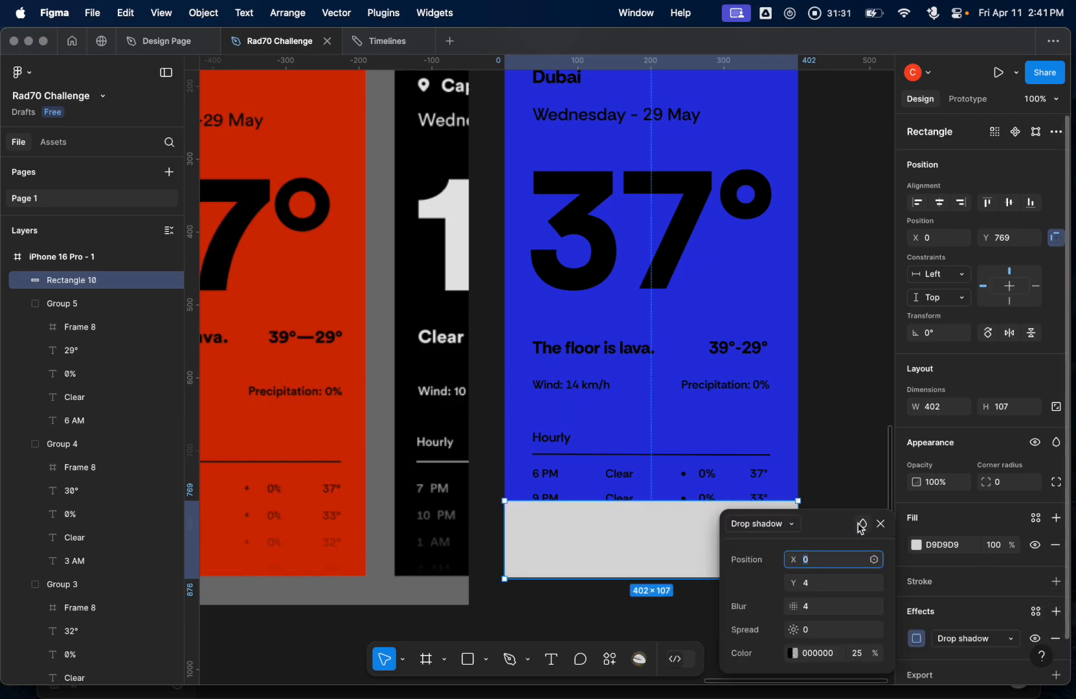
{"action": "left_click", "coordinate": [880, 523]}
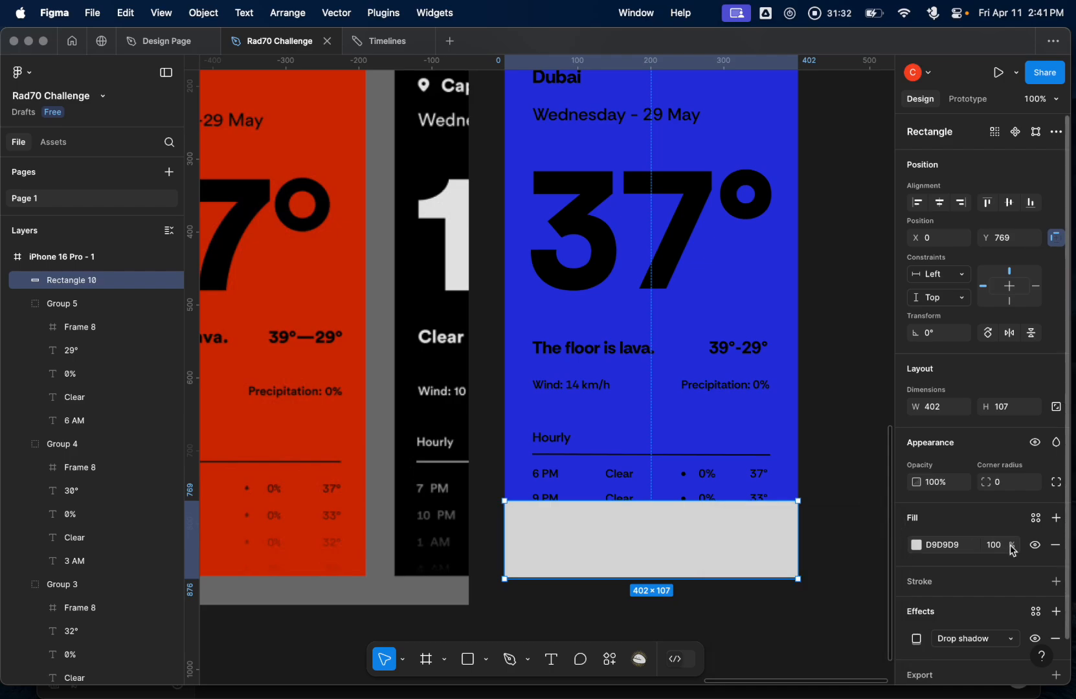
{"action": "left_click", "coordinate": [1057, 547]}
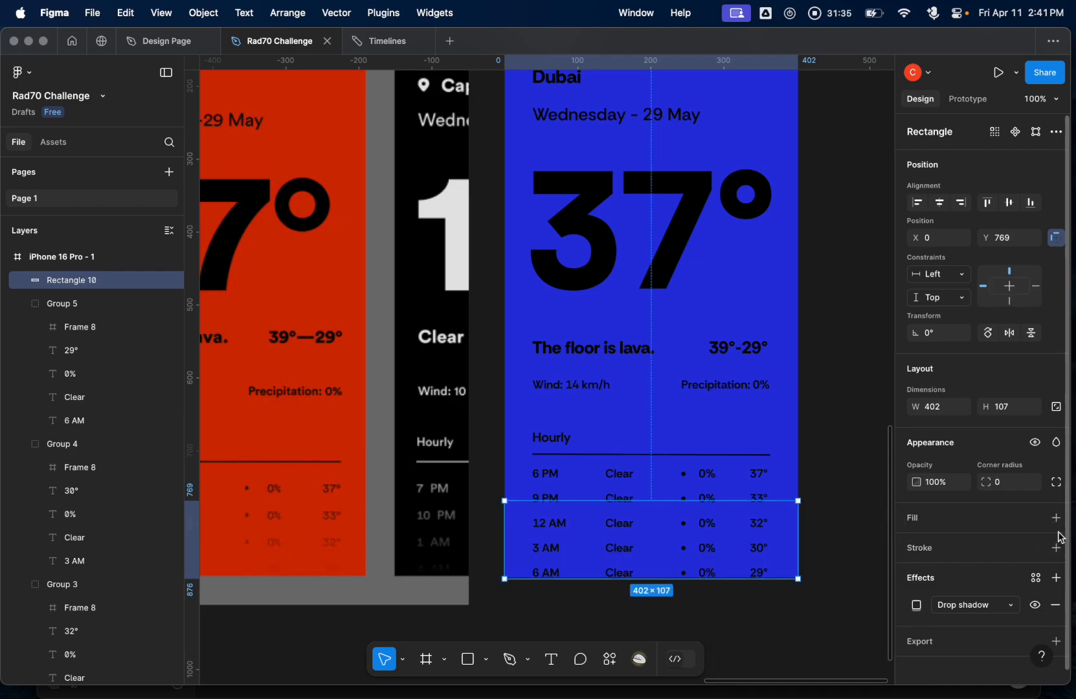
- Change the rectangle's effect to Layer blur and raise the blur amount to 11
{"action": "scroll", "coordinate": [1059, 538], "scroll_direction": "down", "scroll_amount": 1}
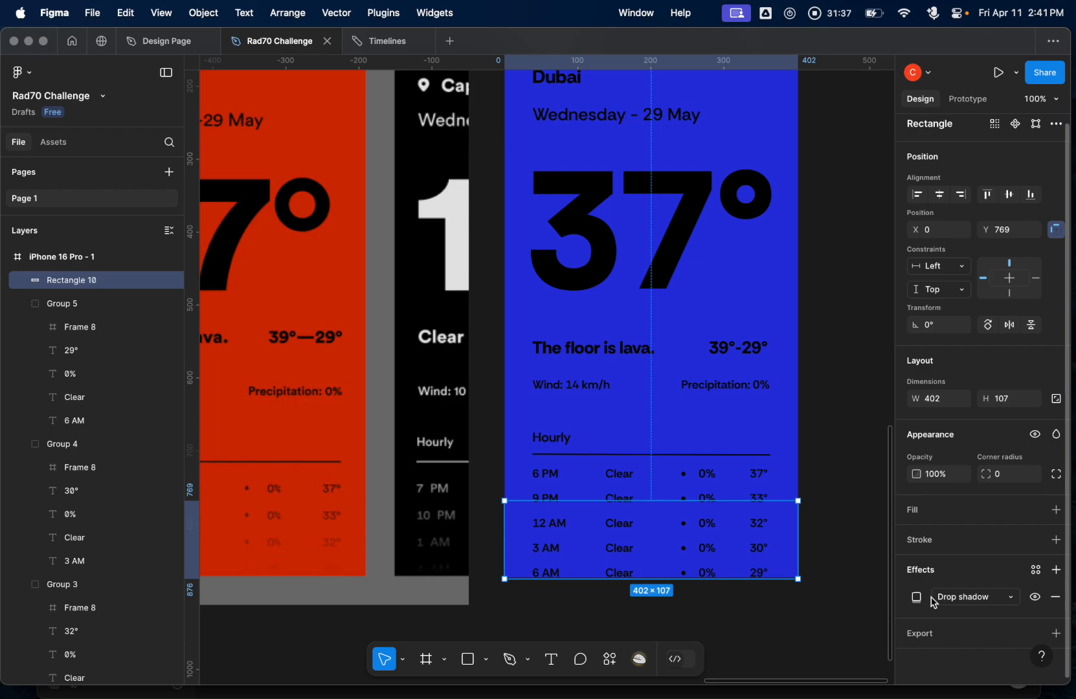
{"action": "left_click", "coordinate": [997, 598]}
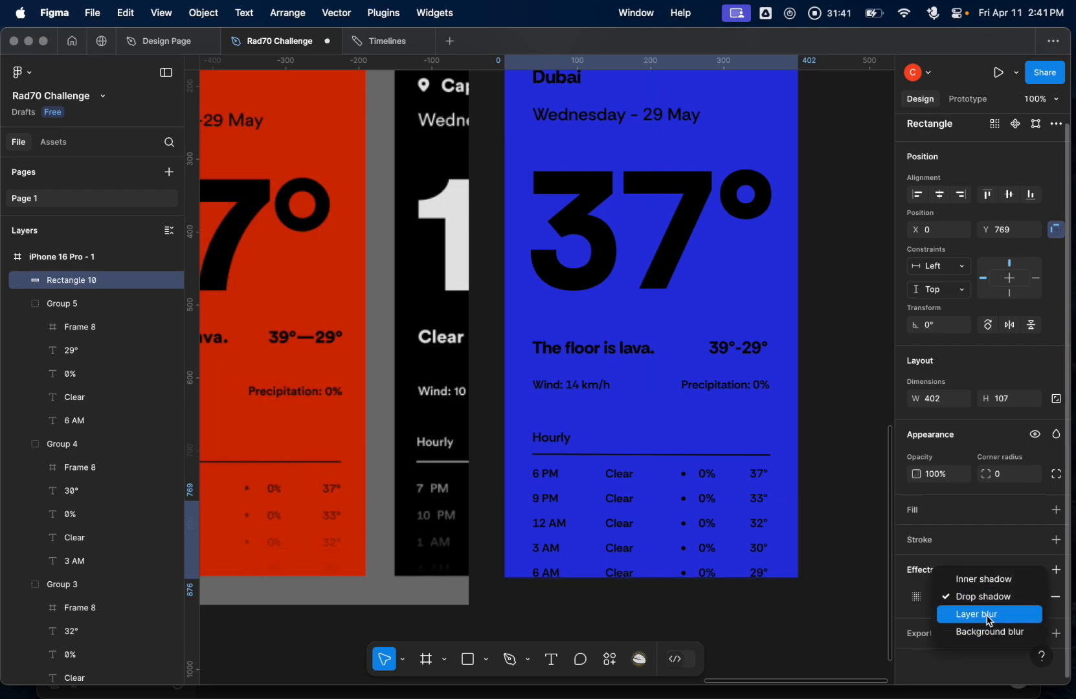
{"action": "left_click", "coordinate": [990, 614]}
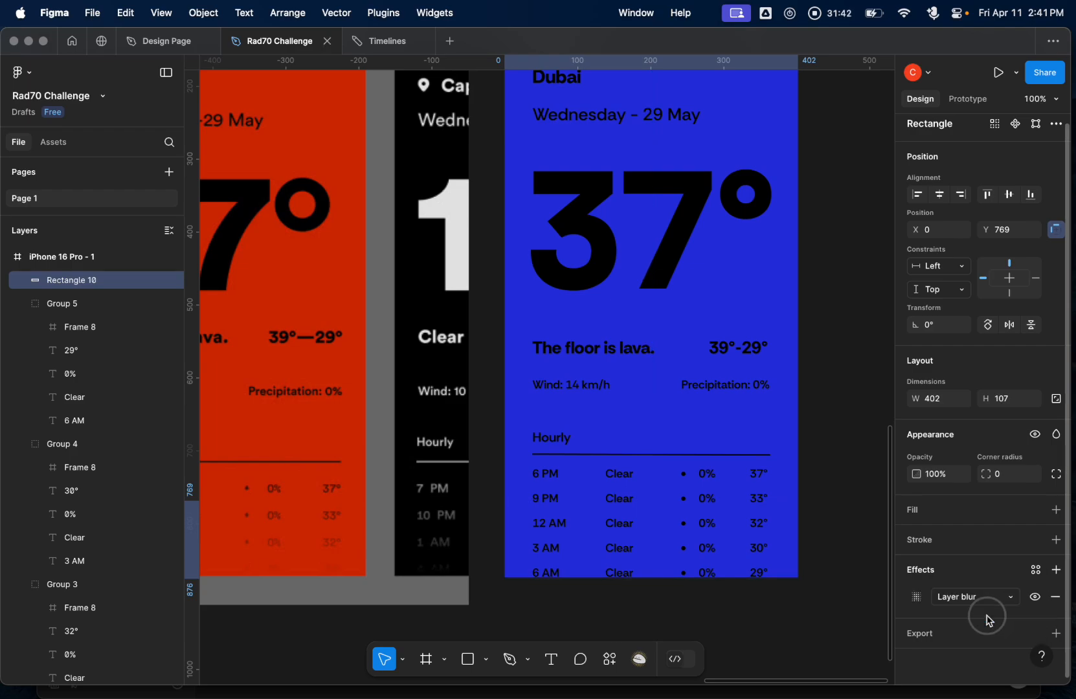
{"action": "left_click", "coordinate": [916, 597]}
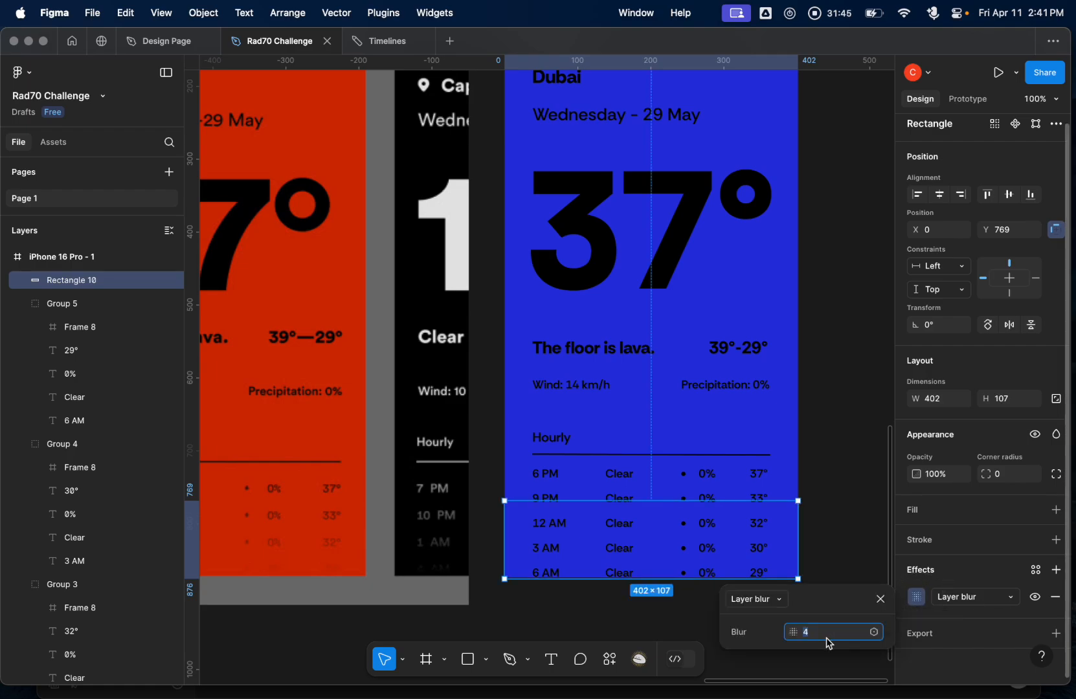
{"action": "key", "text": "Down"}
{"action": "key", "text": "Up"}
{"action": "key", "text": "Up"}
{"action": "key", "text": "Up"}
{"action": "key", "text": "Up"}
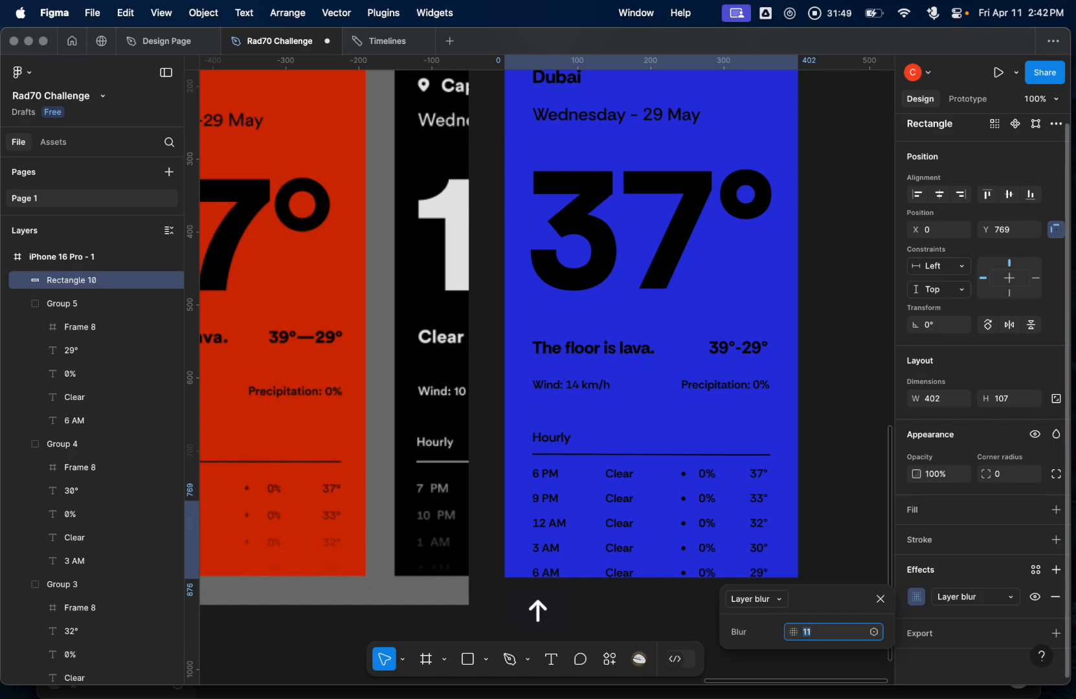
- Raise the rectangle's layer blur to 25 and add a grey D9D9D9 fill to it
{"action": "key", "text": "Up"}
{"action": "key", "text": "Up"}
{"action": "key", "text": "Up"}
{"action": "key", "text": "Up"}
{"action": "key", "text": "Up"}
{"action": "key", "text": "Up"}
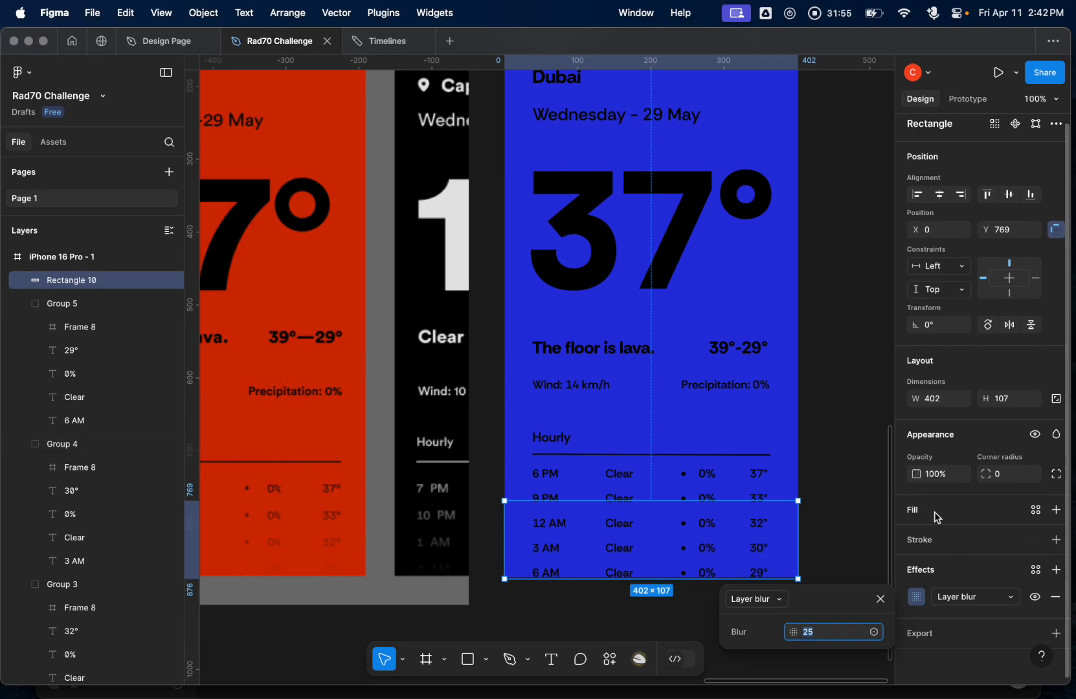
{"action": "left_click", "coordinate": [1056, 511]}
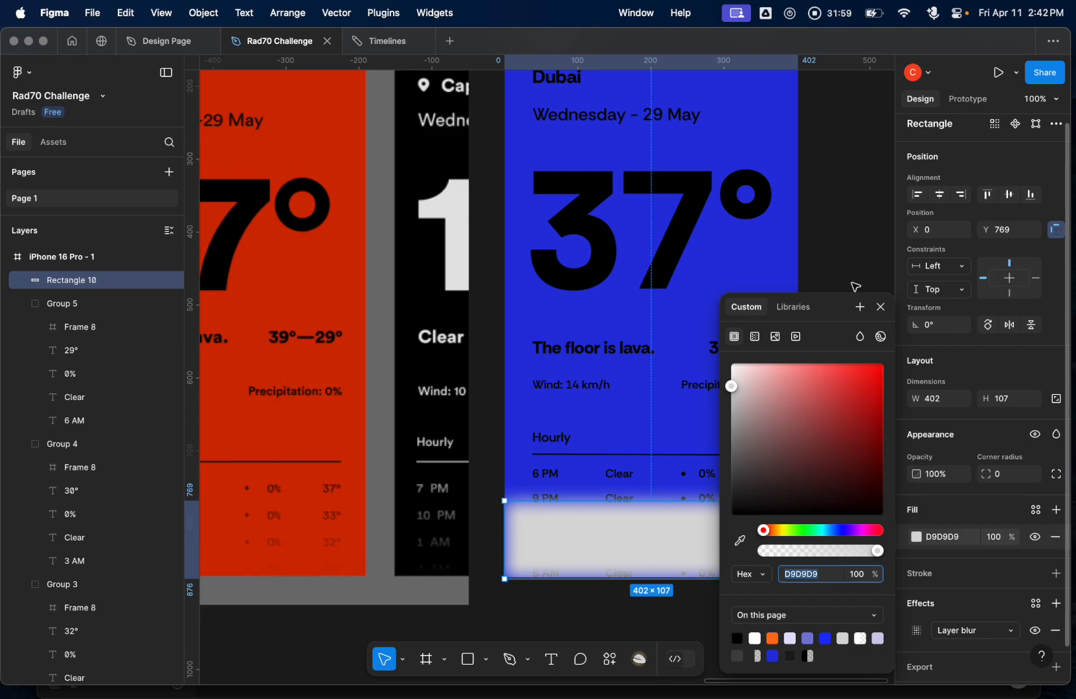
{"action": "left_click", "coordinate": [881, 306]}
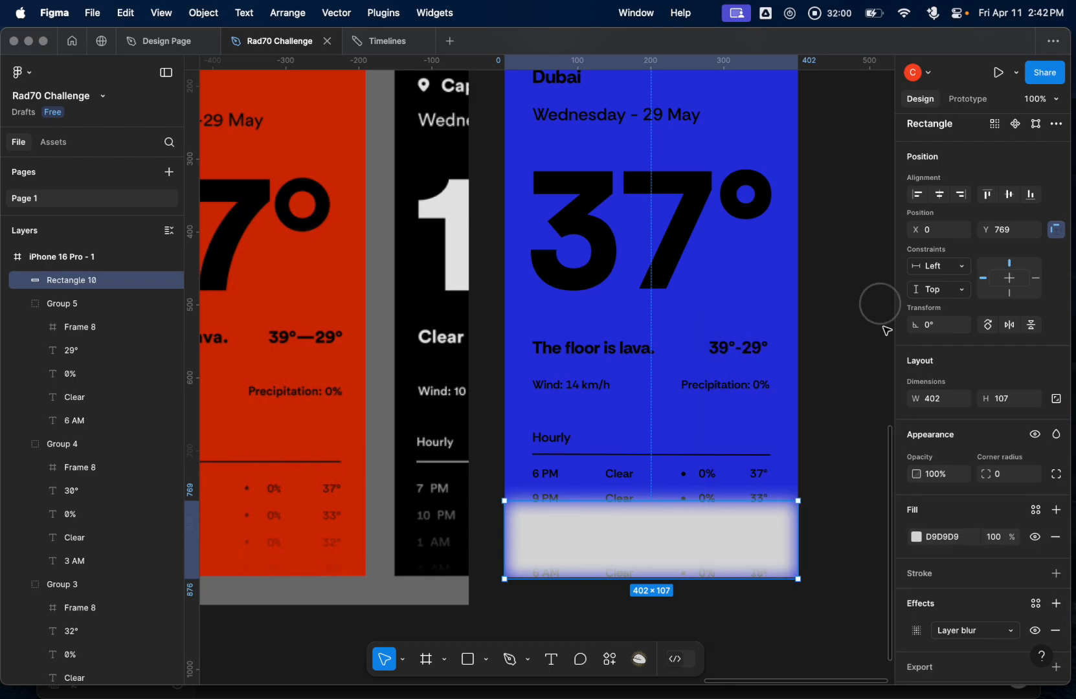
- Change the rectangle's effect to Background blur and raise the blur amount to 33
{"action": "left_click", "coordinate": [964, 630]}
{"action": "left_click", "coordinate": [974, 646]}
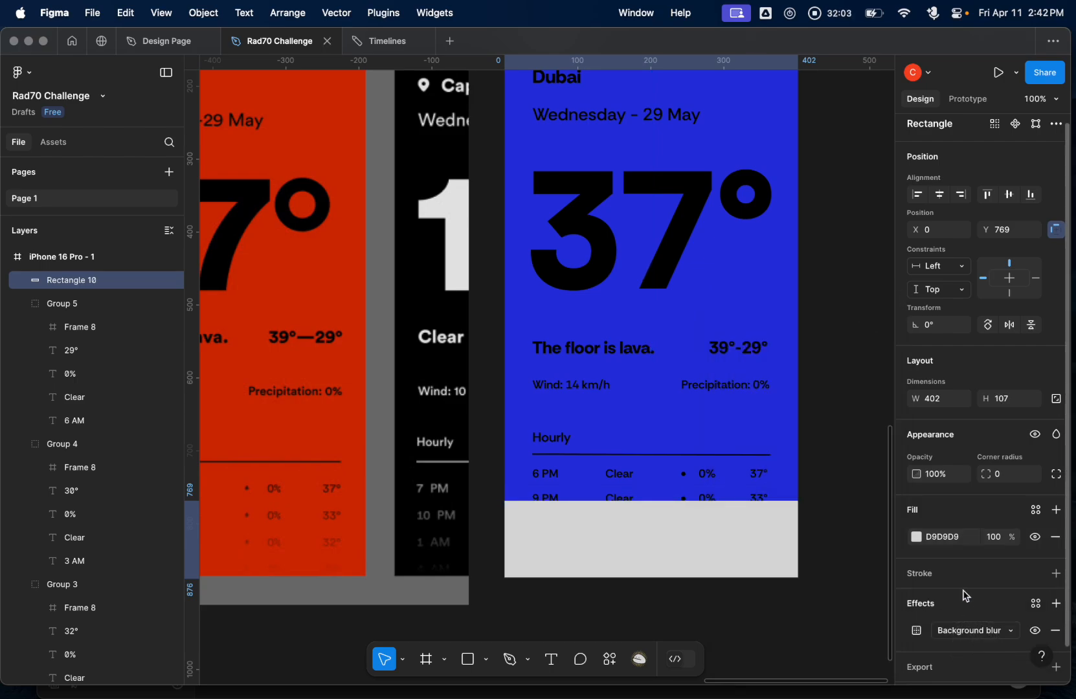
{"action": "left_click", "coordinate": [916, 630]}
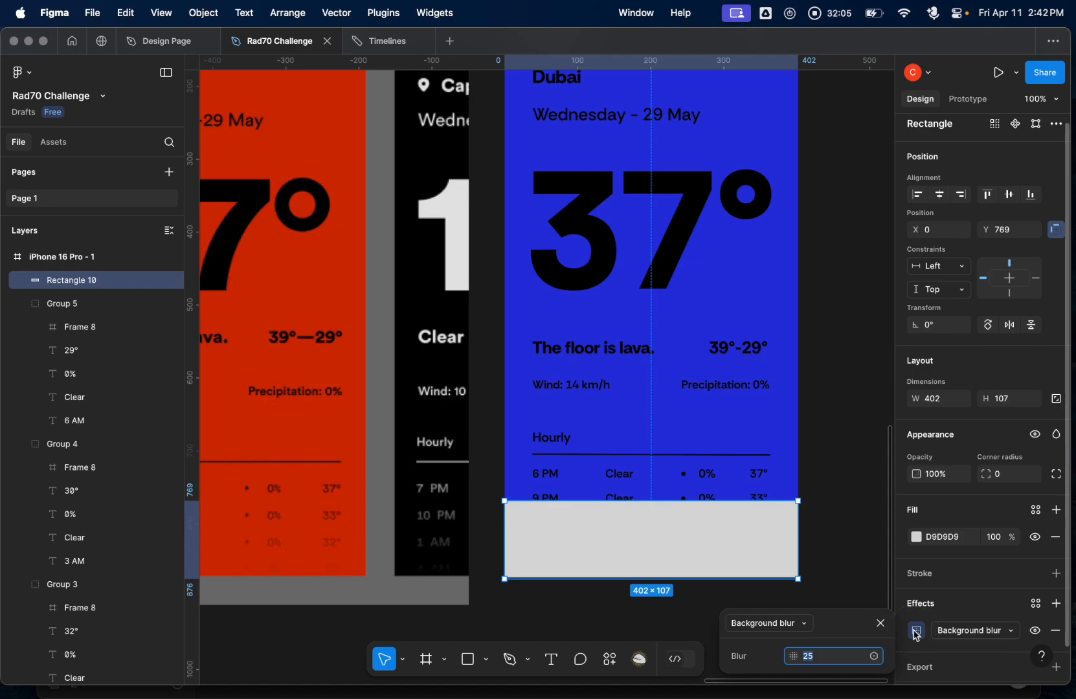
{"action": "key", "text": "Up"}
{"action": "key", "text": "Up"}
{"action": "key", "text": "Up"}
{"action": "key", "text": "Up"}
{"action": "key", "text": "Up"}
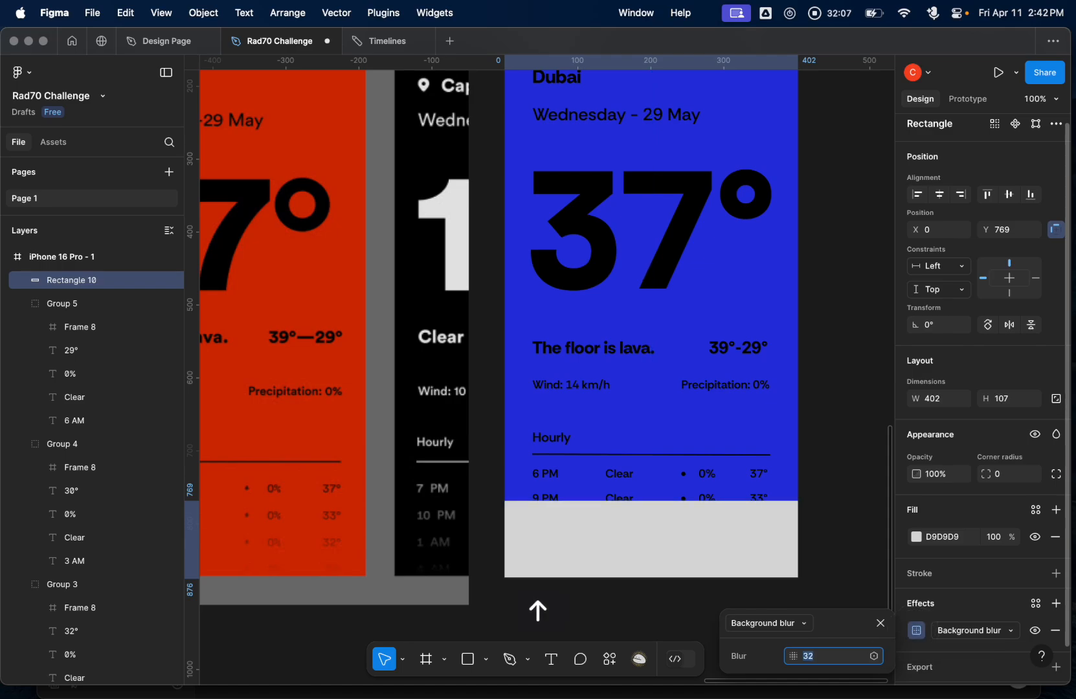
- Switch the grey rectangle's effect back to Layer blur
{"action": "left_click", "coordinate": [982, 631]}
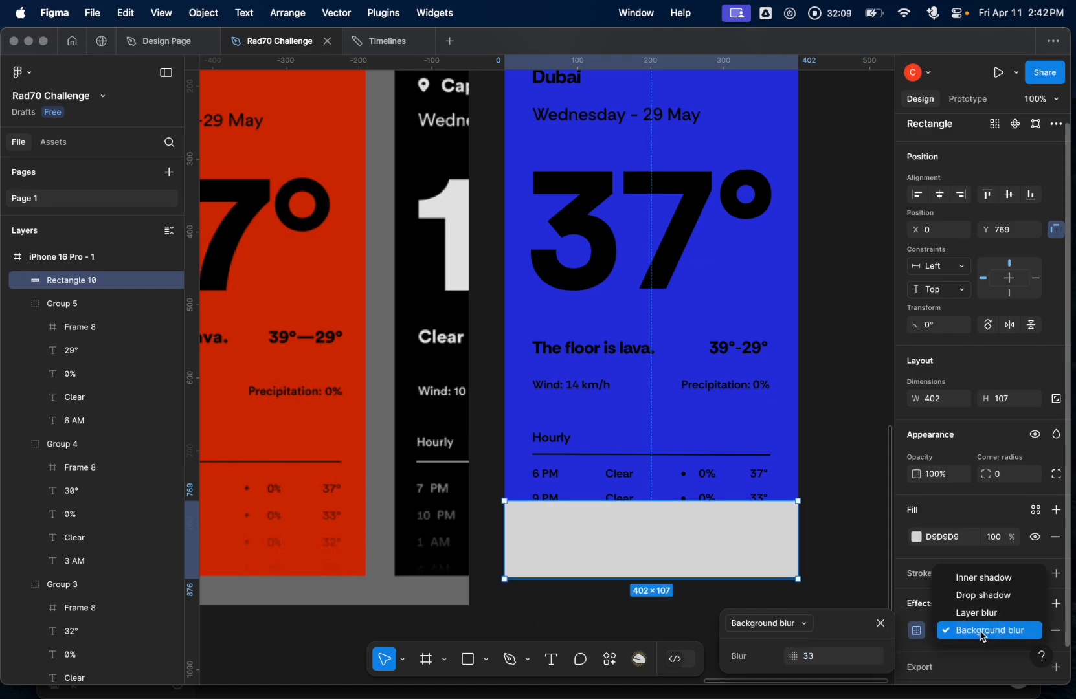
{"action": "left_click", "coordinate": [974, 611]}
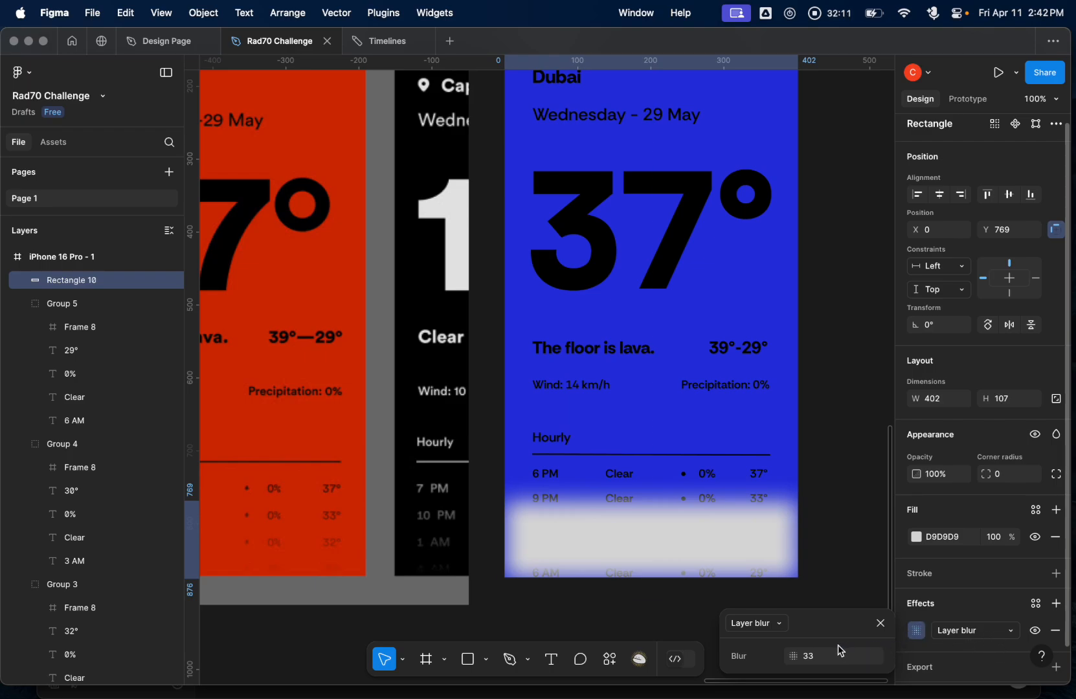
{"action": "left_click", "coordinate": [793, 656]}
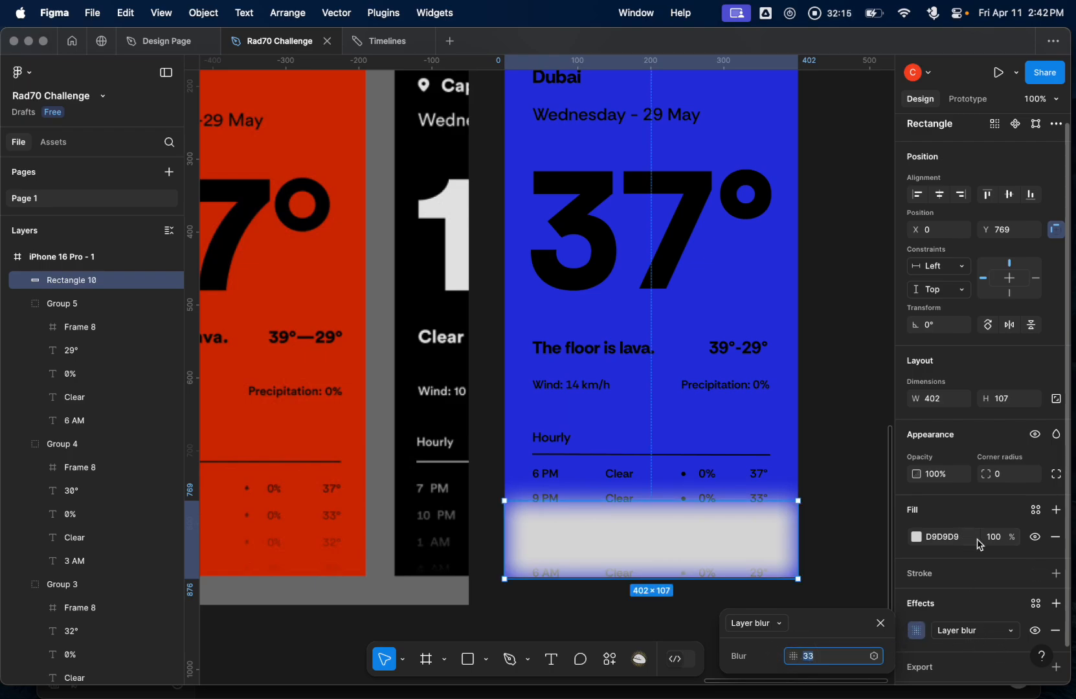
- Lower the opacity of the rectangle's grey fill to 93%
{"action": "left_click", "coordinate": [1000, 537]}
{"action": "key", "text": "Down"}
{"action": "key", "text": "Down"}
{"action": "key", "text": "Down"}
{"action": "key", "text": "Down"}
{"action": "key", "text": "Down"}
{"action": "key", "text": "Down"}
{"action": "key", "text": "Down"}
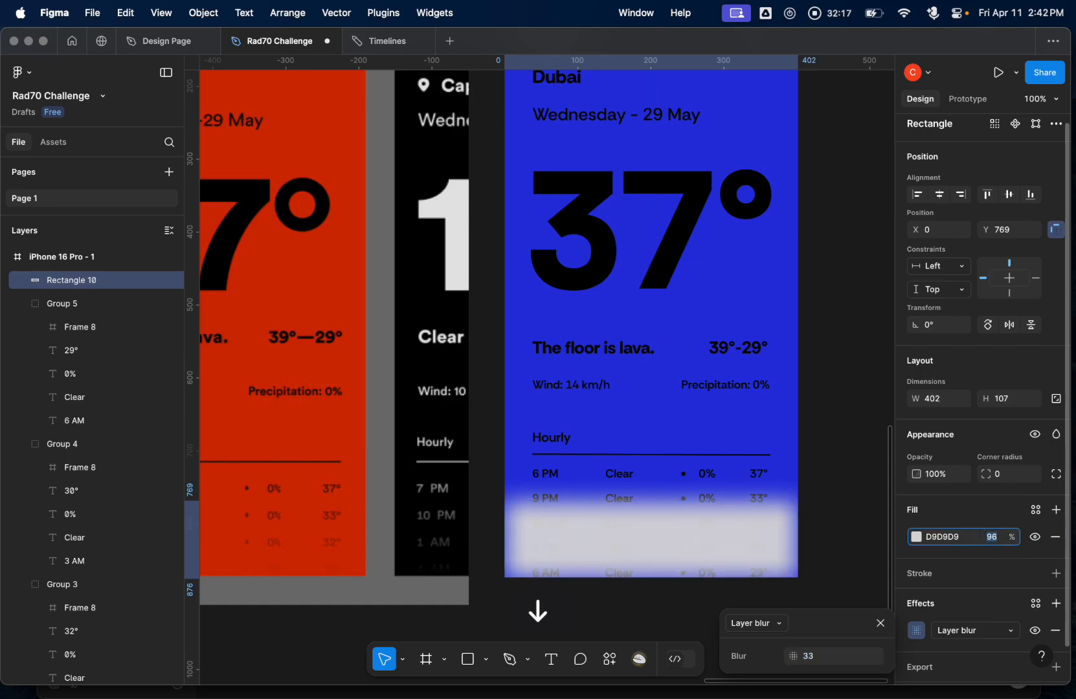
- Sample the phone frame's blue background as the rectangle's fill colour, 2532DC at 100%
{"action": "left_click", "coordinate": [920, 539]}
{"action": "left_click", "coordinate": [740, 541]}
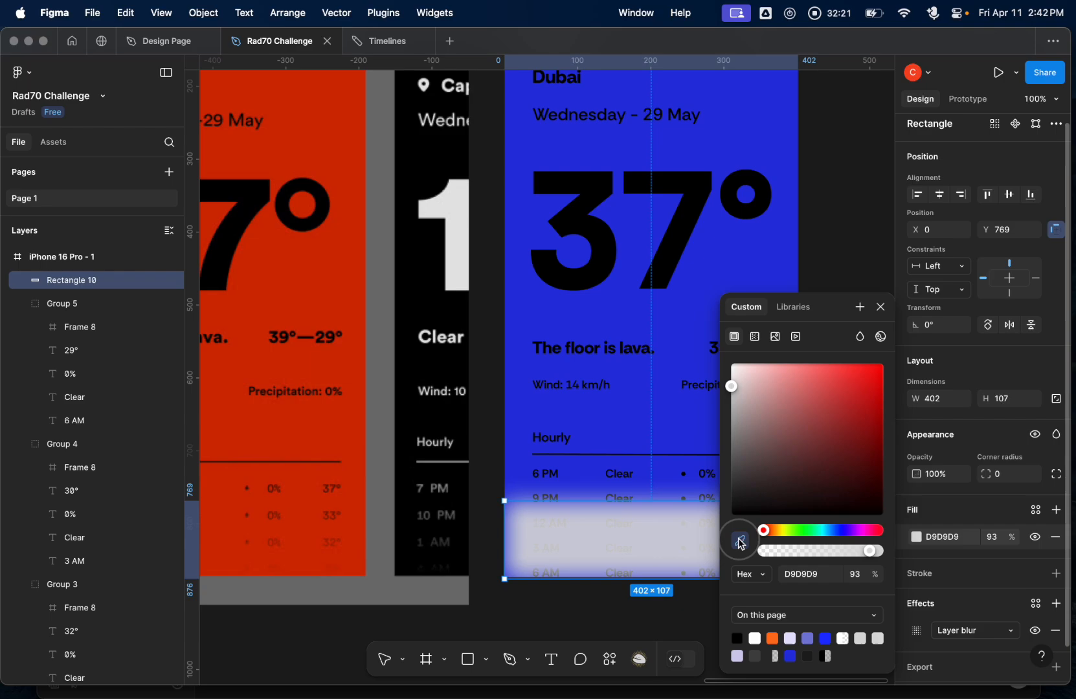
{"action": "left_click", "coordinate": [677, 408]}
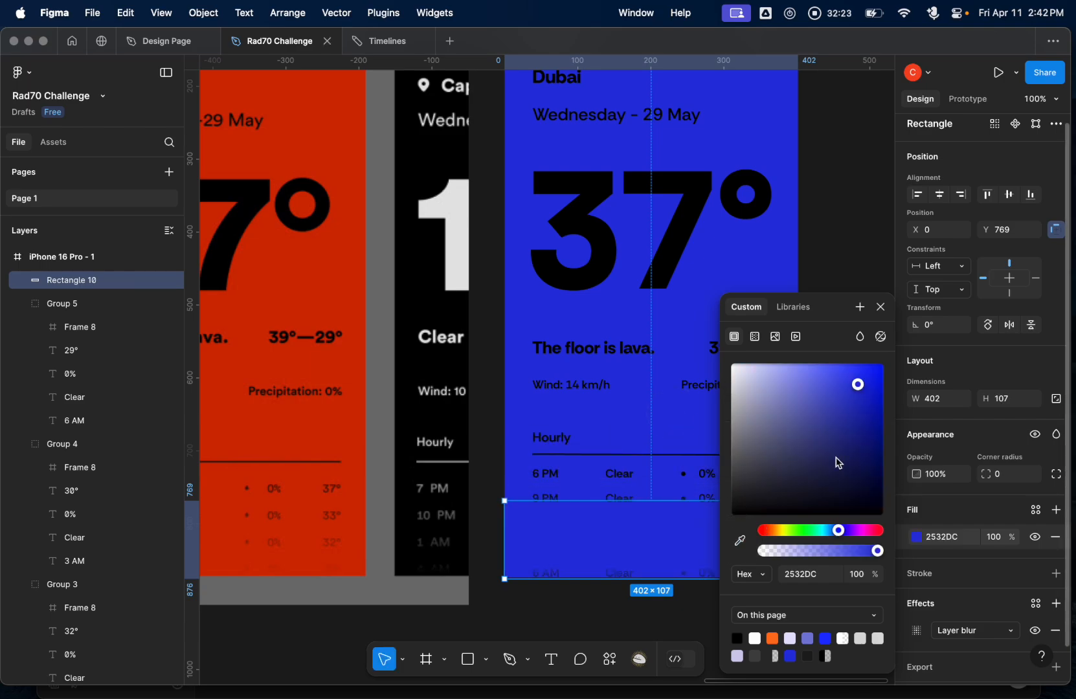
{"action": "left_click", "coordinate": [880, 307]}
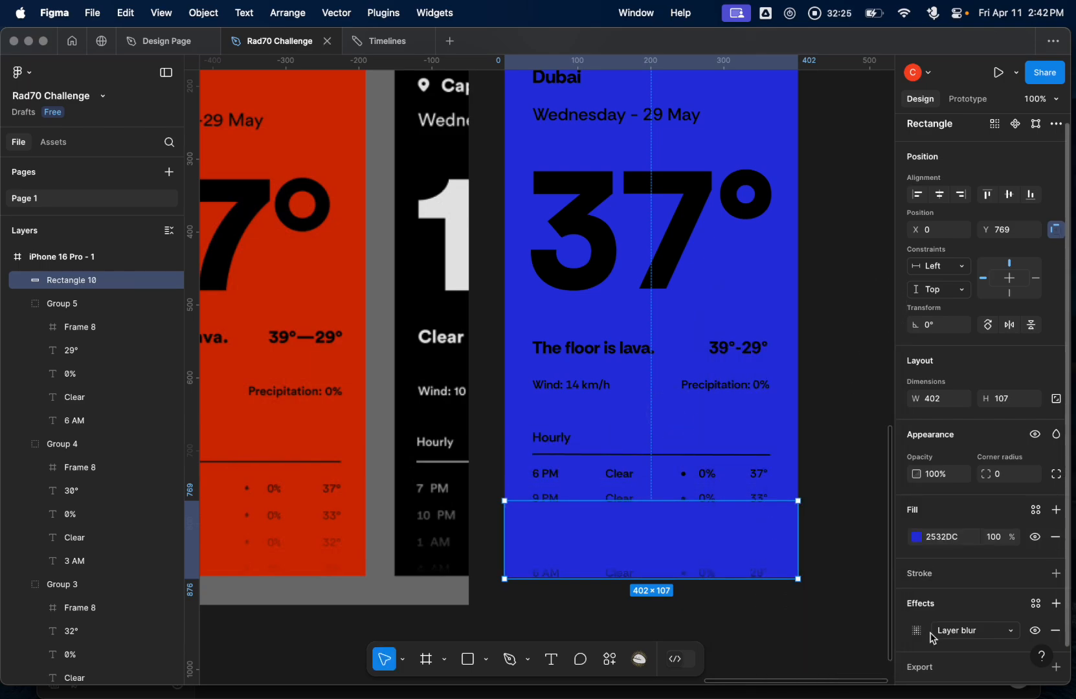
- Keep Layer blur, move the blue rectangle down to Y 783, then extend its top edge to Y 776 for a height of 114
{"action": "left_click", "coordinate": [952, 632]}
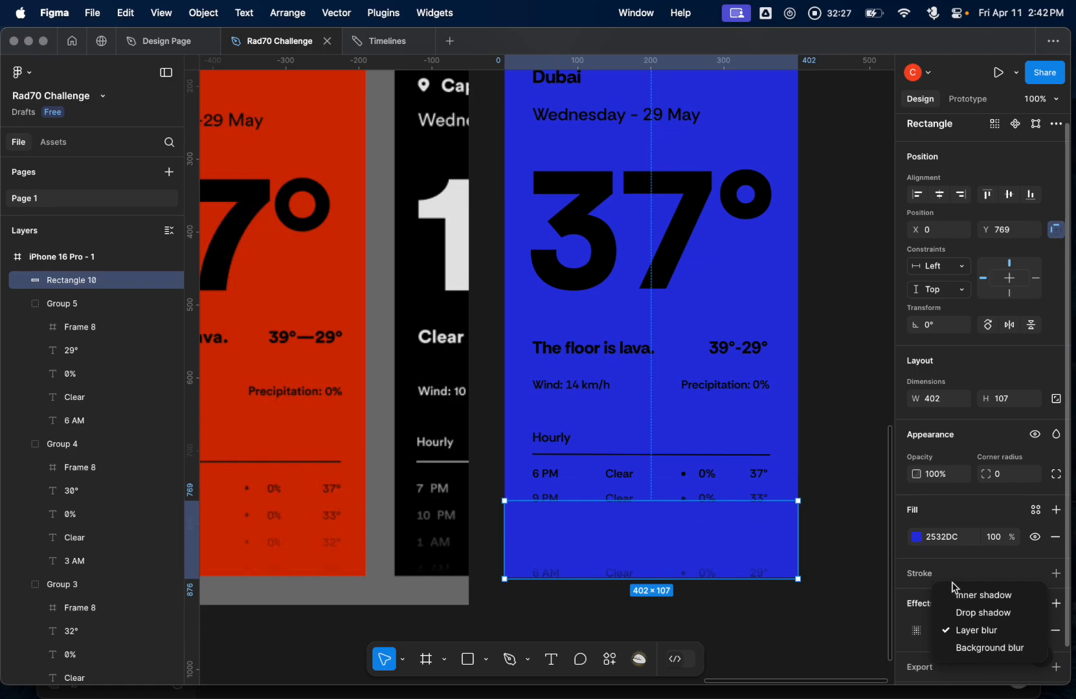
{"action": "left_click", "coordinate": [965, 630]}
{"action": "left_click", "coordinate": [678, 546]}
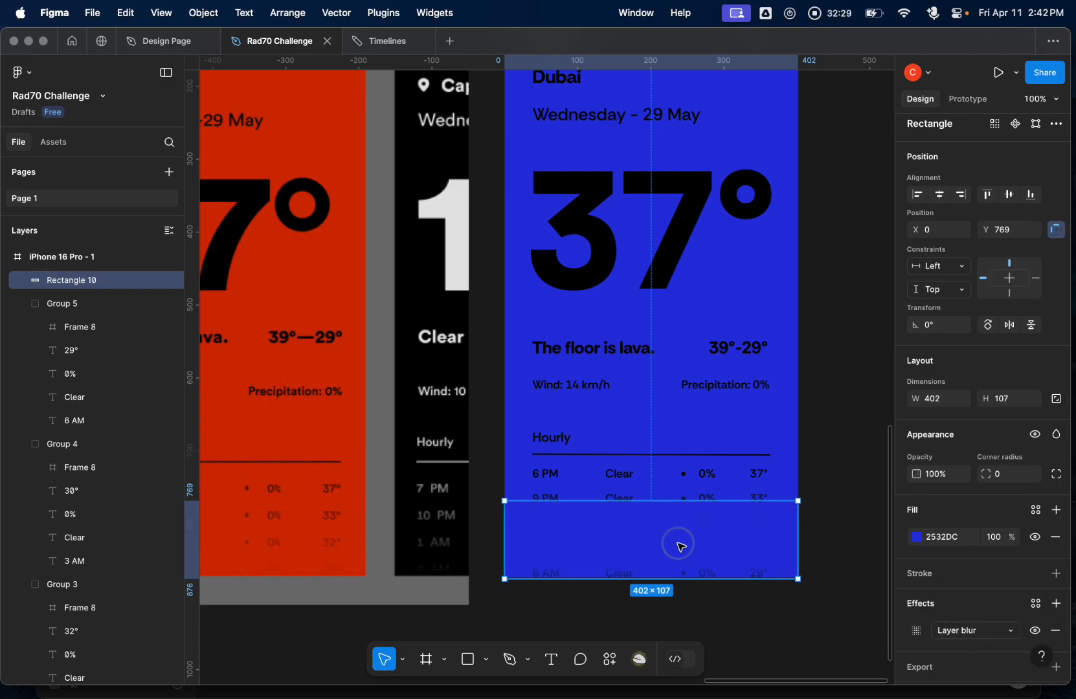
{"action": "left_click_drag", "start_coordinate": [679, 546], "coordinate": [680, 554]}
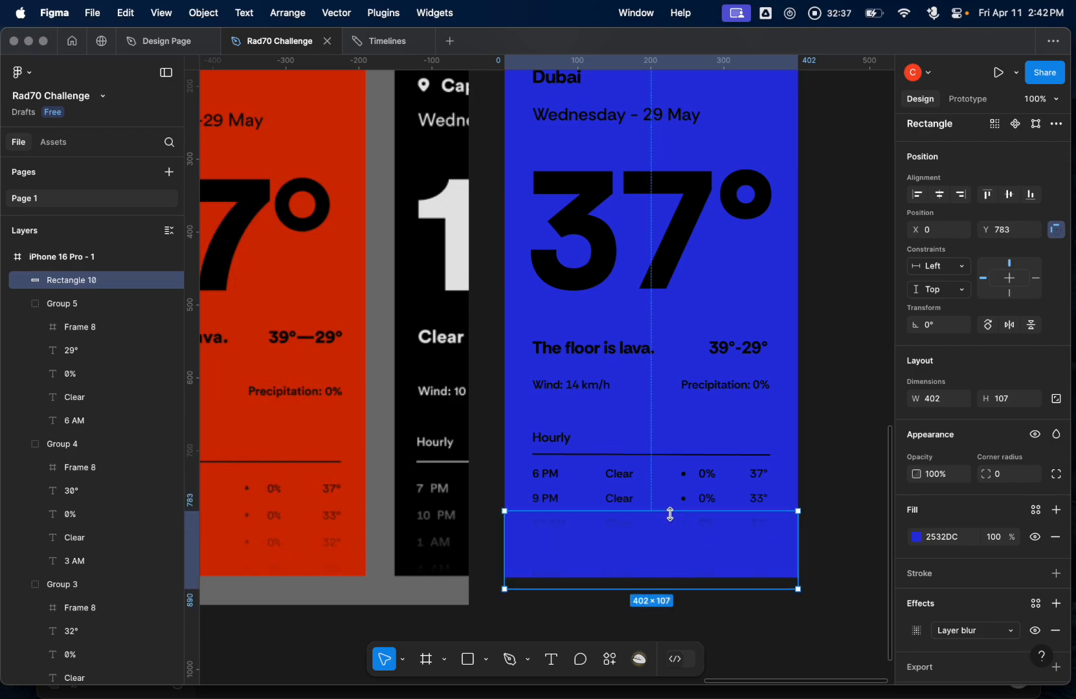
{"action": "mouse_move", "coordinate": [670, 513]}
{"action": "left_mouse_down"}
{"action": "mouse_move", "coordinate": [670, 497]}
{"action": "mouse_move", "coordinate": [670, 510]}
{"action": "left_mouse_up"}
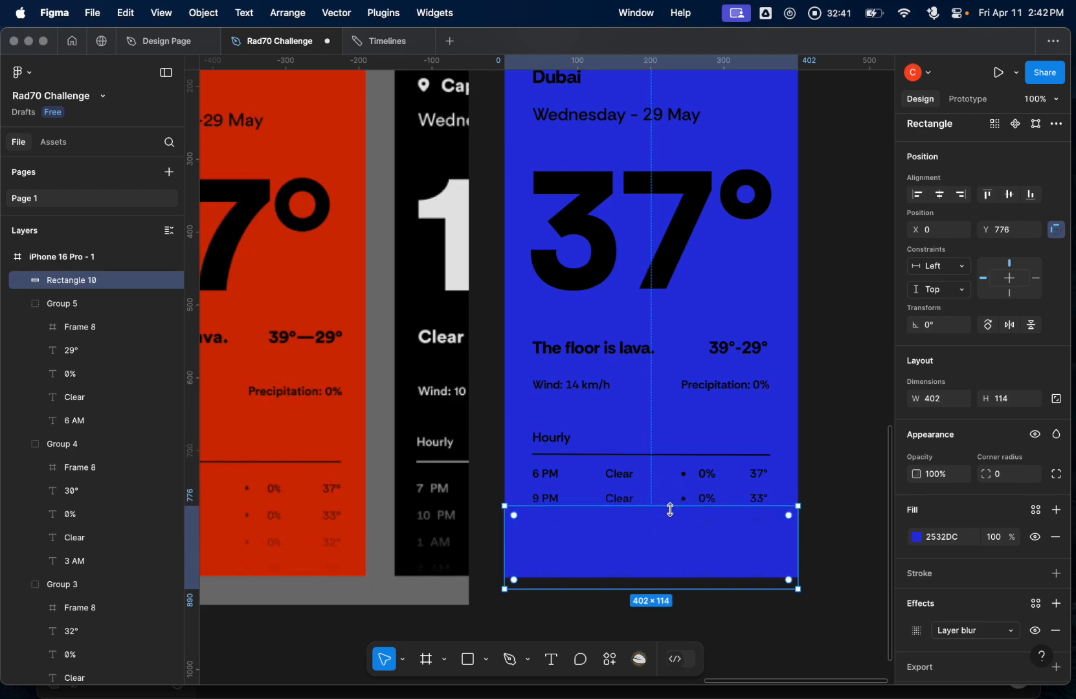
- Apply the Simple Design System variable Blur/100 to the rectangle's layer blur
{"action": "left_click", "coordinate": [915, 631]}
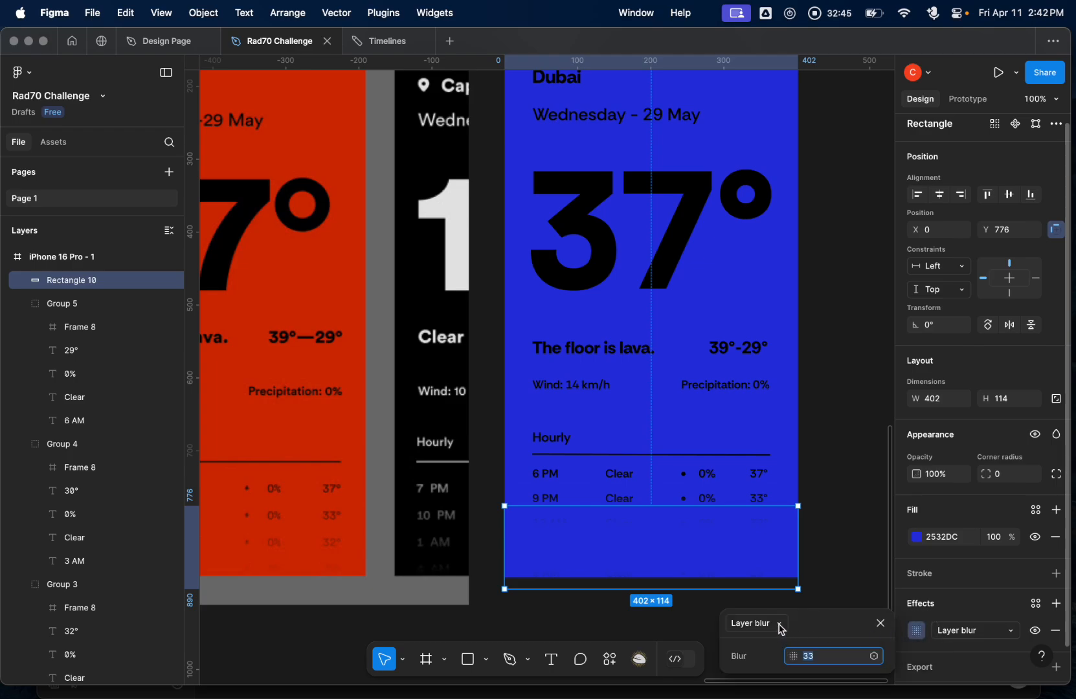
{"action": "left_click", "coordinate": [875, 656]}
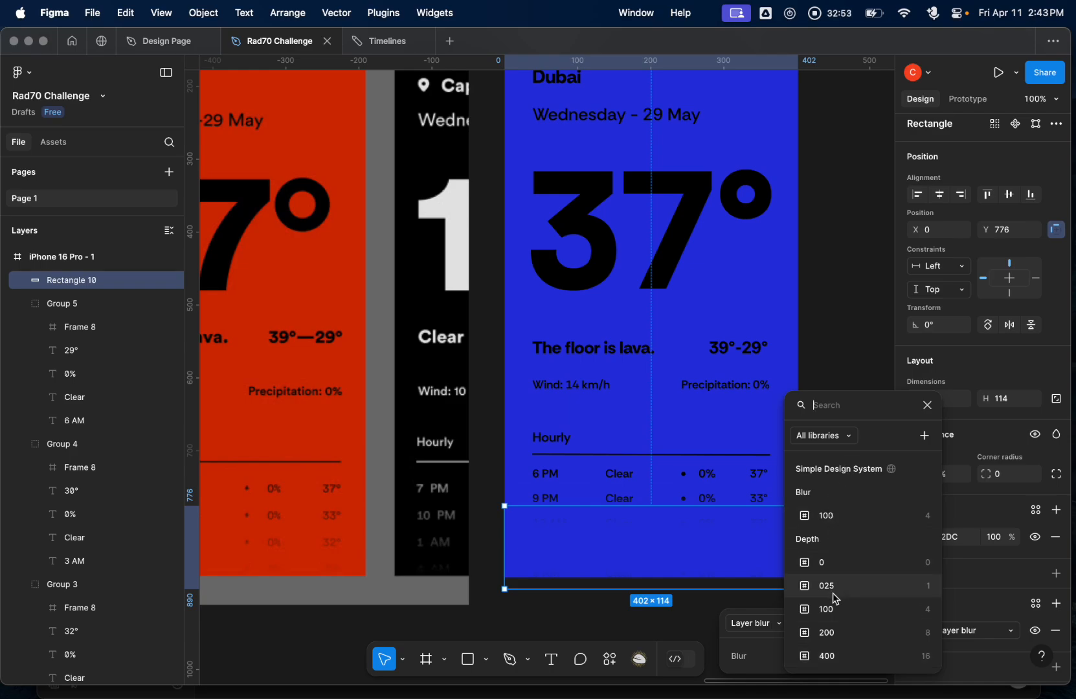
{"action": "left_click", "coordinate": [834, 519]}
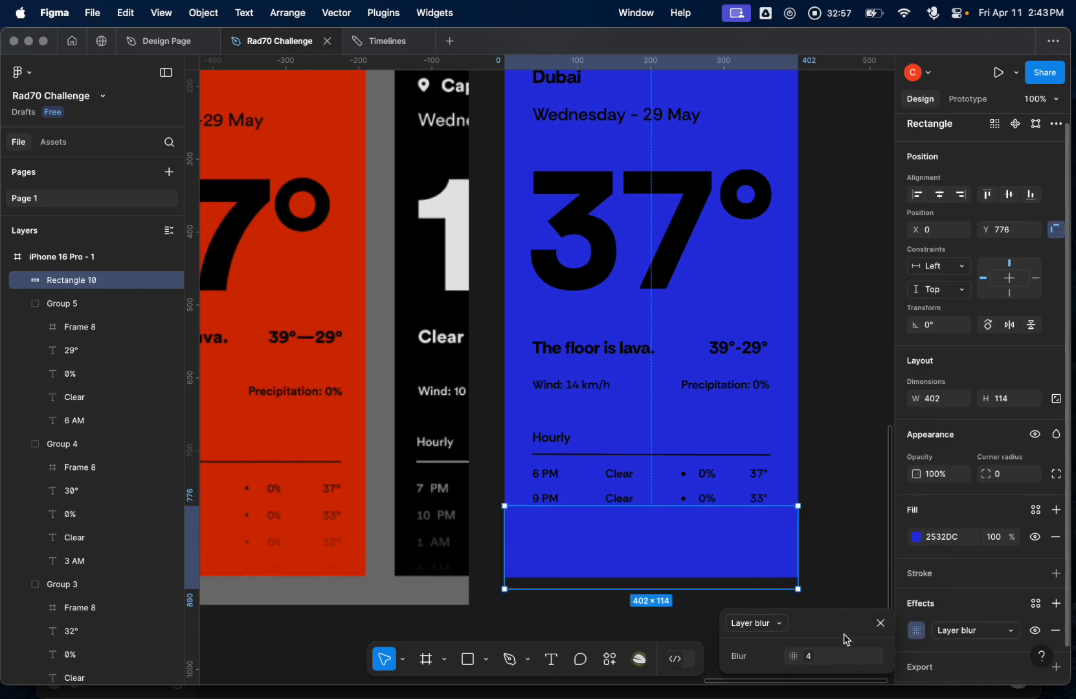
- Try to raise the variable-bound blur amount, then undo the resulting nudge of the rectangle
{"action": "left_click", "coordinate": [791, 657]}
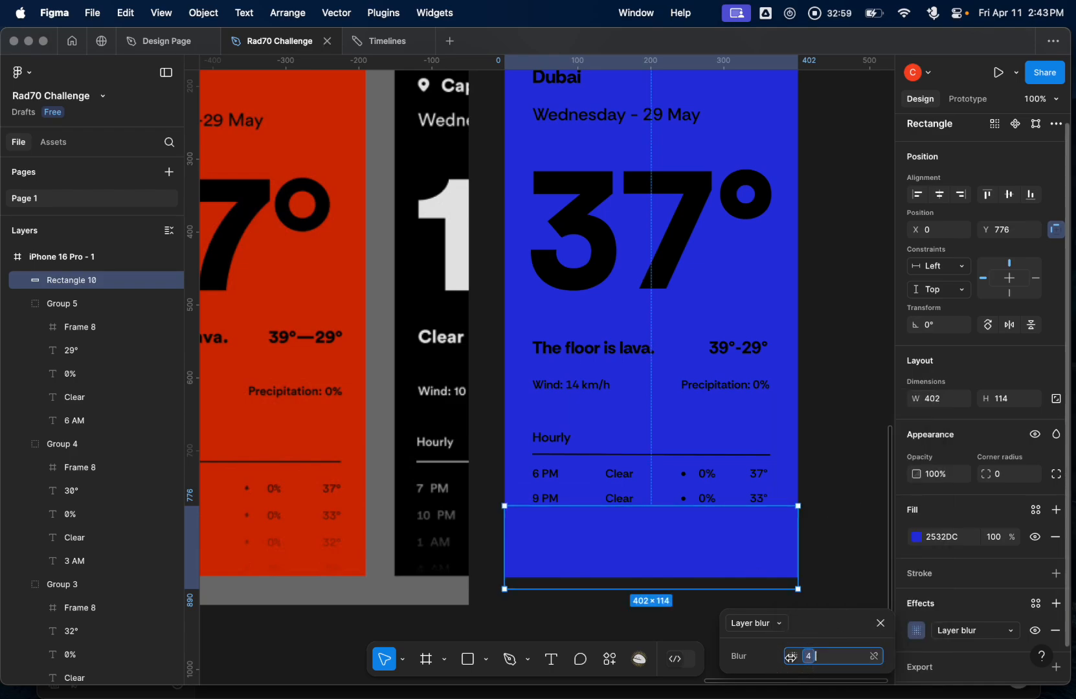
{"action": "left_click_drag", "start_coordinate": [791, 657], "coordinate": [847, 655]}
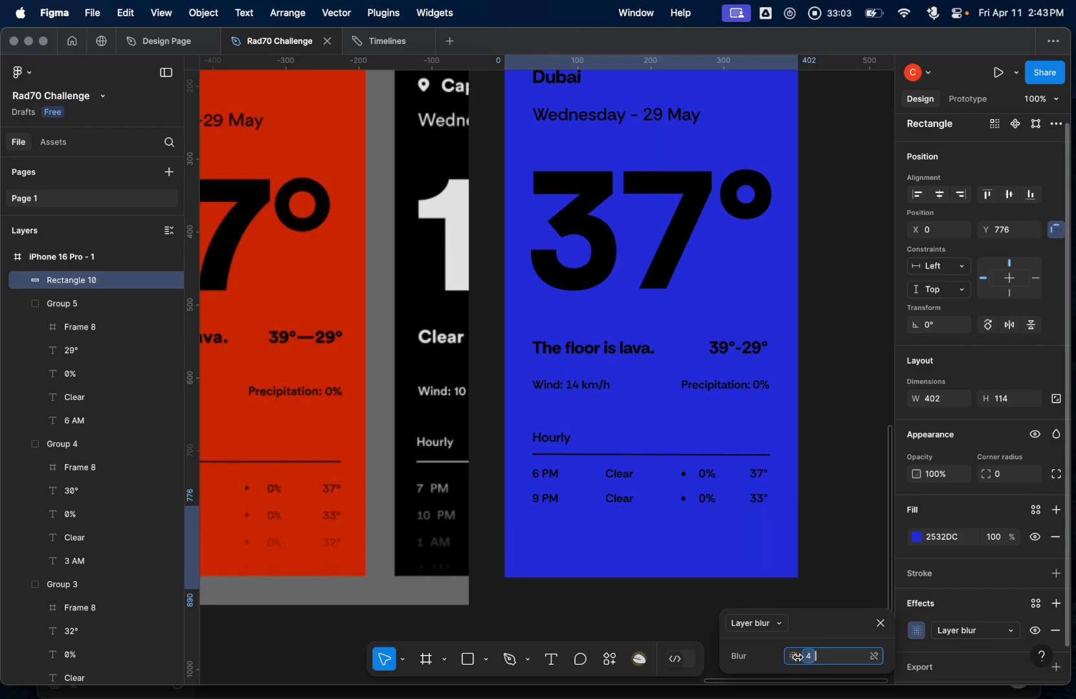
{"action": "left_click", "coordinate": [808, 658]}
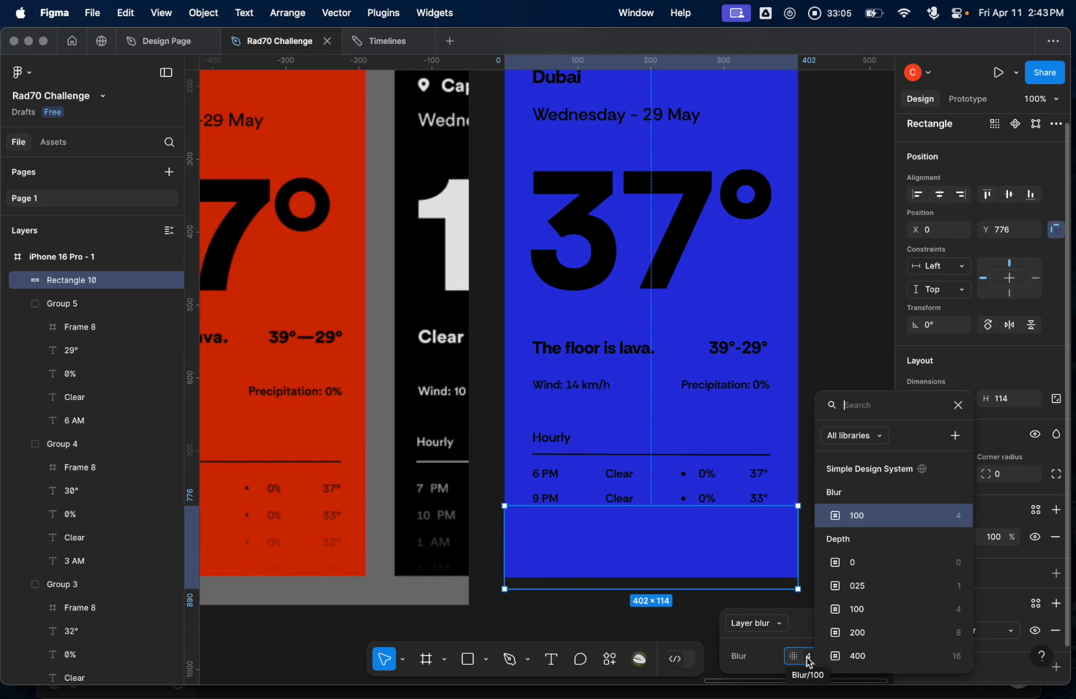
{"action": "left_click", "coordinate": [808, 659]}
{"action": "key", "text": "Up"}
{"action": "key", "text": "Up"}
{"action": "key", "text": "Up"}
{"action": "key", "text": "Up"}
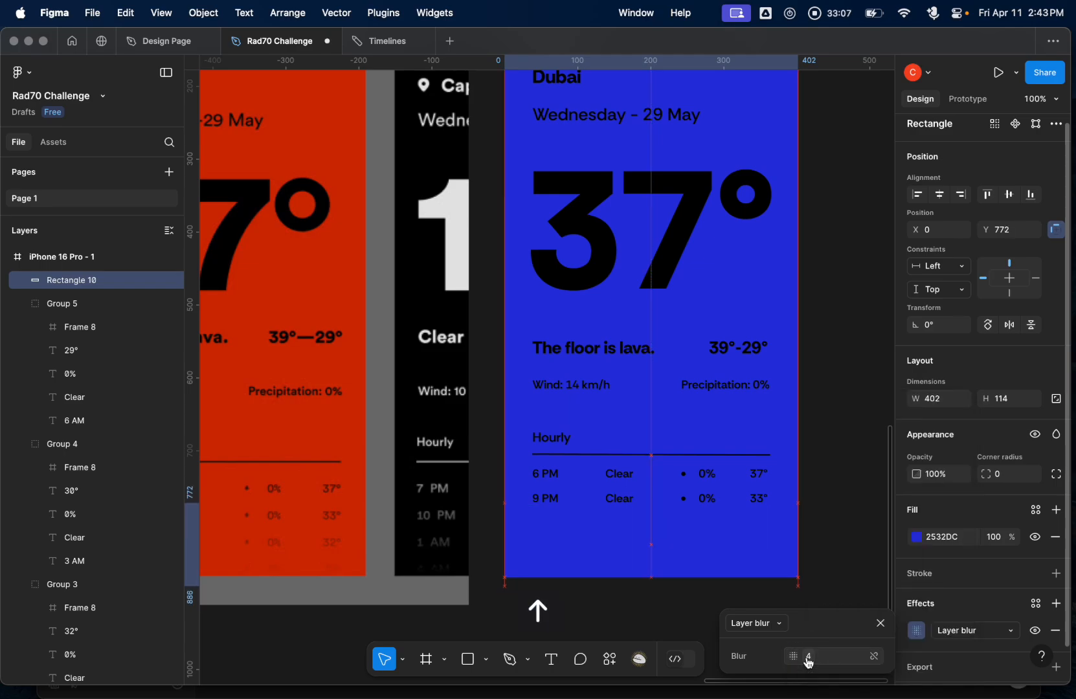
{"action": "key", "text": "super+z"}
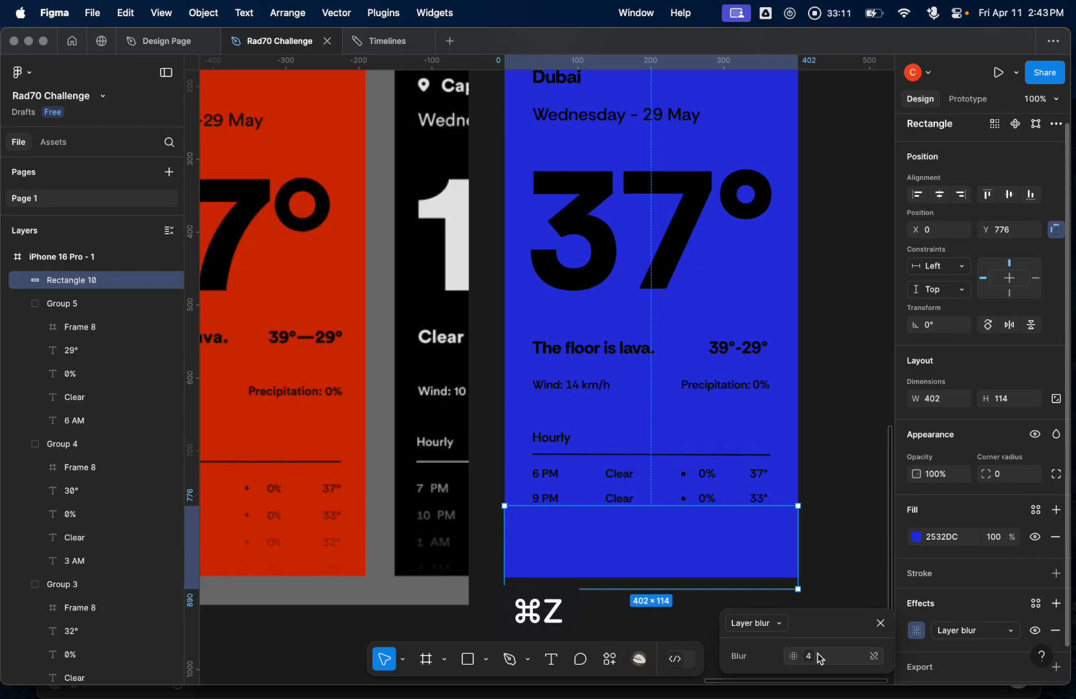
- Replace the rectangle's blur variable with a value of 50, then increase the layer blur to 100
{"action": "left_click", "coordinate": [815, 661]}
{"action": "key", "text": "Up"}
{"action": "key", "text": "BackSpace"}
{"action": "key", "text": "BackSpace"}
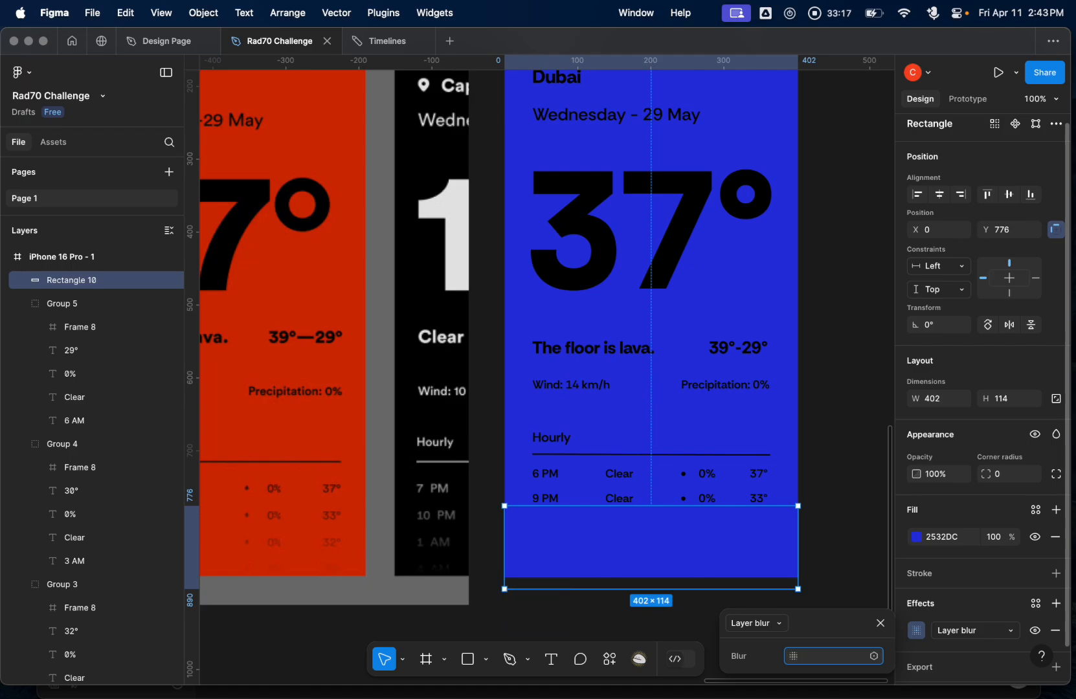
{"action": "key", "text": "Return"}
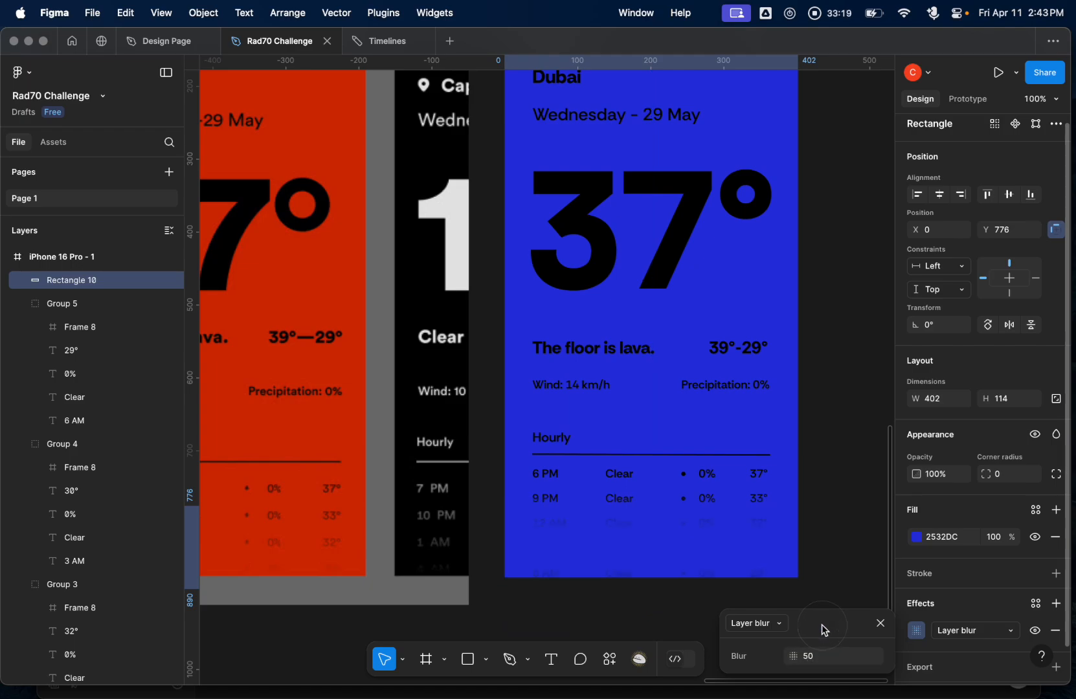
{"action": "left_click", "coordinate": [821, 659]}
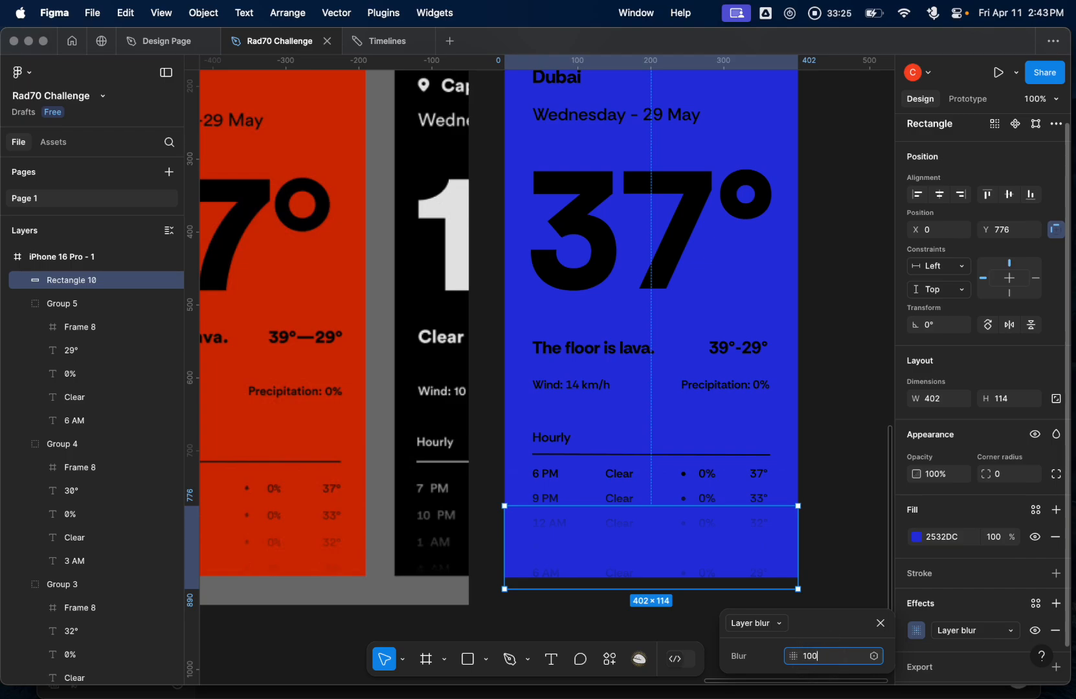
{"action": "left_click", "coordinate": [835, 578]}
- Move the blurred blue rectangle down to X 1, Y 789
{"action": "left_click", "coordinate": [684, 543]}
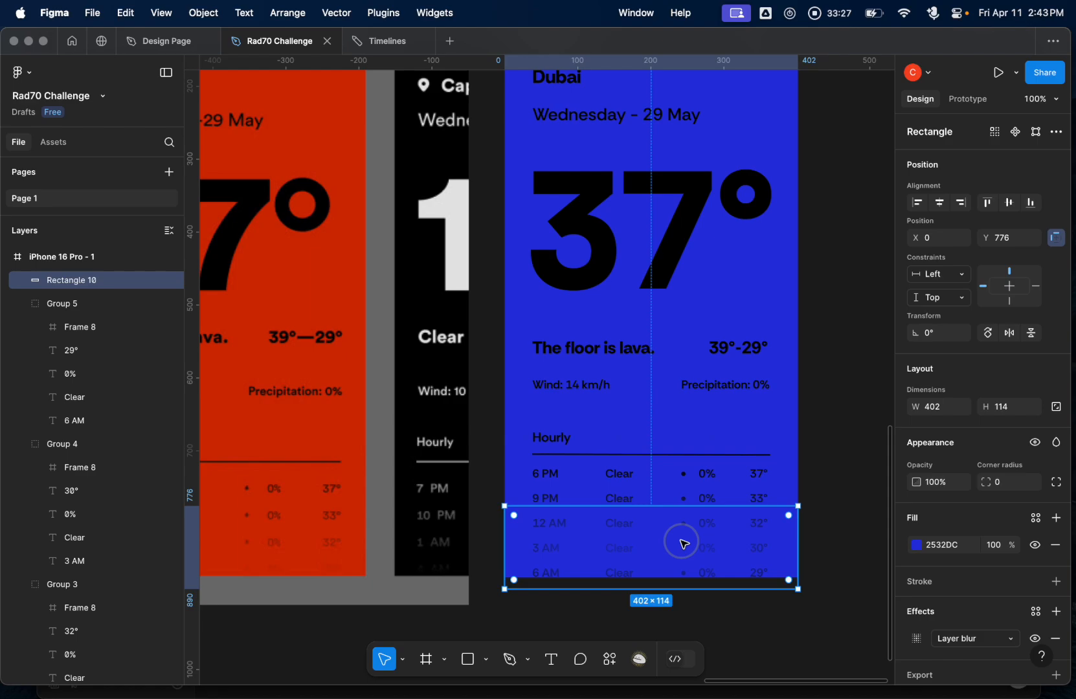
{"action": "left_click_drag", "start_coordinate": [666, 551], "coordinate": [671, 558]}
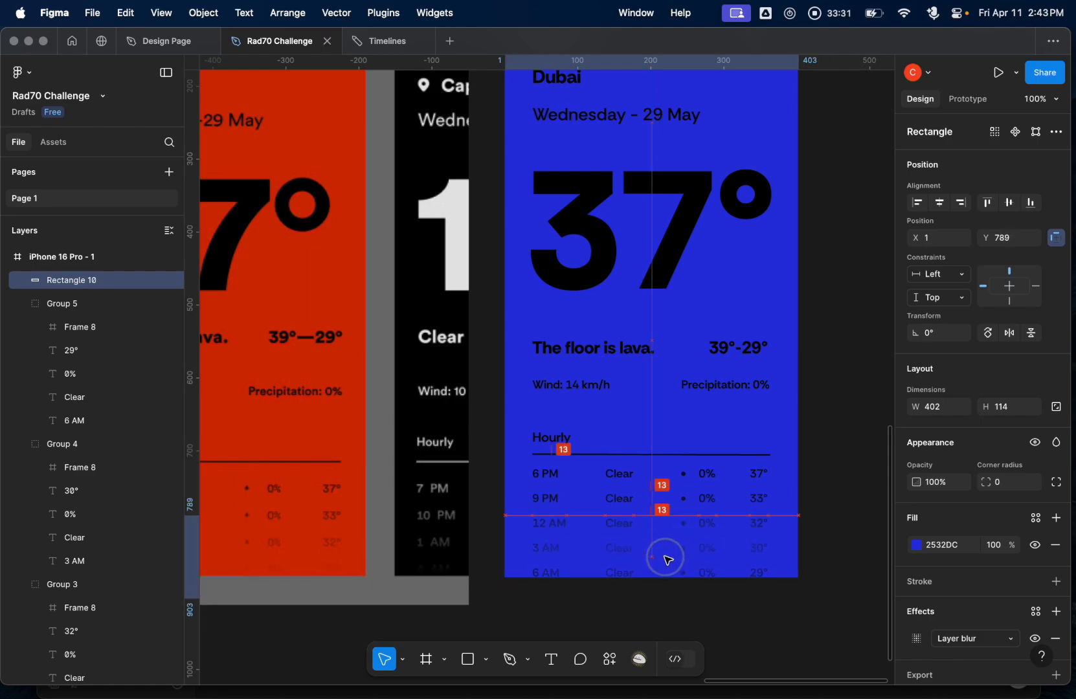
{"action": "left_click", "coordinate": [666, 560]}
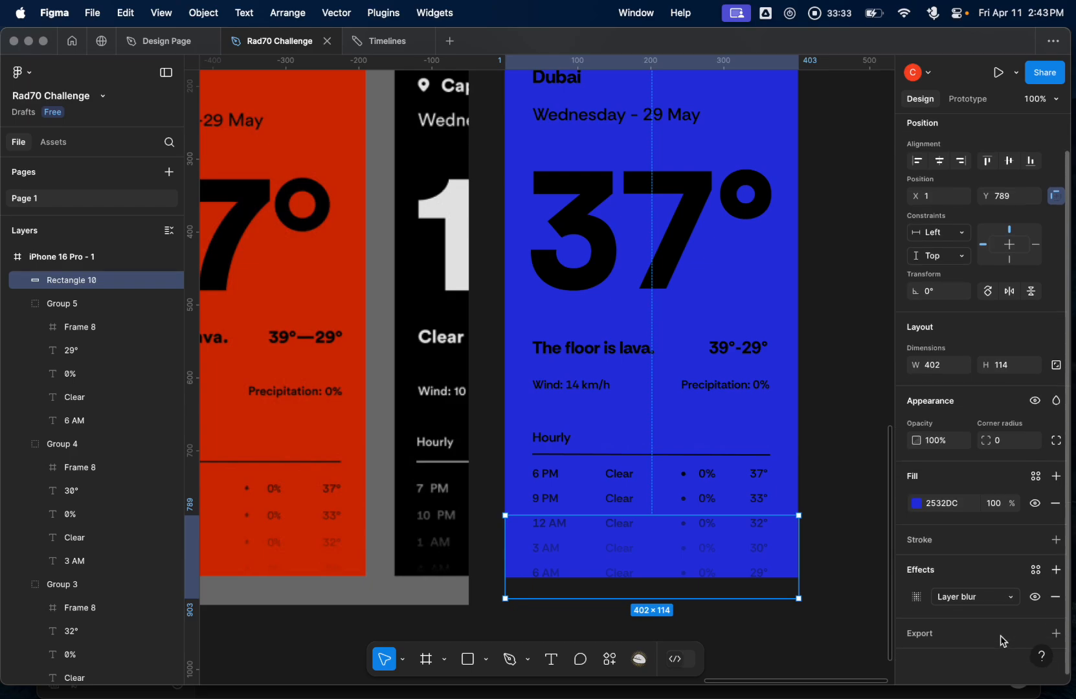
- Keep the Layer blur effect and lower the rectangle's blur amount to 47
{"action": "scroll", "coordinate": [1000, 622], "scroll_direction": "down", "scroll_amount": 2}
{"action": "left_click", "coordinate": [1013, 603]}
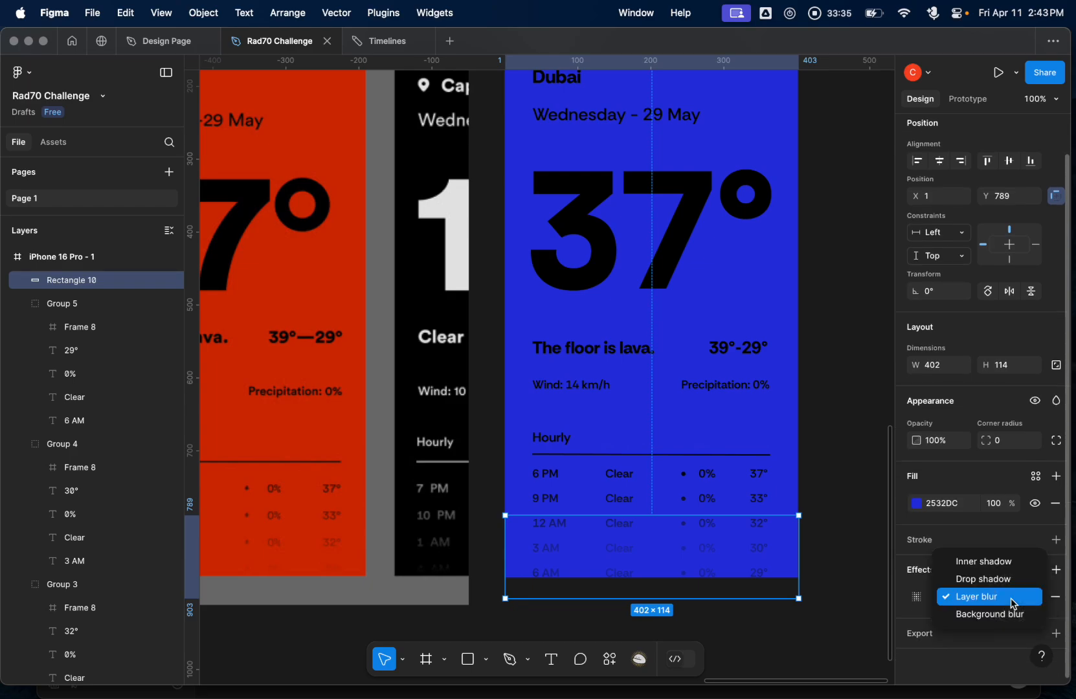
{"action": "left_click", "coordinate": [1014, 599]}
{"action": "left_click", "coordinate": [918, 598]}
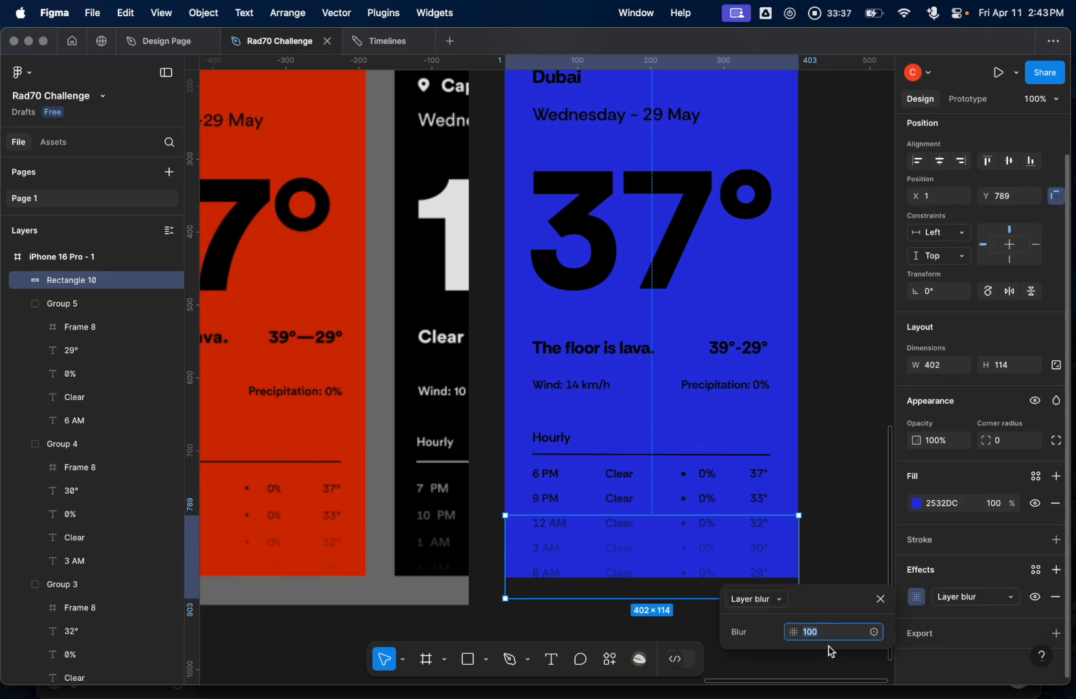
{"action": "key", "text": "Down"}
{"action": "key", "text": "Down"}
{"action": "key", "text": "Down"}
{"action": "key", "text": "Down"}
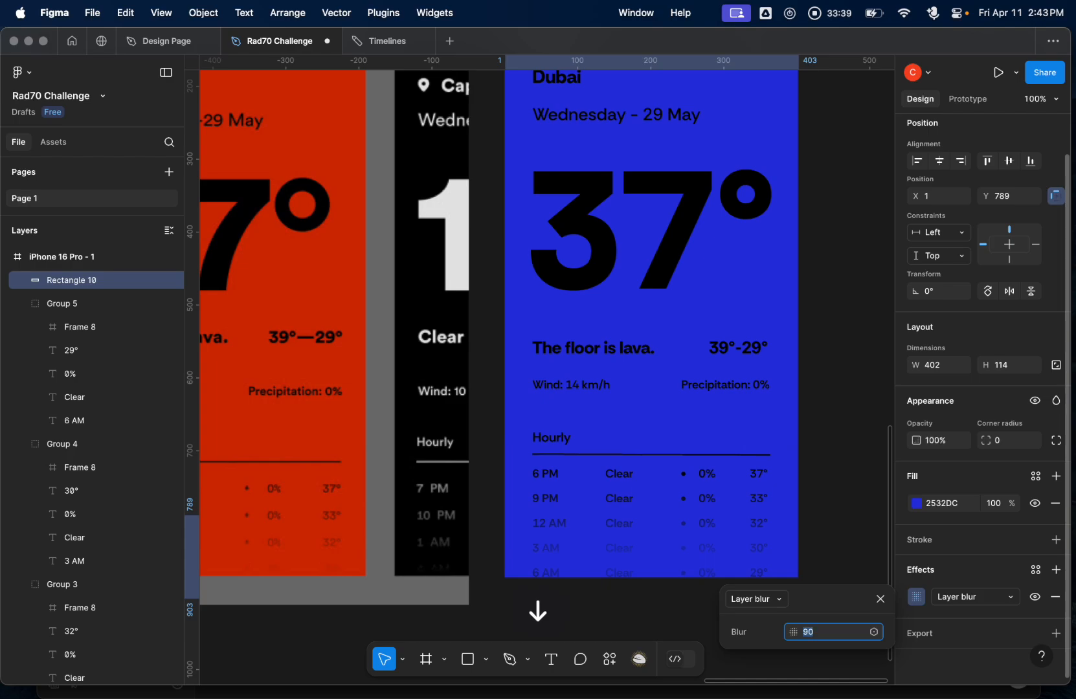
{"action": "key", "text": "Down"}
{"action": "key", "text": "Down"}
{"action": "key", "text": "Down"}
{"action": "key", "text": "Down"}
{"action": "key", "text": "Down"}
{"action": "key", "text": "Down"}
{"action": "key", "text": "Down"}
{"action": "key", "text": "Down"}
{"action": "key", "text": "Down"}
{"action": "key", "text": "Down"}
{"action": "key", "text": "Down"}
{"action": "key", "text": "Down"}
{"action": "key", "text": "Down"}
{"action": "key", "text": "Down"}
- Extend the rectangle's top edge up to Y 769 for a height of 134 and open the effect type choices
{"action": "left_click", "coordinate": [664, 517]}
{"action": "left_click_drag", "start_coordinate": [664, 516], "coordinate": [663, 500]}
{"action": "left_click", "coordinate": [784, 601]}
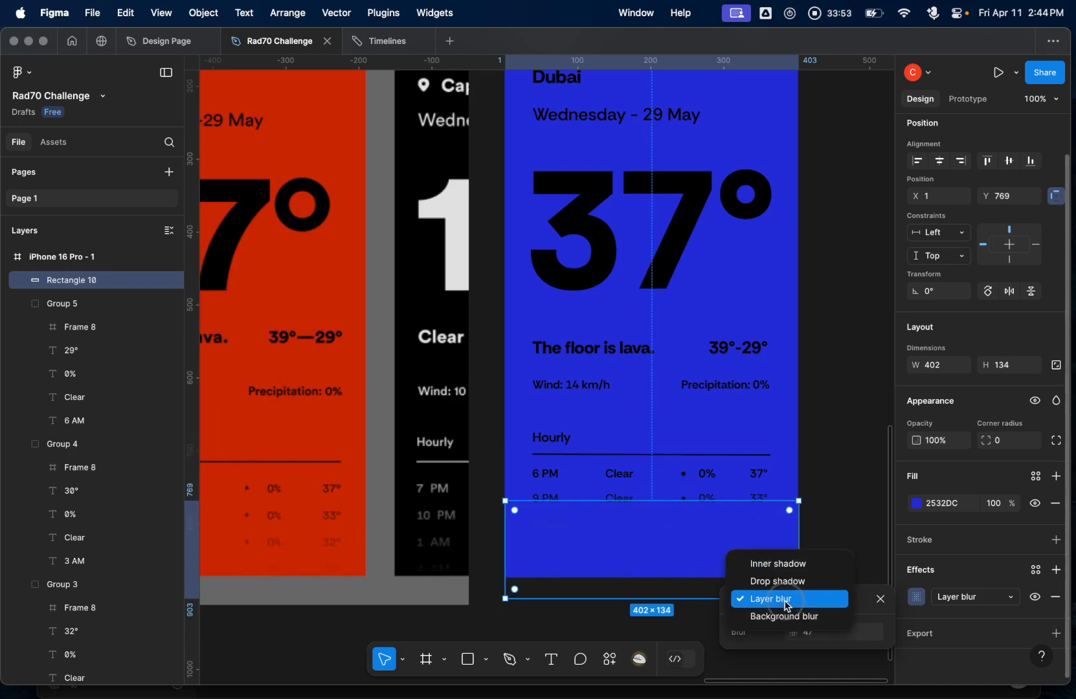
- Change the overlay rectangle's effect to Inner shadow and lower its blur to 17
{"action": "left_click", "coordinate": [793, 566]}
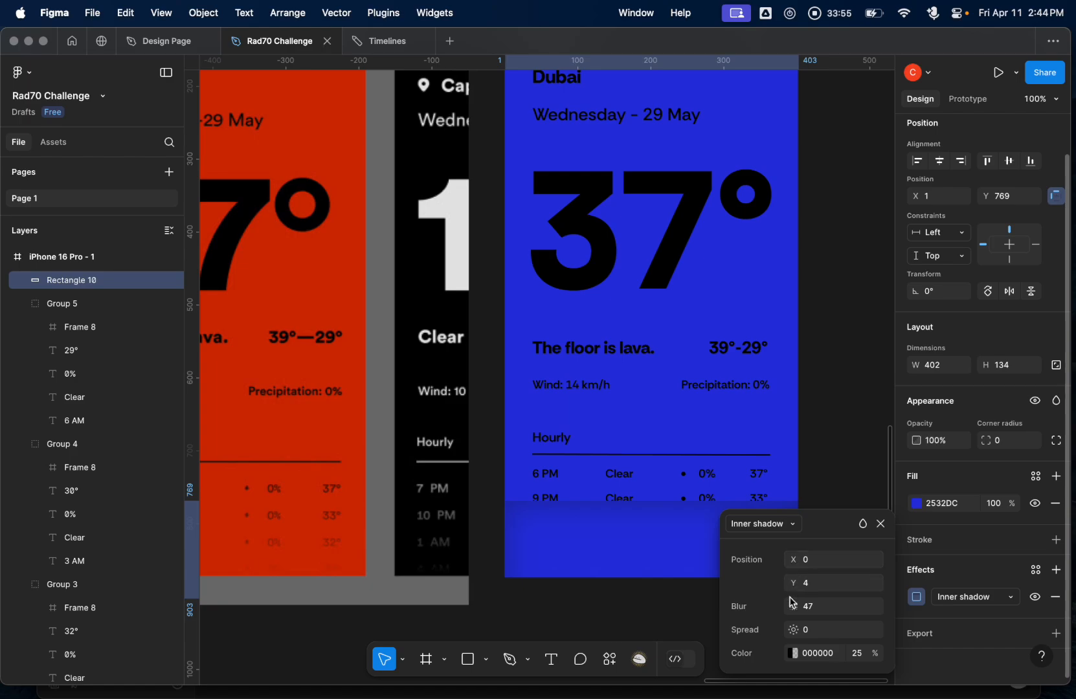
{"action": "left_click", "coordinate": [811, 611]}
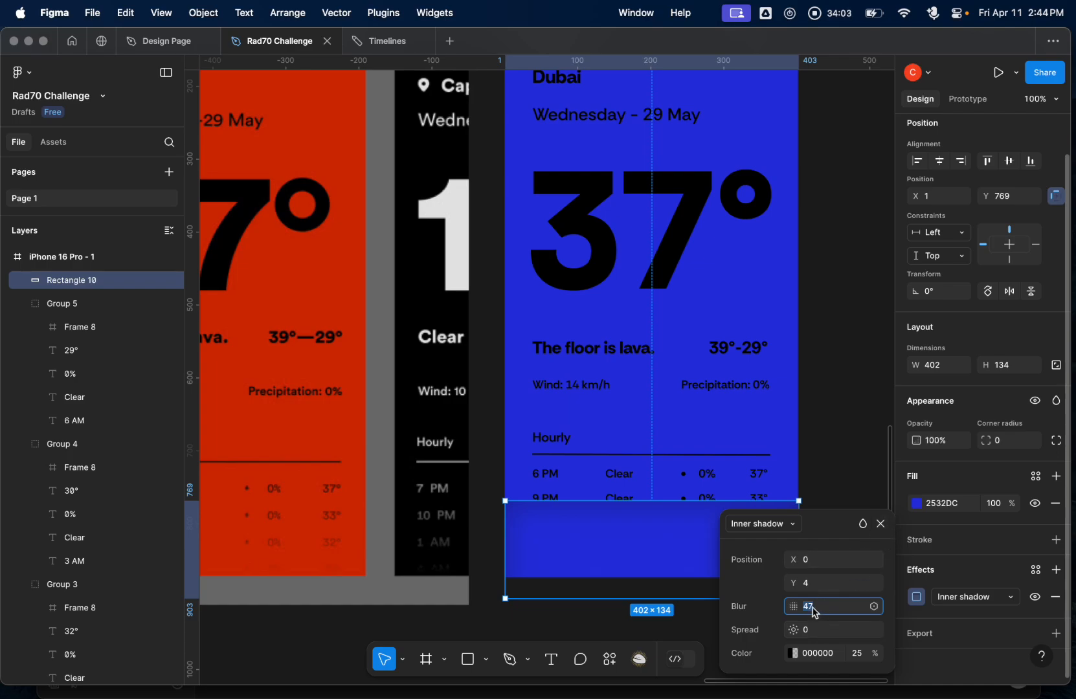
{"action": "key", "text": "Up"}
{"action": "key", "text": "Down"}
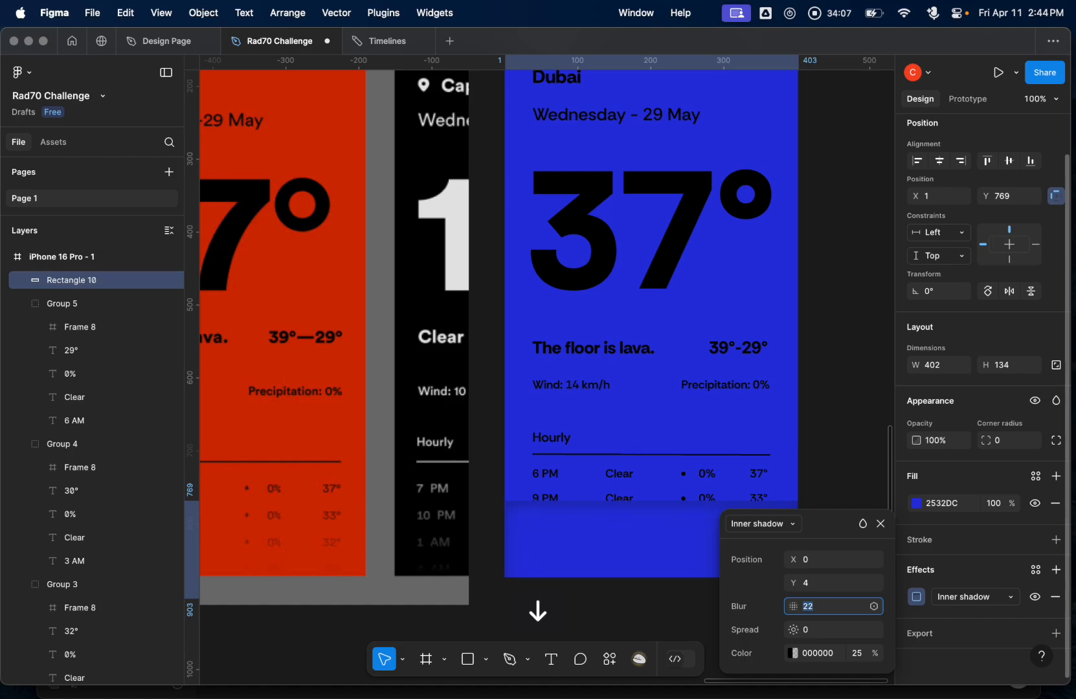
{"action": "key", "text": "Down"}
{"action": "key", "text": "Down"}
{"action": "key", "text": "Down"}
{"action": "key", "text": "Down"}
{"action": "key", "text": "Down"}
- Set the inner shadow's vertical offset to 8
{"action": "left_click", "coordinate": [817, 582]}
{"action": "key", "text": "BackSpace"}
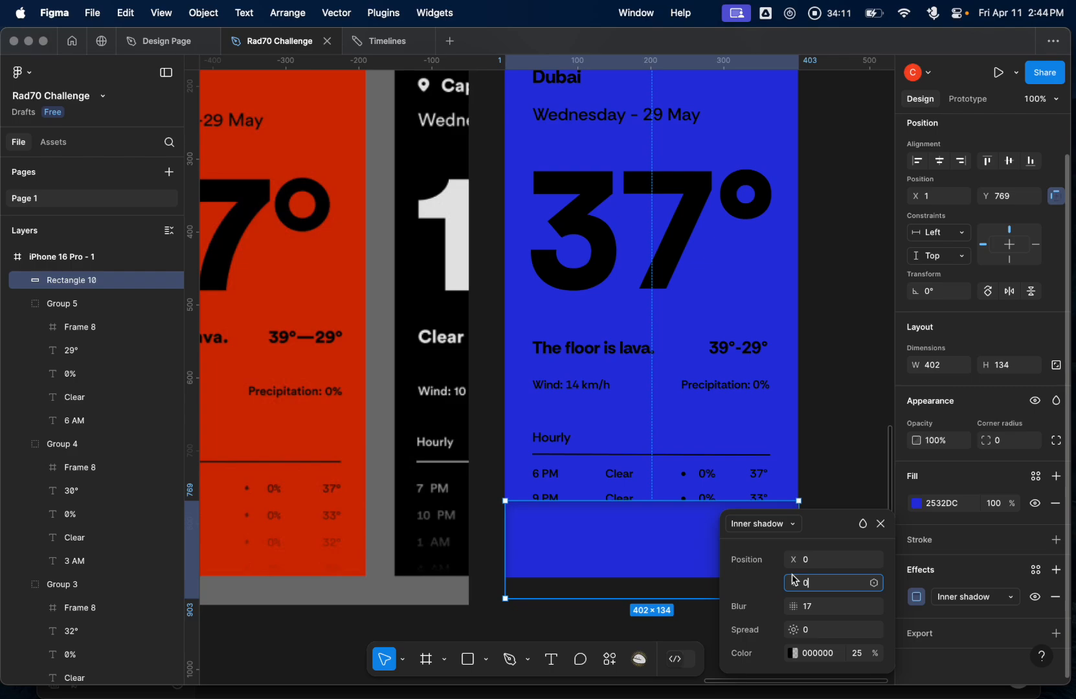
{"action": "key", "text": "BackSpace"}
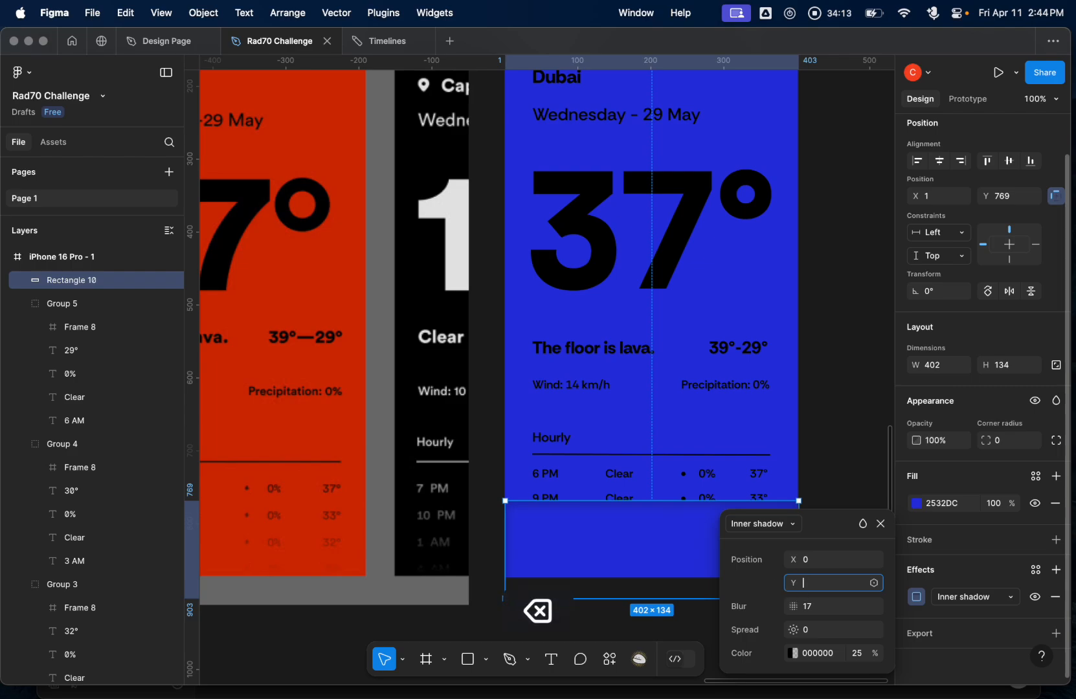
{"action": "left_click", "coordinate": [750, 585]}
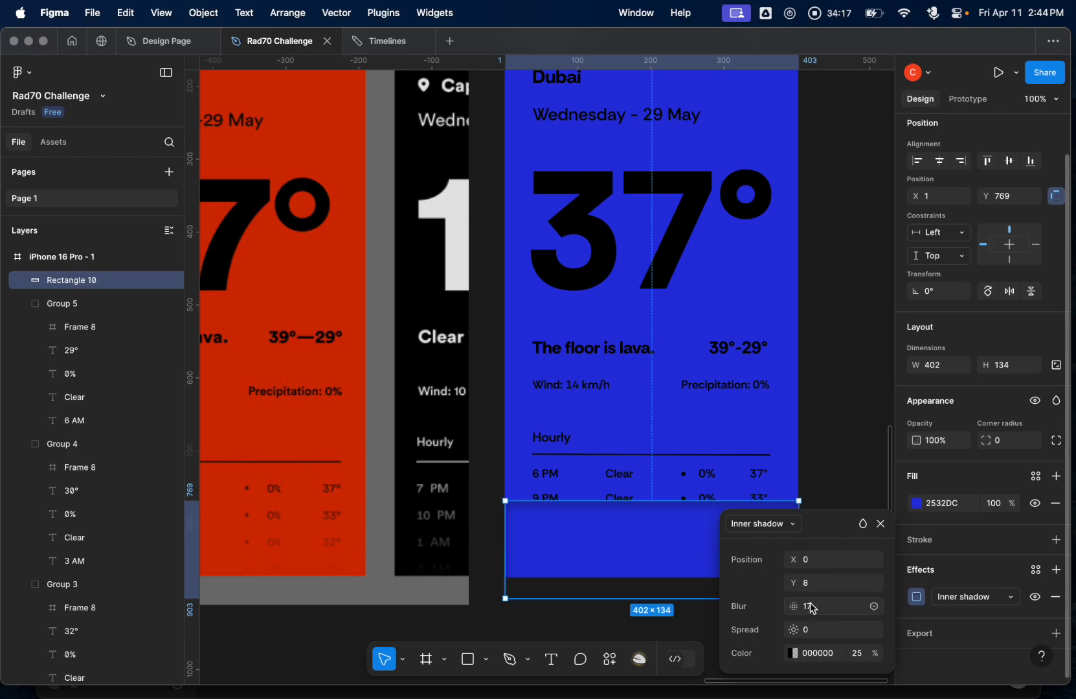
{"action": "left_click", "coordinate": [821, 631]}
- Try Background blur on the rectangle and switch its effect back to Layer blur
{"action": "left_click", "coordinate": [791, 525]}
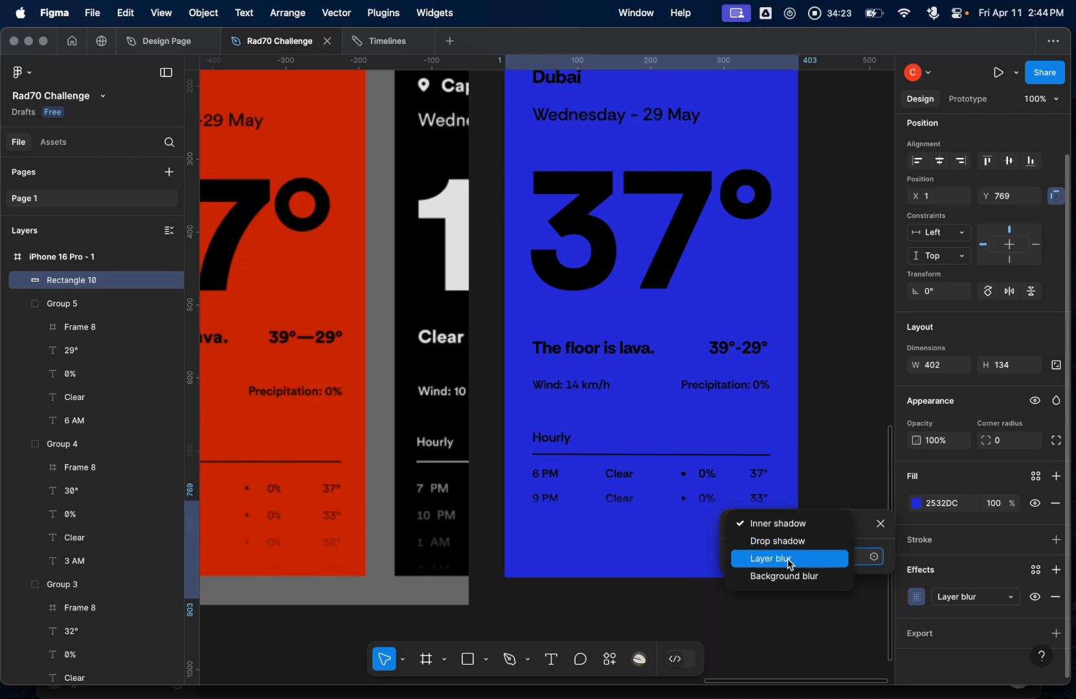
{"action": "left_click", "coordinate": [788, 575]}
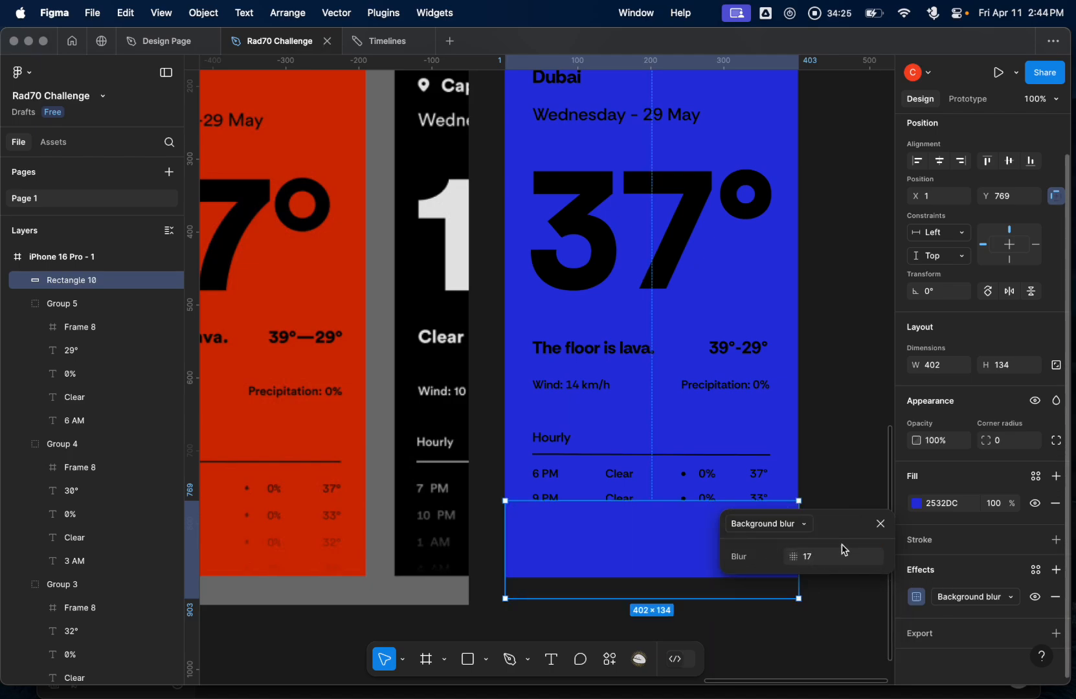
{"action": "left_click", "coordinate": [800, 529]}
{"action": "left_click", "coordinate": [788, 505]}
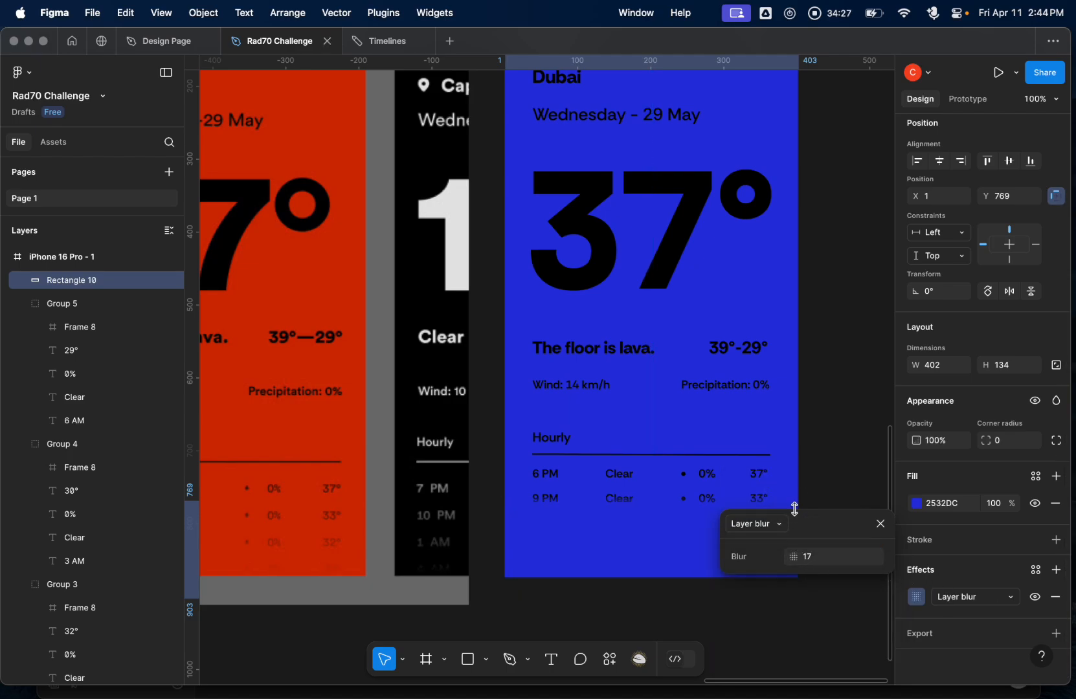
- Link the layer blur amount to the Depth 200 variable and move the rectangle up to Y 763
{"action": "left_click", "coordinate": [816, 558]}
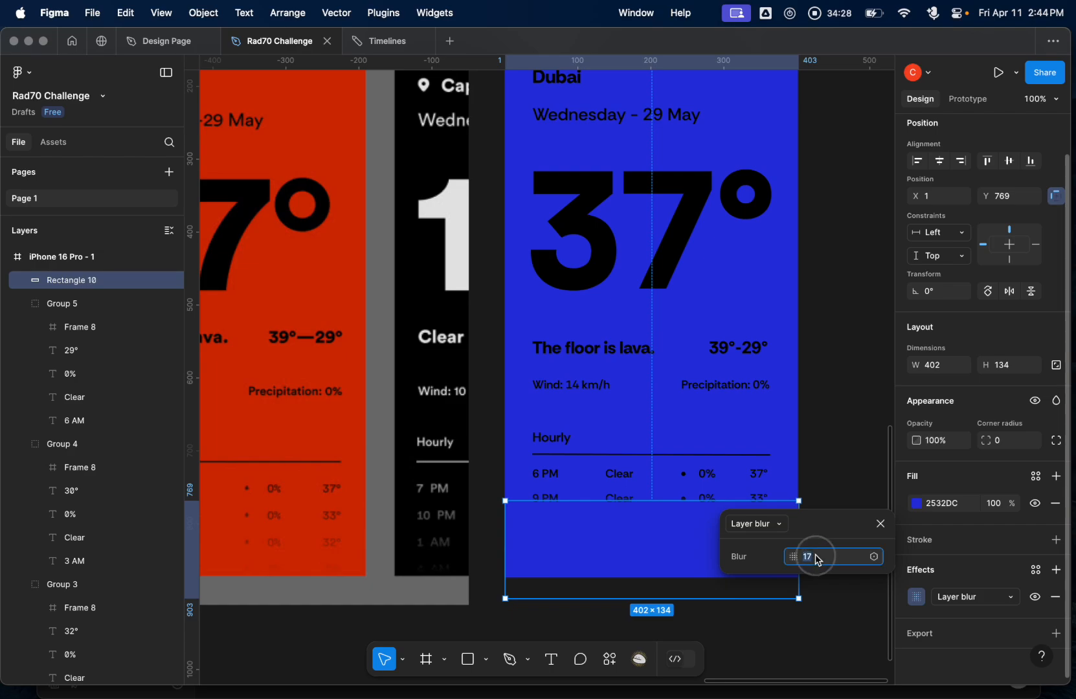
{"action": "left_click", "coordinate": [873, 556]}
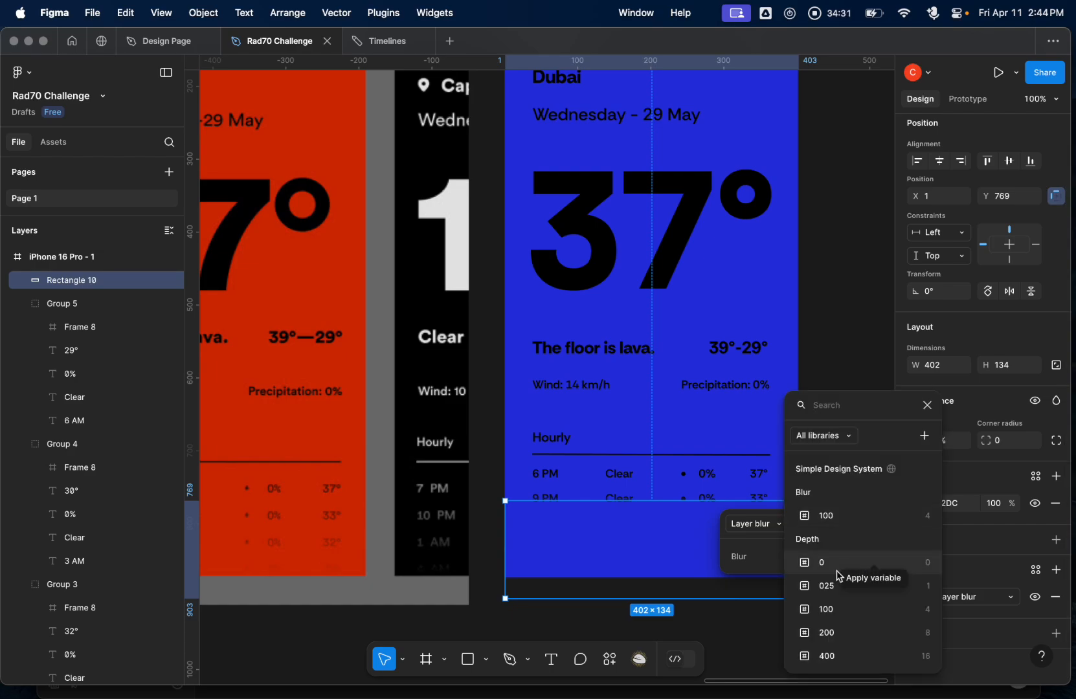
{"action": "left_click", "coordinate": [830, 632]}
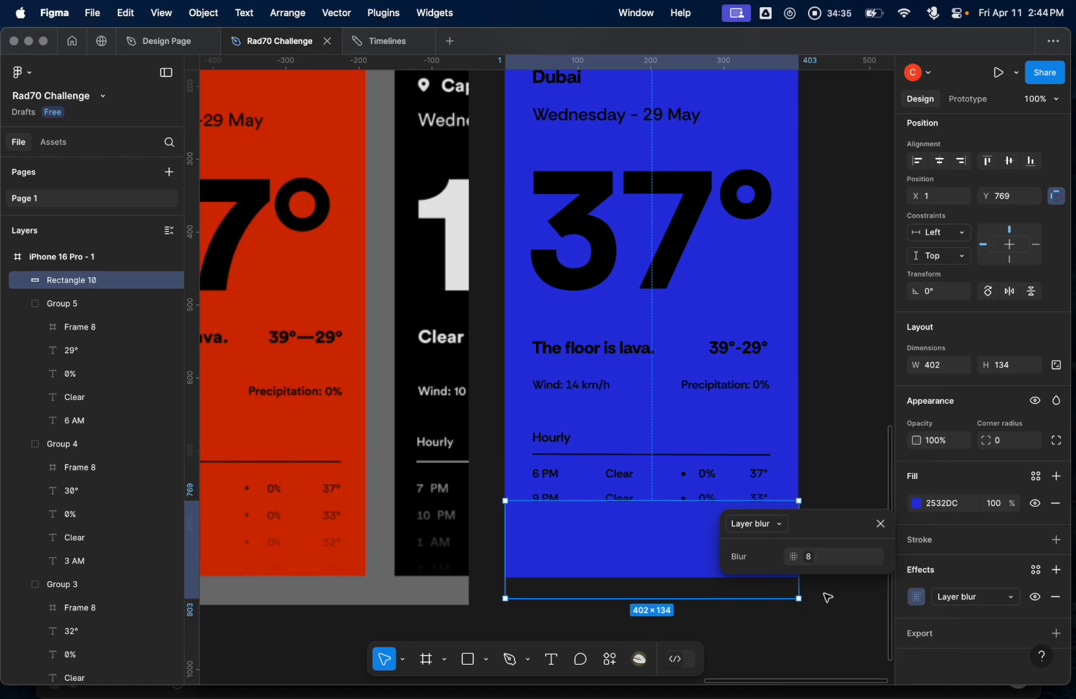
{"action": "left_click", "coordinate": [818, 562]}
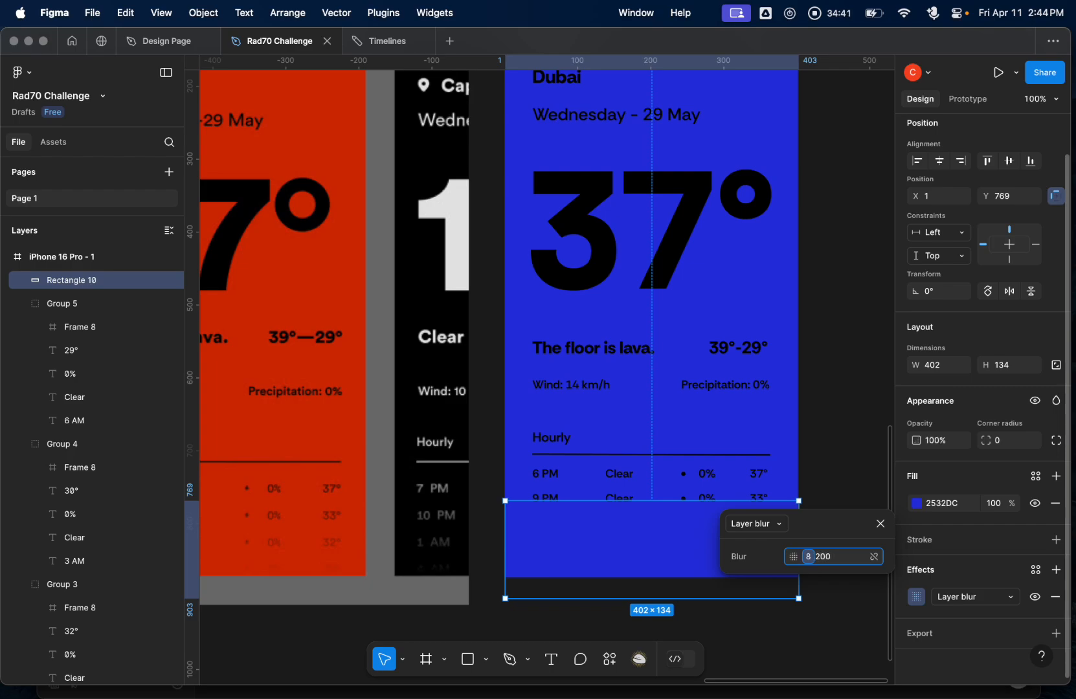
{"action": "left_click", "coordinate": [842, 529]}
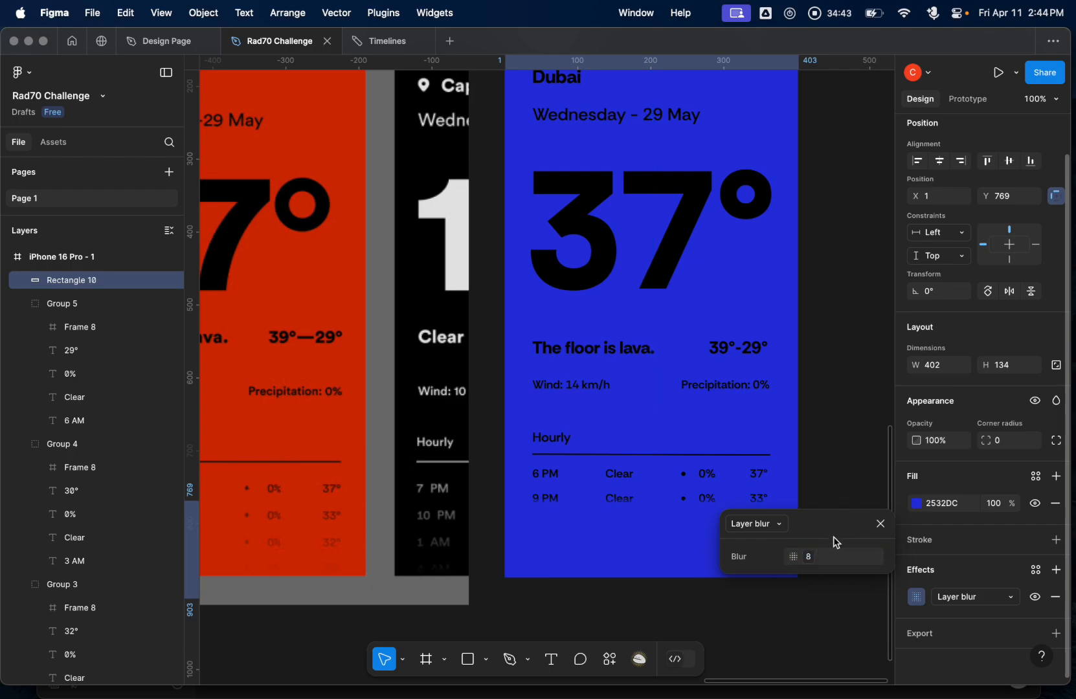
{"action": "left_click", "coordinate": [880, 525]}
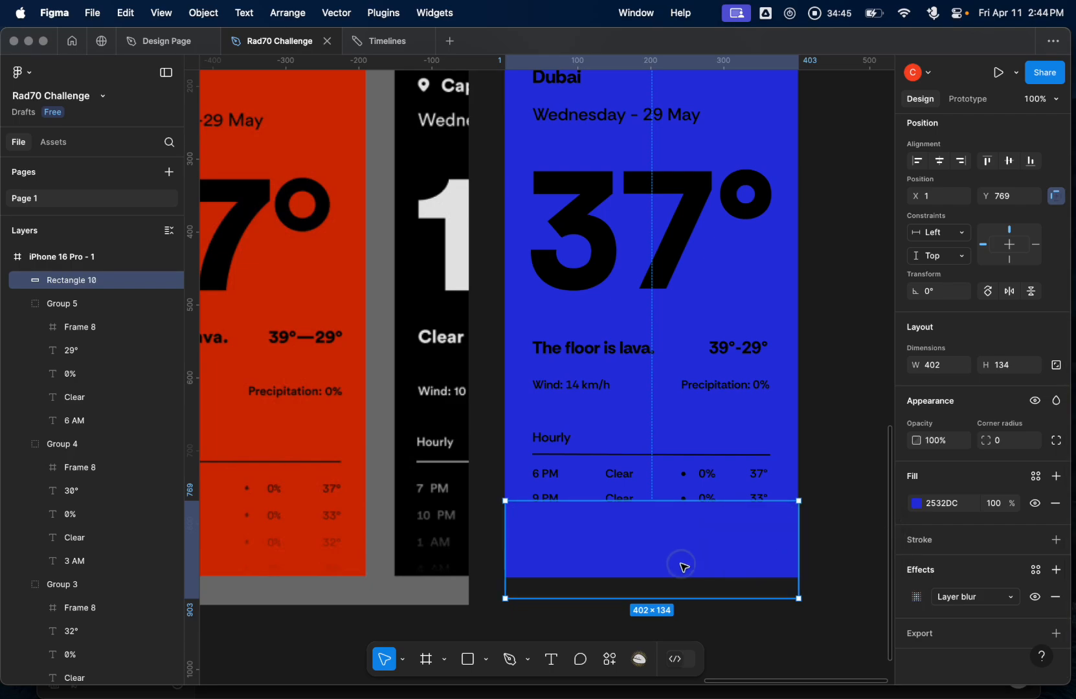
{"action": "mouse_move", "coordinate": [684, 568]}
{"action": "left_mouse_down"}
{"action": "mouse_move", "coordinate": [684, 532]}
{"action": "mouse_move", "coordinate": [696, 565]}
{"action": "left_mouse_up"}
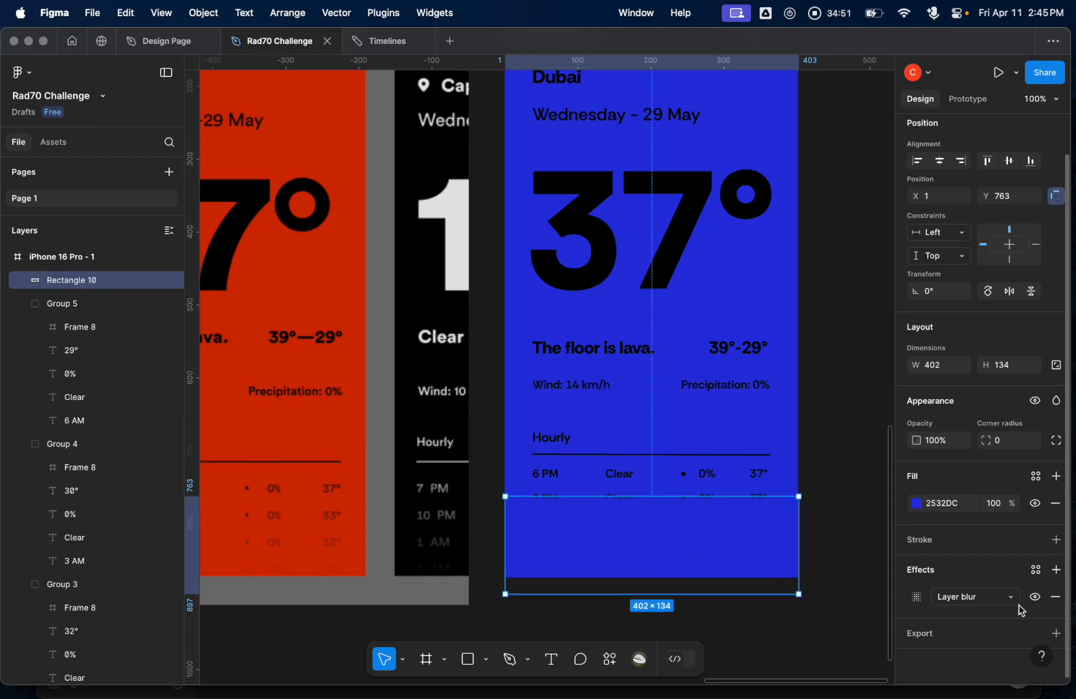
- Apply the Simple Design System Blur/Overlay effect style to the rectangle and replace it with Blur/Layer
{"action": "left_click", "coordinate": [1036, 569]}
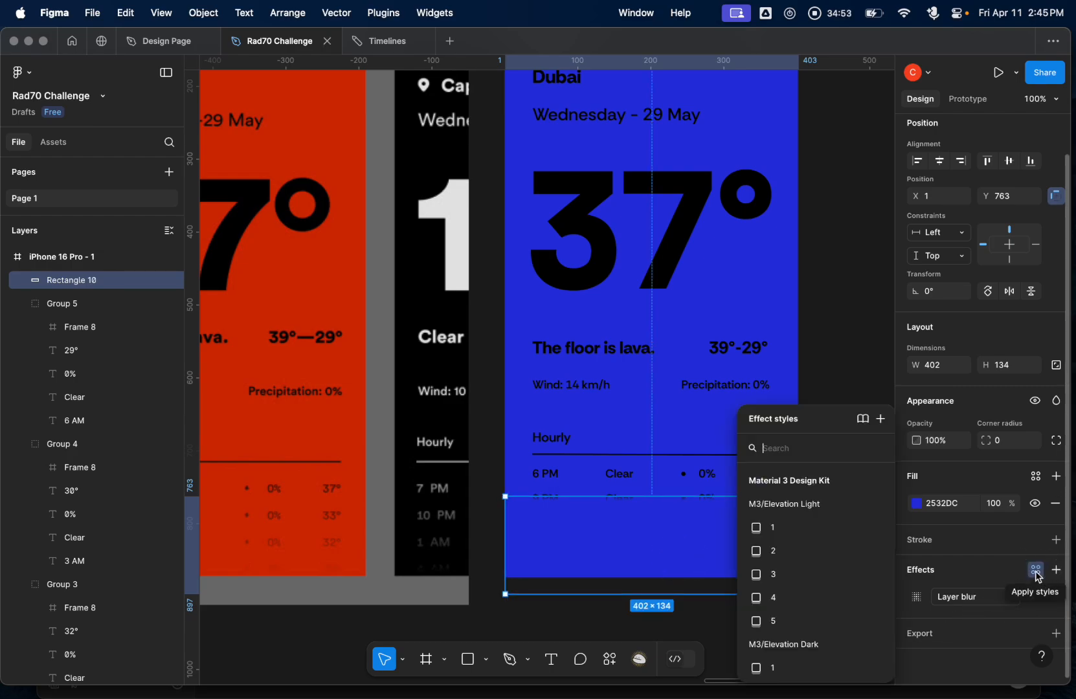
{"action": "scroll", "coordinate": [794, 578], "scroll_direction": "down", "scroll_amount": 4}
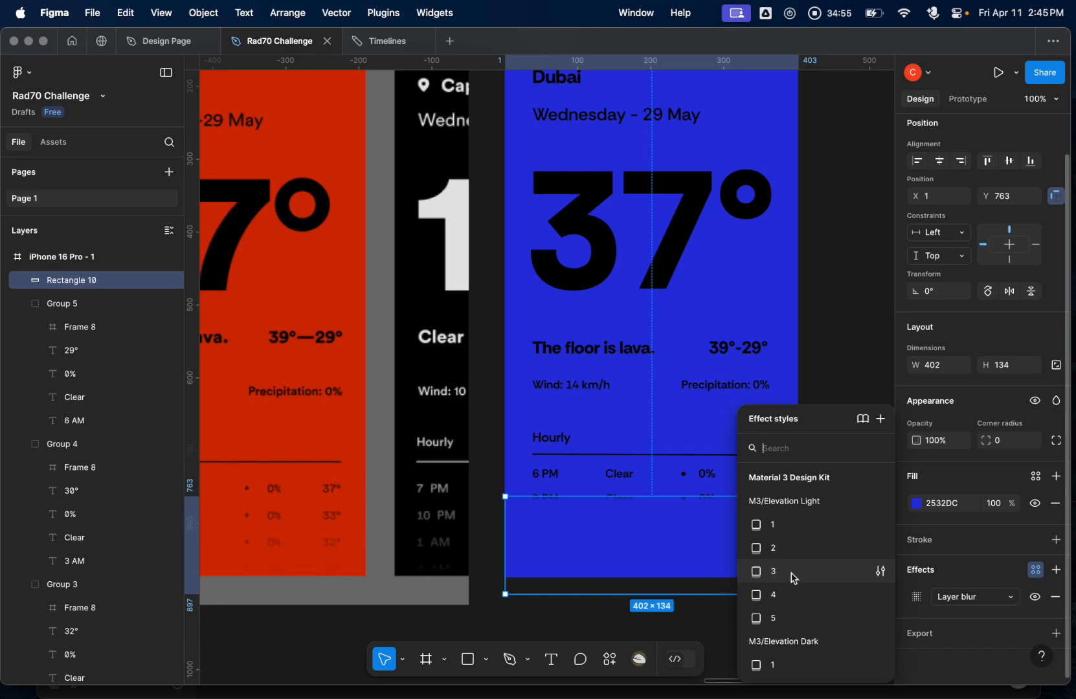
{"action": "scroll", "coordinate": [793, 578], "scroll_direction": "down", "scroll_amount": 5}
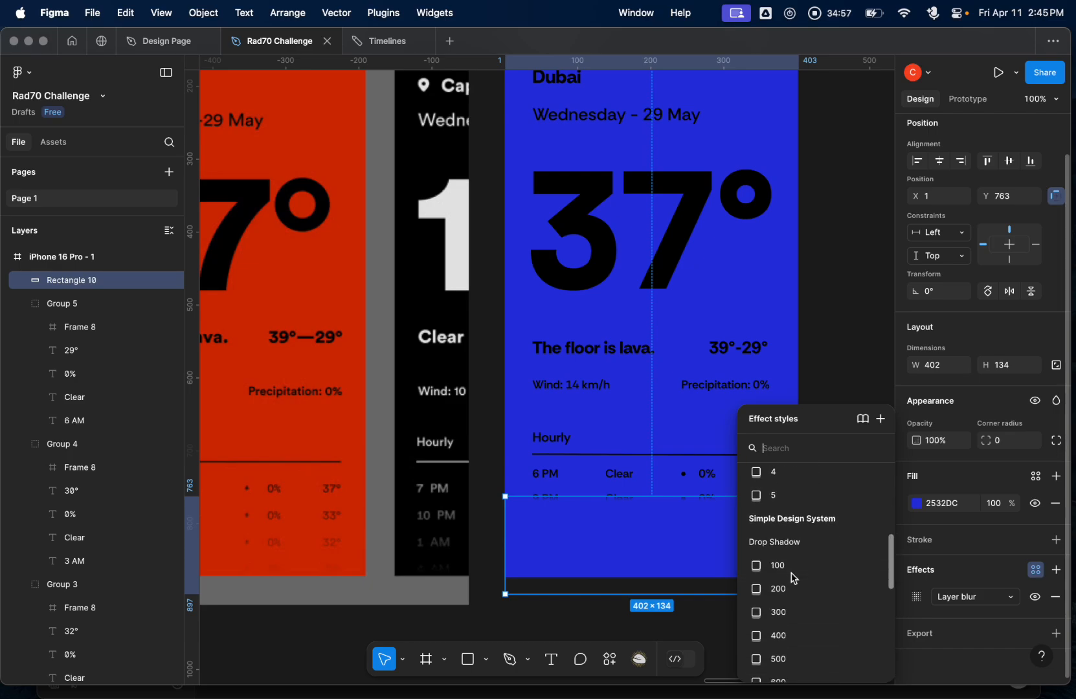
{"action": "scroll", "coordinate": [793, 576], "scroll_direction": "down", "scroll_amount": 4}
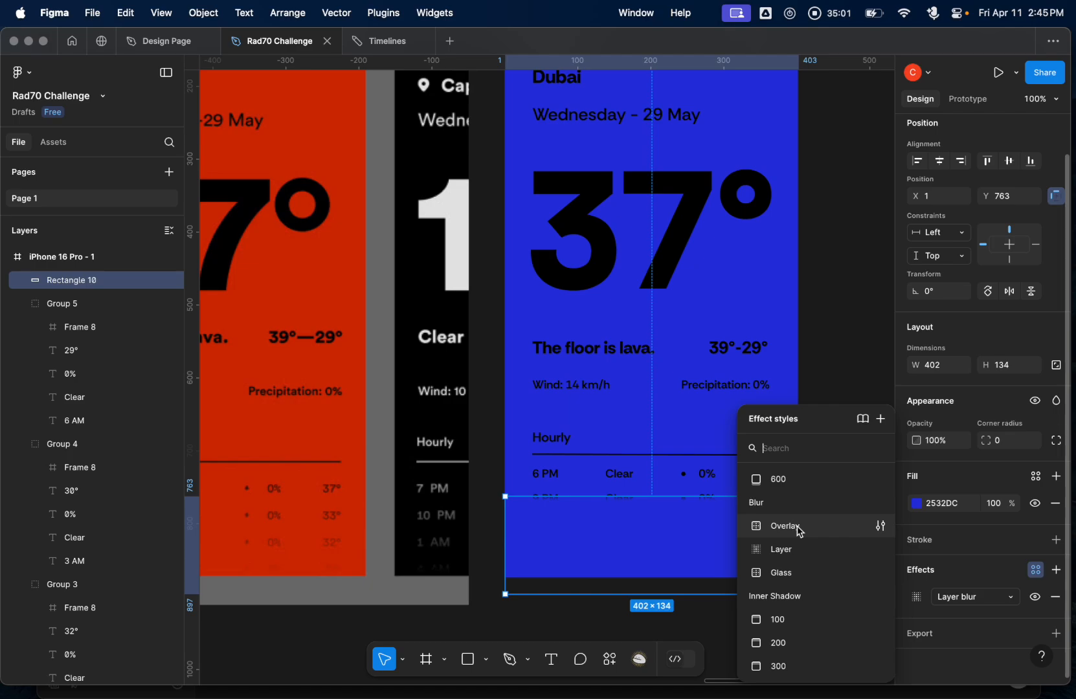
{"action": "left_click", "coordinate": [785, 526]}
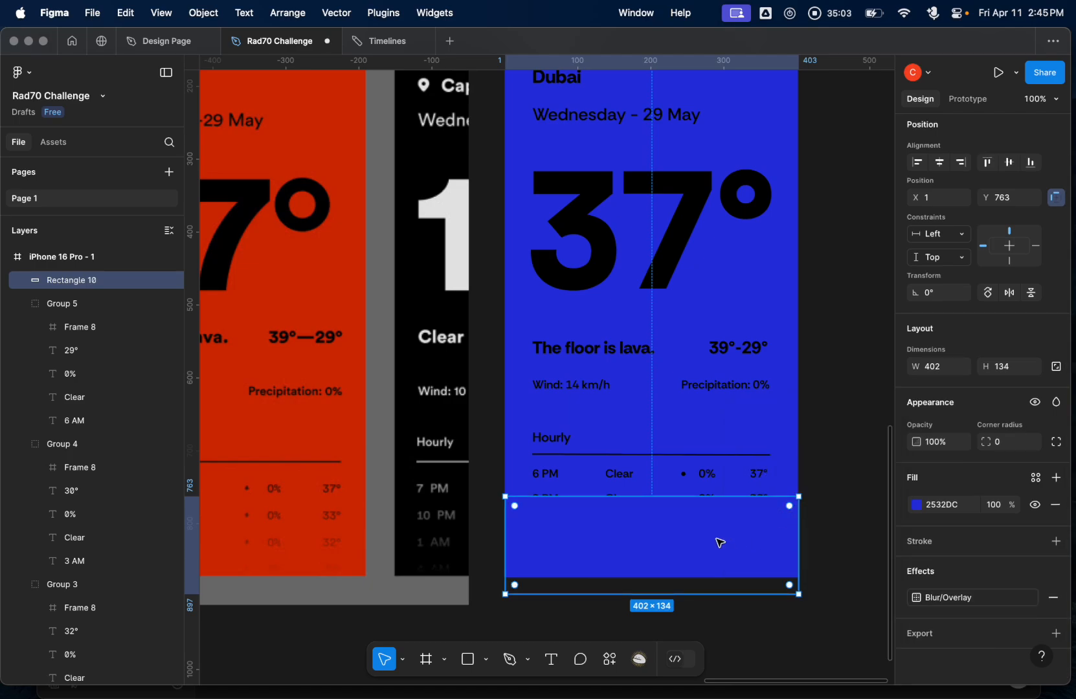
{"action": "left_click", "coordinate": [962, 602]}
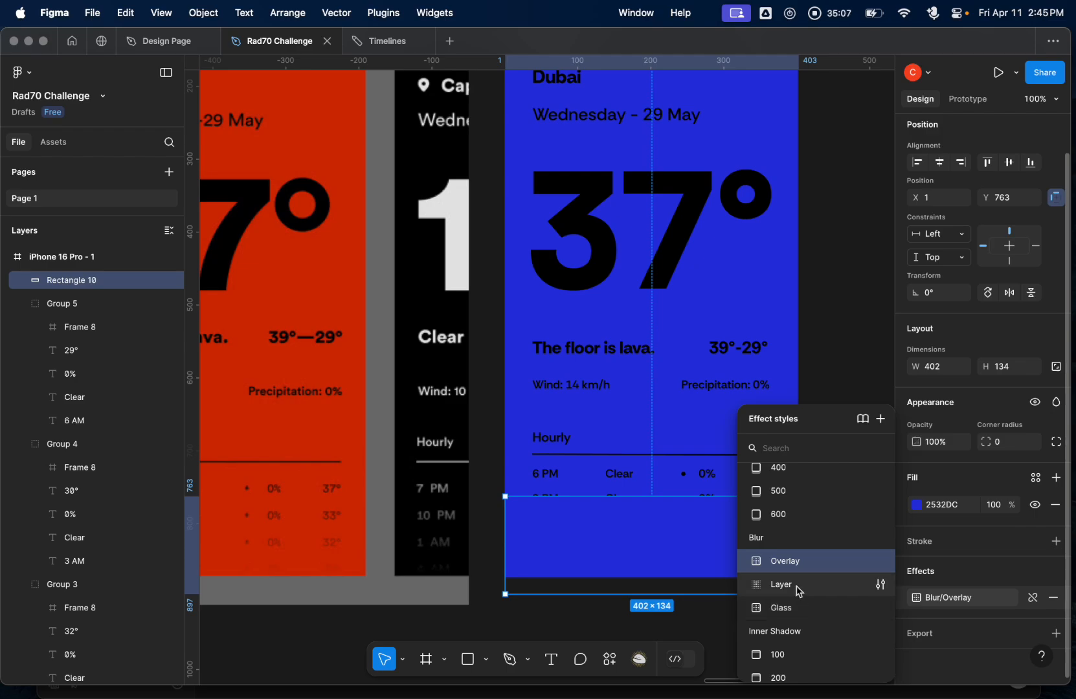
{"action": "left_click", "coordinate": [772, 585]}
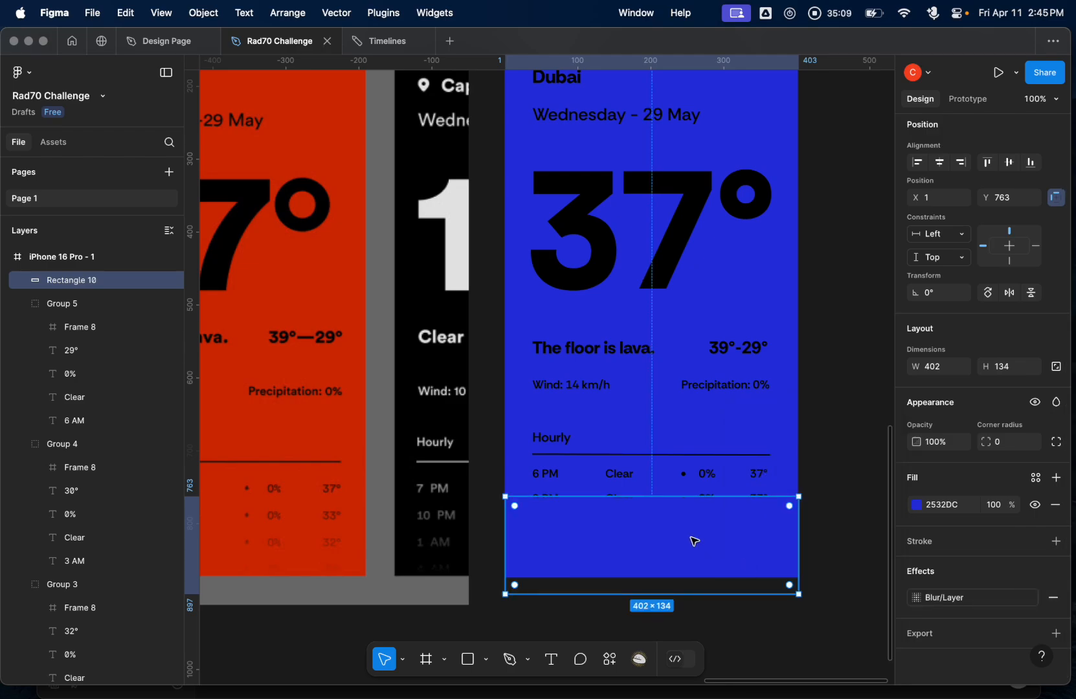
- Browse the remaining library effect styles and choose the Layer blur style again for the rectangle
{"action": "left_click", "coordinate": [912, 598]}
{"action": "scroll", "coordinate": [786, 576], "scroll_direction": "down", "scroll_amount": 10}
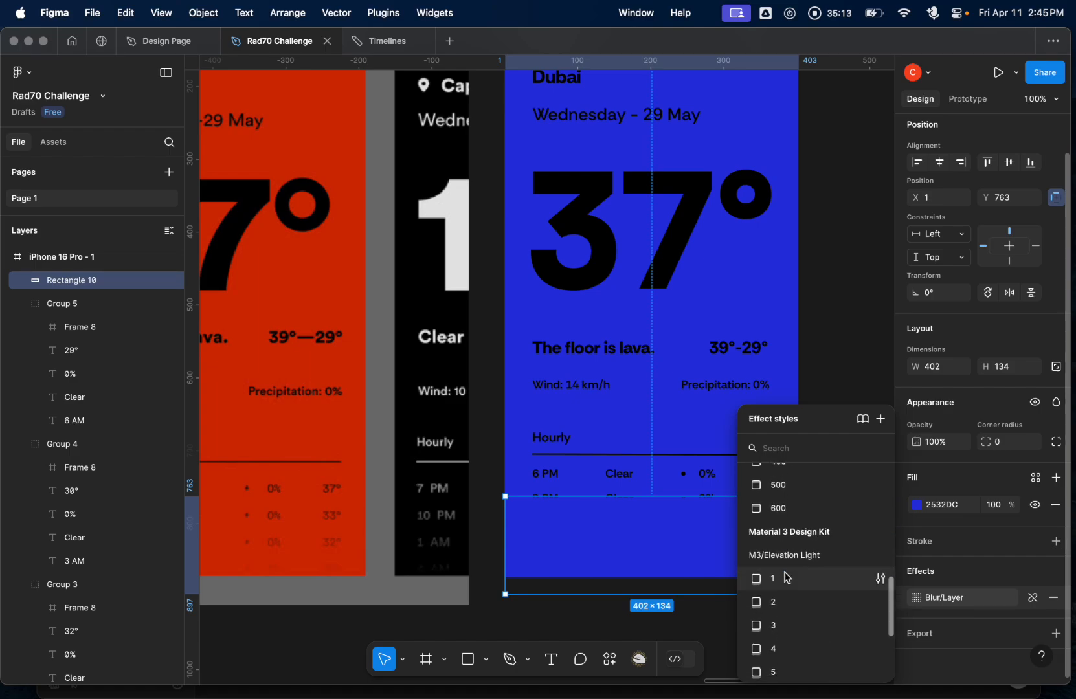
{"action": "scroll", "coordinate": [786, 576], "scroll_direction": "down", "scroll_amount": 10}
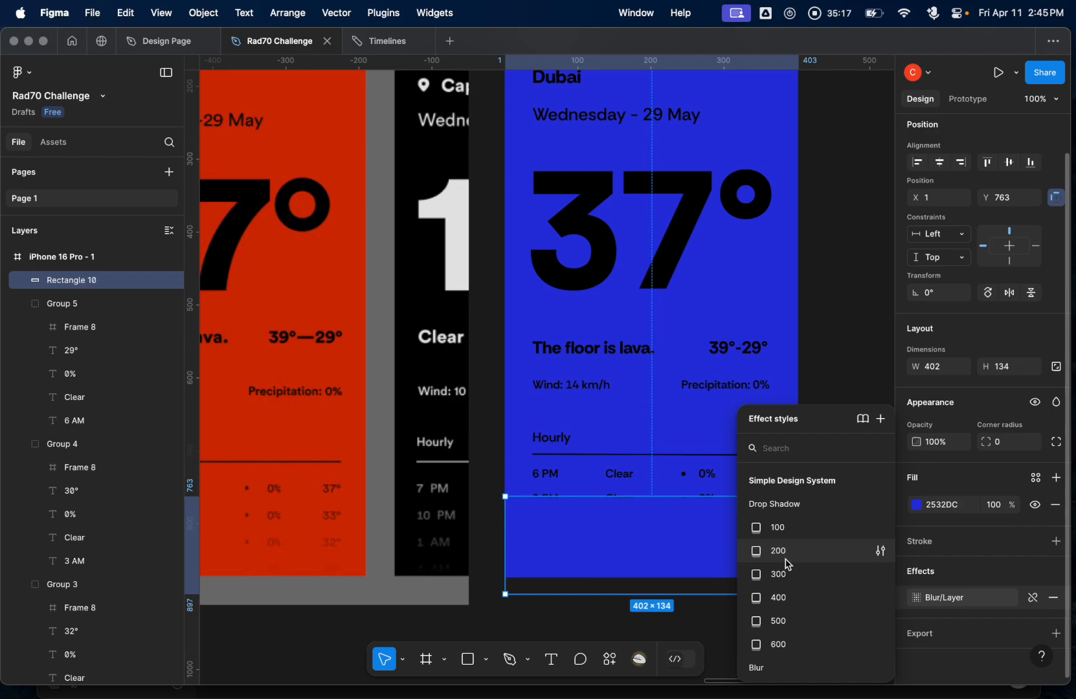
{"action": "scroll", "coordinate": [786, 584], "scroll_direction": "down", "scroll_amount": 2}
{"action": "scroll", "coordinate": [787, 583], "scroll_direction": "down", "scroll_amount": 3}
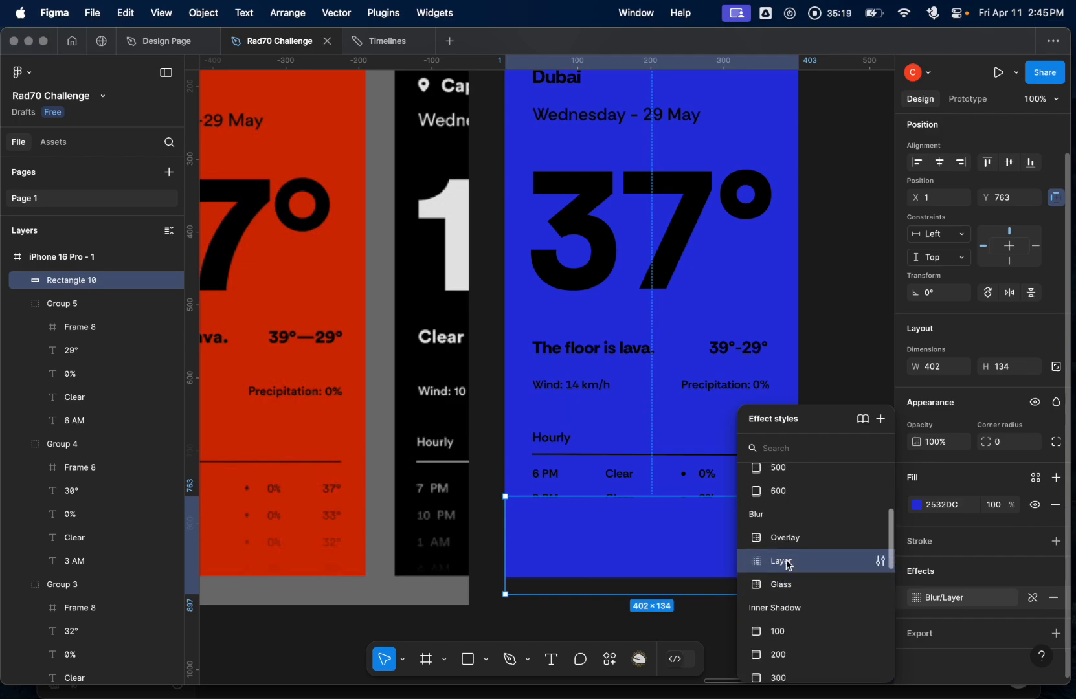
{"action": "left_click", "coordinate": [785, 559]}
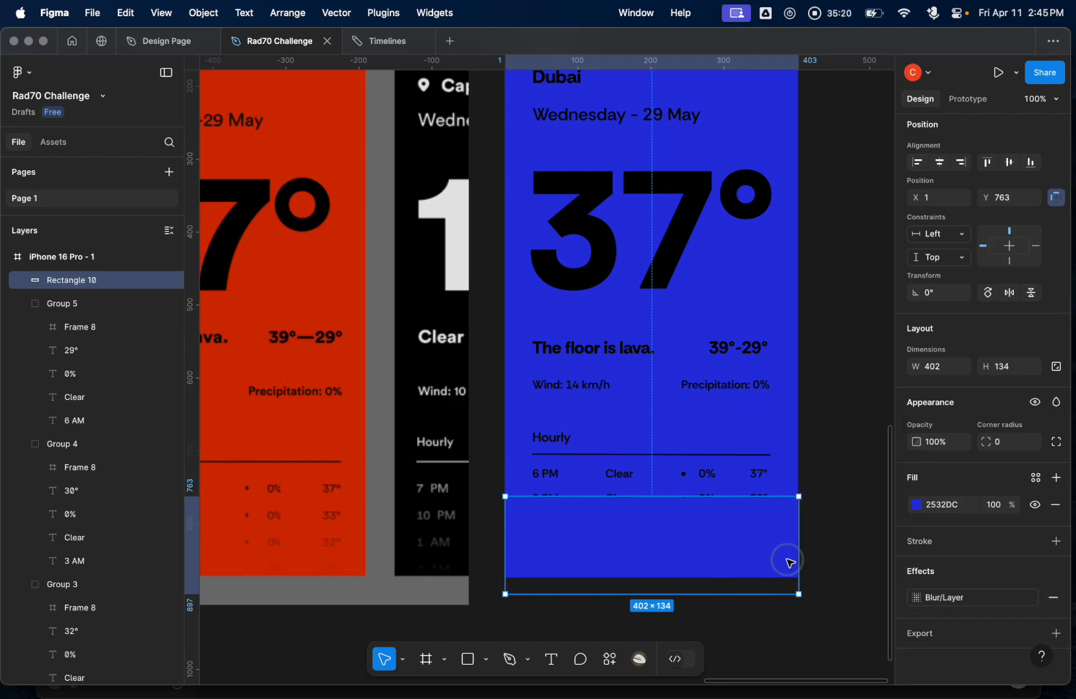
- Remove the rectangle's Blur/Layer style and add a new effect set to Layer blur
{"action": "left_click", "coordinate": [1054, 597]}
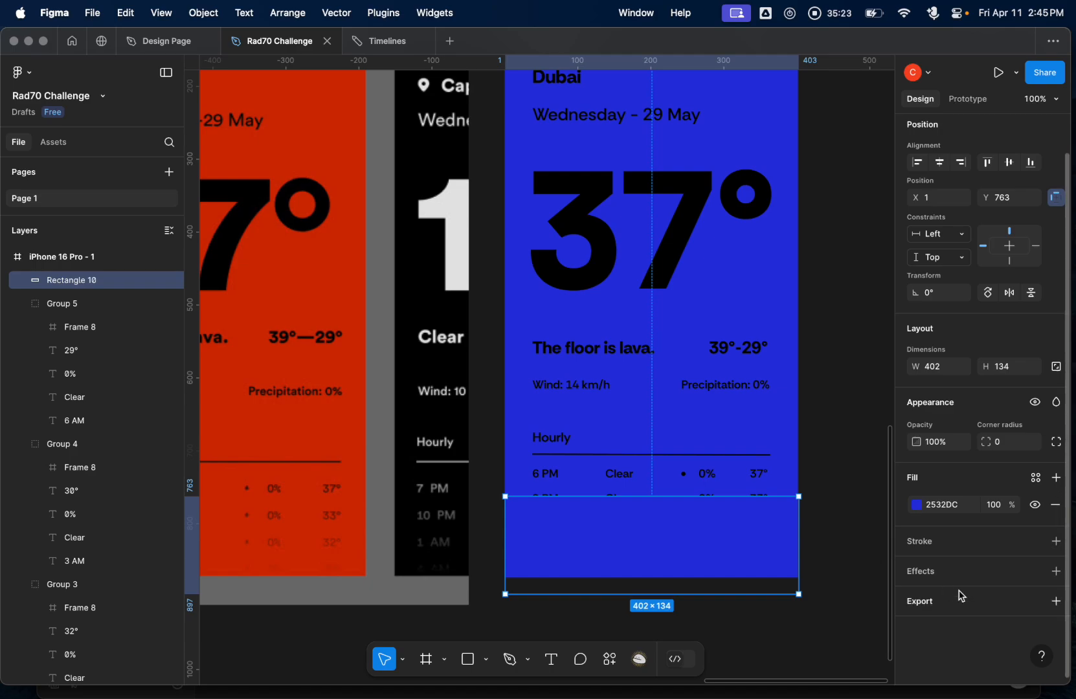
{"action": "left_click", "coordinate": [1056, 573]}
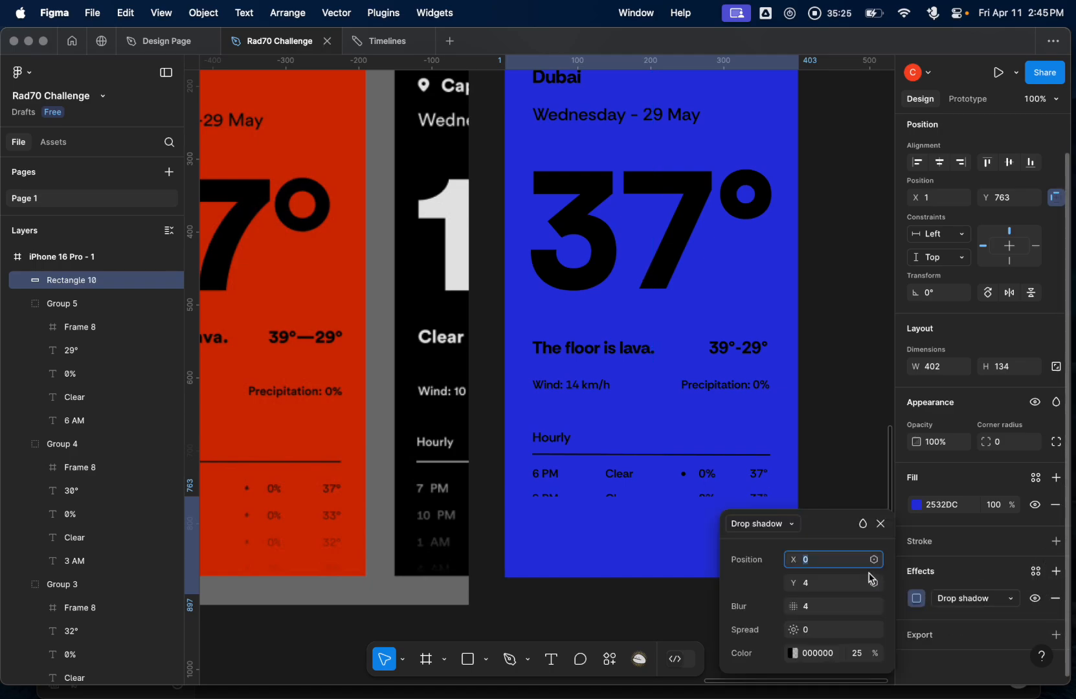
{"action": "left_click", "coordinate": [791, 525]}
{"action": "left_click", "coordinate": [782, 542]}
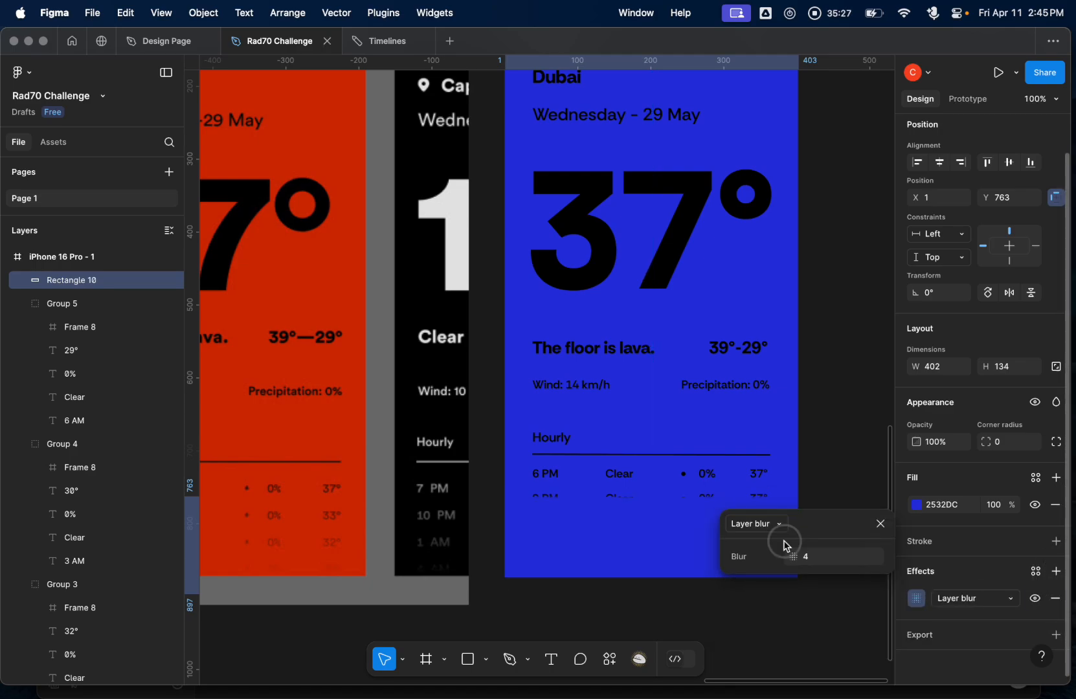
- Raise the rectangle's layer blur amount past 62 to soften its upper edge over the hourly rows
{"action": "left_click", "coordinate": [818, 562]}
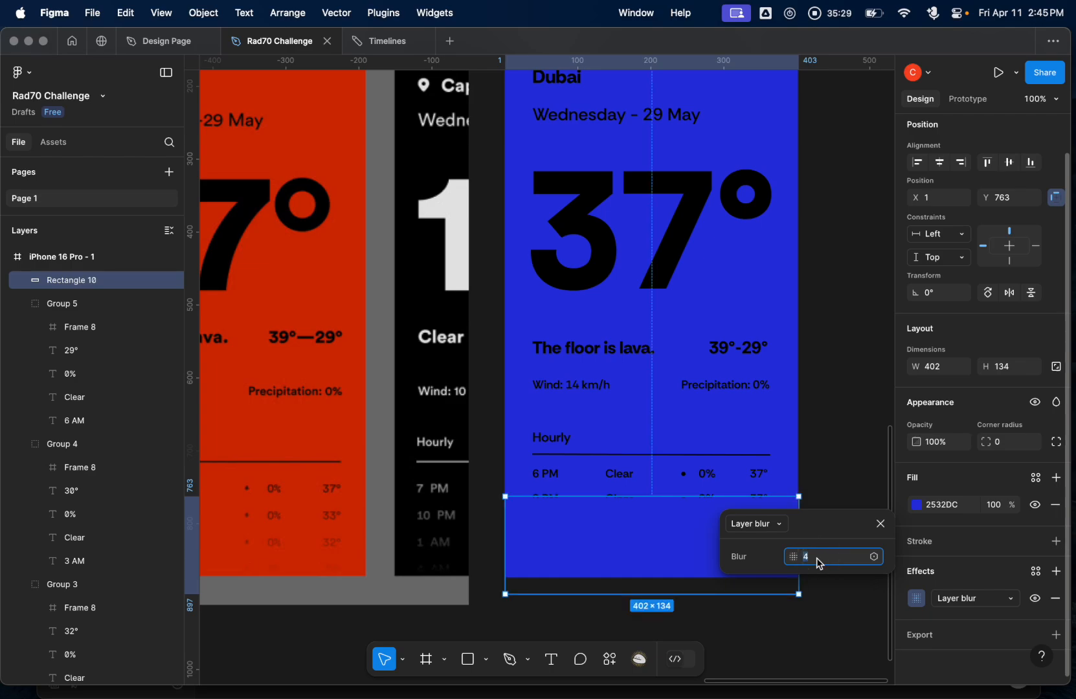
{"action": "key", "text": "Up"}
{"action": "key", "text": "Up"}
{"action": "key", "text": "Up"}
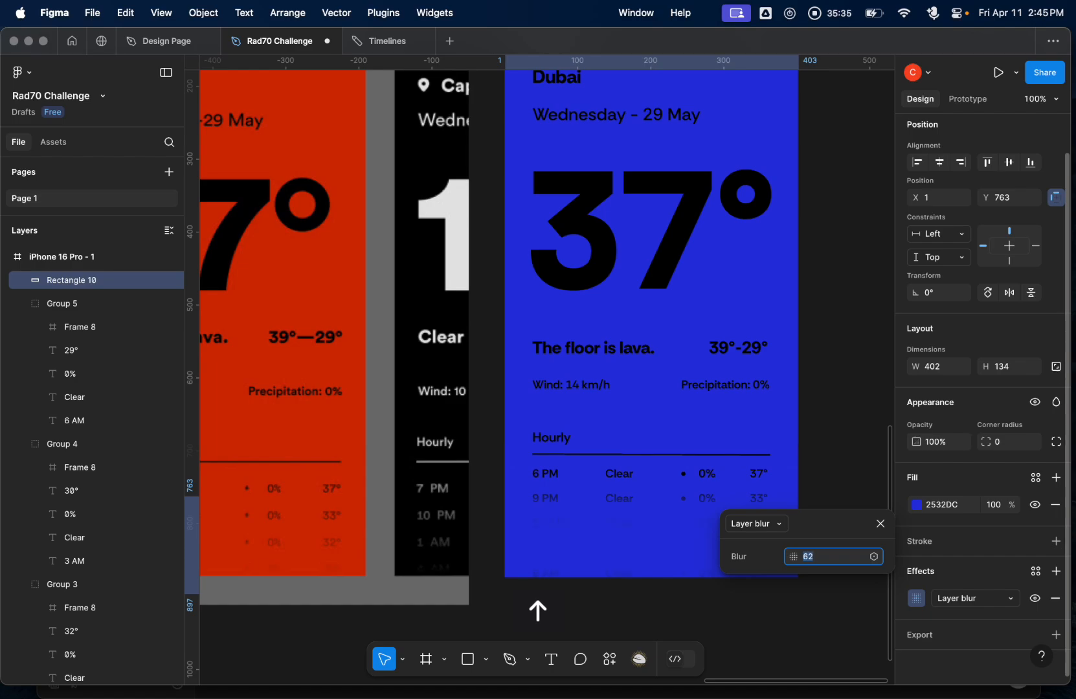
{"action": "key", "text": "Up"}
{"action": "key", "text": "Up"}
{"action": "left_click", "coordinate": [880, 523]}
- Extend the blurred rectangle's top edge for a height of 160 and position it at X 0, Y 767
{"action": "left_click_drag", "start_coordinate": [642, 546], "coordinate": [643, 562]}
{"action": "left_click_drag", "start_coordinate": [650, 516], "coordinate": [652, 498]}
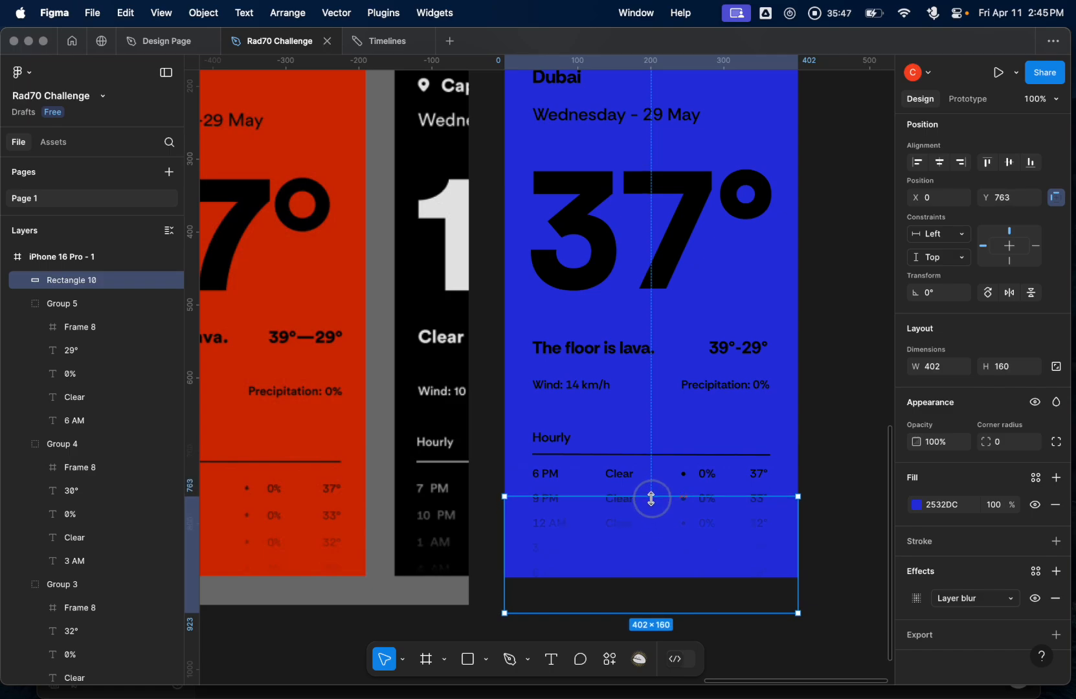
{"action": "left_click_drag", "start_coordinate": [651, 498], "coordinate": [651, 498]}
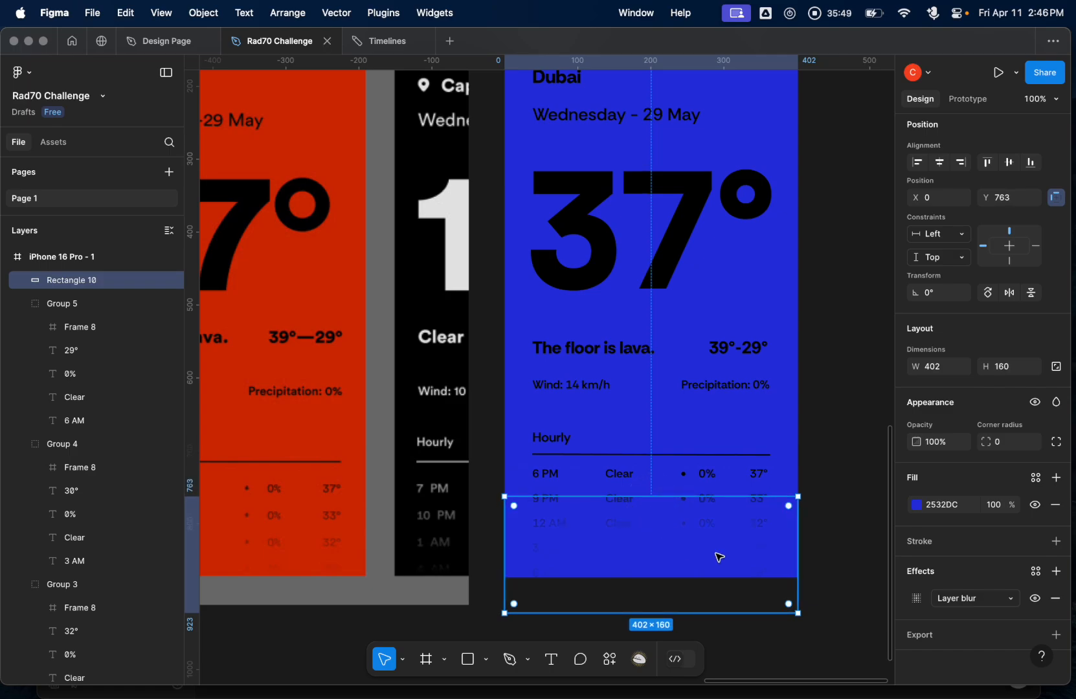
{"action": "left_click_drag", "start_coordinate": [719, 557], "coordinate": [712, 559]}
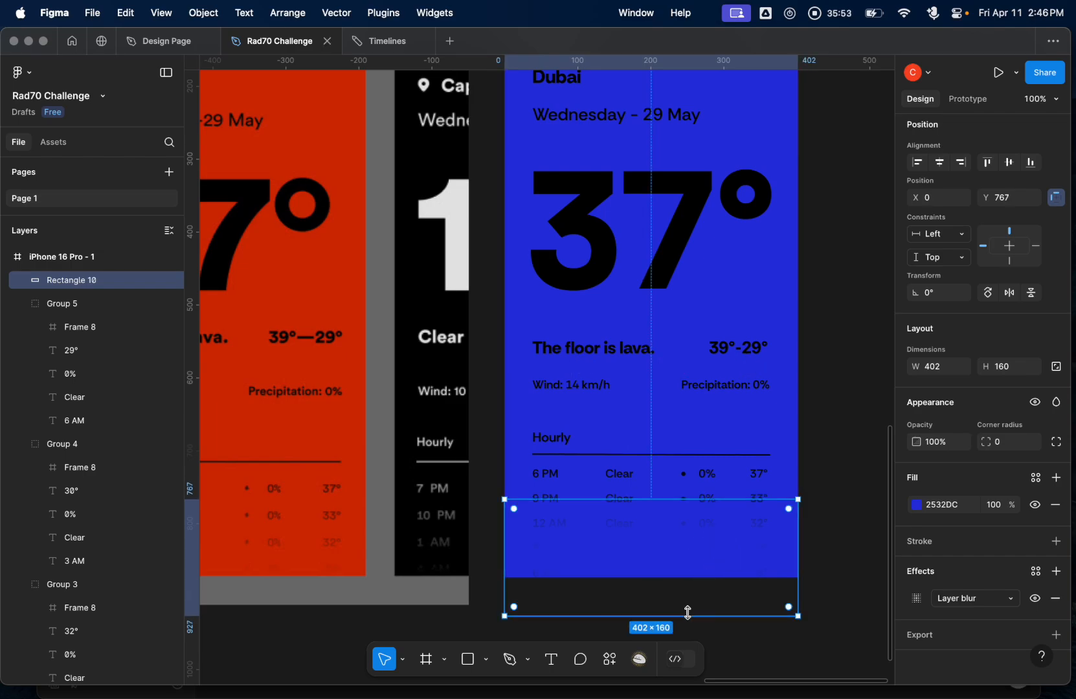
- Extend the blurred rectangle's bottom edge to a height of 182 and set its layer blur to 65
{"action": "left_click_drag", "start_coordinate": [703, 619], "coordinate": [701, 632]}
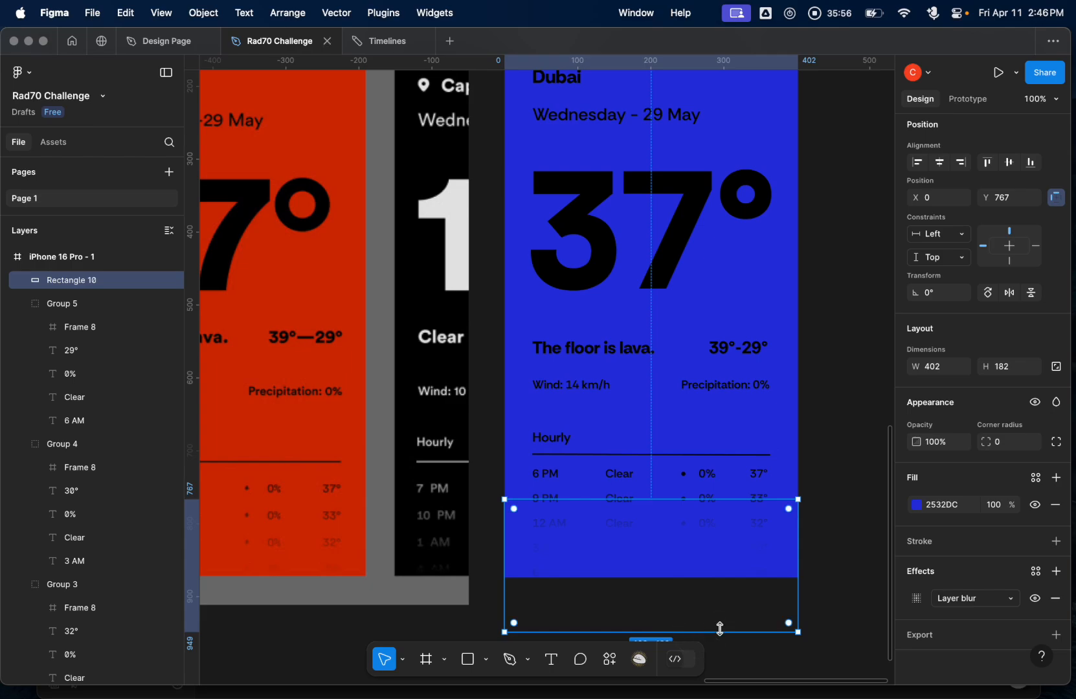
{"action": "left_click", "coordinate": [916, 601]}
{"action": "key", "text": "Down"}
{"action": "key", "text": "Down"}
{"action": "key", "text": "Down"}
{"action": "key", "text": "Down"}
{"action": "key", "text": "Down"}
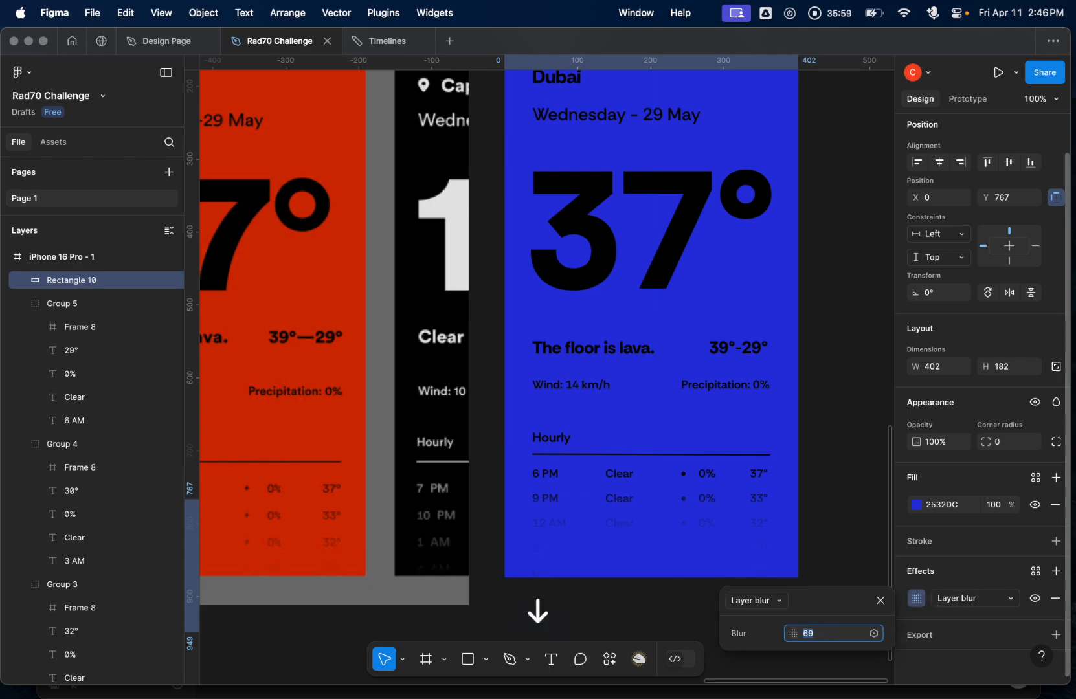
{"action": "key", "text": "Down"}
{"action": "key", "text": "Down"}
{"action": "key", "text": "Down"}
{"action": "key", "text": "Up"}
{"action": "key", "text": "Up"}
{"action": "key", "text": "Up"}
{"action": "key", "text": "Up"}
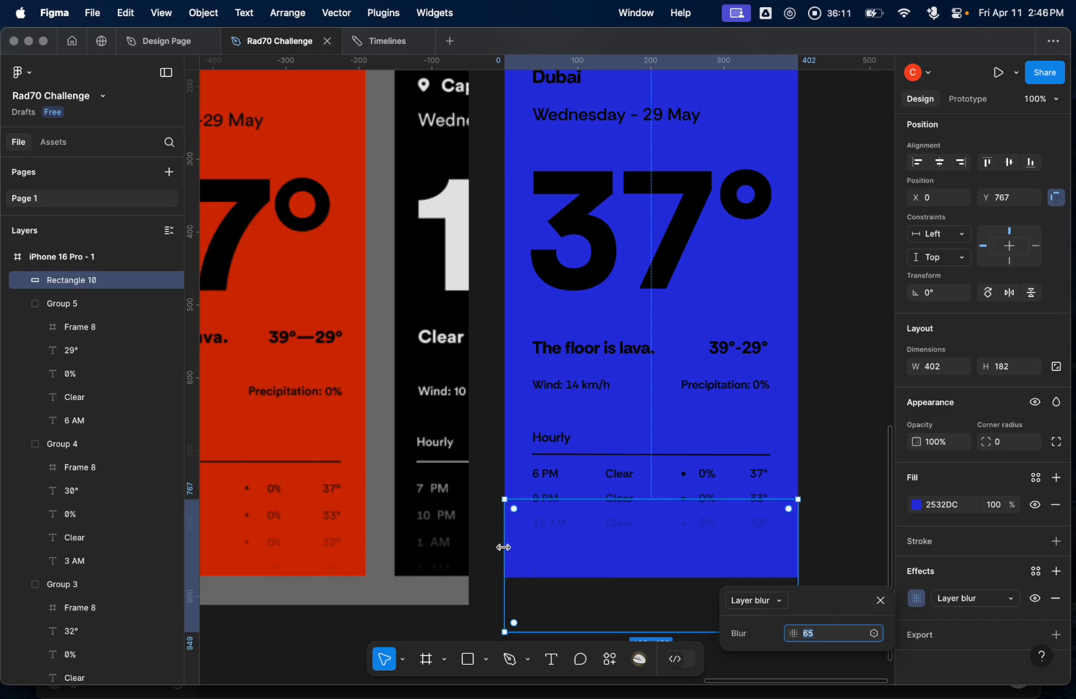
{"action": "left_click_drag", "start_coordinate": [504, 547], "coordinate": [503, 547]}
{"action": "left_click", "coordinate": [879, 594]}
{"action": "scroll", "coordinate": [871, 527], "scroll_direction": "down", "scroll_amount": 4}
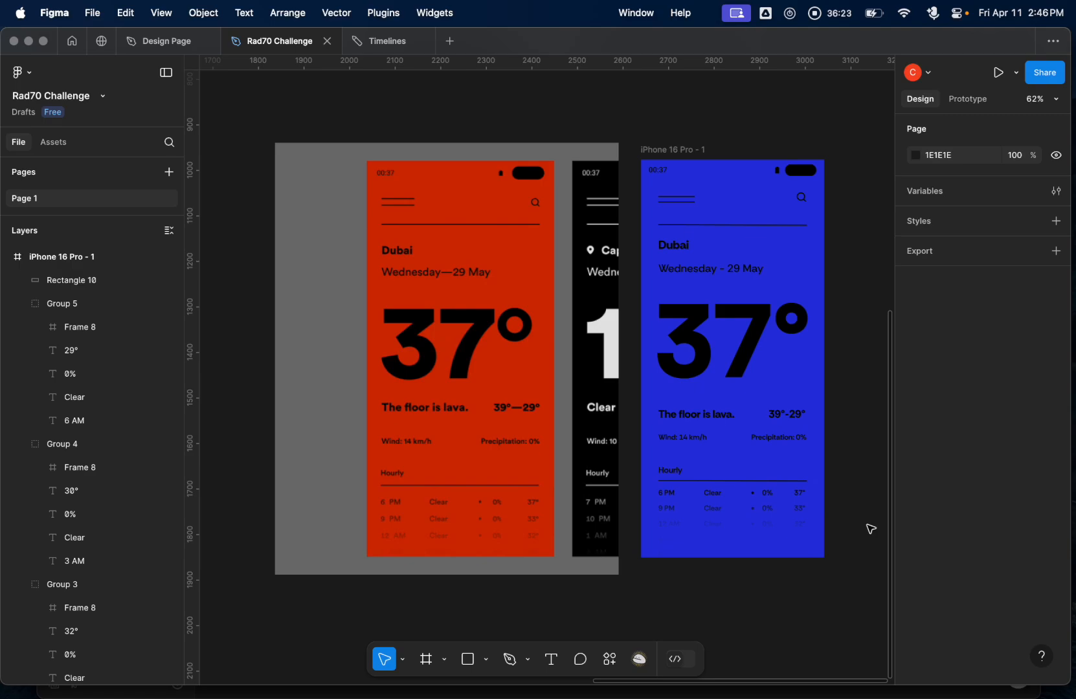
- Lower the blurred rectangle's top edge to Y 789 for a height of 160, uncovering more of the hourly rows
{"action": "left_click", "coordinate": [755, 534]}
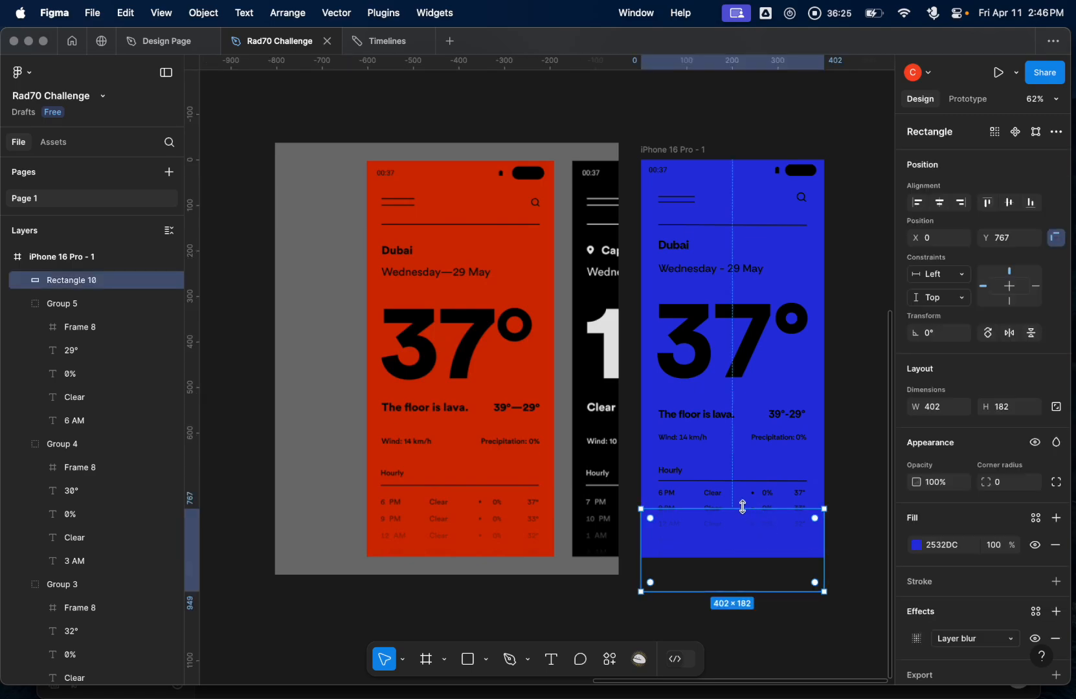
{"action": "left_click_drag", "start_coordinate": [742, 510], "coordinate": [742, 514]}
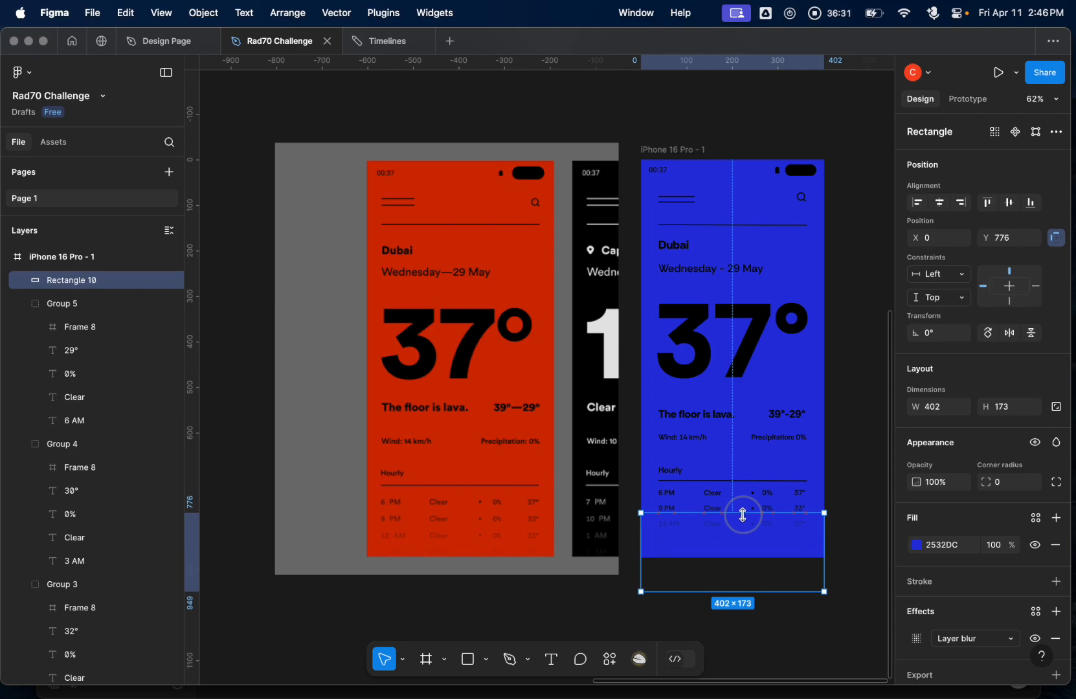
{"action": "left_click", "coordinate": [847, 466]}
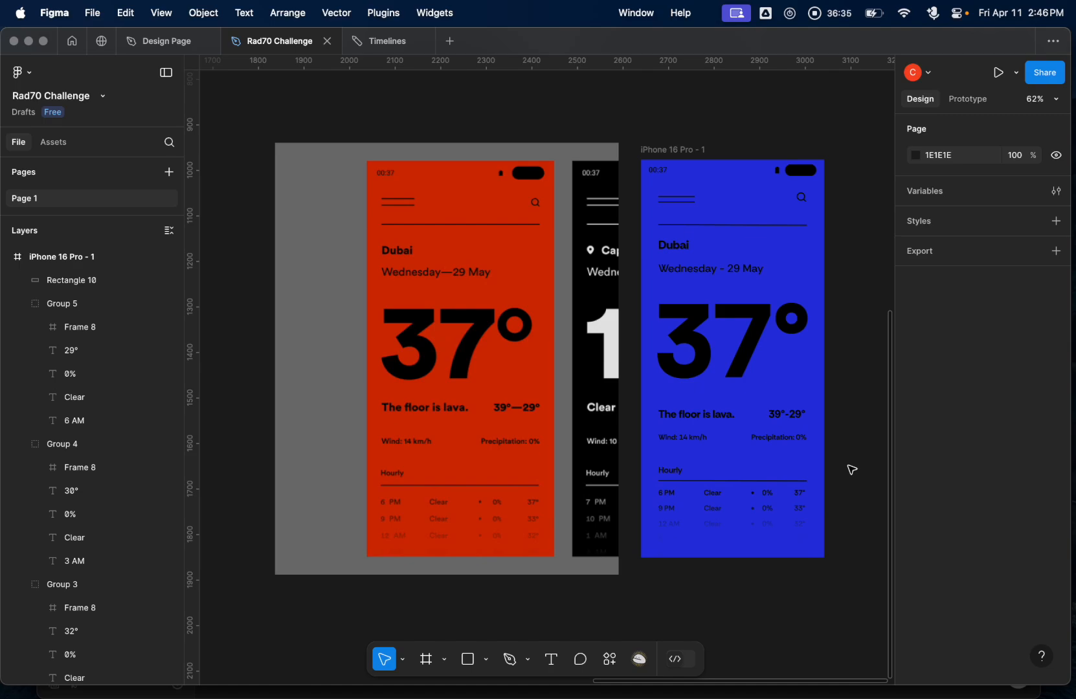
{"action": "left_click", "coordinate": [763, 518]}
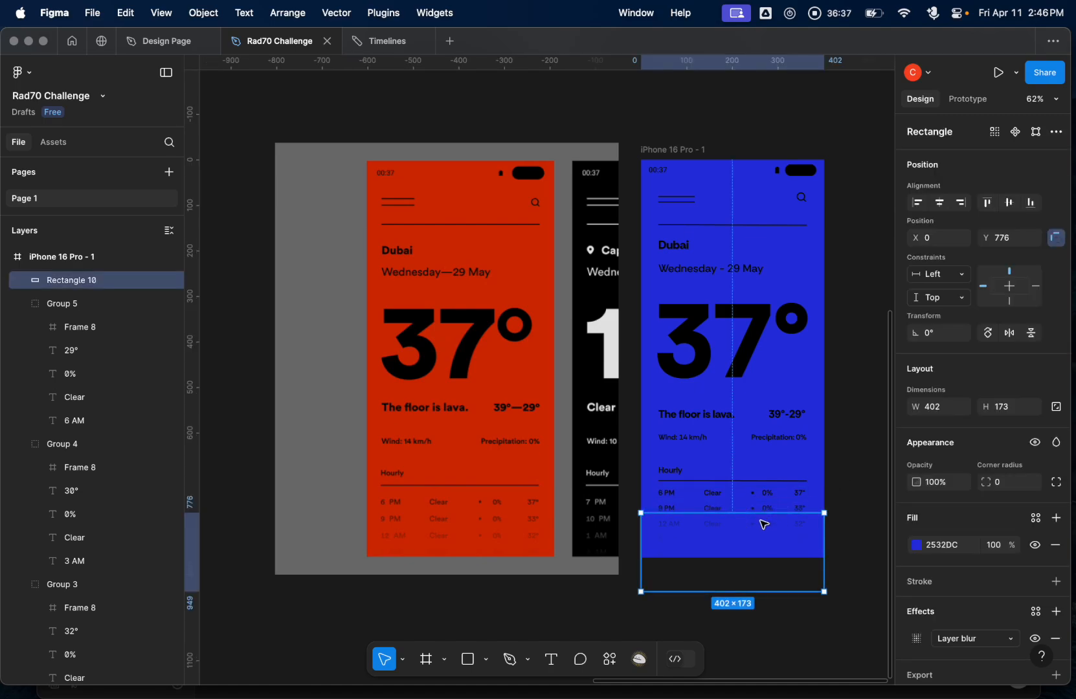
{"action": "left_click_drag", "start_coordinate": [751, 513], "coordinate": [750, 518]}
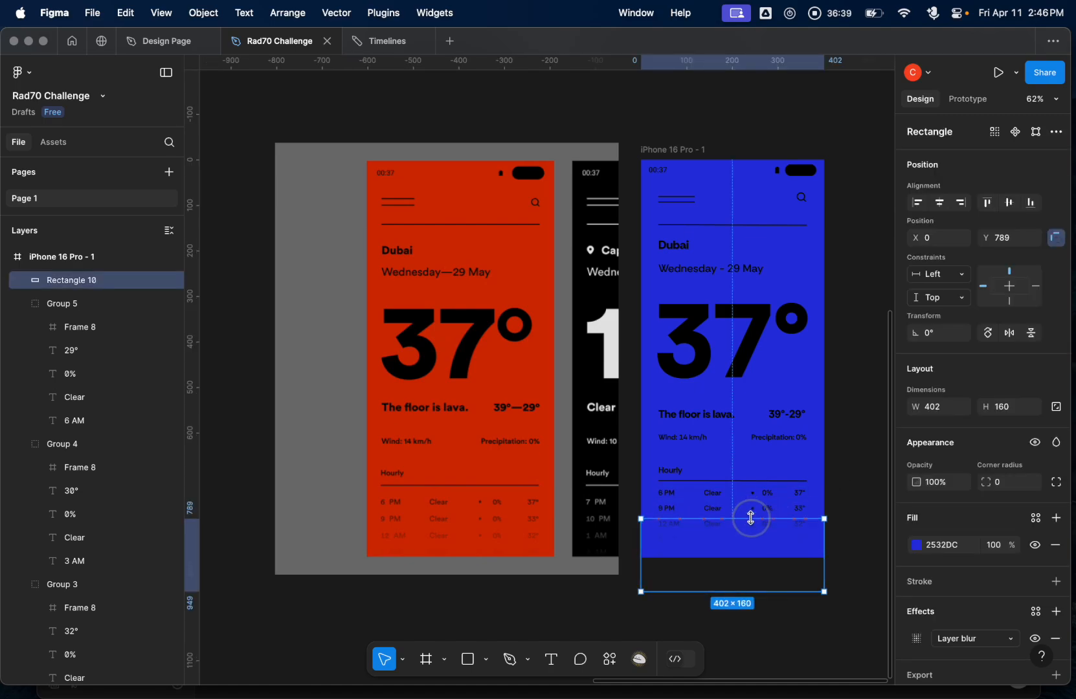
{"action": "left_click", "coordinate": [850, 476]}
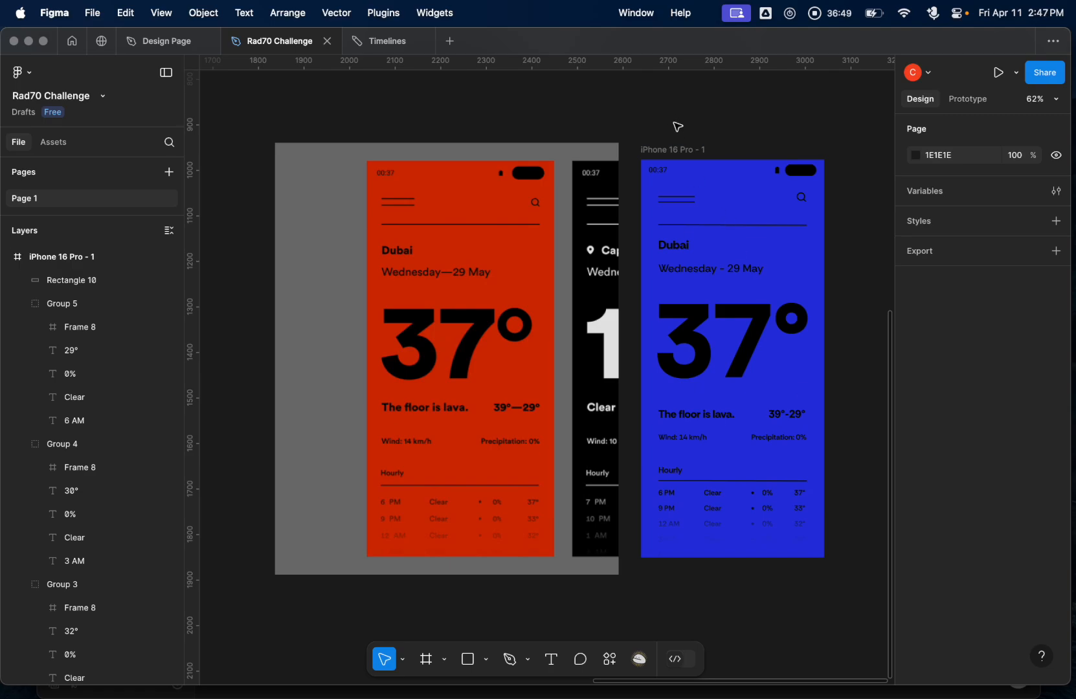
- Try filling the iPhone 16 Pro - 1 frame with red D02A02 sampled from the reference, and undo the fill change
{"action": "left_click", "coordinate": [683, 150]}
{"action": "left_click", "coordinate": [917, 511]}
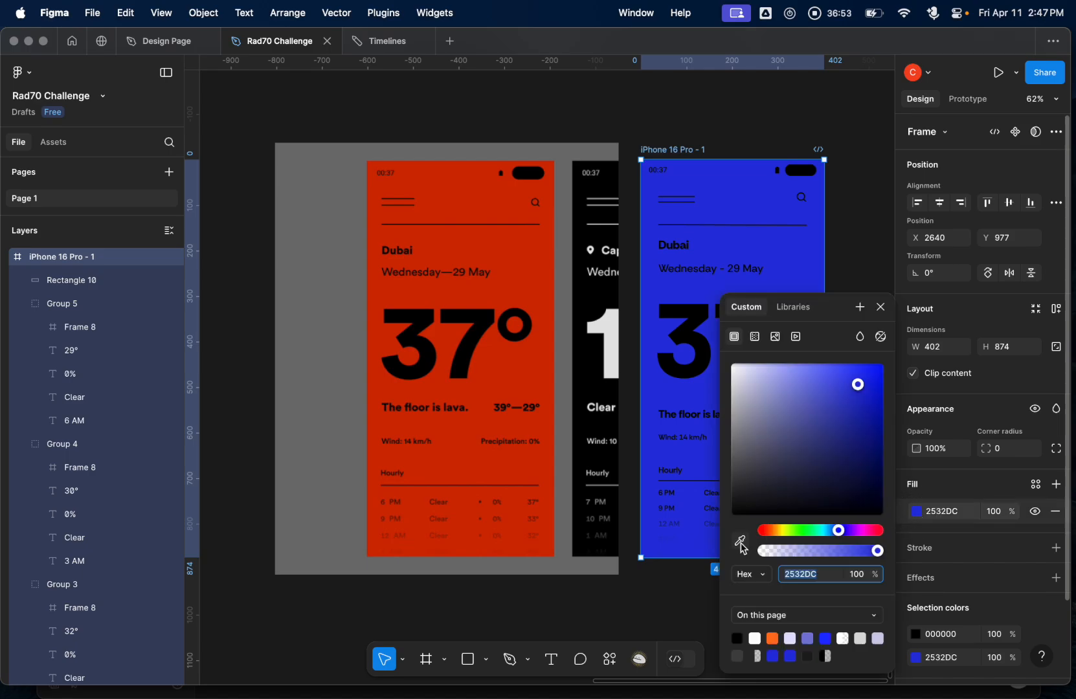
{"action": "left_click", "coordinate": [740, 545]}
{"action": "left_click", "coordinate": [482, 184]}
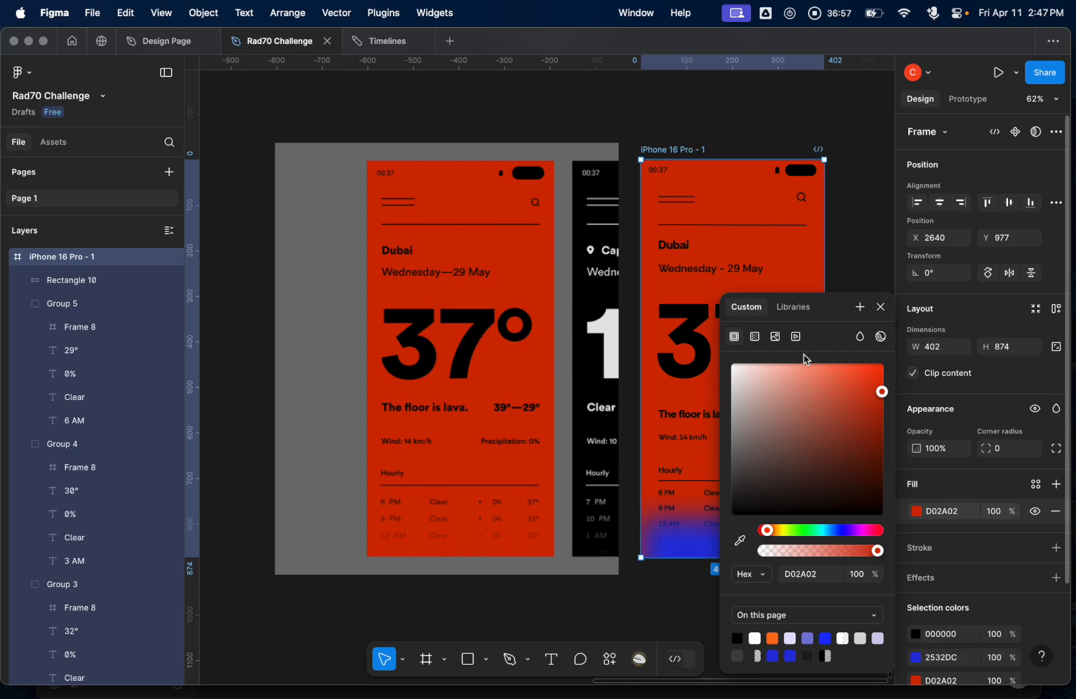
{"action": "left_click", "coordinate": [880, 306]}
{"action": "scroll", "coordinate": [955, 634], "scroll_direction": "down", "scroll_amount": 2}
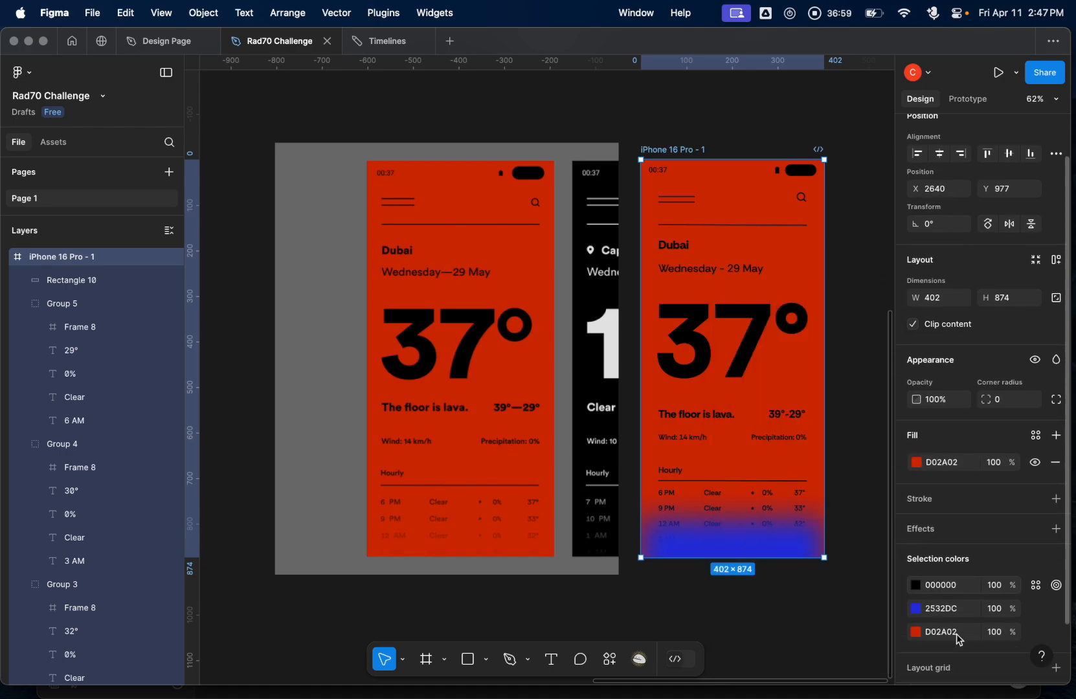
{"action": "left_click", "coordinate": [916, 609]}
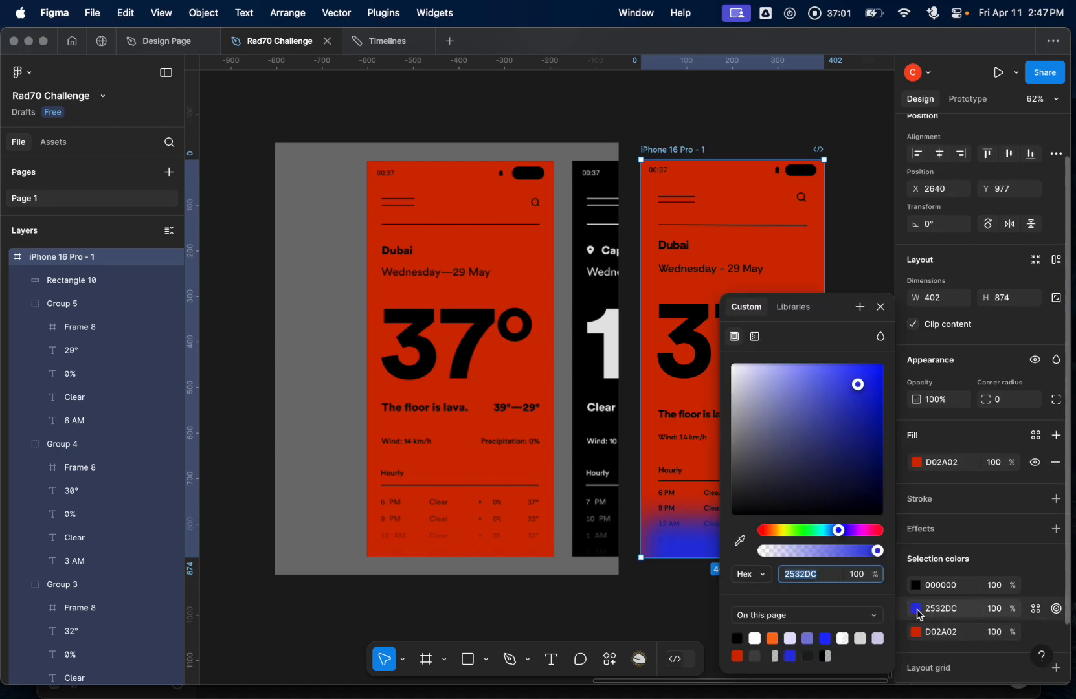
{"action": "left_click", "coordinate": [877, 307]}
{"action": "key", "text": "super+z"}
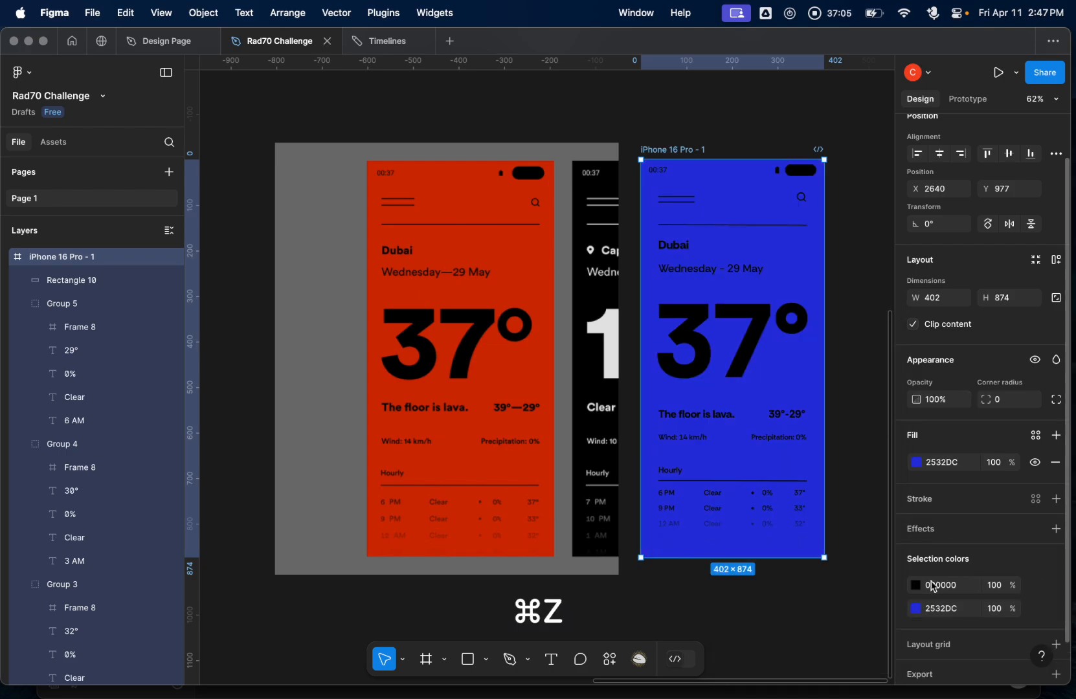
- Sample the reference's red D02A02 into the frame's own fill once more and undo that change
{"action": "scroll", "coordinate": [971, 557], "scroll_direction": "down", "scroll_amount": 2}
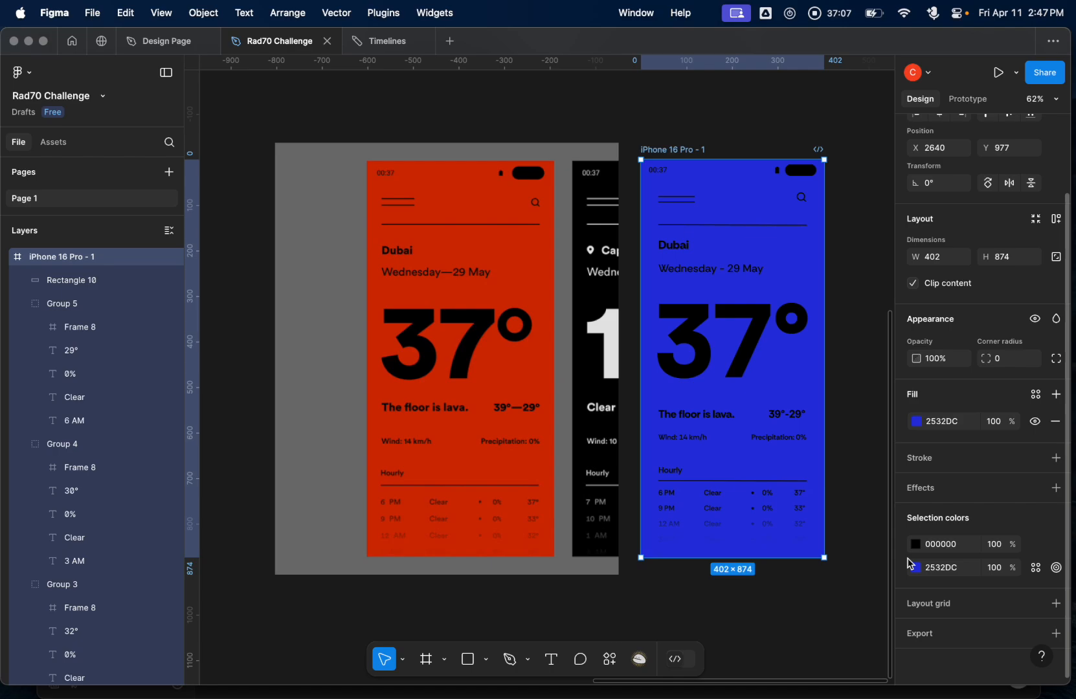
{"action": "left_click", "coordinate": [916, 421]}
{"action": "left_click", "coordinate": [739, 540]}
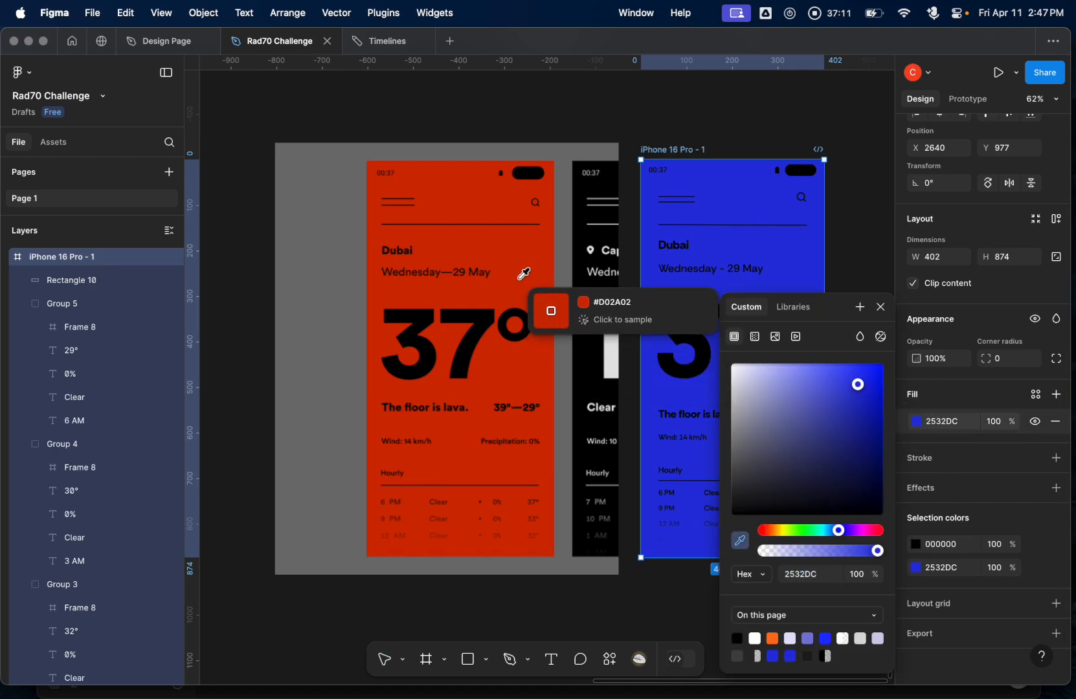
{"action": "left_click", "coordinate": [519, 279]}
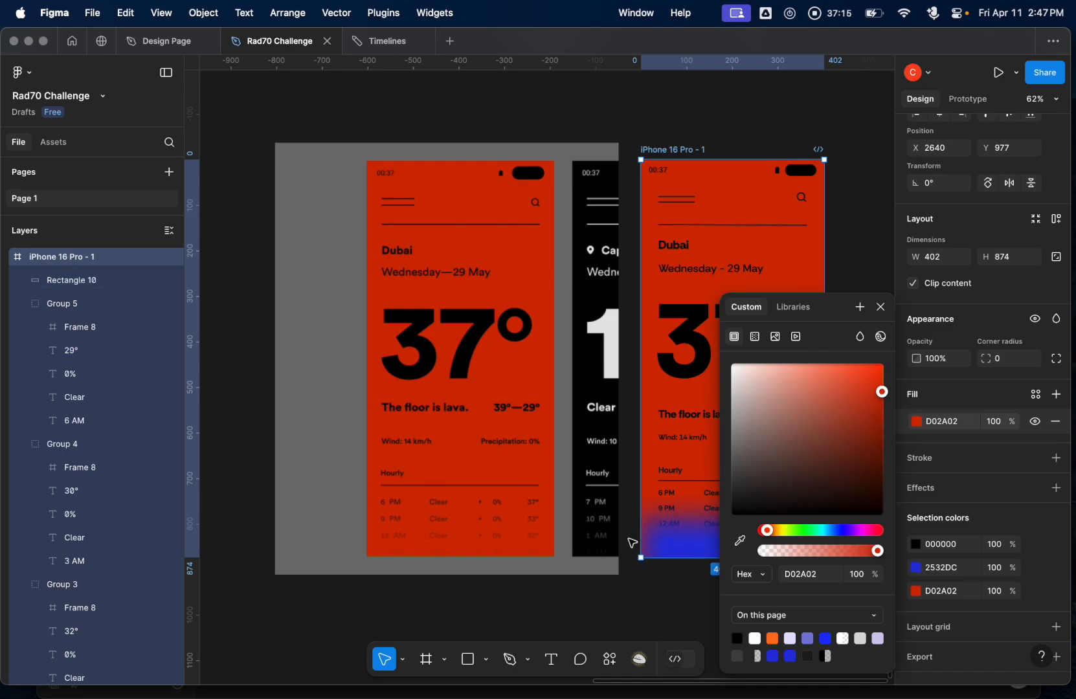
{"action": "key", "text": "super+z"}
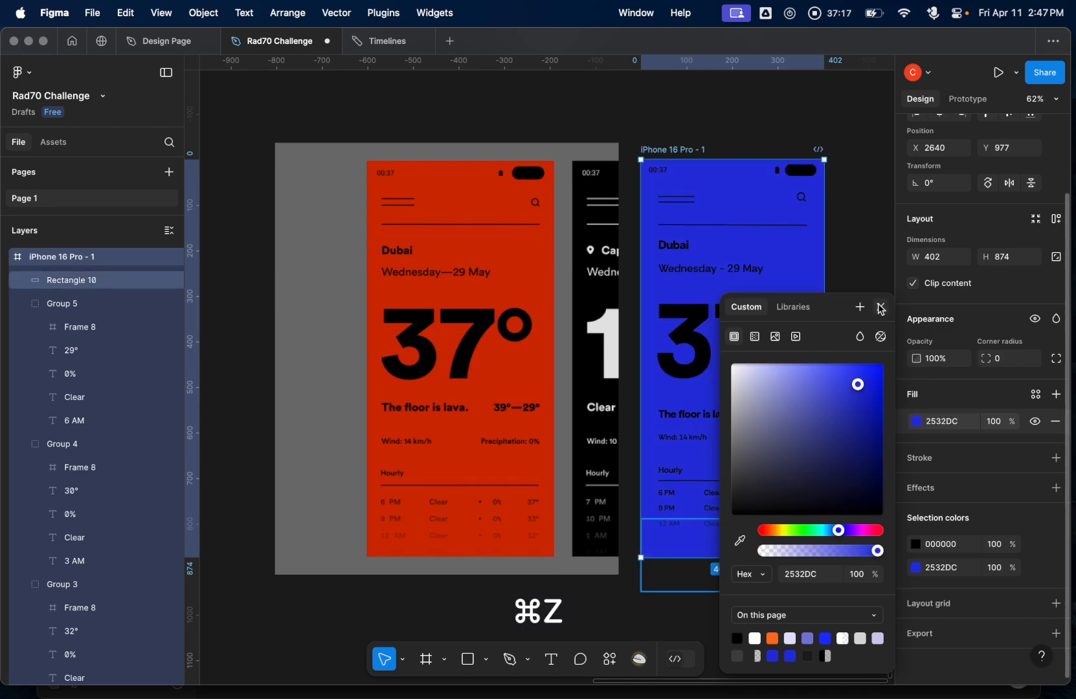
{"action": "left_click", "coordinate": [880, 306]}
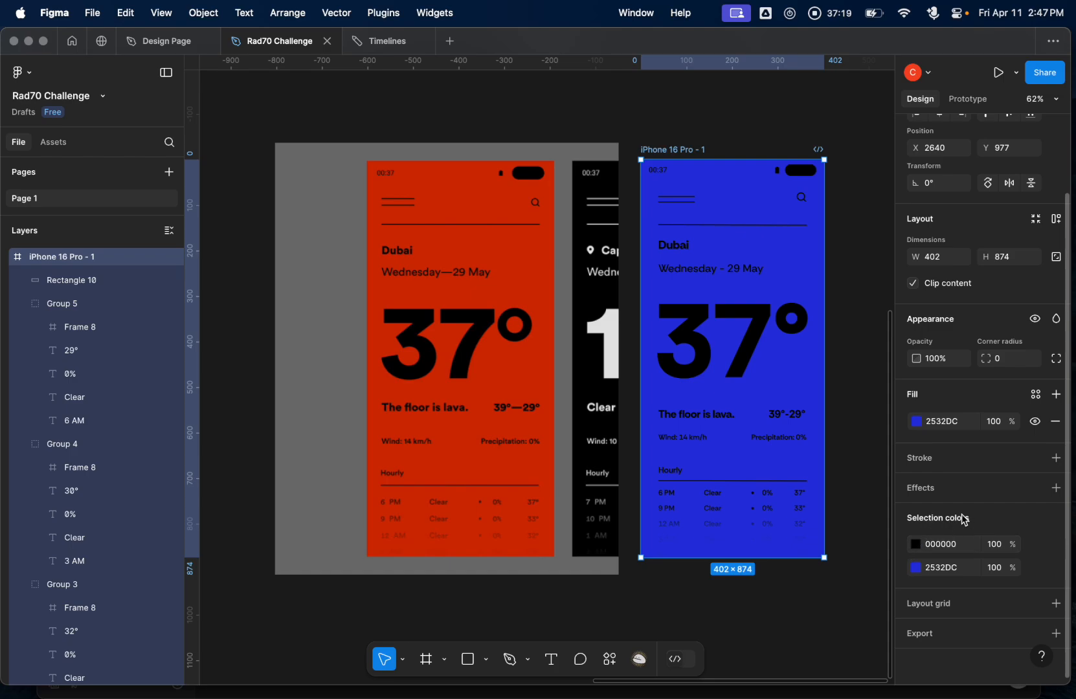
- Replace the blue 2532DC throughout the phone frame's selection colors with red D02A02 sampled from the reference
{"action": "left_click", "coordinate": [916, 567]}
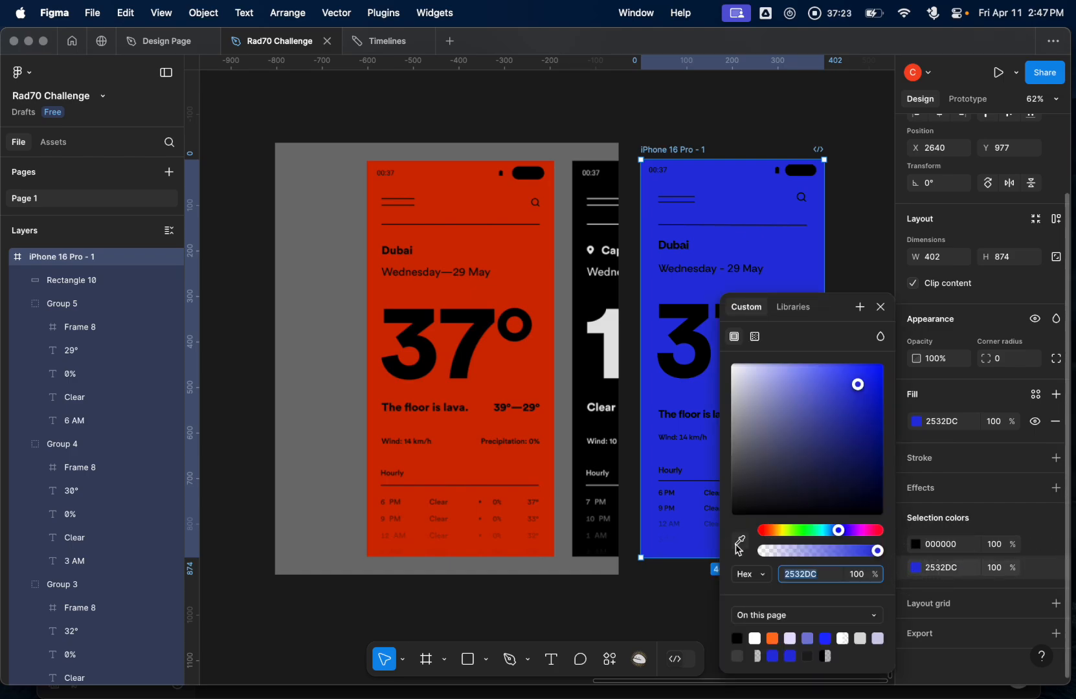
{"action": "left_click", "coordinate": [739, 542]}
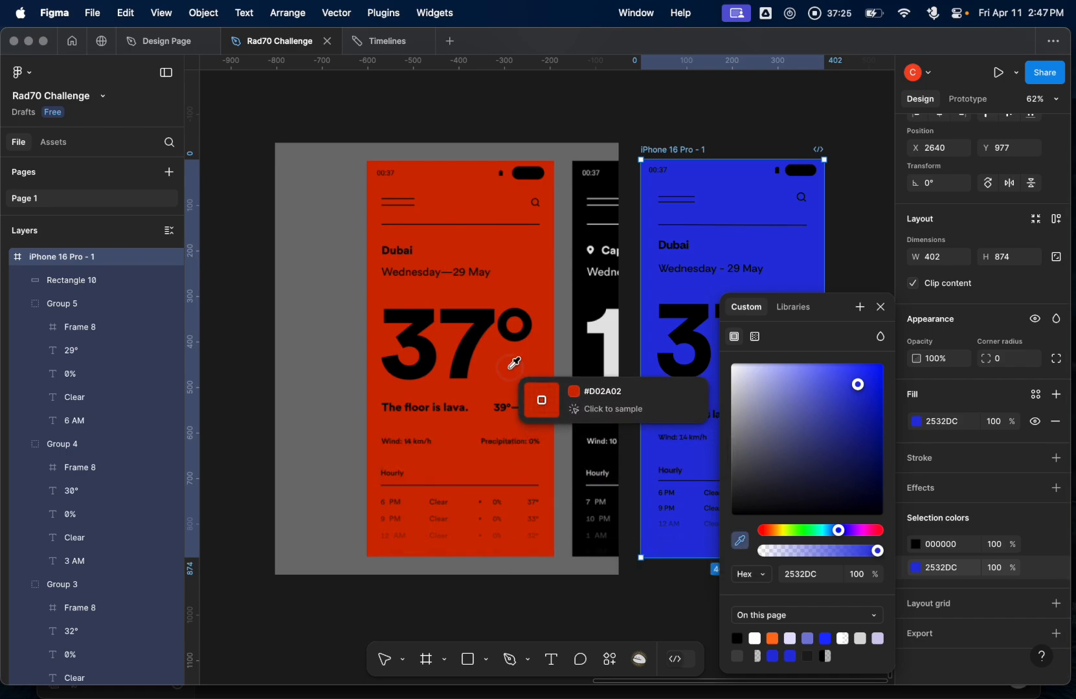
{"action": "left_click", "coordinate": [512, 366]}
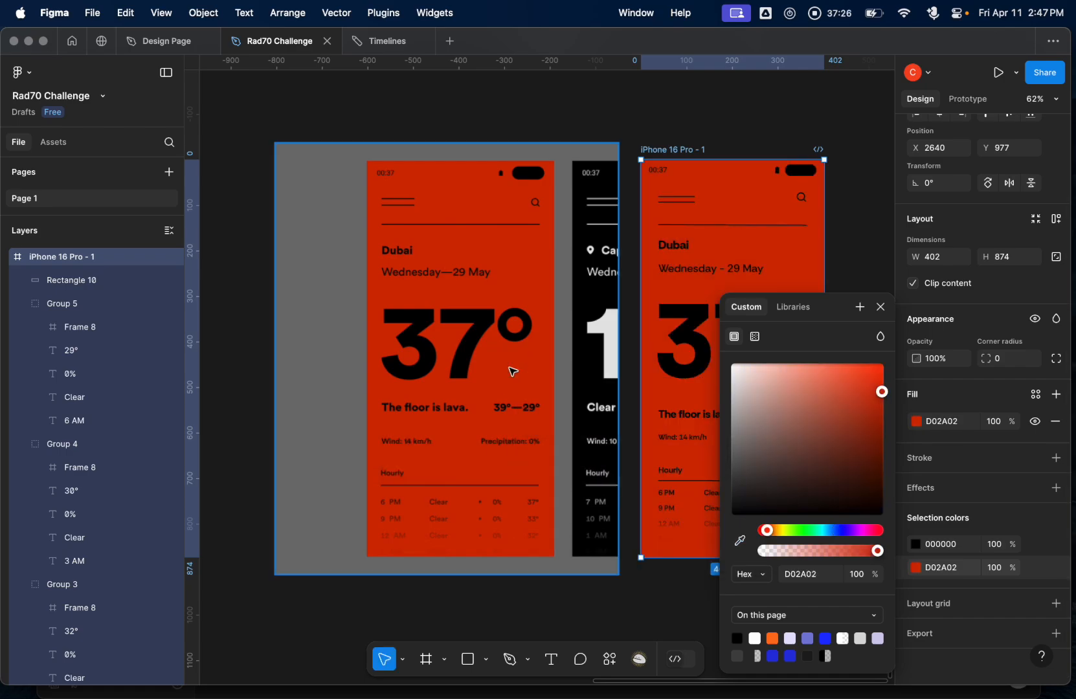
{"action": "left_click", "coordinate": [881, 307]}
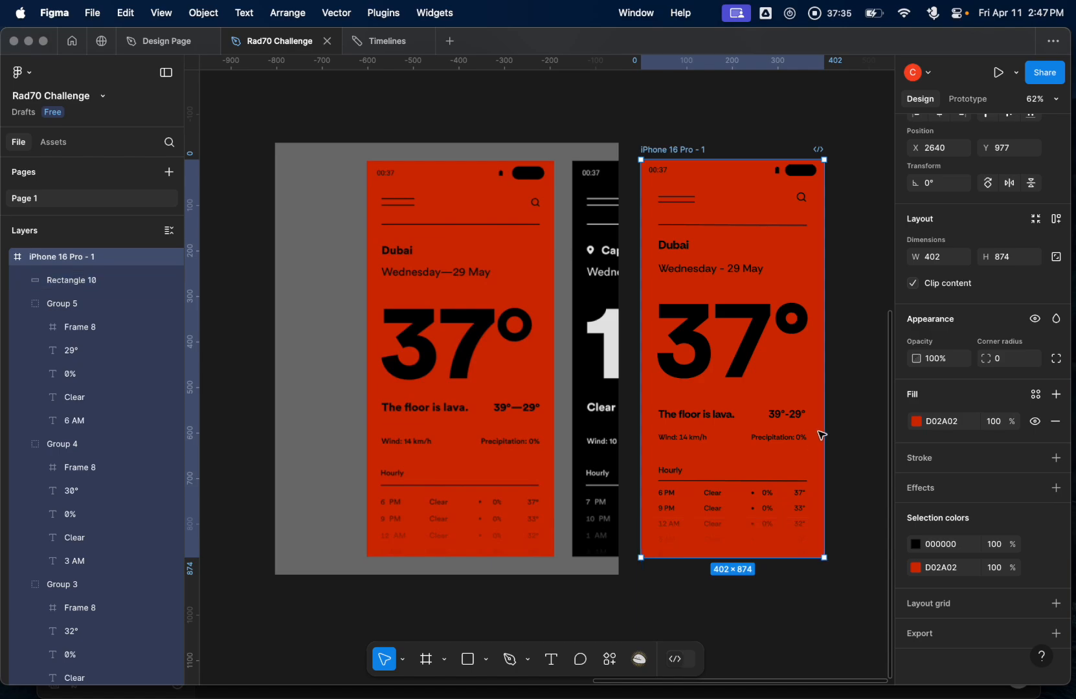
{"action": "left_click", "coordinate": [840, 432]}
- Move the iPhone 16 Pro - 1 frame above the reference's red screen, to X 2046, Y 28
{"action": "scroll", "coordinate": [840, 433], "scroll_direction": "down", "scroll_amount": 5}
{"action": "scroll", "coordinate": [845, 435], "scroll_direction": "right", "scroll_amount": 3}
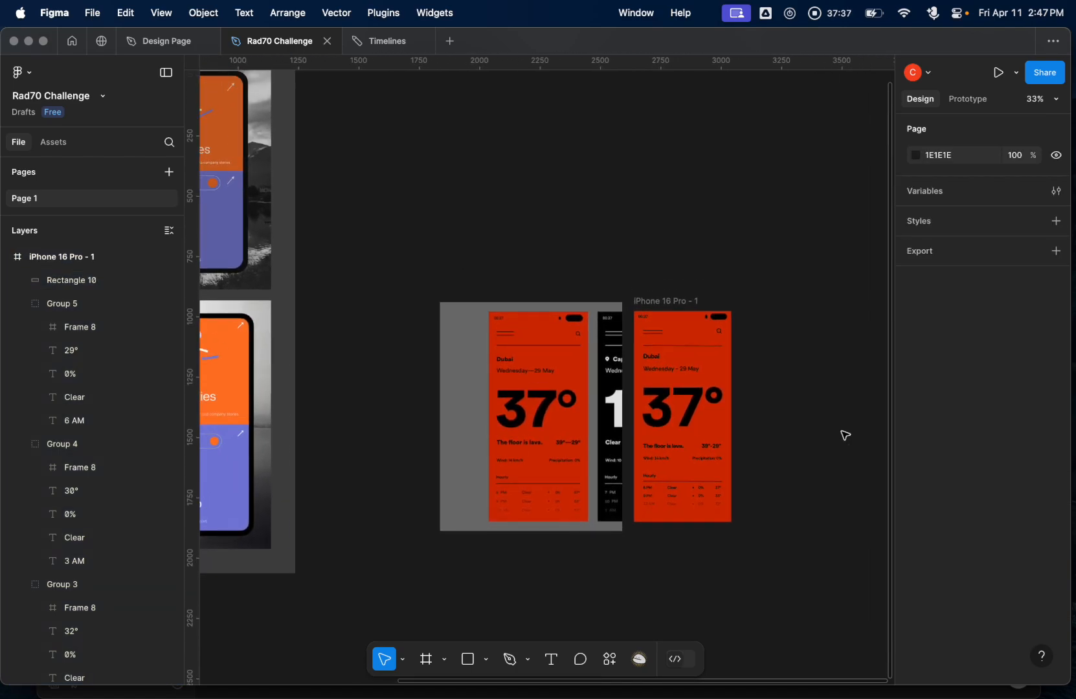
{"action": "left_click_drag", "start_coordinate": [672, 301], "coordinate": [528, 123]}
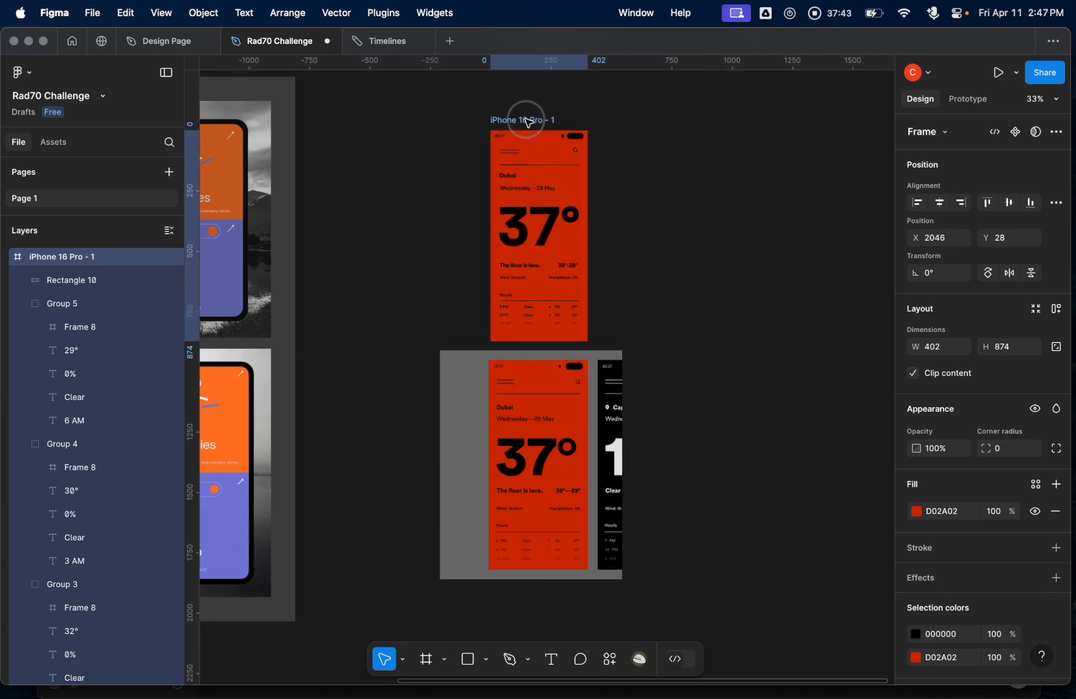
- Widen the reference image's crop to 1269 to include the whole black Cape Town screen
{"action": "left_click", "coordinate": [586, 414]}
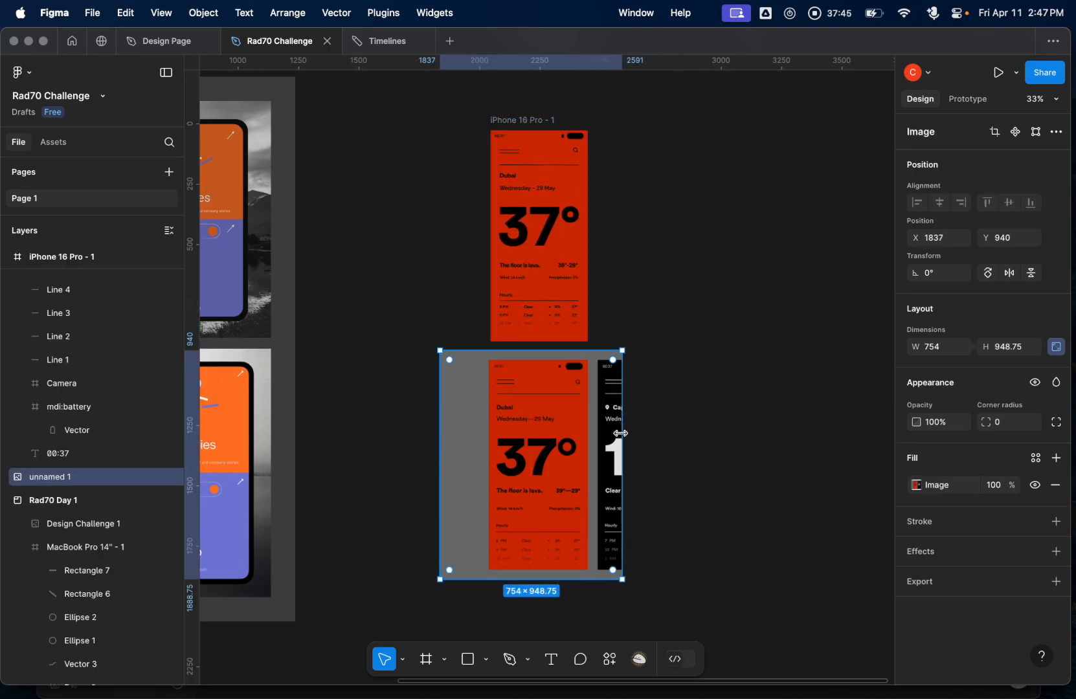
{"action": "double_click", "coordinate": [570, 438]}
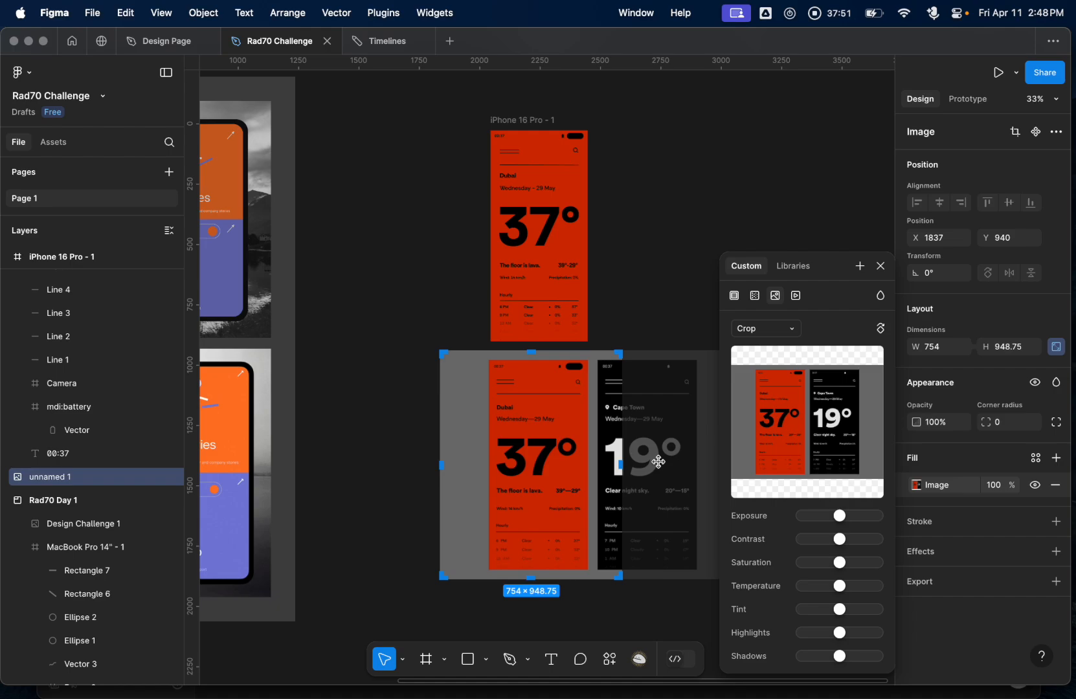
{"action": "left_click_drag", "start_coordinate": [619, 465], "coordinate": [735, 460]}
{"action": "scroll", "coordinate": [667, 477], "scroll_direction": "right", "scroll_amount": 5}
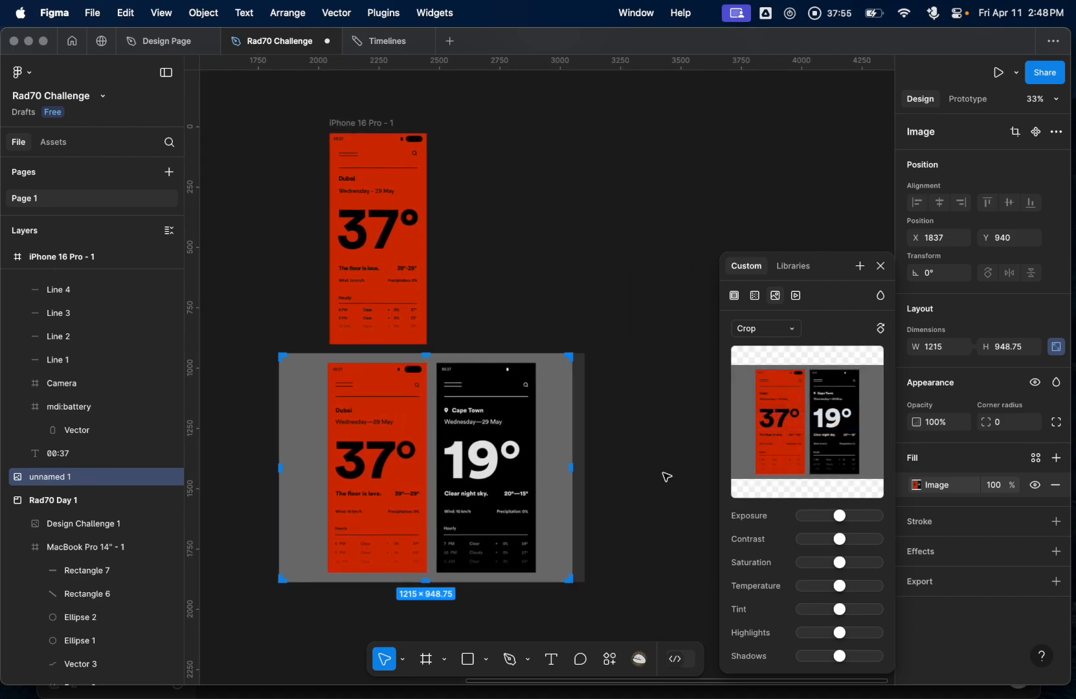
{"action": "left_click_drag", "start_coordinate": [572, 468], "coordinate": [586, 468]}
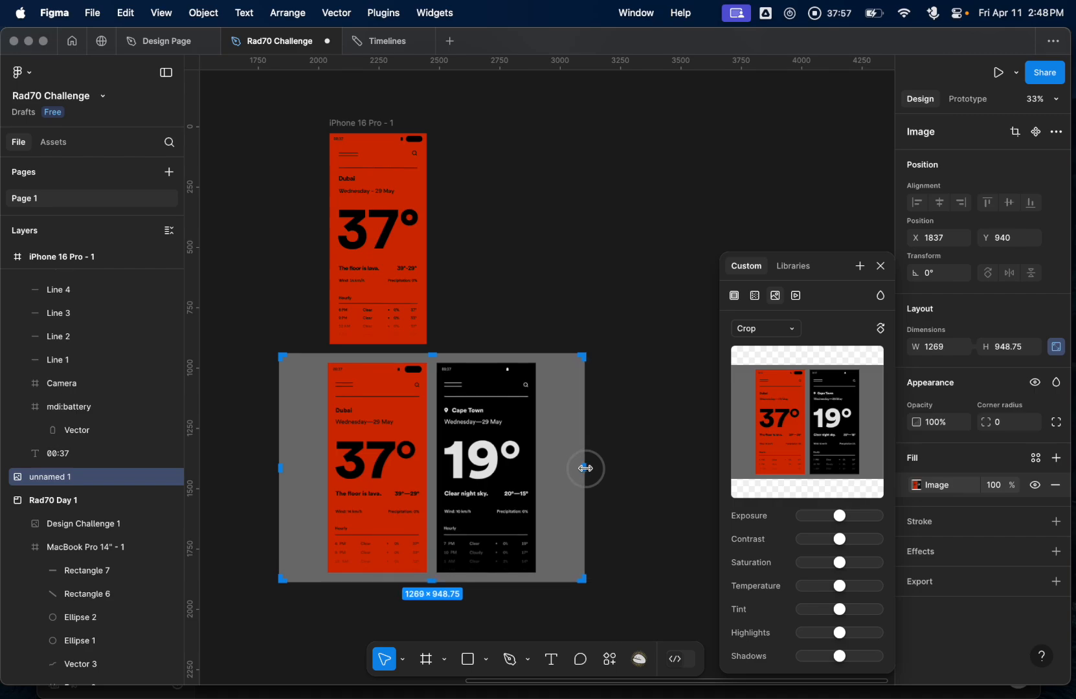
{"action": "left_click", "coordinate": [881, 266]}
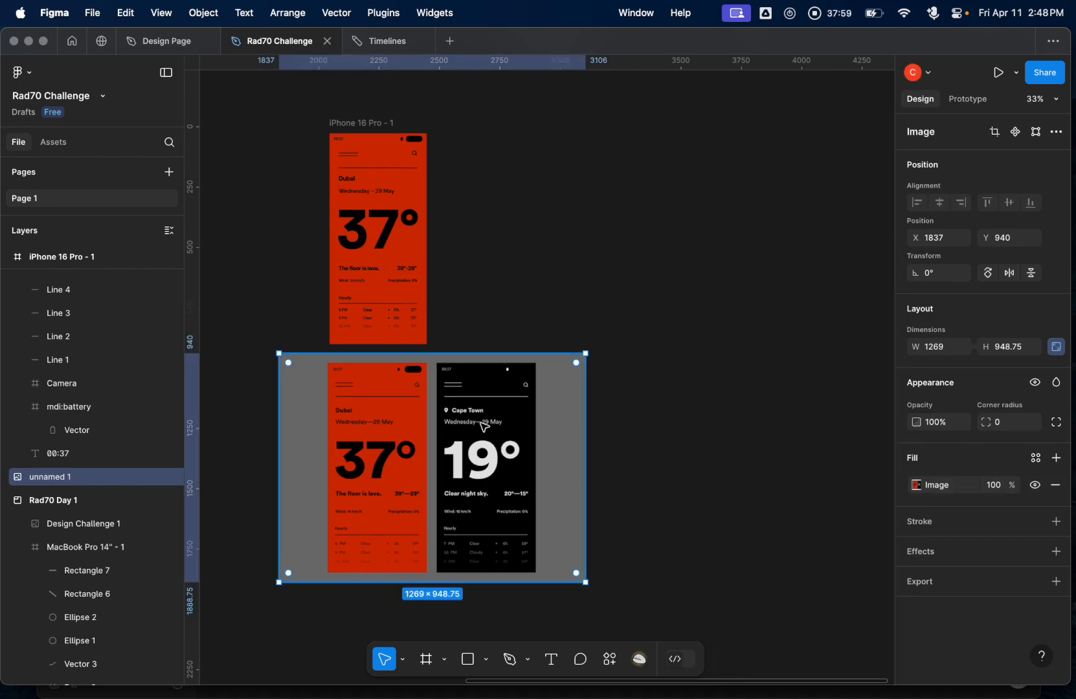
- Duplicate the red phone frame and place the copy beside the reference's black screen at X 2982, Y 977
{"action": "scroll", "coordinate": [485, 428], "scroll_direction": "left", "scroll_amount": 3}
{"action": "left_click", "coordinate": [417, 120]}
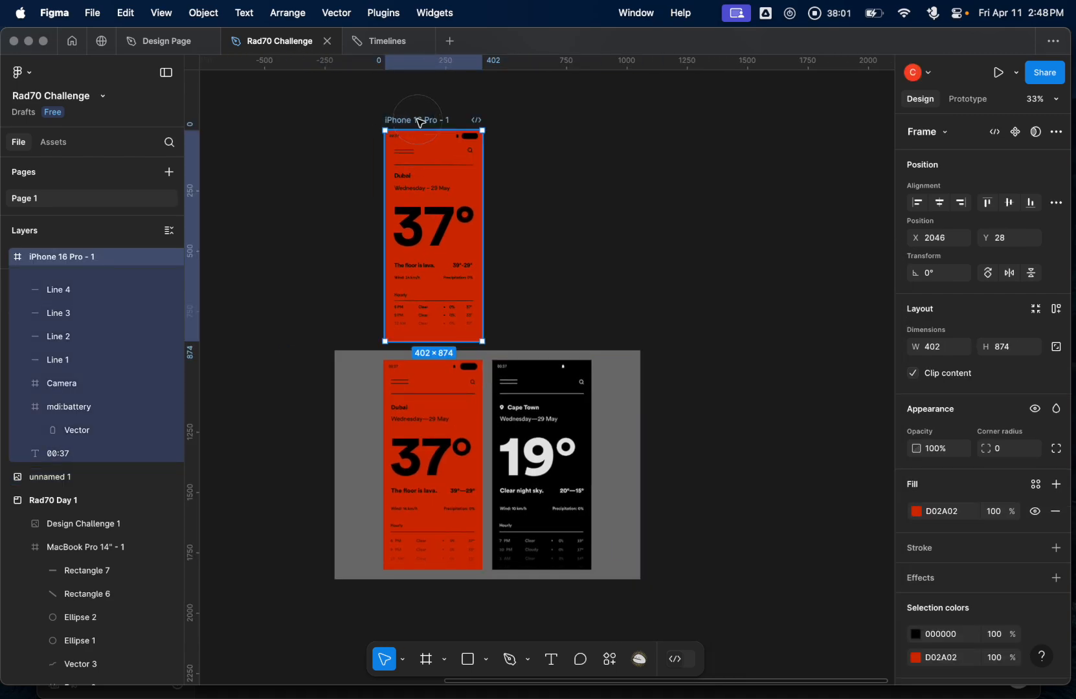
{"action": "key", "text": "cmd+d"}
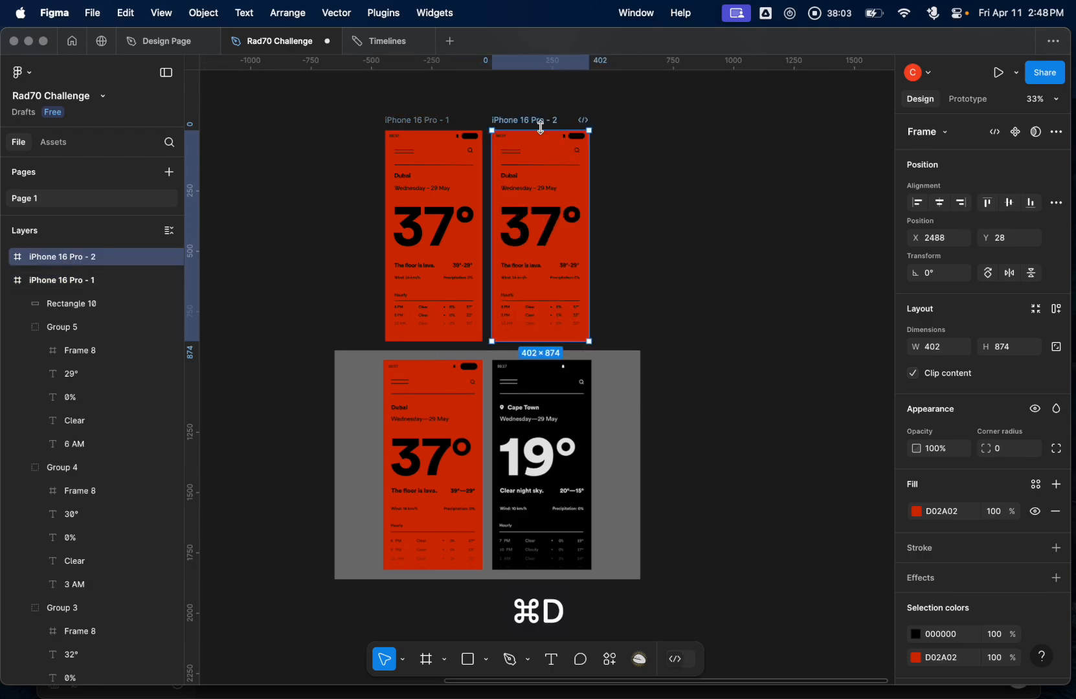
{"action": "left_click_drag", "start_coordinate": [541, 128], "coordinate": [655, 353]}
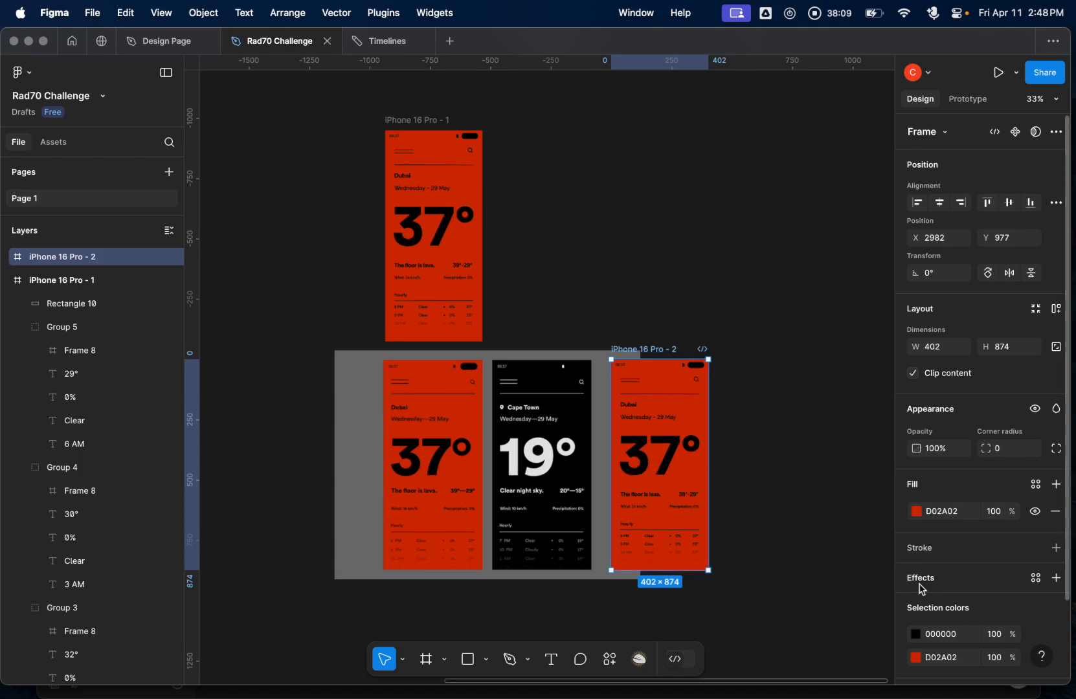
{"action": "scroll", "coordinate": [922, 599], "scroll_direction": "down", "scroll_amount": 2}
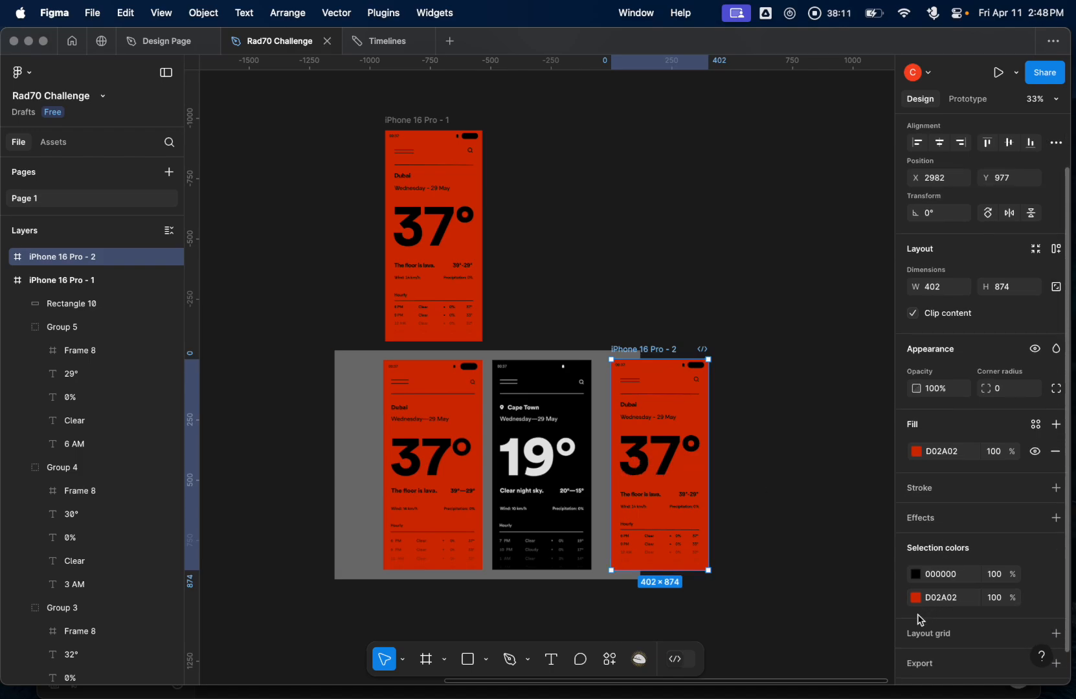
- Change the black 000000 in the duplicated phone frame's selection colors to white FFFFFF
{"action": "left_click", "coordinate": [915, 575]}
{"action": "left_click", "coordinate": [916, 580]}
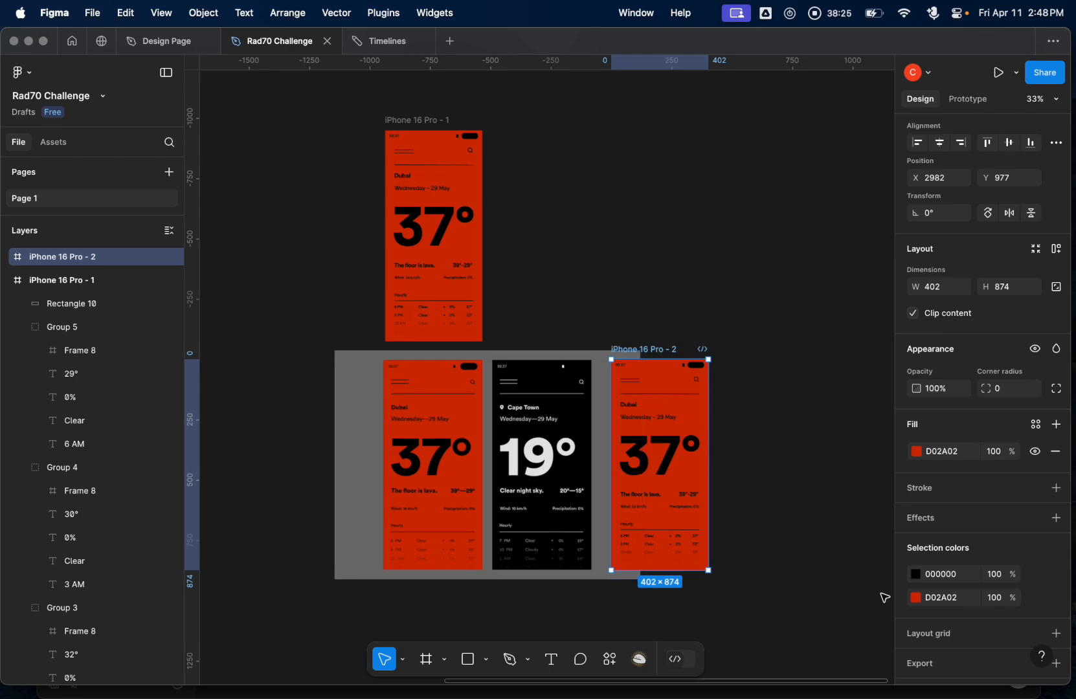
{"action": "left_click", "coordinate": [915, 574]}
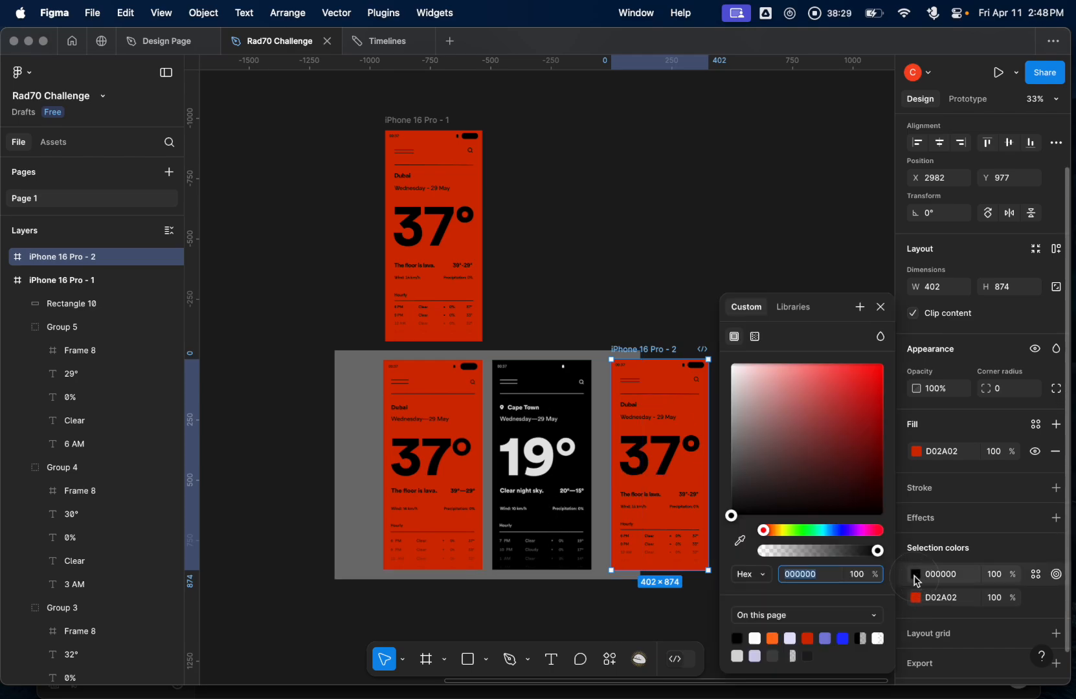
{"action": "left_click", "coordinate": [754, 638]}
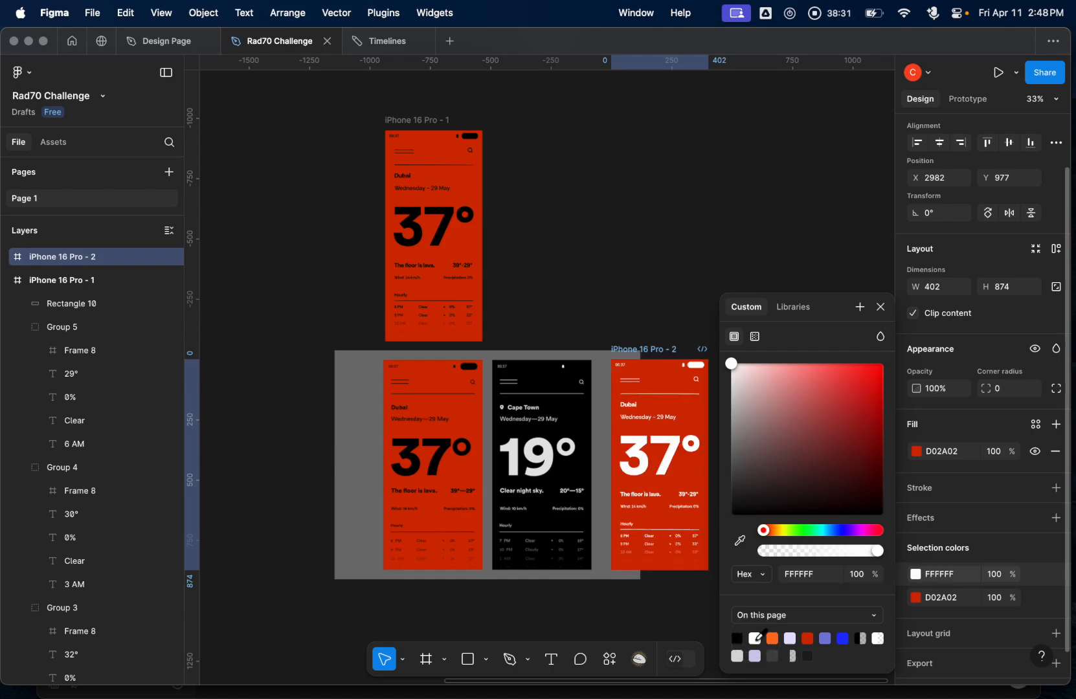
{"action": "left_click", "coordinate": [880, 307]}
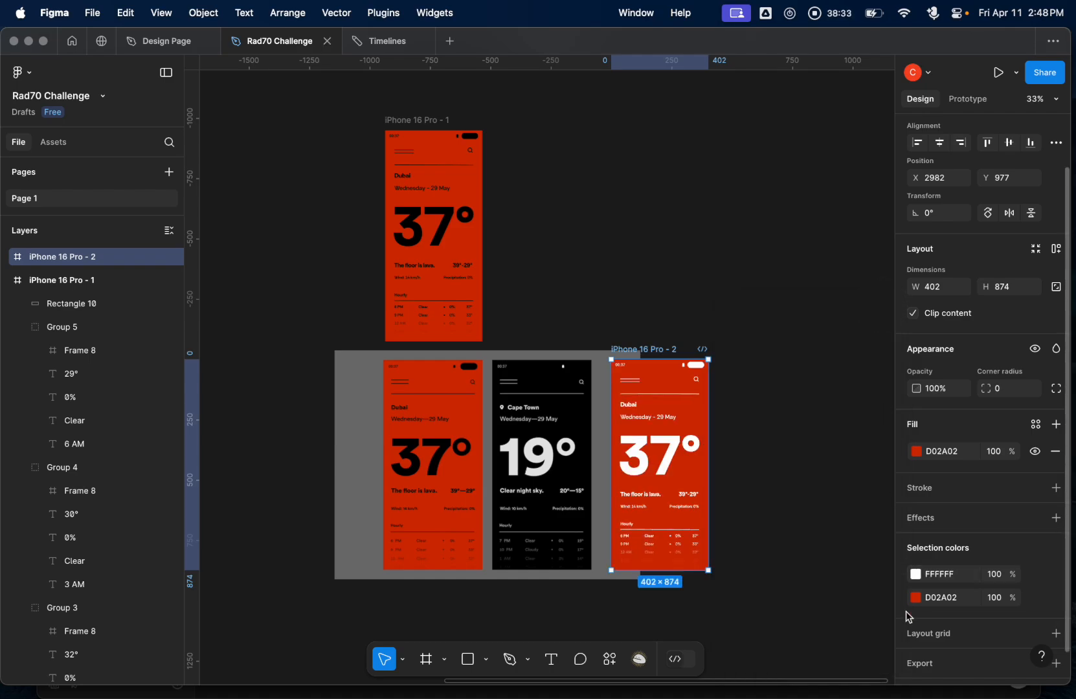
- Replace the red D02A02 in the duplicated frame's selection colors with black 000000
{"action": "left_click", "coordinate": [915, 598]}
{"action": "left_click", "coordinate": [755, 639]}
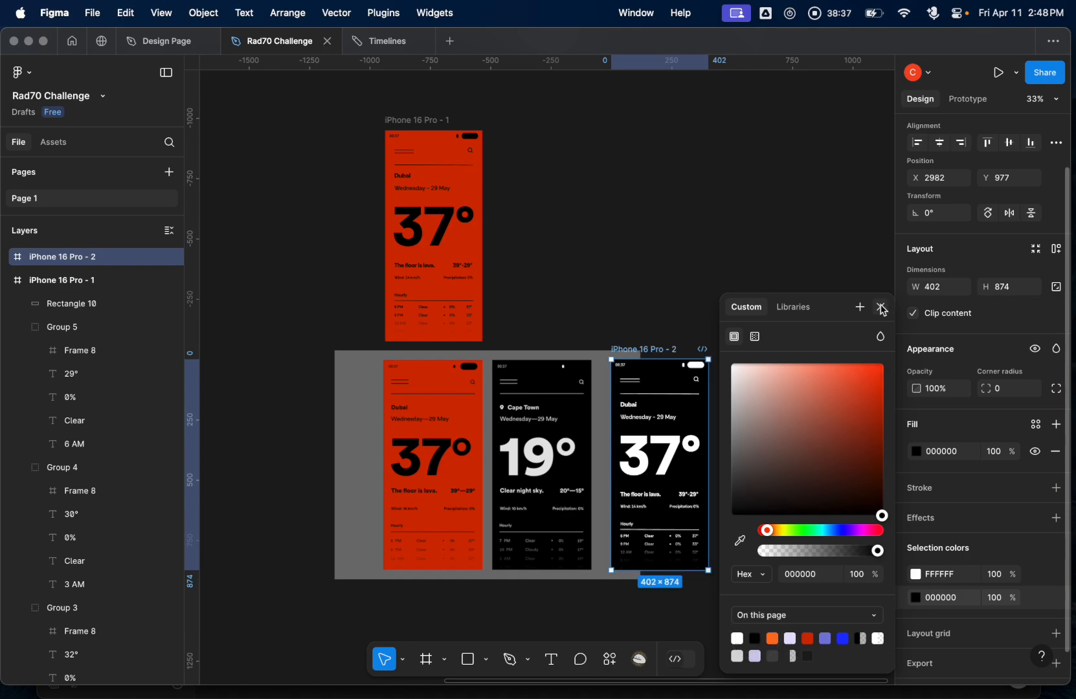
{"action": "left_click", "coordinate": [881, 308]}
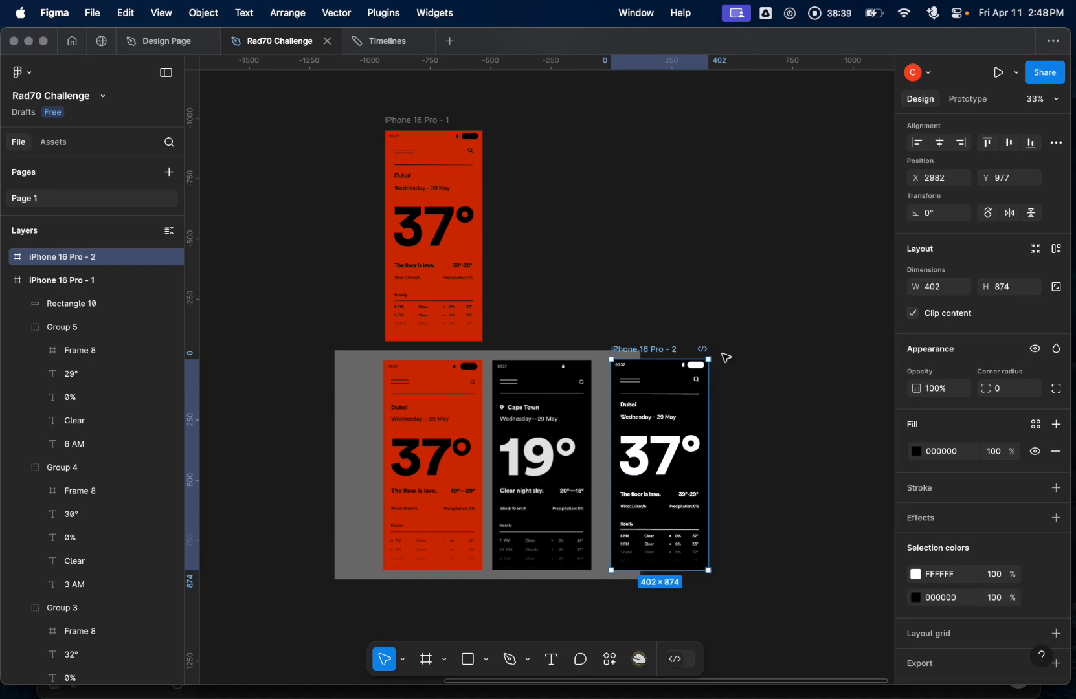
- Set the fill of the Camera pill in the black phone frame's status bar to 000000
{"action": "scroll", "coordinate": [736, 365], "scroll_direction": "up", "scroll_amount": 3}
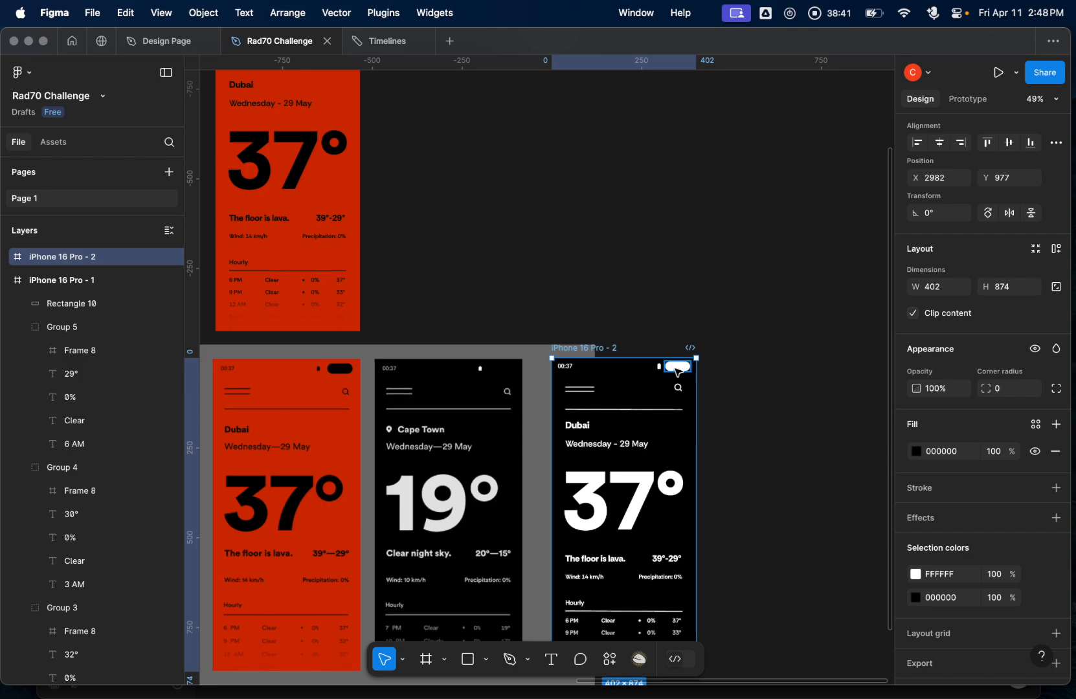
{"action": "left_click", "coordinate": [696, 364]}
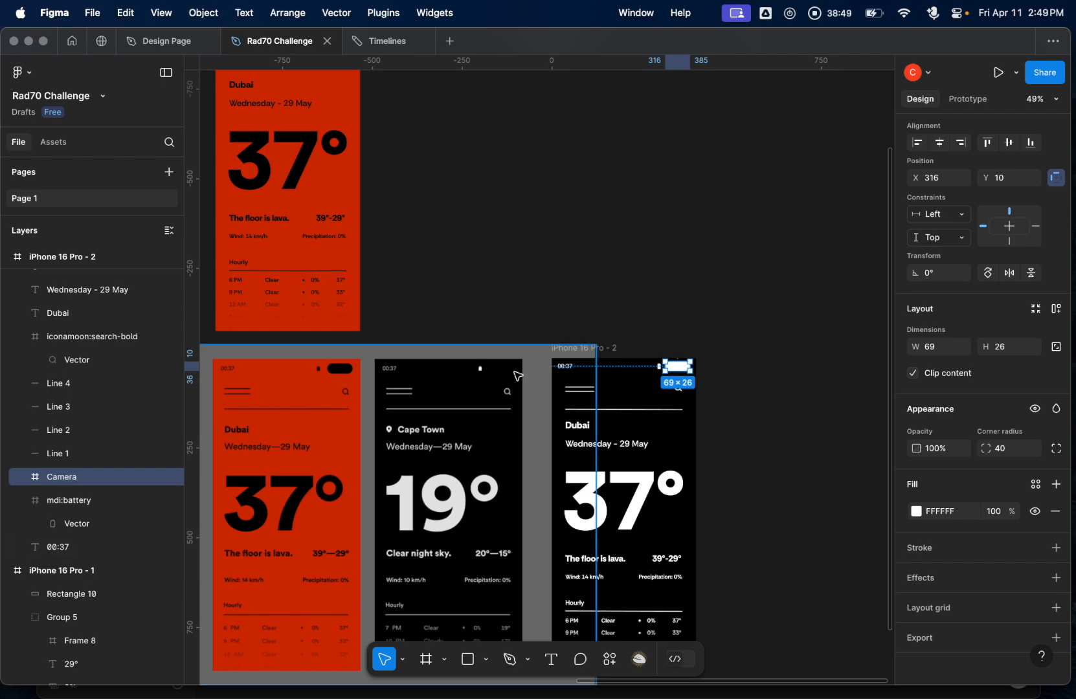
{"action": "left_click", "coordinate": [916, 510]}
{"action": "left_click", "coordinate": [755, 638]}
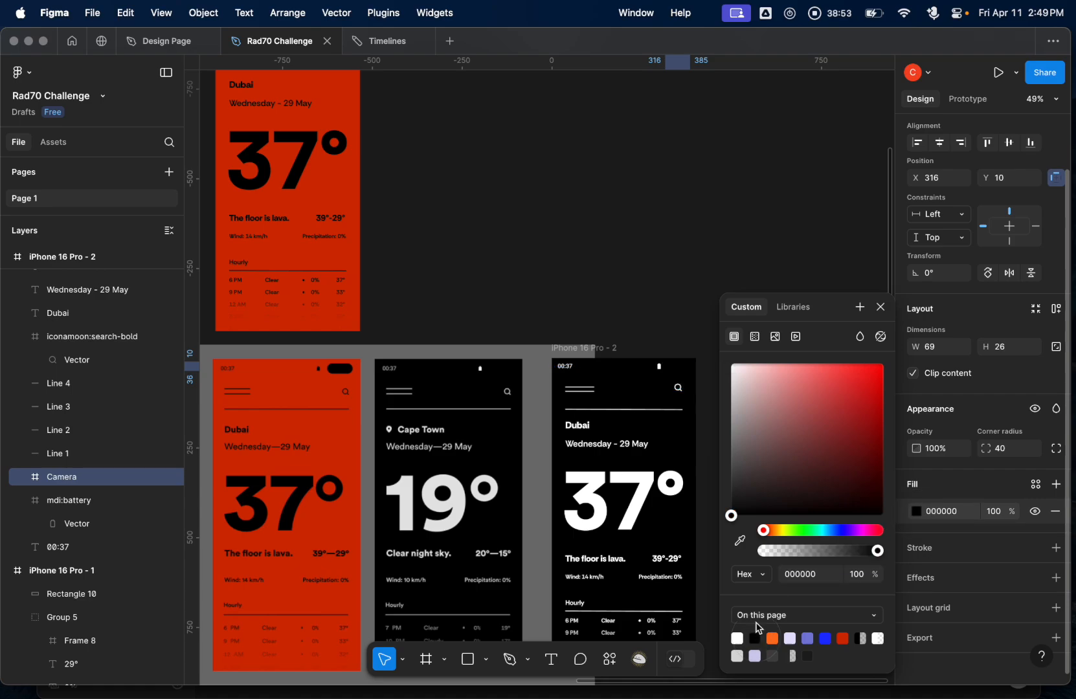
{"action": "left_click", "coordinate": [881, 306]}
{"action": "left_click", "coordinate": [729, 403]}
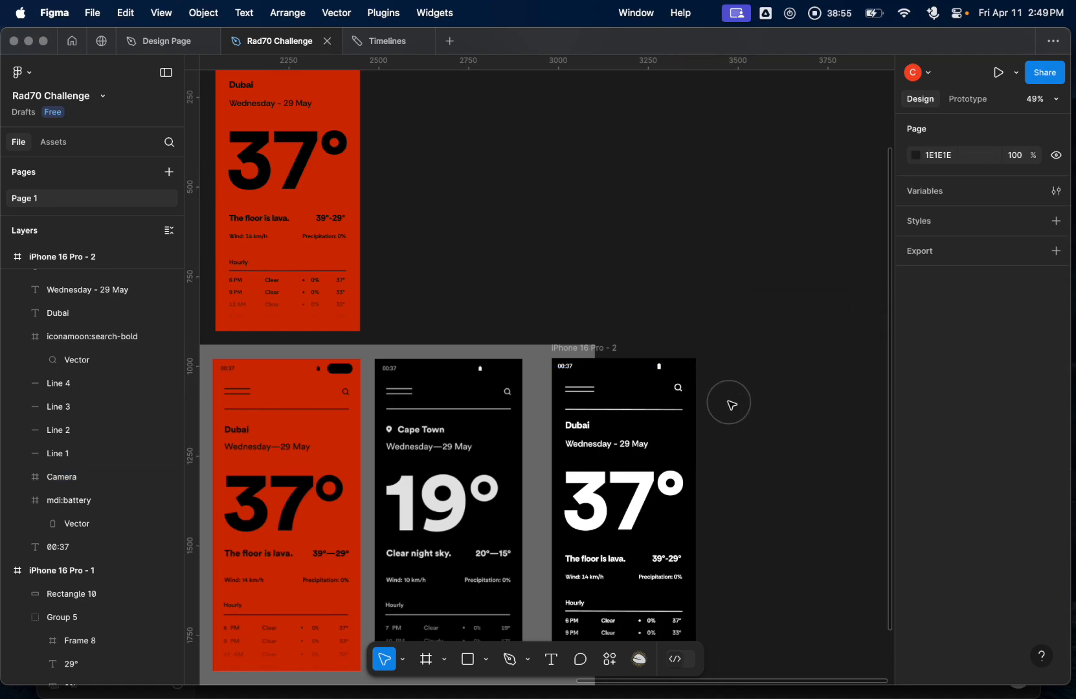
- Change the large temperature text in the black phone frame to 19°
{"action": "scroll", "coordinate": [762, 417], "scroll_direction": "down", "scroll_amount": 5}
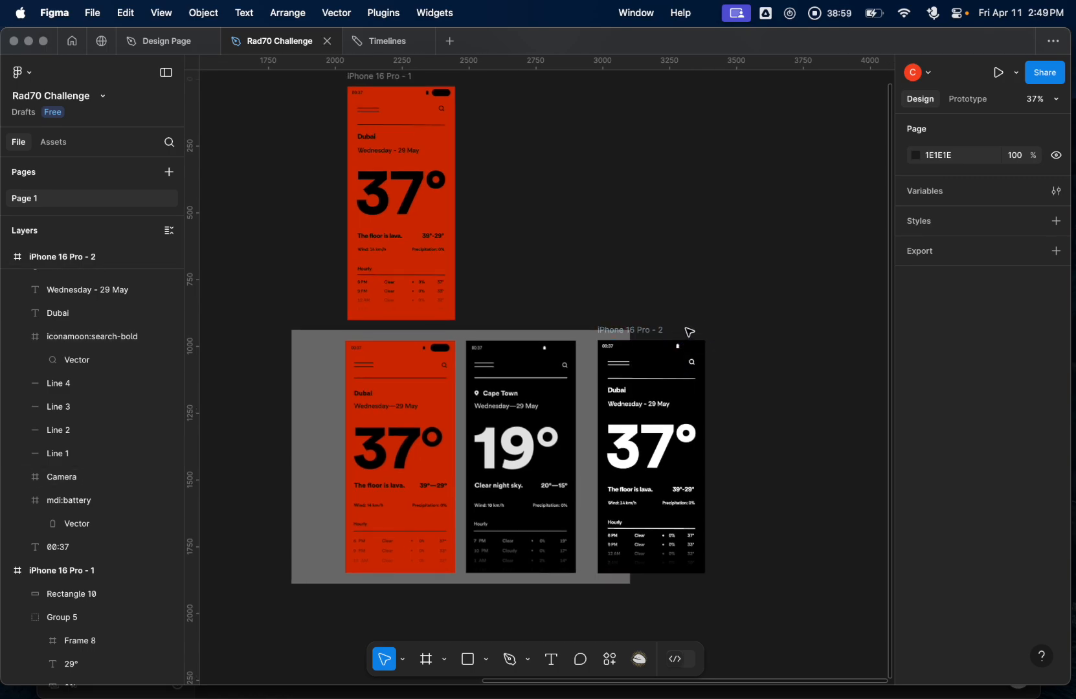
{"action": "double_click", "coordinate": [675, 445]}
{"action": "left_click", "coordinate": [676, 445]}
{"action": "key", "text": "BackSpace"}
{"action": "key", "text": "BackSpace"}
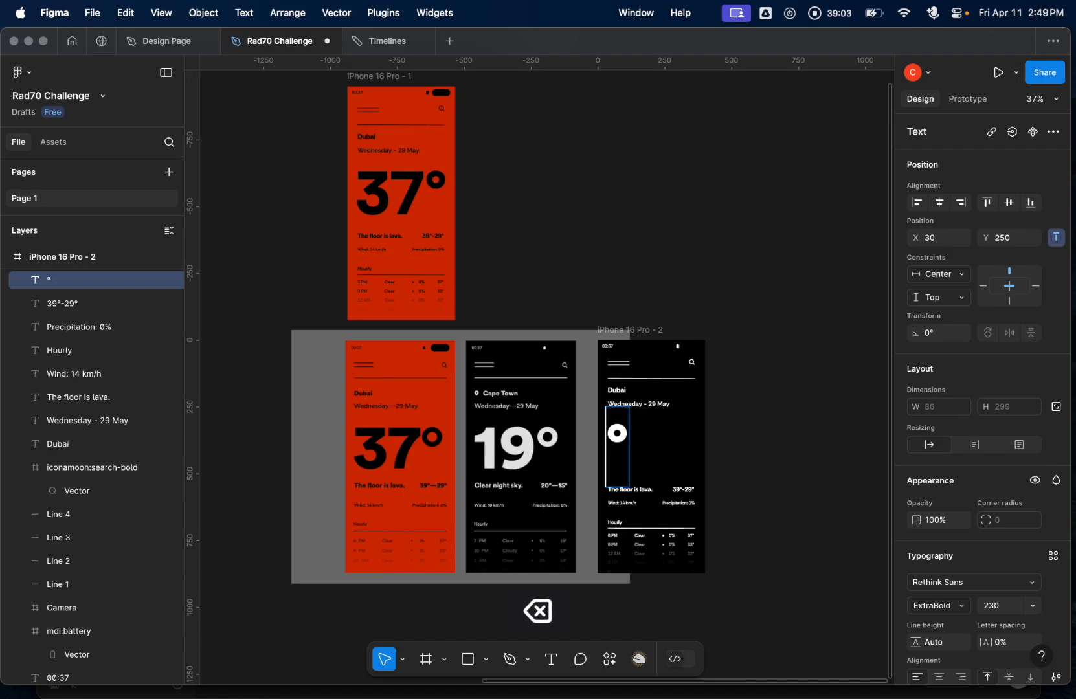
{"action": "type", "text": "19"}
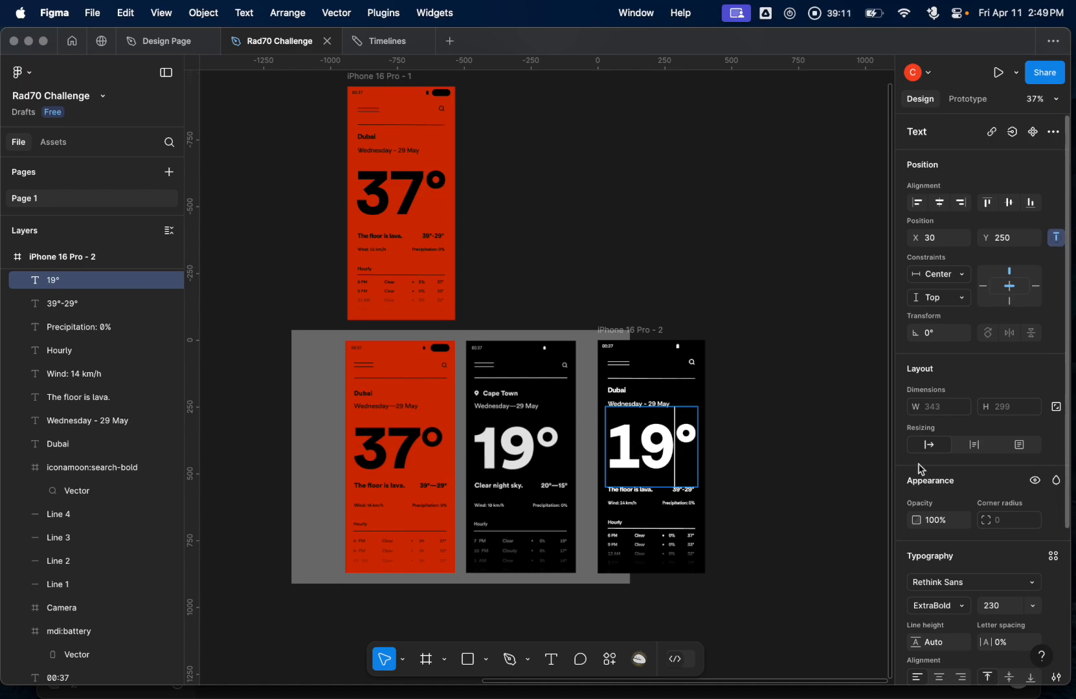
{"action": "key", "text": "Escape"}
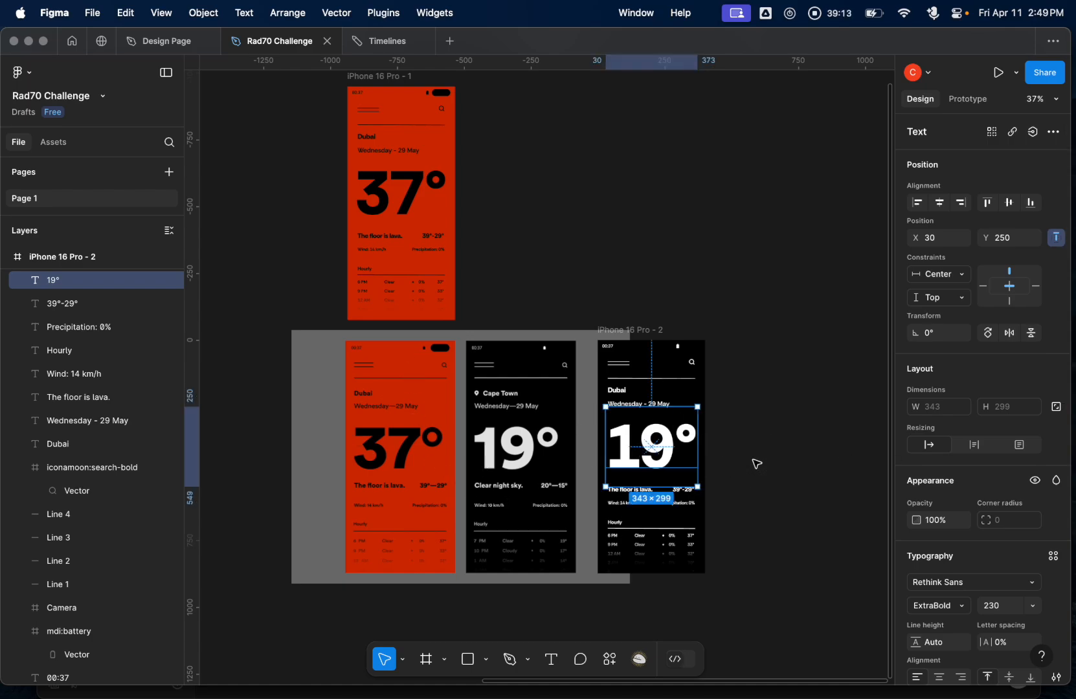
{"action": "left_click", "coordinate": [756, 463]}
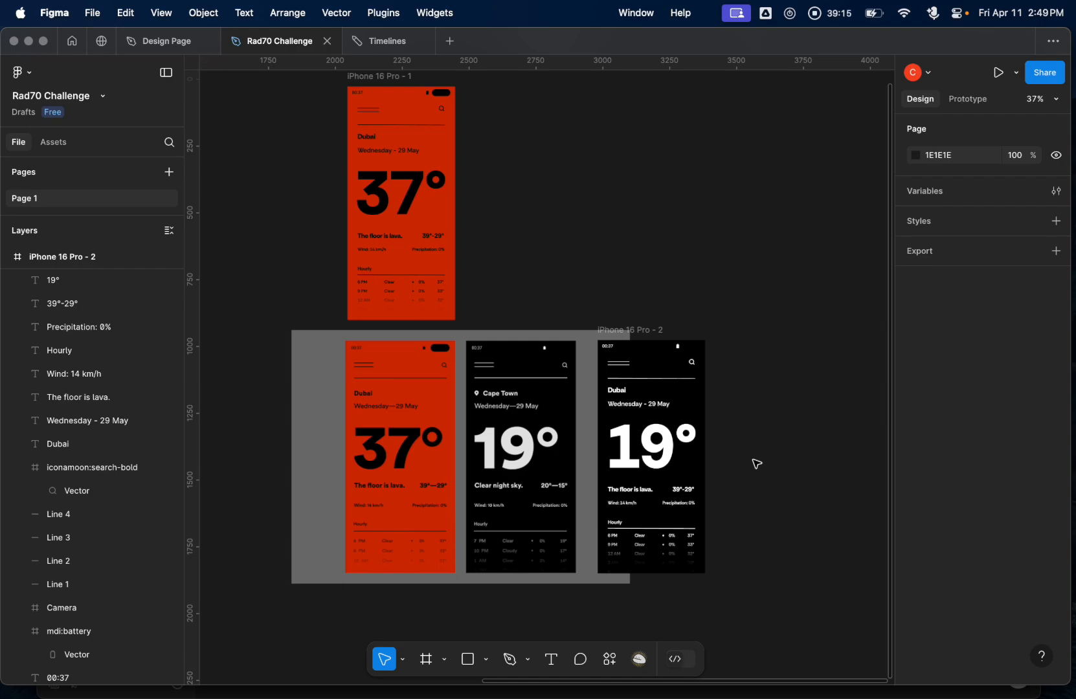
- Compare the black phone frame with the reference's Cape Town screen, including the area around the city name
{"action": "scroll", "coordinate": [756, 463], "scroll_direction": "up", "scroll_amount": 5}
{"action": "scroll", "coordinate": [756, 464], "scroll_direction": "left", "scroll_amount": 8}
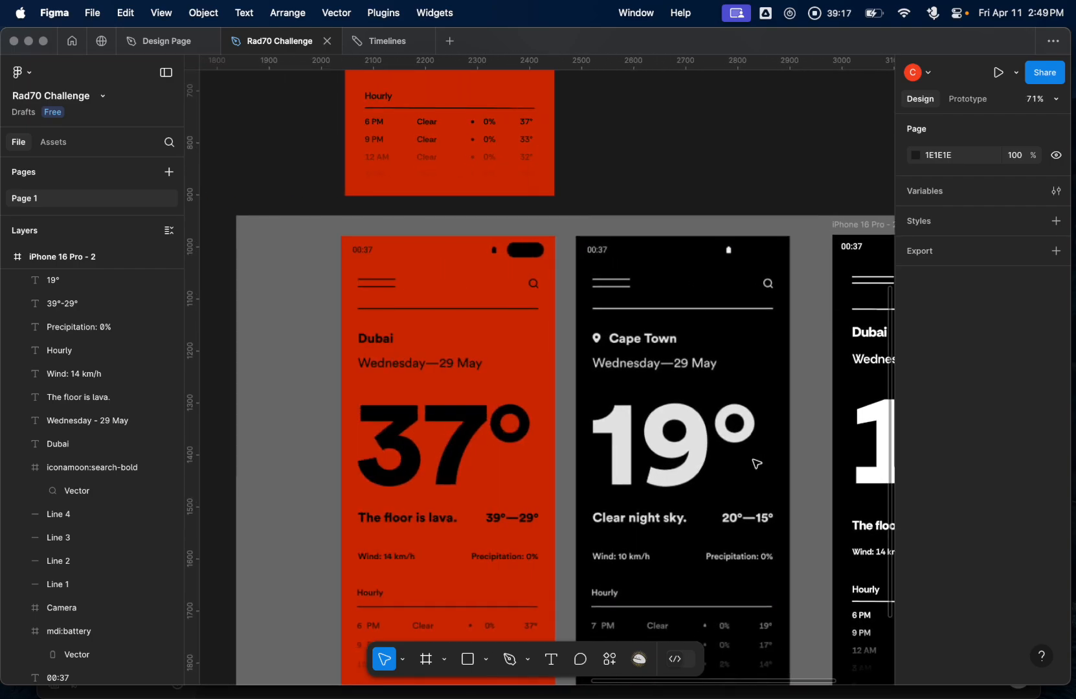
{"action": "scroll", "coordinate": [756, 464], "scroll_direction": "right", "scroll_amount": 3}
{"action": "scroll", "coordinate": [756, 463], "scroll_direction": "down", "scroll_amount": 1}
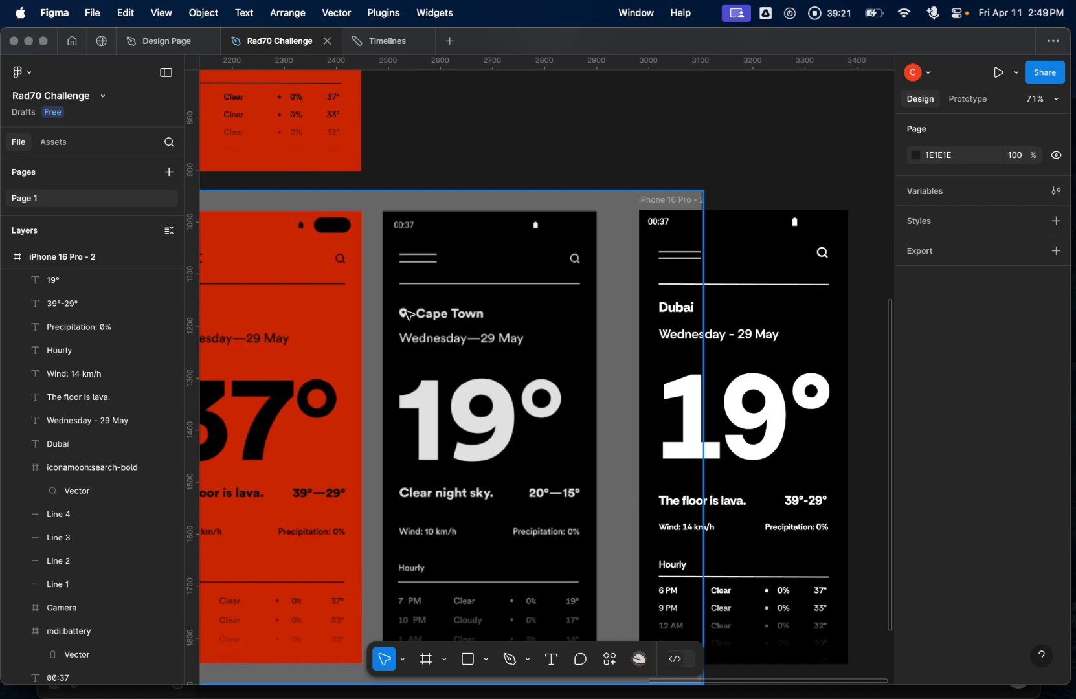
{"action": "scroll", "coordinate": [595, 380], "scroll_direction": "left", "scroll_amount": 10}
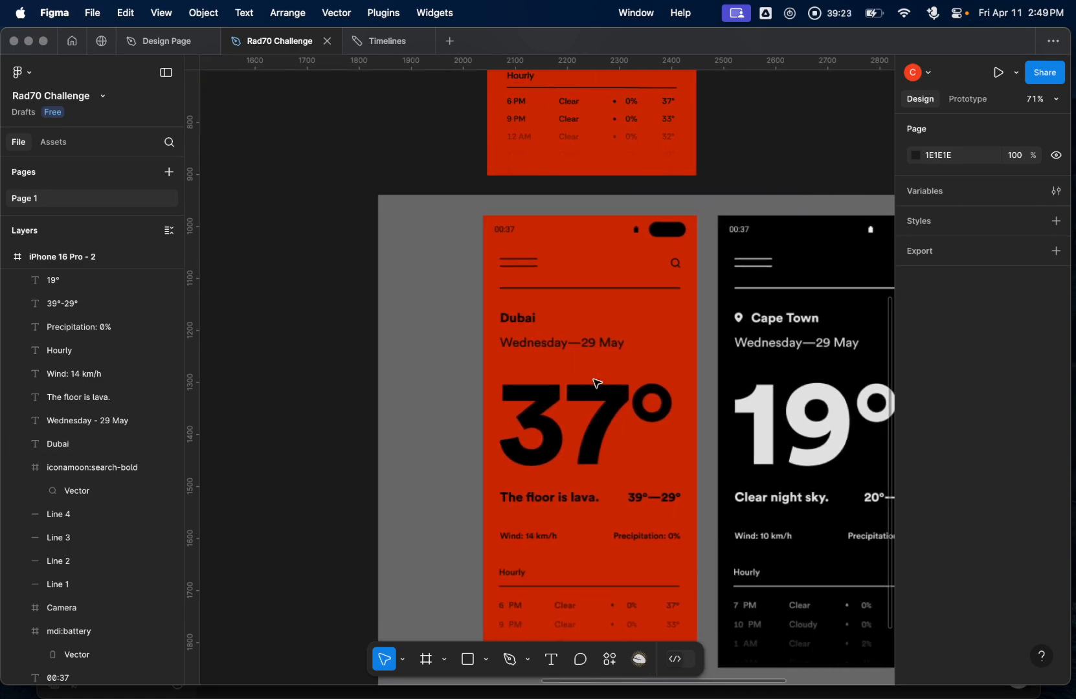
{"action": "scroll", "coordinate": [597, 383], "scroll_direction": "right", "scroll_amount": 15}
{"action": "scroll", "coordinate": [597, 383], "scroll_direction": "left", "scroll_amount": 8}
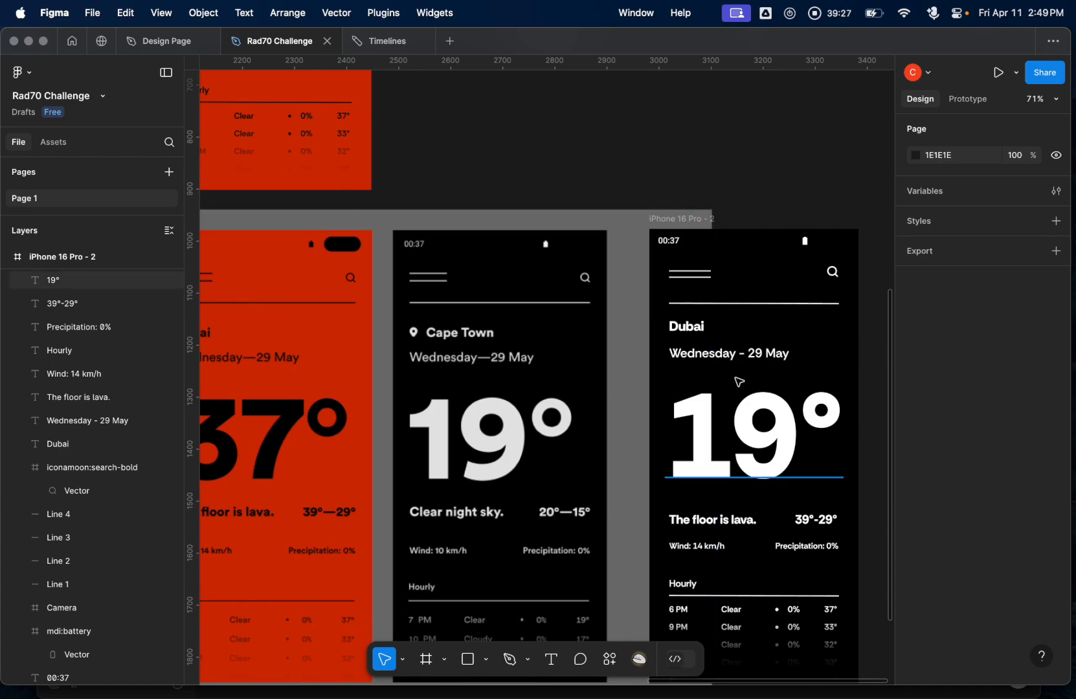
{"action": "scroll", "coordinate": [735, 388], "scroll_direction": "left", "scroll_amount": 2}
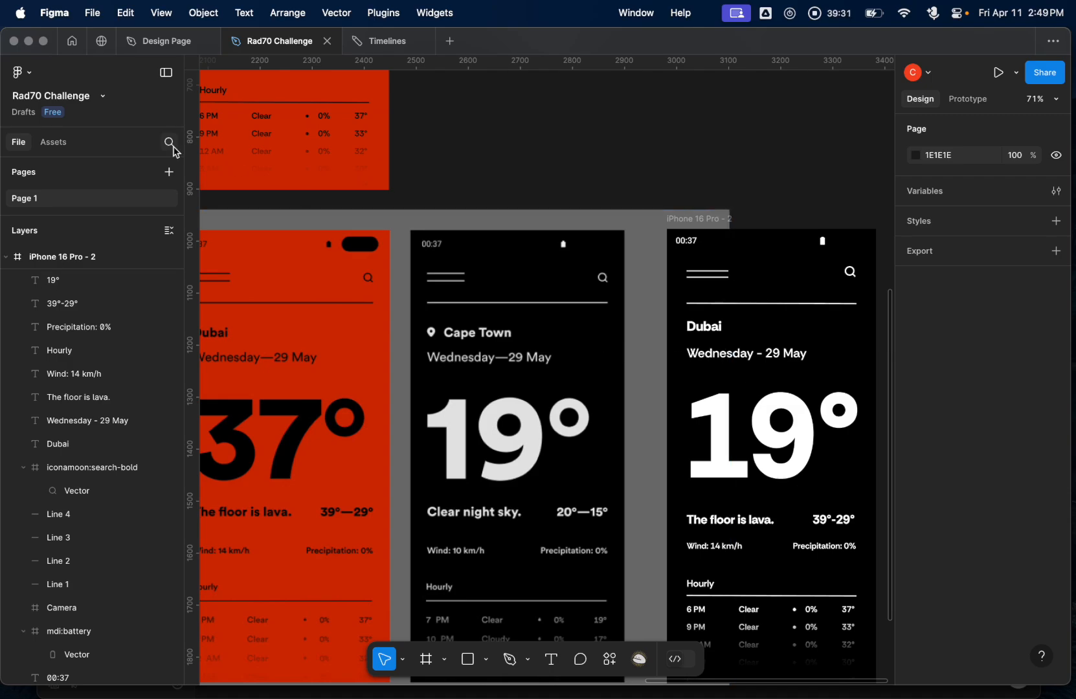
- Shift the Dubai text in the black phone frame horizontally to X 57, making room for an icon before it
{"action": "left_click", "coordinate": [711, 330]}
{"action": "key", "text": "Right"}
{"action": "key", "text": "Right"}
{"action": "key", "text": "Right"}
{"action": "key", "text": "Right"}
{"action": "key", "text": "Right"}
{"action": "key", "text": "Right"}
{"action": "key", "text": "Right"}
{"action": "key", "text": "Right"}
{"action": "key", "text": "Right"}
{"action": "key", "text": "Right"}
{"action": "key", "text": "Right"}
{"action": "key", "text": "Right"}
{"action": "key", "text": "Right"}
{"action": "key", "text": "Right"}
{"action": "key", "text": "Right"}
{"action": "key", "text": "Right"}
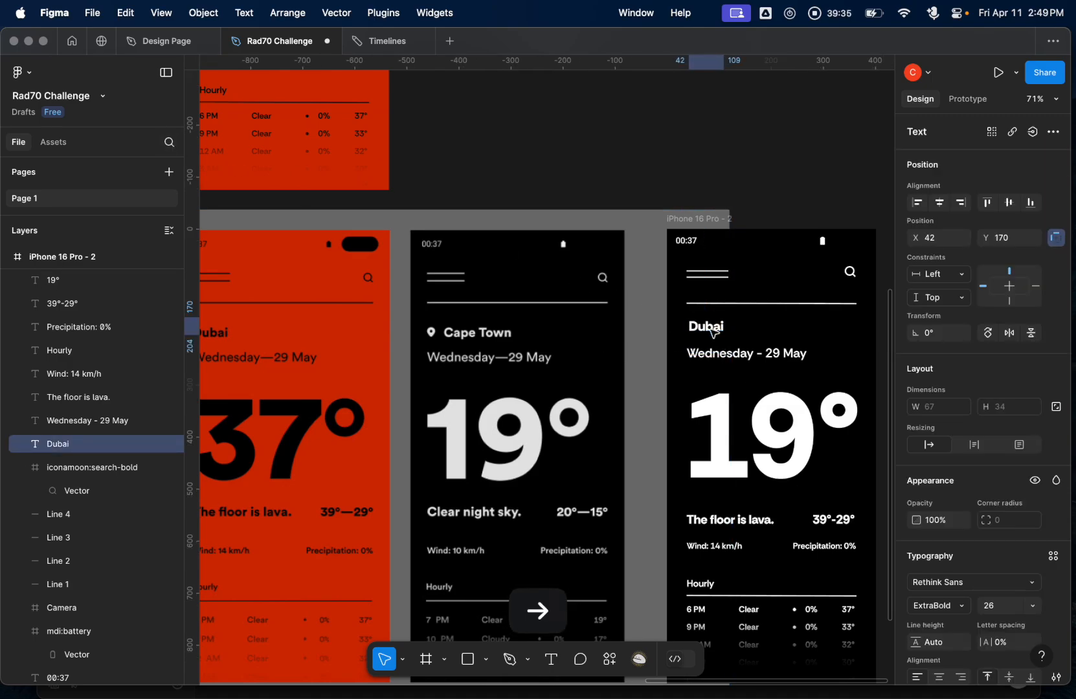
{"action": "key", "text": "Right"}
{"action": "key", "text": "Right"}
{"action": "key", "text": "Right"}
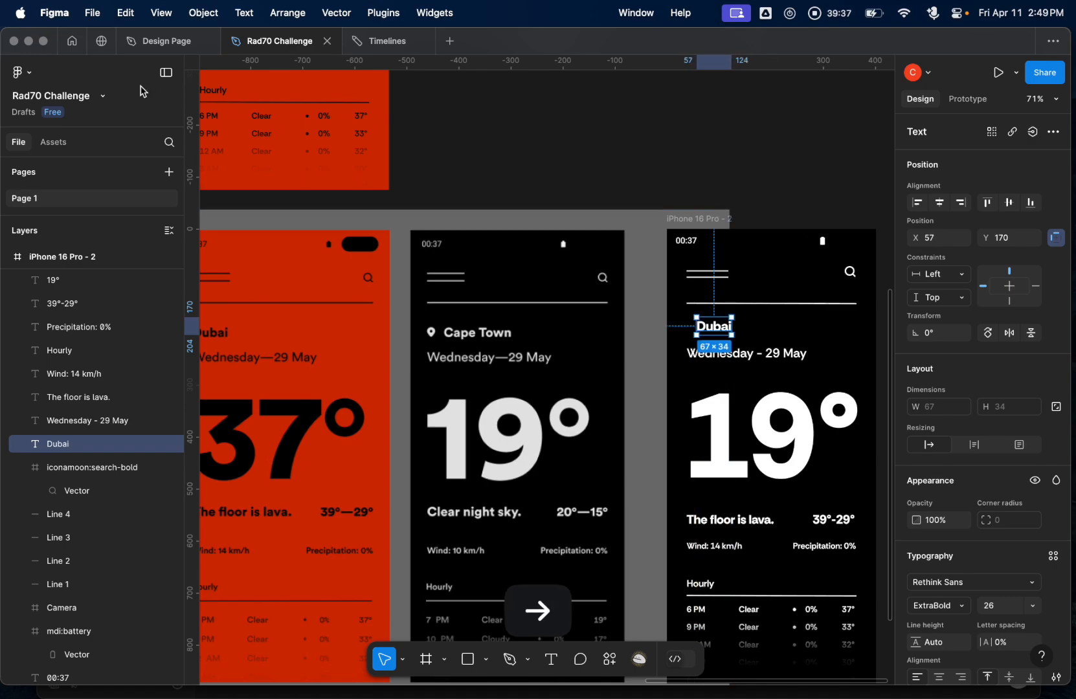
- Run the Iconify plugin and search its icons for "location"
{"action": "left_click", "coordinate": [35, 80]}
{"action": "mouse_move", "coordinate": [55, 267]}
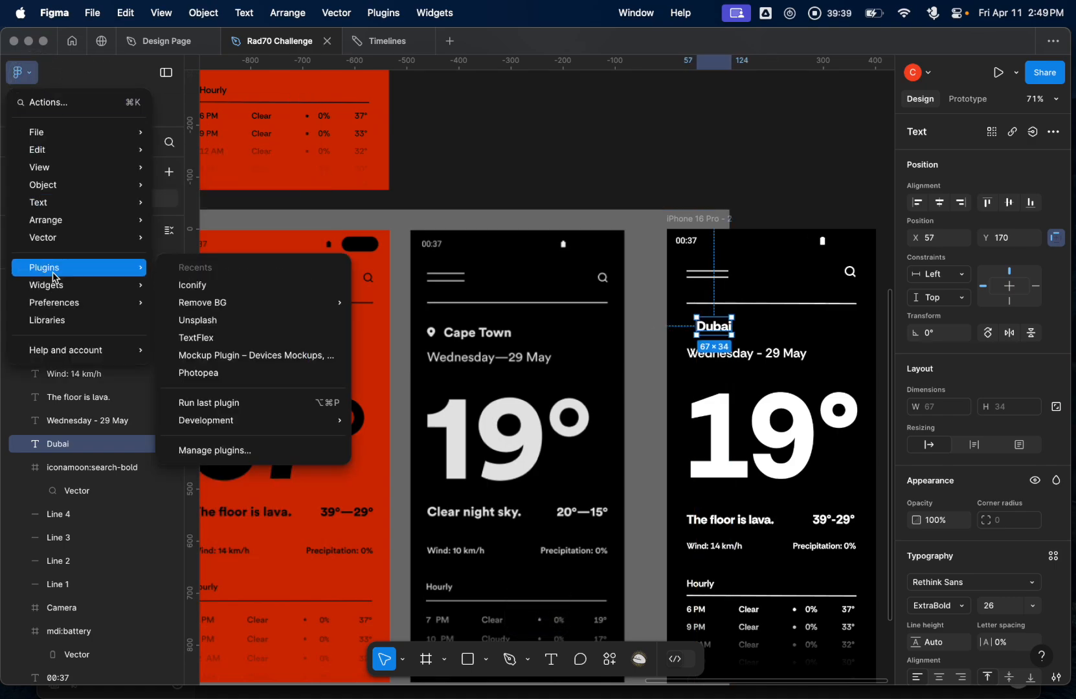
{"action": "left_click", "coordinate": [200, 288]}
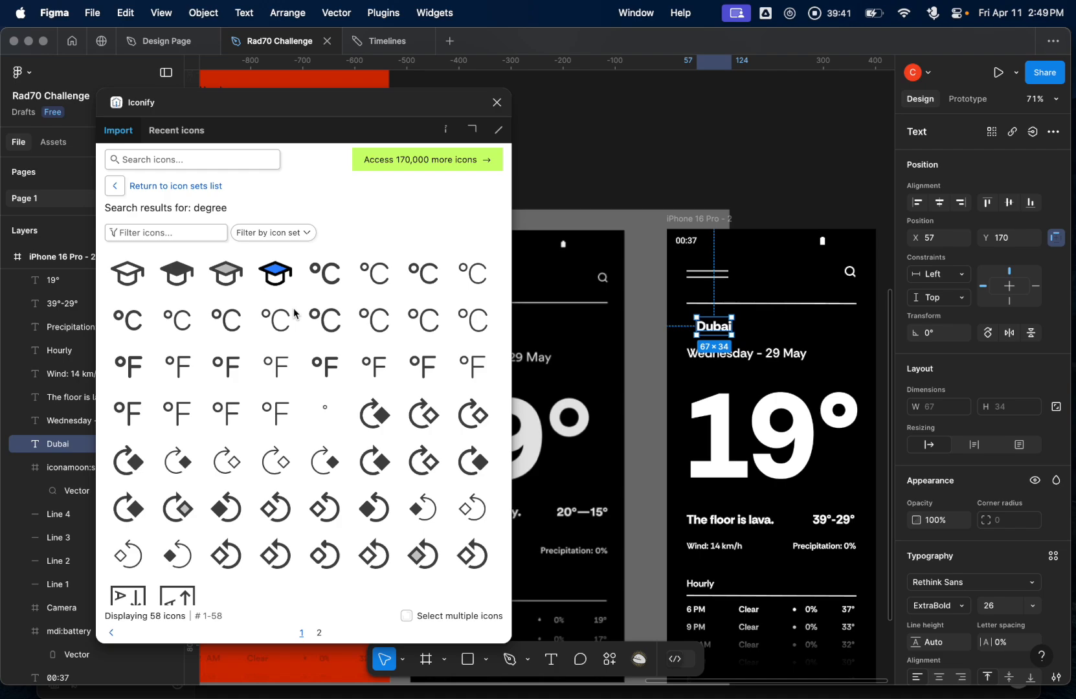
{"action": "left_click", "coordinate": [191, 160]}
{"action": "type", "text": "locati"}
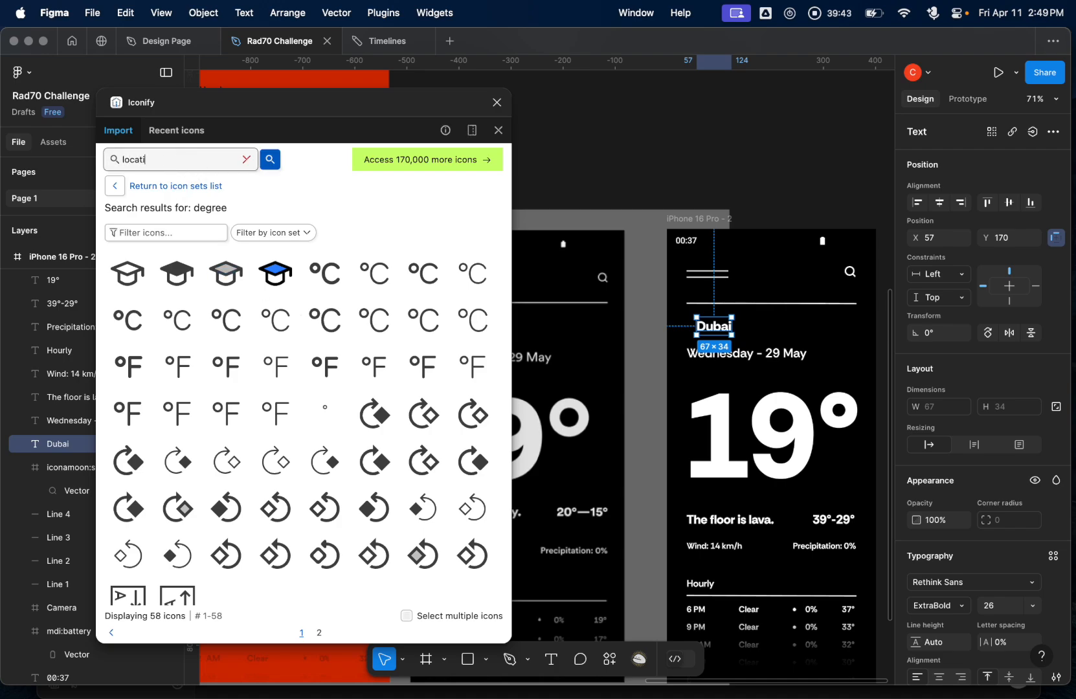
{"action": "type", "text": "on"}
{"action": "key", "text": "Return"}
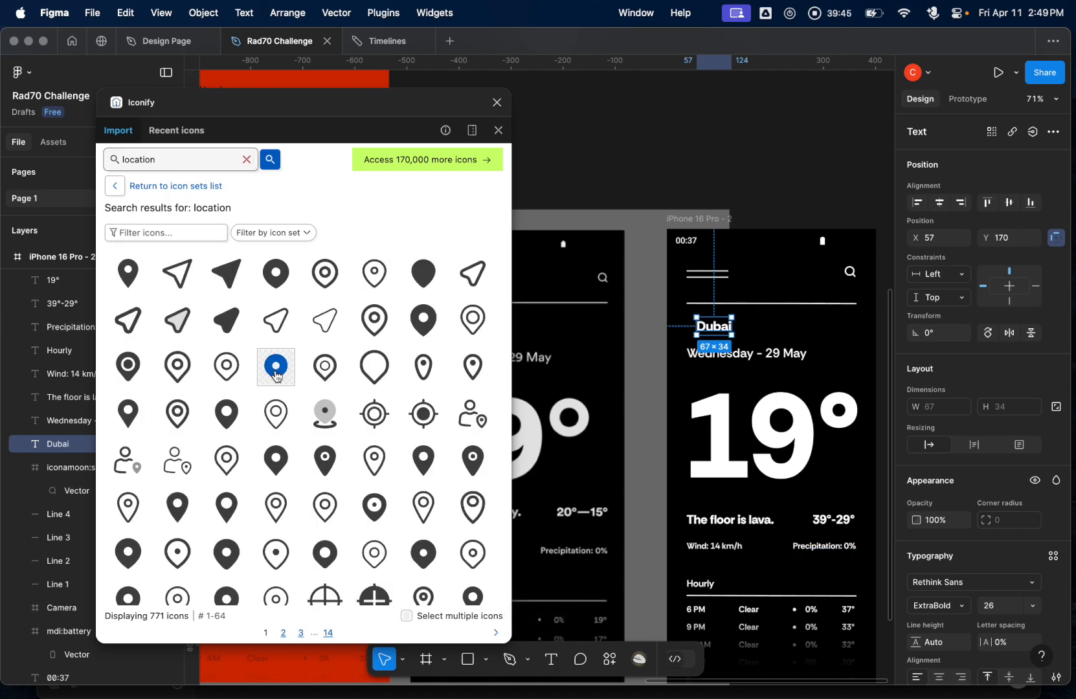
- Import the mdi:location pin icon as a frame into iPhone 16 Pro - 2, colored white #fff
{"action": "scroll", "coordinate": [569, 367], "scroll_direction": "left", "scroll_amount": 5}
{"action": "scroll", "coordinate": [569, 368], "scroll_direction": "right", "scroll_amount": 1}
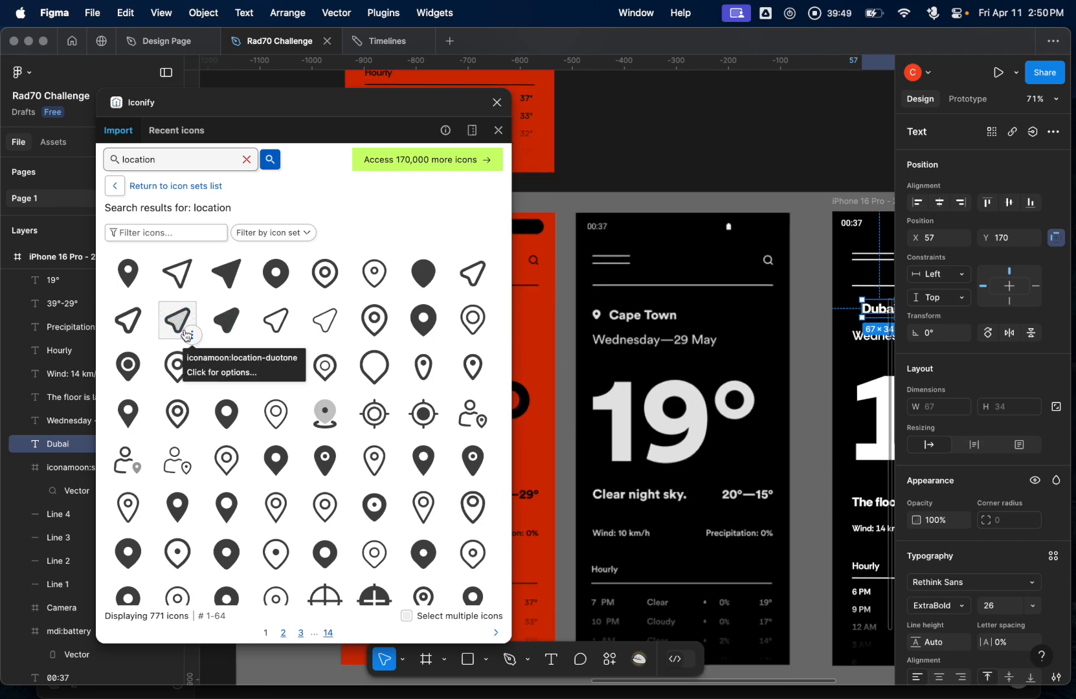
{"action": "left_click", "coordinate": [128, 273]}
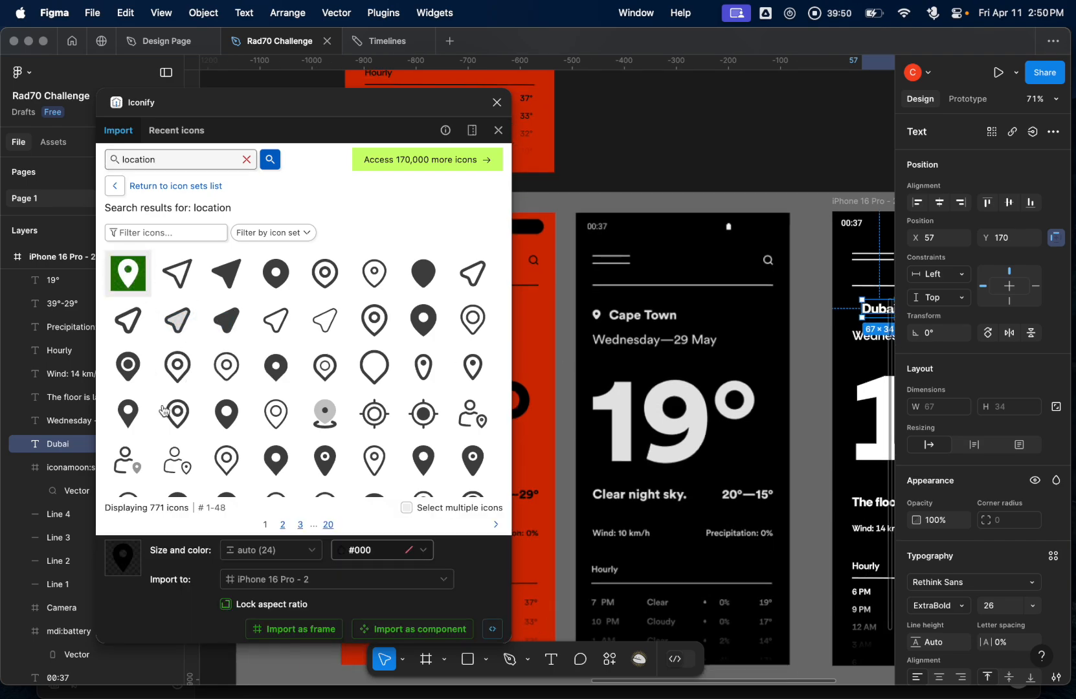
{"action": "left_click", "coordinate": [344, 550]}
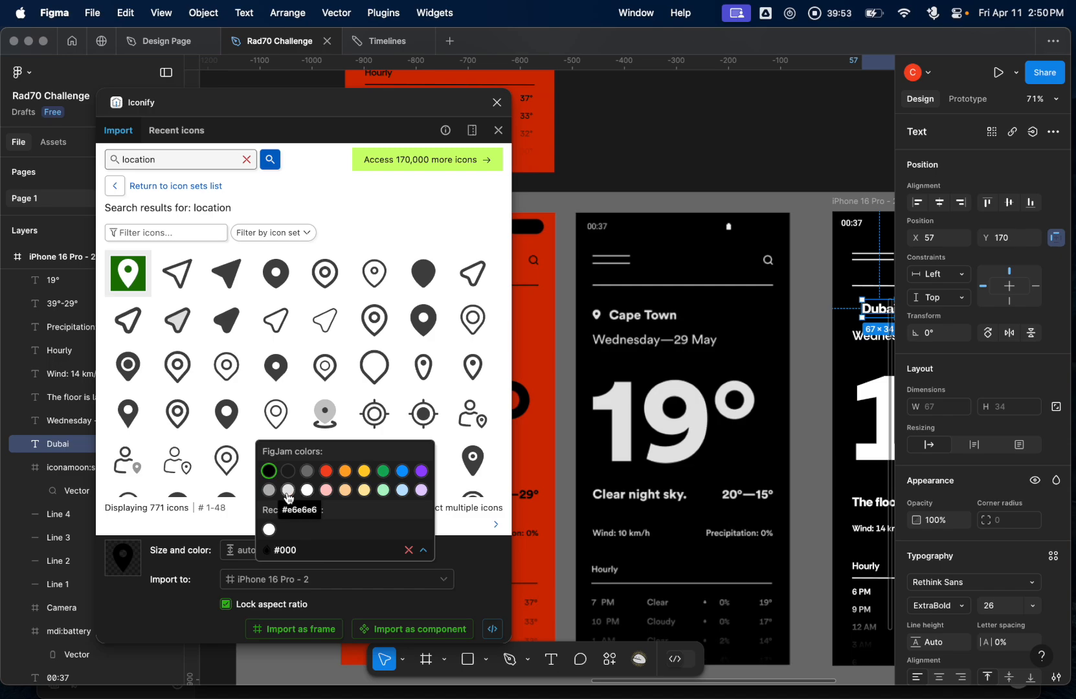
{"action": "left_click", "coordinate": [308, 492]}
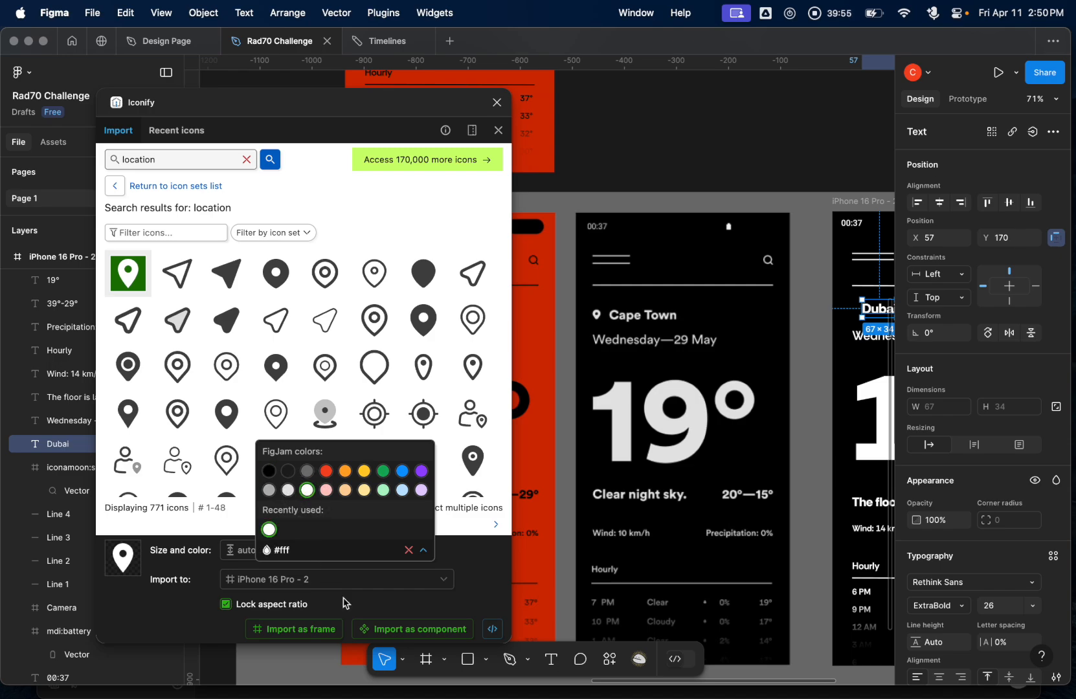
{"action": "left_click", "coordinate": [307, 635]}
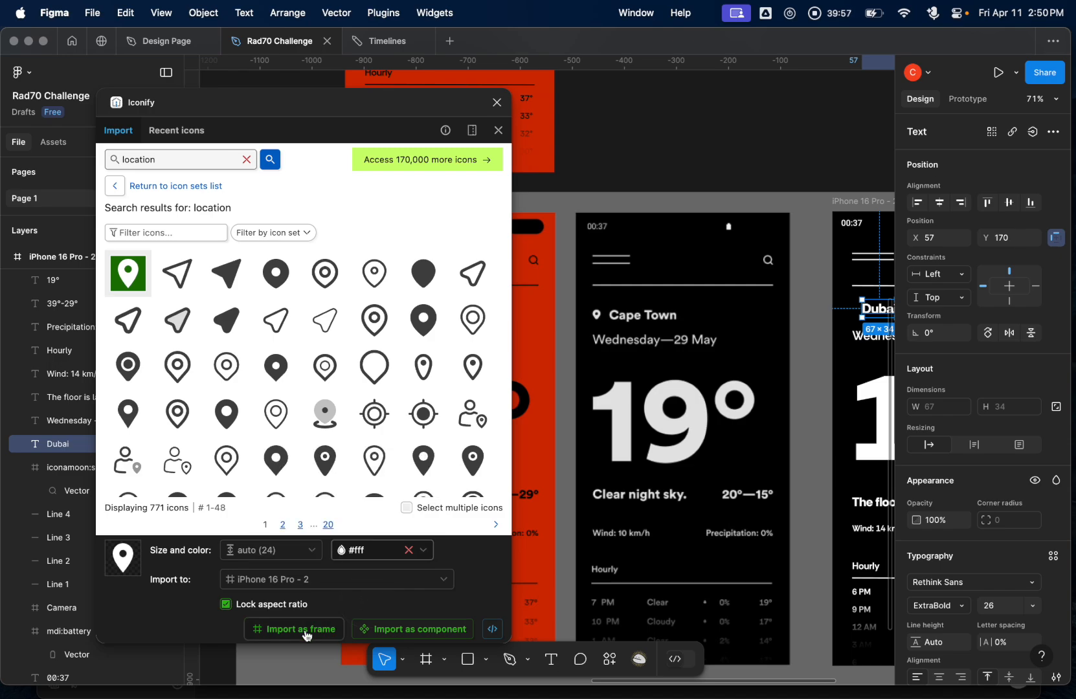
{"action": "left_click", "coordinate": [307, 629]}
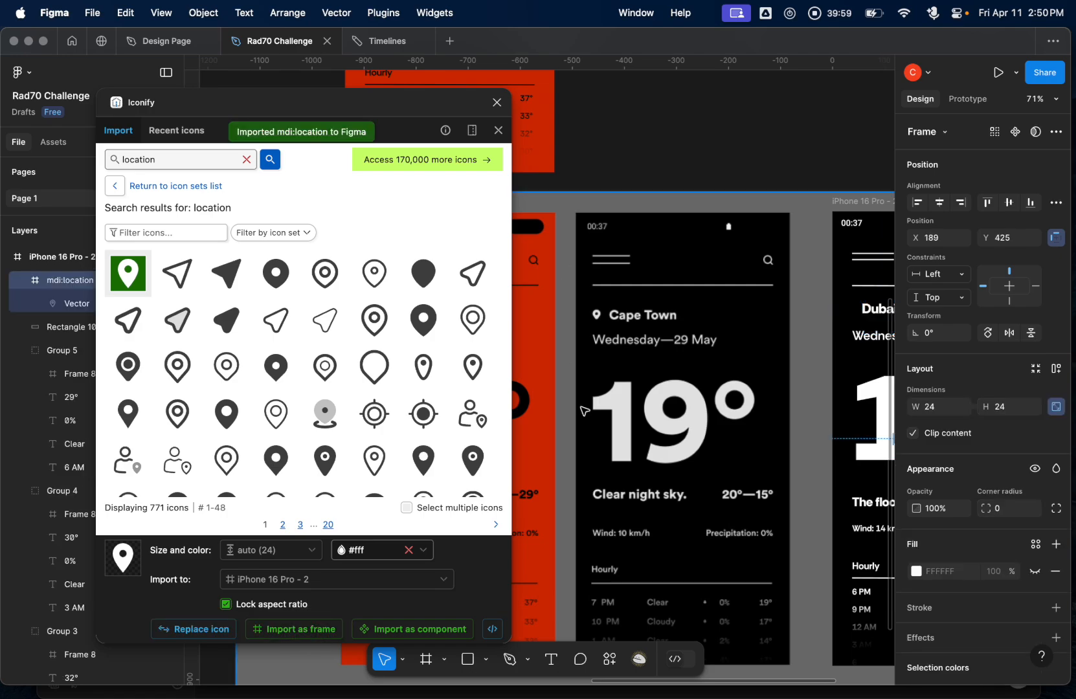
- Move the location pin icon directly before the Dubai text, at X 34, Y 175
{"action": "scroll", "coordinate": [688, 419], "scroll_direction": "right", "scroll_amount": 5}
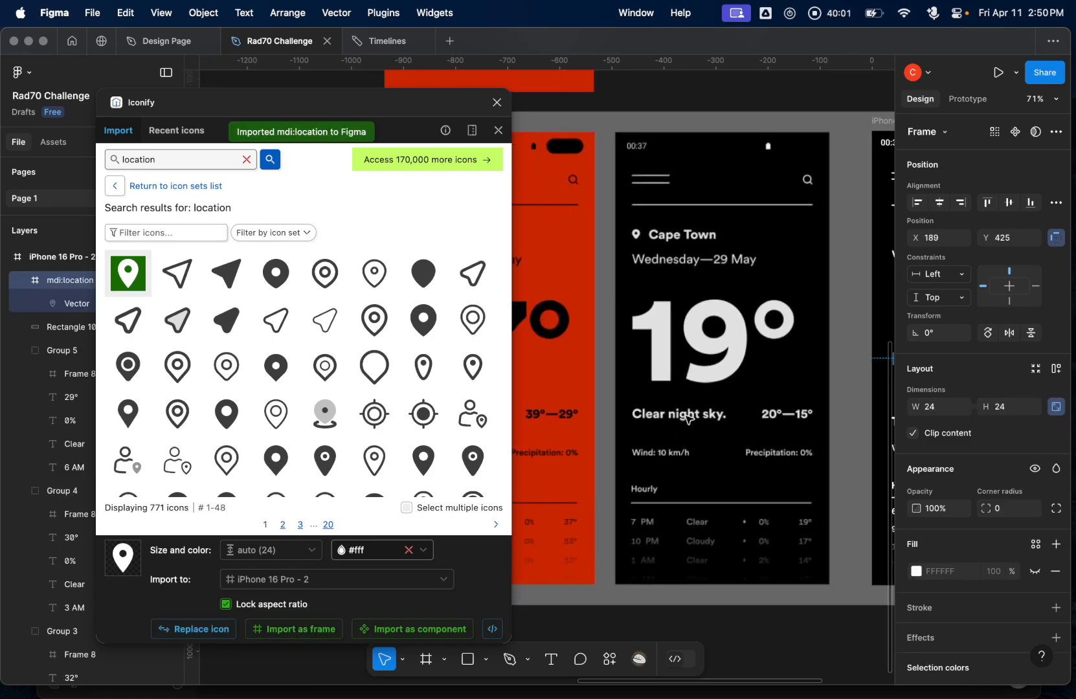
{"action": "scroll", "coordinate": [688, 419], "scroll_direction": "left", "scroll_amount": 2}
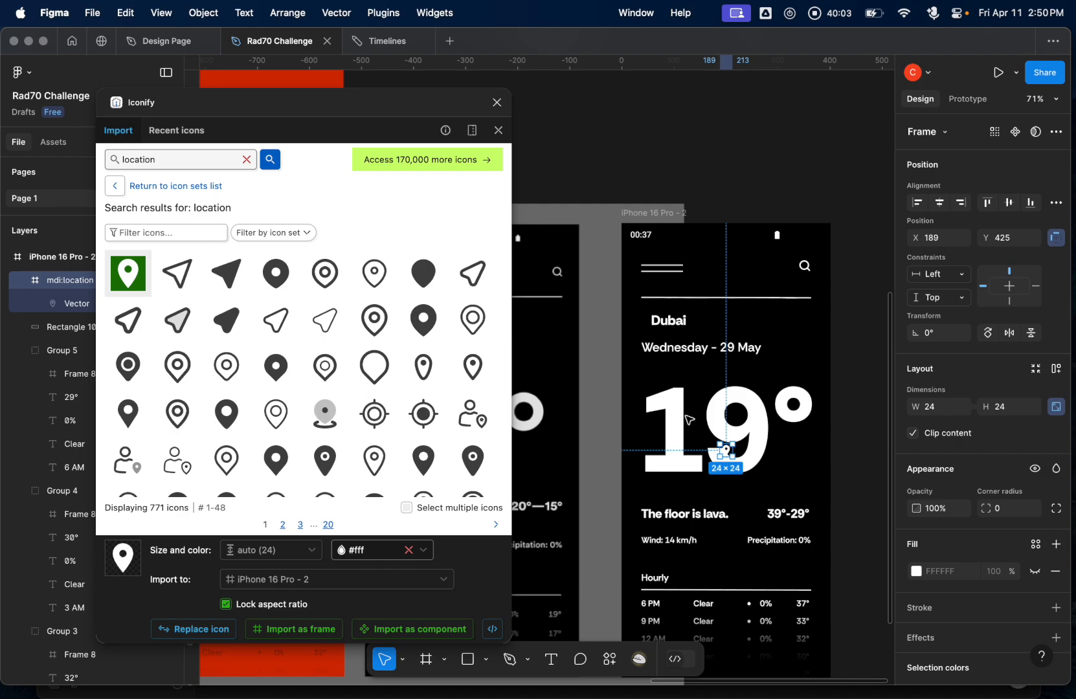
{"action": "left_click_drag", "start_coordinate": [728, 450], "coordinate": [648, 322]}
{"action": "scroll", "coordinate": [649, 322], "scroll_direction": "up", "scroll_amount": 1}
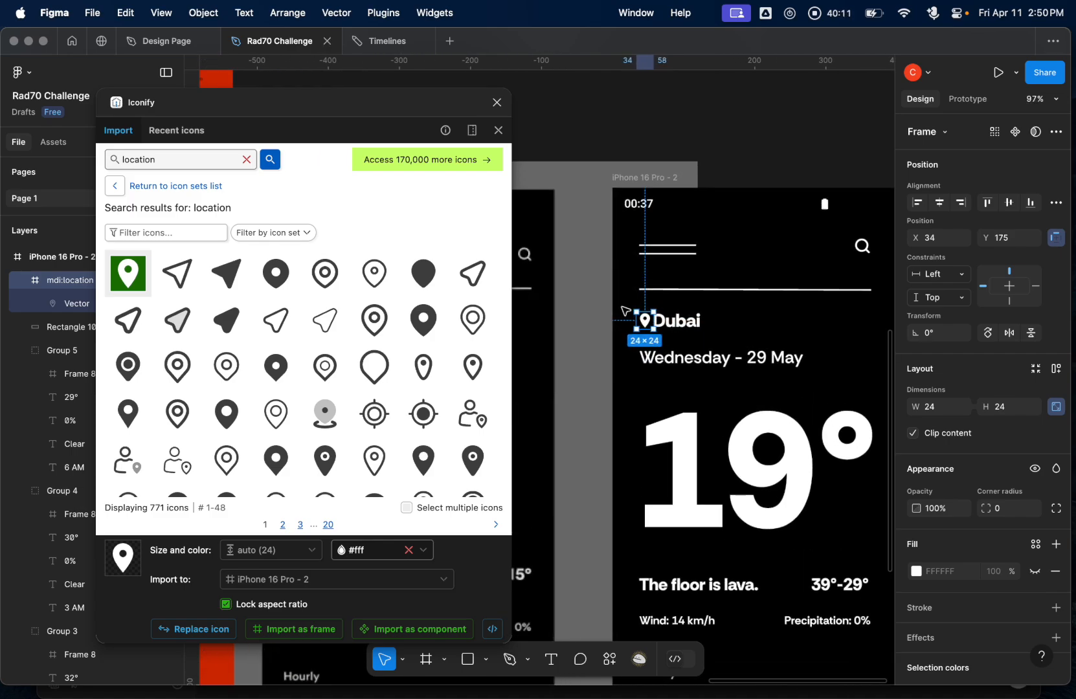
- Close the icon plugin and shift the Dubai text horizontally to X 76, leaving a gap after the location pin
{"action": "left_click", "coordinate": [496, 103]}
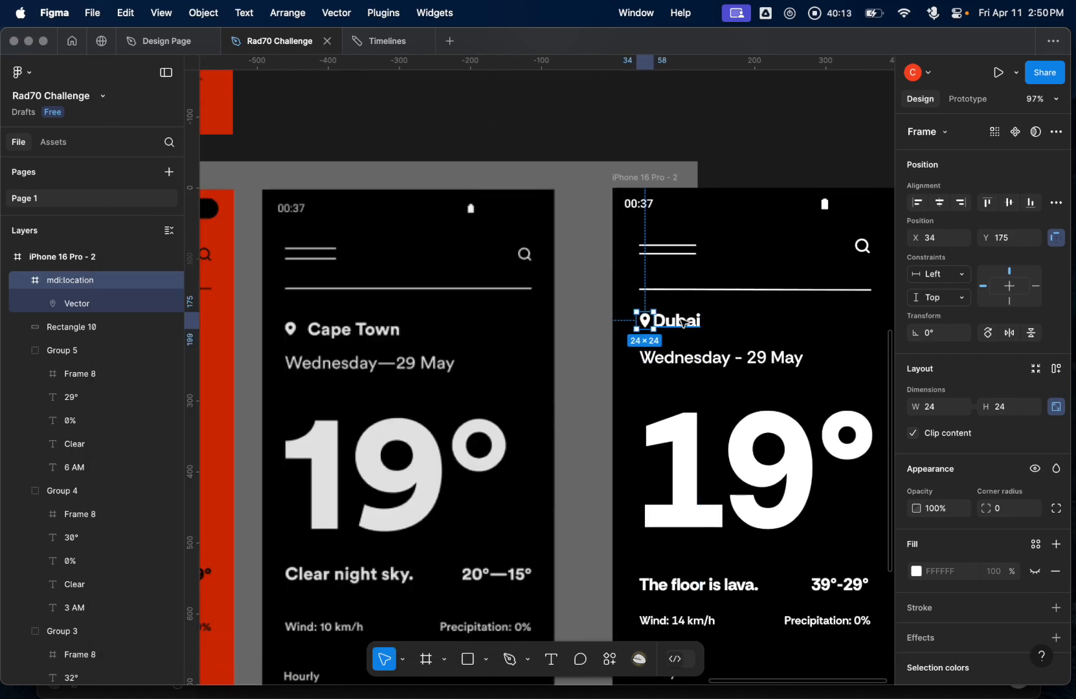
{"action": "left_click", "coordinate": [681, 322]}
{"action": "scroll", "coordinate": [681, 322], "scroll_direction": "down", "scroll_amount": 2}
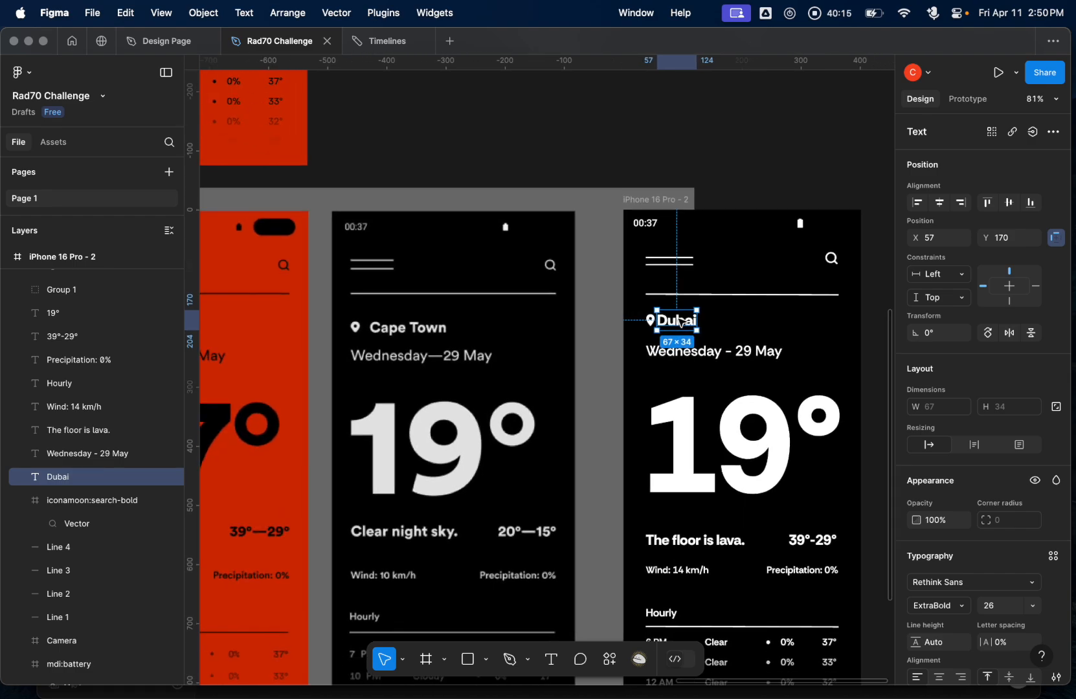
{"action": "key", "text": "Right"}
{"action": "key", "text": "Right"}
{"action": "key", "text": "Right"}
{"action": "key", "text": "Right"}
{"action": "key", "text": "Right"}
{"action": "key", "text": "Right"}
{"action": "key", "text": "Right"}
{"action": "key", "text": "Right"}
{"action": "key", "text": "Right"}
{"action": "key", "text": "Right"}
{"action": "key", "text": "Right"}
{"action": "key", "text": "Right"}
{"action": "key", "text": "Right"}
{"action": "key", "text": "Right"}
{"action": "key", "text": "Right"}
{"action": "key", "text": "Right"}
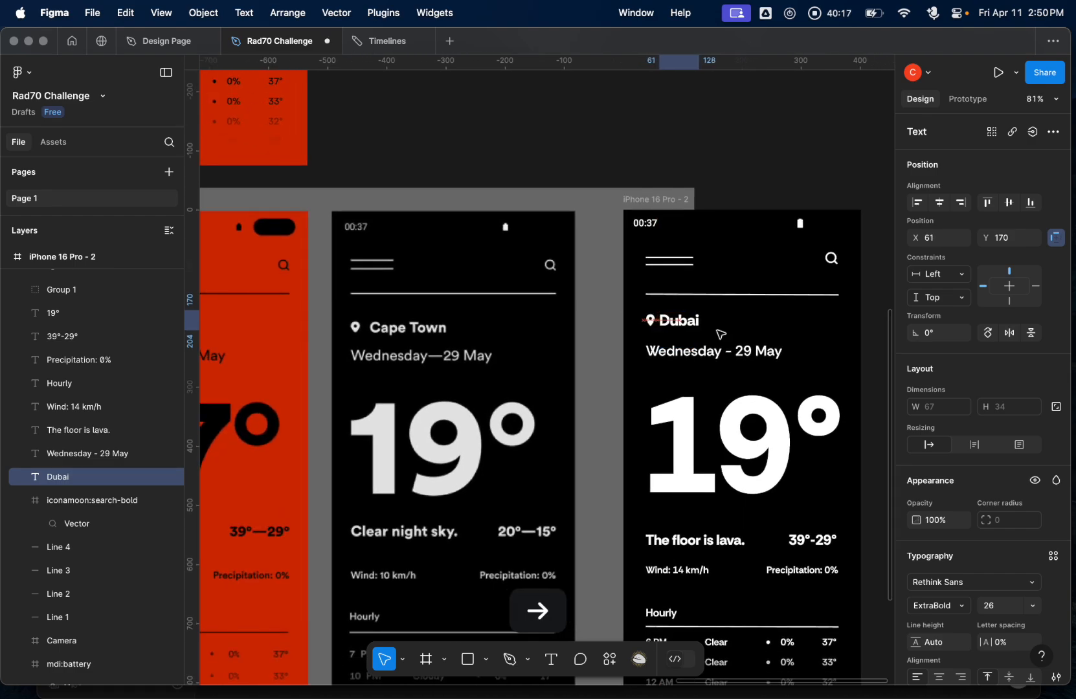
- Nudge the location pin icon a few pixels toward the Dubai text, keeping it at Y 175
{"action": "left_click", "coordinate": [657, 320]}
{"action": "key", "text": "Right"}
{"action": "key", "text": "Right"}
{"action": "key", "text": "Right"}
{"action": "key", "text": "Right"}
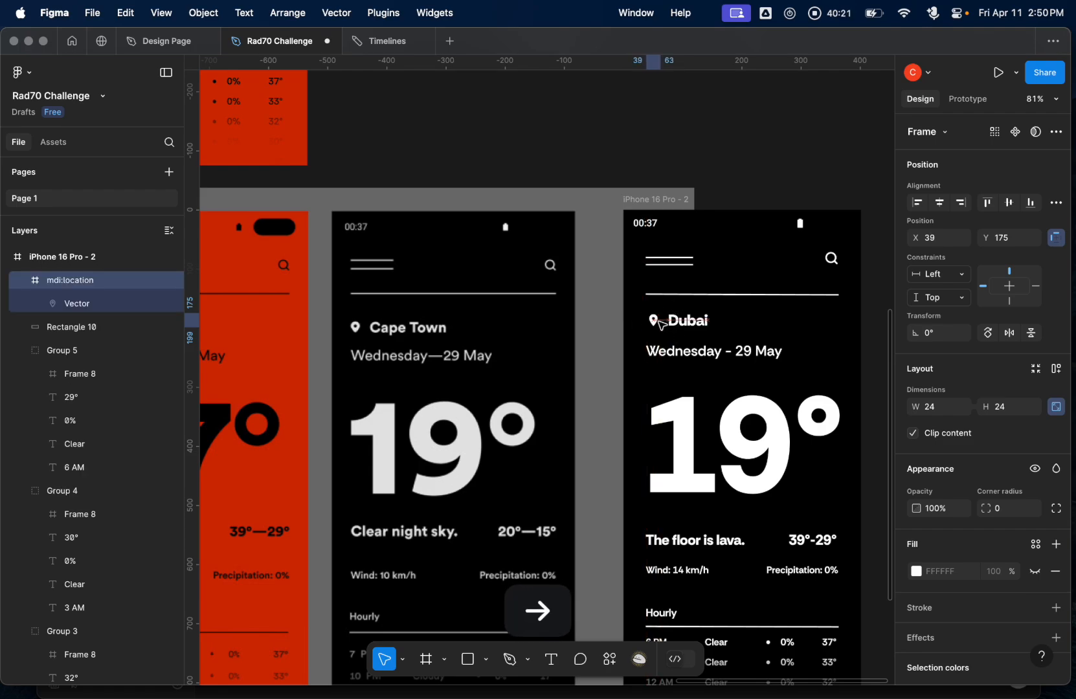
{"action": "key", "text": "Left"}
- Replace the Dubai city name in the black phone frame with "Cape Town"
{"action": "left_click", "coordinate": [688, 321]}
{"action": "double_click", "coordinate": [687, 320]}
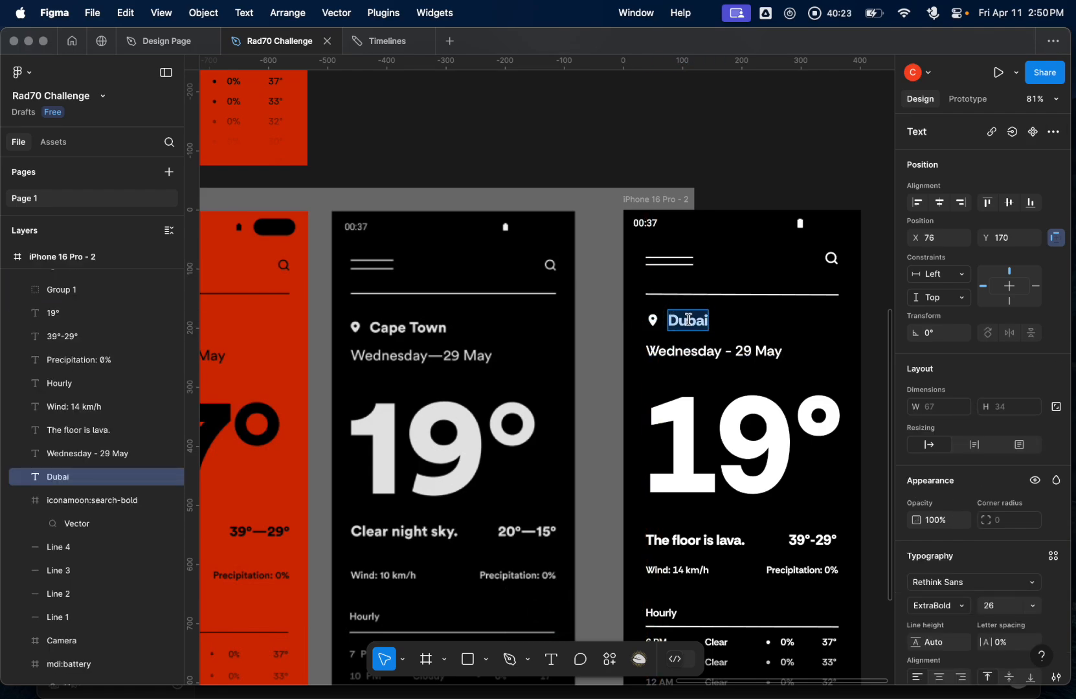
{"action": "type", "text": "Cape Town"}
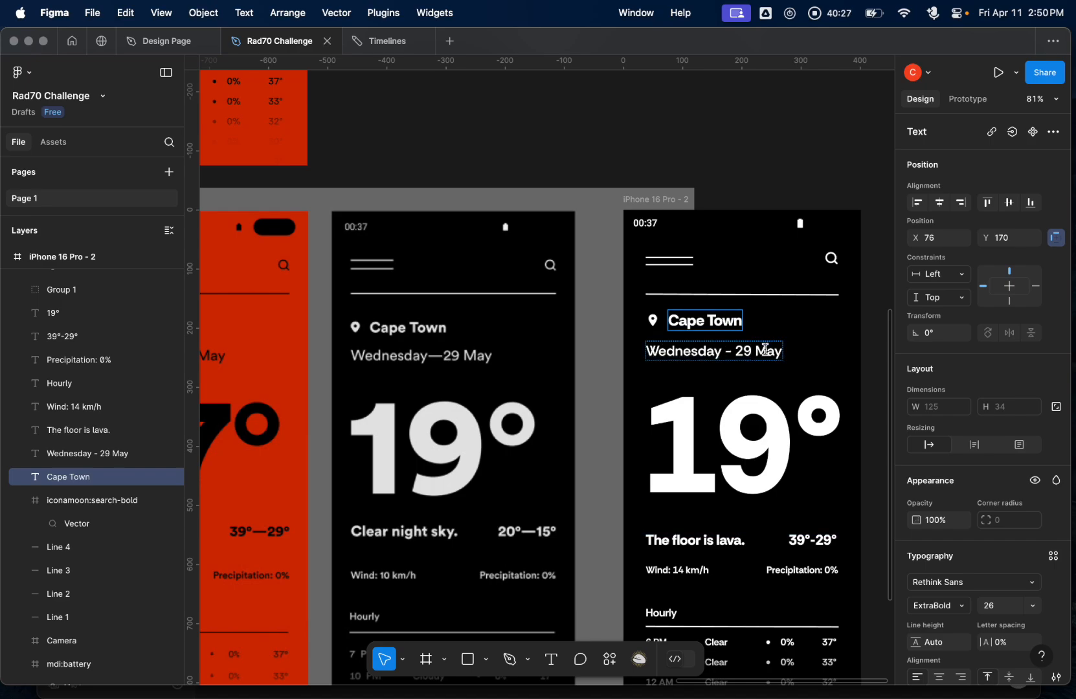
- Replace the weather description below the large temperature in the black frame with "Clear night sky."
{"action": "scroll", "coordinate": [744, 415], "scroll_direction": "down", "scroll_amount": 5}
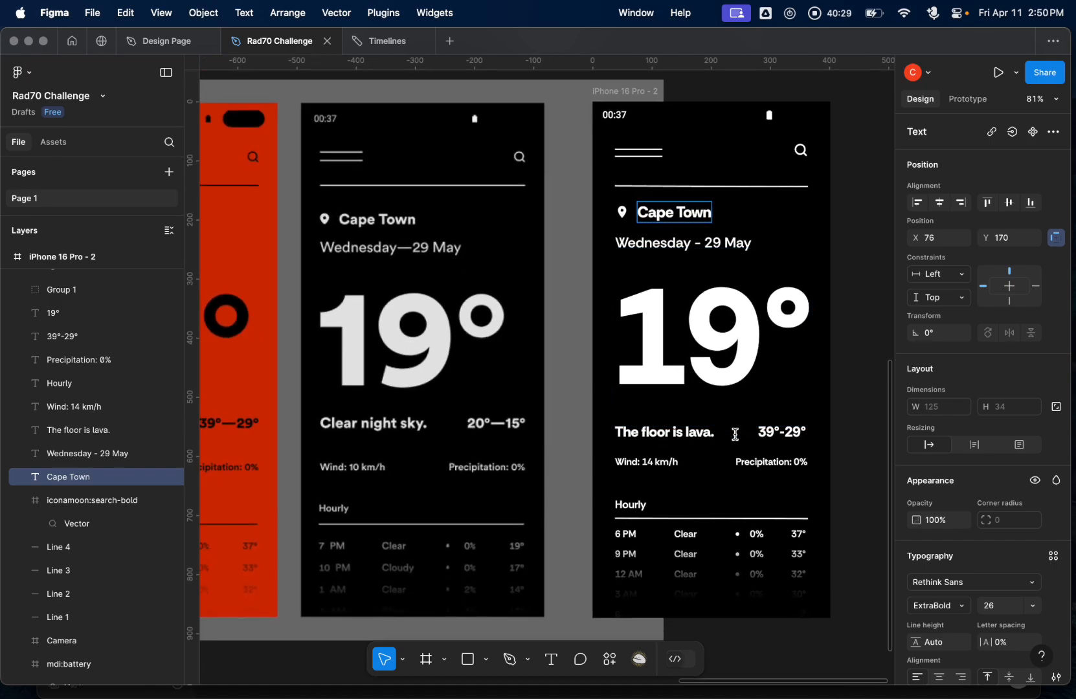
{"action": "left_click", "coordinate": [683, 432]}
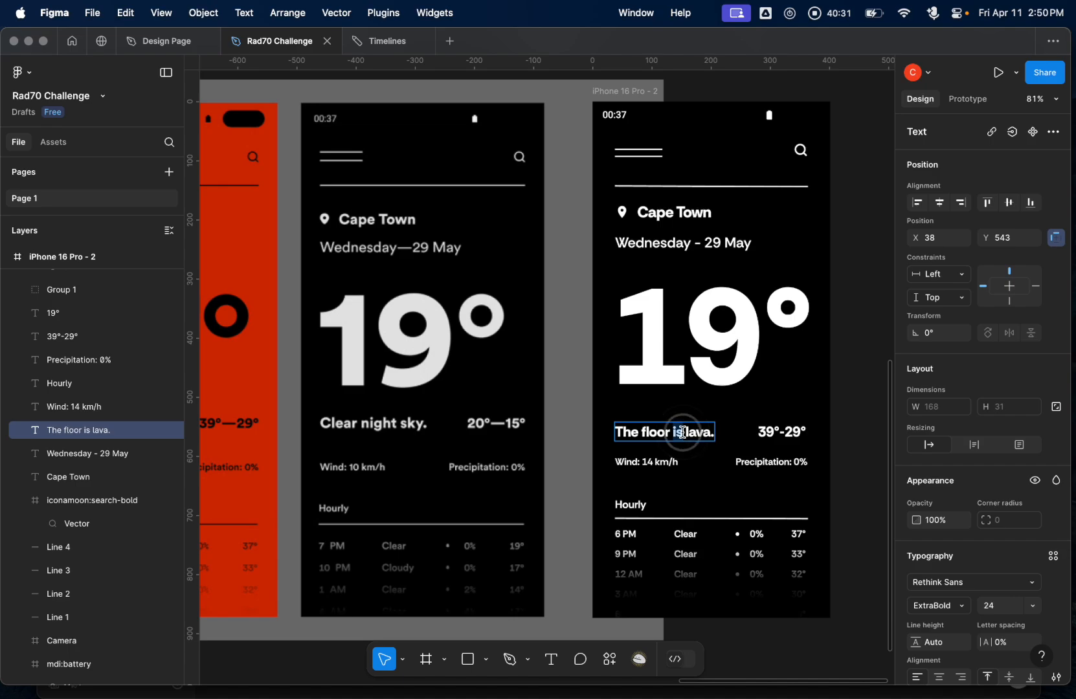
{"action": "double_click", "coordinate": [682, 432]}
{"action": "type", "text": "Clear"}
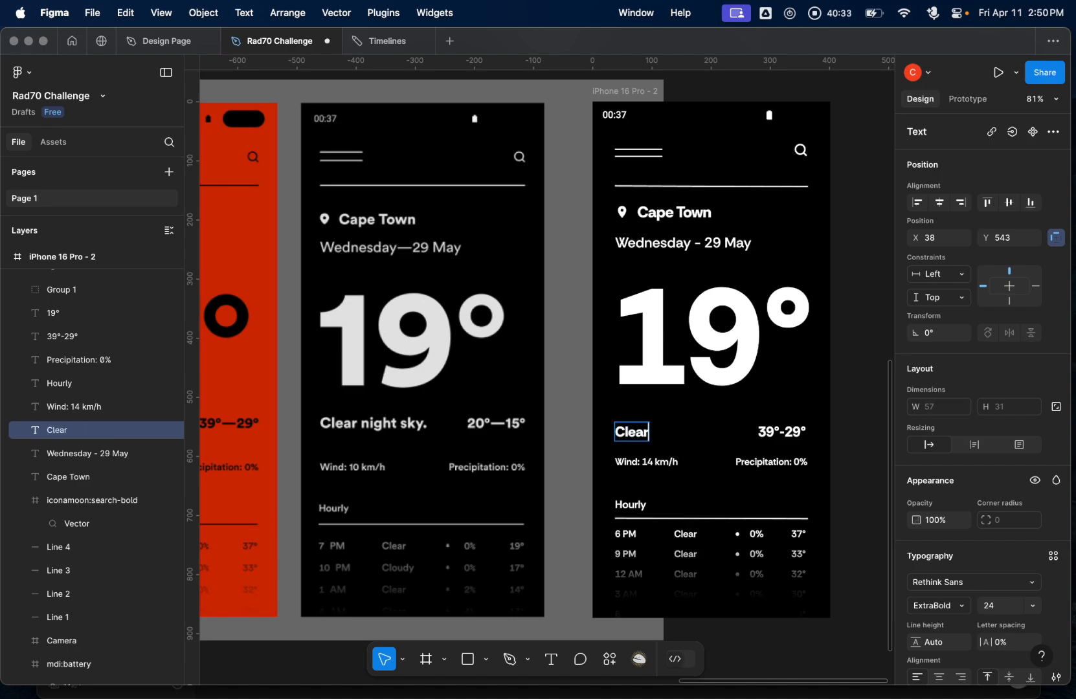
{"action": "type", "text": " night sky."}
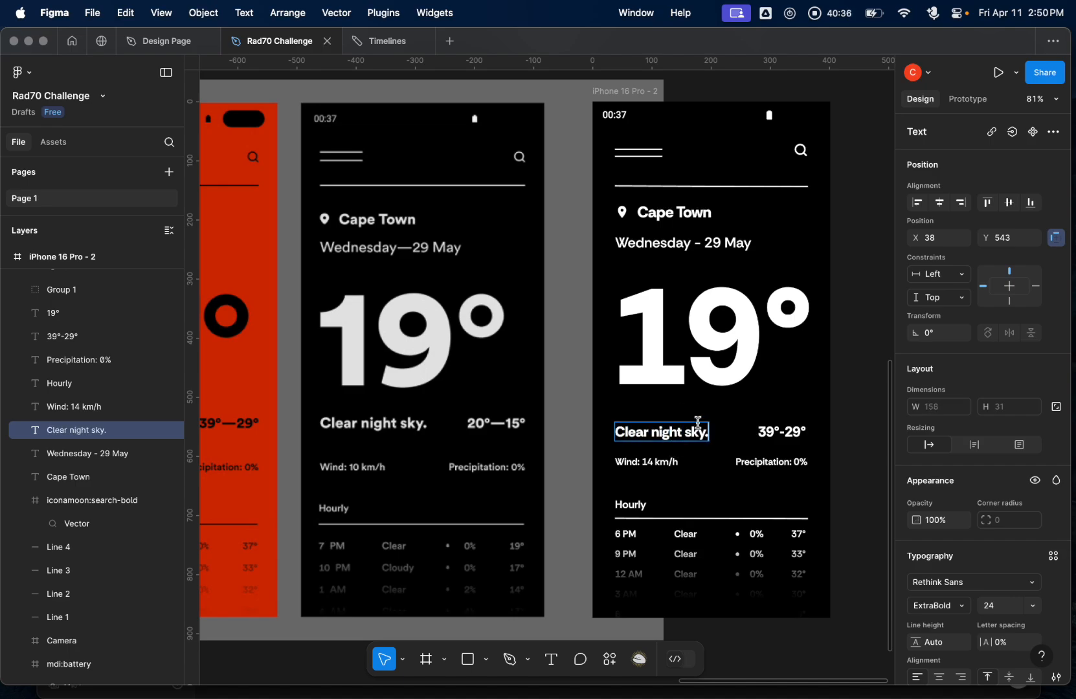
- Change the temperature range beside the weather description to 20°-15°
{"action": "left_click", "coordinate": [768, 432]}
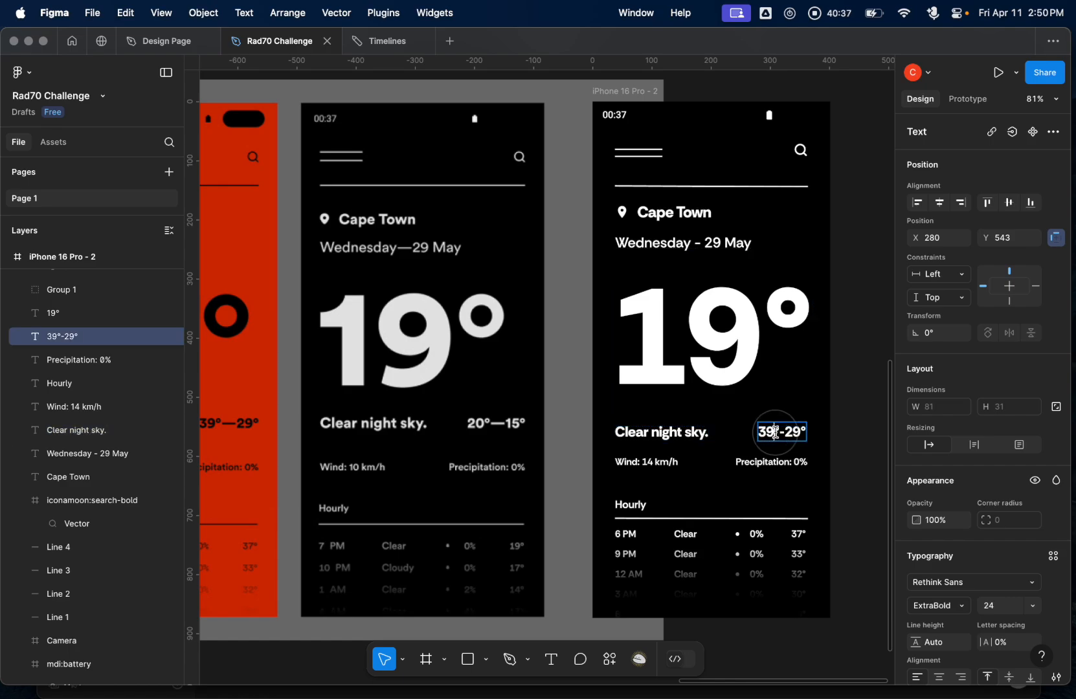
{"action": "key", "text": "BackSpace"}
{"action": "key", "text": "BackSpace"}
{"action": "type", "text": "20"}
{"action": "key", "text": "Right"}
{"action": "key", "text": "Right"}
{"action": "key", "text": "Right"}
{"action": "key", "text": "Right"}
{"action": "key", "text": "Right"}
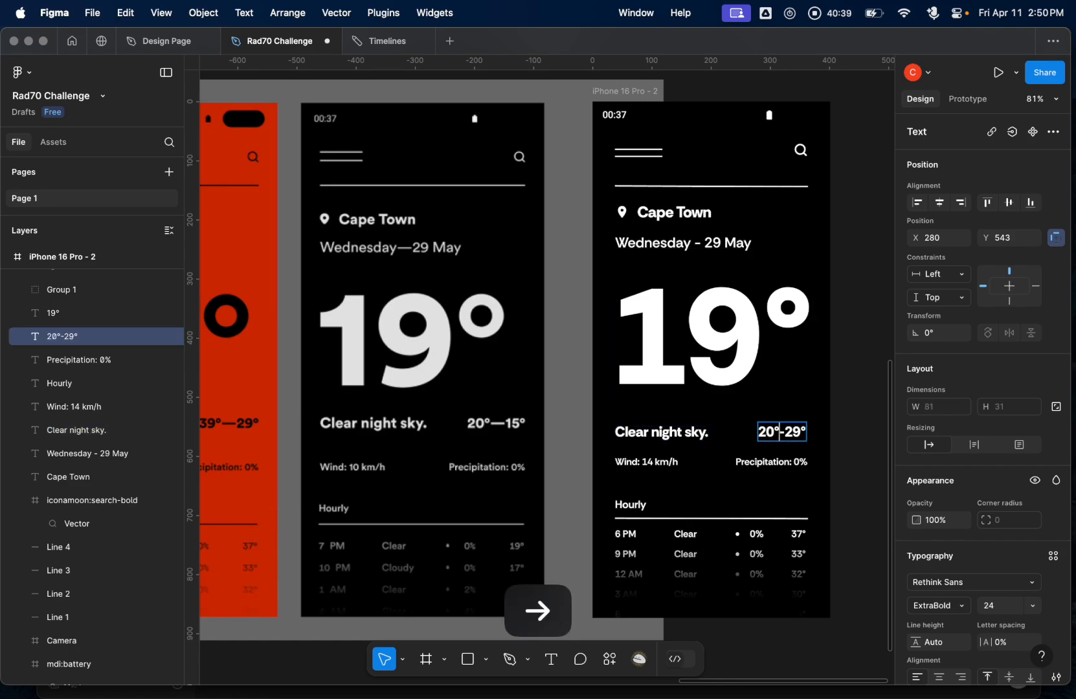
{"action": "key", "text": "BackSpace"}
{"action": "key", "text": "BackSpace"}
{"action": "type", "text": "15"}
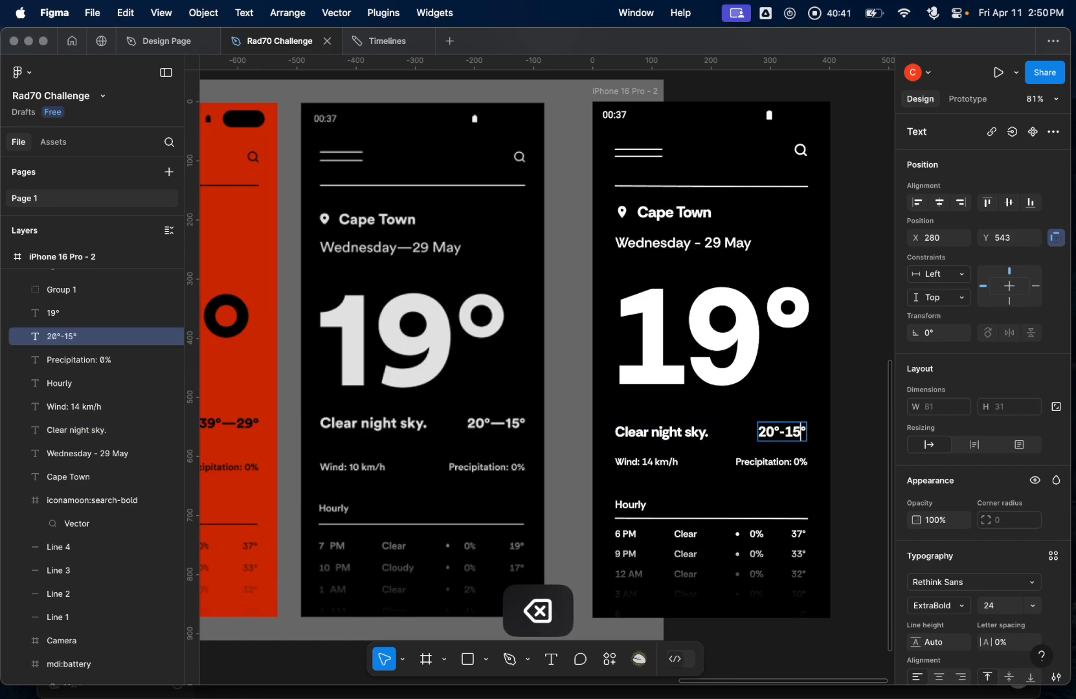
- Change the wind speed text in the black frame to "Wind: 10 km/h"
{"action": "left_click", "coordinate": [652, 461]}
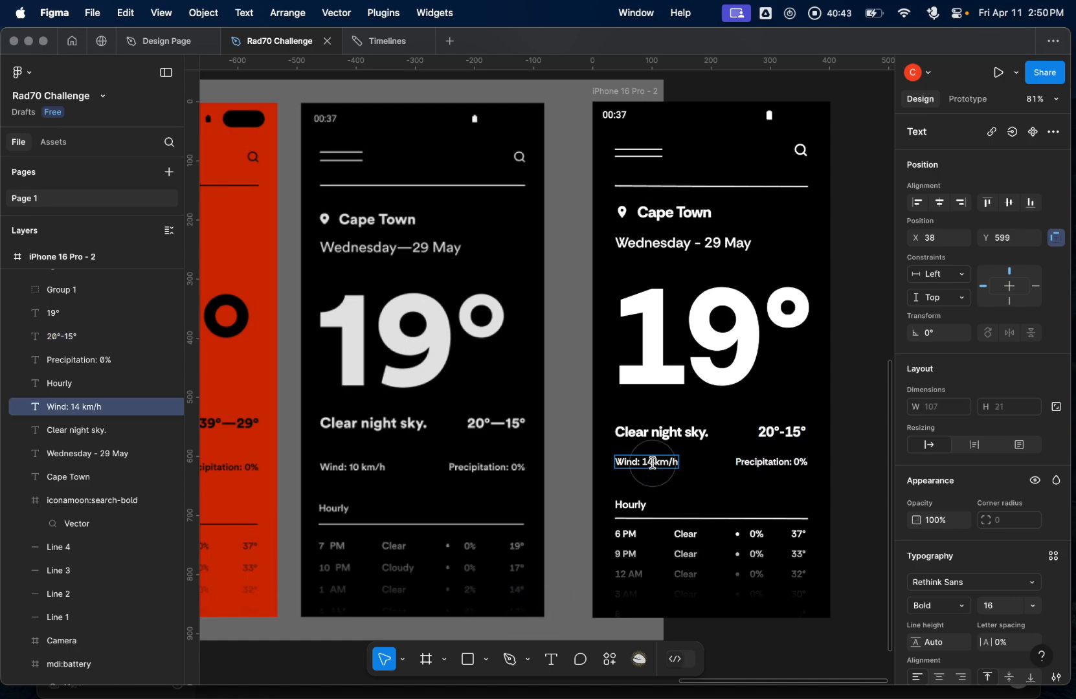
{"action": "key", "text": "BackSpace"}
{"action": "type", "text": "0"}
- Set the first hourly forecast row's time to 7 PM and its temperature to 19°
{"action": "scroll", "coordinate": [644, 494], "scroll_direction": "down", "scroll_amount": 2}
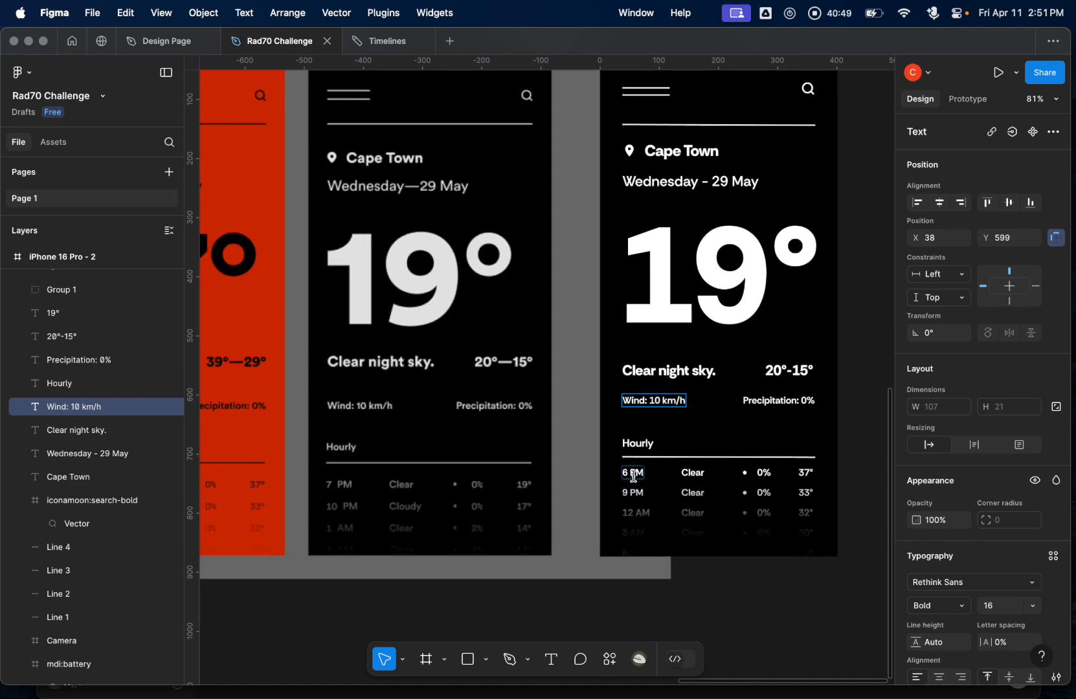
{"action": "left_click", "coordinate": [631, 472]}
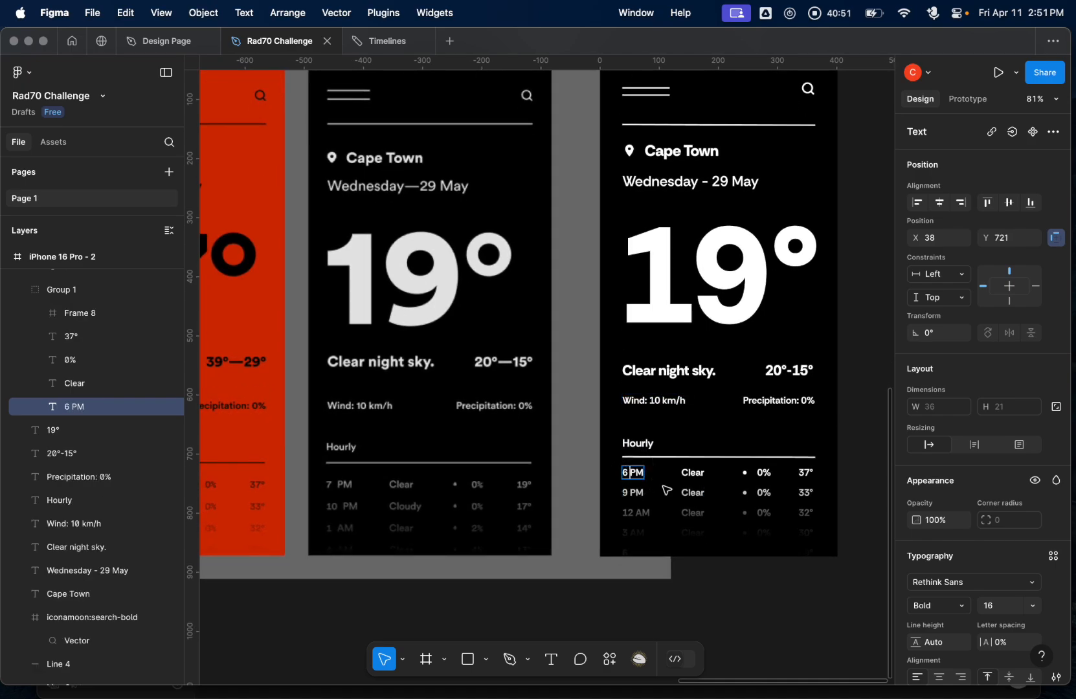
{"action": "key", "text": "Return"}
{"action": "key", "text": "BackSpace"}
{"action": "type", "text": "7"}
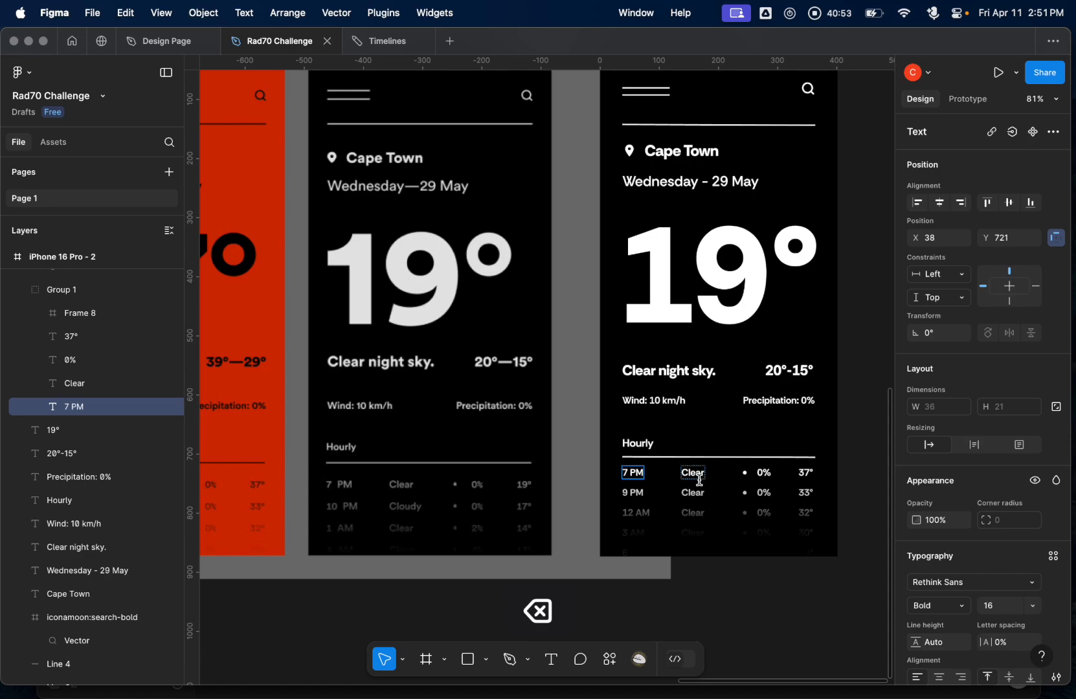
{"action": "left_click", "coordinate": [809, 475]}
{"action": "key", "text": "BackSpace"}
{"action": "key", "text": "BackSpace"}
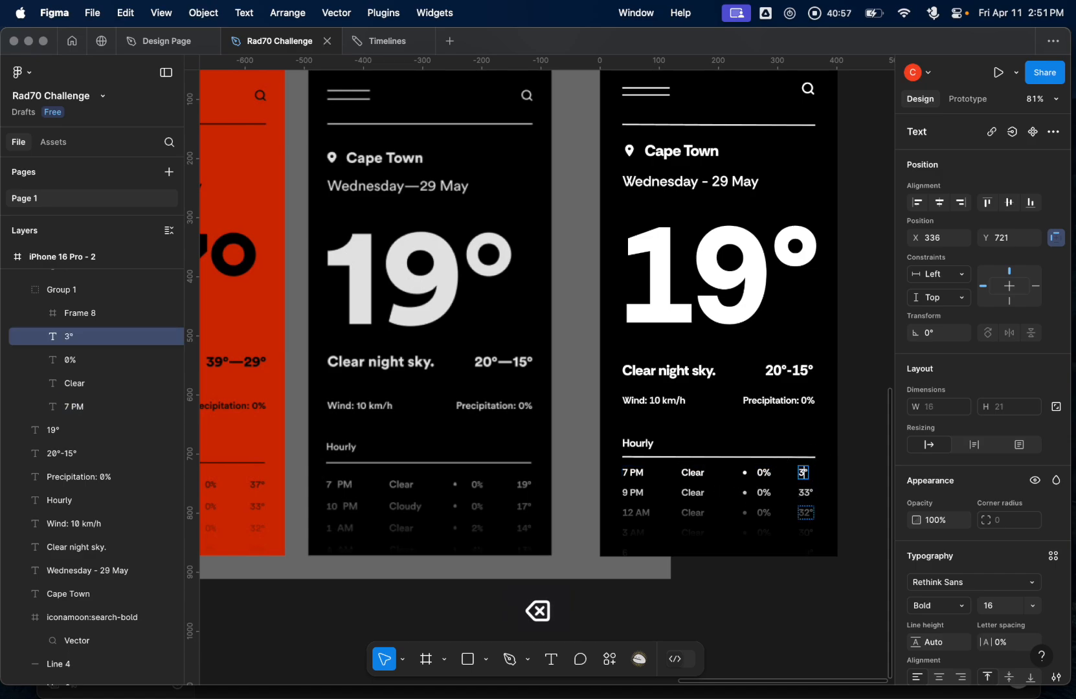
- Set the second hourly forecast row's time to 10 PM and its temperature to 17°
{"action": "left_click", "coordinate": [630, 495]}
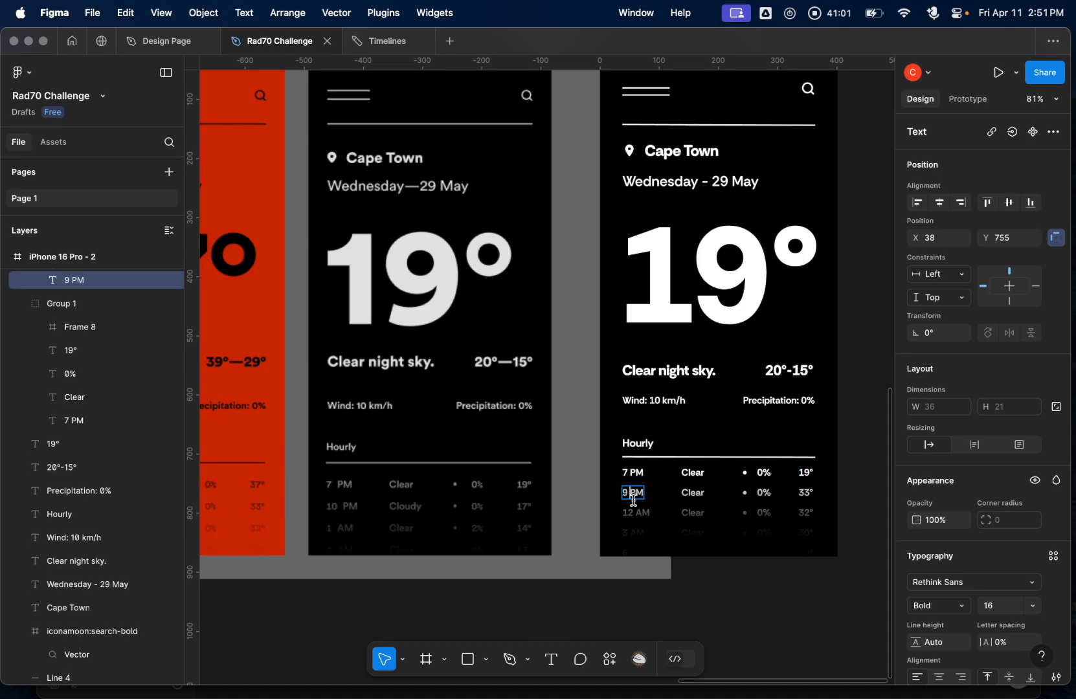
{"action": "key", "text": "BackSpace"}
{"action": "type", "text": "10"}
{"action": "double_click", "coordinate": [805, 492]}
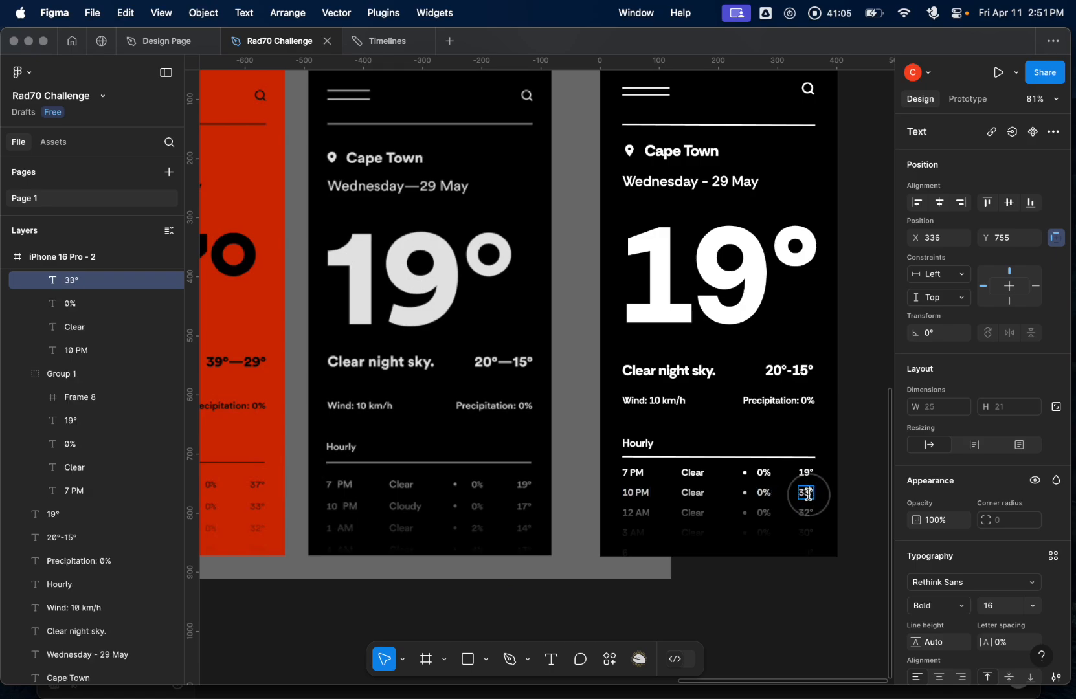
{"action": "key", "text": "BackSpace"}
- Set the third hourly row's time to 1 AM and the 10 PM row's condition to "Cloudy"
{"action": "left_click", "coordinate": [640, 514]}
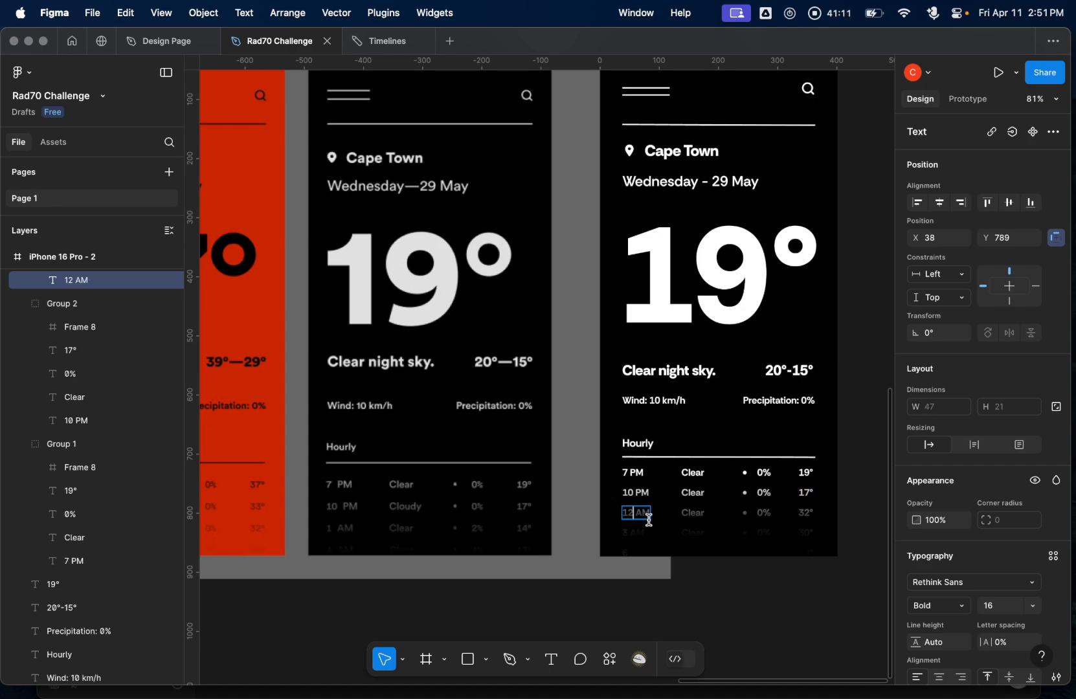
{"action": "key", "text": "BackSpace"}
{"action": "double_click", "coordinate": [699, 496]}
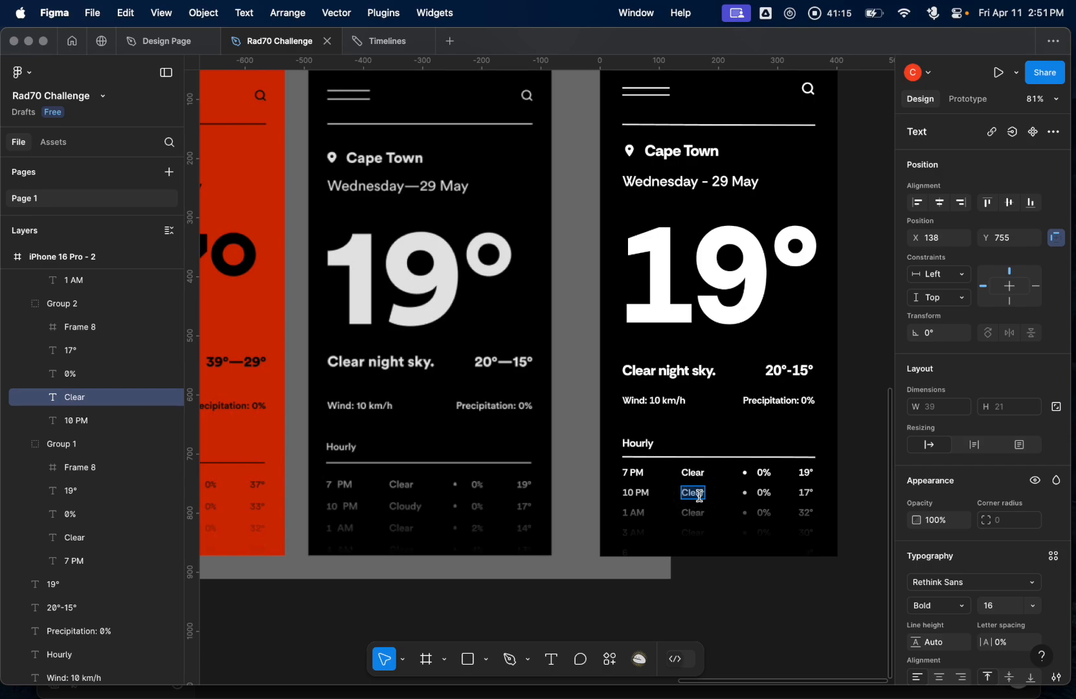
{"action": "type", "text": "Cloudy"}
- Set the 1 AM row's temperature to 14° and deselect the text
{"action": "left_click", "coordinate": [804, 511]}
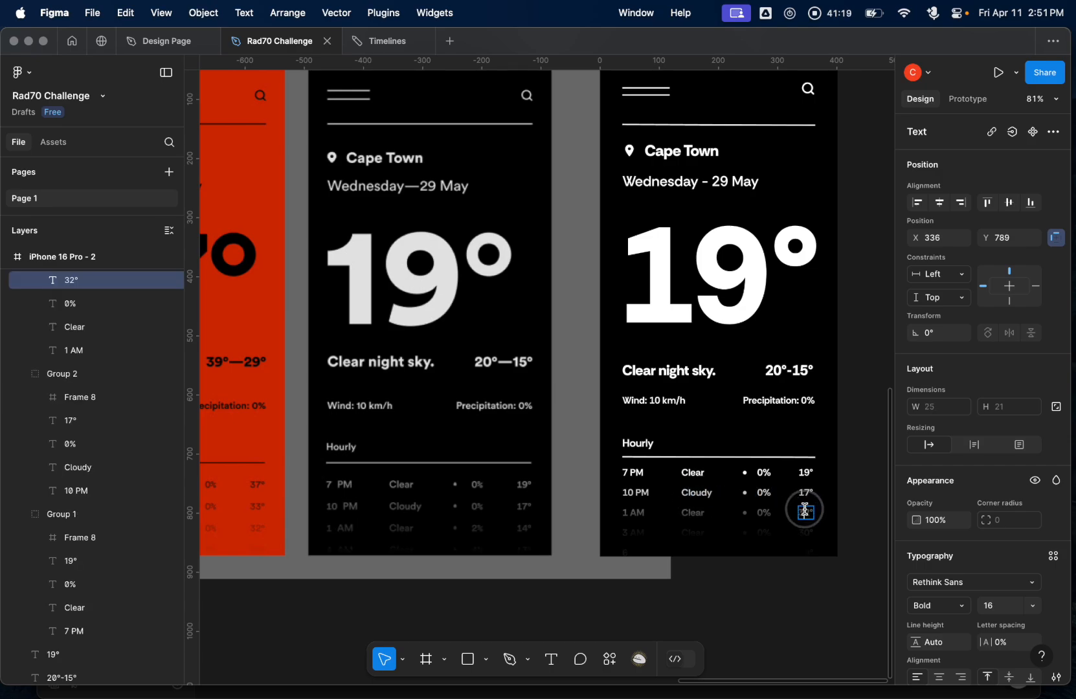
{"action": "left_click", "coordinate": [810, 514]}
{"action": "key", "text": "BackSpace"}
{"action": "key", "text": "BackSpace"}
{"action": "key", "text": "Escape"}
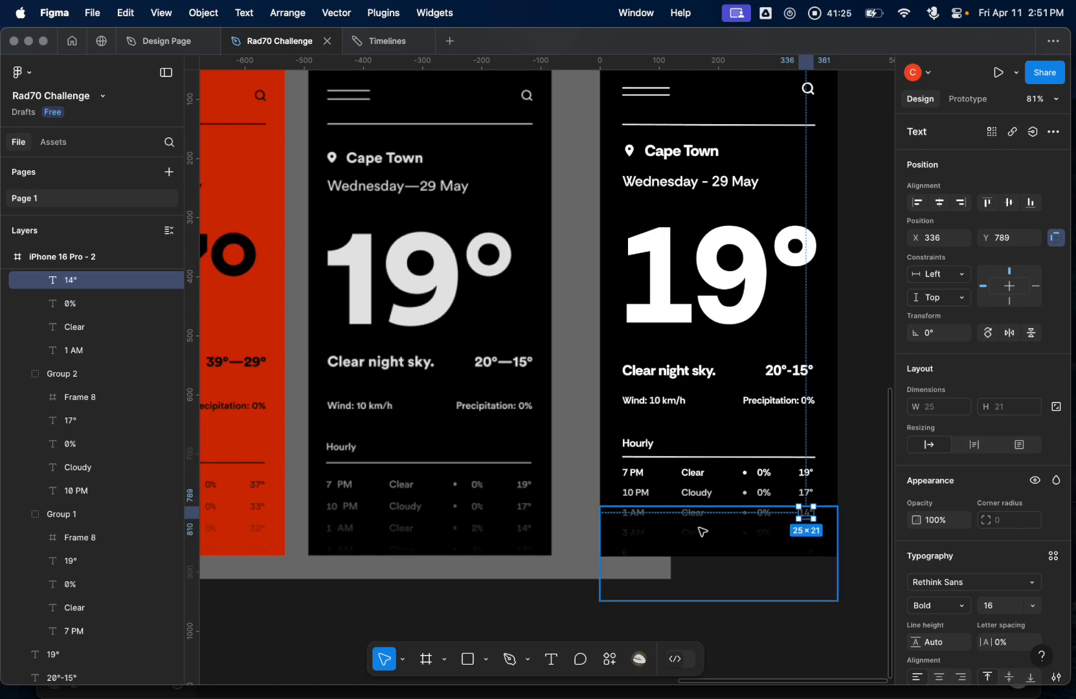
{"action": "left_click", "coordinate": [852, 627]}
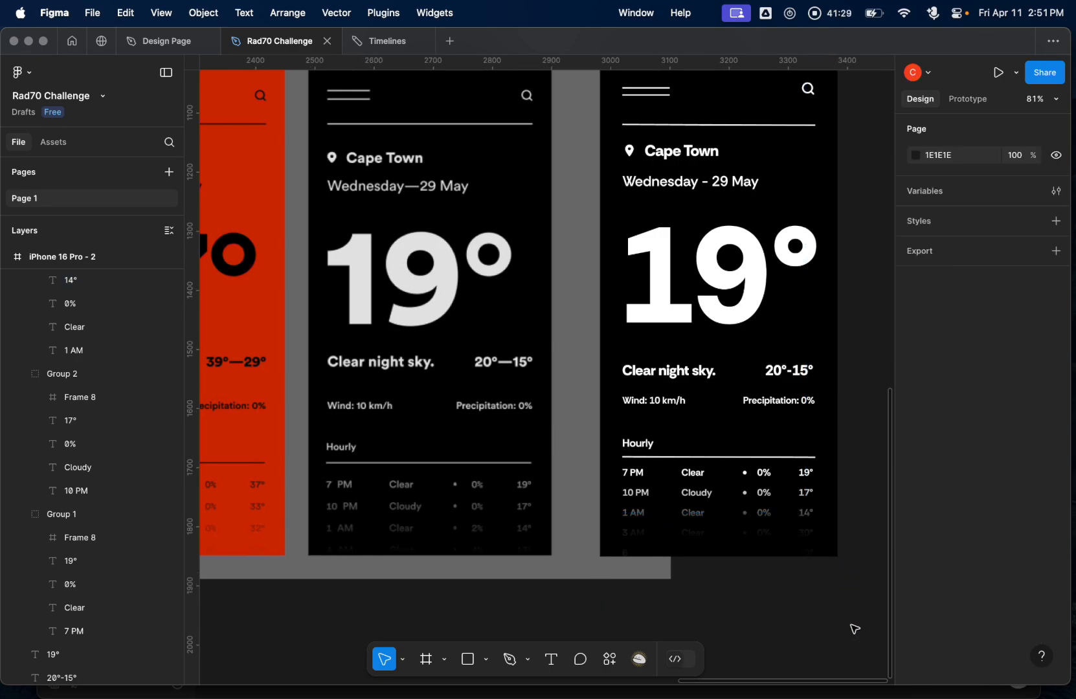
- Nudge the Cape Town text slightly closer to the location pin, to X 74, and deselect it
{"action": "scroll", "coordinate": [851, 627], "scroll_direction": "down", "scroll_amount": 4}
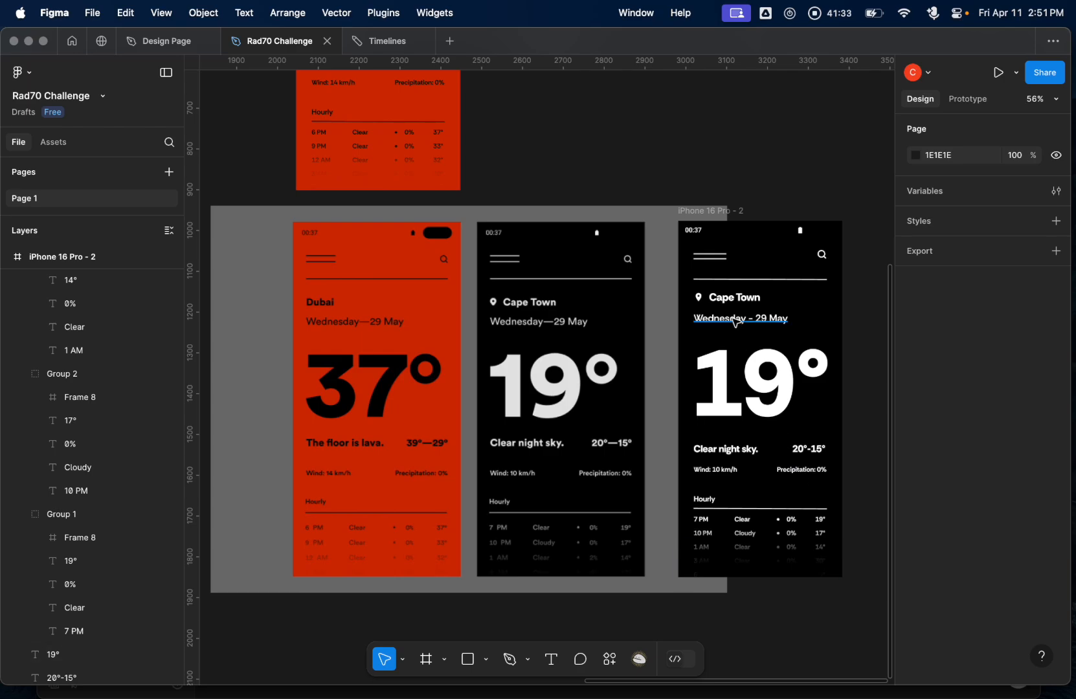
{"action": "left_click", "coordinate": [734, 299]}
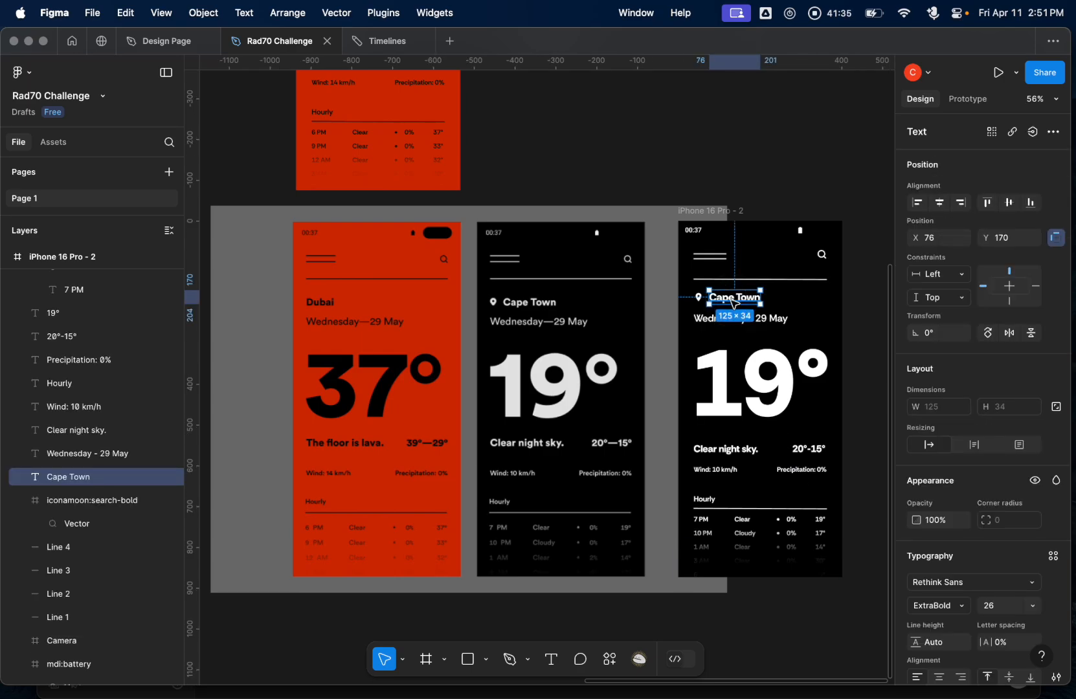
{"action": "key", "text": "Left"}
{"action": "key", "text": "Left"}
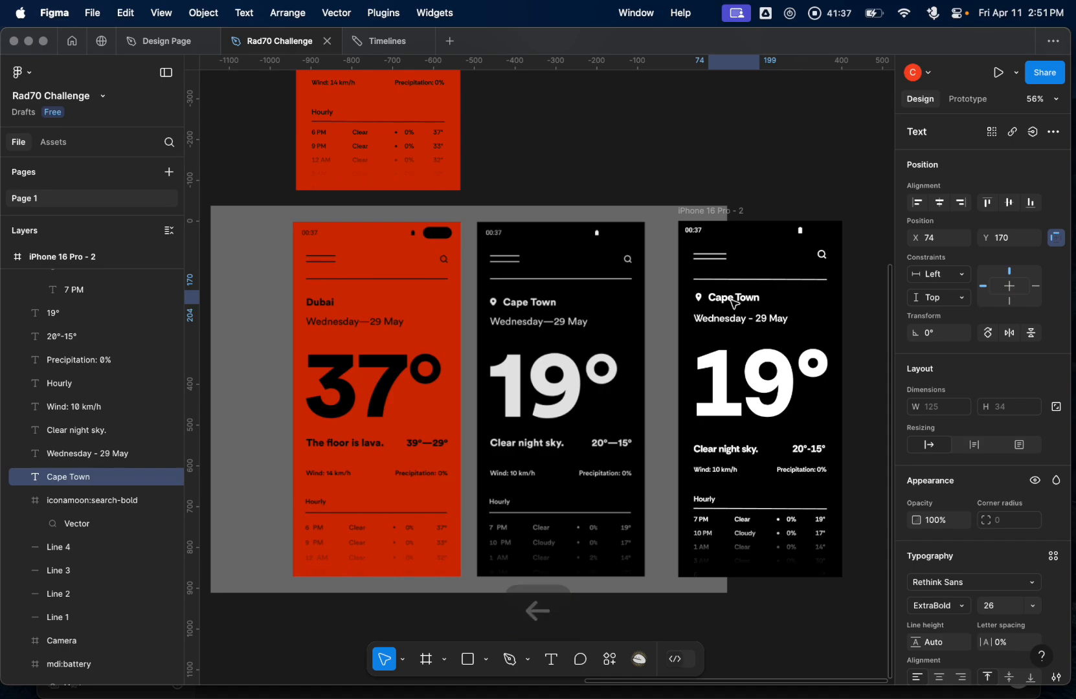
{"action": "left_click", "coordinate": [869, 429]}
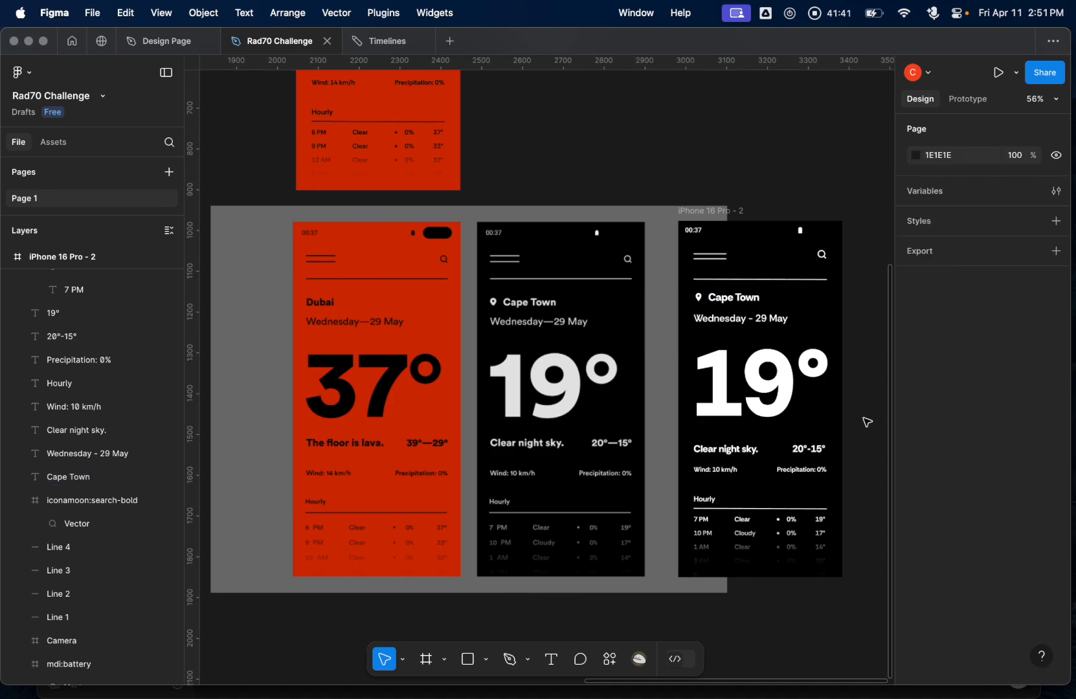
- Move the iPhone 16 Pro - 2 frame next to iPhone 16 Pro - 1, at X 2503, Y 28, above the reference image
{"action": "scroll", "coordinate": [867, 422], "scroll_direction": "down", "scroll_amount": 5}
{"action": "left_click", "coordinate": [816, 335]}
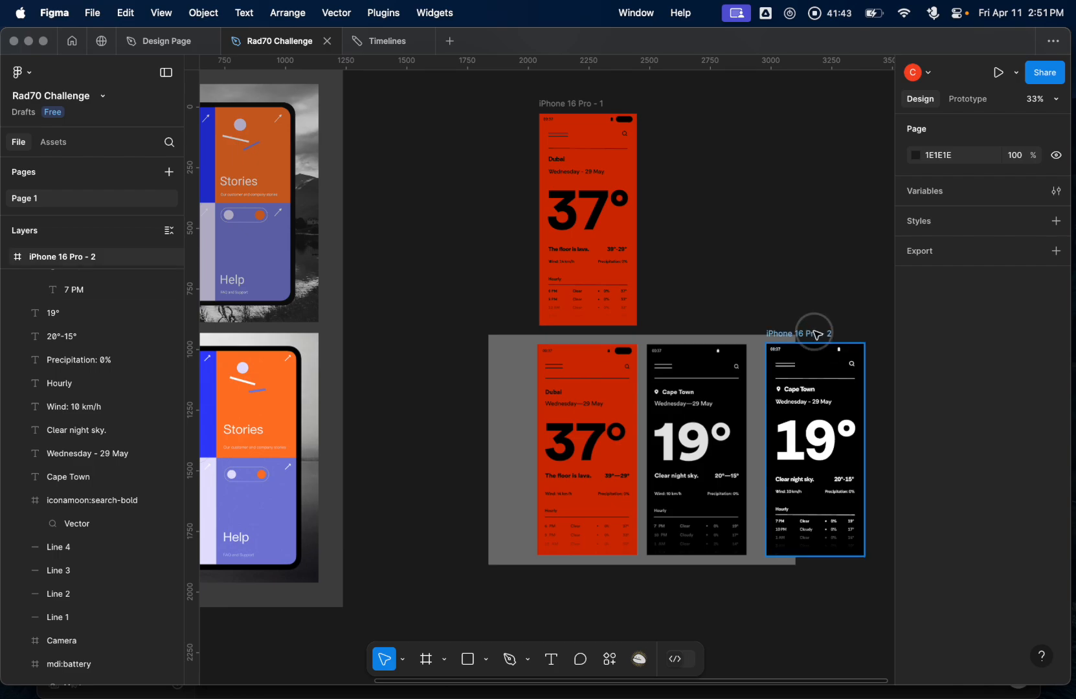
{"action": "left_click_drag", "start_coordinate": [817, 334], "coordinate": [700, 103]}
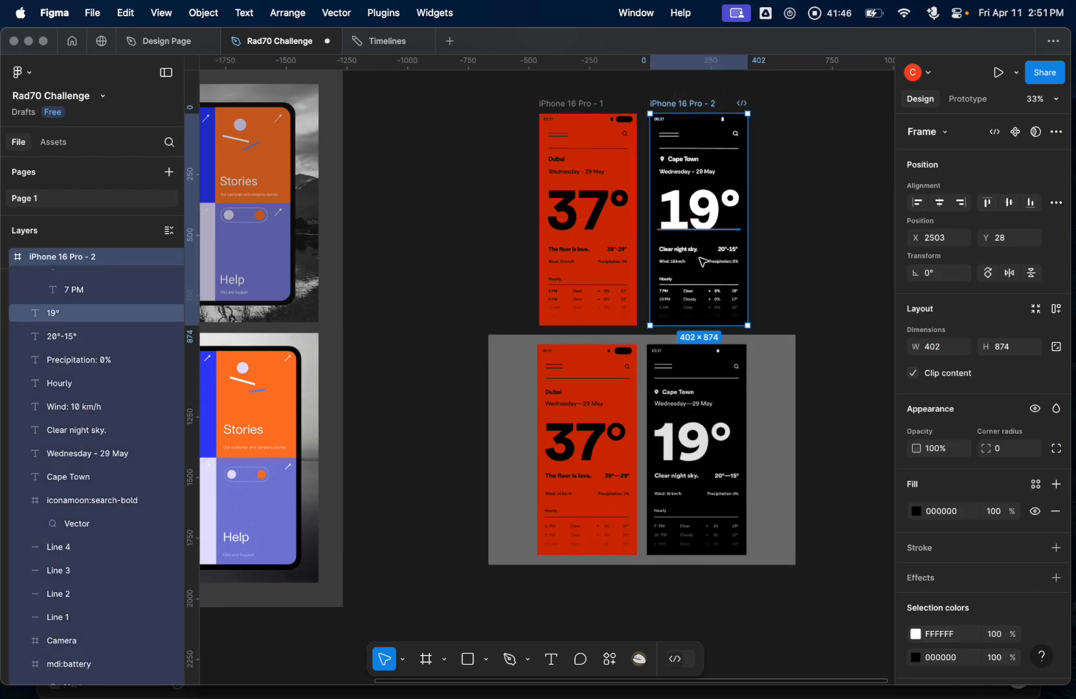
{"action": "left_click", "coordinate": [792, 278]}
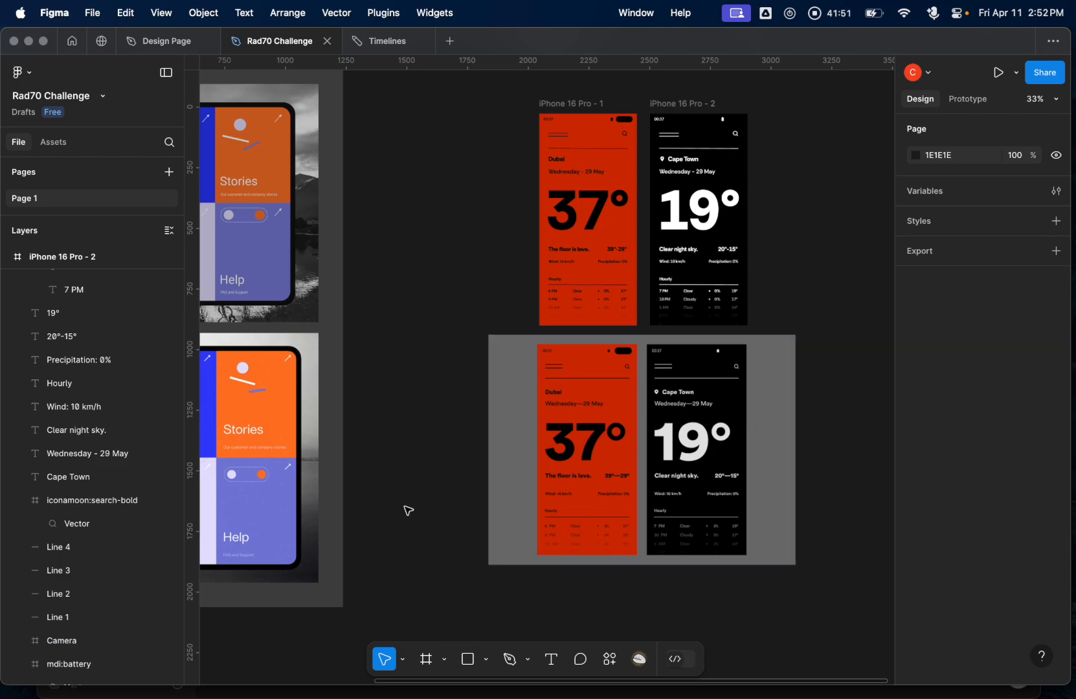
{"action": "scroll", "coordinate": [408, 511], "scroll_direction": "left", "scroll_amount": 10}
{"action": "scroll", "coordinate": [407, 510], "scroll_direction": "up", "scroll_amount": 3}
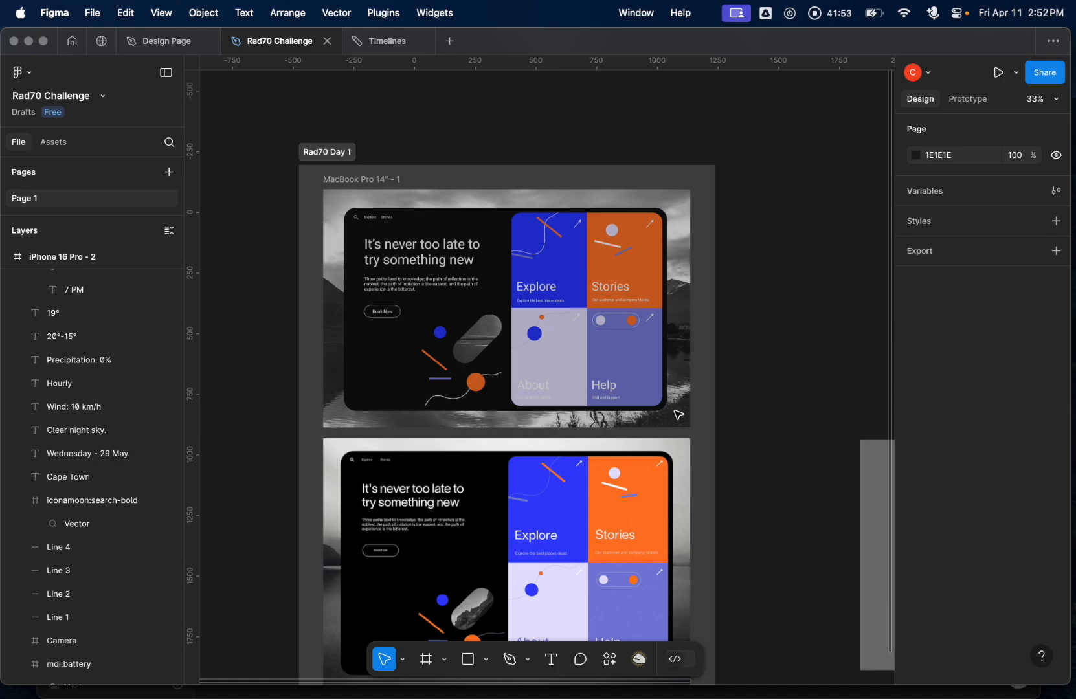
{"action": "scroll", "coordinate": [756, 456], "scroll_direction": "right", "scroll_amount": 15}
{"action": "scroll", "coordinate": [756, 456], "scroll_direction": "down", "scroll_amount": 2}
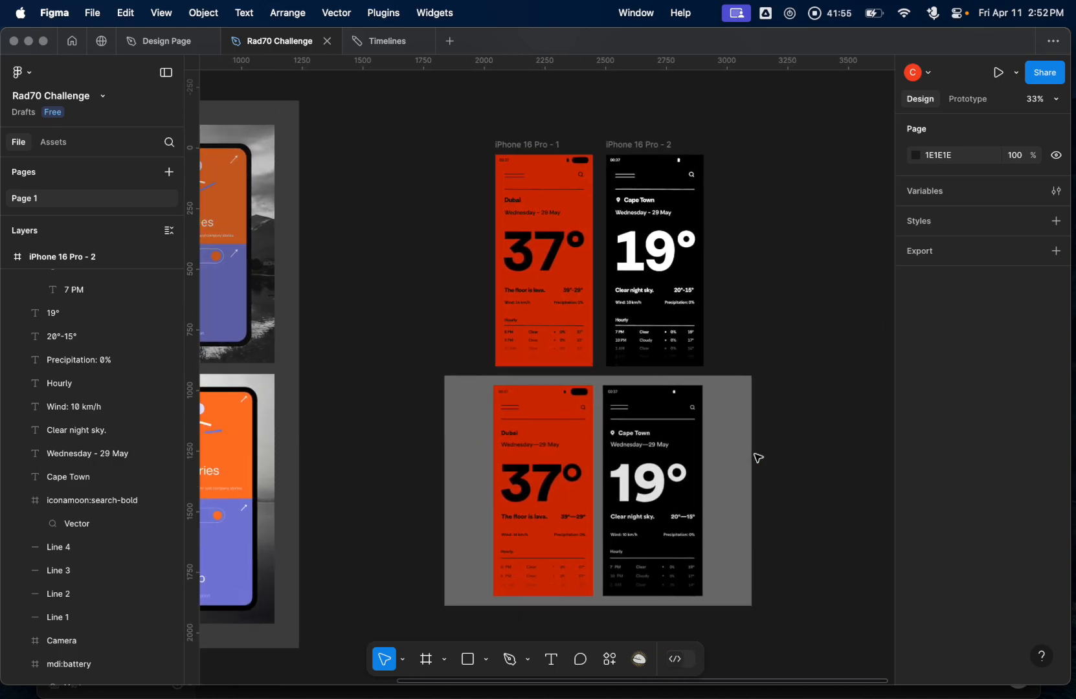